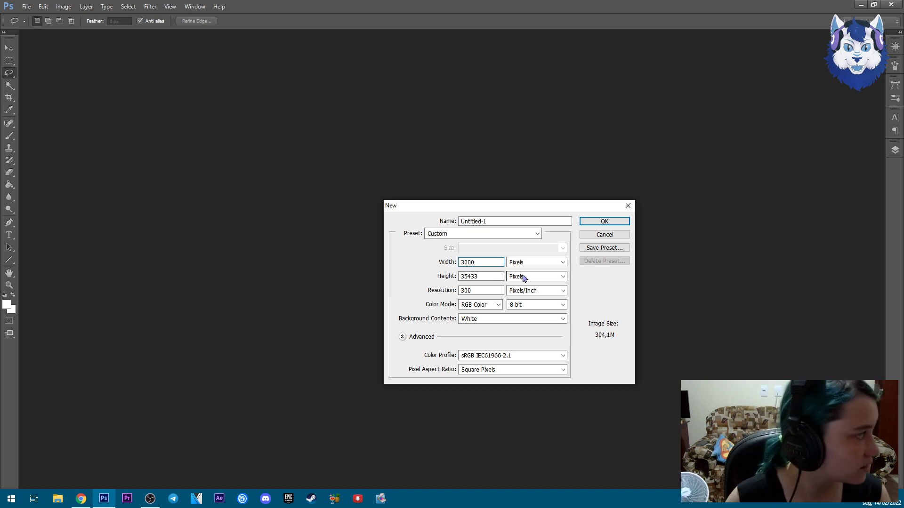
# Create a 3000 by 3000 pixel document at 300 pixels/inch with a white background and add a new empty layer.
pyautogui.click(519, 277)
pyautogui.click(517, 282)
pyautogui.write('00')
pyautogui.press('Return')
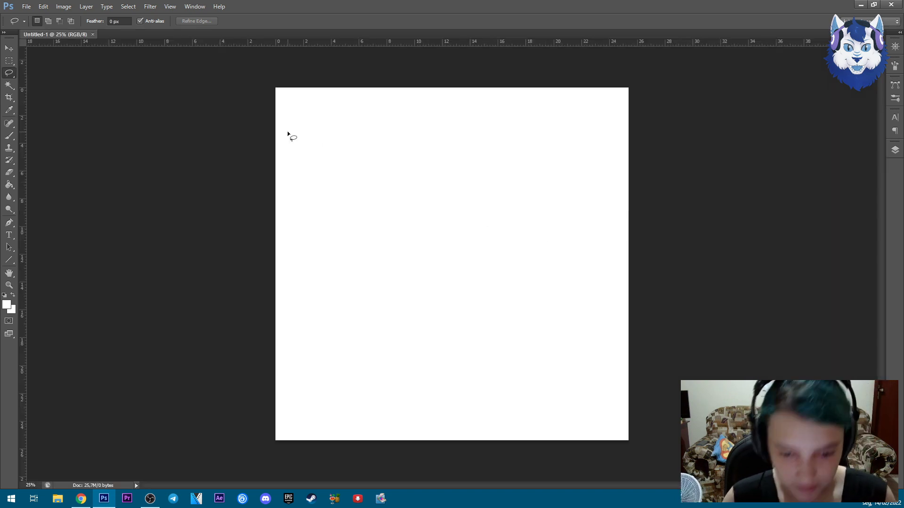
pyautogui.click(858, 476)
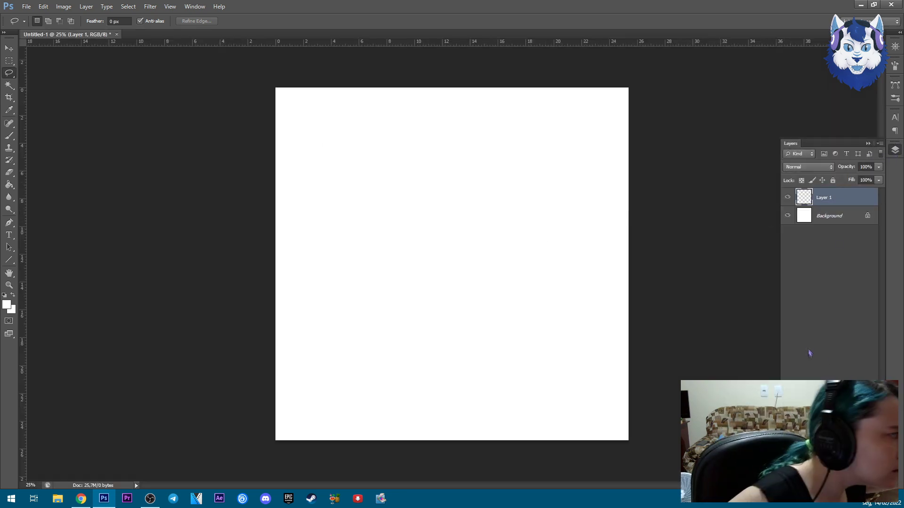
# Set the foreground colour to dark grey 5b5b5b and choose the Brush tool.
pyautogui.click(6, 305)
pyautogui.click(338, 218)
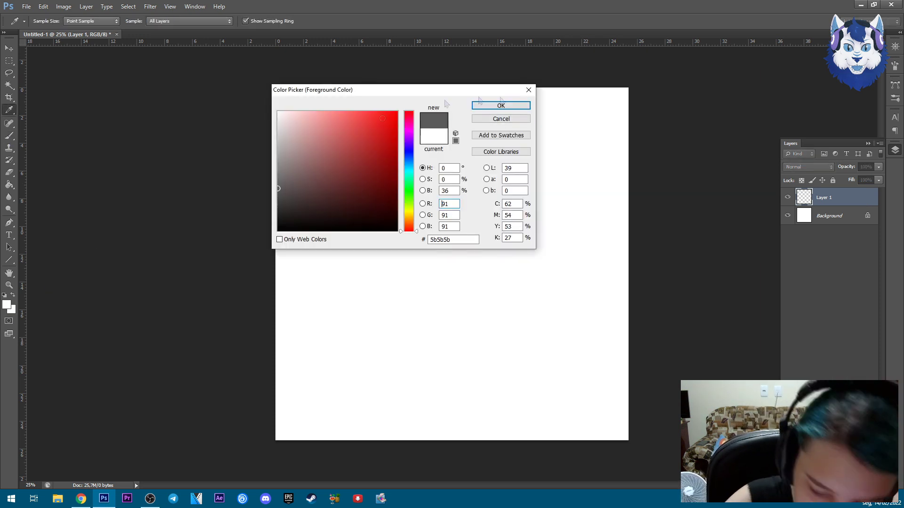
pyautogui.click(501, 105)
pyautogui.press('b')
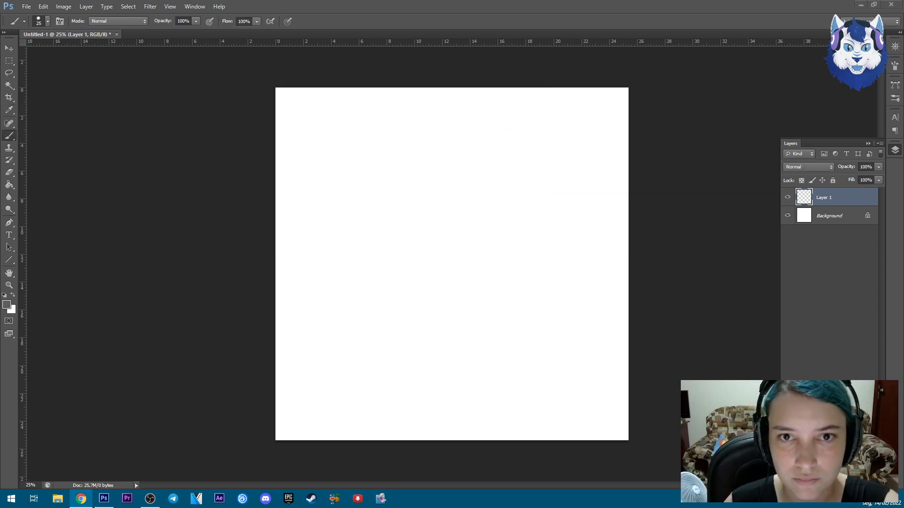
# Set the brush to size 30 and 18% opacity for sketching, working closer in on the canvas.
pyautogui.click(894, 150)
pyautogui.press('[')
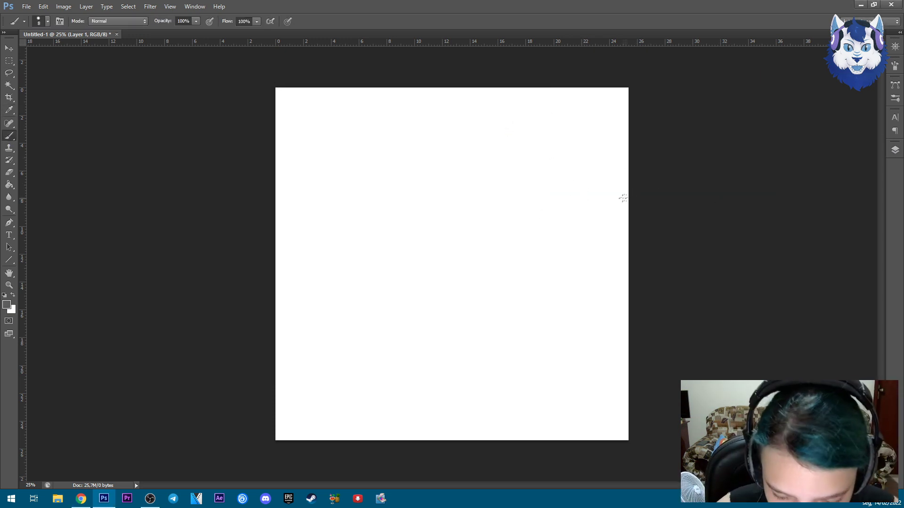
pyautogui.press('[')
pyautogui.hotkey('ctrl', '+')
pyautogui.hotkey('ctrl', '+')
pyautogui.press(']')
pyautogui.press(']')
pyautogui.press(']')
pyautogui.press('1')
pyautogui.press('8')
# Sketch loose construction lines for a cat: a head circle with a curved centre line, a hip circle, a tail curve and leg directions.
pyautogui.moveTo(571, 172)
pyautogui.mouseDown()
pyautogui.moveTo(447, 171)
pyautogui.moveTo(571, 235)
pyautogui.mouseUp()
pyautogui.moveTo(496, 136); pyautogui.dragTo(527, 248)
pyautogui.moveTo(521, 141); pyautogui.dragTo(525, 259)
pyautogui.moveTo(403, 288); pyautogui.dragTo(428, 328)
pyautogui.moveTo(442, 284)
pyautogui.mouseDown()
pyautogui.moveTo(459, 320)
pyautogui.moveTo(492, 311)
pyautogui.mouseUp()
pyautogui.moveTo(559, 329); pyautogui.dragTo(626, 374)
pyautogui.moveTo(393, 201); pyautogui.dragTo(374, 274)
pyautogui.moveTo(308, 221); pyautogui.dragTo(368, 269)
pyautogui.moveTo(372, 186)
pyautogui.mouseDown()
pyautogui.moveTo(344, 75)
pyautogui.moveTo(370, 93)
pyautogui.mouseUp()
pyautogui.moveTo(347, 254); pyautogui.dragTo(331, 330)
pyautogui.moveTo(415, 323); pyautogui.dragTo(440, 346)
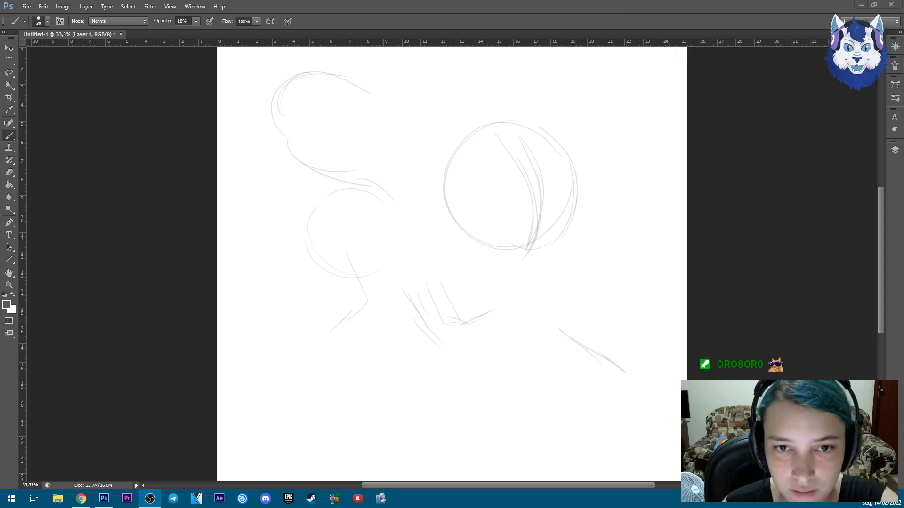
# Erase the first hip circle and hind leg lines, and redraw the hips lower with a new hind leg guide.
pyautogui.press('e')
pyautogui.rightClick(365, 189)
pyautogui.moveTo(367, 198)
pyautogui.mouseDown()
pyautogui.moveTo(315, 308)
pyautogui.moveTo(339, 339)
pyautogui.mouseUp()
pyautogui.press('b')
pyautogui.moveTo(391, 225)
pyautogui.mouseDown()
pyautogui.moveTo(354, 219)
pyautogui.moveTo(325, 230)
pyautogui.mouseUp()
pyautogui.moveTo(365, 257); pyautogui.dragTo(313, 354)
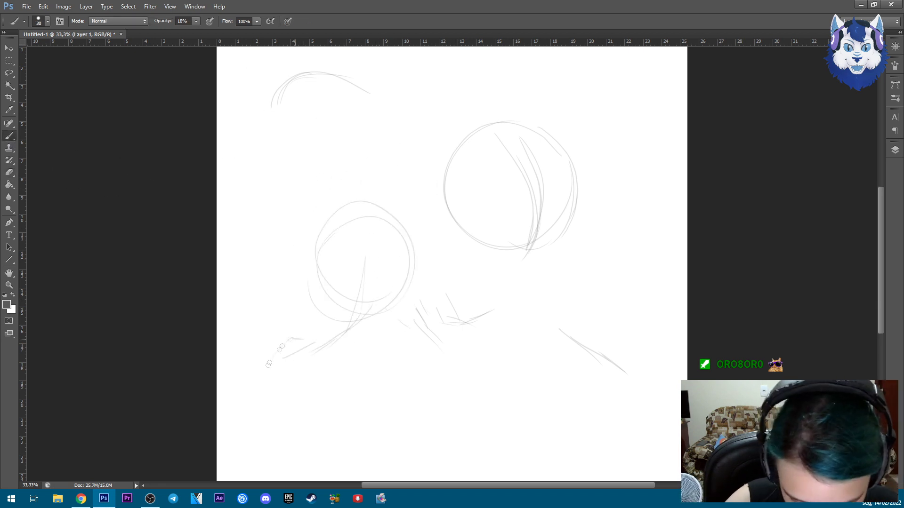
# Redraw the large tail curve and add more contour and centre guide lines to the head circle.
pyautogui.moveTo(560, 128); pyautogui.dragTo(471, 235)
pyautogui.moveTo(348, 104); pyautogui.dragTo(263, 212)
pyautogui.scroll(1, 645, 105)
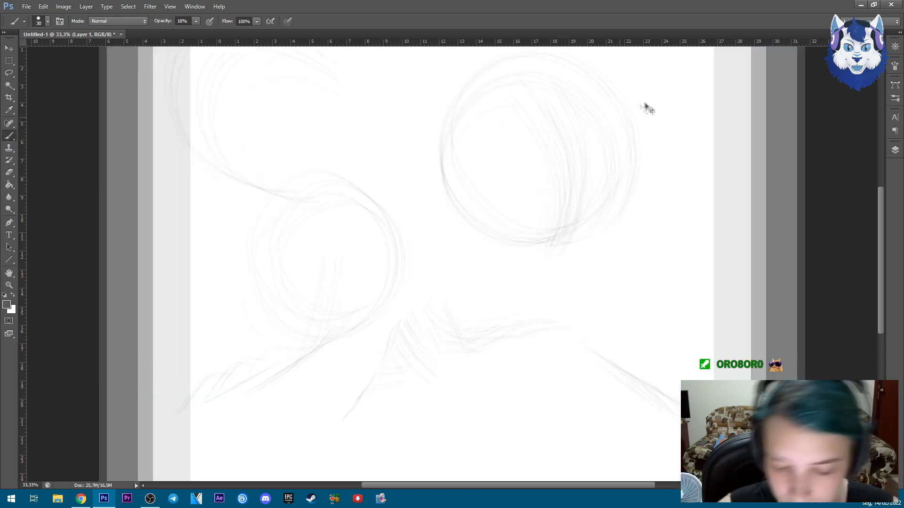
pyautogui.moveTo(437, 156); pyautogui.dragTo(390, 308)
pyautogui.moveTo(471, 322); pyautogui.dragTo(454, 183)
pyautogui.moveTo(458, 181); pyautogui.dragTo(470, 256)
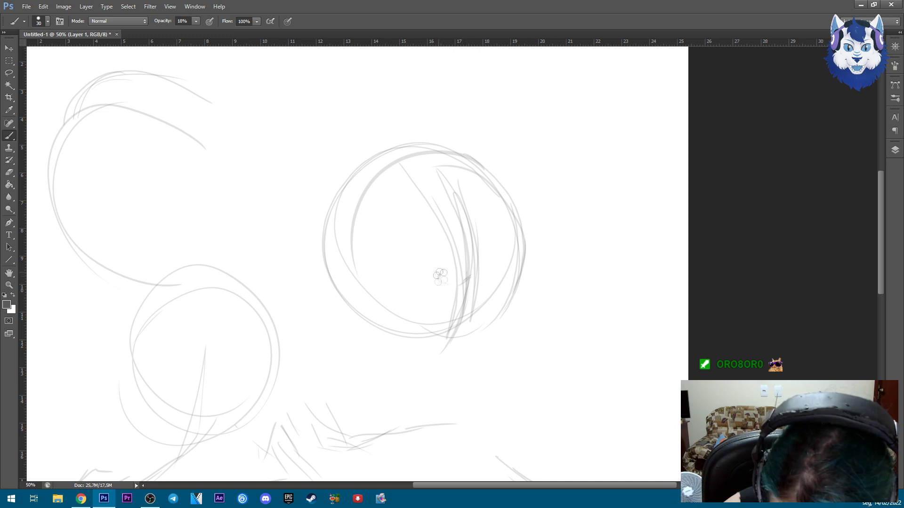
# Sketch the nose, mouth, lower lip and the near eye's upper arc, erasing guide lines around the muzzle.
pyautogui.moveTo(435, 270); pyautogui.dragTo(478, 276)
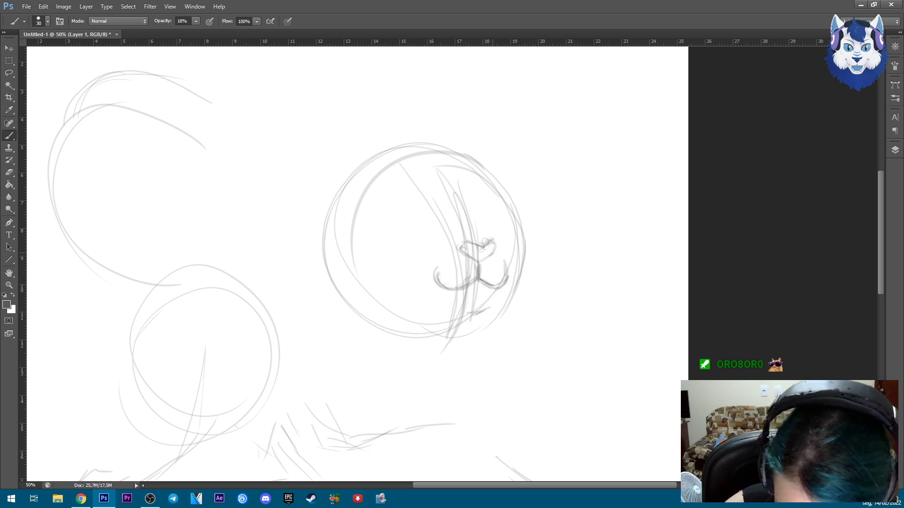
pyautogui.moveTo(429, 227)
pyautogui.mouseDown()
pyautogui.moveTo(375, 224)
pyautogui.moveTo(430, 229)
pyautogui.mouseUp()
pyautogui.press('e')
pyautogui.moveTo(494, 291)
pyautogui.mouseDown()
pyautogui.moveTo(451, 330)
pyautogui.moveTo(475, 306)
pyautogui.mouseUp()
pyautogui.press('b')
pyautogui.press('e')
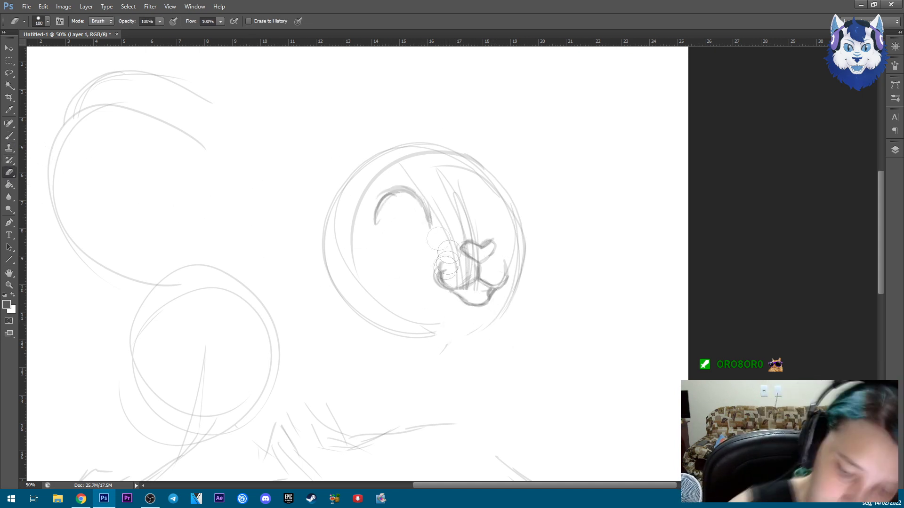
pyautogui.press('b')
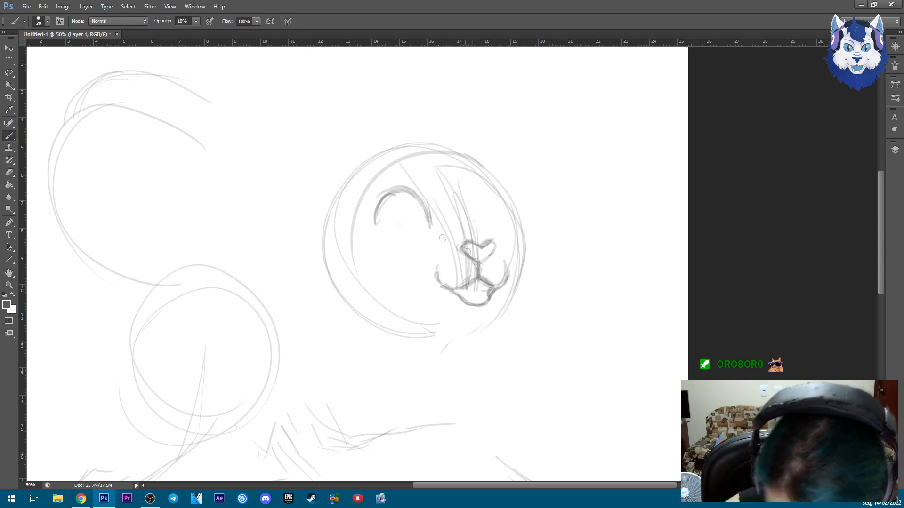
# Complete the outline of the near eye and draw the far eye beside the bridge of the nose.
pyautogui.press('l')
pyautogui.moveTo(454, 233); pyautogui.dragTo(455, 235)
pyautogui.hotkey('ctrl', 'd')
pyautogui.press('b')
pyautogui.moveTo(391, 244)
pyautogui.mouseDown()
pyautogui.moveTo(431, 217)
pyautogui.moveTo(374, 221)
pyautogui.moveTo(429, 198)
pyautogui.mouseUp()
pyautogui.moveTo(485, 205)
pyautogui.mouseDown()
pyautogui.moveTo(489, 238)
pyautogui.moveTo(512, 207)
pyautogui.mouseUp()
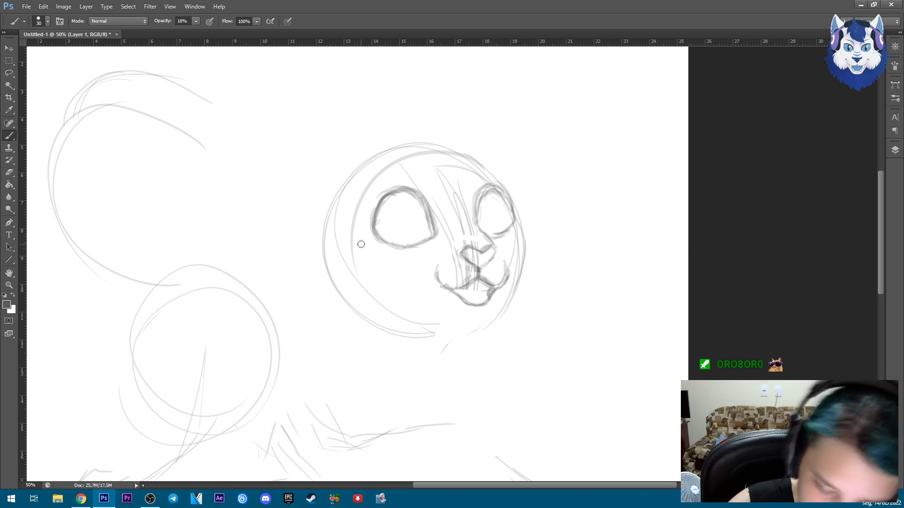
# Strengthen the crown of the head and sketch the near pointed ear, erasing its first attempt.
pyautogui.moveTo(411, 133)
pyautogui.mouseDown()
pyautogui.moveTo(508, 158)
pyautogui.moveTo(508, 181)
pyautogui.mouseUp()
pyautogui.moveTo(386, 136)
pyautogui.mouseDown()
pyautogui.moveTo(494, 156)
pyautogui.moveTo(391, 126)
pyautogui.moveTo(339, 160)
pyautogui.moveTo(312, 118)
pyautogui.mouseUp()
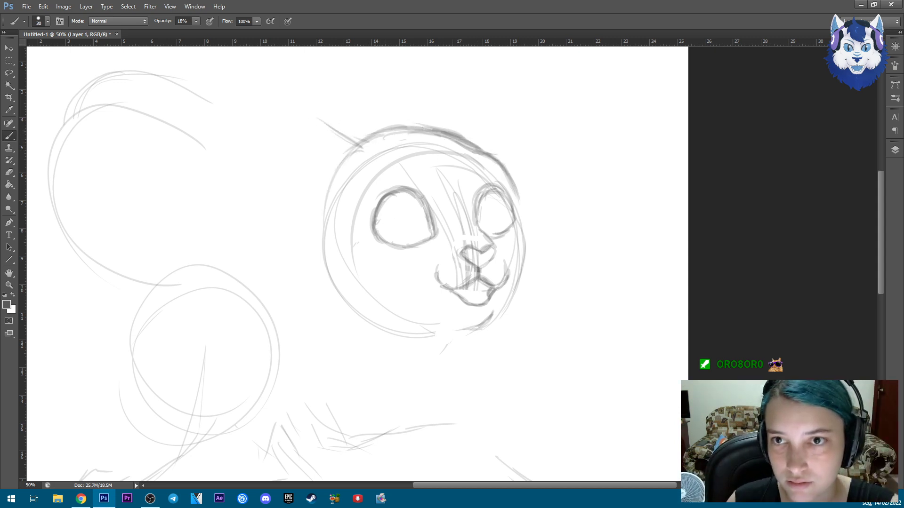
pyautogui.press('e')
pyautogui.moveTo(373, 121)
pyautogui.mouseDown()
pyautogui.moveTo(460, 131)
pyautogui.moveTo(330, 127)
pyautogui.moveTo(447, 125)
pyautogui.moveTo(516, 185)
pyautogui.moveTo(341, 163)
pyautogui.moveTo(323, 93)
pyautogui.moveTo(313, 221)
pyautogui.mouseUp()
pyautogui.press('b')
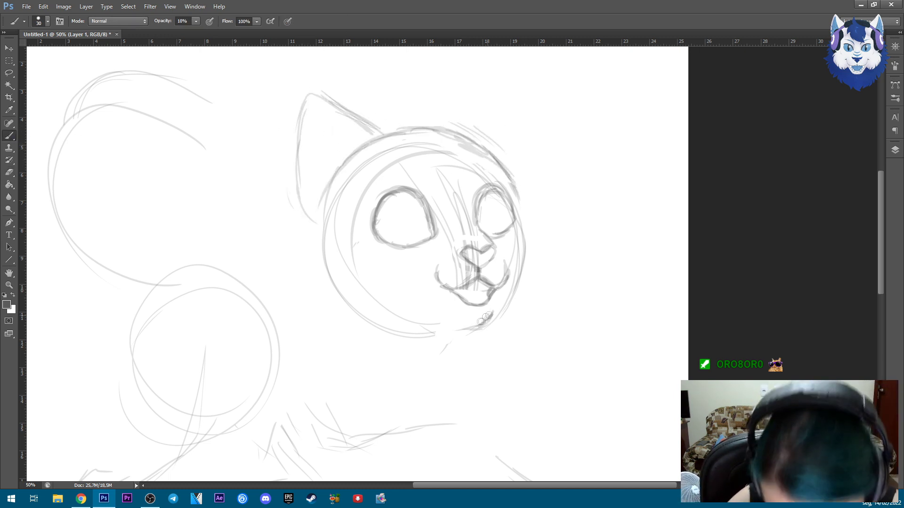
# Outline the far cheek, chin and jaw and sketch the far ear, erasing stray lines around the jaw.
pyautogui.moveTo(471, 332)
pyautogui.mouseDown()
pyautogui.moveTo(423, 329)
pyautogui.moveTo(549, 252)
pyautogui.moveTo(530, 85)
pyautogui.moveTo(508, 301)
pyautogui.mouseUp()
pyautogui.press('e')
pyautogui.moveTo(532, 273)
pyautogui.mouseDown()
pyautogui.moveTo(494, 283)
pyautogui.moveTo(471, 336)
pyautogui.mouseUp()
pyautogui.press('b')
pyautogui.moveTo(466, 137)
pyautogui.mouseDown()
pyautogui.moveTo(515, 186)
pyautogui.moveTo(515, 298)
pyautogui.moveTo(489, 320)
pyautogui.moveTo(319, 97)
pyautogui.moveTo(331, 229)
pyautogui.moveTo(490, 325)
pyautogui.mouseUp()
pyautogui.press('e')
pyautogui.press('b')
pyautogui.moveTo(400, 325); pyautogui.dragTo(504, 330)
# Lasso the nose and mouth, shift them slightly toward the near cheek, deselect, and refine the far eye's lower edge.
pyautogui.press('l')
pyautogui.moveTo(497, 240)
pyautogui.mouseDown()
pyautogui.moveTo(512, 289)
pyautogui.moveTo(496, 241)
pyautogui.mouseUp()
pyautogui.moveTo(471, 282); pyautogui.dragTo(464, 284)
pyautogui.hotkey('ctrl', 'd')
pyautogui.press('e')
pyautogui.press('b')
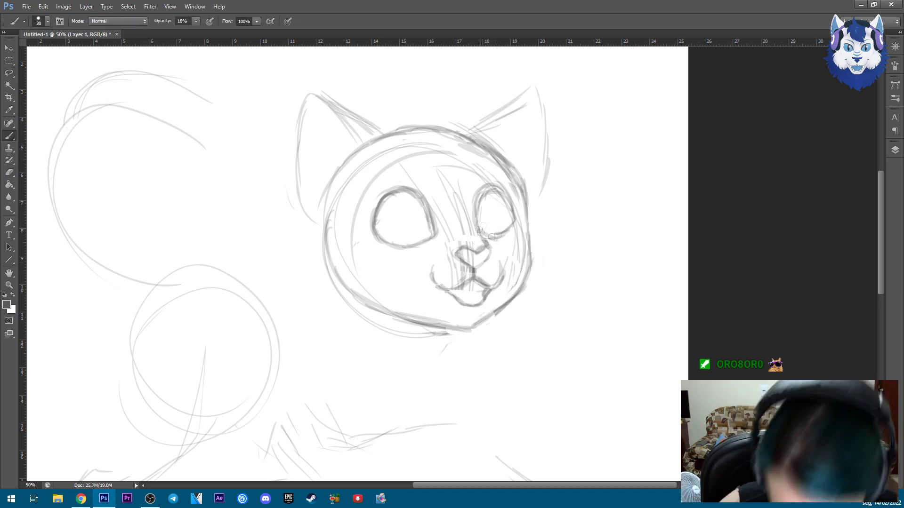
pyautogui.moveTo(490, 236); pyautogui.dragTo(515, 210)
# Darken the near ear's outline and add fur tufts inside it and along its outer base.
pyautogui.moveTo(339, 198)
pyautogui.mouseDown()
pyautogui.moveTo(330, 118)
pyautogui.moveTo(323, 160)
pyautogui.moveTo(344, 200)
pyautogui.mouseUp()
pyautogui.moveTo(306, 99)
pyautogui.mouseDown()
pyautogui.moveTo(320, 236)
pyautogui.moveTo(365, 141)
pyautogui.moveTo(395, 137)
pyautogui.mouseUp()
pyautogui.moveTo(299, 144); pyautogui.dragTo(290, 198)
pyautogui.moveTo(301, 160); pyautogui.dragTo(284, 221)
pyautogui.moveTo(313, 212)
pyautogui.mouseDown()
pyautogui.moveTo(277, 243)
pyautogui.moveTo(292, 259)
pyautogui.mouseUp()
# Darken the far ear's outline and add fur tufts inside it and down its outer side.
pyautogui.moveTo(532, 95); pyautogui.dragTo(473, 138)
pyautogui.moveTo(535, 90)
pyautogui.mouseDown()
pyautogui.moveTo(477, 132)
pyautogui.moveTo(548, 140)
pyautogui.moveTo(541, 200)
pyautogui.mouseUp()
pyautogui.moveTo(537, 101)
pyautogui.mouseDown()
pyautogui.moveTo(497, 132)
pyautogui.moveTo(494, 152)
pyautogui.moveTo(551, 170)
pyautogui.mouseUp()
pyautogui.moveTo(550, 141); pyautogui.dragTo(525, 188)
pyautogui.moveTo(544, 101); pyautogui.dragTo(471, 130)
pyautogui.moveTo(551, 174); pyautogui.dragTo(542, 191)
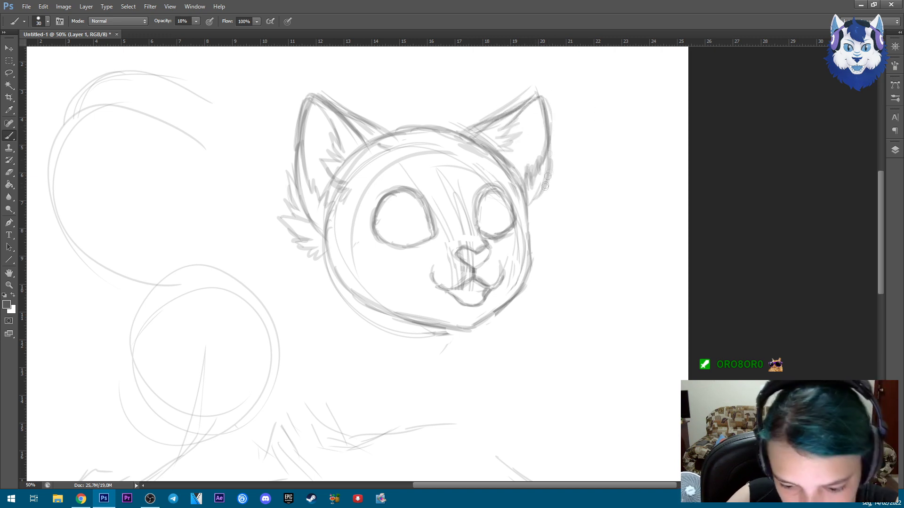
pyautogui.moveTo(560, 146); pyautogui.dragTo(546, 188)
pyautogui.moveTo(563, 179)
pyautogui.mouseDown()
pyautogui.moveTo(566, 198)
pyautogui.moveTo(530, 243)
pyautogui.mouseUp()
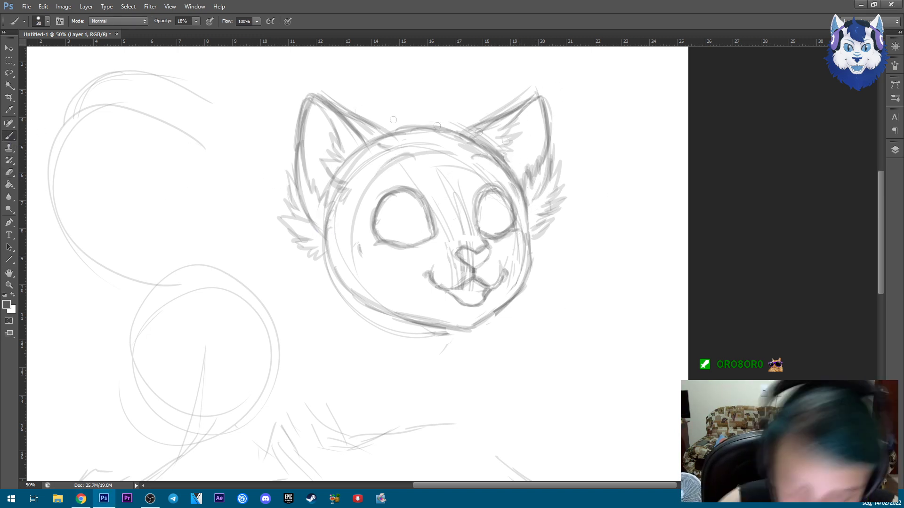
pyautogui.moveTo(507, 123)
pyautogui.mouseDown()
pyautogui.moveTo(525, 134)
pyautogui.moveTo(513, 156)
pyautogui.mouseUp()
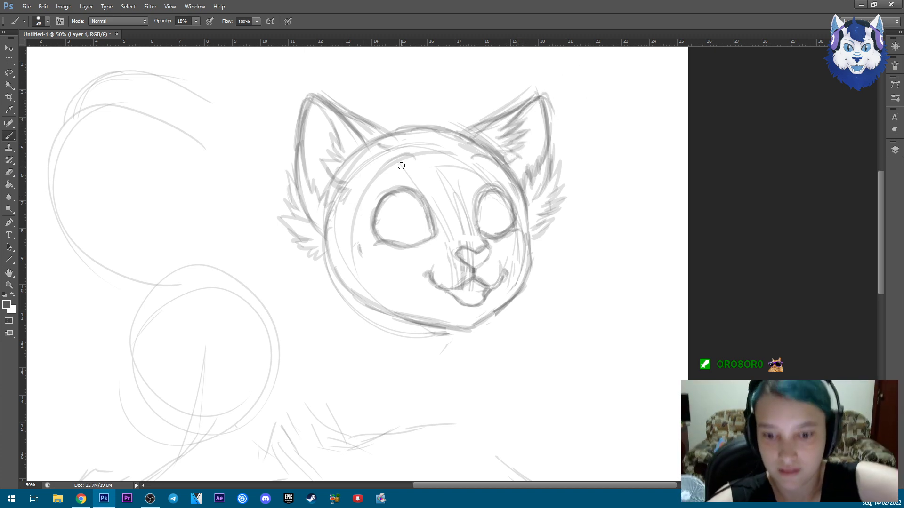
# Draw fur tufts along both cheeks, under the jaw and across the top of the head.
pyautogui.scroll(1, 401, 165)
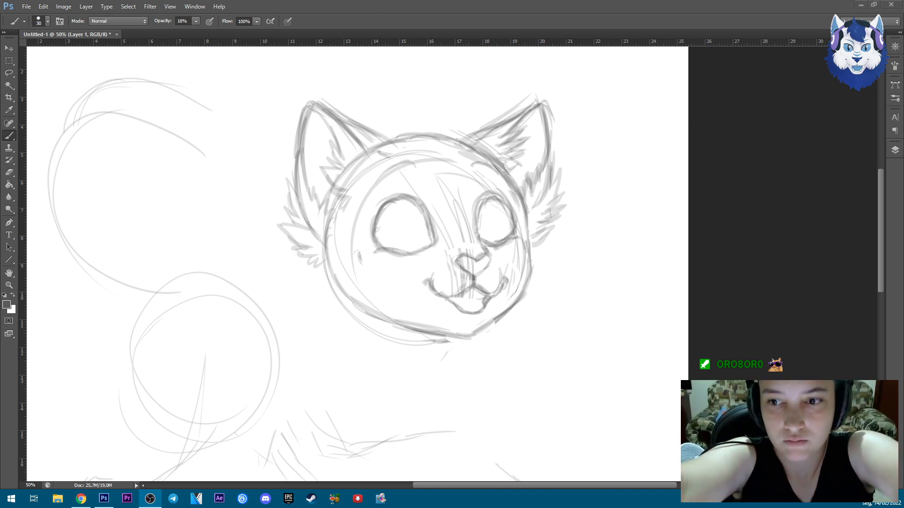
pyautogui.moveTo(332, 233)
pyautogui.mouseDown()
pyautogui.moveTo(323, 243)
pyautogui.moveTo(348, 297)
pyautogui.moveTo(394, 345)
pyautogui.mouseUp()
pyautogui.moveTo(332, 228)
pyautogui.mouseDown()
pyautogui.moveTo(297, 278)
pyautogui.moveTo(343, 327)
pyautogui.moveTo(417, 342)
pyautogui.mouseUp()
pyautogui.moveTo(554, 227)
pyautogui.mouseDown()
pyautogui.moveTo(541, 278)
pyautogui.moveTo(513, 325)
pyautogui.moveTo(556, 287)
pyautogui.mouseUp()
pyautogui.moveTo(362, 338); pyautogui.dragTo(487, 326)
pyautogui.moveTo(400, 128)
pyautogui.mouseDown()
pyautogui.moveTo(451, 125)
pyautogui.moveTo(515, 176)
pyautogui.mouseUp()
pyautogui.moveTo(601, 353); pyautogui.dragTo(584, 325)
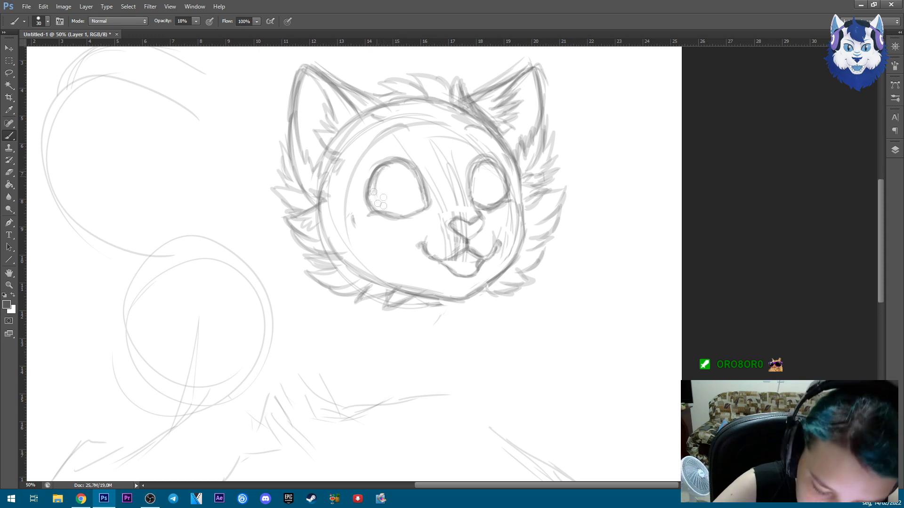
# Shade in the irises of both eyes and undo the last stray stroke.
pyautogui.moveTo(392, 186); pyautogui.dragTo(391, 187)
pyautogui.moveTo(504, 179)
pyautogui.mouseDown()
pyautogui.moveTo(502, 191)
pyautogui.moveTo(487, 176)
pyautogui.moveTo(478, 196)
pyautogui.mouseUp()
pyautogui.moveTo(600, 252)
pyautogui.mouseDown()
pyautogui.moveTo(608, 353)
pyautogui.moveTo(636, 261)
pyautogui.mouseUp()
pyautogui.hotkey('ctrl', 'z')
# Sketch the bent near foreleg folded across the chest, with its elbow curve and rounded paw.
pyautogui.moveTo(315, 264); pyautogui.dragTo(294, 306)
pyautogui.moveTo(369, 238); pyautogui.dragTo(367, 266)
pyautogui.moveTo(351, 282)
pyautogui.mouseDown()
pyautogui.moveTo(390, 270)
pyautogui.moveTo(473, 274)
pyautogui.mouseUp()
pyautogui.moveTo(325, 315); pyautogui.dragTo(430, 307)
pyautogui.moveTo(405, 269); pyautogui.dragTo(471, 266)
pyautogui.moveTo(470, 268); pyautogui.dragTo(447, 303)
pyautogui.moveTo(405, 269)
pyautogui.mouseDown()
pyautogui.moveTo(476, 251)
pyautogui.moveTo(452, 299)
pyautogui.mouseUp()
pyautogui.moveTo(473, 278); pyautogui.dragTo(423, 309)
pyautogui.moveTo(419, 256); pyautogui.dragTo(360, 278)
pyautogui.moveTo(305, 288); pyautogui.dragTo(358, 335)
pyautogui.moveTo(344, 335); pyautogui.dragTo(440, 308)
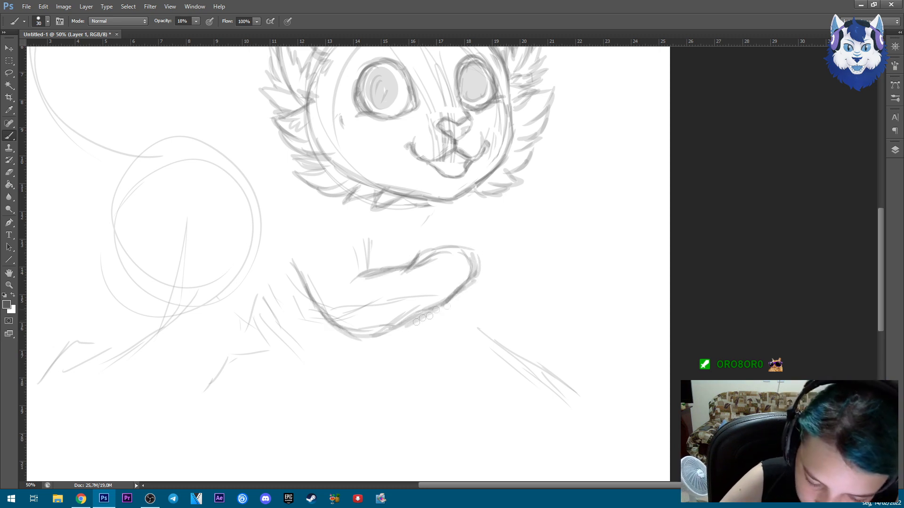
# Sketch the outstretched far foreleg with its paw, then add the neck lines and near shoulder.
pyautogui.moveTo(376, 234); pyautogui.dragTo(379, 270)
pyautogui.moveTo(452, 302)
pyautogui.mouseDown()
pyautogui.moveTo(414, 325)
pyautogui.moveTo(464, 341)
pyautogui.mouseUp()
pyautogui.moveTo(487, 244); pyautogui.dragTo(512, 310)
pyautogui.moveTo(430, 321); pyautogui.dragTo(473, 363)
pyautogui.moveTo(461, 348); pyautogui.dragTo(533, 400)
pyautogui.moveTo(507, 302); pyautogui.dragTo(576, 379)
pyautogui.moveTo(499, 381); pyautogui.dragTo(593, 422)
pyautogui.moveTo(562, 372); pyautogui.dragTo(605, 379)
pyautogui.moveTo(527, 391)
pyautogui.mouseDown()
pyautogui.moveTo(593, 419)
pyautogui.moveTo(624, 384)
pyautogui.mouseUp()
pyautogui.moveTo(608, 407); pyautogui.dragTo(624, 397)
pyautogui.moveTo(490, 207); pyautogui.dragTo(492, 245)
pyautogui.moveTo(292, 150)
pyautogui.mouseDown()
pyautogui.moveTo(262, 165)
pyautogui.moveTo(285, 242)
pyautogui.mouseUp()
pyautogui.moveTo(273, 155); pyautogui.dragTo(301, 273)
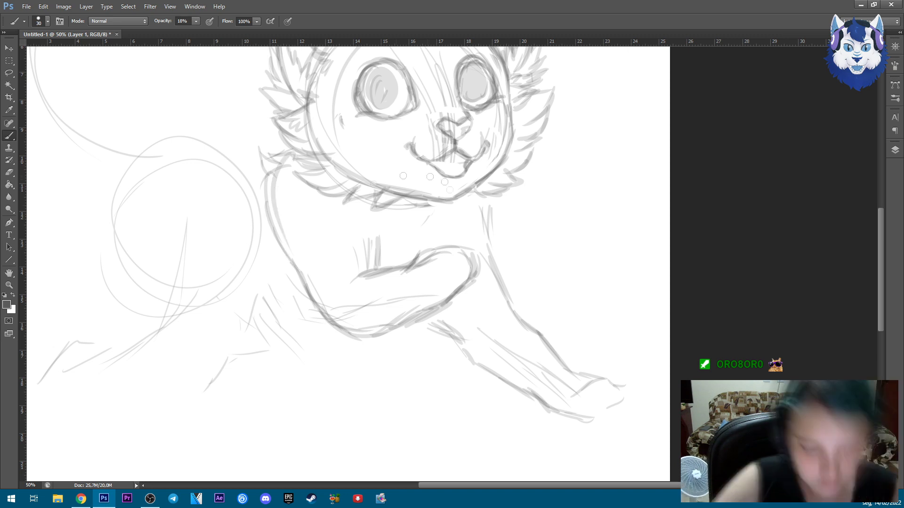
# Strengthen the contours of the near shoulder, chest and bent foreleg.
pyautogui.hotkey('ctrl', '-')
pyautogui.moveTo(336, 198); pyautogui.dragTo(351, 282)
pyautogui.moveTo(339, 228); pyautogui.dragTo(376, 309)
pyautogui.moveTo(426, 260)
pyautogui.mouseDown()
pyautogui.moveTo(472, 282)
pyautogui.moveTo(421, 303)
pyautogui.mouseUp()
pyautogui.moveTo(357, 281)
pyautogui.mouseDown()
pyautogui.moveTo(402, 318)
pyautogui.moveTo(430, 315)
pyautogui.mouseUp()
# Lasso the outstretched foreleg and enlarge it with a transform to about 112% width and 111% height.
pyautogui.press('l')
pyautogui.moveTo(473, 278); pyautogui.dragTo(470, 283)
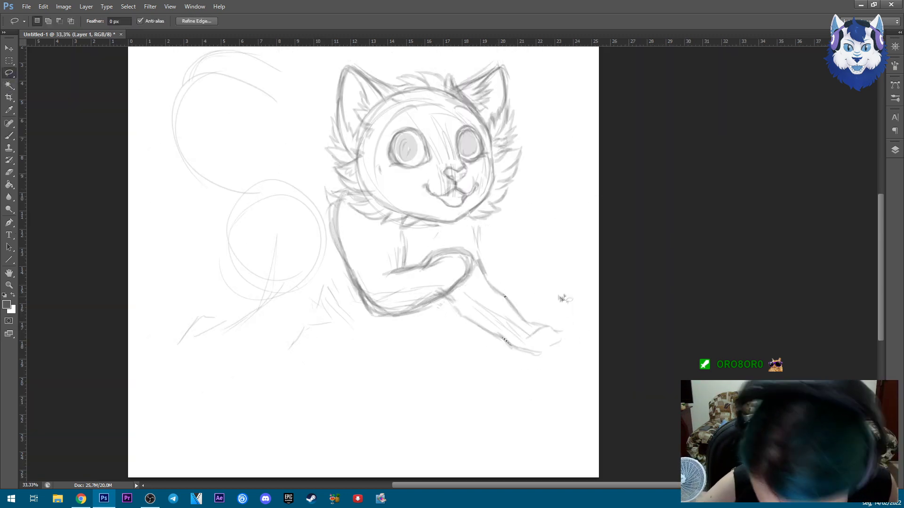
pyautogui.rightClick(519, 312)
pyautogui.click(545, 419)
pyautogui.moveTo(567, 289); pyautogui.dragTo(504, 346)
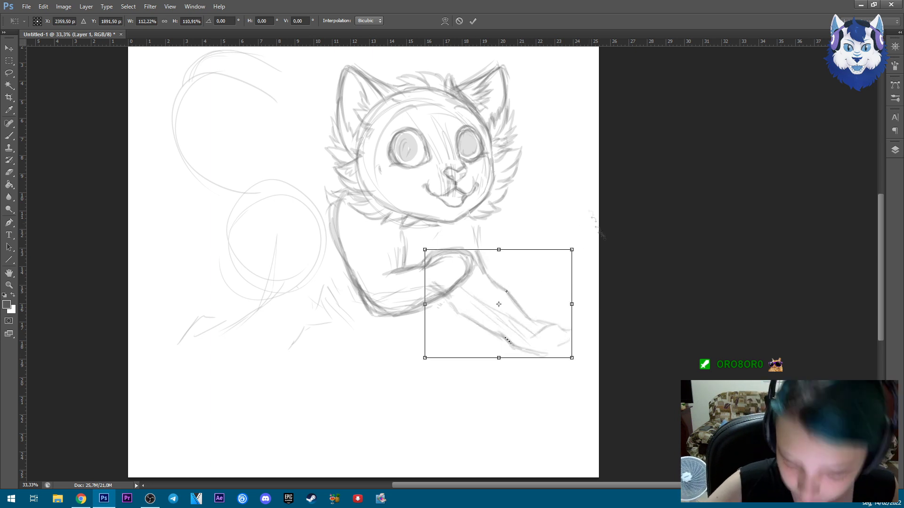
pyautogui.press('Return')
# Darken the outstretched foreleg's outline and draw the cat's back, haunch and near thigh.
pyautogui.press('b')
pyautogui.moveTo(475, 229); pyautogui.dragTo(543, 323)
pyautogui.moveTo(323, 203); pyautogui.dragTo(250, 230)
pyautogui.moveTo(335, 193); pyautogui.dragTo(241, 263)
pyautogui.moveTo(314, 254); pyautogui.dragTo(239, 293)
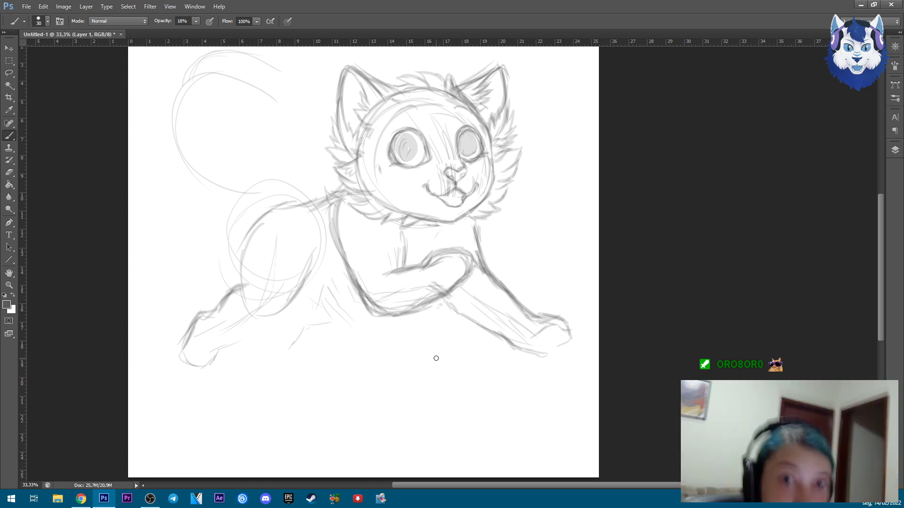
# Firm up the near hind leg and paw and draw the belly line toward the bent foreleg.
pyautogui.hotkey('alt', 'Tab')
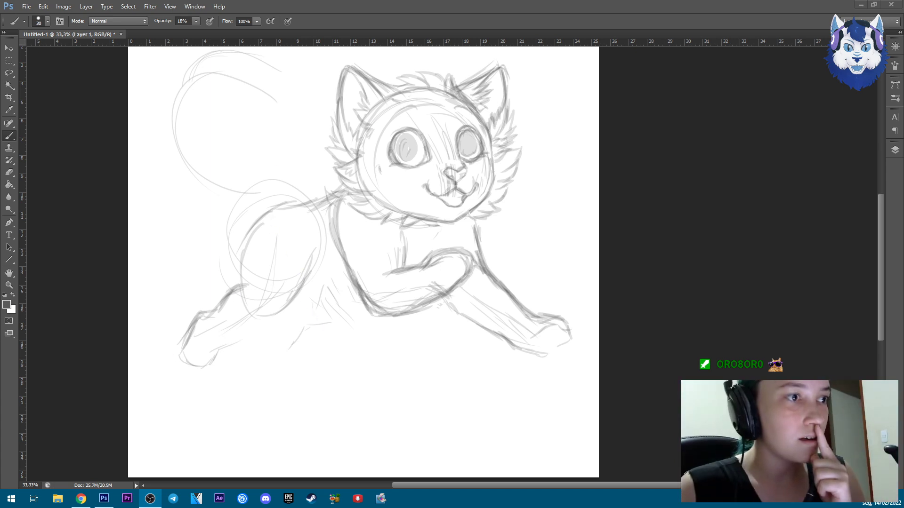
pyautogui.moveTo(282, 324); pyautogui.dragTo(223, 348)
pyautogui.moveTo(224, 299)
pyautogui.mouseDown()
pyautogui.moveTo(199, 316)
pyautogui.moveTo(181, 362)
pyautogui.mouseUp()
pyautogui.moveTo(238, 338); pyautogui.dragTo(219, 359)
pyautogui.moveTo(295, 300); pyautogui.dragTo(368, 308)
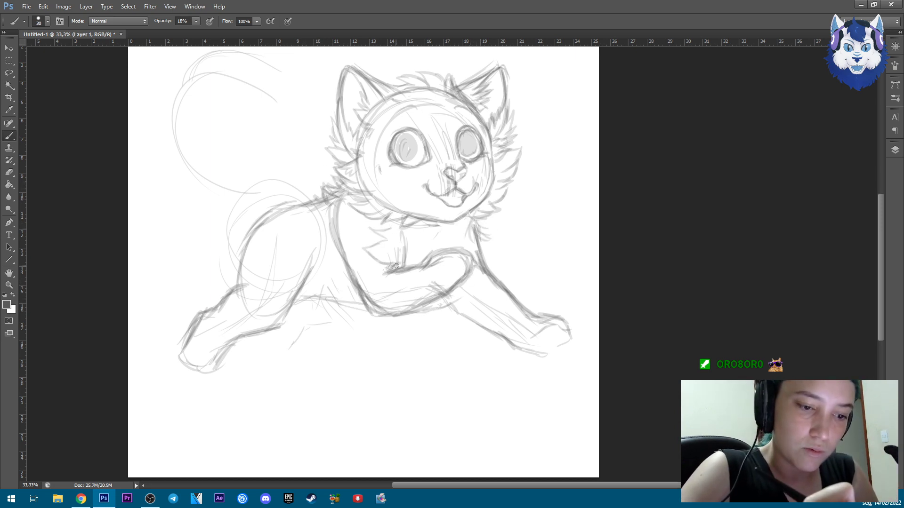
# Add fur tufts along the lower chest and draw the toes and pad on the bent foreleg's paw.
pyautogui.moveTo(406, 320); pyautogui.dragTo(454, 307)
pyautogui.moveTo(440, 329); pyautogui.dragTo(475, 282)
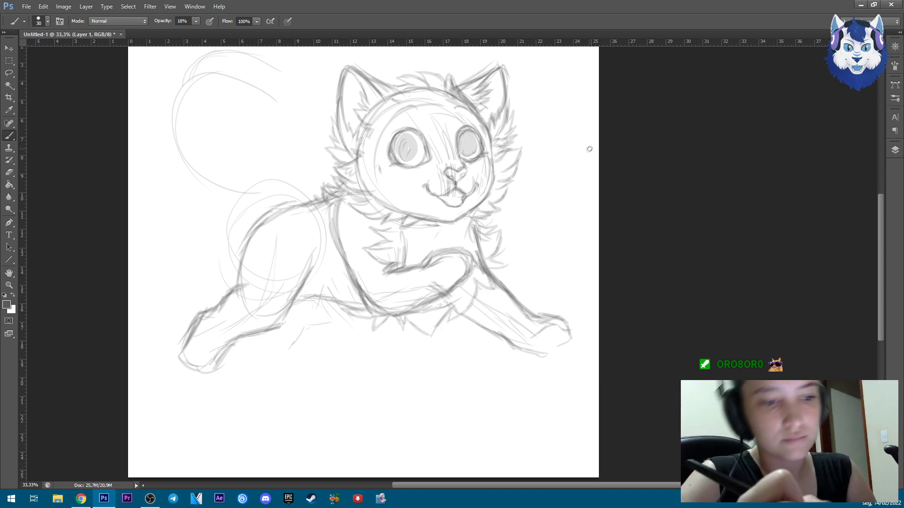
pyautogui.moveTo(449, 276); pyautogui.dragTo(445, 277)
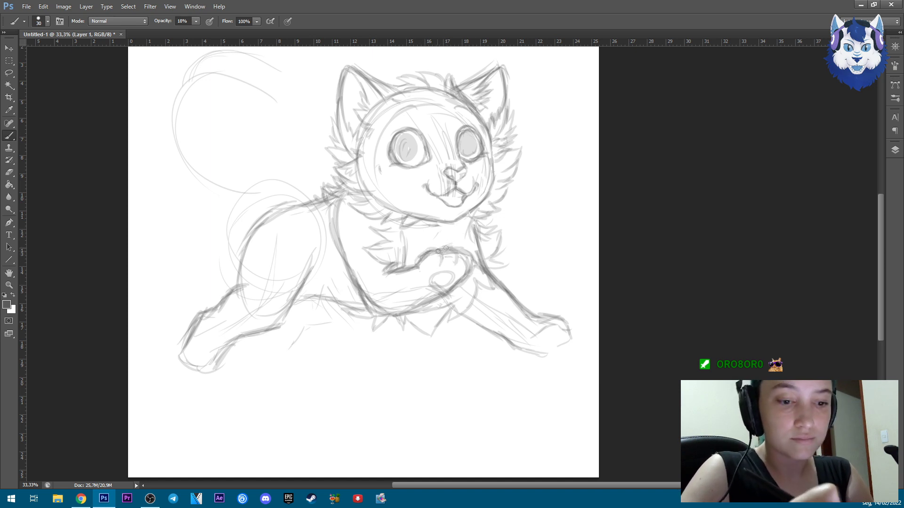
# Erase and redraw rough edges of the bent foreleg and define the toes of the outstretched paw.
pyautogui.press('e')
pyautogui.moveTo(390, 283)
pyautogui.mouseDown()
pyautogui.moveTo(358, 311)
pyautogui.moveTo(435, 320)
pyautogui.moveTo(414, 266)
pyautogui.mouseUp()
pyautogui.press('b')
pyautogui.moveTo(346, 256)
pyautogui.mouseDown()
pyautogui.moveTo(369, 313)
pyautogui.moveTo(437, 296)
pyautogui.mouseUp()
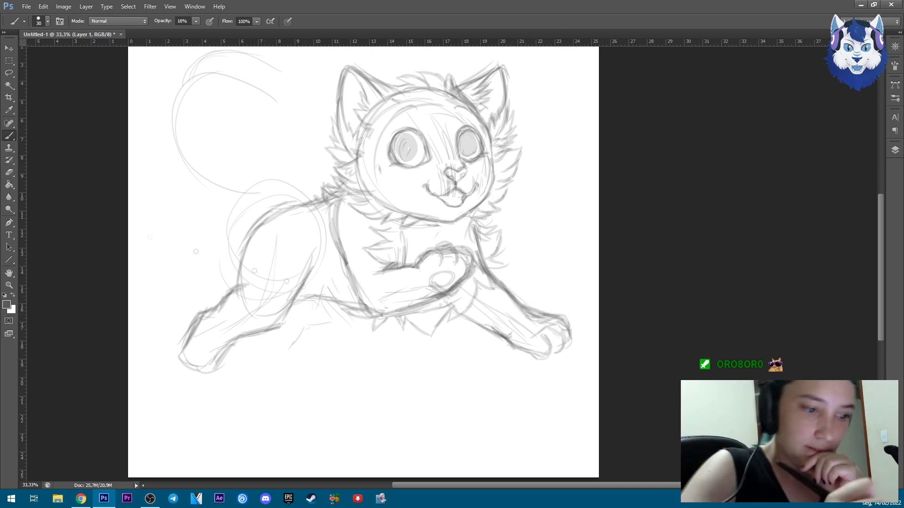
# Erase and redraw the near hind leg with cleaner lines, and sketch the far hind leg below the belly.
pyautogui.press('e')
pyautogui.moveTo(278, 325); pyautogui.dragTo(188, 362)
pyautogui.press('b')
pyautogui.moveTo(257, 219)
pyautogui.mouseDown()
pyautogui.moveTo(245, 264)
pyautogui.moveTo(212, 316)
pyautogui.mouseUp()
pyautogui.moveTo(219, 306); pyautogui.dragTo(190, 345)
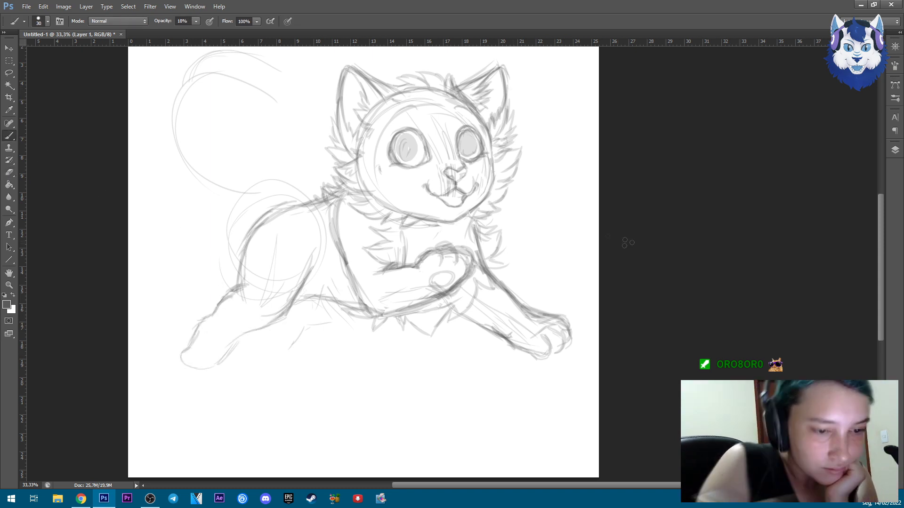
pyautogui.moveTo(291, 309); pyautogui.dragTo(262, 326)
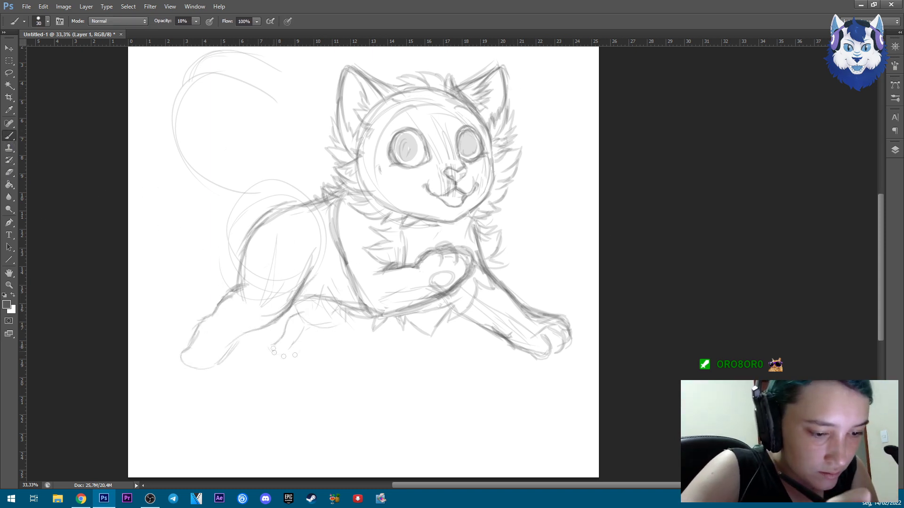
pyautogui.moveTo(508, 124); pyautogui.dragTo(528, 151)
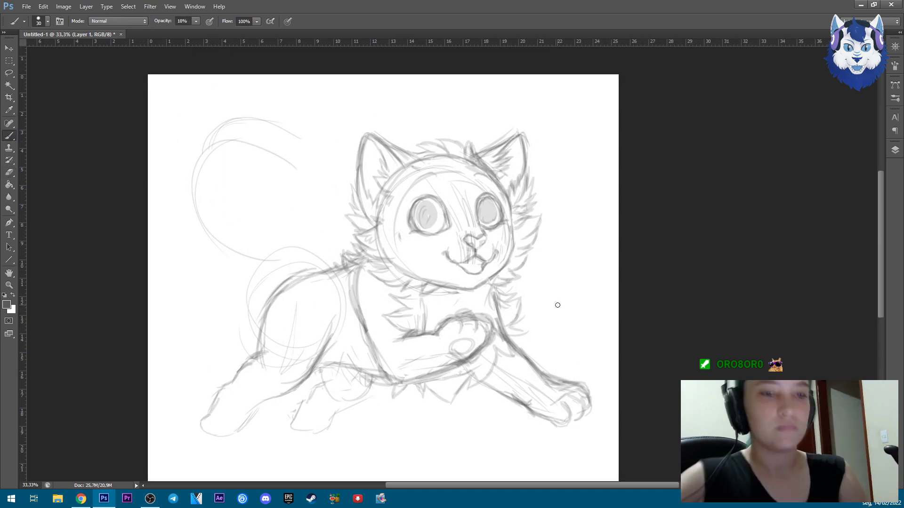
# Save the drawing as a Photoshop file named gatinho LGBT in the Minhas artes folder.
pyautogui.click(16, 6)
pyautogui.click(52, 121)
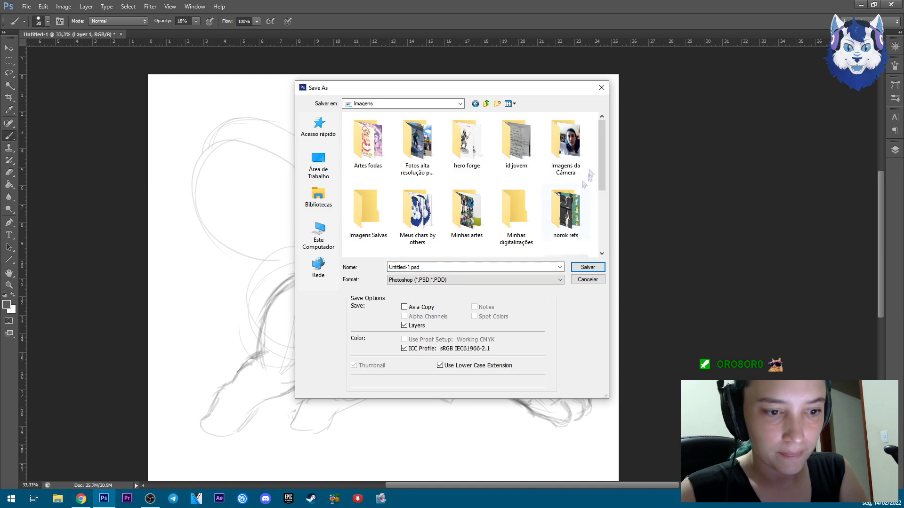
pyautogui.write('gatinho LGBT')
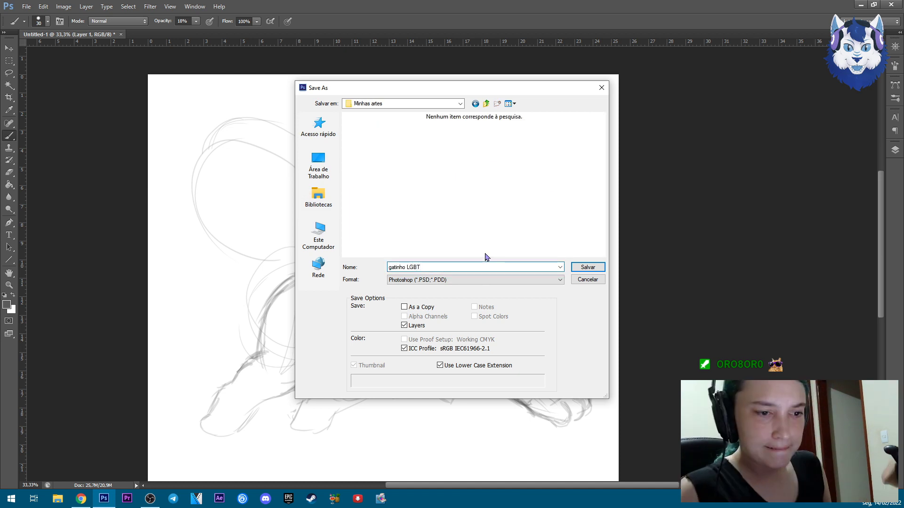
pyautogui.press('Return')
pyautogui.click(668, 193)
# Sketch the thick curled tail behind the cat and erase the stray construction lines on the chest.
pyautogui.moveTo(202, 225)
pyautogui.mouseDown()
pyautogui.moveTo(301, 165)
pyautogui.moveTo(202, 283)
pyautogui.moveTo(304, 169)
pyautogui.moveTo(181, 213)
pyautogui.mouseUp()
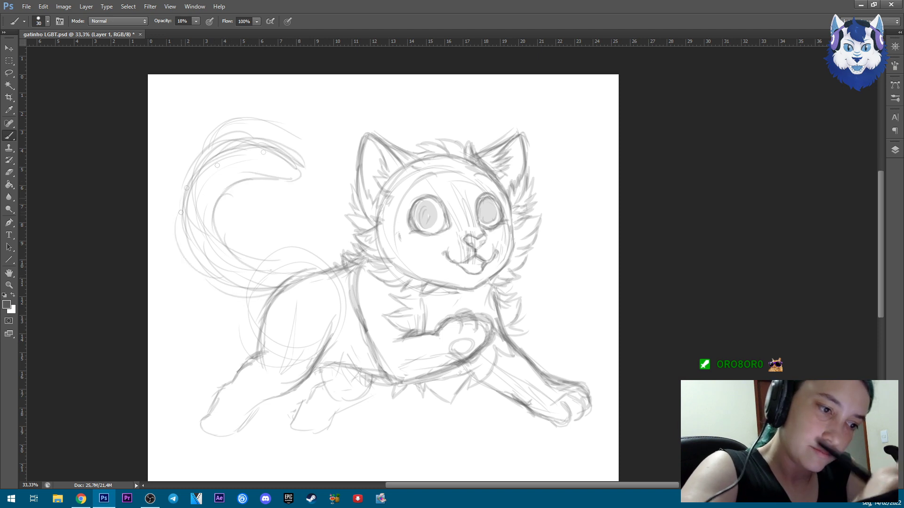
pyautogui.press('e')
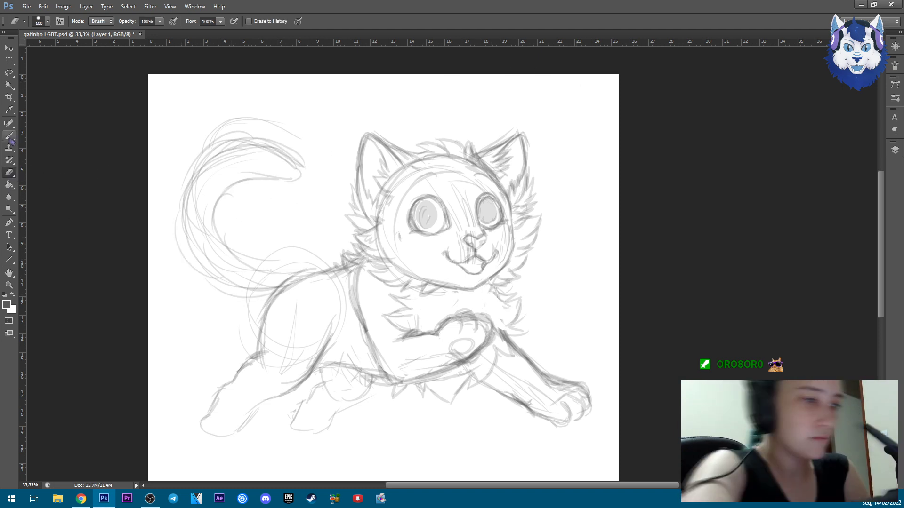
pyautogui.press('b')
pyautogui.hotkey('ctrl', '+')
pyautogui.hotkey('ctrl', '+')
pyautogui.scroll(1, 565, 254)
pyautogui.moveTo(447, 273)
pyautogui.mouseDown()
pyautogui.moveTo(499, 271)
pyautogui.moveTo(501, 248)
pyautogui.moveTo(492, 265)
pyautogui.moveTo(471, 246)
pyautogui.mouseUp()
pyautogui.scroll(-3, 491, 264)
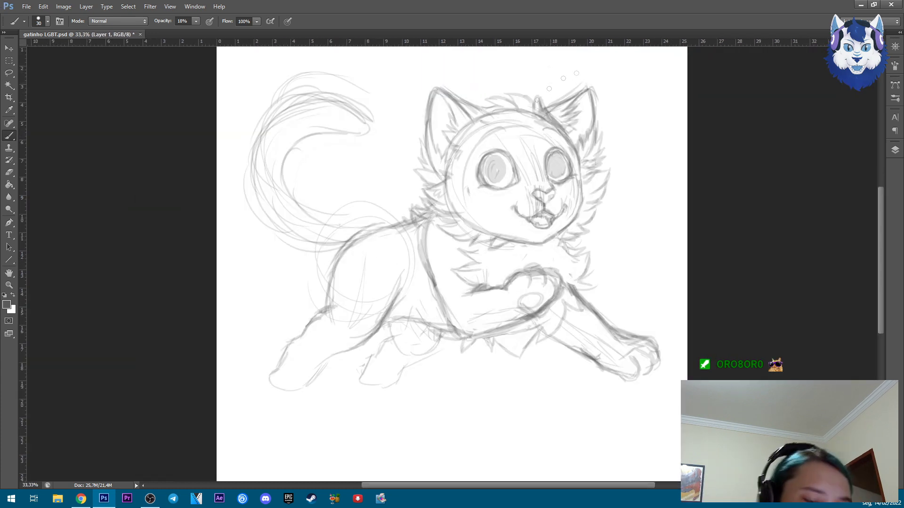
# Draw the toes on the near hind paw, add fur tufts at the heel and firm up the leg's outline.
pyautogui.moveTo(336, 287); pyautogui.dragTo(329, 324)
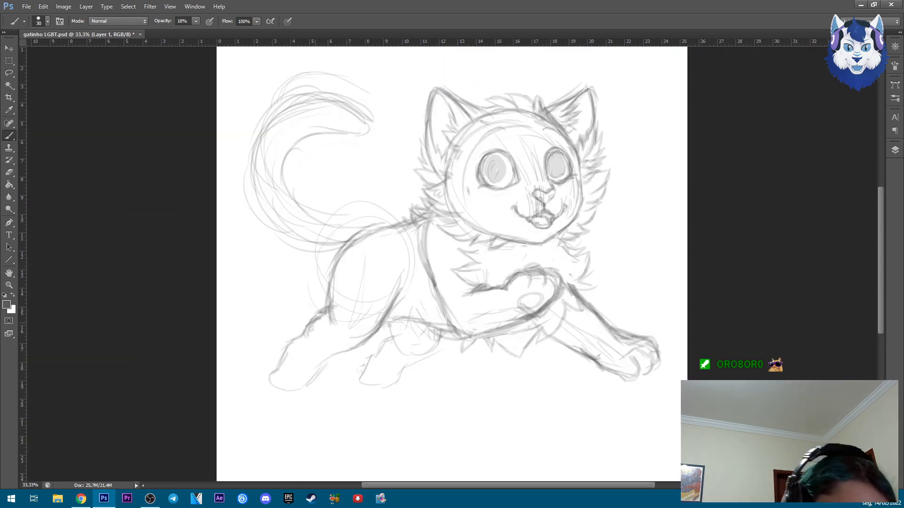
pyautogui.scroll(2, 276, 379)
pyautogui.moveTo(205, 355)
pyautogui.mouseDown()
pyautogui.moveTo(243, 384)
pyautogui.moveTo(282, 374)
pyautogui.moveTo(306, 326)
pyautogui.mouseUp()
pyautogui.press('e')
pyautogui.moveTo(390, 283); pyautogui.dragTo(358, 296)
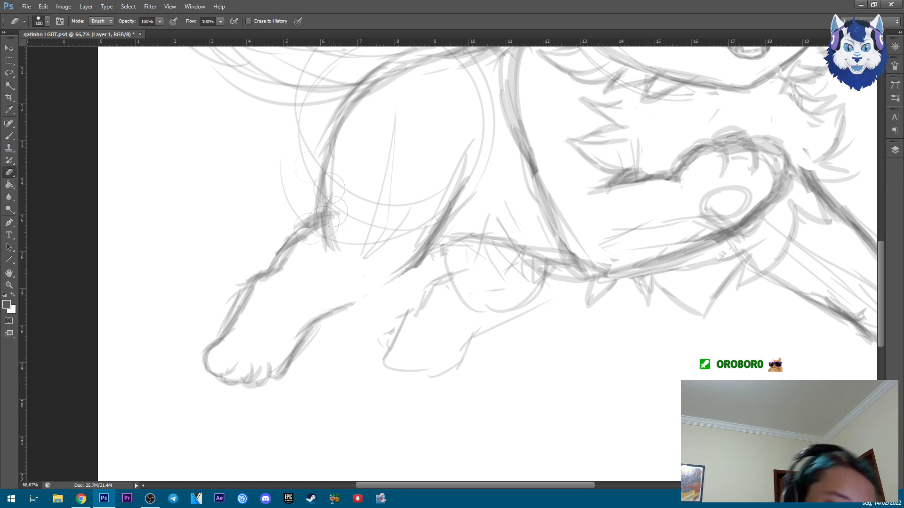
pyautogui.press('b')
pyautogui.moveTo(278, 249); pyautogui.dragTo(242, 320)
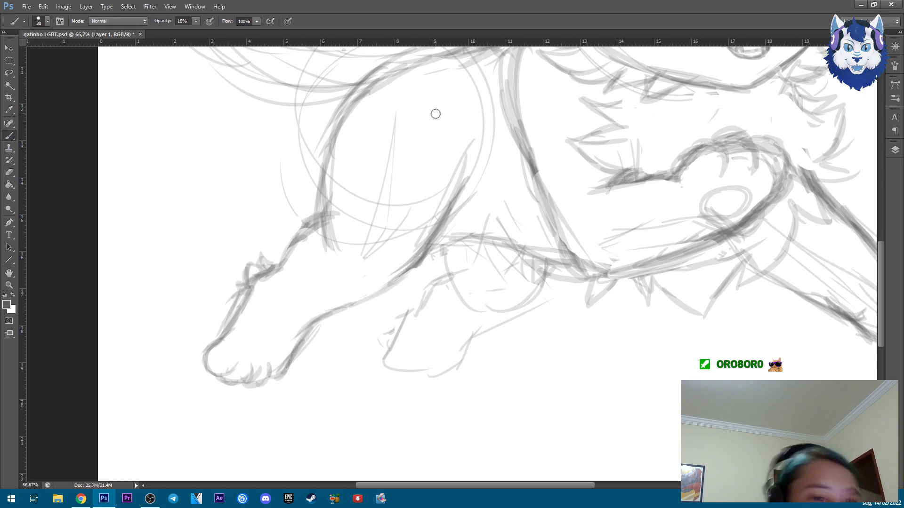
pyautogui.moveTo(455, 123); pyautogui.dragTo(410, 185)
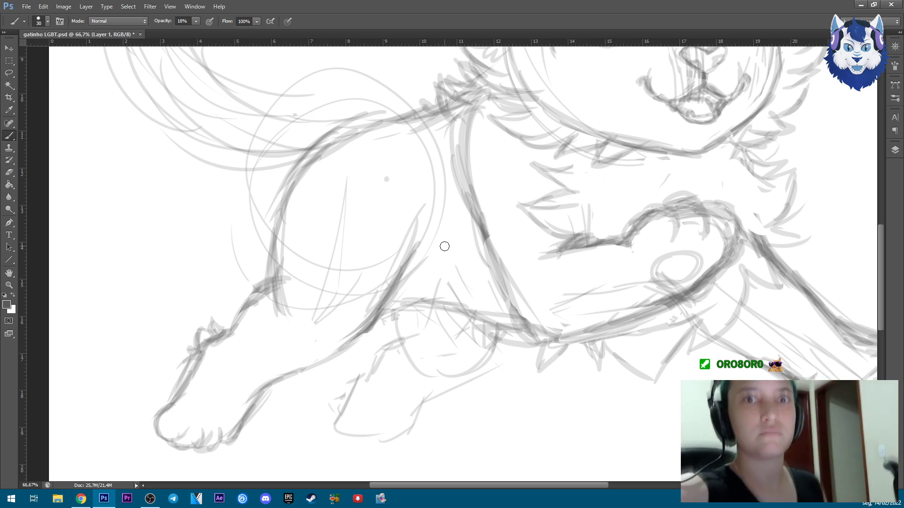
pyautogui.hotkey('alt', 'Tab')
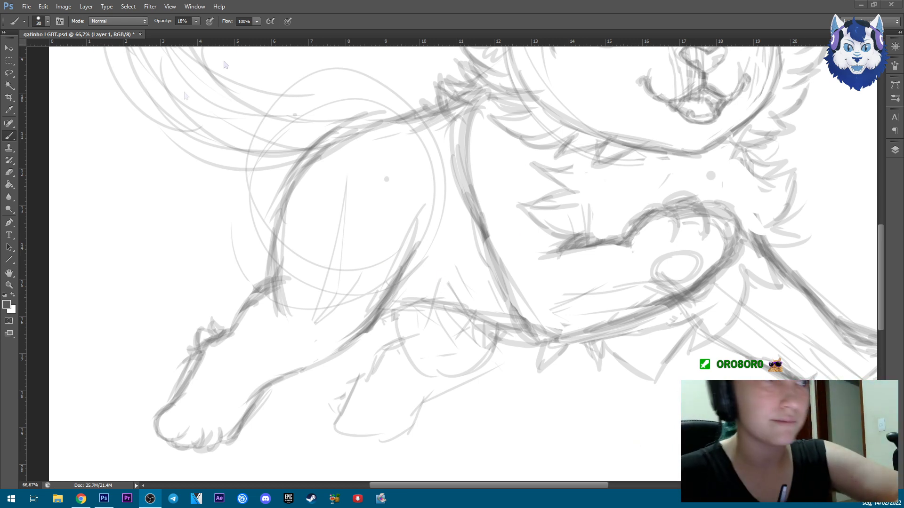
pyautogui.moveTo(426, 237); pyautogui.dragTo(278, 381)
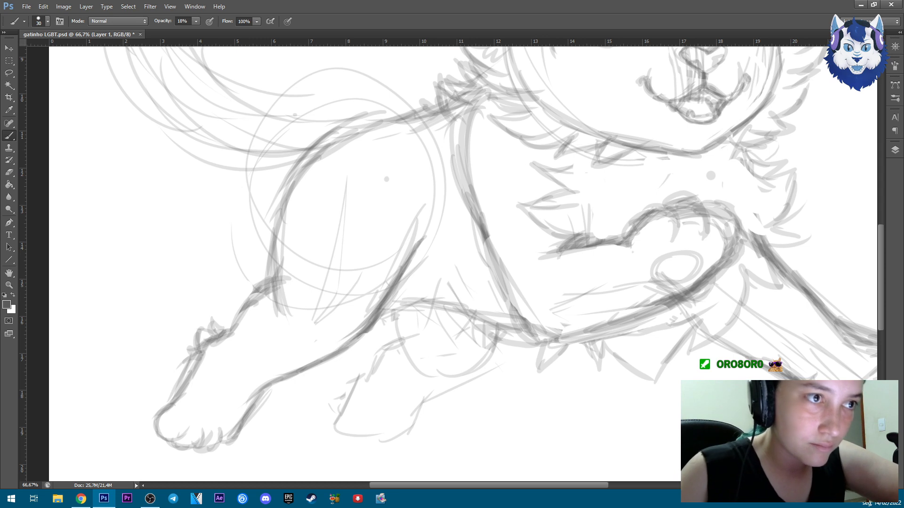
# Add fur along the haunch and back, and darken the far hind leg while drawing its toes.
pyautogui.moveTo(331, 149)
pyautogui.mouseDown()
pyautogui.moveTo(265, 207)
pyautogui.moveTo(258, 276)
pyautogui.moveTo(226, 332)
pyautogui.mouseUp()
pyautogui.moveTo(459, 103); pyautogui.dragTo(315, 127)
pyautogui.moveTo(400, 301)
pyautogui.mouseDown()
pyautogui.moveTo(504, 325)
pyautogui.moveTo(546, 351)
pyautogui.moveTo(363, 373)
pyautogui.moveTo(337, 426)
pyautogui.moveTo(502, 331)
pyautogui.mouseUp()
pyautogui.moveTo(459, 378); pyautogui.dragTo(357, 449)
pyautogui.hotkey('ctrl', '-')
pyautogui.hotkey('ctrl', '-')
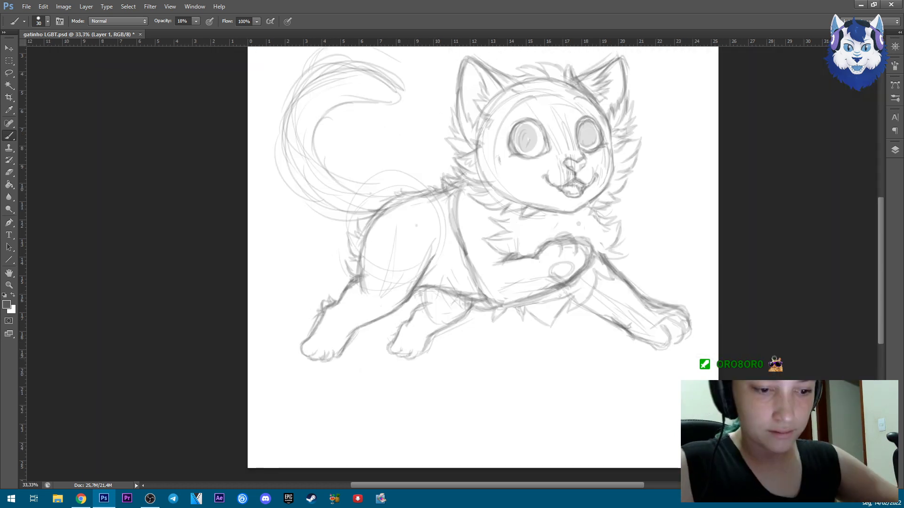
# Select the far hind leg and free-transform it to about 97% width and 115% height, shifting it slightly.
pyautogui.press('l')
pyautogui.moveTo(377, 296); pyautogui.dragTo(379, 301)
pyautogui.rightClick(440, 313)
pyautogui.click(484, 262)
pyautogui.moveTo(423, 371); pyautogui.dragTo(422, 383)
pyautogui.moveTo(472, 335); pyautogui.dragTo(469, 330)
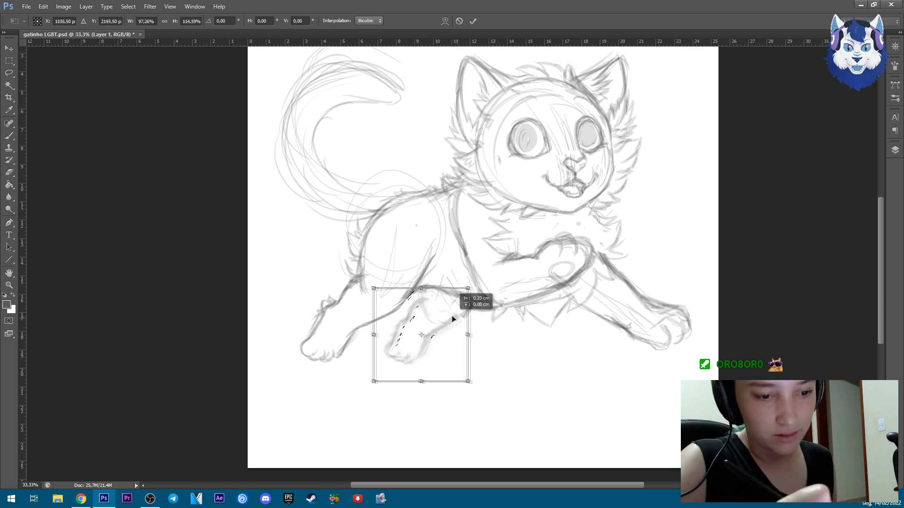
pyautogui.press('Return')
pyautogui.hotkey('ctrl', 'd')
# Strengthen the outline and toes of the far hind paw with the Brush tool.
pyautogui.press('b')
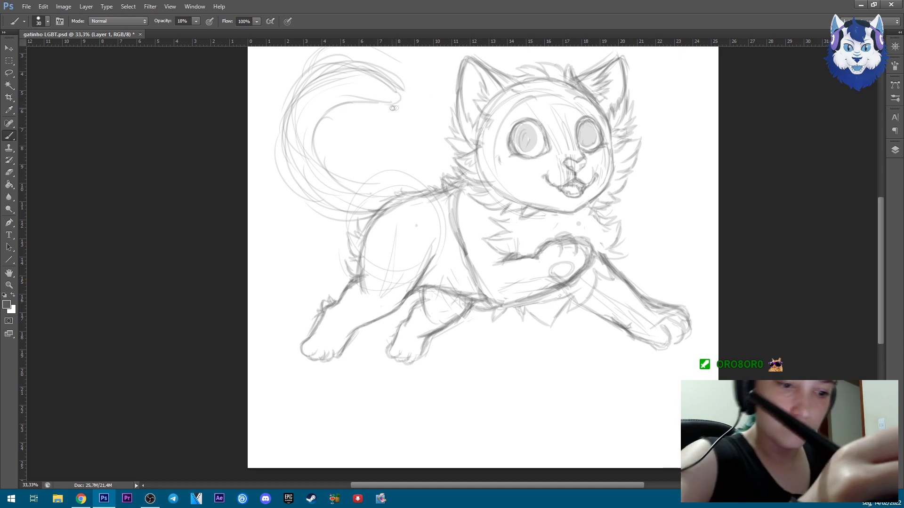
pyautogui.moveTo(414, 329)
pyautogui.mouseDown()
pyautogui.moveTo(429, 356)
pyautogui.moveTo(410, 345)
pyautogui.mouseUp()
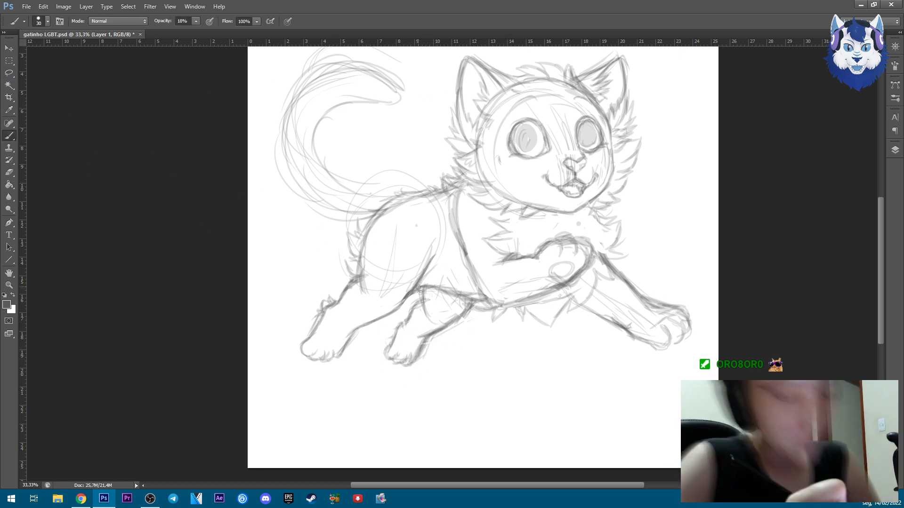
pyautogui.hotkey('alt', 'Tab')
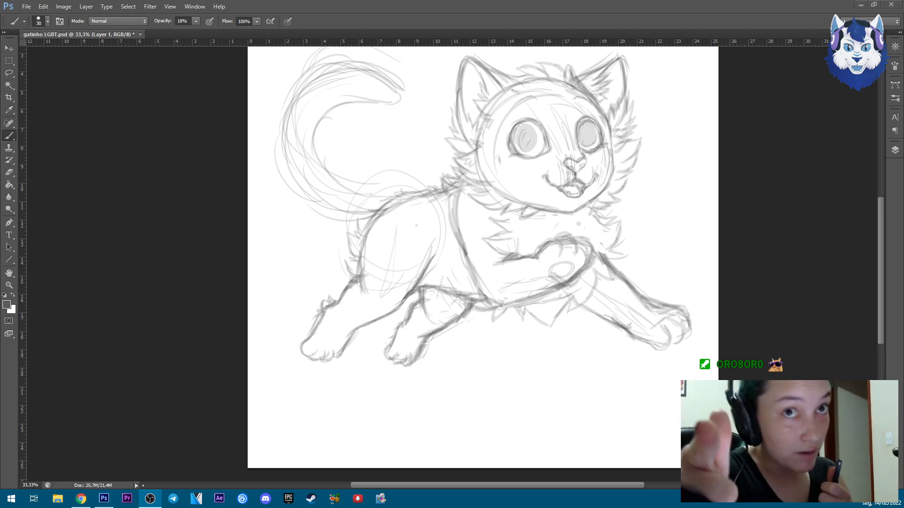
pyautogui.hotkey('alt', 'Tab')
# Add jagged fur tufts along the tail's tip and outer edge, and darken its inner curve.
pyautogui.moveTo(407, 145); pyautogui.dragTo(362, 176)
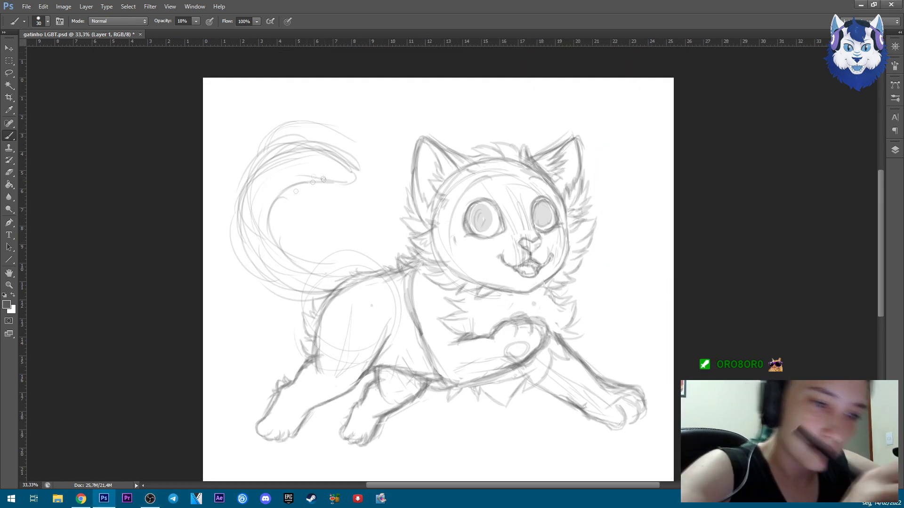
pyautogui.moveTo(321, 134)
pyautogui.mouseDown()
pyautogui.moveTo(293, 143)
pyautogui.moveTo(230, 196)
pyautogui.moveTo(227, 244)
pyautogui.moveTo(258, 289)
pyautogui.moveTo(274, 306)
pyautogui.mouseUp()
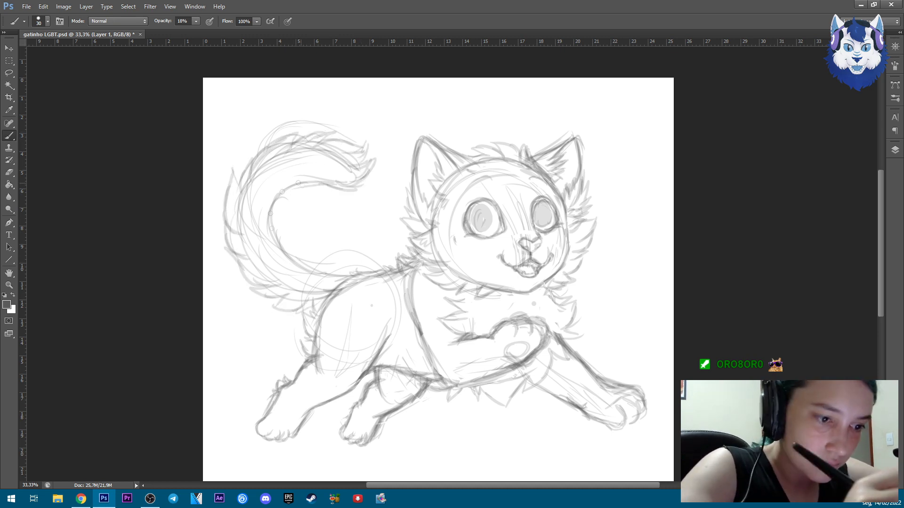
pyautogui.moveTo(295, 190); pyautogui.dragTo(325, 271)
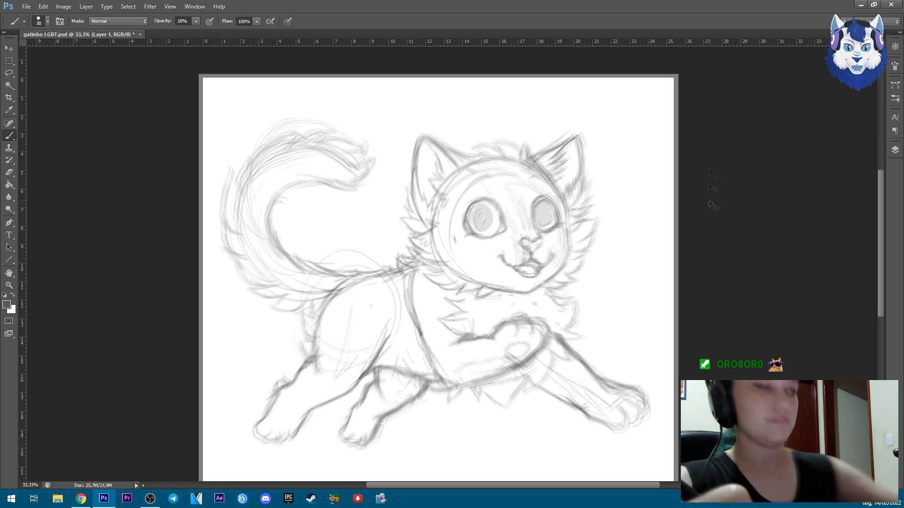
# Add fur tufts along the shoulder, elbow and forelegs, and draw the toe pads on the raised paw.
pyautogui.hotkey('ctrl', '+')
pyautogui.moveTo(341, 249)
pyautogui.mouseDown()
pyautogui.moveTo(261, 92)
pyautogui.moveTo(313, 253)
pyautogui.moveTo(302, 262)
pyautogui.moveTo(353, 329)
pyautogui.moveTo(402, 367)
pyautogui.mouseUp()
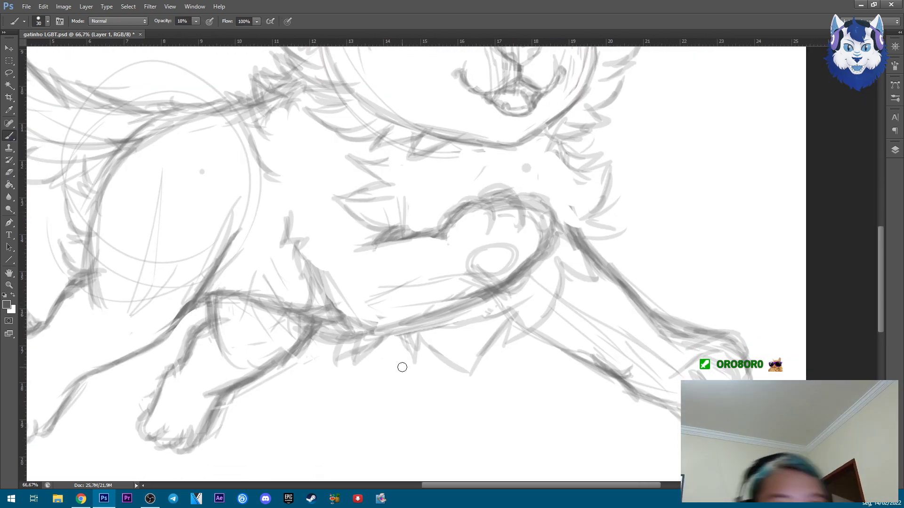
pyautogui.moveTo(357, 349)
pyautogui.mouseDown()
pyautogui.moveTo(390, 345)
pyautogui.moveTo(473, 218)
pyautogui.moveTo(500, 206)
pyautogui.moveTo(497, 221)
pyautogui.moveTo(535, 222)
pyautogui.moveTo(540, 247)
pyautogui.moveTo(486, 211)
pyautogui.moveTo(521, 203)
pyautogui.moveTo(544, 227)
pyautogui.mouseUp()
pyautogui.moveTo(589, 351); pyautogui.dragTo(606, 367)
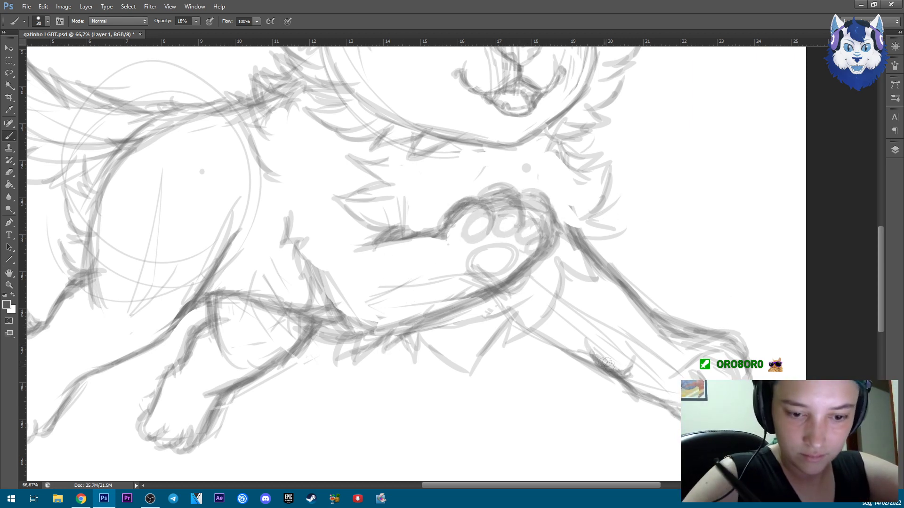
pyautogui.hotkey('ctrl', '-')
pyautogui.hotkey('ctrl', '-')
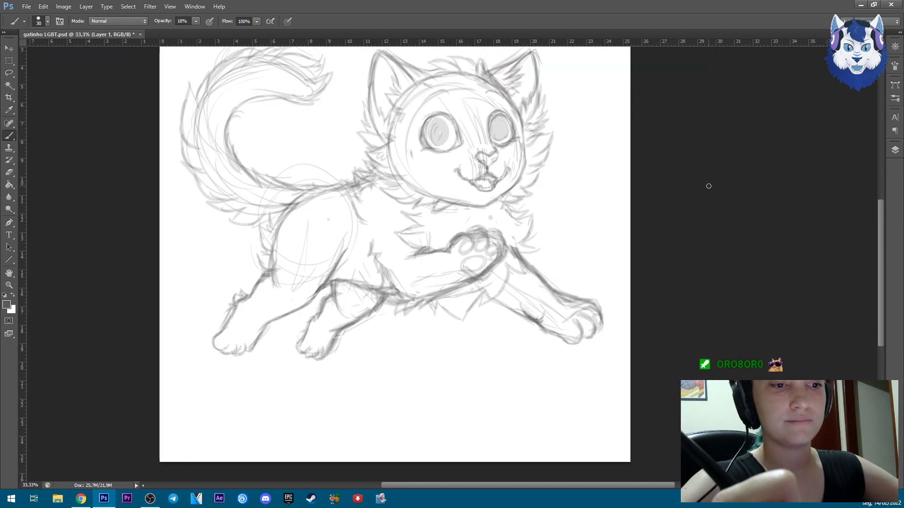
# Select the cat's far eye and stretch it slightly taller, to about 102% height.
pyautogui.hotkey('ctrl', '+')
pyautogui.press('l')
pyautogui.moveTo(546, 128)
pyautogui.mouseDown()
pyautogui.moveTo(582, 205)
pyautogui.moveTo(546, 130)
pyautogui.moveTo(561, 127)
pyautogui.mouseUp()
pyautogui.hotkey('ctrl', 't')
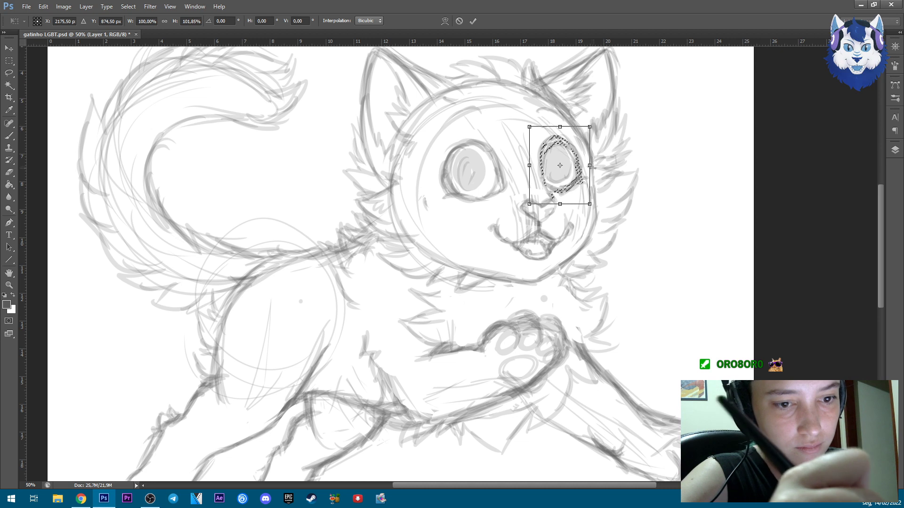
pyautogui.moveTo(590, 165); pyautogui.dragTo(591, 166)
pyautogui.press('Return')
pyautogui.hotkey('ctrl', 'd')
# Select the outstretched foreleg and scale it down slightly with Free Transform.
pyautogui.hotkey('ctrl', '-')
pyautogui.hotkey('ctrl', '-')
pyautogui.moveTo(542, 282)
pyautogui.mouseDown()
pyautogui.moveTo(612, 330)
pyautogui.moveTo(541, 283)
pyautogui.mouseUp()
pyautogui.hotkey('ctrl', 't')
pyautogui.moveTo(619, 313); pyautogui.dragTo(612, 308)
pyautogui.press('Return')
pyautogui.hotkey('ctrl', 'd')
pyautogui.press('b')
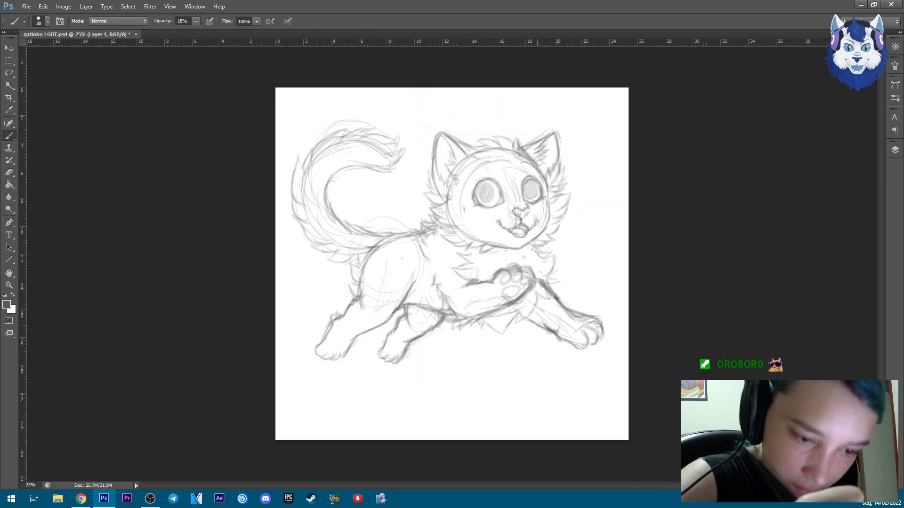
# Crop the canvas to a landscape frame, trimming the empty top and bottom and widening the sides slightly.
pyautogui.click(895, 149)
pyautogui.click(894, 150)
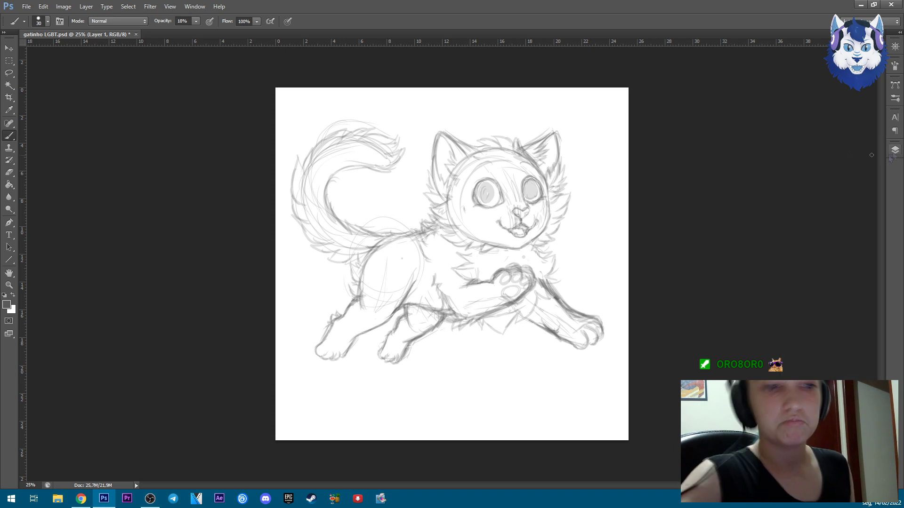
pyautogui.press('c')
pyautogui.moveTo(452, 88); pyautogui.dragTo(486, 71)
pyautogui.moveTo(452, 432); pyautogui.dragTo(452, 404)
pyautogui.moveTo(628, 264); pyautogui.dragTo(642, 264)
pyautogui.press('Return')
# Create a new layer above the sketch for the line art.
pyautogui.press('l')
pyautogui.click(895, 150)
pyautogui.click(865, 377)
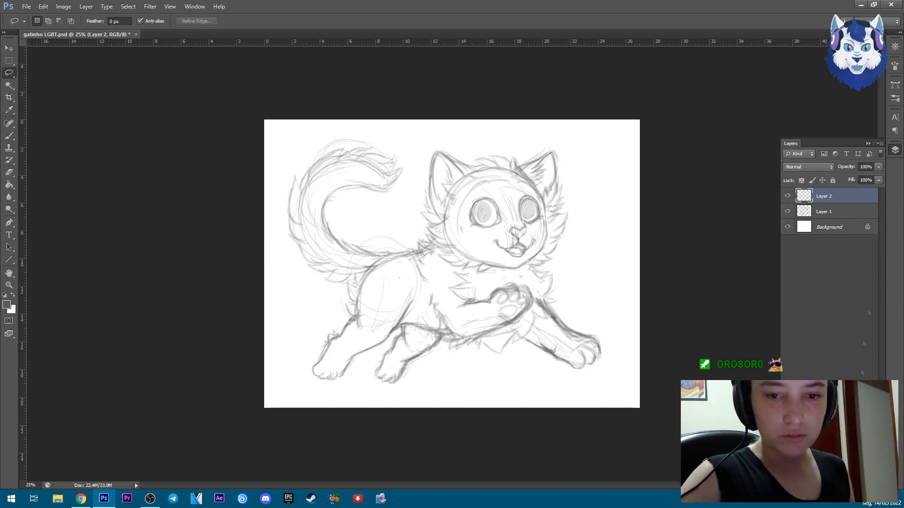
pyautogui.click(895, 150)
pyautogui.press('b')
# Set up a black brush at 100% opacity and a size of 9 for inking the face.
pyautogui.click(27, 7)
pyautogui.click(103, 135)
pyautogui.scroll(5, 513, 226)
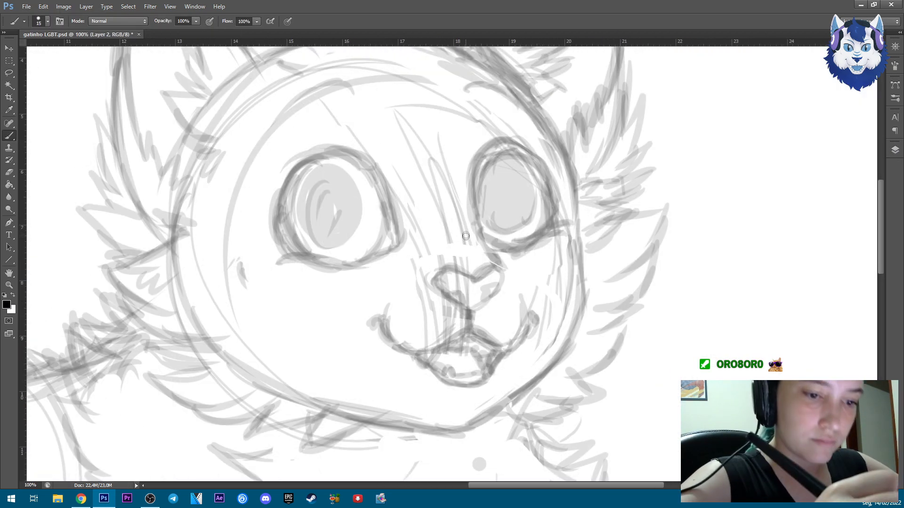
pyautogui.press('[')
pyautogui.press('[')
pyautogui.press('[')
# Ink the heart-shaped nose outline with both nostrils and a short centre line, using brush size 7.
pyautogui.moveTo(416, 294); pyautogui.dragTo(440, 329)
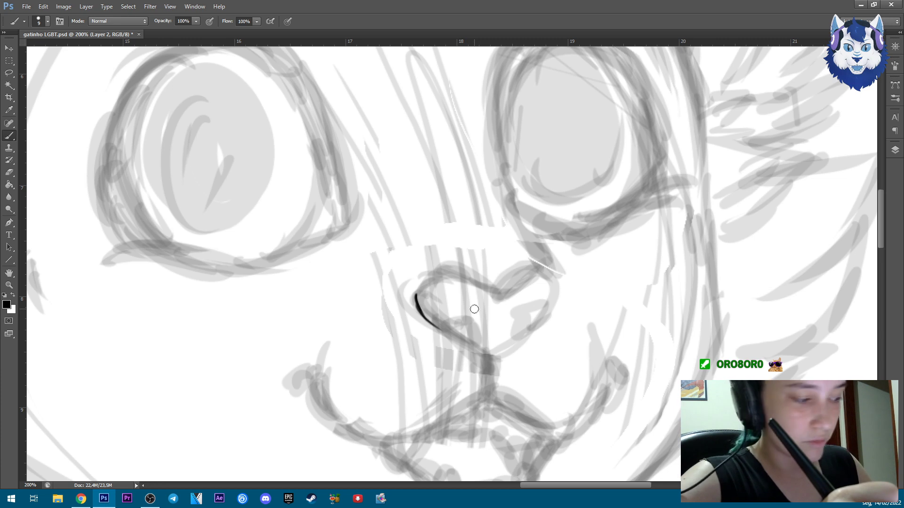
pyautogui.hotkey('ctrl', 'z')
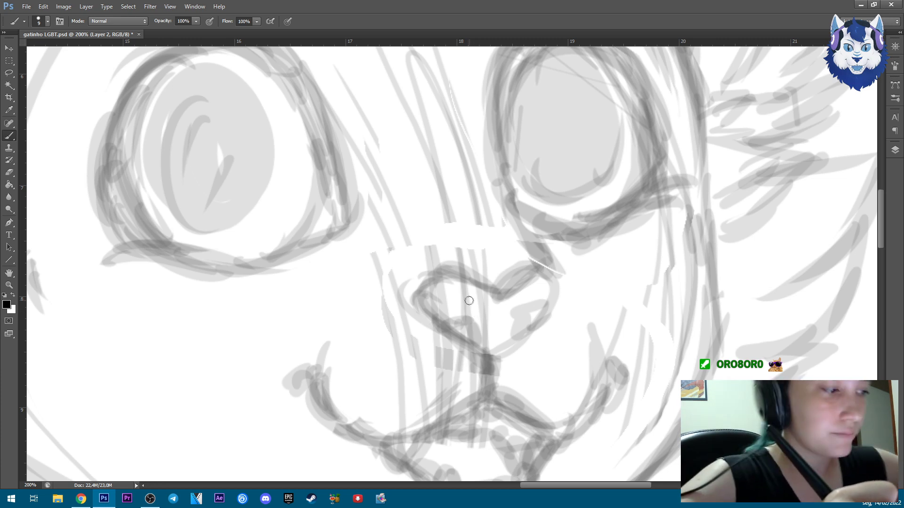
pyautogui.moveTo(481, 241); pyautogui.dragTo(457, 218)
pyautogui.moveTo(418, 298)
pyautogui.mouseDown()
pyautogui.moveTo(432, 294)
pyautogui.moveTo(444, 308)
pyautogui.mouseUp()
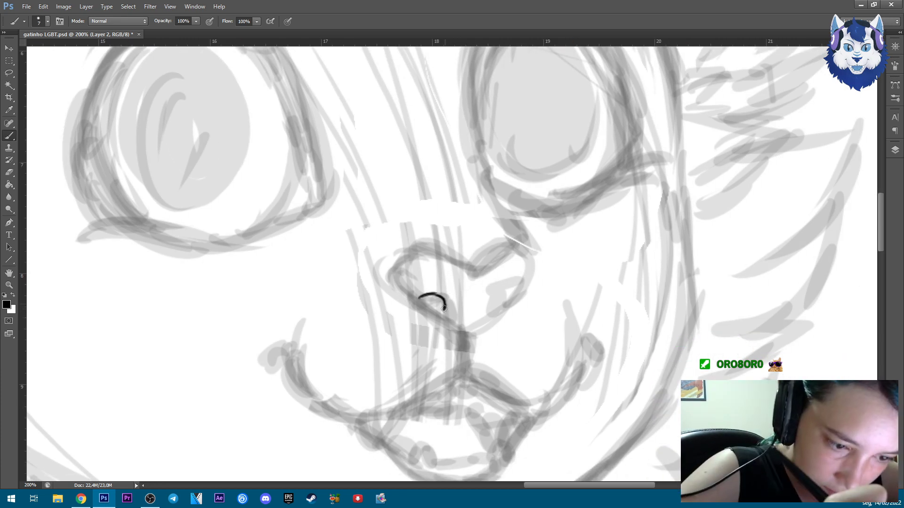
pyautogui.moveTo(397, 282)
pyautogui.mouseDown()
pyautogui.moveTo(463, 328)
pyautogui.moveTo(527, 282)
pyautogui.moveTo(516, 295)
pyautogui.mouseUp()
pyautogui.moveTo(397, 284)
pyautogui.mouseDown()
pyautogui.moveTo(427, 255)
pyautogui.moveTo(471, 270)
pyautogui.mouseUp()
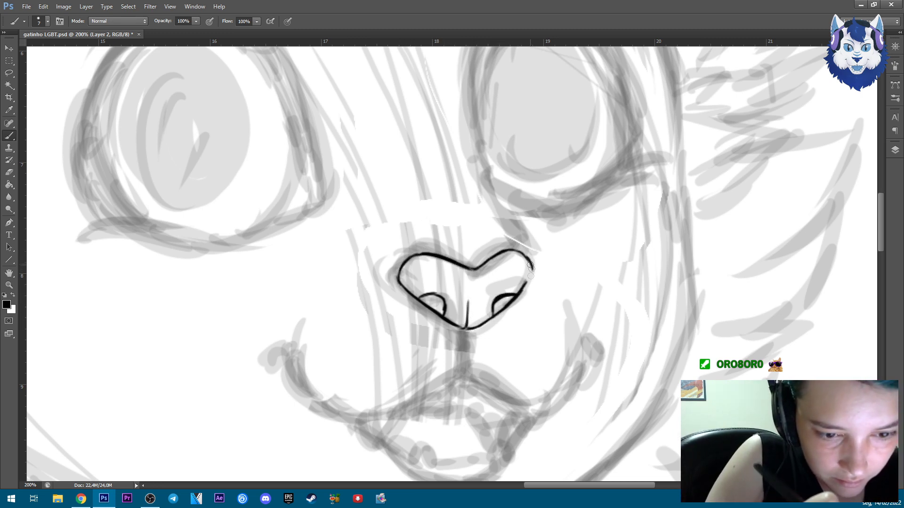
# Ink the line below the nose and the curved smile with its hooked corners, cleaning up the strokes.
pyautogui.moveTo(288, 354)
pyautogui.mouseDown()
pyautogui.moveTo(290, 375)
pyautogui.moveTo(333, 393)
pyautogui.moveTo(337, 415)
pyautogui.moveTo(396, 410)
pyautogui.moveTo(382, 413)
pyautogui.moveTo(464, 374)
pyautogui.mouseUp()
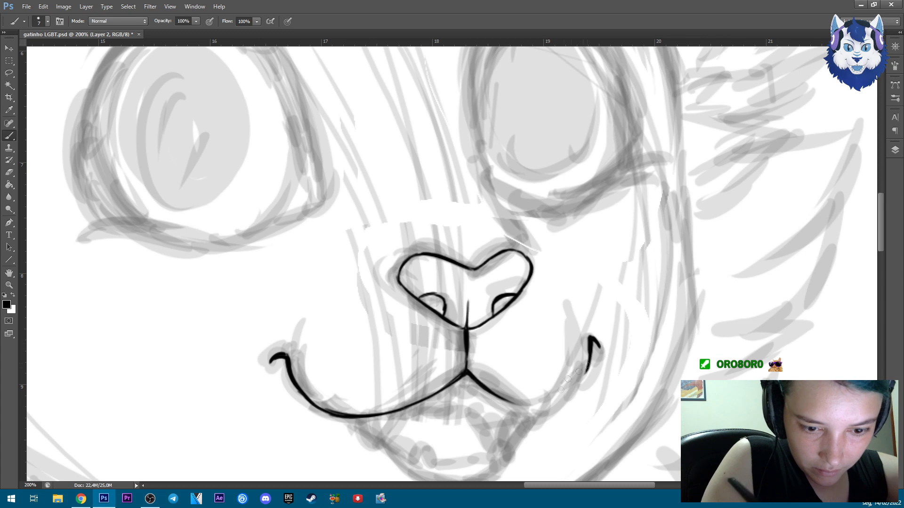
pyautogui.press('e')
pyautogui.press('b')
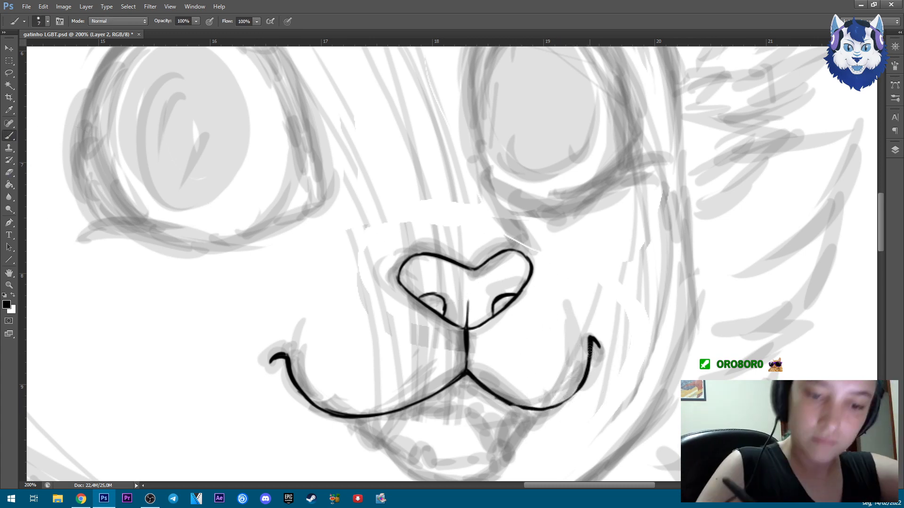
# Ink two small pointed fangs below the mouth line, one on each side.
pyautogui.hotkey('alt', 'Tab')
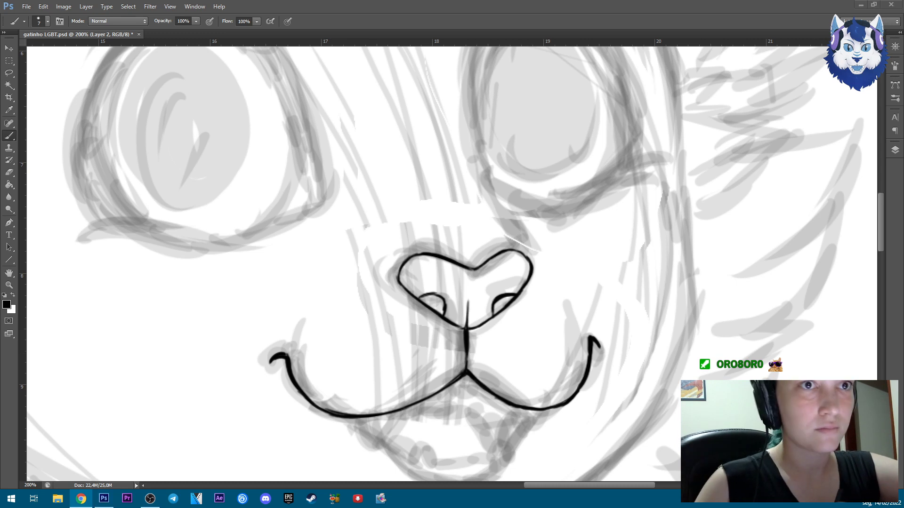
pyautogui.hotkey('alt', 'Tab')
pyautogui.moveTo(519, 407); pyautogui.dragTo(524, 346)
pyautogui.moveTo(368, 358); pyautogui.dragTo(378, 379)
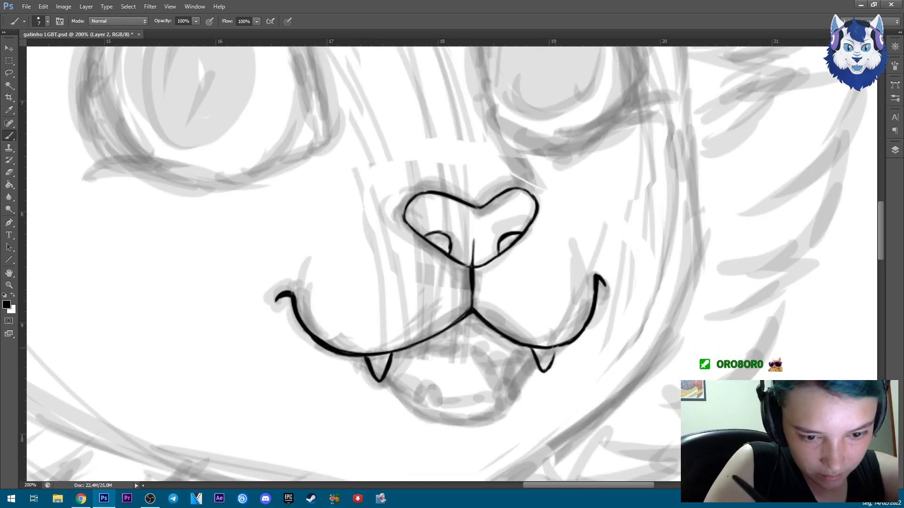
# Ink the open mouth's lower outline, the tongue, and the upper and lower rows of small teeth.
pyautogui.moveTo(414, 413); pyautogui.dragTo(490, 420)
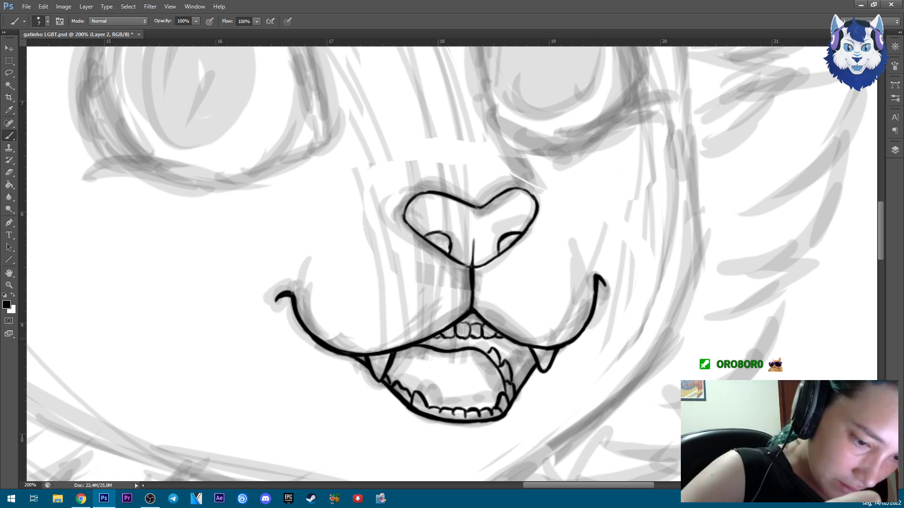
pyautogui.scroll(-2, 440, 336)
pyautogui.moveTo(440, 337); pyautogui.dragTo(431, 258)
pyautogui.click(895, 150)
pyautogui.click(894, 150)
pyautogui.scroll(1, 445, 284)
pyautogui.scroll(2, 436, 267)
# Clean up the tongue's upper edge and ink a curved centre line running down it.
pyautogui.press('e')
pyautogui.moveTo(388, 226)
pyautogui.mouseDown()
pyautogui.moveTo(414, 277)
pyautogui.moveTo(400, 249)
pyautogui.mouseUp()
pyautogui.press('b')
pyautogui.moveTo(386, 225)
pyautogui.mouseDown()
pyautogui.moveTo(420, 285)
pyautogui.moveTo(414, 220)
pyautogui.moveTo(414, 245)
pyautogui.moveTo(424, 248)
pyautogui.mouseUp()
pyautogui.press('e')
pyautogui.press('b')
pyautogui.moveTo(382, 226); pyautogui.dragTo(424, 220)
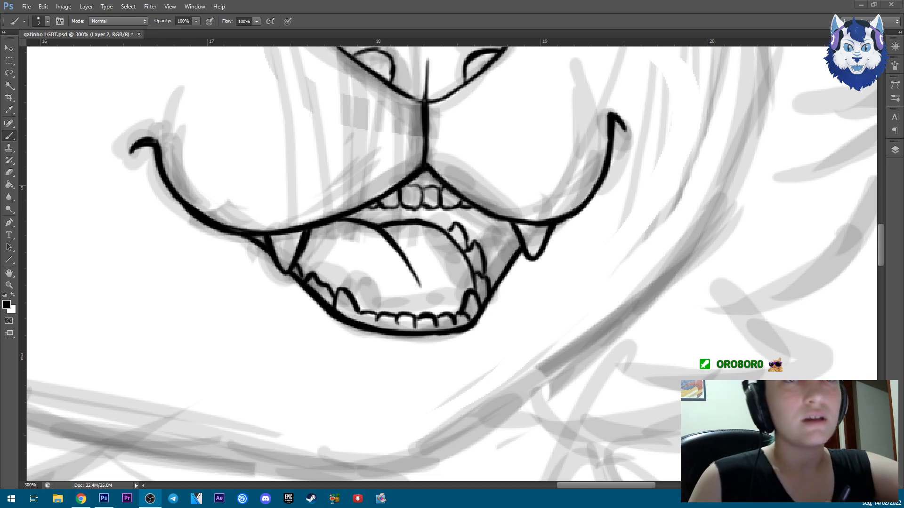
# Ink the nose bridge line from the nose up along the right eye, undoing the stray stroke across it.
pyautogui.hotkey('ctrl', '-')
pyautogui.moveTo(666, 60); pyautogui.dragTo(533, 189)
pyautogui.moveTo(439, 133)
pyautogui.mouseDown()
pyautogui.moveTo(441, 173)
pyautogui.moveTo(499, 308)
pyautogui.mouseUp()
pyautogui.moveTo(424, 160); pyautogui.dragTo(500, 190)
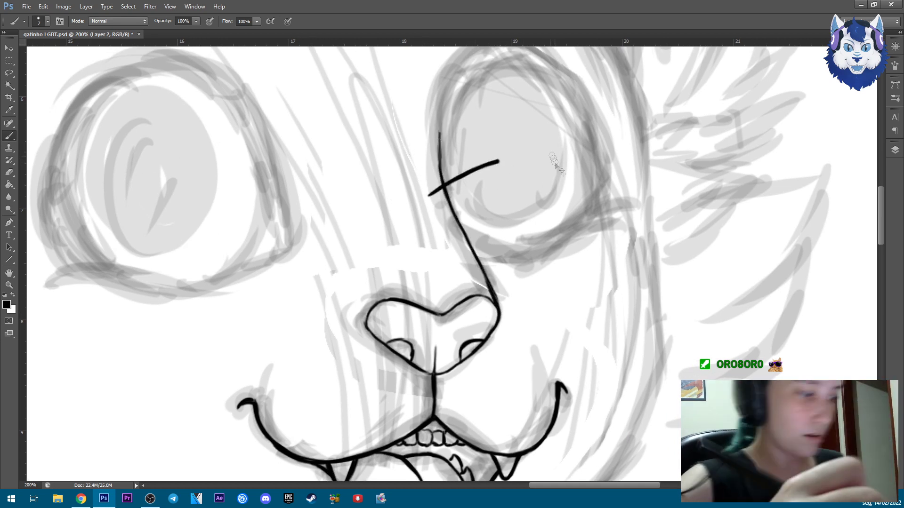
pyautogui.hotkey('ctrl', 'z')
# Ink the left eye's lower lid and the curve running down to its inner corner.
pyautogui.moveTo(470, 235); pyautogui.dragTo(602, 235)
pyautogui.moveTo(185, 282)
pyautogui.mouseDown()
pyautogui.moveTo(318, 288)
pyautogui.moveTo(400, 262)
pyautogui.moveTo(427, 350)
pyautogui.mouseUp()
pyautogui.moveTo(351, 155)
pyautogui.mouseDown()
pyautogui.moveTo(374, 167)
pyautogui.moveTo(431, 283)
pyautogui.moveTo(443, 334)
pyautogui.moveTo(391, 182)
pyautogui.moveTo(441, 325)
pyautogui.mouseUp()
pyautogui.moveTo(334, 152)
pyautogui.mouseDown()
pyautogui.moveTo(210, 226)
pyautogui.moveTo(231, 365)
pyautogui.moveTo(429, 317)
pyautogui.mouseUp()
pyautogui.press('e')
pyautogui.press('b')
pyautogui.moveTo(332, 150)
pyautogui.mouseDown()
pyautogui.moveTo(435, 275)
pyautogui.moveTo(445, 339)
pyautogui.mouseUp()
# Complete the left eye's outline with a thick, tapering black band along its outer and upper edges.
pyautogui.moveTo(217, 193)
pyautogui.mouseDown()
pyautogui.moveTo(281, 161)
pyautogui.moveTo(193, 292)
pyautogui.moveTo(207, 349)
pyautogui.moveTo(234, 366)
pyautogui.mouseUp()
pyautogui.moveTo(350, 154); pyautogui.dragTo(212, 202)
pyautogui.moveTo(249, 171)
pyautogui.mouseDown()
pyautogui.moveTo(350, 155)
pyautogui.moveTo(390, 188)
pyautogui.moveTo(334, 149)
pyautogui.mouseUp()
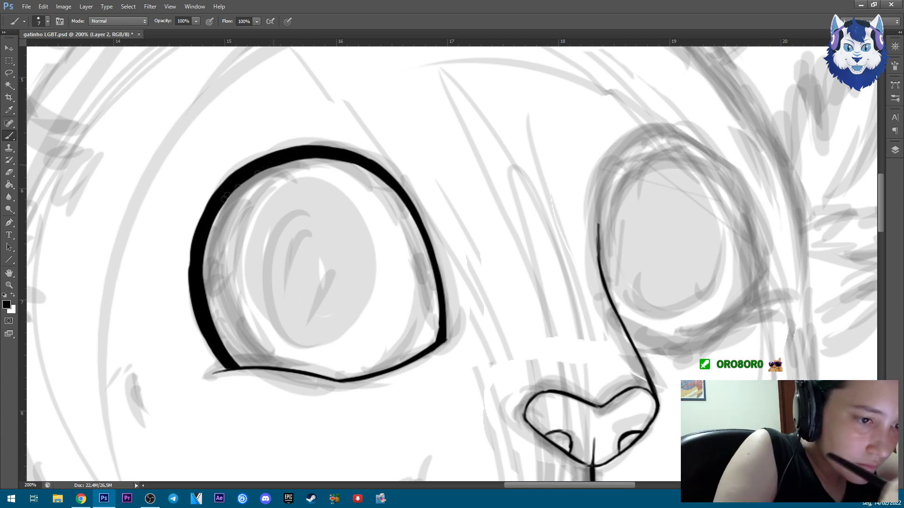
pyautogui.moveTo(225, 197); pyautogui.dragTo(201, 300)
pyautogui.moveTo(334, 152)
pyautogui.mouseDown()
pyautogui.moveTo(400, 198)
pyautogui.moveTo(435, 282)
pyautogui.moveTo(241, 170)
pyautogui.mouseUp()
pyautogui.moveTo(415, 227); pyautogui.dragTo(440, 324)
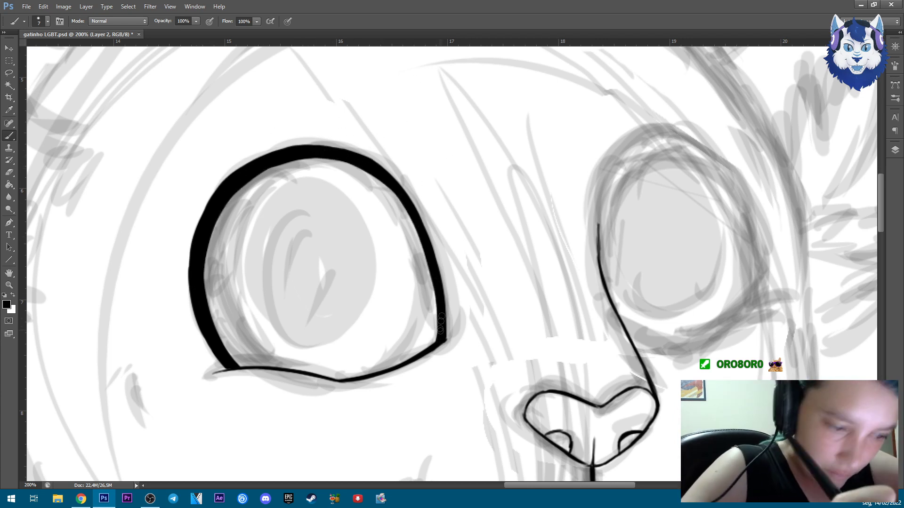
# Ink a thin curved line marking off the inner corner of the left eye.
pyautogui.scroll(-2, 422, 293)
pyautogui.scroll(3, 421, 293)
pyautogui.moveTo(441, 278)
pyautogui.mouseDown()
pyautogui.moveTo(414, 375)
pyautogui.moveTo(390, 406)
pyautogui.mouseUp()
# Enlarge the brush and mark out a round elliptical selection for the pupil inside the left eye.
pyautogui.press(']')
pyautogui.press(']')
pyautogui.press(']')
pyautogui.press(']')
pyautogui.press(']')
pyautogui.press(']')
pyautogui.moveTo(266, 188)
pyautogui.mouseDown()
pyautogui.moveTo(236, 245)
pyautogui.moveTo(262, 303)
pyautogui.moveTo(314, 270)
pyautogui.moveTo(311, 183)
pyautogui.moveTo(348, 329)
pyautogui.mouseUp()
pyautogui.moveTo(9, 61); pyautogui.dragTo(47, 69)
pyautogui.moveTo(79, 116)
pyautogui.mouseDown()
pyautogui.moveTo(450, 392)
pyautogui.moveTo(484, 395)
pyautogui.mouseUp()
# Fill the round selection in the left eye with solid black.
pyautogui.scroll(-2, 485, 394)
pyautogui.moveTo(360, 221)
pyautogui.mouseDown()
pyautogui.moveTo(473, 334)
pyautogui.moveTo(405, 254)
pyautogui.moveTo(459, 330)
pyautogui.moveTo(419, 264)
pyautogui.moveTo(434, 309)
pyautogui.mouseUp()
pyautogui.hotkey('ctrl', 'z')
pyautogui.press('b')
pyautogui.moveTo(351, 245)
pyautogui.mouseDown()
pyautogui.moveTo(423, 282)
pyautogui.moveTo(422, 256)
pyautogui.mouseUp()
# Adjust the black pupil's placement inside the left eye with Free Transform and deselect it.
pyautogui.press('l')
pyautogui.hotkey('ctrl', 't')
pyautogui.moveTo(440, 308); pyautogui.dragTo(437, 306)
pyautogui.press('l')
pyautogui.press('Return')
pyautogui.moveTo(430, 249); pyautogui.dragTo(426, 251)
pyautogui.hotkey('ctrl', 'd')
# Refine the inner corner line of the left eye with a brush of size 5 so it tapers into the outline.
pyautogui.press('w')
pyautogui.moveTo(568, 241)
pyautogui.mouseDown()
pyautogui.moveTo(579, 217)
pyautogui.moveTo(620, 216)
pyautogui.moveTo(614, 200)
pyautogui.mouseUp()
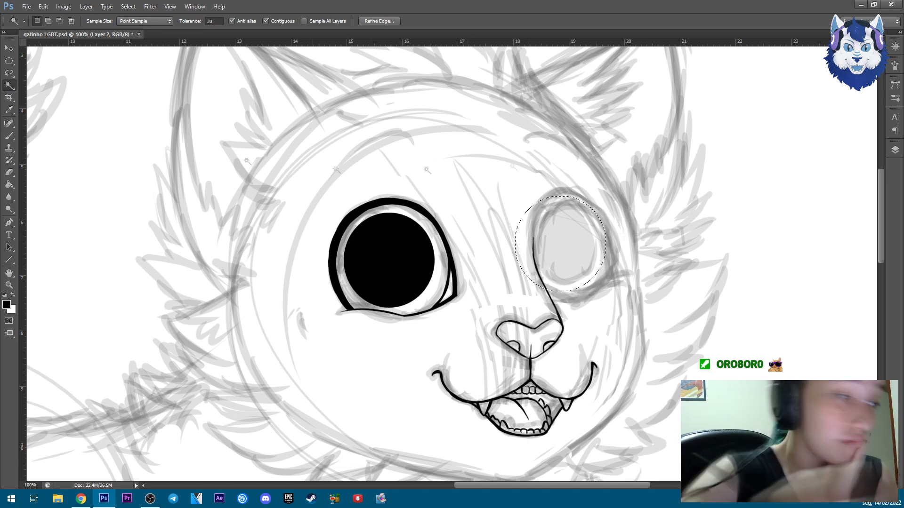
pyautogui.press('b')
pyautogui.hotkey('ctrl', '+')
pyautogui.hotkey('ctrl', '+')
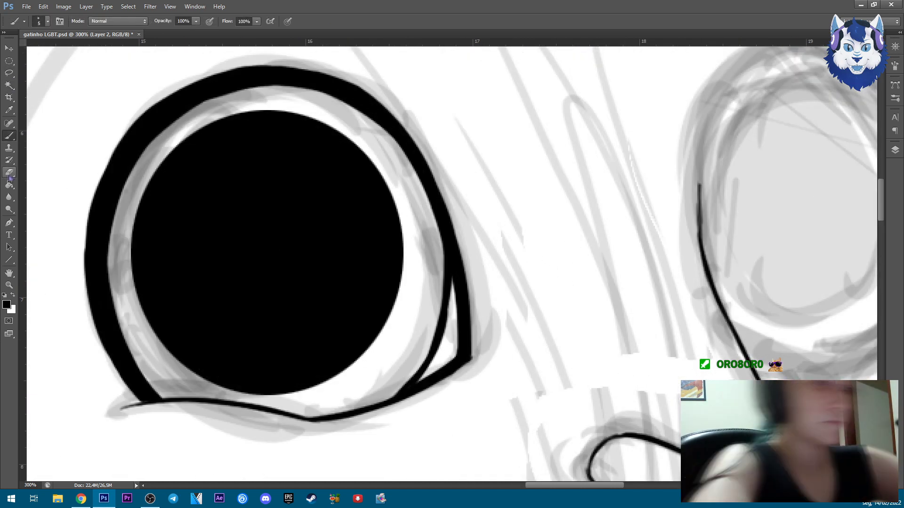
pyautogui.moveTo(445, 348); pyautogui.dragTo(451, 292)
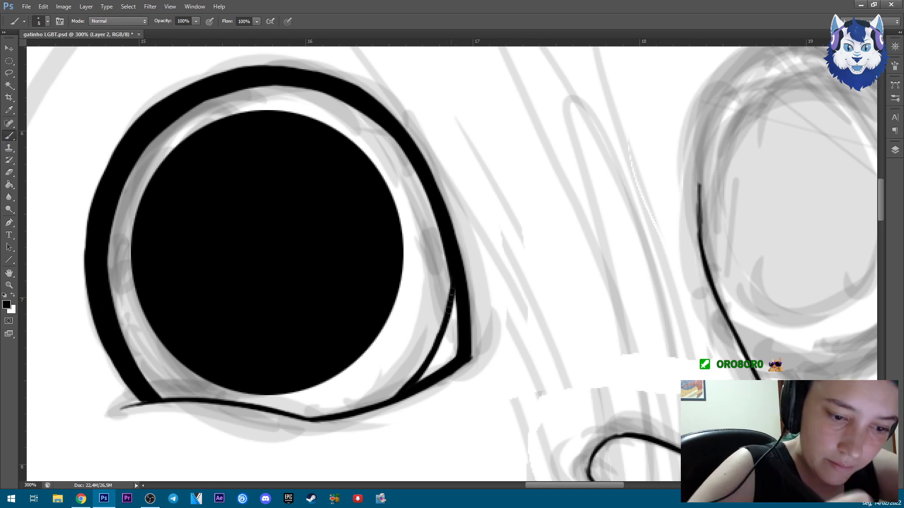
# Ink a row of short pointed lashes along the outer edge of the left eye.
pyautogui.hotkey('ctrl', '0')
pyautogui.hotkey('ctrl', '+')
pyautogui.hotkey('ctrl', '+')
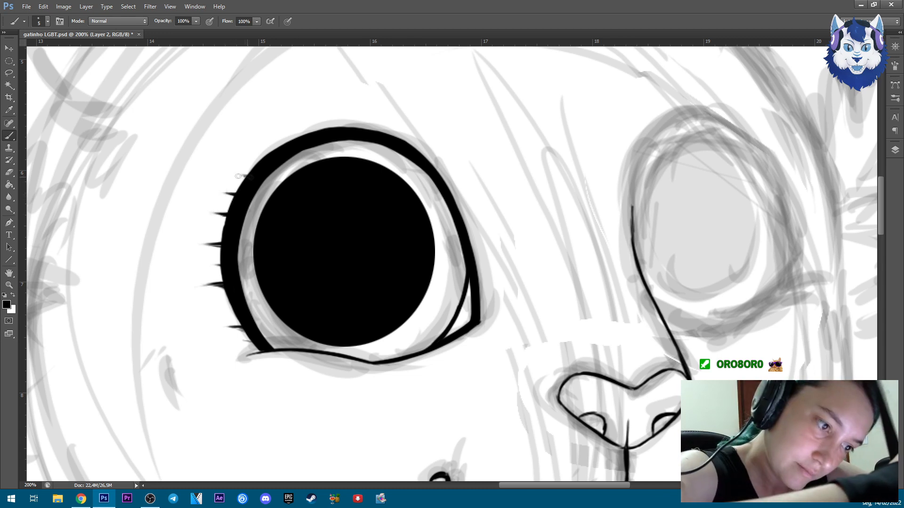
pyautogui.scroll(-2, 273, 154)
pyautogui.scroll(2, 445, 116)
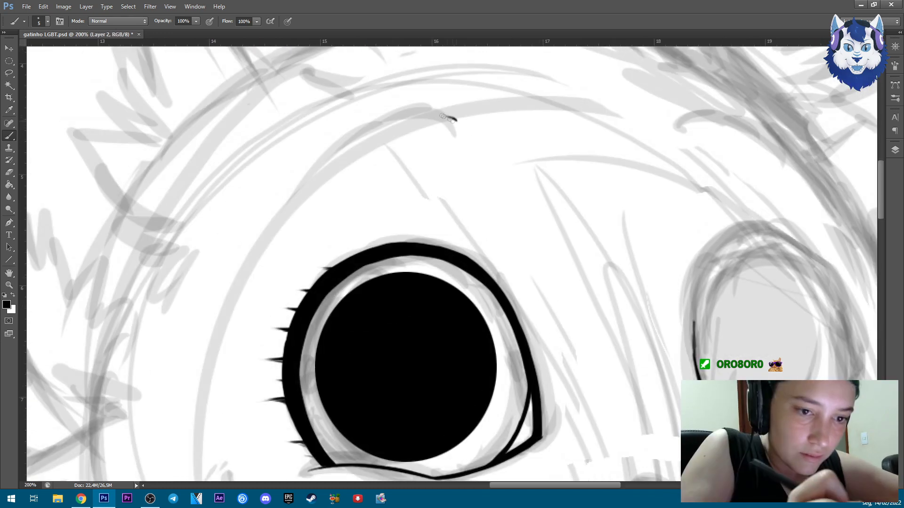
# Ink the curved, tapering eyebrow above the left eye.
pyautogui.moveTo(455, 120)
pyautogui.mouseDown()
pyautogui.moveTo(408, 117)
pyautogui.moveTo(313, 183)
pyautogui.mouseUp()
pyautogui.scroll(-3, 456, 127)
pyautogui.scroll(2, 457, 127)
# Lasso the finished left eye and paste a copy of it onto a new layer.
pyautogui.scroll(-2, 456, 127)
pyautogui.press('l')
pyautogui.moveTo(327, 196)
pyautogui.mouseDown()
pyautogui.moveTo(269, 370)
pyautogui.moveTo(393, 216)
pyautogui.mouseUp()
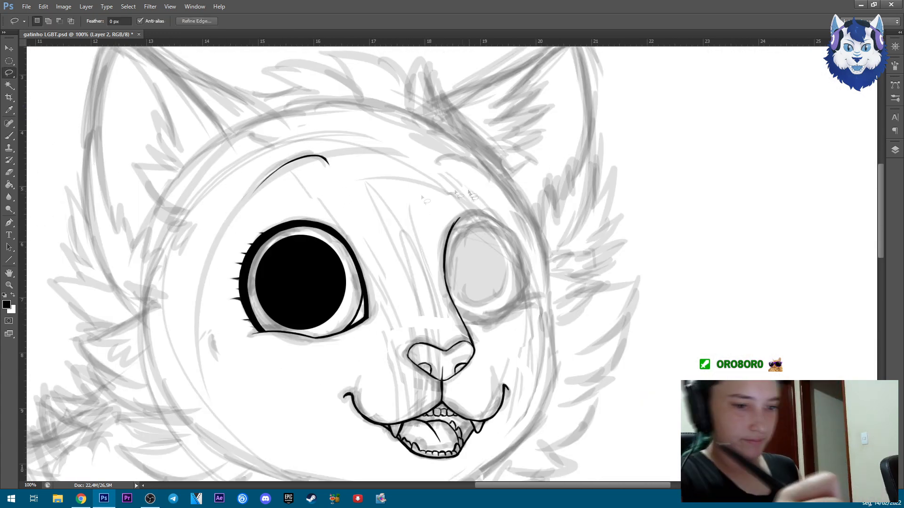
pyautogui.hotkey('ctrl', 'c')
pyautogui.hotkey('ctrl', 'v')
# Flip the copied eye horizontally, then rotate, scale and position it over the right eye of the sketch.
pyautogui.hotkey('ctrl', 't')
pyautogui.rightClick(504, 303)
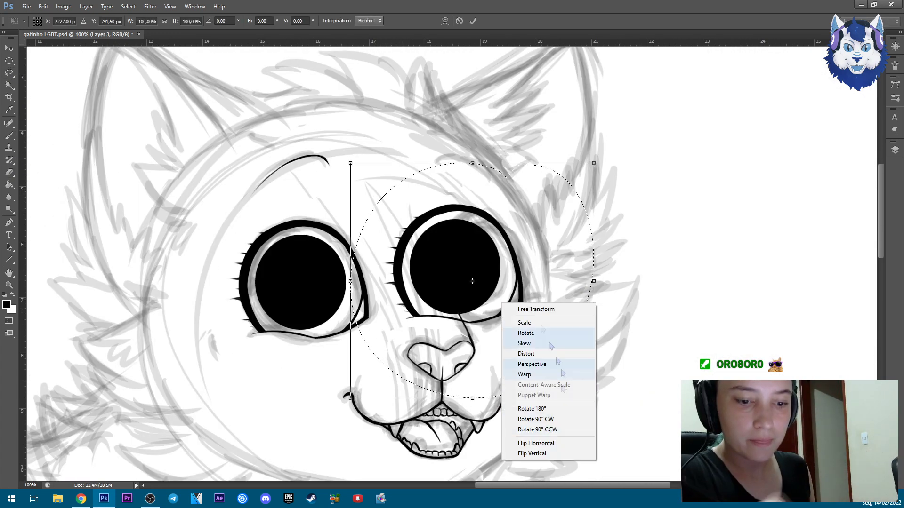
pyautogui.click(532, 309)
pyautogui.moveTo(621, 207); pyautogui.dragTo(633, 184)
pyautogui.moveTo(581, 148); pyautogui.dragTo(564, 152)
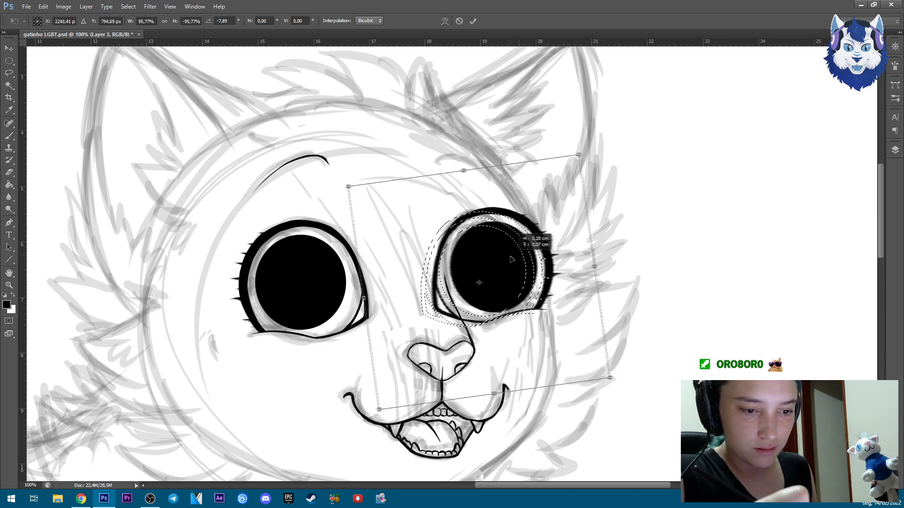
pyautogui.moveTo(622, 142); pyautogui.dragTo(612, 155)
pyautogui.moveTo(523, 257); pyautogui.dragTo(550, 265)
pyautogui.click(414, 181)
# Narrow the copied eye to 87.85% width and 97.62% height to fit the sketch, and apply the transformation.
pyautogui.rightClick(528, 231)
pyautogui.click(571, 344)
pyautogui.moveTo(493, 206); pyautogui.dragTo(492, 209)
pyautogui.press('e')
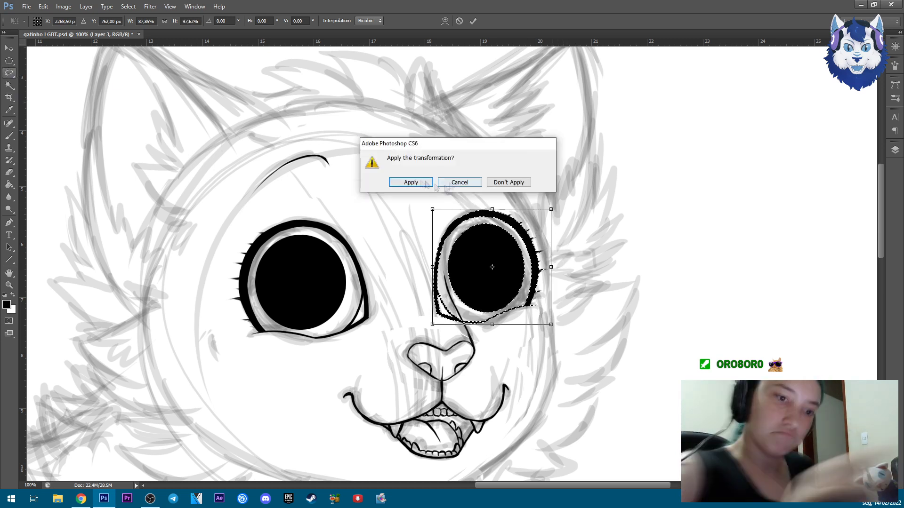
pyautogui.press('Return')
# Merge the copied eye into Layer 2 and join its inner edge cleanly with the nose bridge line.
pyautogui.hotkey('ctrl', '+')
pyautogui.click(895, 150)
pyautogui.click(828, 211)
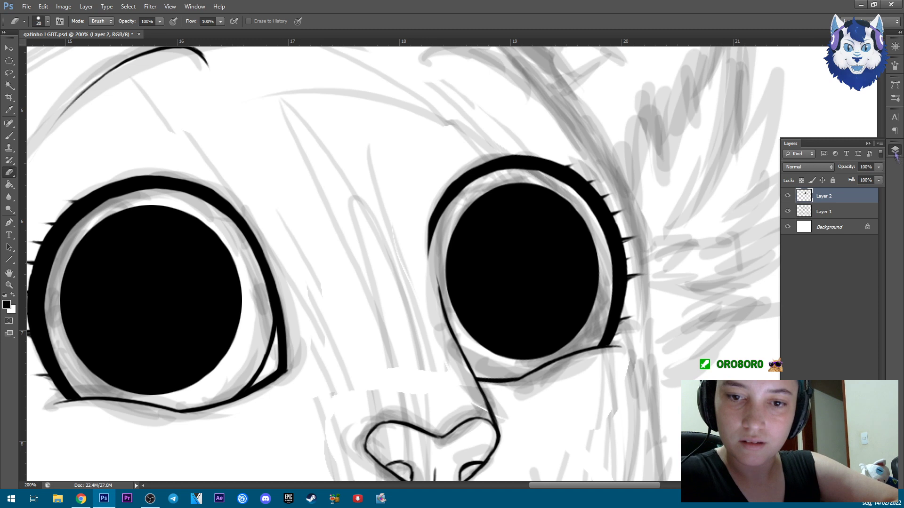
pyautogui.click(895, 149)
pyautogui.press('b')
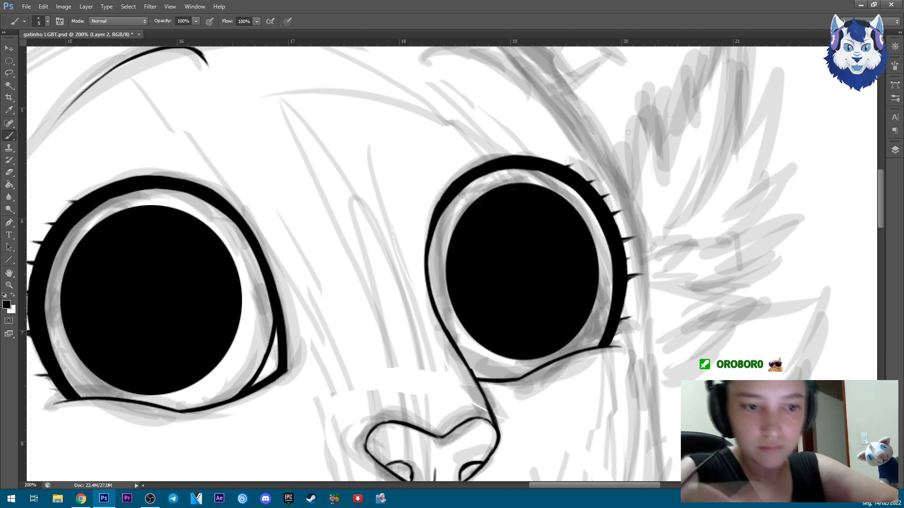
# Lasso the right pupil, shift it toward the nose and reshape it with Free Transform, then deselect.
pyautogui.press('l')
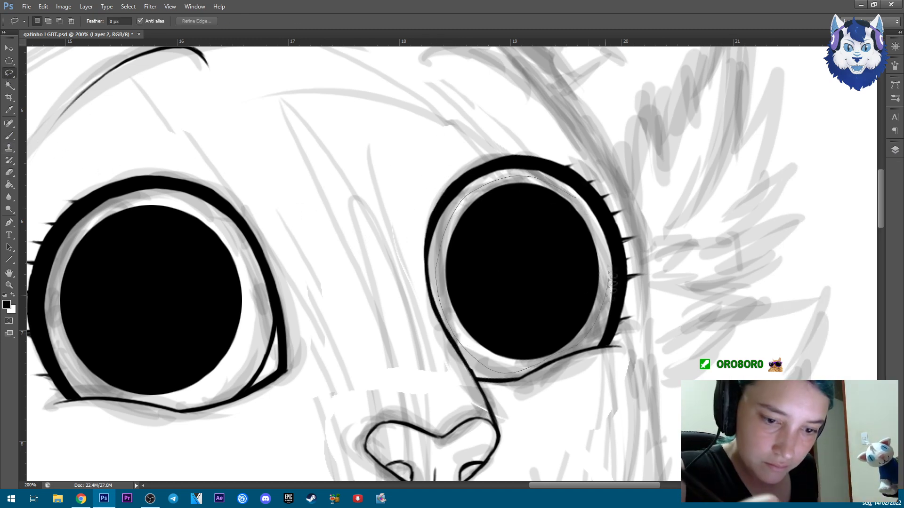
pyautogui.moveTo(610, 282); pyautogui.dragTo(591, 208)
pyautogui.rightClick(537, 268)
pyautogui.click(586, 377)
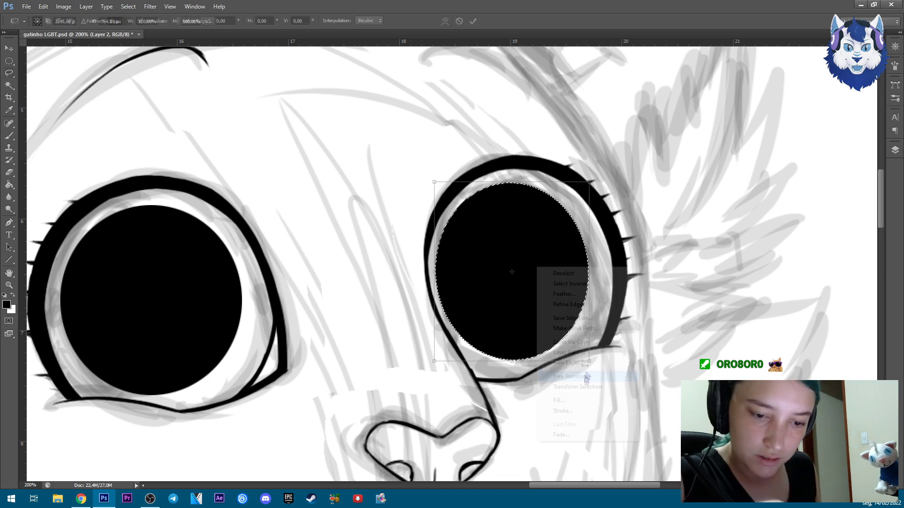
pyautogui.moveTo(434, 272); pyautogui.dragTo(426, 272)
pyautogui.moveTo(589, 272); pyautogui.dragTo(585, 272)
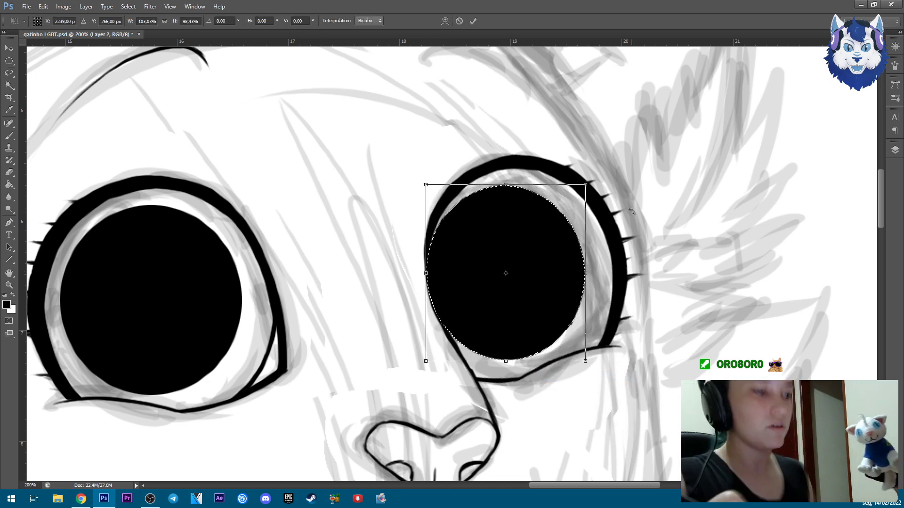
pyautogui.press('Return')
pyautogui.hotkey('ctrl', '-')
pyautogui.hotkey('ctrl', '-')
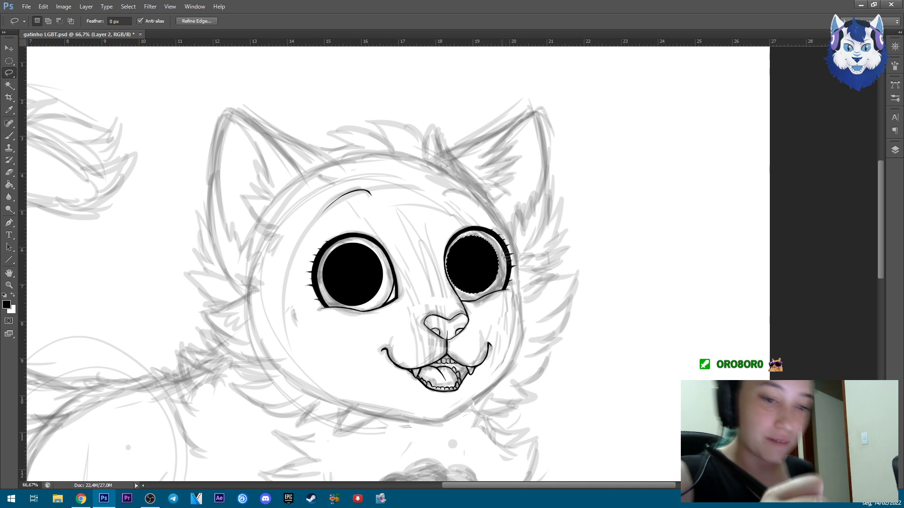
pyautogui.hotkey('ctrl', 'd')
pyautogui.press('b')
pyautogui.hotkey('ctrl', '+')
pyautogui.hotkey('ctrl', '+')
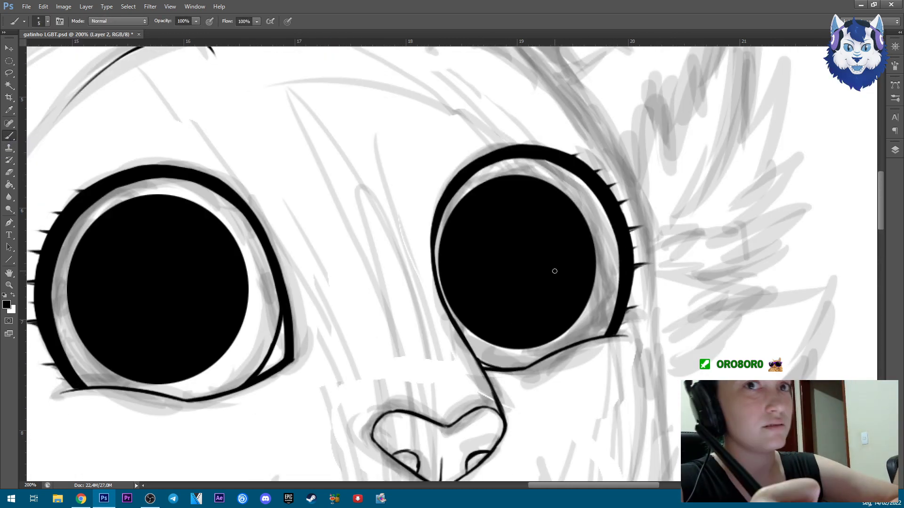
pyautogui.hotkey('alt', 'Tab')
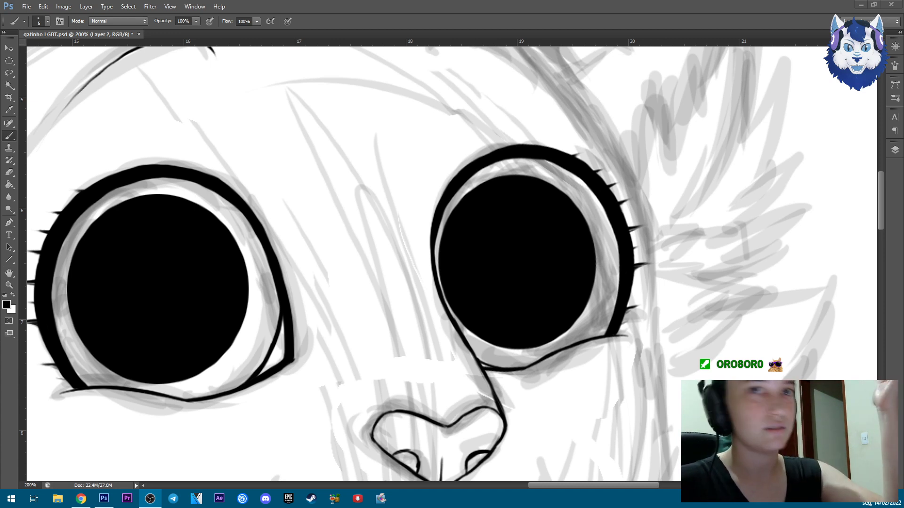
pyautogui.hotkey('alt', 'Tab')
pyautogui.hotkey('ctrl', '-')
pyautogui.hotkey('ctrl', '-')
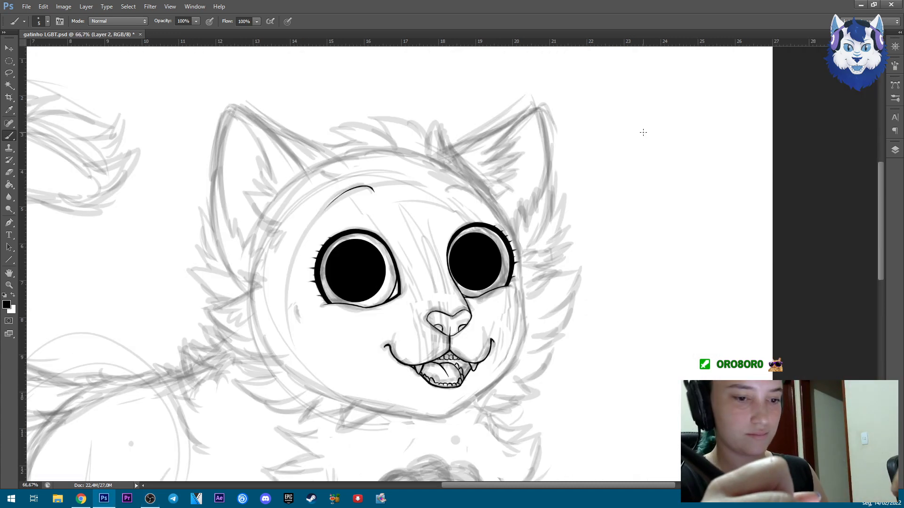
# Lasso the right eye and scale it down to 98.32% width and 98.73% height, then deselect.
pyautogui.press('l')
pyautogui.hotkey('ctrl', 't')
pyautogui.moveTo(526, 244)
pyautogui.mouseDown()
pyautogui.moveTo(464, 218)
pyautogui.moveTo(485, 215)
pyautogui.moveTo(498, 230)
pyautogui.mouseUp()
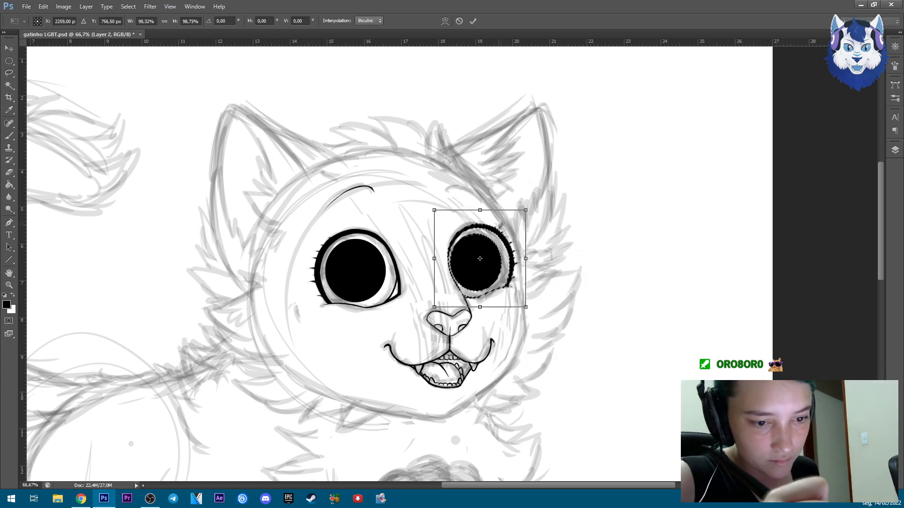
pyautogui.press('Return')
pyautogui.hotkey('ctrl', 'd')
# Ink the curved eyebrow above the right eye.
pyautogui.hotkey('ctrl', '+')
pyautogui.hotkey('ctrl', '+')
pyautogui.press('b')
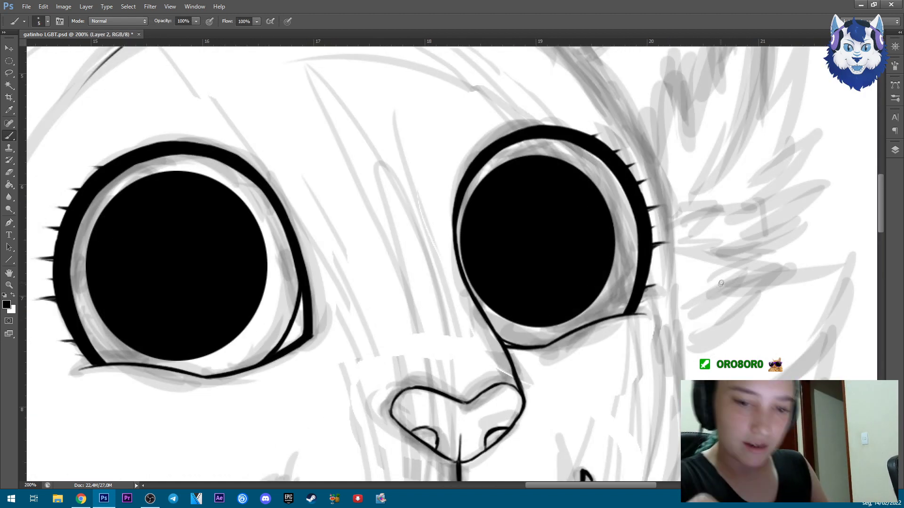
pyautogui.scroll(3, 692, 184)
pyautogui.moveTo(449, 151)
pyautogui.mouseDown()
pyautogui.moveTo(481, 139)
pyautogui.moveTo(552, 164)
pyautogui.moveTo(594, 193)
pyautogui.moveTo(664, 297)
pyautogui.moveTo(627, 199)
pyautogui.mouseUp()
# Ink the right side of the head, the cheek curve and the first lines of the jaw and chin.
pyautogui.moveTo(721, 472); pyautogui.dragTo(720, 238)
pyautogui.moveTo(614, 111); pyautogui.dragTo(600, 209)
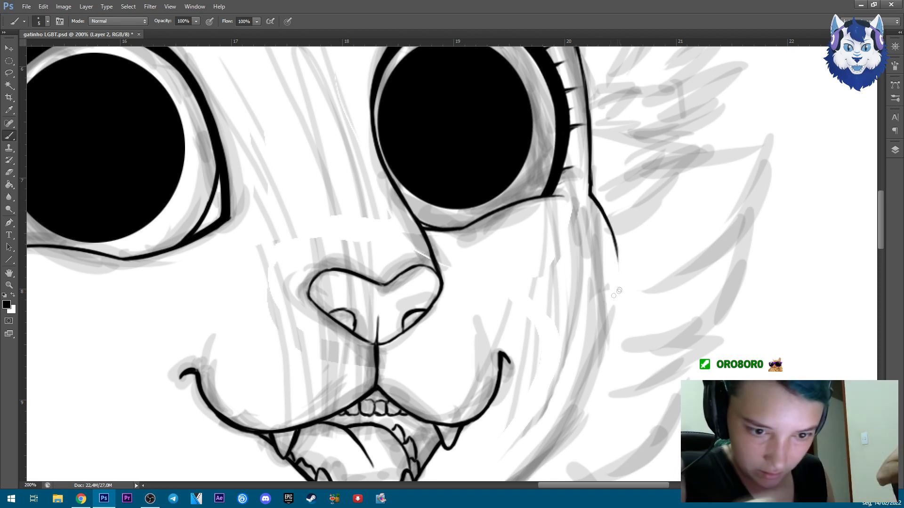
pyautogui.moveTo(613, 335); pyautogui.dragTo(668, 188)
pyautogui.moveTo(588, 310)
pyautogui.mouseDown()
pyautogui.moveTo(546, 343)
pyautogui.moveTo(638, 306)
pyautogui.mouseUp()
pyautogui.moveTo(240, 363); pyautogui.dragTo(500, 402)
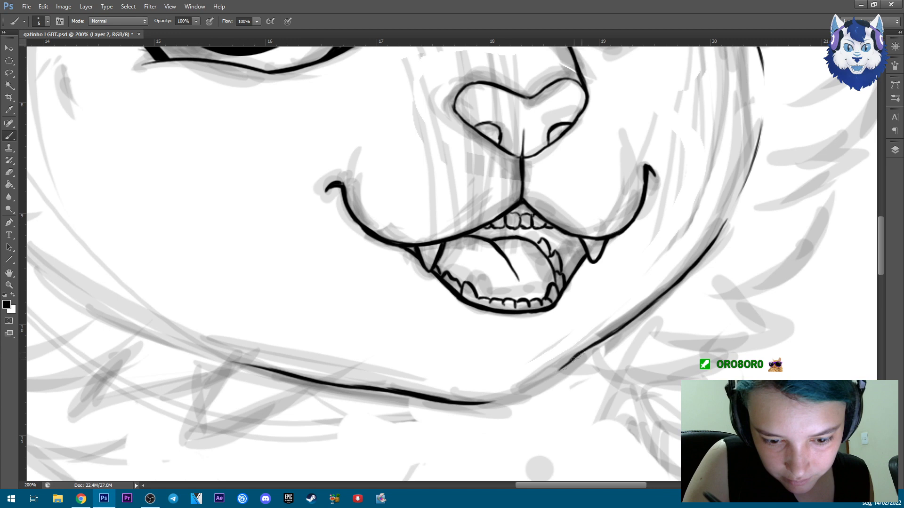
# Extend the jaw line up the left side of the face and start short fur strokes on the cheek.
pyautogui.moveTo(324, 255); pyautogui.dragTo(507, 282)
pyautogui.moveTo(218, 284)
pyautogui.mouseDown()
pyautogui.moveTo(272, 328)
pyautogui.moveTo(459, 396)
pyautogui.mouseUp()
pyautogui.moveTo(356, 260); pyautogui.dragTo(476, 370)
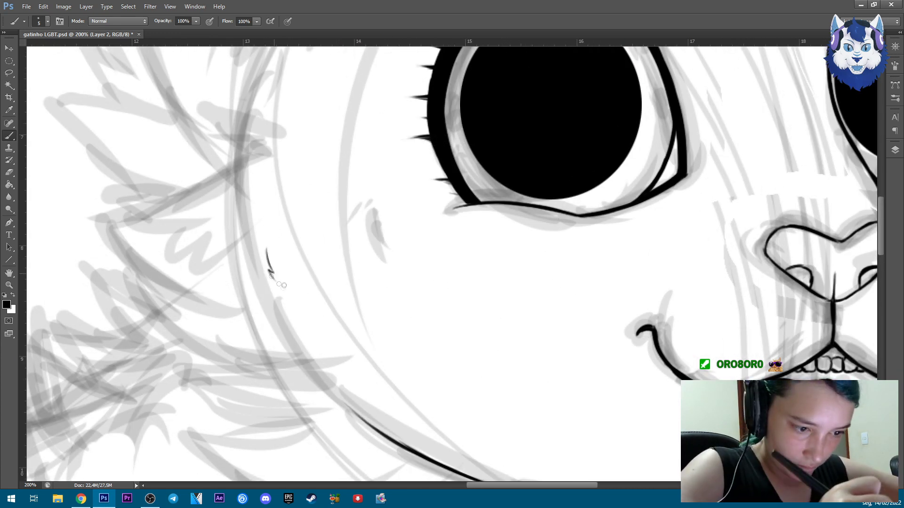
pyautogui.moveTo(379, 337); pyautogui.dragTo(722, 292)
# Clean up the jaw line and add short broken fur strokes along both cheek edges.
pyautogui.press('e')
pyautogui.press('b')
pyautogui.moveTo(516, 344); pyautogui.dragTo(510, 367)
pyautogui.moveTo(575, 411); pyautogui.dragTo(642, 233)
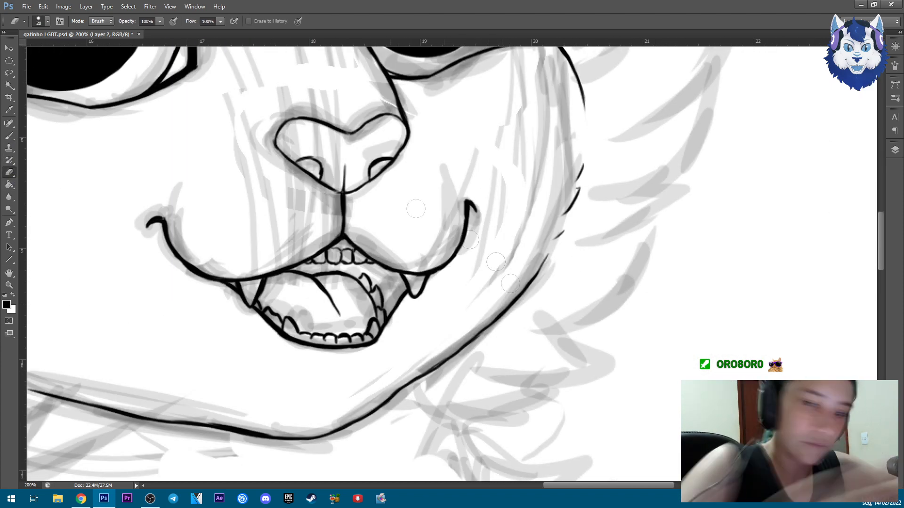
pyautogui.moveTo(498, 297); pyautogui.dragTo(854, 249)
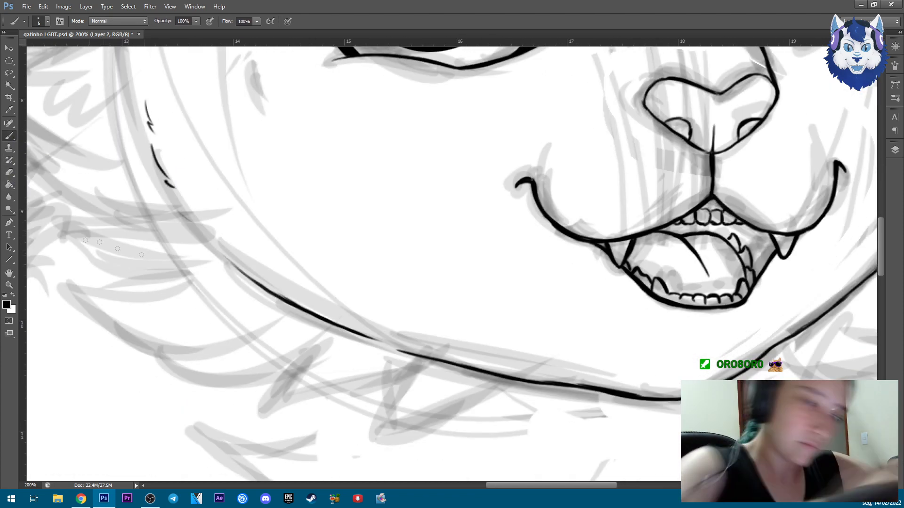
pyautogui.moveTo(565, 71); pyautogui.dragTo(724, 384)
pyautogui.moveTo(737, 245); pyautogui.dragTo(706, 141)
# Remove the small mark on the left cheek and toggle the sketch layer off and on to check the line art.
pyautogui.hotkey('ctrl', '-')
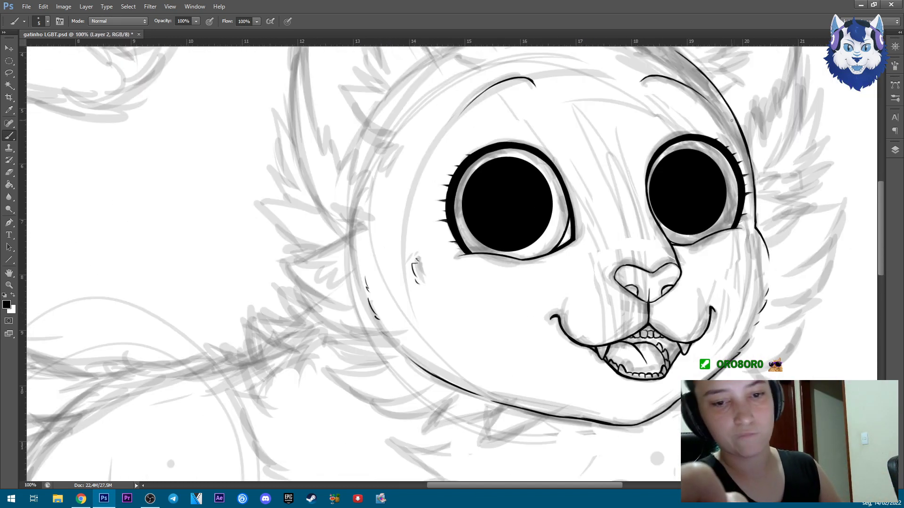
pyautogui.press('e')
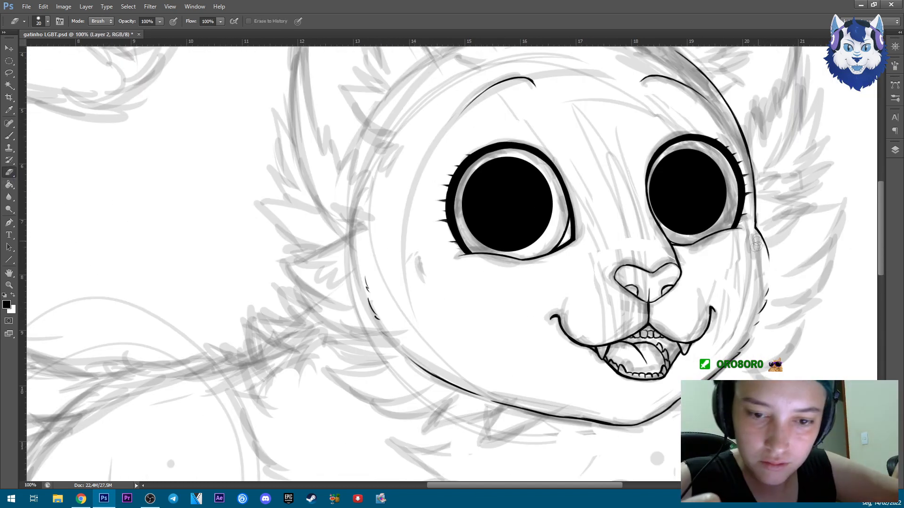
pyautogui.press('F7')
pyautogui.click(787, 211)
pyautogui.click(787, 212)
pyautogui.press('F7')
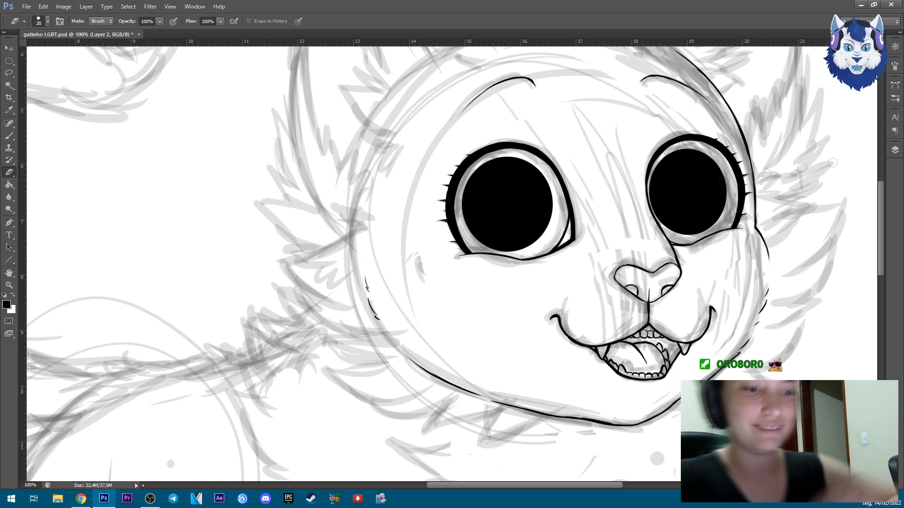
# Ink the upper pointed fur tufts inside the left ear.
pyautogui.moveTo(470, 188); pyautogui.dragTo(506, 354)
pyautogui.hotkey('ctrl', '+')
pyautogui.press('b')
pyautogui.moveTo(339, 96)
pyautogui.mouseDown()
pyautogui.moveTo(395, 217)
pyautogui.moveTo(355, 161)
pyautogui.mouseUp()
pyautogui.moveTo(354, 161)
pyautogui.mouseDown()
pyautogui.moveTo(402, 259)
pyautogui.moveTo(339, 227)
pyautogui.mouseUp()
pyautogui.moveTo(339, 228); pyautogui.dragTo(398, 275)
pyautogui.moveTo(304, 263)
pyautogui.mouseDown()
pyautogui.moveTo(390, 270)
pyautogui.moveTo(304, 263)
pyautogui.mouseUp()
pyautogui.hotkey('ctrl', 'z')
# Ink the remaining pointed fur tufts down the inner edge of the left ear to where it meets the head.
pyautogui.moveTo(390, 331); pyautogui.dragTo(302, 262)
pyautogui.moveTo(325, 297); pyautogui.dragTo(400, 353)
pyautogui.moveTo(348, 346)
pyautogui.mouseDown()
pyautogui.moveTo(400, 353)
pyautogui.moveTo(416, 381)
pyautogui.mouseUp()
pyautogui.moveTo(589, 371); pyautogui.dragTo(597, 268)
pyautogui.hotkey('ctrl', 'z')
pyautogui.scroll(-3, 584, 325)
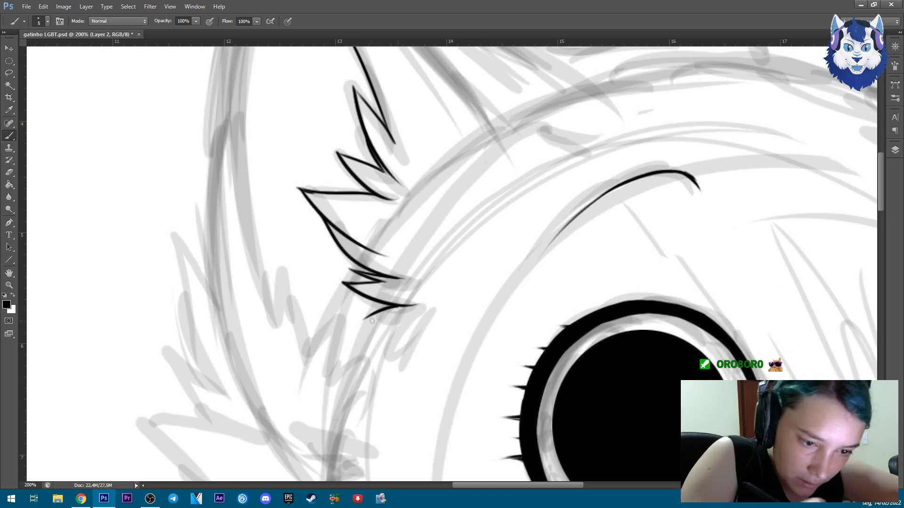
# Ink the row of small jagged fur tufts across the base of the left ear and the ear's side contour.
pyautogui.moveTo(367, 314)
pyautogui.mouseDown()
pyautogui.moveTo(499, 251)
pyautogui.moveTo(376, 234)
pyautogui.moveTo(409, 260)
pyautogui.mouseUp()
pyautogui.moveTo(324, 123); pyautogui.dragTo(314, 188)
pyautogui.moveTo(312, 117)
pyautogui.mouseDown()
pyautogui.moveTo(305, 171)
pyautogui.moveTo(364, 363)
pyautogui.mouseUp()
pyautogui.moveTo(340, 108)
pyautogui.mouseDown()
pyautogui.moveTo(349, 339)
pyautogui.moveTo(360, 376)
pyautogui.mouseUp()
pyautogui.moveTo(422, 355); pyautogui.dragTo(438, 190)
pyautogui.moveTo(322, 75); pyautogui.dragTo(314, 186)
pyautogui.moveTo(312, 127); pyautogui.dragTo(308, 195)
pyautogui.moveTo(286, 147); pyautogui.dragTo(323, 264)
# Ink the pointed fur tufts on the outer left side of the head below the ear, redoing the misplaced strokes.
pyautogui.moveTo(294, 198); pyautogui.dragTo(336, 306)
pyautogui.moveTo(275, 264)
pyautogui.mouseDown()
pyautogui.moveTo(329, 304)
pyautogui.moveTo(335, 340)
pyautogui.moveTo(246, 330)
pyautogui.moveTo(383, 408)
pyautogui.mouseUp()
pyautogui.moveTo(301, 395); pyautogui.dragTo(367, 420)
pyautogui.moveTo(367, 419)
pyautogui.mouseDown()
pyautogui.moveTo(367, 308)
pyautogui.moveTo(337, 301)
pyautogui.mouseUp()
pyautogui.moveTo(376, 217)
pyautogui.mouseDown()
pyautogui.moveTo(453, 246)
pyautogui.moveTo(376, 226)
pyautogui.moveTo(409, 231)
pyautogui.moveTo(423, 258)
pyautogui.mouseUp()
pyautogui.hotkey('ctrl', 'alt', 'z')
pyautogui.moveTo(402, 230); pyautogui.dragTo(456, 247)
pyautogui.moveTo(370, 300)
pyautogui.mouseDown()
pyautogui.moveTo(278, 343)
pyautogui.moveTo(277, 208)
pyautogui.moveTo(388, 280)
pyautogui.mouseUp()
pyautogui.moveTo(297, 254)
pyautogui.mouseDown()
pyautogui.moveTo(372, 285)
pyautogui.moveTo(397, 336)
pyautogui.moveTo(339, 339)
pyautogui.mouseUp()
# Try further fur strokes along the left cheek ruff and undo the last ones.
pyautogui.moveTo(423, 351)
pyautogui.mouseDown()
pyautogui.moveTo(332, 351)
pyautogui.moveTo(459, 381)
pyautogui.mouseUp()
pyautogui.moveTo(358, 365); pyautogui.dragTo(480, 400)
pyautogui.moveTo(442, 404); pyautogui.dragTo(367, 410)
pyautogui.moveTo(480, 417); pyautogui.dragTo(407, 421)
pyautogui.hotkey('ctrl', 'alt', 'z')
pyautogui.hotkey('ctrl', 'alt', 'z')
# Ink the long curved fur tufts around the lower left cheek and along the underside of the jaw.
pyautogui.moveTo(306, 221)
pyautogui.mouseDown()
pyautogui.moveTo(269, 167)
pyautogui.moveTo(278, 186)
pyautogui.mouseUp()
pyautogui.moveTo(330, 375)
pyautogui.mouseDown()
pyautogui.moveTo(490, 435)
pyautogui.moveTo(528, 431)
pyautogui.mouseUp()
pyautogui.moveTo(518, 423); pyautogui.dragTo(381, 241)
pyautogui.moveTo(268, 262)
pyautogui.mouseDown()
pyautogui.moveTo(417, 280)
pyautogui.moveTo(398, 324)
pyautogui.mouseUp()
pyautogui.moveTo(400, 320); pyautogui.dragTo(478, 280)
pyautogui.moveTo(482, 310); pyautogui.dragTo(520, 285)
pyautogui.moveTo(542, 284)
pyautogui.mouseDown()
pyautogui.moveTo(506, 342)
pyautogui.moveTo(603, 308)
pyautogui.mouseUp()
pyautogui.moveTo(605, 320); pyautogui.dragTo(649, 291)
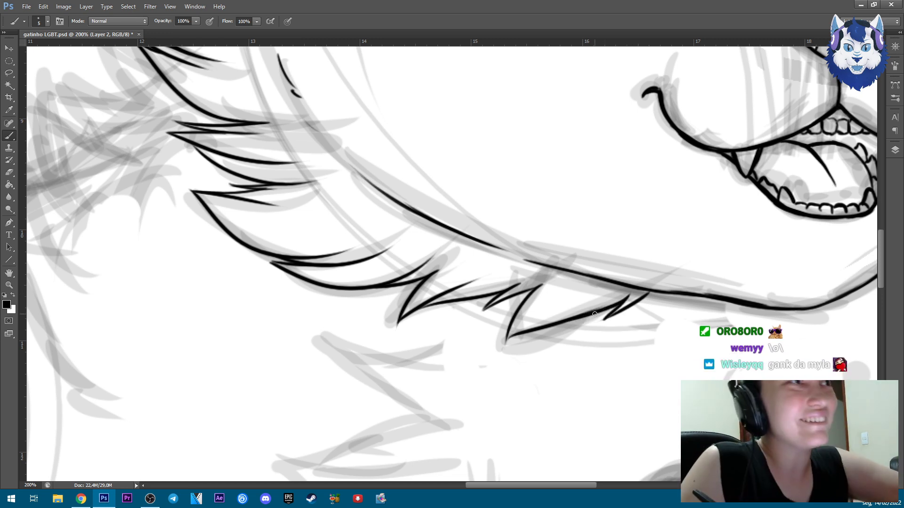
# Ink the left ear's inner outline around its tip and extend the outer left edge upward.
pyautogui.moveTo(657, 293); pyautogui.dragTo(754, 475)
pyautogui.moveTo(574, 310); pyautogui.dragTo(493, 480)
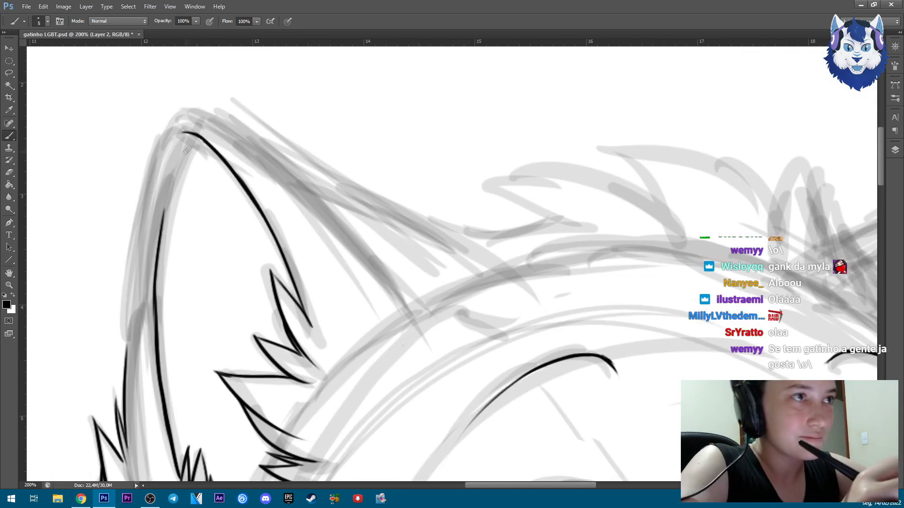
pyautogui.hotkey('ctrl', '-')
pyautogui.hotkey('ctrl', '-')
pyautogui.hotkey('ctrl', '-')
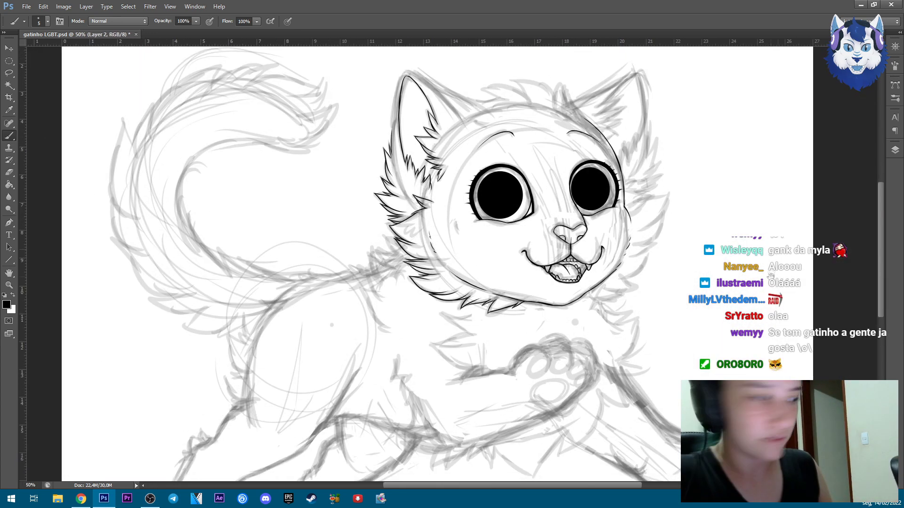
pyautogui.hotkey('ctrl', '-')
pyautogui.scroll(6, 423, 130)
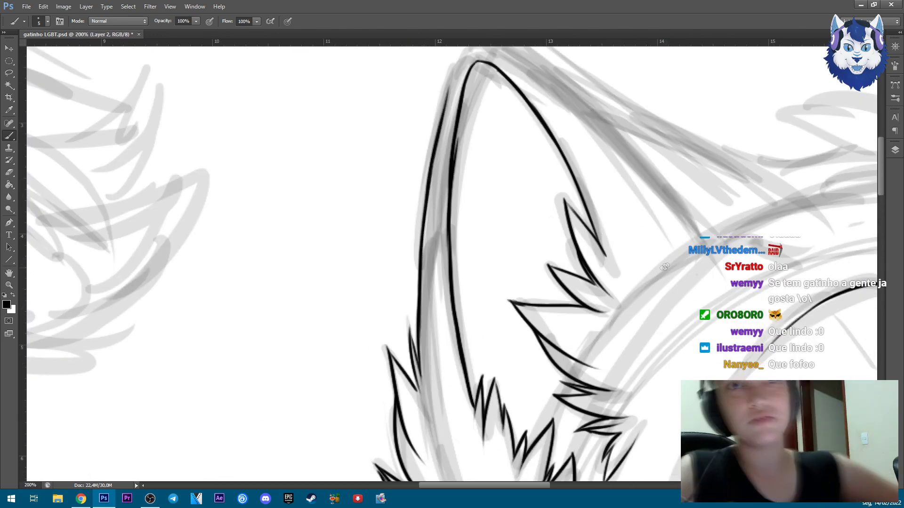
pyautogui.moveTo(678, 203); pyautogui.dragTo(586, 332)
# Ink the left ear's outer edge from its tip to the head and the back edge sloping to the crown.
pyautogui.moveTo(392, 170)
pyautogui.mouseDown()
pyautogui.moveTo(516, 272)
pyautogui.moveTo(595, 360)
pyautogui.moveTo(637, 428)
pyautogui.mouseUp()
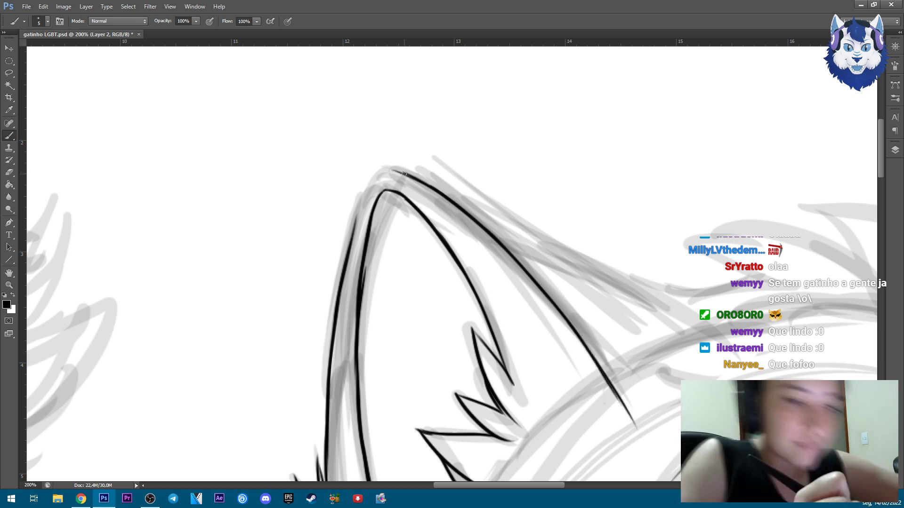
pyautogui.moveTo(659, 312); pyautogui.dragTo(532, 206)
pyautogui.moveTo(363, 124); pyautogui.dragTo(525, 189)
pyautogui.moveTo(466, 163); pyautogui.dragTo(582, 225)
pyautogui.moveTo(521, 186); pyautogui.dragTo(606, 245)
pyautogui.hotkey('ctrl', '-')
pyautogui.hotkey('ctrl', '-')
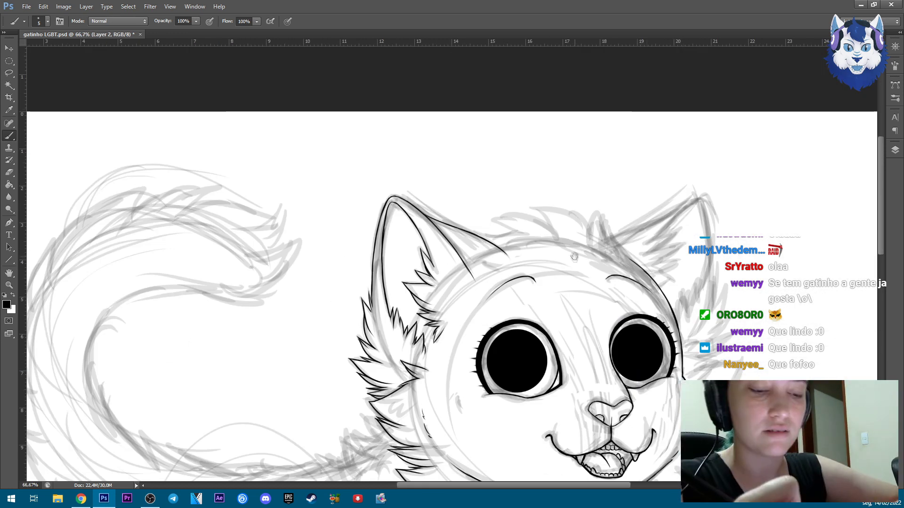
# Add layered pointed fur tufts inside the left ear, from the tip down along its left inner contour.
pyautogui.hotkey('ctrl', '+')
pyautogui.hotkey('ctrl', '+')
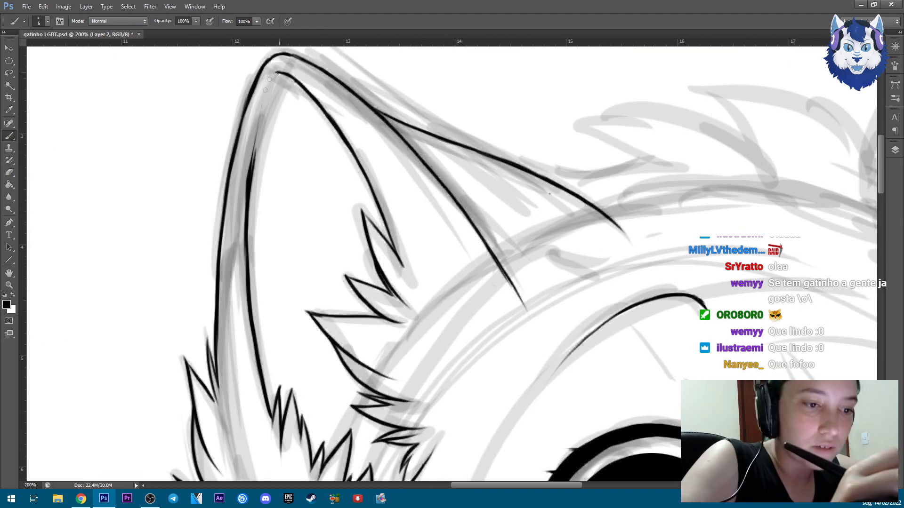
pyautogui.moveTo(351, 160); pyautogui.dragTo(337, 231)
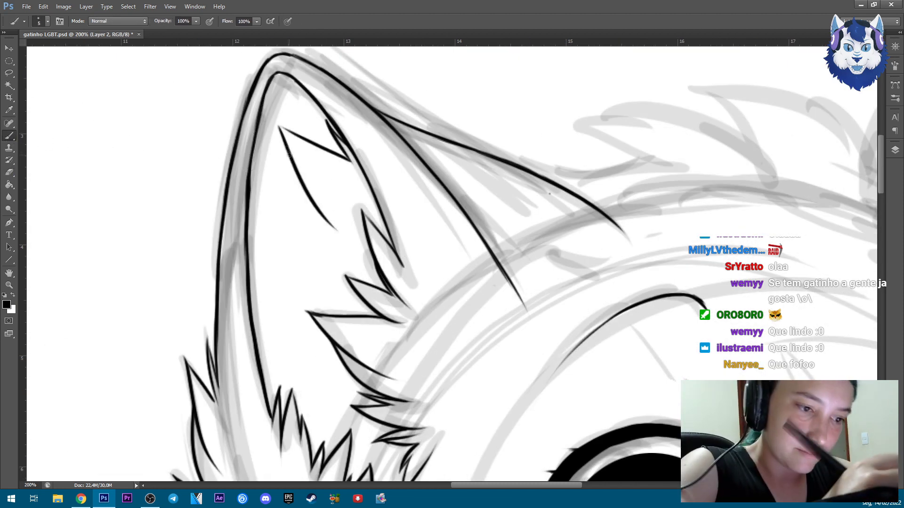
pyautogui.moveTo(282, 129); pyautogui.dragTo(327, 198)
pyautogui.moveTo(262, 165); pyautogui.dragTo(331, 228)
pyautogui.moveTo(263, 247); pyautogui.dragTo(303, 281)
pyautogui.moveTo(247, 273); pyautogui.dragTo(299, 282)
pyautogui.moveTo(276, 323); pyautogui.dragTo(310, 337)
pyautogui.moveTo(244, 337); pyautogui.dragTo(330, 388)
pyautogui.moveTo(571, 265); pyautogui.dragTo(570, 253)
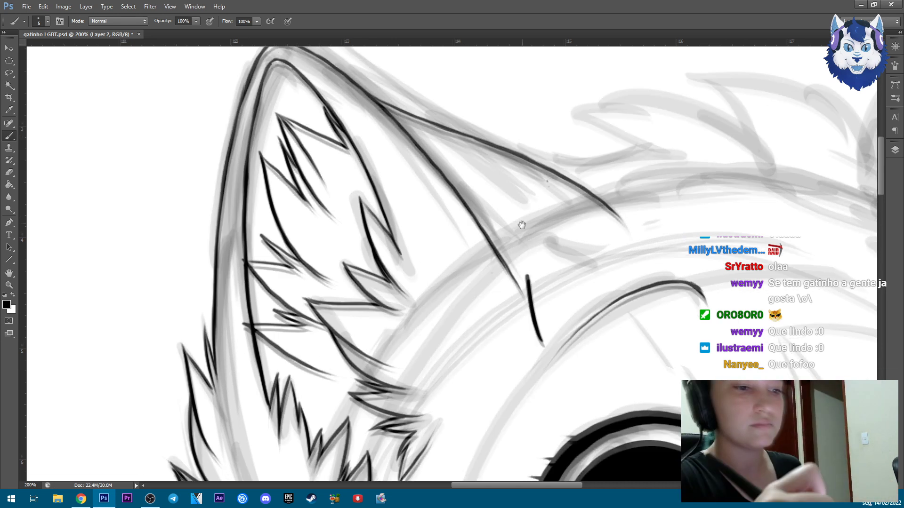
# Fill the lower inside of the left ear with small overlapping fur tufts.
pyautogui.scroll(-3, 510, 278)
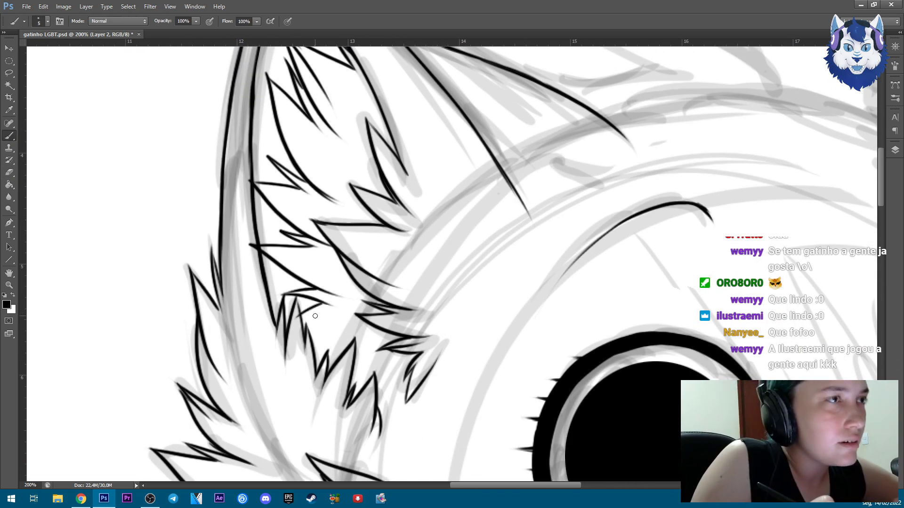
pyautogui.moveTo(329, 304)
pyautogui.mouseDown()
pyautogui.moveTo(296, 305)
pyautogui.moveTo(321, 300)
pyautogui.mouseUp()
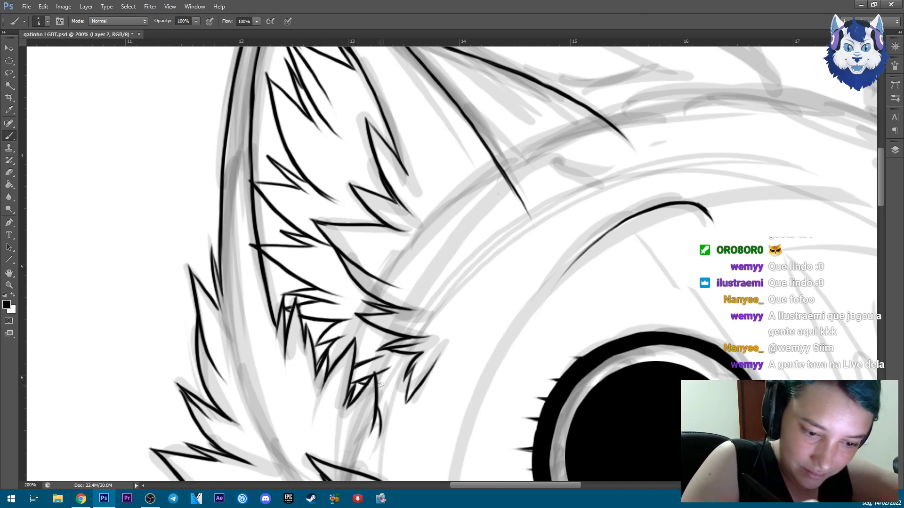
pyautogui.moveTo(530, 226); pyautogui.dragTo(558, 294)
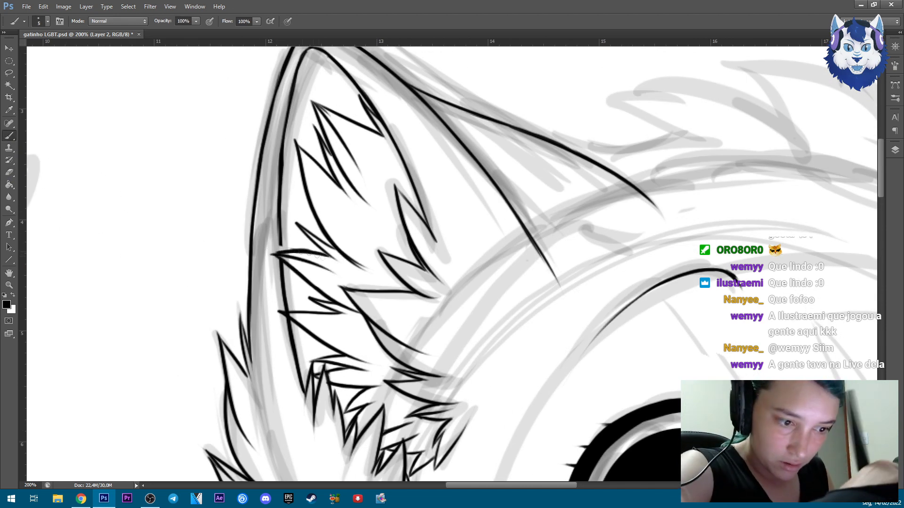
# Erase the inner contour where it crosses the left ear's fur tufts and redraw the broken line ends.
pyautogui.press('e')
pyautogui.moveTo(278, 303); pyautogui.dragTo(371, 366)
pyautogui.press('b')
pyautogui.moveTo(276, 318); pyautogui.dragTo(288, 326)
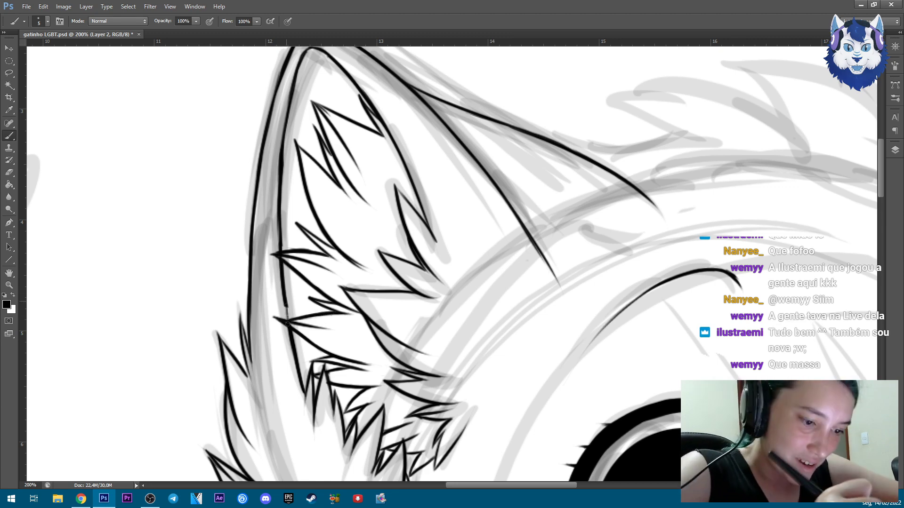
pyautogui.hotkey('ctrl', '-')
pyautogui.hotkey('ctrl', '-')
pyautogui.hotkey('ctrl', '-')
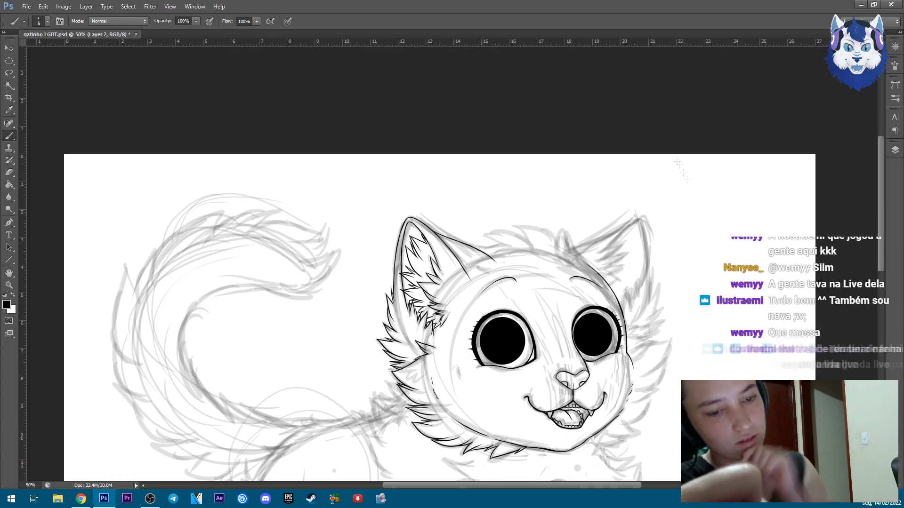
# Ink the curved, pointed hair tufts on top of the head, starting beside the left ear.
pyautogui.hotkey('ctrl', '+')
pyautogui.hotkey('ctrl', '+')
pyautogui.hotkey('ctrl', '+')
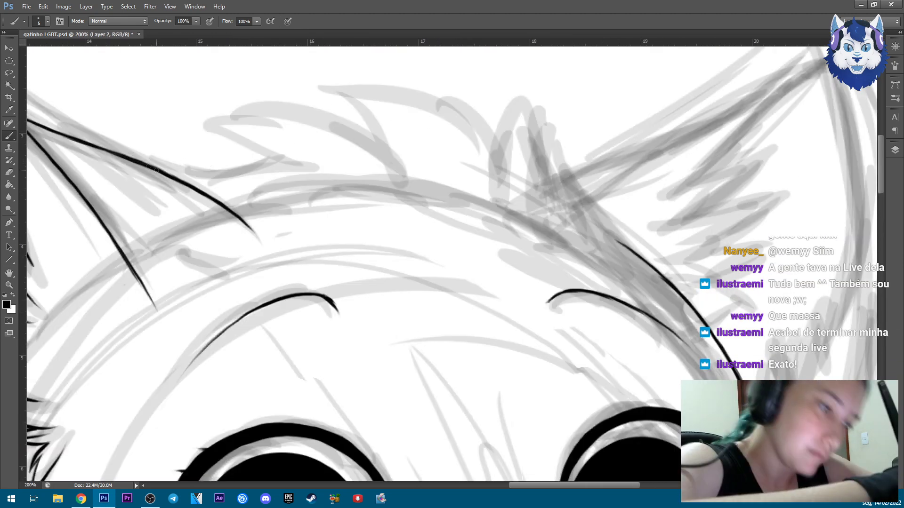
pyautogui.moveTo(121, 143); pyautogui.dragTo(215, 172)
pyautogui.moveTo(132, 157); pyautogui.dragTo(303, 155)
pyautogui.moveTo(311, 158)
pyautogui.mouseDown()
pyautogui.moveTo(209, 121)
pyautogui.moveTo(398, 142)
pyautogui.mouseUp()
pyautogui.moveTo(322, 83); pyautogui.dragTo(396, 140)
pyautogui.moveTo(324, 86); pyautogui.dragTo(512, 180)
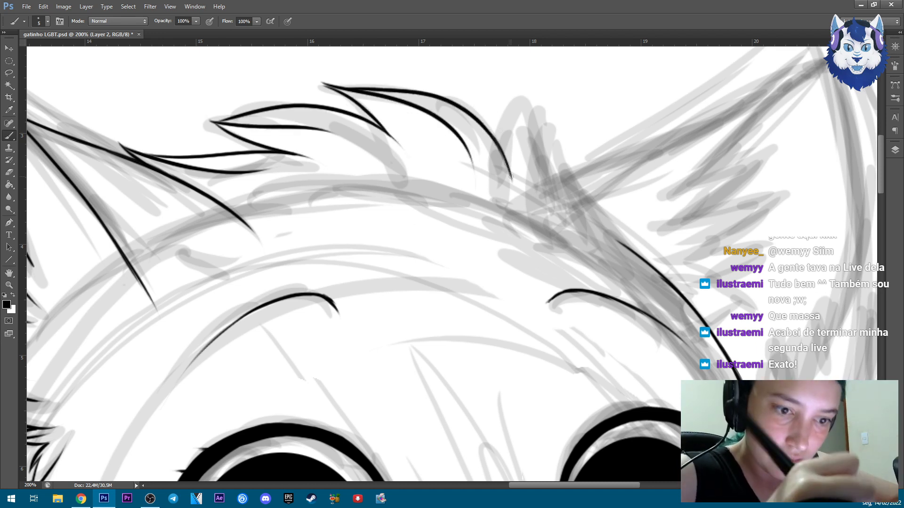
# Ink the upright hair tufts beside the right ear and join them cleanly to the head outline, erasing the excess line.
pyautogui.moveTo(502, 97); pyautogui.dragTo(512, 178)
pyautogui.moveTo(517, 147); pyautogui.dragTo(568, 210)
pyautogui.moveTo(532, 113); pyautogui.dragTo(605, 250)
pyautogui.moveTo(572, 164); pyautogui.dragTo(628, 257)
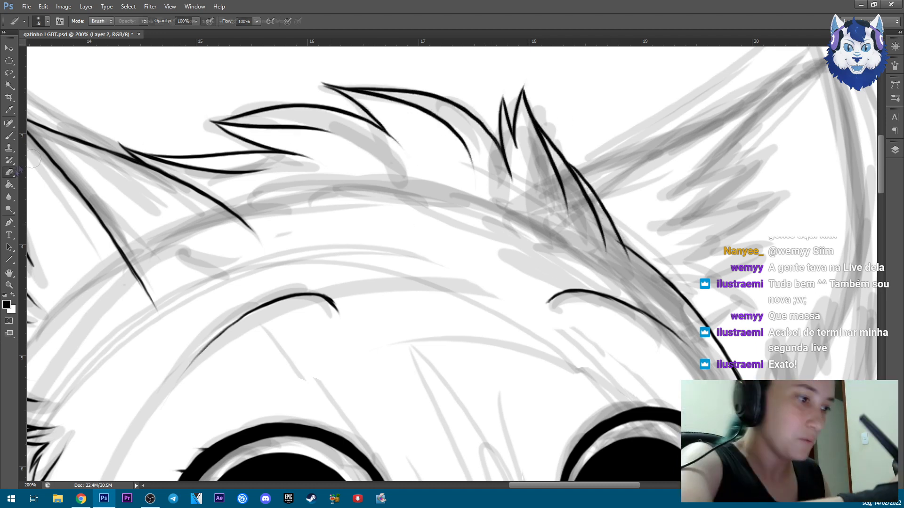
pyautogui.hotkey('ctrl', 'z')
pyautogui.moveTo(567, 163); pyautogui.dragTo(612, 220)
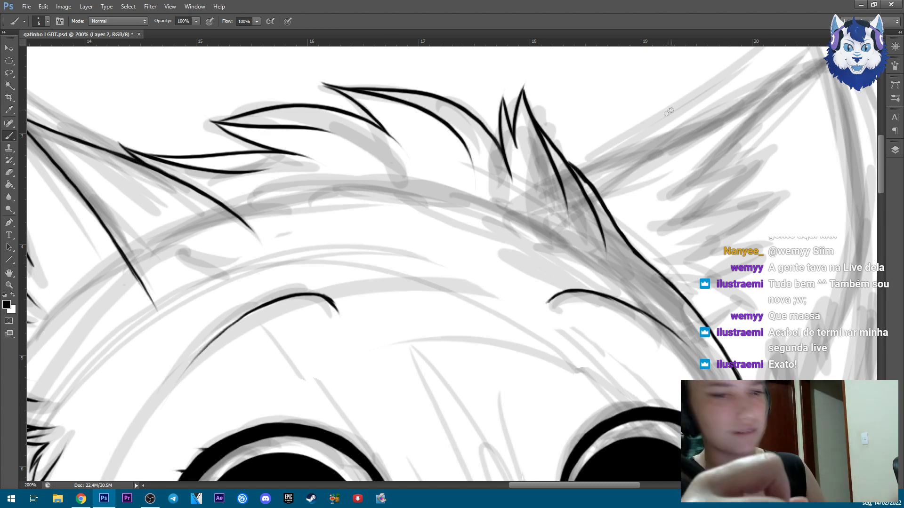
pyautogui.press('e')
pyautogui.moveTo(638, 258); pyautogui.dragTo(609, 245)
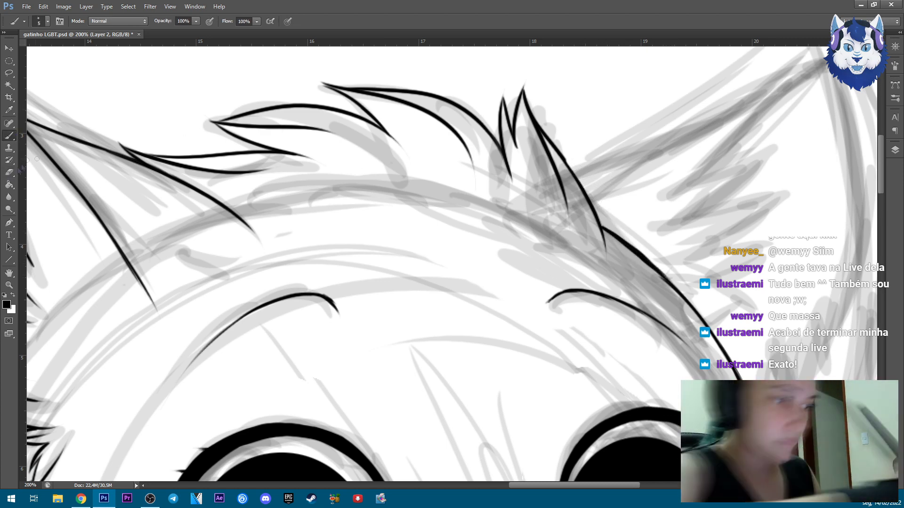
# Check the whole line art by viewing the full canvas and toggling the Layer 1 sketch off and on.
pyautogui.hotkey('ctrl', '-')
pyautogui.hotkey('ctrl', '-')
pyautogui.hotkey('ctrl', '-')
pyautogui.hotkey('ctrl', '-')
pyautogui.hotkey('ctrl', '+')
pyautogui.hotkey('ctrl', '+')
pyautogui.hotkey('ctrl', '-')
pyautogui.hotkey('ctrl', '-')
pyautogui.click(895, 149)
pyautogui.click(787, 211)
pyautogui.click(788, 211)
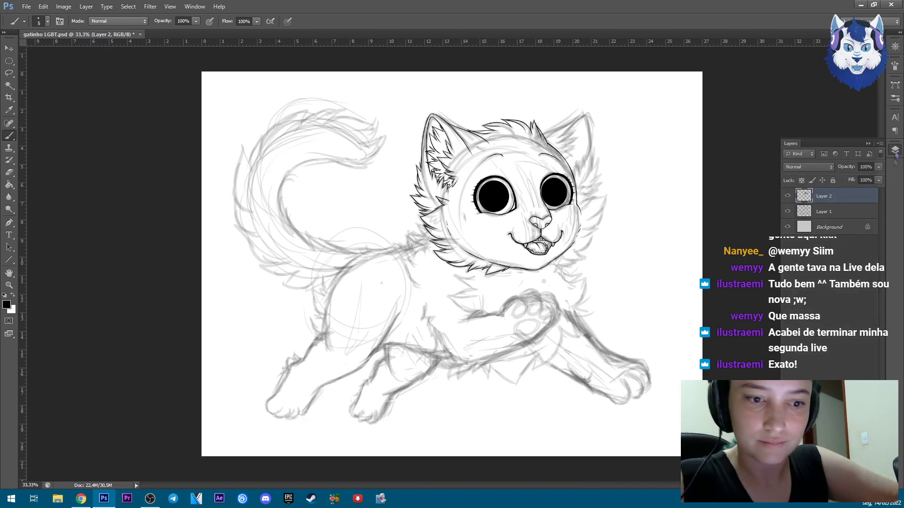
# Ink the inner left contour of the right ear with a descending row of pointed fur tufts.
pyautogui.hotkey('ctrl', '+')
pyautogui.hotkey('ctrl', '+')
pyautogui.hotkey('ctrl', '+')
pyautogui.hotkey('ctrl', '+')
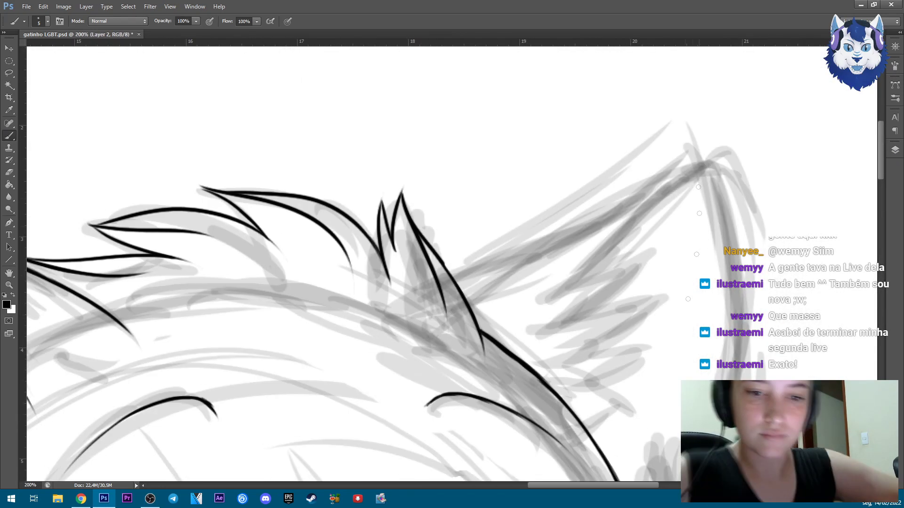
pyautogui.moveTo(700, 176)
pyautogui.mouseDown()
pyautogui.moveTo(666, 197)
pyautogui.moveTo(582, 263)
pyautogui.moveTo(601, 271)
pyautogui.mouseUp()
pyautogui.moveTo(619, 270)
pyautogui.mouseDown()
pyautogui.moveTo(551, 342)
pyautogui.moveTo(614, 311)
pyautogui.mouseUp()
pyautogui.moveTo(633, 319); pyautogui.dragTo(555, 358)
pyautogui.moveTo(620, 350); pyautogui.dragTo(565, 379)
pyautogui.moveTo(612, 376); pyautogui.dragTo(568, 414)
# Ink the right ear's upper edges from the tip to the head and its inner contour down the right side.
pyautogui.moveTo(708, 165)
pyautogui.mouseDown()
pyautogui.moveTo(551, 252)
pyautogui.moveTo(492, 296)
pyautogui.mouseUp()
pyautogui.moveTo(593, 220); pyautogui.dragTo(448, 271)
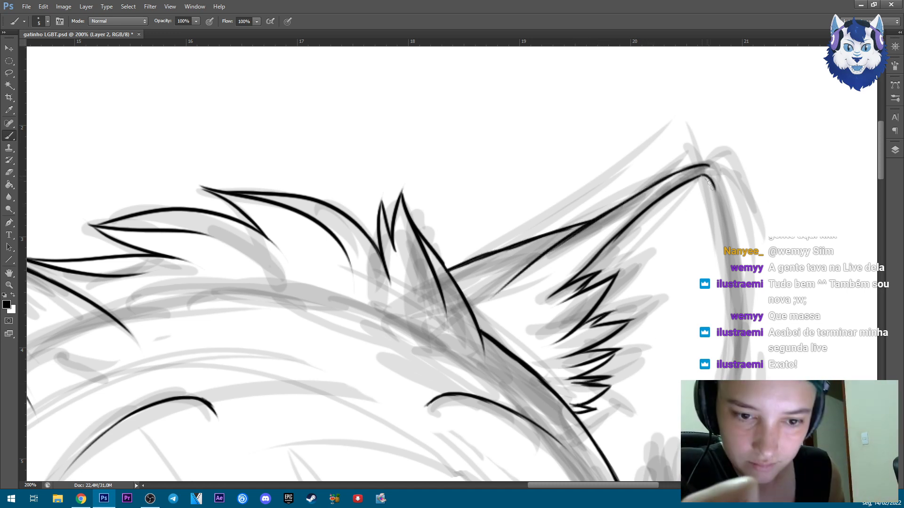
pyautogui.moveTo(708, 176); pyautogui.dragTo(729, 307)
pyautogui.moveTo(729, 306); pyautogui.dragTo(697, 159)
# Ink the jagged fur tufts across the base of the right ear down to the head outline.
pyautogui.moveTo(701, 120); pyautogui.dragTo(683, 298)
pyautogui.moveTo(686, 249); pyautogui.dragTo(666, 320)
pyautogui.moveTo(671, 270)
pyautogui.mouseDown()
pyautogui.moveTo(644, 370)
pyautogui.moveTo(662, 322)
pyautogui.mouseUp()
pyautogui.moveTo(650, 313); pyautogui.dragTo(642, 374)
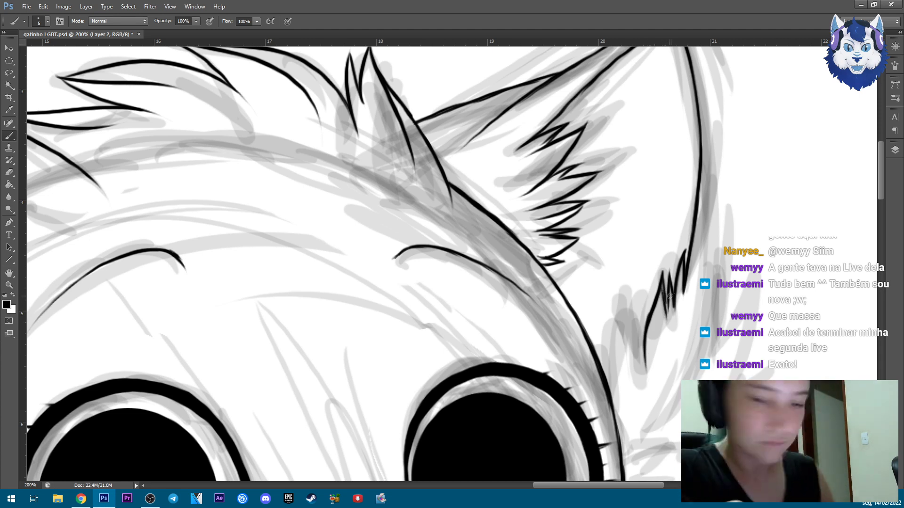
pyautogui.moveTo(651, 299); pyautogui.dragTo(636, 366)
pyautogui.moveTo(643, 301); pyautogui.dragTo(613, 406)
# Ink the outer right edge of the right ear from its tip down to the cheek fur.
pyautogui.moveTo(572, 23); pyautogui.dragTo(630, 113)
pyautogui.moveTo(633, 114)
pyautogui.mouseDown()
pyautogui.moveTo(647, 133)
pyautogui.moveTo(664, 358)
pyautogui.mouseUp()
pyautogui.moveTo(795, 414)
pyautogui.mouseDown()
pyautogui.moveTo(763, 350)
pyautogui.moveTo(772, 321)
pyautogui.mouseUp()
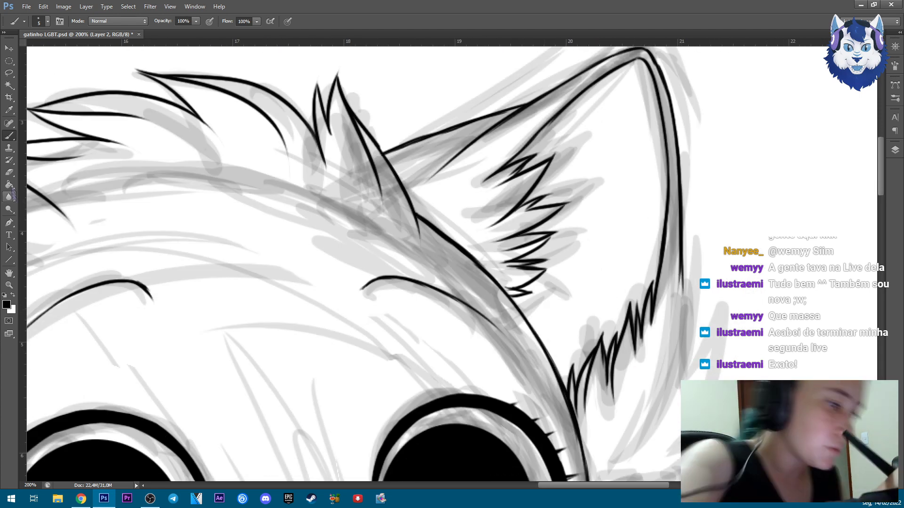
pyautogui.moveTo(679, 162); pyautogui.dragTo(678, 368)
# Ink the pointed fur tufts on the right side of the head below the ear.
pyautogui.moveTo(721, 313)
pyautogui.mouseDown()
pyautogui.moveTo(692, 365)
pyautogui.moveTo(679, 258)
pyautogui.mouseUp()
pyautogui.moveTo(666, 324); pyautogui.dragTo(666, 370)
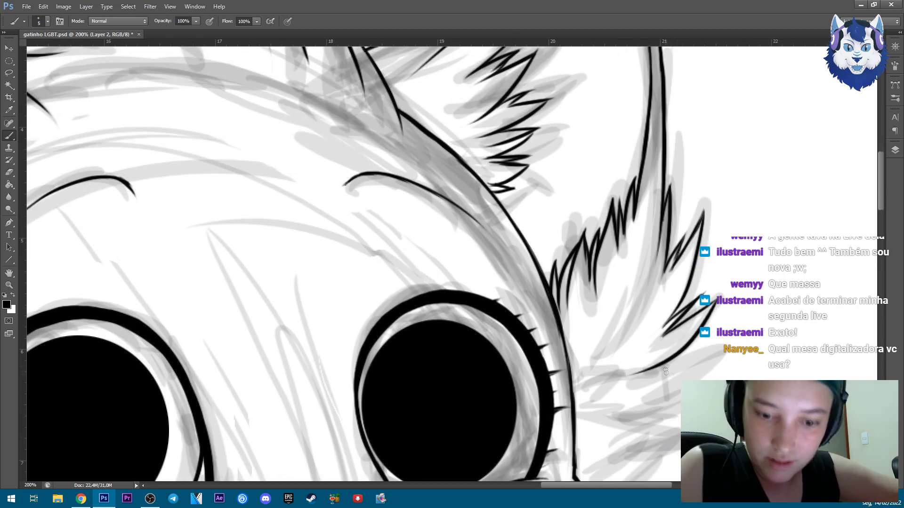
pyautogui.moveTo(768, 378); pyautogui.dragTo(736, 287)
pyautogui.moveTo(666, 297)
pyautogui.mouseDown()
pyautogui.moveTo(616, 318)
pyautogui.moveTo(606, 339)
pyautogui.moveTo(687, 301)
pyautogui.moveTo(626, 325)
pyautogui.mouseUp()
pyautogui.press('e')
pyautogui.press('b')
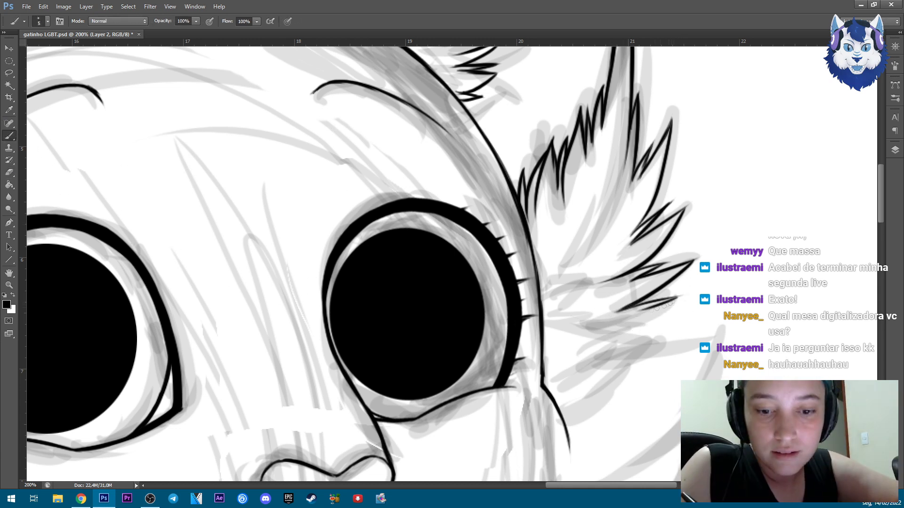
# Ink fur tufts inside the upper tip of the right ear.
pyautogui.scroll(2, 568, 276)
pyautogui.moveTo(449, 214)
pyautogui.mouseDown()
pyautogui.moveTo(663, 251)
pyautogui.moveTo(607, 381)
pyautogui.mouseUp()
pyautogui.moveTo(577, 214); pyautogui.dragTo(612, 240)
pyautogui.scroll(-5, 574, 188)
pyautogui.scroll(5, 574, 142)
pyautogui.moveTo(529, 117); pyautogui.dragTo(568, 101)
pyautogui.moveTo(561, 138)
pyautogui.mouseDown()
pyautogui.moveTo(604, 123)
pyautogui.moveTo(530, 205)
pyautogui.moveTo(602, 125)
pyautogui.mouseUp()
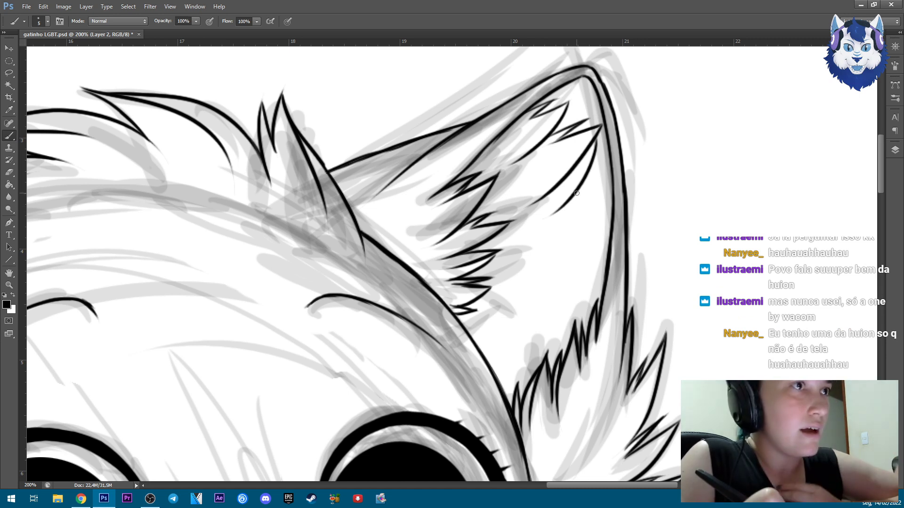
# Undo the extra tip stroke and ink pointed tufts along the right ear's right inner contour.
pyautogui.hotkey('ctrl', 'z')
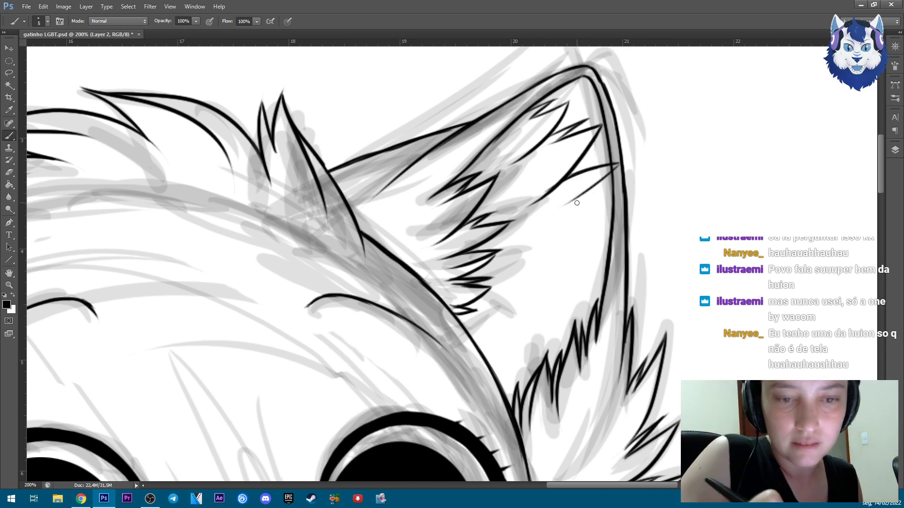
pyautogui.moveTo(623, 204); pyautogui.dragTo(575, 210)
pyautogui.moveTo(624, 212)
pyautogui.mouseDown()
pyautogui.moveTo(495, 259)
pyautogui.moveTo(541, 249)
pyautogui.mouseUp()
pyautogui.hotkey('ctrl', 'z')
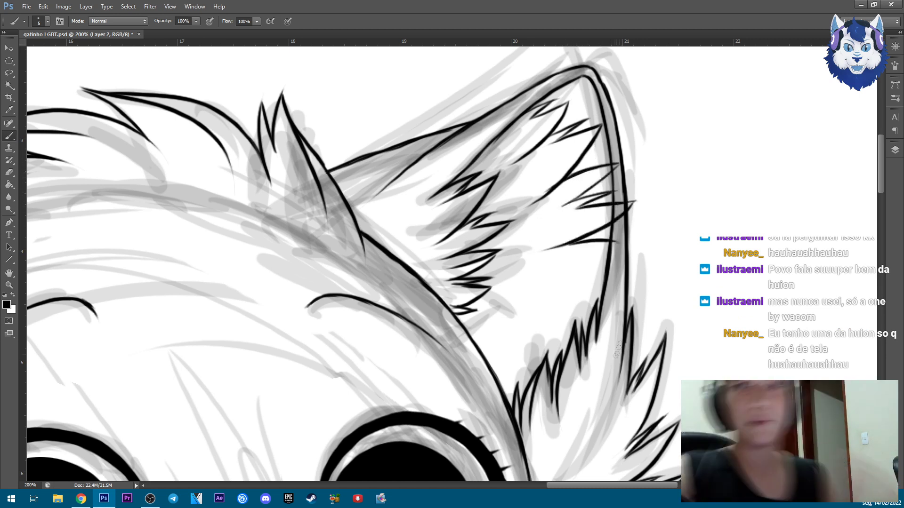
# Fill the base and lower right inside of the right ear with overlapping pointed fur tufts.
pyautogui.moveTo(494, 362); pyautogui.dragTo(577, 372)
pyautogui.moveTo(482, 324)
pyautogui.mouseDown()
pyautogui.moveTo(541, 357)
pyautogui.moveTo(581, 329)
pyautogui.mouseUp()
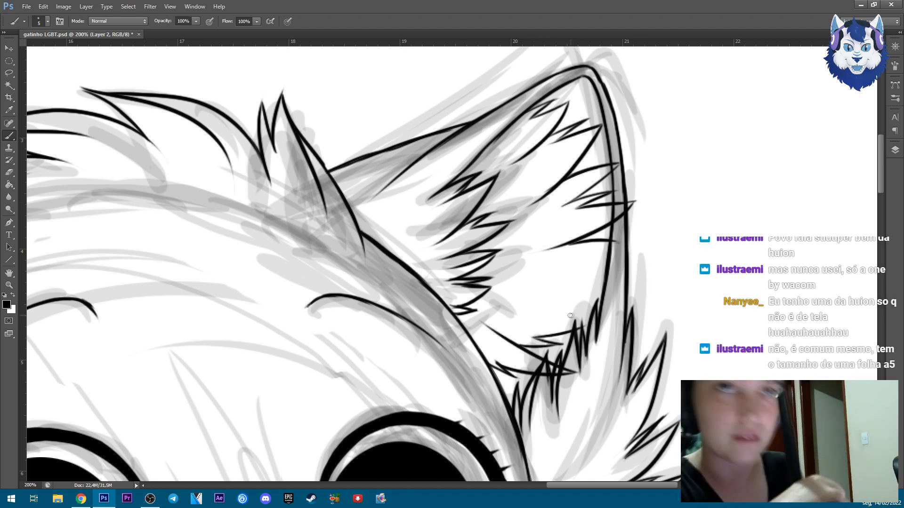
pyautogui.moveTo(604, 283); pyautogui.dragTo(539, 307)
pyautogui.moveTo(611, 278); pyautogui.dragTo(517, 273)
pyautogui.moveTo(622, 241); pyautogui.dragTo(547, 276)
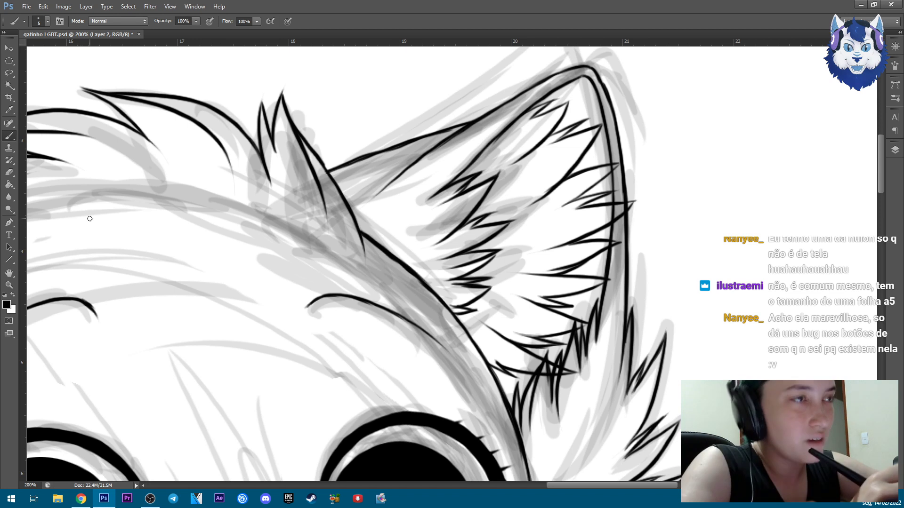
# Refine the right ear's inner fur by trimming stray stroke ends and touching up the tufts beside the right contour.
pyautogui.press('e')
pyautogui.press('b')
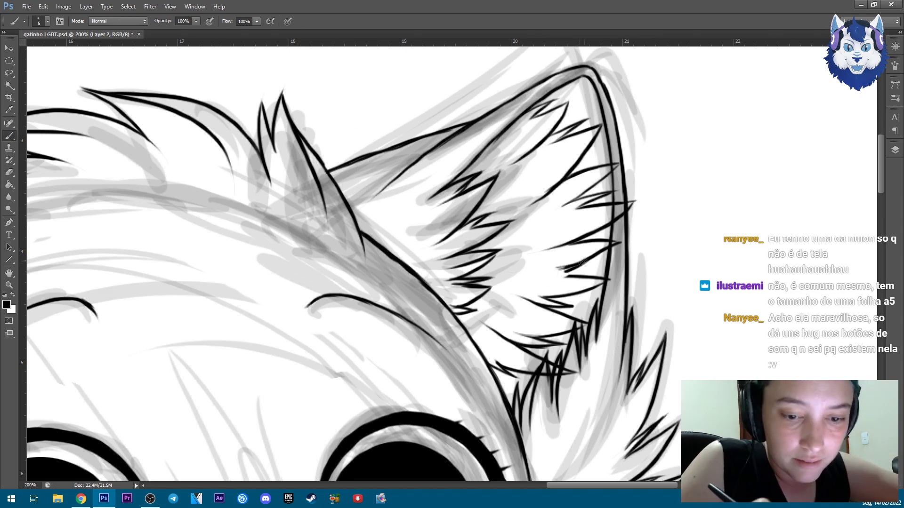
pyautogui.moveTo(584, 261); pyautogui.dragTo(548, 275)
pyautogui.press('e')
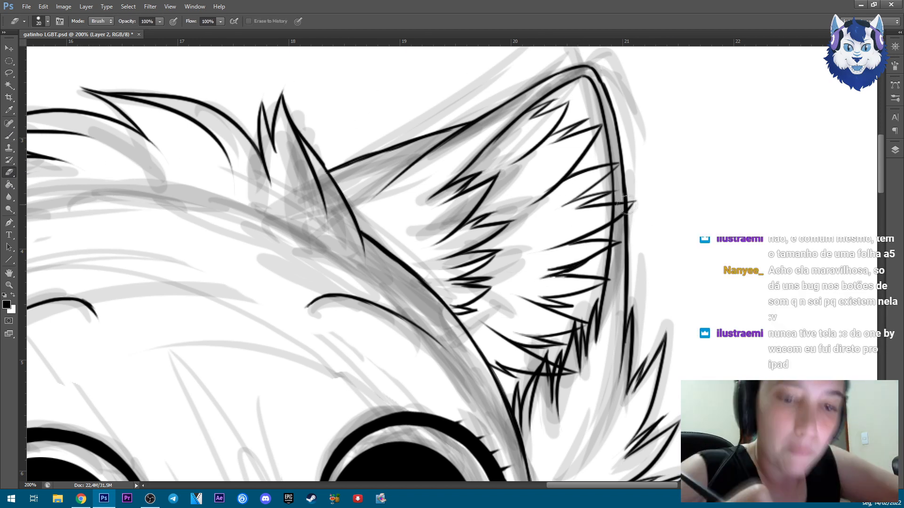
pyautogui.moveTo(579, 181)
pyautogui.mouseDown()
pyautogui.moveTo(541, 198)
pyautogui.moveTo(559, 186)
pyautogui.mouseUp()
pyautogui.press('b')
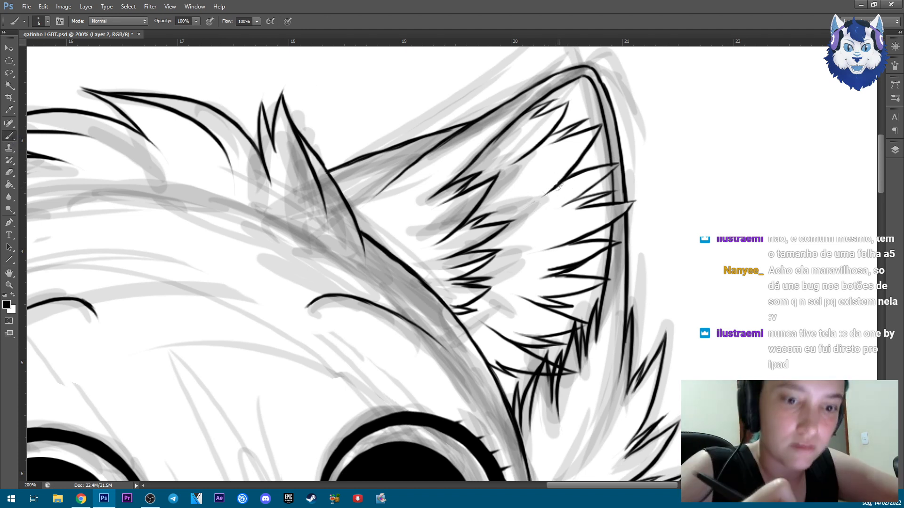
# Trim the overlapping stroke ends of the fur tufts along the right ear's inner right side and base with the eraser.
pyautogui.press('e')
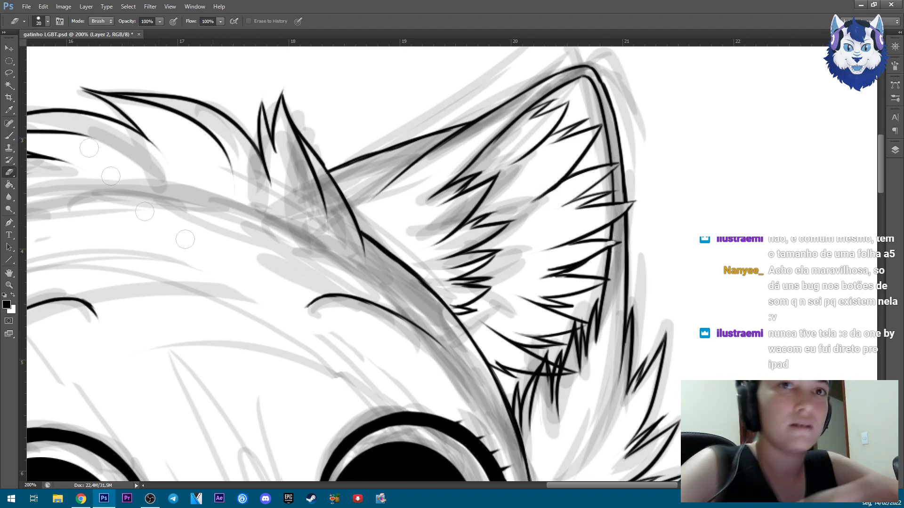
pyautogui.press('b')
pyautogui.press('e')
pyautogui.moveTo(598, 257); pyautogui.dragTo(541, 275)
pyautogui.press('b')
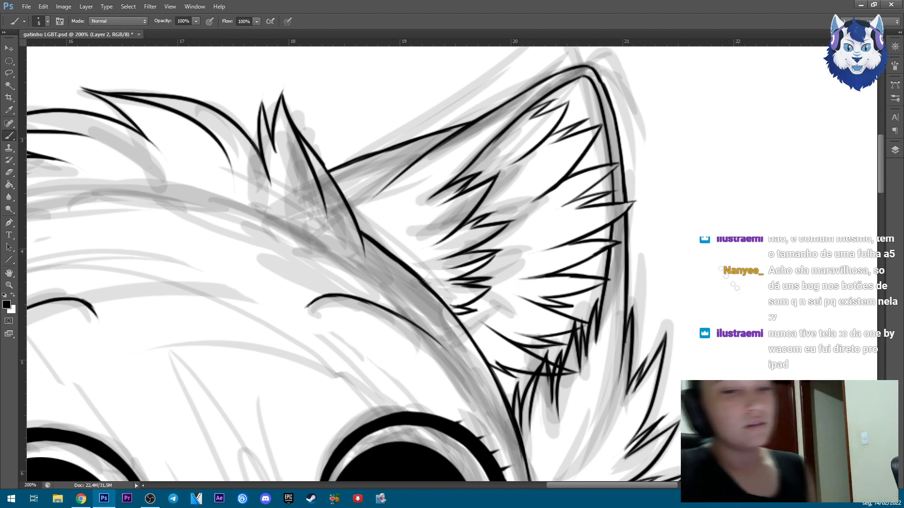
pyautogui.press('e')
pyautogui.moveTo(535, 308); pyautogui.dragTo(572, 358)
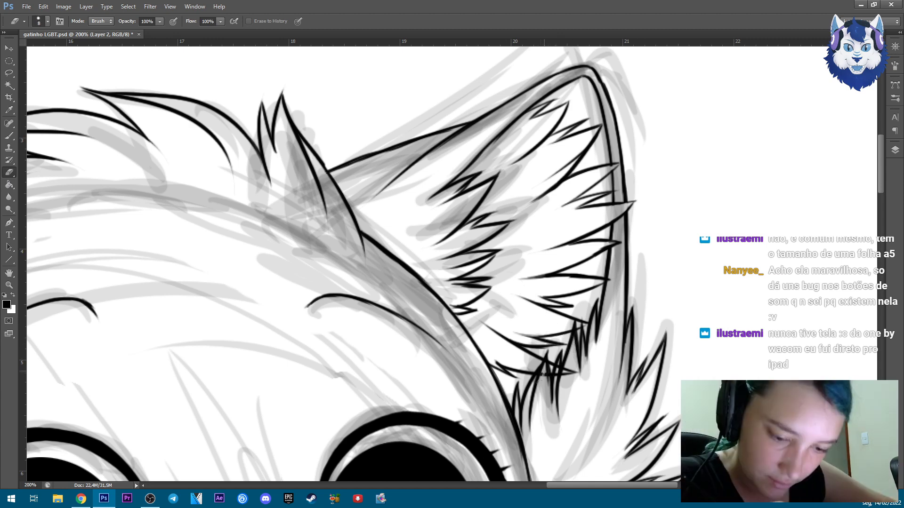
# Check the whole head's line art and erase a leftover stray line inside the right ear.
pyautogui.hotkey('ctrl', '-')
pyautogui.hotkey('ctrl', '-')
pyautogui.hotkey('ctrl', '+')
pyautogui.hotkey('ctrl', '+')
pyautogui.hotkey('ctrl', '-')
pyautogui.hotkey('ctrl', '-')
pyautogui.hotkey('ctrl', '+')
pyautogui.hotkey('ctrl', '+')
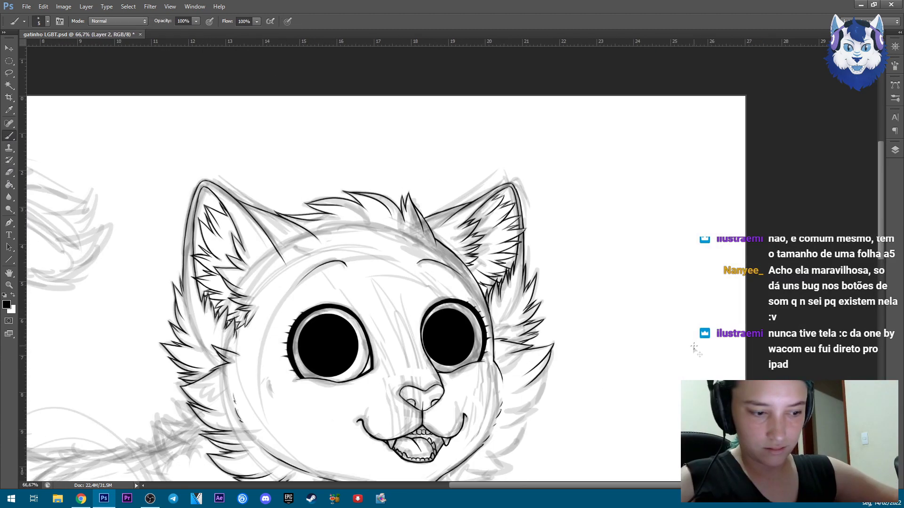
pyautogui.press('b')
pyautogui.press('e')
pyautogui.moveTo(494, 245)
pyautogui.mouseDown()
pyautogui.moveTo(437, 236)
pyautogui.moveTo(512, 163)
pyautogui.mouseUp()
pyautogui.press('b')
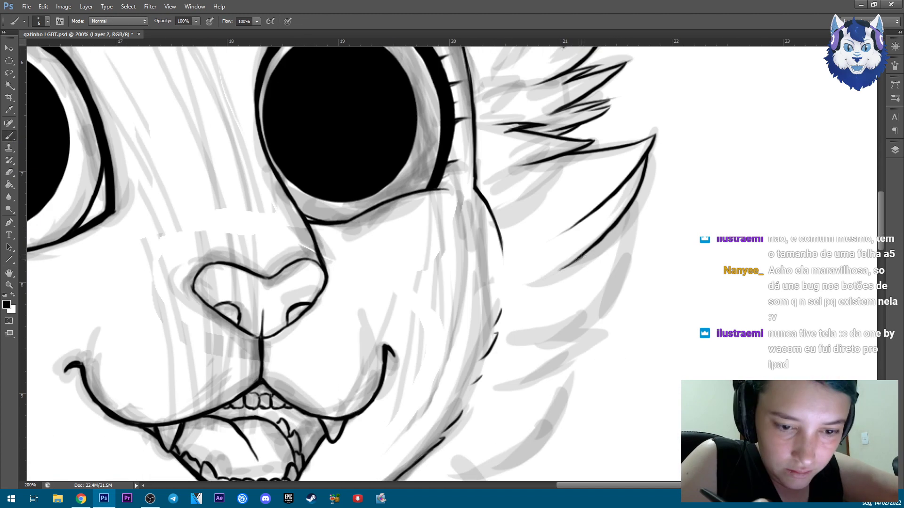
# Ink the large curved fur tufts down the right cheek over the sketch, redoing the first stroke.
pyautogui.moveTo(641, 221); pyautogui.dragTo(522, 372)
pyautogui.hotkey('ctrl', 'z')
pyautogui.moveTo(626, 252); pyautogui.dragTo(551, 349)
pyautogui.moveTo(602, 333); pyautogui.dragTo(510, 385)
pyautogui.moveTo(629, 414); pyautogui.dragTo(720, 289)
pyautogui.moveTo(680, 247); pyautogui.dragTo(572, 336)
pyautogui.moveTo(659, 291); pyautogui.dragTo(565, 353)
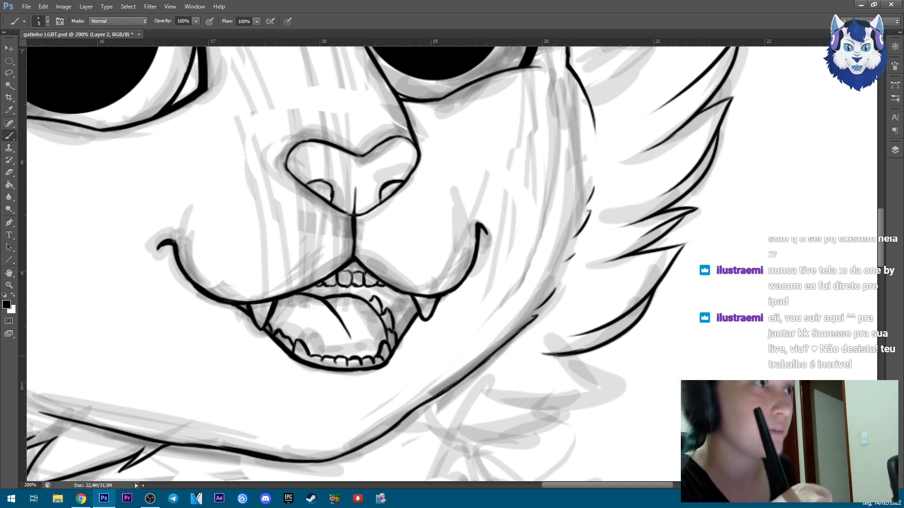
# Ink the lowest pointed tufts of the right cheek fur, running in to meet the jawline near the chin.
pyautogui.moveTo(617, 397); pyautogui.dragTo(491, 404)
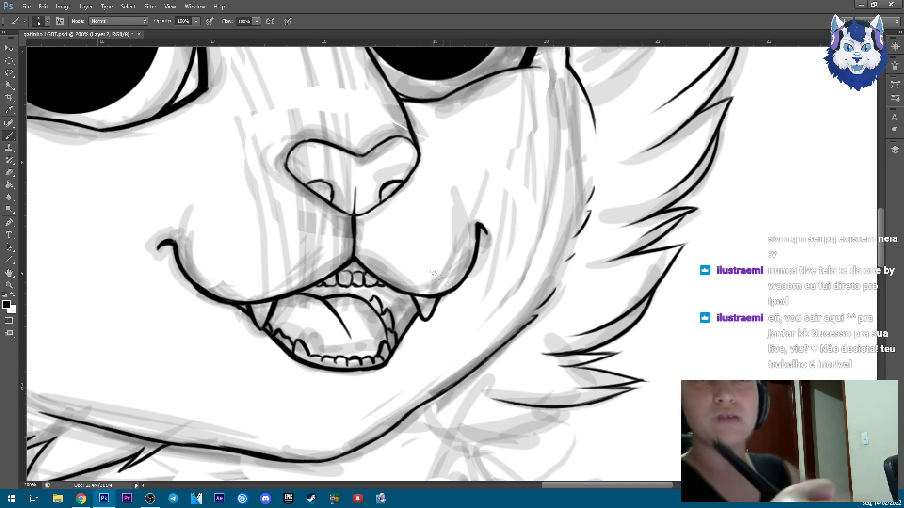
pyautogui.moveTo(467, 347); pyautogui.dragTo(477, 278)
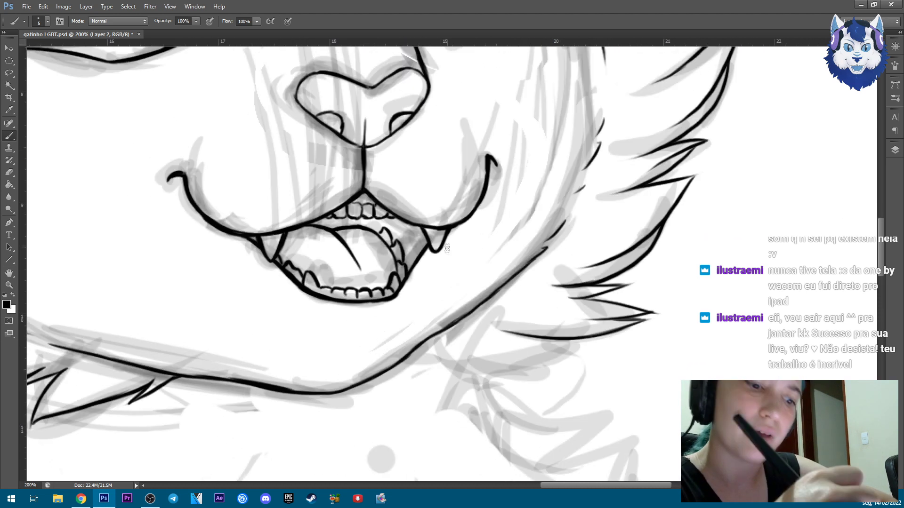
pyautogui.moveTo(405, 363); pyautogui.dragTo(571, 346)
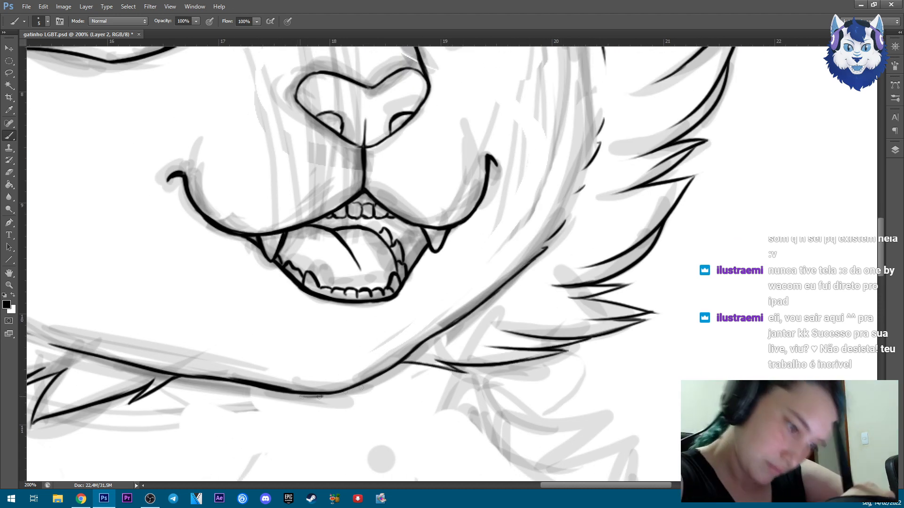
pyautogui.press('e')
pyautogui.press('b')
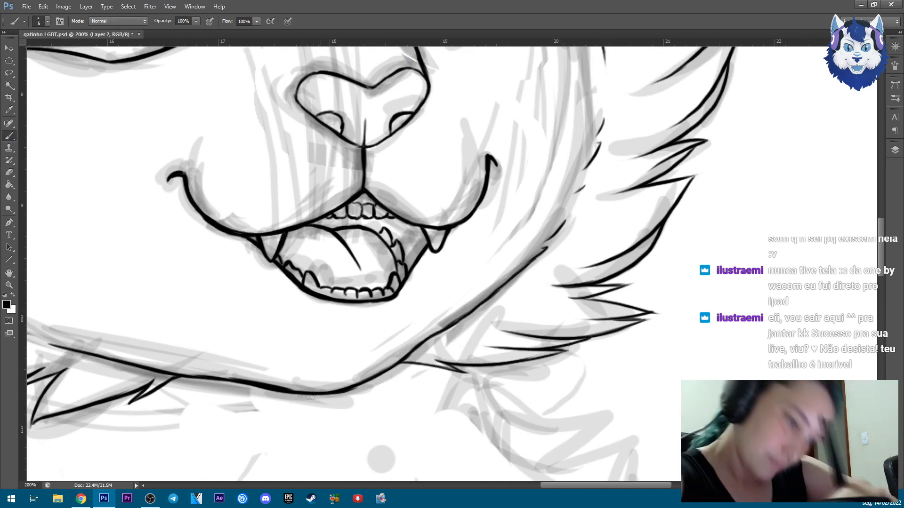
# Hide Layer 1 to view the head's line art without the sketch.
pyautogui.hotkey('ctrl', '-')
pyautogui.hotkey('ctrl', '-')
pyautogui.hotkey('ctrl', '-')
pyautogui.click(895, 150)
pyautogui.click(788, 212)
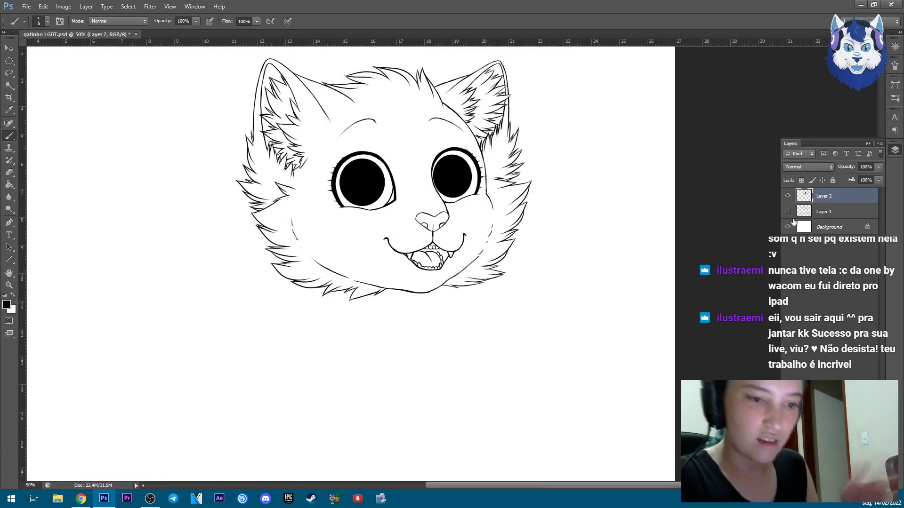
# Lasso the outer fur tufts of the right cheek, adjust their placement slightly inward, and clear the selection.
pyautogui.press('l')
pyautogui.moveTo(532, 180)
pyautogui.mouseDown()
pyautogui.moveTo(511, 185)
pyautogui.moveTo(497, 231)
pyautogui.moveTo(444, 286)
pyautogui.moveTo(578, 223)
pyautogui.mouseUp()
pyautogui.hotkey('ctrl', 'd')
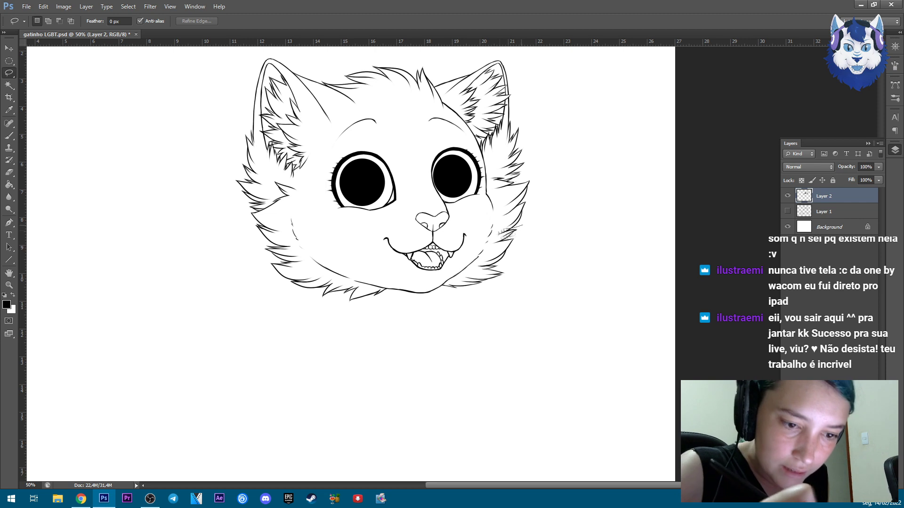
# Retouch the adjusted right cheek tufts by inking a connecting stroke and erasing a stray line end.
pyautogui.hotkey('ctrl', '+')
pyautogui.hotkey('ctrl', '+')
pyautogui.hotkey('ctrl', '+')
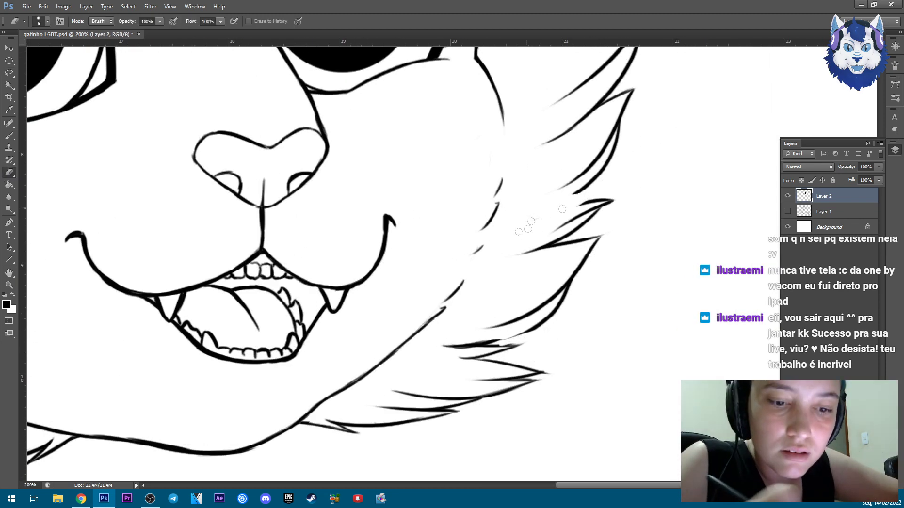
pyautogui.press('b')
pyautogui.moveTo(546, 212); pyautogui.dragTo(591, 201)
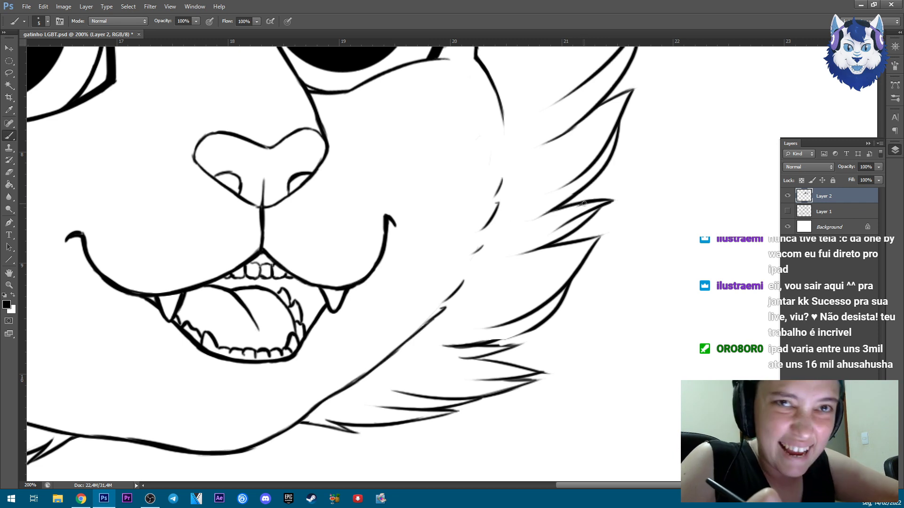
pyautogui.press('e')
pyautogui.moveTo(518, 344)
pyautogui.mouseDown()
pyautogui.moveTo(443, 347)
pyautogui.moveTo(520, 346)
pyautogui.mouseUp()
pyautogui.press('b')
# Show the Layer 1 sketch again and bring the chest area into view for inking.
pyautogui.scroll(-2, 455, 245)
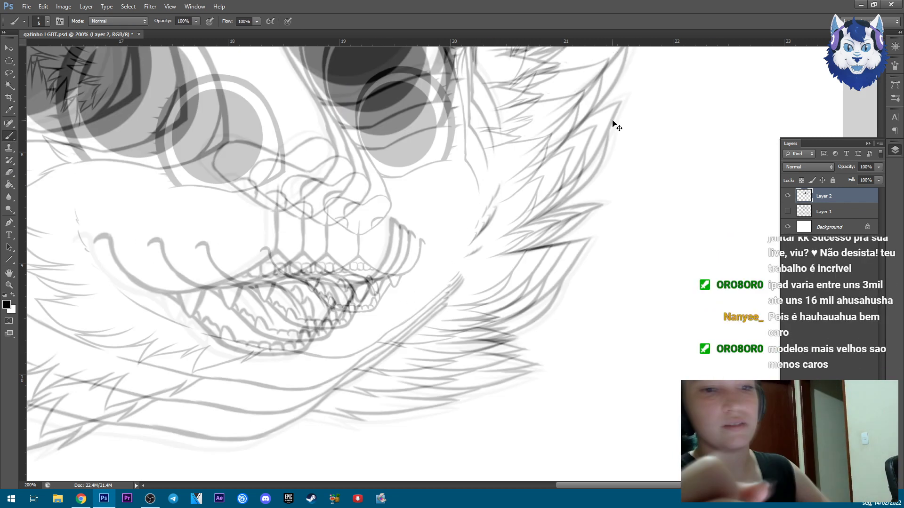
pyautogui.click(787, 212)
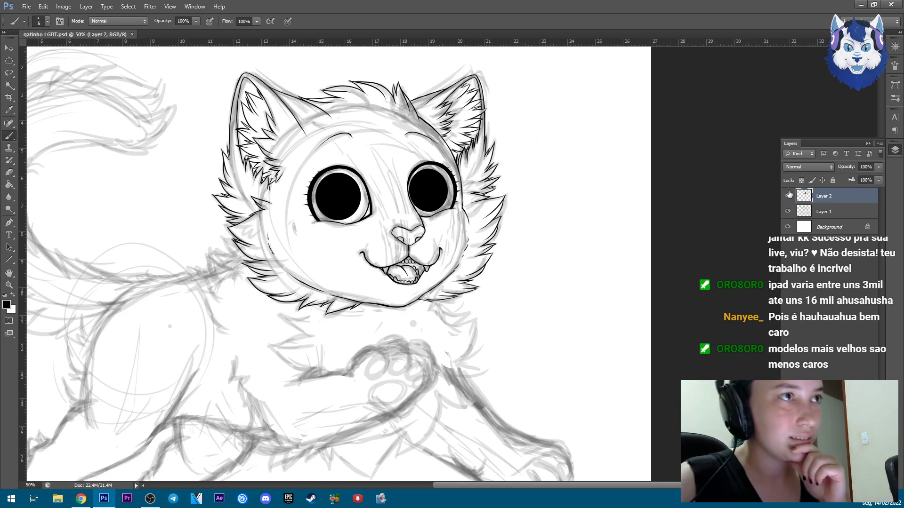
pyautogui.moveTo(502, 382); pyautogui.dragTo(614, 316)
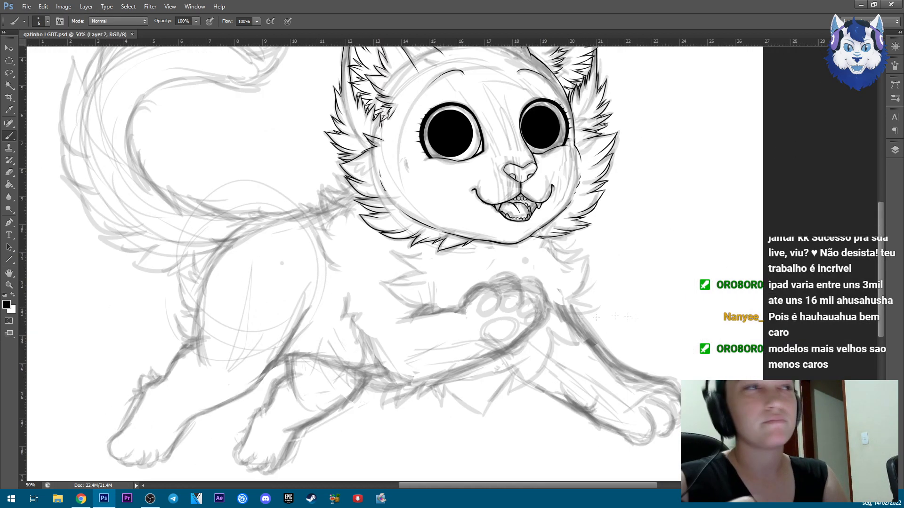
pyautogui.moveTo(520, 231); pyautogui.dragTo(517, 284)
pyautogui.scroll(4, 414, 339)
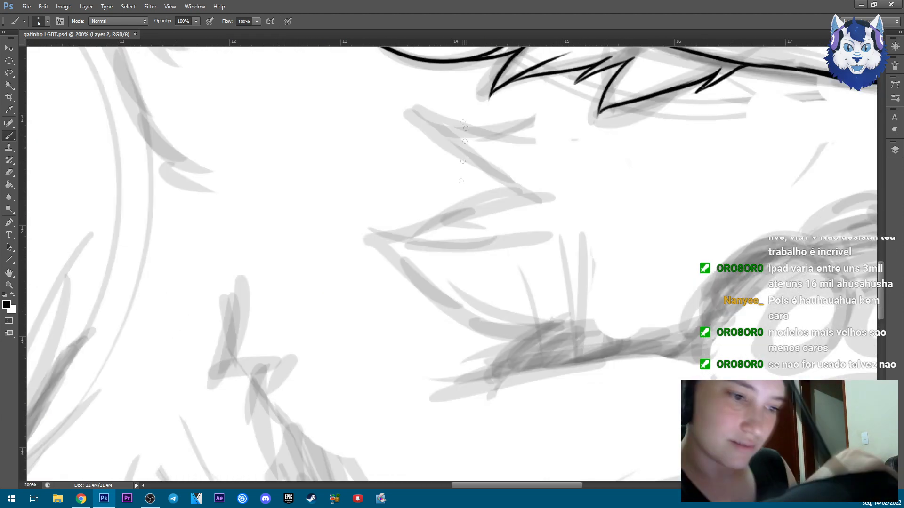
# Ink the pointed chest fur tufts below the left cheek, down to the start of the raised foreleg's upper edge.
pyautogui.moveTo(534, 120); pyautogui.dragTo(408, 110)
pyautogui.moveTo(408, 110); pyautogui.dragTo(522, 182)
pyautogui.moveTo(440, 161); pyautogui.dragTo(527, 183)
pyautogui.moveTo(532, 190); pyautogui.dragTo(423, 205)
pyautogui.moveTo(487, 207)
pyautogui.mouseDown()
pyautogui.moveTo(379, 225)
pyautogui.moveTo(438, 246)
pyautogui.moveTo(525, 237)
pyautogui.mouseUp()
pyautogui.moveTo(370, 246); pyautogui.dragTo(530, 319)
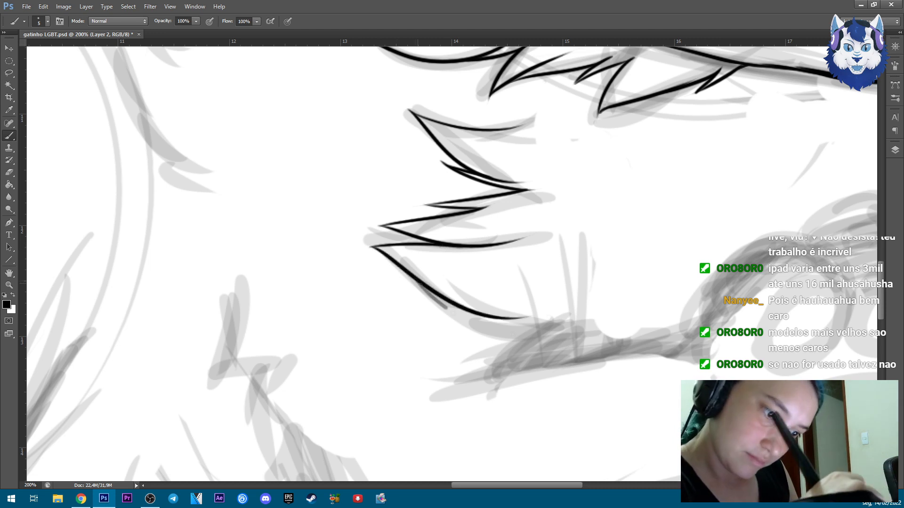
pyautogui.moveTo(419, 283); pyautogui.dragTo(556, 331)
pyautogui.moveTo(556, 331); pyautogui.dragTo(463, 359)
pyautogui.moveTo(485, 407); pyautogui.dragTo(596, 359)
pyautogui.scroll(-4, 159, 159)
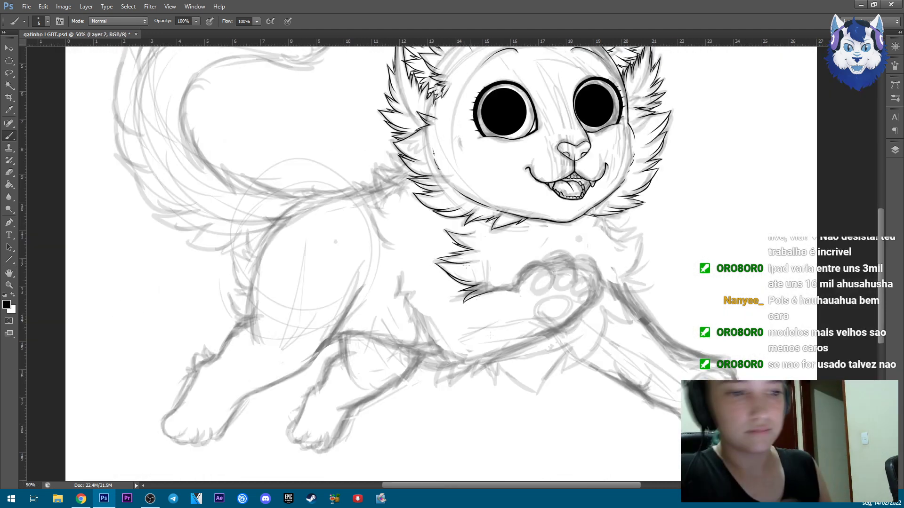
# Ink a row of pointed fur tufts on the nape, stepping down from behind the left cheek fur toward the back.
pyautogui.scroll(2, 159, 159)
pyautogui.scroll(1, 159, 160)
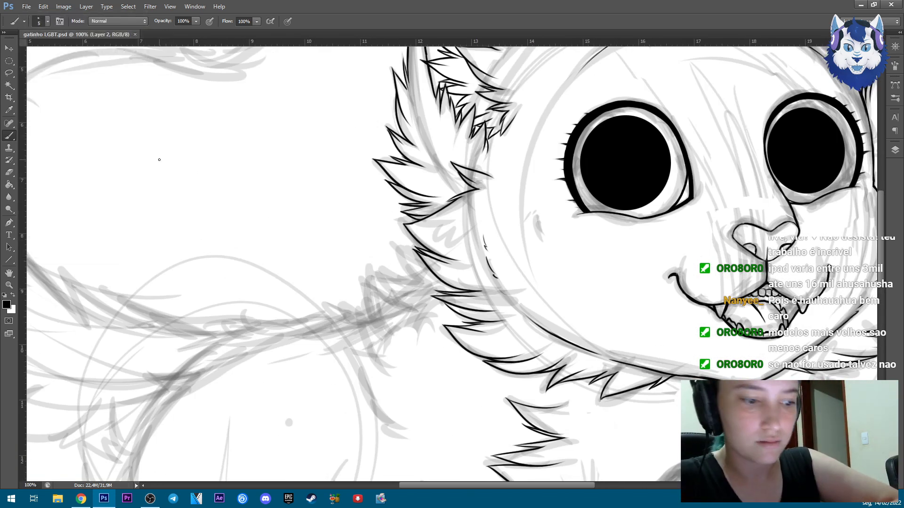
pyautogui.scroll(2, 458, 266)
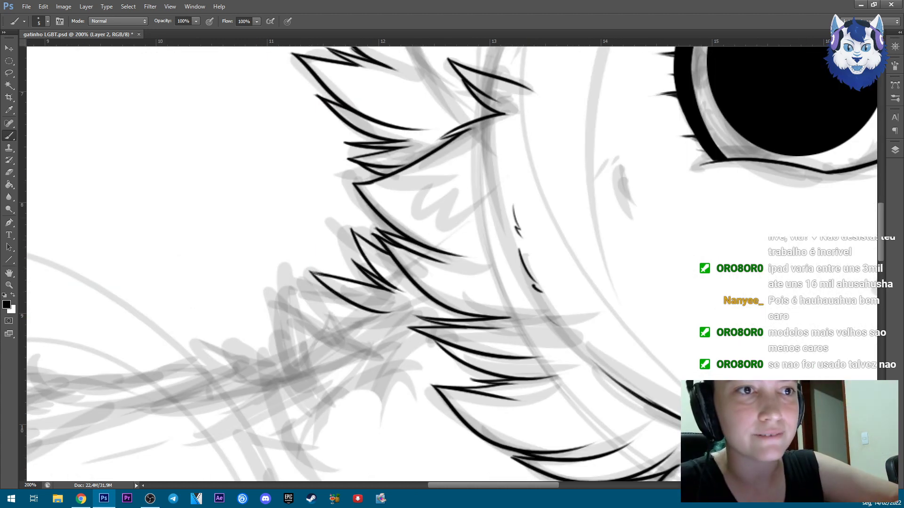
pyautogui.click(316, 306)
pyautogui.moveTo(377, 352); pyautogui.dragTo(281, 312)
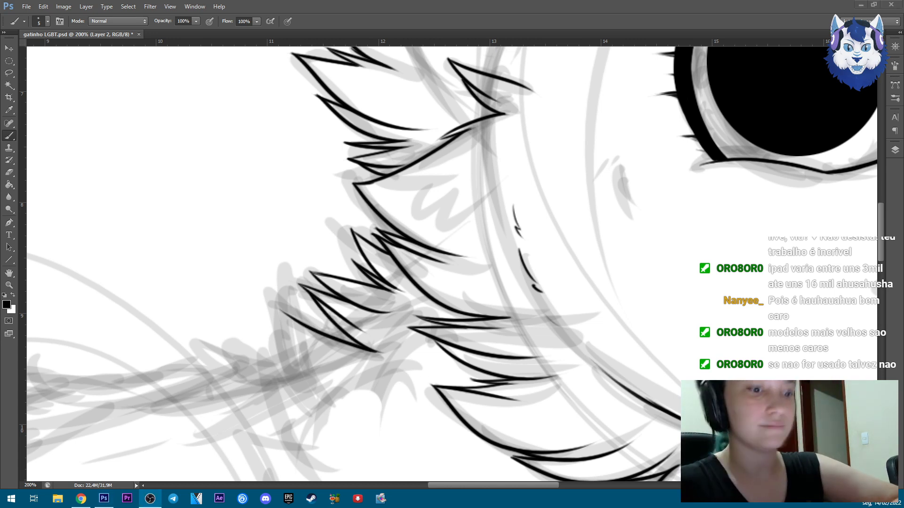
pyautogui.click(285, 327)
pyautogui.moveTo(279, 310); pyautogui.dragTo(314, 395)
pyautogui.moveTo(261, 353); pyautogui.dragTo(328, 450)
pyautogui.moveTo(446, 417); pyautogui.dragTo(443, 334)
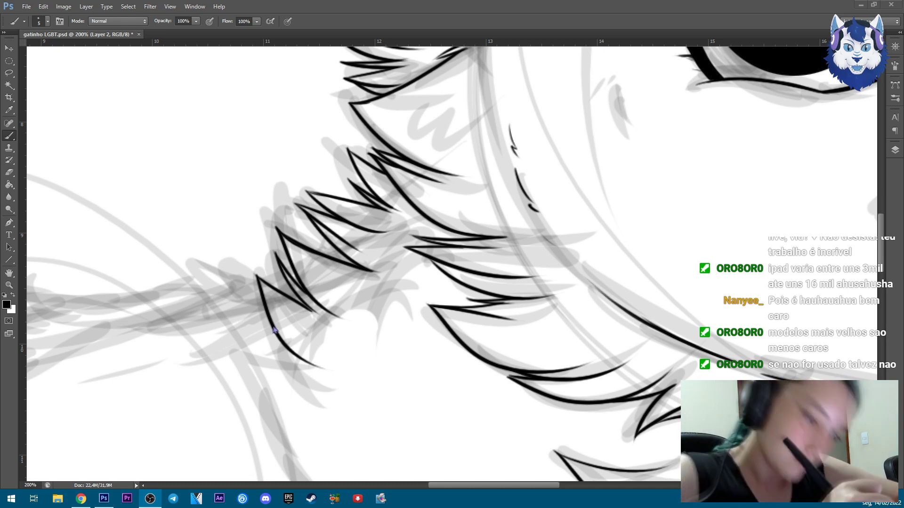
# Undo the misplaced stroke and continue the pointed fur tufts from the nape down the shoulder.
pyautogui.moveTo(274, 331); pyautogui.dragTo(306, 384)
pyautogui.hotkey('ctrl', 'z')
pyautogui.moveTo(226, 353); pyautogui.dragTo(301, 440)
pyautogui.scroll(-5, 282, 330)
pyautogui.moveTo(245, 252); pyautogui.dragTo(343, 362)
pyautogui.moveTo(249, 331)
pyautogui.mouseDown()
pyautogui.moveTo(325, 405)
pyautogui.moveTo(335, 431)
pyautogui.mouseUp()
pyautogui.hotkey('ctrl', '-')
pyautogui.hotkey('ctrl', '-')
pyautogui.hotkey('ctrl', '-')
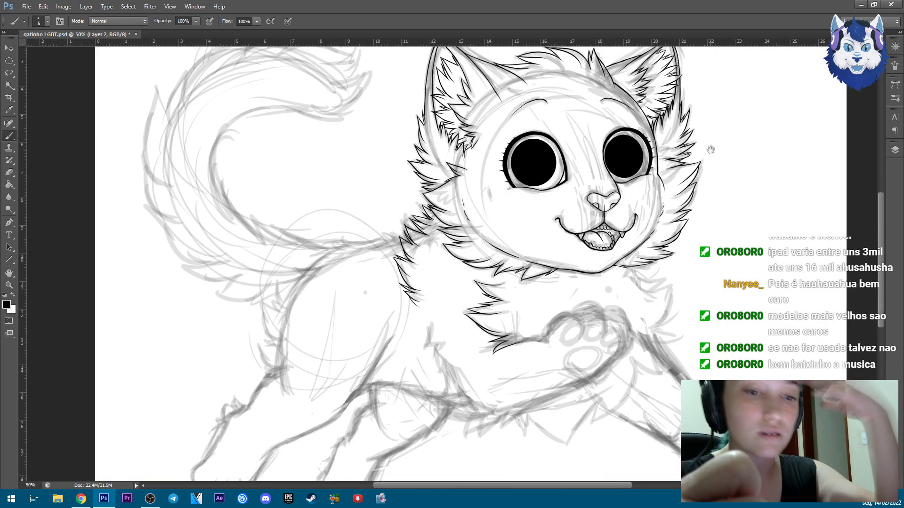
# Ink the raised foreleg's rear contour from the shoulder down to the elbow, with small fur tufts along it.
pyautogui.scroll(-3, 712, 161)
pyautogui.hotkey('ctrl', '+')
pyautogui.hotkey('ctrl', '+')
pyautogui.hotkey('ctrl', '+')
pyautogui.moveTo(284, 217); pyautogui.dragTo(312, 277)
pyautogui.moveTo(302, 322)
pyautogui.mouseDown()
pyautogui.moveTo(320, 288)
pyautogui.moveTo(336, 428)
pyautogui.mouseUp()
pyautogui.scroll(-5, 335, 423)
pyautogui.moveTo(354, 197)
pyautogui.mouseDown()
pyautogui.moveTo(364, 306)
pyautogui.moveTo(440, 337)
pyautogui.moveTo(325, 374)
pyautogui.moveTo(499, 402)
pyautogui.moveTo(527, 396)
pyautogui.mouseUp()
# Ink the elbow tufts and the underside of the raised foreleg up toward the paw, with jagged fur along it.
pyautogui.scroll(-3, 530, 358)
pyautogui.moveTo(532, 328)
pyautogui.mouseDown()
pyautogui.moveTo(499, 360)
pyautogui.moveTo(654, 309)
pyautogui.moveTo(595, 367)
pyautogui.mouseUp()
pyautogui.moveTo(659, 325); pyautogui.dragTo(515, 378)
pyautogui.moveTo(644, 324); pyautogui.dragTo(791, 252)
pyautogui.moveTo(690, 302); pyautogui.dragTo(527, 392)
pyautogui.moveTo(555, 353); pyautogui.dragTo(514, 384)
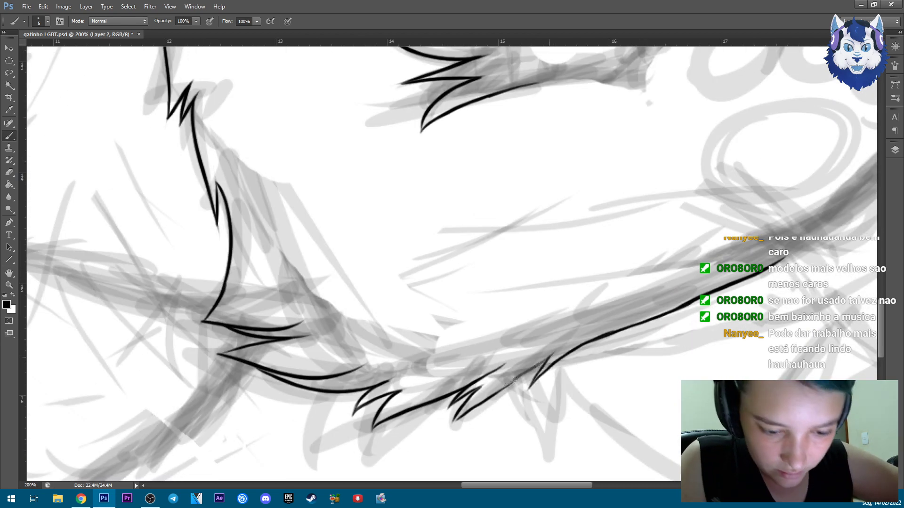
# Undo the small test stroke and ink the left side and tufted top of the raised paw's first toe pad.
pyautogui.hotkey('ctrl', '+')
pyautogui.moveTo(607, 235); pyautogui.dragTo(602, 237)
pyautogui.hotkey('ctrl', 'z')
pyautogui.hscroll(3, 452, 263)
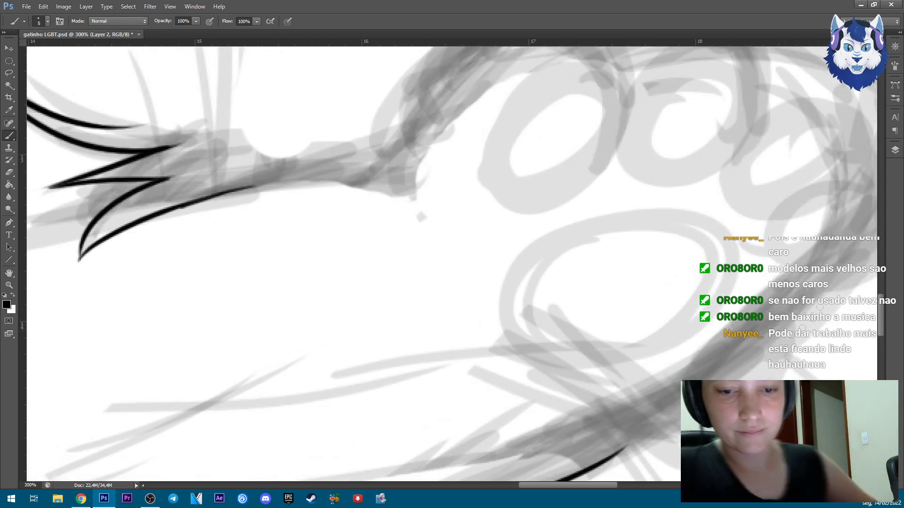
pyautogui.scroll(5, 452, 263)
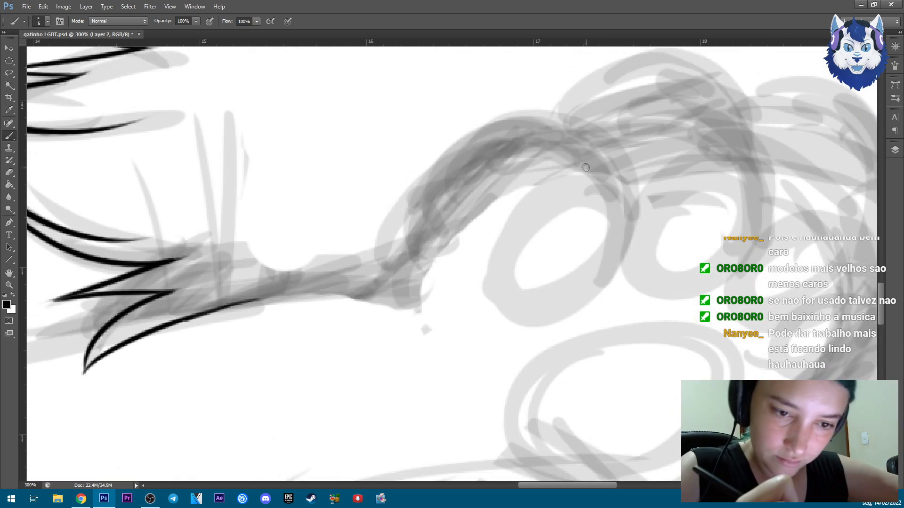
pyautogui.moveTo(547, 195); pyautogui.dragTo(541, 329)
pyautogui.moveTo(588, 169)
pyautogui.mouseDown()
pyautogui.moveTo(626, 195)
pyautogui.moveTo(630, 226)
pyautogui.mouseUp()
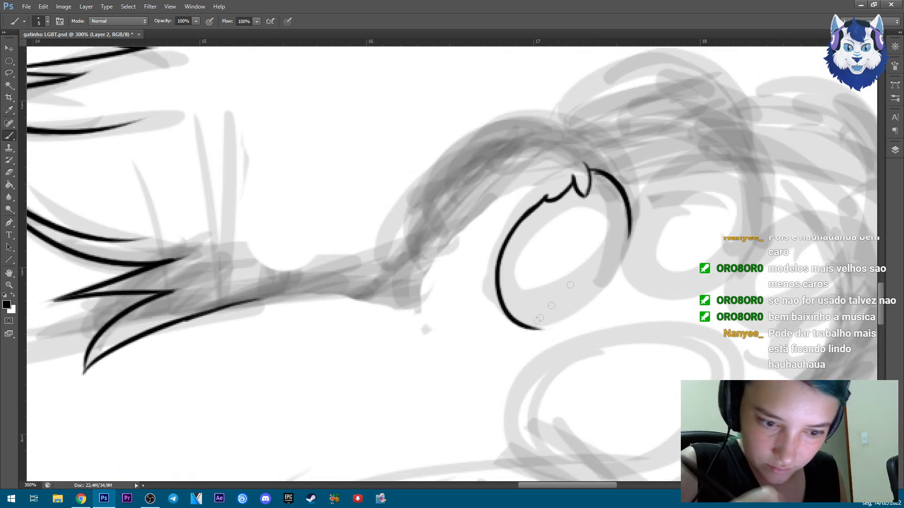
# Close the first toe pad and ink the first toe's rounded contour and the foreleg's upper edge leading to it.
pyautogui.moveTo(557, 325)
pyautogui.mouseDown()
pyautogui.moveTo(614, 271)
pyautogui.moveTo(522, 119)
pyautogui.moveTo(489, 137)
pyautogui.mouseUp()
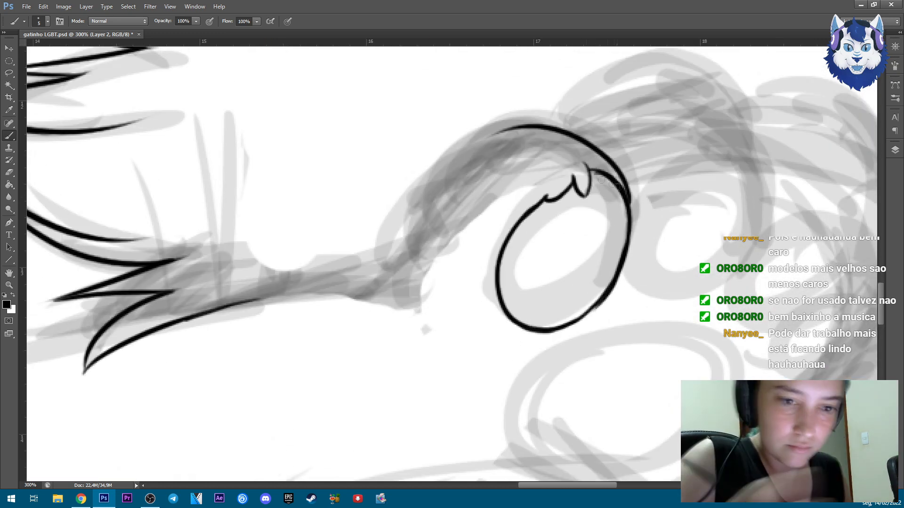
pyautogui.hotkey('ctrl', 'z')
pyautogui.moveTo(631, 209); pyautogui.dragTo(434, 202)
pyautogui.moveTo(464, 155); pyautogui.dragTo(414, 283)
pyautogui.moveTo(226, 306); pyautogui.dragTo(414, 286)
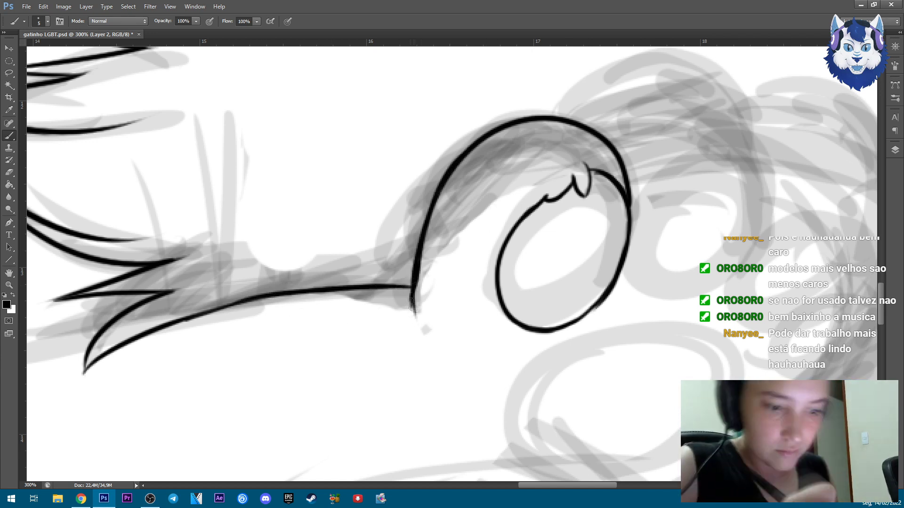
# Erase the small fur notches from the top of the first toe pad to leave a clean oval.
pyautogui.scroll(-3, 414, 284)
pyautogui.scroll(2, 413, 284)
pyautogui.press('e')
pyautogui.moveTo(485, 283)
pyautogui.mouseDown()
pyautogui.moveTo(395, 283)
pyautogui.moveTo(409, 280)
pyautogui.moveTo(350, 302)
pyautogui.moveTo(329, 363)
pyautogui.mouseUp()
# Ink the raised paw's second toe pad as a tilted oval beside the first one.
pyautogui.hotkey('ctrl', '+')
pyautogui.press('b')
pyautogui.moveTo(523, 248)
pyautogui.mouseDown()
pyautogui.moveTo(466, 349)
pyautogui.moveTo(556, 397)
pyautogui.mouseUp()
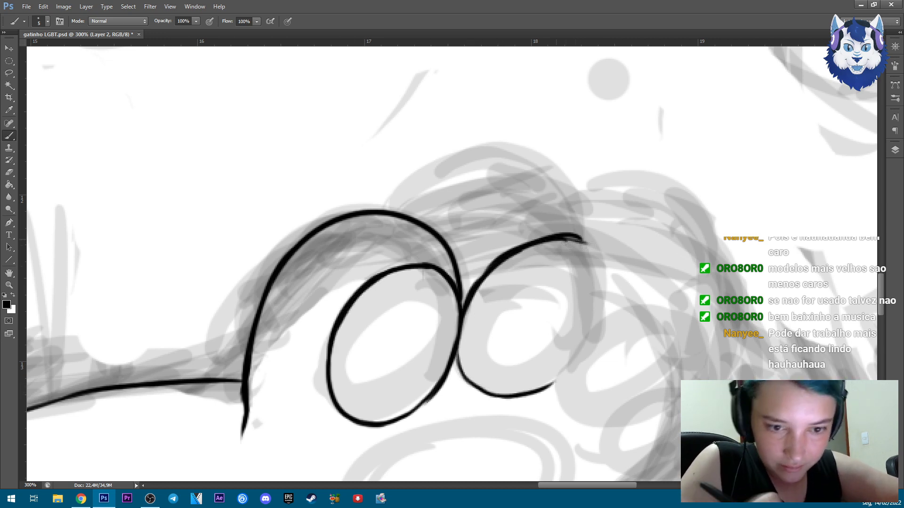
pyautogui.moveTo(565, 237); pyautogui.dragTo(541, 391)
pyautogui.moveTo(545, 244); pyautogui.dragTo(584, 239)
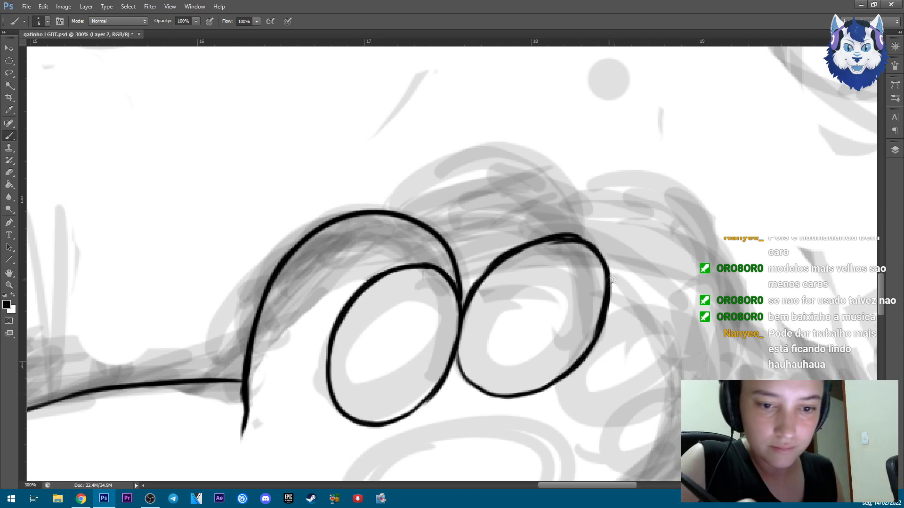
# Ink the rounded outer contours of the raised paw's second and third toes.
pyautogui.moveTo(520, 172)
pyautogui.mouseDown()
pyautogui.moveTo(594, 222)
pyautogui.moveTo(605, 263)
pyautogui.mouseUp()
pyautogui.moveTo(537, 173)
pyautogui.mouseDown()
pyautogui.moveTo(513, 170)
pyautogui.moveTo(403, 215)
pyautogui.mouseUp()
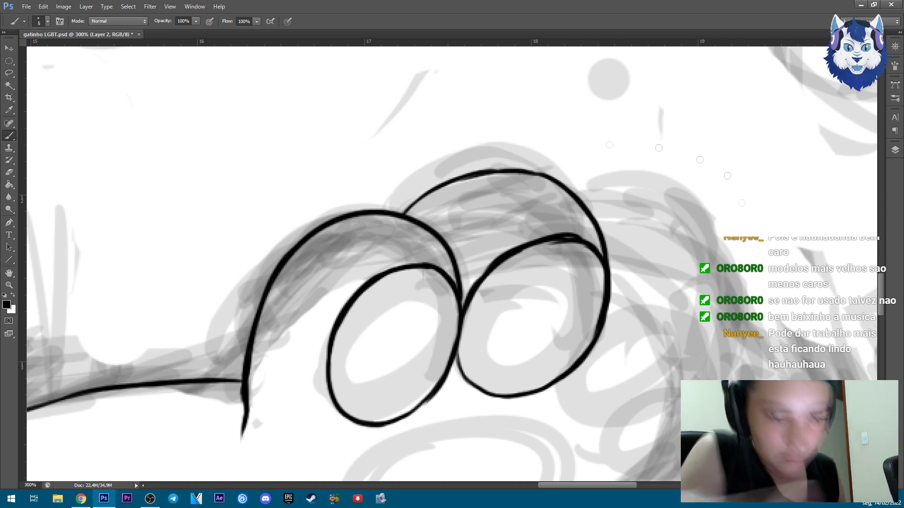
pyautogui.moveTo(586, 200)
pyautogui.mouseDown()
pyautogui.moveTo(713, 282)
pyautogui.moveTo(718, 298)
pyautogui.mouseUp()
# Ink the raised paw's third toe pad as a tilted oval under the third toe's contour.
pyautogui.scroll(-3, 718, 299)
pyautogui.moveTo(604, 221); pyautogui.dragTo(710, 237)
pyautogui.moveTo(626, 207); pyautogui.dragTo(705, 225)
pyautogui.moveTo(567, 277)
pyautogui.mouseDown()
pyautogui.moveTo(572, 329)
pyautogui.moveTo(646, 335)
pyautogui.mouseUp()
pyautogui.moveTo(706, 221)
pyautogui.mouseDown()
pyautogui.moveTo(710, 235)
pyautogui.moveTo(626, 337)
pyautogui.mouseUp()
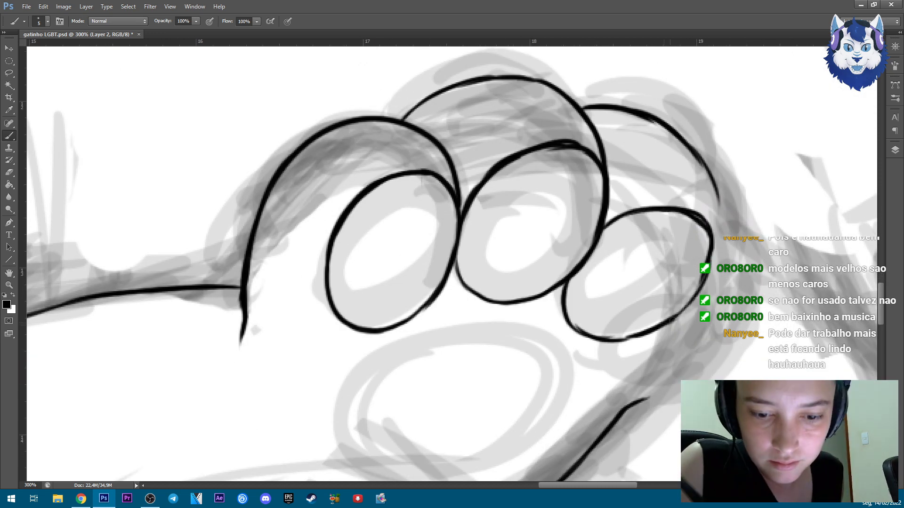
# Refine the edge of the raised paw's third toe pad and extend the third toe's outer contour beside it.
pyautogui.moveTo(703, 275); pyautogui.dragTo(659, 325)
pyautogui.press('e')
pyautogui.moveTo(708, 249)
pyautogui.mouseDown()
pyautogui.moveTo(632, 228)
pyautogui.moveTo(639, 206)
pyautogui.moveTo(706, 221)
pyautogui.mouseUp()
pyautogui.press('b')
pyautogui.moveTo(718, 188)
pyautogui.mouseDown()
pyautogui.moveTo(714, 254)
pyautogui.moveTo(726, 180)
pyautogui.mouseUp()
# Ink the raised paw's small fourth toe pad and its outer contour, joining it to the foreleg's lower line.
pyautogui.moveTo(617, 271); pyautogui.dragTo(703, 316)
pyautogui.moveTo(717, 209)
pyautogui.mouseDown()
pyautogui.moveTo(694, 315)
pyautogui.moveTo(753, 283)
pyautogui.mouseUp()
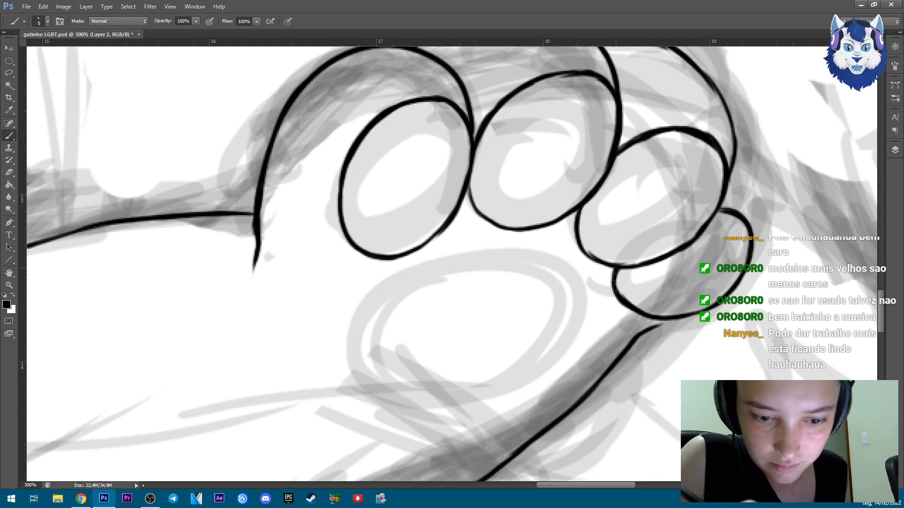
pyautogui.moveTo(614, 266); pyautogui.dragTo(616, 292)
pyautogui.moveTo(729, 167); pyautogui.dragTo(753, 259)
pyautogui.moveTo(689, 313); pyautogui.dragTo(640, 330)
pyautogui.scroll(-4, 744, 158)
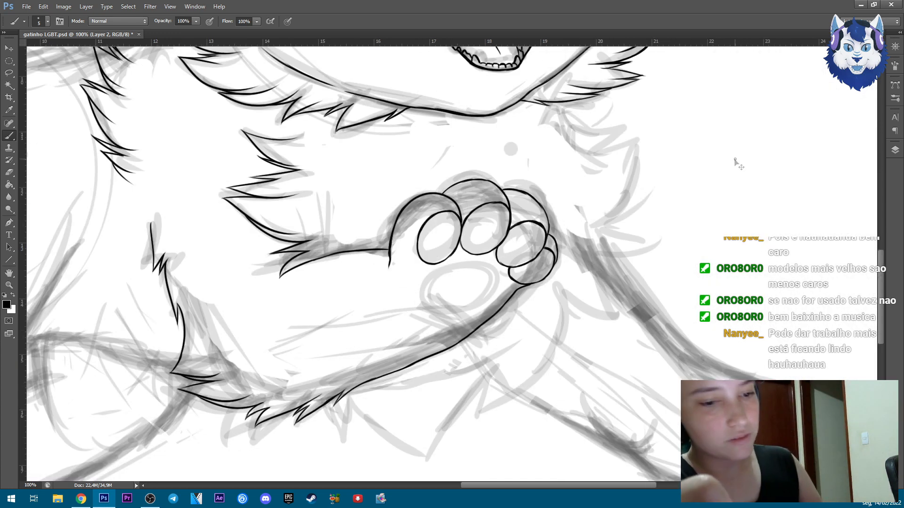
pyautogui.scroll(3, 744, 157)
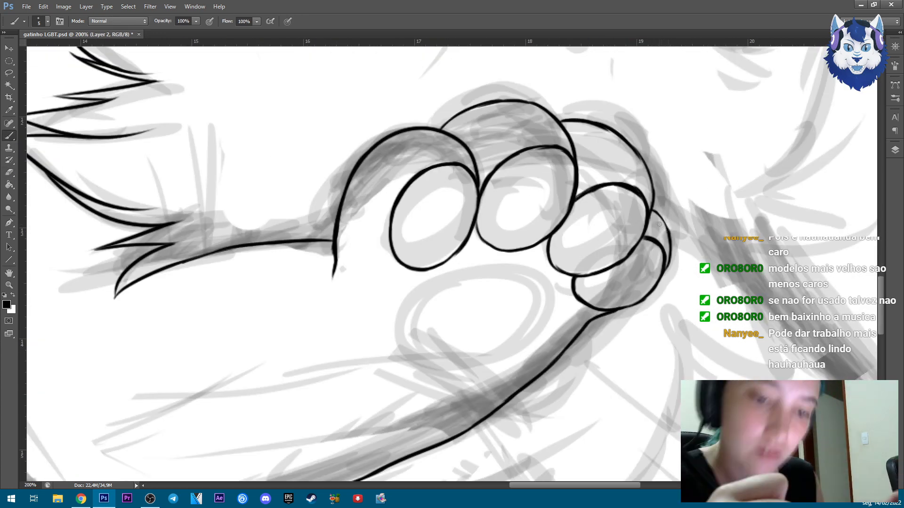
# Ink the raised paw's large central pad as a smooth rounded oval beneath the toe pads.
pyautogui.hotkey('ctrl', '+')
pyautogui.scroll(-3, 647, 207)
pyautogui.moveTo(457, 223)
pyautogui.mouseDown()
pyautogui.moveTo(372, 320)
pyautogui.moveTo(456, 357)
pyautogui.mouseUp()
pyautogui.hotkey('alt', 'Tab')
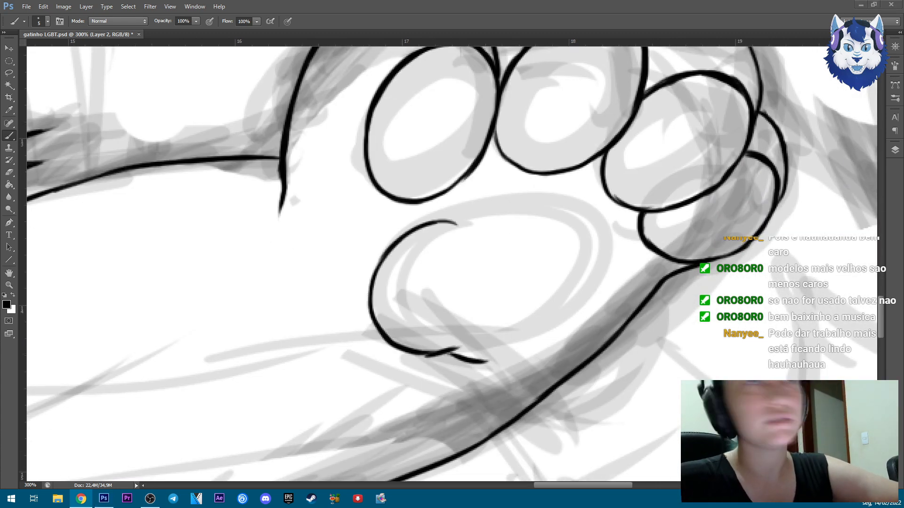
pyautogui.hotkey('alt', 'Tab')
pyautogui.hotkey('alt', 'Tab')
pyautogui.hotkey('ctrl', 'alt', 'z')
pyautogui.hotkey('ctrl', 'alt', 'z')
pyautogui.hotkey('ctrl', 'alt', 'z')
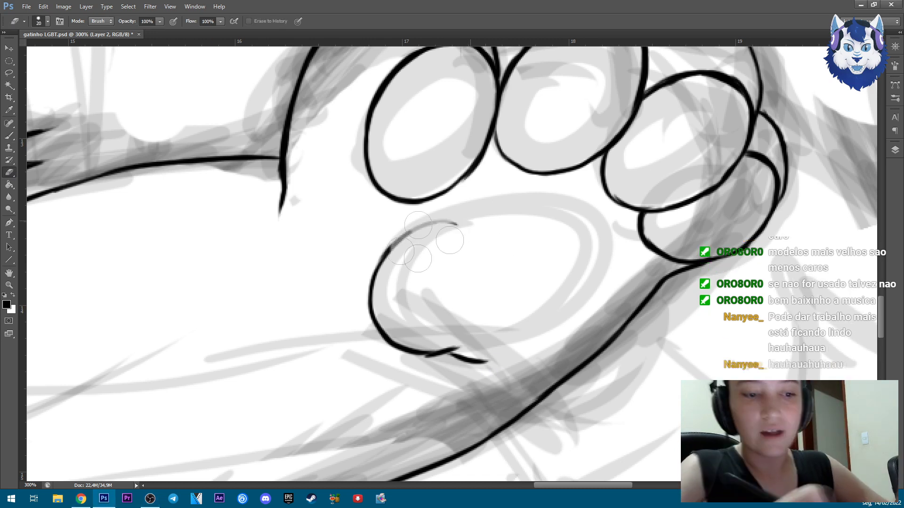
pyautogui.moveTo(530, 197)
pyautogui.mouseDown()
pyautogui.moveTo(396, 325)
pyautogui.moveTo(527, 377)
pyautogui.moveTo(561, 362)
pyautogui.mouseUp()
pyautogui.moveTo(510, 191)
pyautogui.mouseDown()
pyautogui.moveTo(557, 200)
pyautogui.moveTo(586, 335)
pyautogui.mouseUp()
pyautogui.hotkey('ctrl', '-')
pyautogui.hotkey('ctrl', '-')
pyautogui.hotkey('ctrl', '-')
pyautogui.hotkey('ctrl', '-')
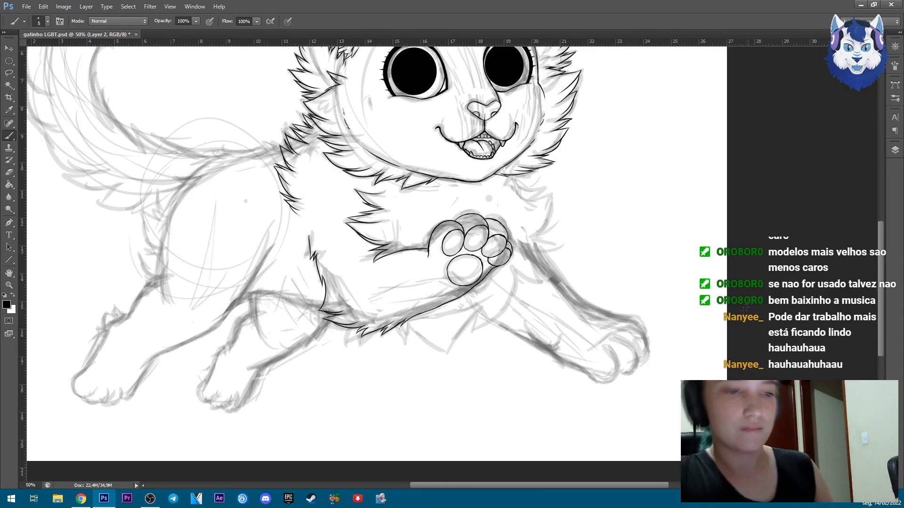
# Ink the pointed chest fur below the raised foreleg, with jagged tufts and a curved edge rising beside the paw.
pyautogui.scroll(3, 394, 379)
pyautogui.moveTo(415, 191); pyautogui.dragTo(457, 248)
pyautogui.moveTo(469, 177)
pyautogui.mouseDown()
pyautogui.moveTo(494, 230)
pyautogui.moveTo(617, 298)
pyautogui.moveTo(671, 220)
pyautogui.mouseUp()
pyautogui.moveTo(671, 220); pyautogui.dragTo(567, 391)
pyautogui.moveTo(595, 346); pyautogui.dragTo(565, 392)
pyautogui.moveTo(668, 241)
pyautogui.mouseDown()
pyautogui.moveTo(632, 351)
pyautogui.moveTo(683, 271)
pyautogui.moveTo(553, 351)
pyautogui.mouseUp()
pyautogui.moveTo(687, 164)
pyautogui.mouseDown()
pyautogui.moveTo(696, 264)
pyautogui.moveTo(731, 226)
pyautogui.mouseUp()
pyautogui.moveTo(688, 198)
pyautogui.mouseDown()
pyautogui.moveTo(669, 313)
pyautogui.moveTo(570, 396)
pyautogui.mouseUp()
pyautogui.moveTo(669, 245)
pyautogui.mouseDown()
pyautogui.moveTo(577, 372)
pyautogui.moveTo(528, 415)
pyautogui.mouseUp()
pyautogui.moveTo(558, 360); pyautogui.dragTo(545, 400)
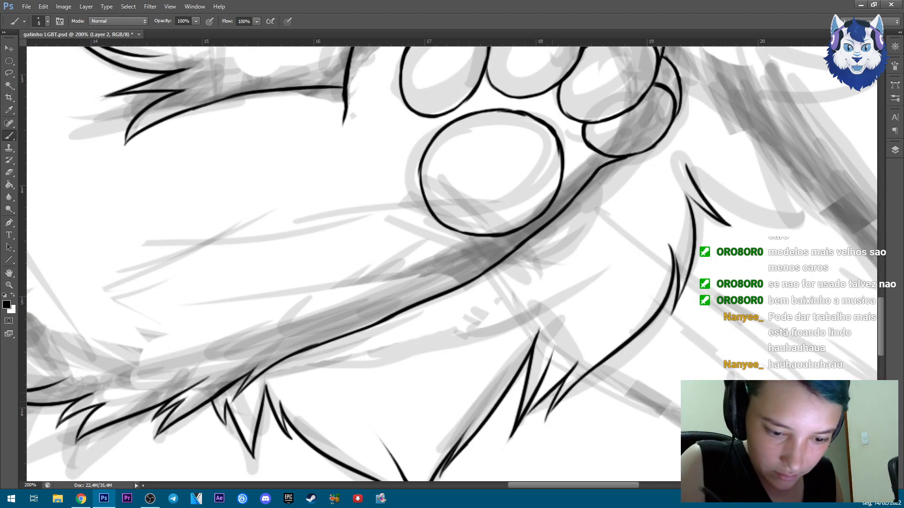
# Ink sharp chest fur tufts just outside the raised paw, where the extended foreleg begins.
pyautogui.moveTo(606, 403)
pyautogui.mouseDown()
pyautogui.moveTo(542, 301)
pyautogui.moveTo(607, 330)
pyautogui.mouseUp()
pyautogui.hotkey('ctrl', 'alt', 'z')
pyautogui.hotkey('ctrl', 'alt', 'z')
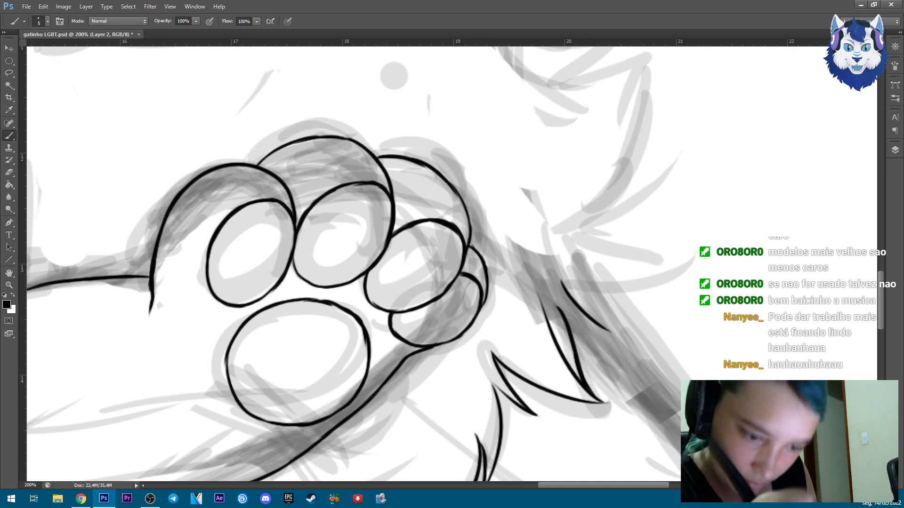
pyautogui.moveTo(732, 207); pyautogui.dragTo(676, 329)
pyautogui.moveTo(598, 177)
pyautogui.mouseDown()
pyautogui.moveTo(499, 353)
pyautogui.moveTo(607, 278)
pyautogui.mouseUp()
pyautogui.hotkey('ctrl', 'alt', 'z')
# Ink the fur spikes and long curved strand along the chest's outer edge above the extended foreleg.
pyautogui.moveTo(523, 353)
pyautogui.mouseDown()
pyautogui.moveTo(609, 273)
pyautogui.moveTo(594, 337)
pyautogui.mouseUp()
pyautogui.moveTo(506, 405); pyautogui.dragTo(640, 382)
pyautogui.moveTo(513, 360); pyautogui.dragTo(640, 383)
pyautogui.moveTo(532, 365)
pyautogui.mouseDown()
pyautogui.moveTo(601, 365)
pyautogui.moveTo(546, 360)
pyautogui.mouseUp()
pyautogui.press('e')
pyautogui.press('b')
pyautogui.moveTo(588, 156); pyautogui.dragTo(649, 286)
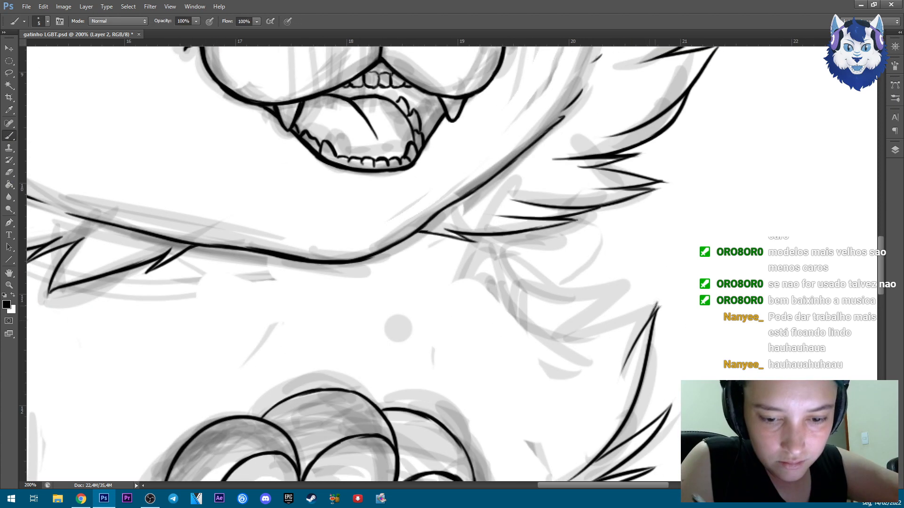
# Ink pointed fur tufts linking the chest's outer edge to the cheek fur under the jaw.
pyautogui.moveTo(522, 282)
pyautogui.mouseDown()
pyautogui.moveTo(641, 285)
pyautogui.moveTo(628, 285)
pyautogui.mouseUp()
pyautogui.moveTo(626, 206); pyautogui.dragTo(546, 259)
pyautogui.moveTo(621, 221); pyautogui.dragTo(561, 277)
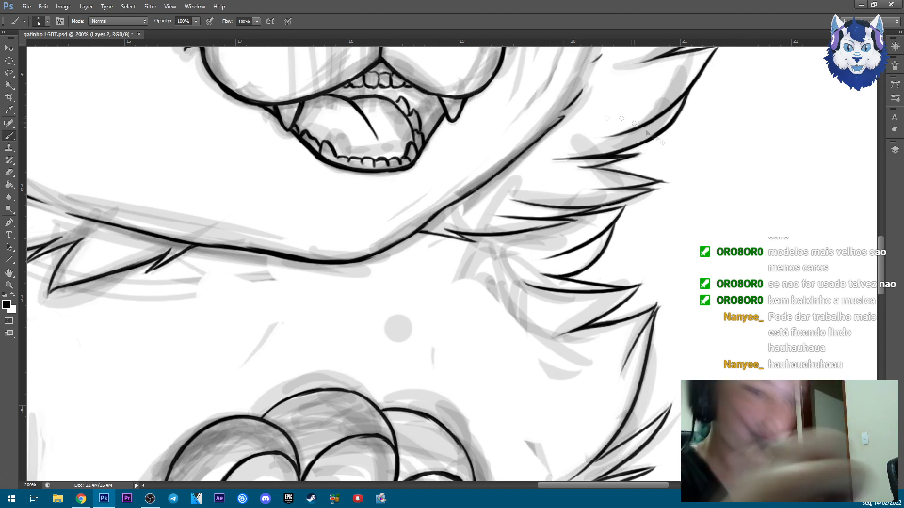
pyautogui.hotkey('ctrl', '0')
pyautogui.hotkey('ctrl', '+')
pyautogui.hotkey('ctrl', '+')
pyautogui.hotkey('ctrl', '+')
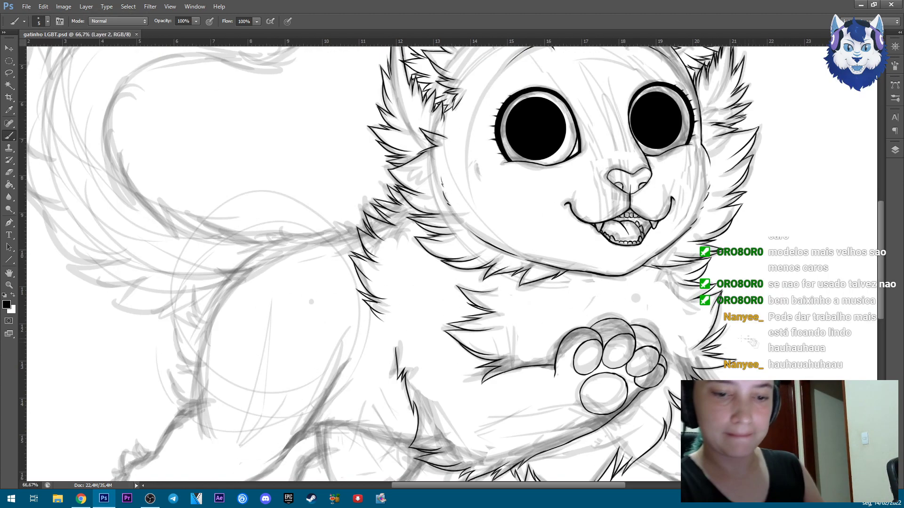
# Ink the extended foreleg's lower contour from the chest fur down to the paw, replacing the first stroke.
pyautogui.scroll(3, 751, 340)
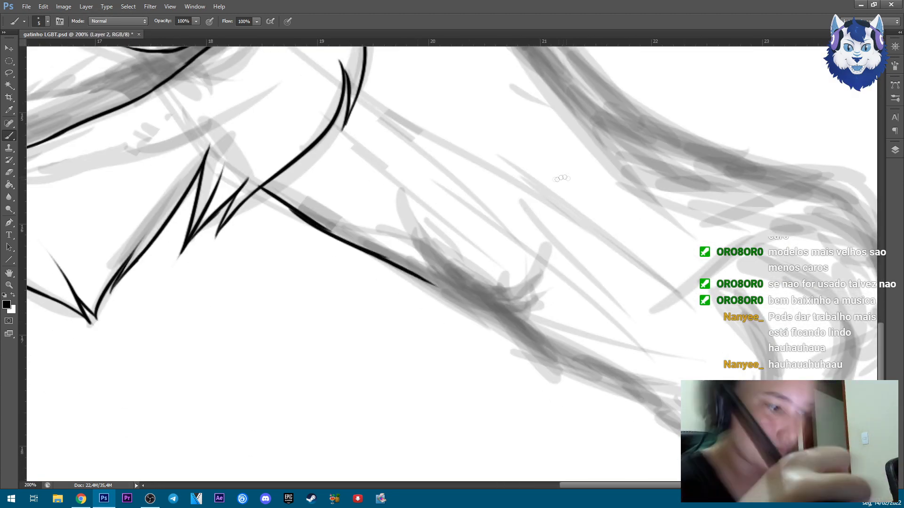
pyautogui.hotkey('ctrl', 'z')
pyautogui.moveTo(264, 194)
pyautogui.mouseDown()
pyautogui.moveTo(433, 284)
pyautogui.moveTo(528, 352)
pyautogui.mouseUp()
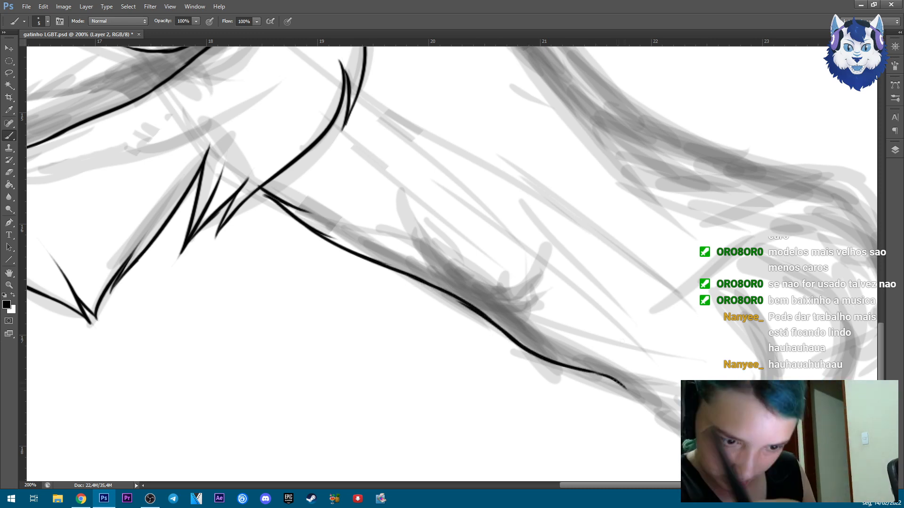
# Ink the first two rounded toes of the extended forepaw, including their double-lined undersides.
pyautogui.moveTo(725, 288); pyautogui.dragTo(783, 340)
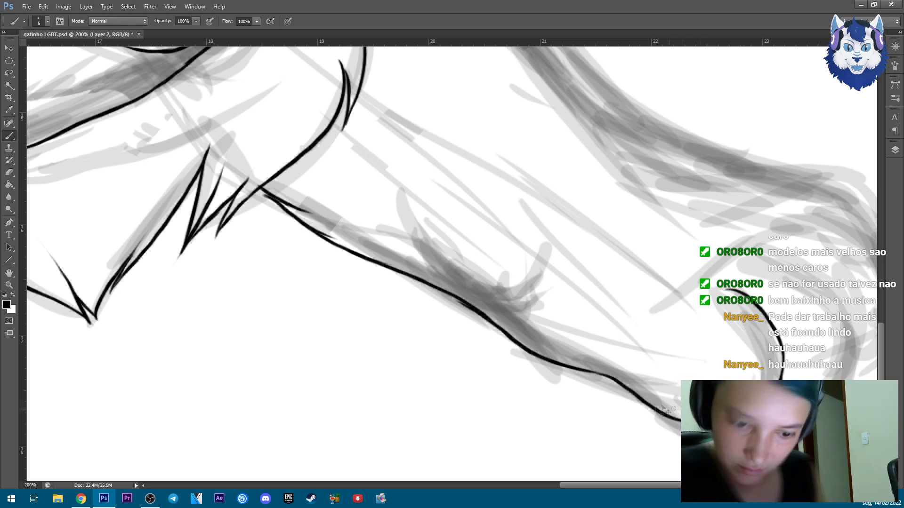
pyautogui.moveTo(807, 399)
pyautogui.mouseDown()
pyautogui.moveTo(630, 387)
pyautogui.moveTo(673, 369)
pyautogui.mouseUp()
pyautogui.moveTo(576, 239)
pyautogui.mouseDown()
pyautogui.moveTo(659, 269)
pyautogui.moveTo(676, 308)
pyautogui.mouseUp()
pyautogui.moveTo(598, 401); pyautogui.dragTo(671, 382)
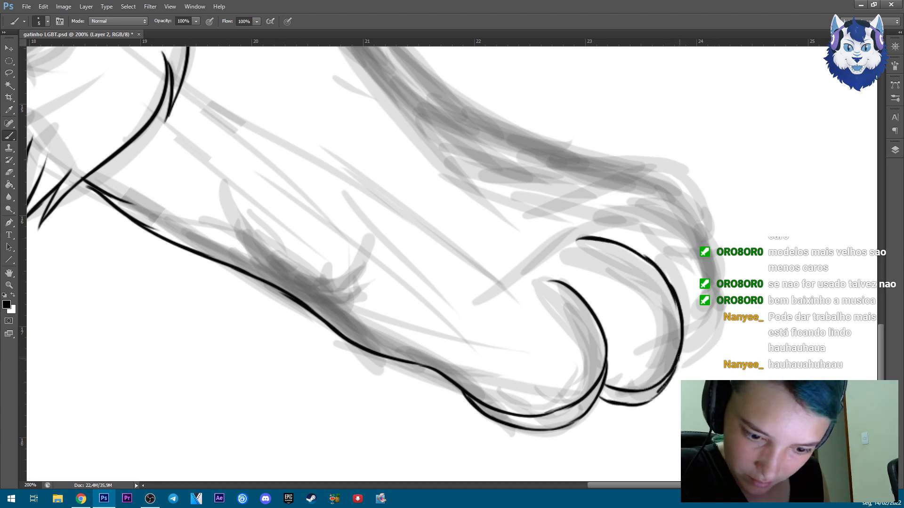
# Ink the extended forepaw's third toe and the paw's upper contour curving around its outermost toe.
pyautogui.moveTo(595, 208)
pyautogui.mouseDown()
pyautogui.moveTo(604, 204)
pyautogui.moveTo(710, 276)
pyautogui.mouseUp()
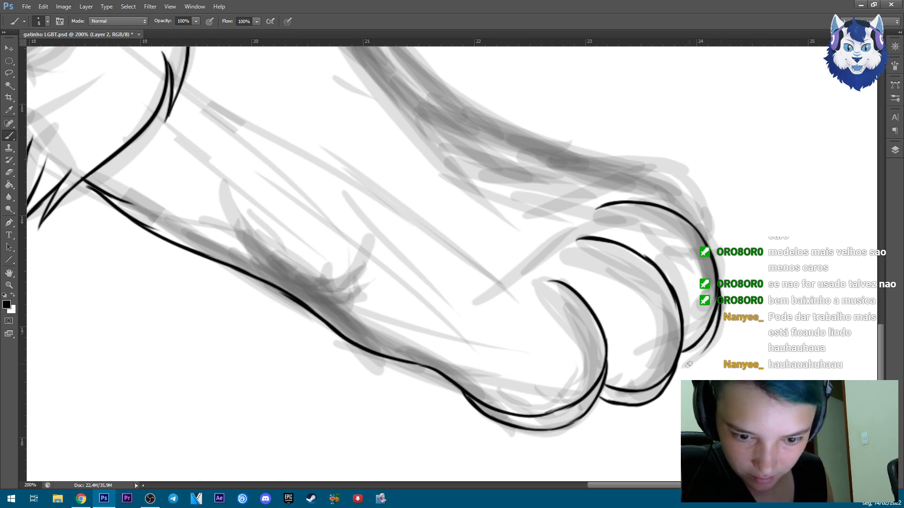
pyautogui.moveTo(485, 125)
pyautogui.mouseDown()
pyautogui.moveTo(626, 153)
pyautogui.moveTo(683, 171)
pyautogui.moveTo(701, 191)
pyautogui.mouseUp()
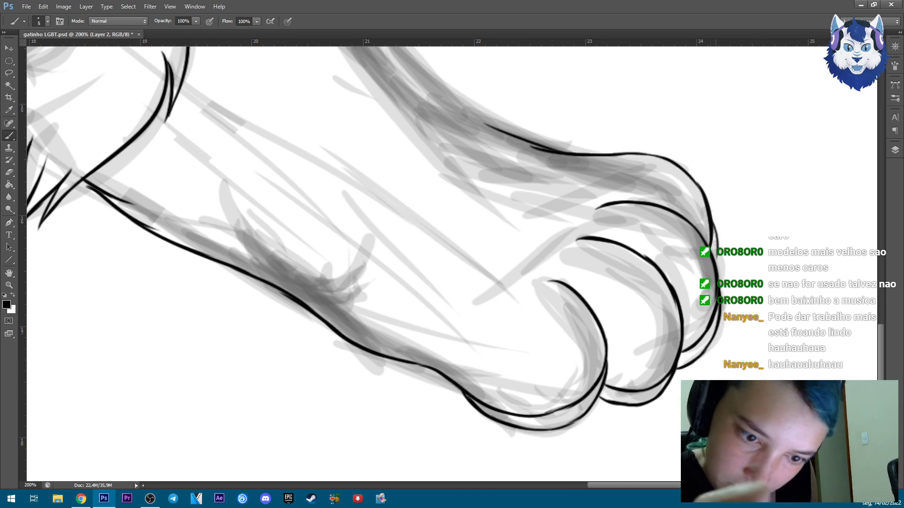
pyautogui.hotkey('ctrl', '-')
pyautogui.hotkey('ctrl', '-')
pyautogui.hotkey('ctrl', '-')
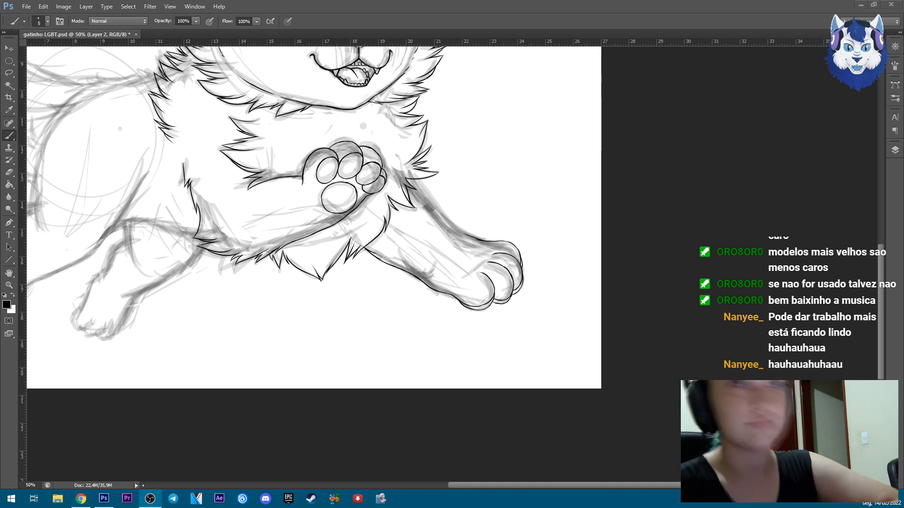
# Clean up and redraw the lower inner lines of the extended forepaw's first two toes.
pyautogui.scroll(4, 489, 287)
pyautogui.press('e')
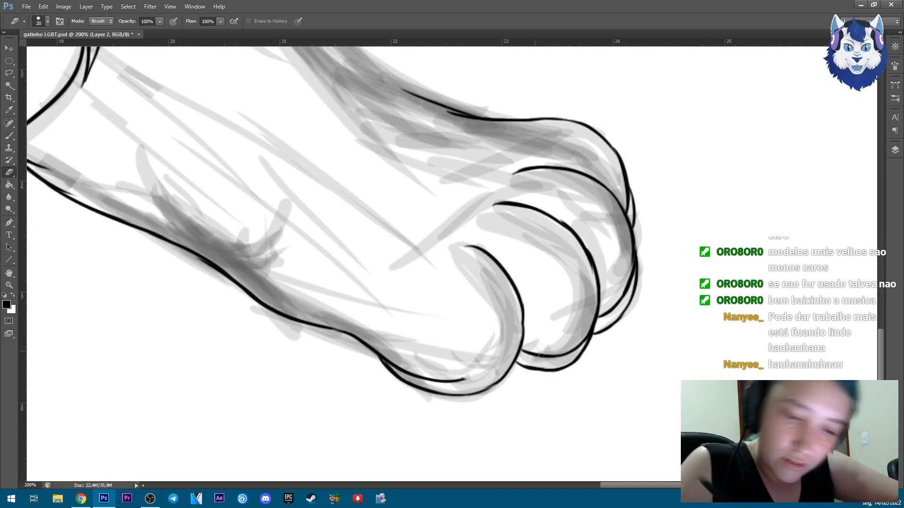
pyautogui.press('b')
pyautogui.moveTo(455, 384); pyautogui.dragTo(513, 358)
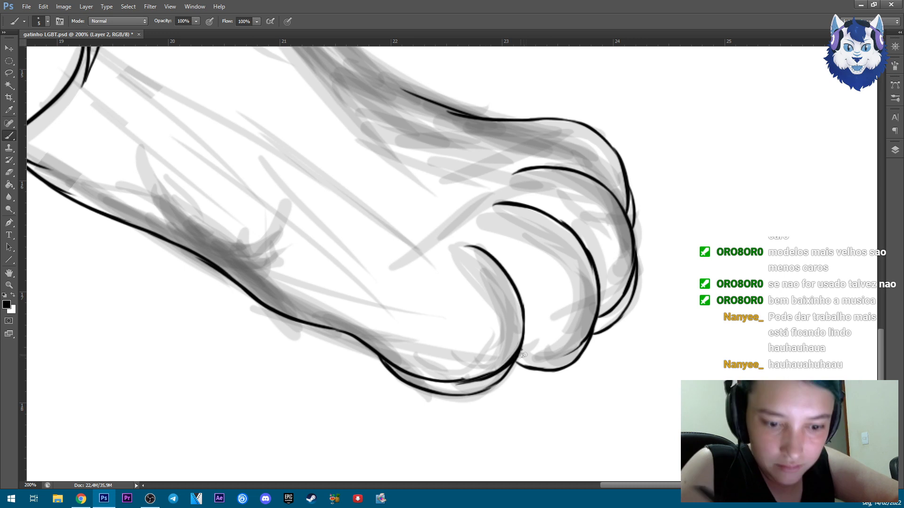
pyautogui.hotkey('ctrl', 'z')
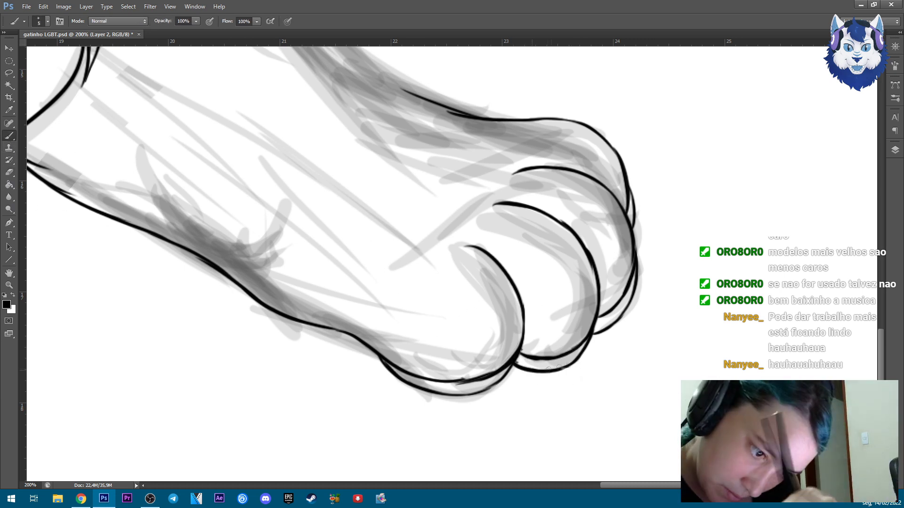
pyautogui.press('e')
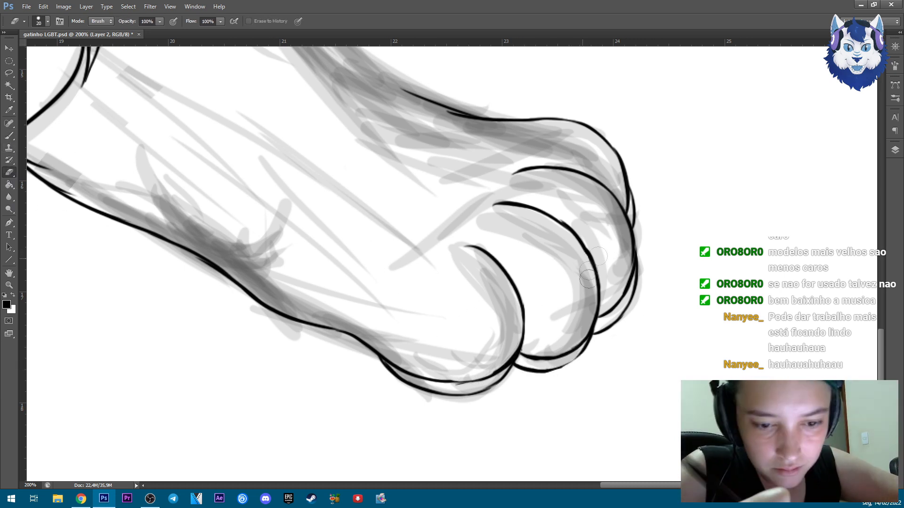
pyautogui.press('b')
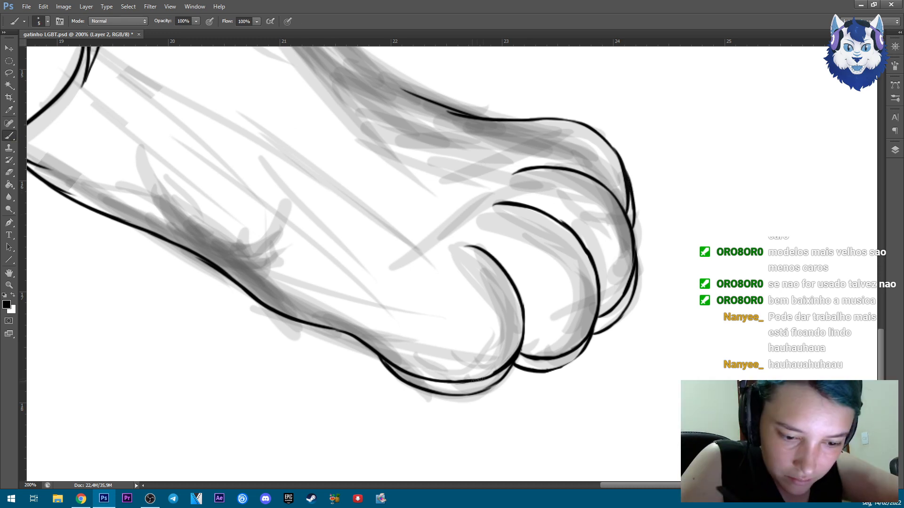
# Ink the curved wrist pad with a small fur tip on the extended foreleg's lower side.
pyautogui.moveTo(578, 358); pyautogui.dragTo(742, 426)
pyautogui.moveTo(365, 309); pyautogui.dragTo(438, 293)
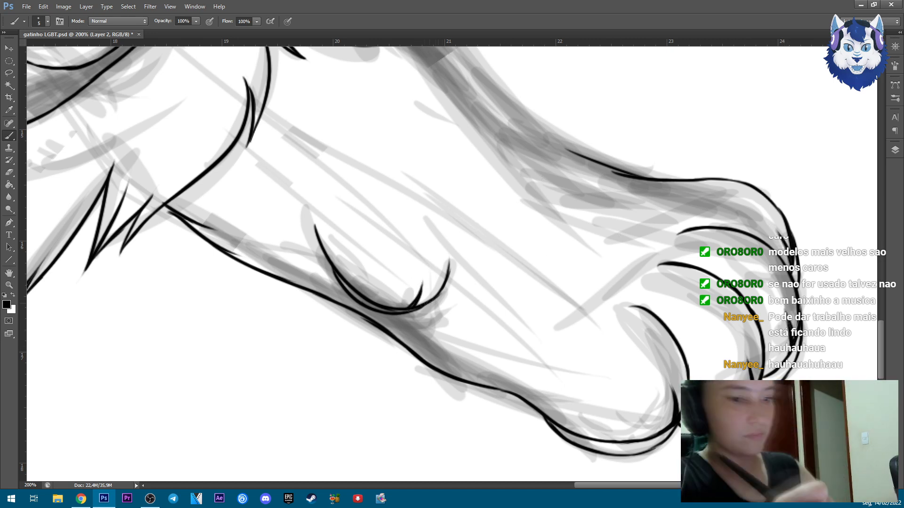
pyautogui.scroll(-3, 516, 205)
pyautogui.scroll(2, 574, 204)
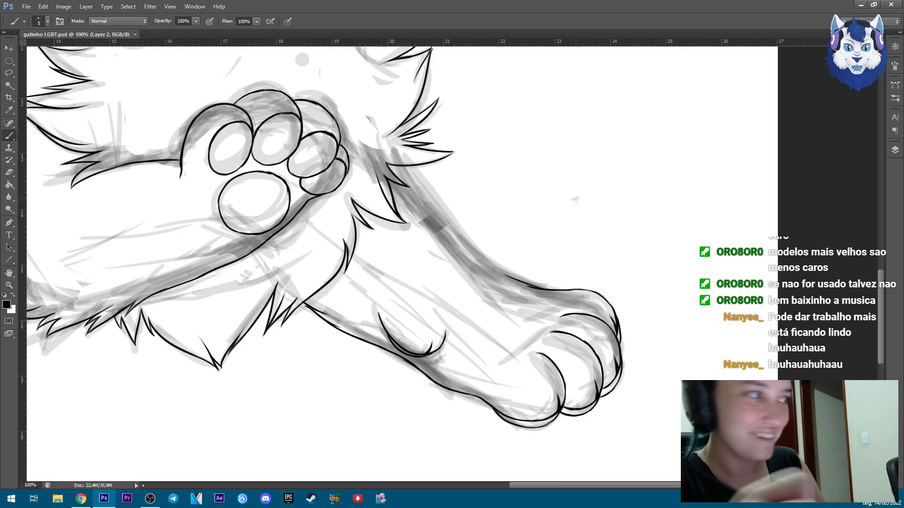
# Ink the extended foreleg's upper contour from the chest fur down to the paw's existing line.
pyautogui.hotkey('ctrl', '+')
pyautogui.moveTo(346, 69)
pyautogui.mouseDown()
pyautogui.moveTo(560, 284)
pyautogui.moveTo(351, 72)
pyautogui.mouseUp()
pyautogui.press('e')
pyautogui.press('b')
pyautogui.moveTo(384, 112)
pyautogui.mouseDown()
pyautogui.moveTo(351, 72)
pyautogui.moveTo(509, 246)
pyautogui.moveTo(584, 294)
pyautogui.mouseUp()
# Erase stray overlaps along the extended foreleg's upper contour so it joins the paw in one clean line.
pyautogui.press('e')
pyautogui.moveTo(452, 189)
pyautogui.mouseDown()
pyautogui.moveTo(480, 201)
pyautogui.moveTo(502, 228)
pyautogui.mouseUp()
pyautogui.press('b')
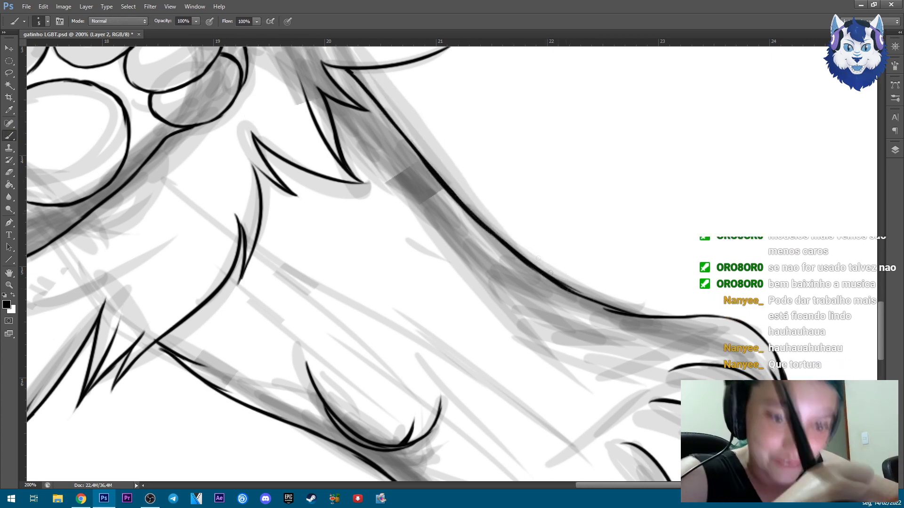
pyautogui.press('e')
pyautogui.moveTo(579, 278)
pyautogui.mouseDown()
pyautogui.moveTo(649, 327)
pyautogui.moveTo(616, 311)
pyautogui.mouseUp()
pyautogui.press('b')
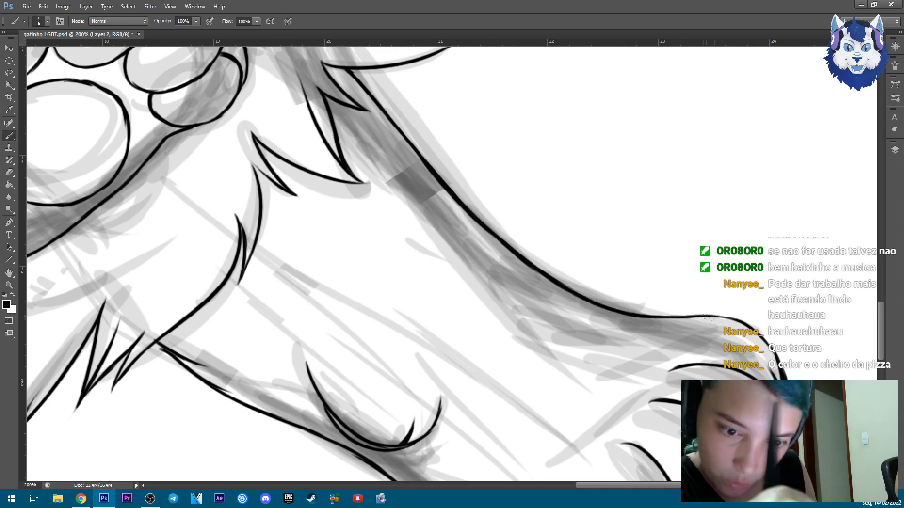
# Save the drawing with the whole canvas in view.
pyautogui.hotkey('ctrl', '0')
pyautogui.click(26, 6)
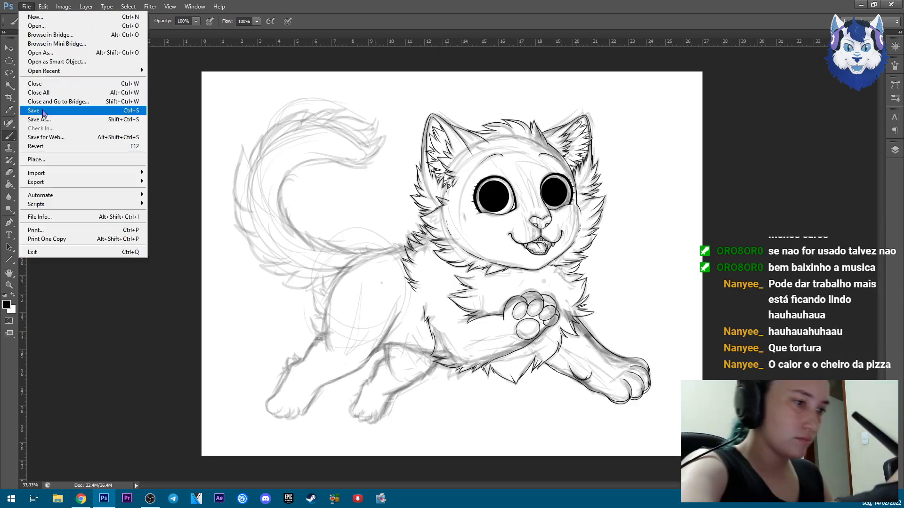
pyautogui.click(38, 110)
# Erase the start of the extended foreleg's lower line near the chest fur and redraw that section.
pyautogui.hotkey('ctrl', '1')
pyautogui.moveTo(540, 311); pyautogui.dragTo(377, 136)
pyautogui.hotkey('ctrl', '+')
pyautogui.moveTo(649, 321); pyautogui.dragTo(522, 176)
pyautogui.press('e')
pyautogui.moveTo(501, 322); pyautogui.dragTo(455, 287)
pyautogui.press('b')
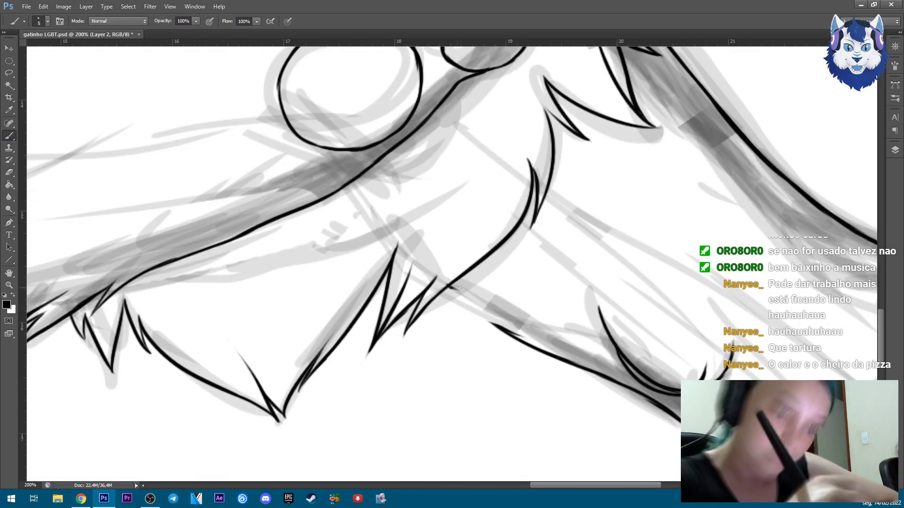
pyautogui.press('e')
pyautogui.moveTo(542, 346); pyautogui.dragTo(443, 294)
pyautogui.press('b')
pyautogui.moveTo(497, 327)
pyautogui.mouseDown()
pyautogui.moveTo(456, 305)
pyautogui.moveTo(482, 324)
pyautogui.moveTo(560, 347)
pyautogui.mouseUp()
# Toggle a layer's visibility off and back on to review the line art.
pyautogui.hotkey('ctrl', '-')
pyautogui.hotkey('ctrl', '-')
pyautogui.press('F7')
pyautogui.click(787, 211)
pyautogui.hotkey('ctrl', '-')
pyautogui.click(787, 212)
pyautogui.press('F7')
# Add short curved crease strokes inside the raised paw's toes, above the toe pads.
pyautogui.hotkey('ctrl', '+')
pyautogui.hotkey('ctrl', '+')
pyautogui.hotkey('ctrl', '+')
pyautogui.hotkey('ctrl', '+')
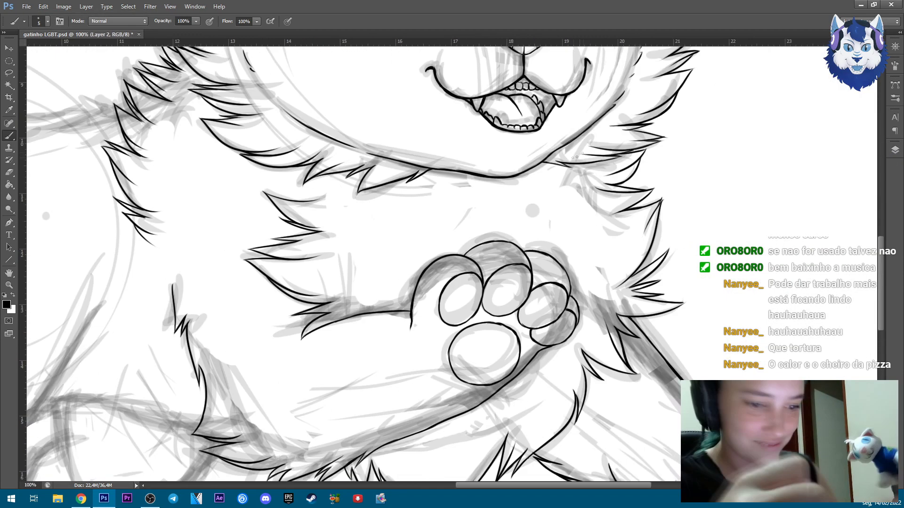
pyautogui.hotkey('ctrl', '+')
pyautogui.moveTo(489, 267); pyautogui.dragTo(494, 284)
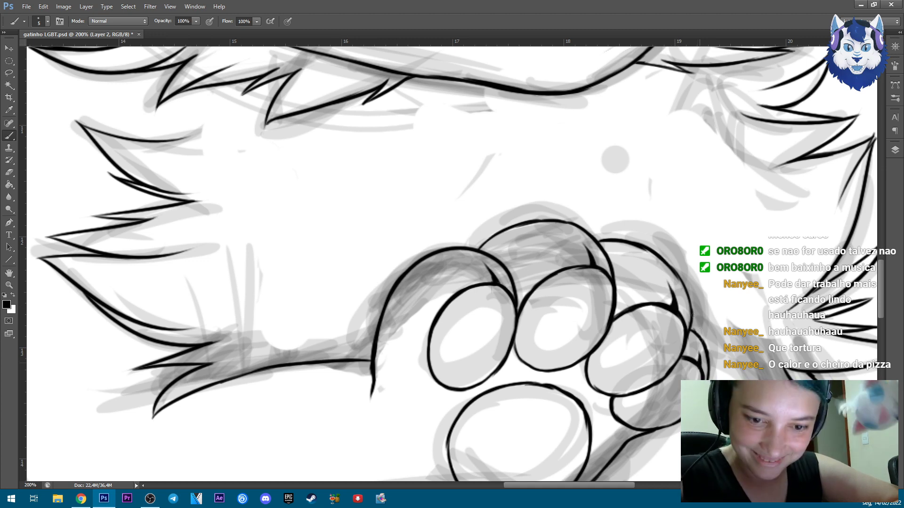
pyautogui.hotkey('ctrl', '-')
pyautogui.hotkey('ctrl', '-')
pyautogui.hotkey('ctrl', '-')
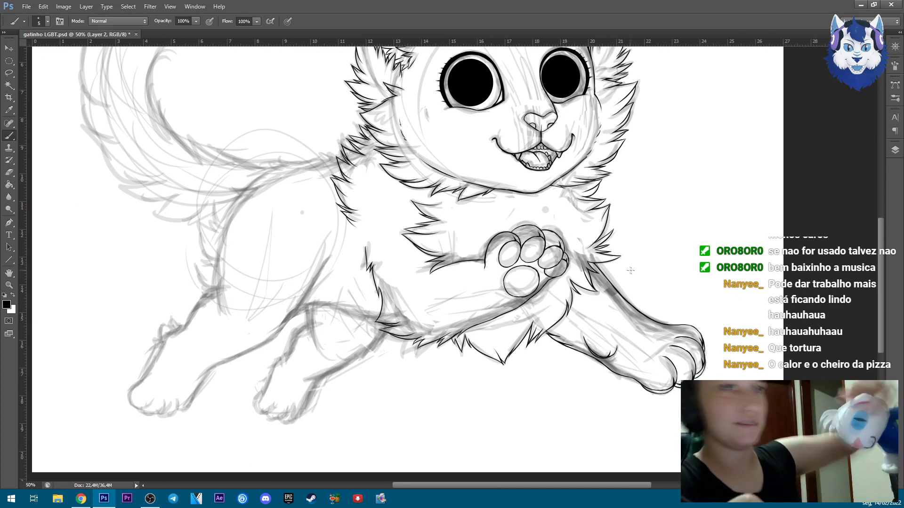
# Ink the belly line with small fur notches from the raised foreleg's elbow fur back to the hind thigh.
pyautogui.hotkey('ctrl', '+')
pyautogui.hotkey('ctrl', '+')
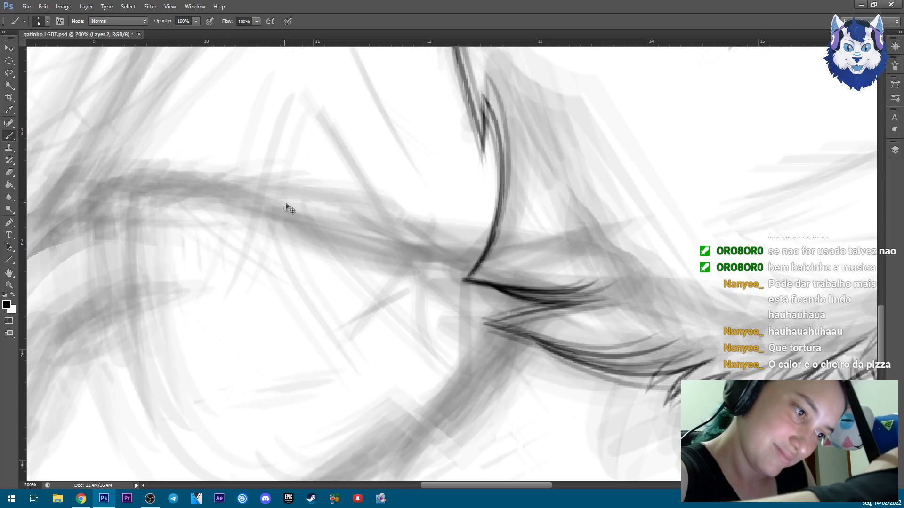
pyautogui.hotkey('ctrl', '+')
pyautogui.moveTo(275, 229)
pyautogui.mouseDown()
pyautogui.moveTo(437, 268)
pyautogui.moveTo(478, 294)
pyautogui.moveTo(565, 316)
pyautogui.moveTo(546, 321)
pyautogui.mouseUp()
pyautogui.moveTo(538, 283); pyautogui.dragTo(612, 275)
pyautogui.moveTo(158, 191); pyautogui.dragTo(301, 194)
pyautogui.moveTo(162, 190); pyautogui.dragTo(372, 203)
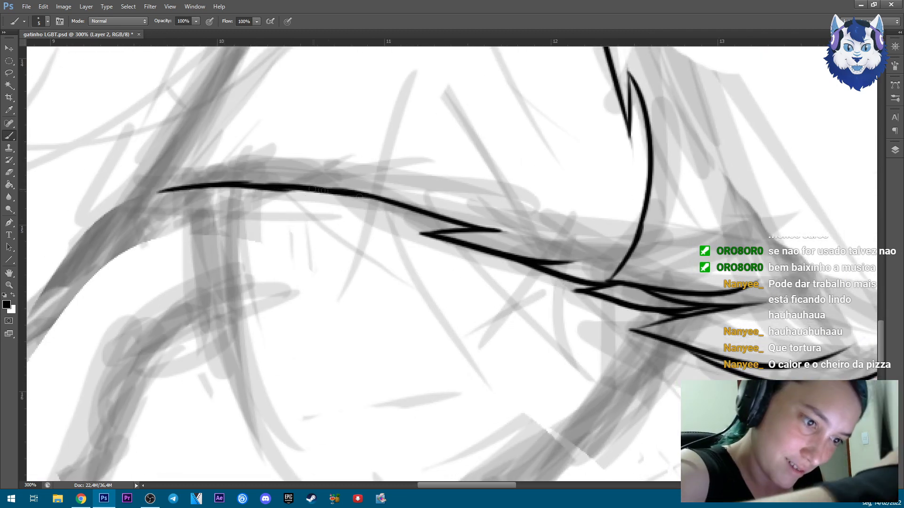
pyautogui.hotkey('ctrl', '-')
pyautogui.hotkey('ctrl', '-')
pyautogui.hotkey('ctrl', '-')
pyautogui.hotkey('ctrl', '-')
pyautogui.hotkey('ctrl', '+')
pyautogui.hotkey('ctrl', '+')
pyautogui.hotkey('ctrl', '+')
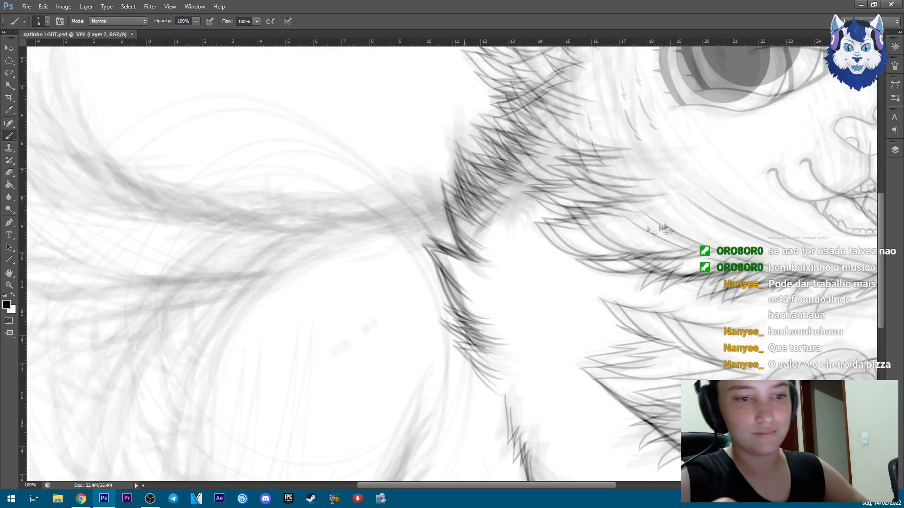
# Ink the cat's back line with small pointed fur tufts from the neck mane towards the tail base.
pyautogui.moveTo(290, 207); pyautogui.dragTo(334, 218)
pyautogui.moveTo(353, 181); pyautogui.dragTo(400, 214)
pyautogui.moveTo(414, 162); pyautogui.dragTo(466, 193)
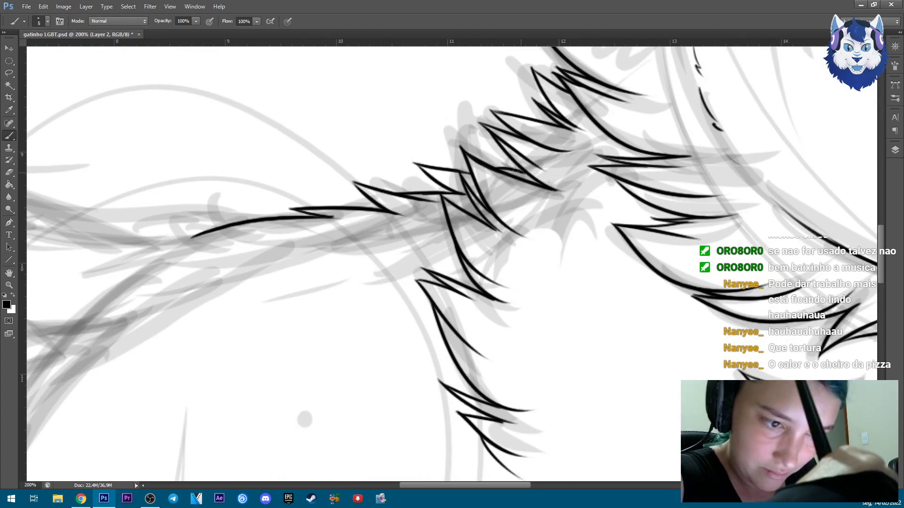
pyautogui.moveTo(430, 385); pyautogui.dragTo(649, 207)
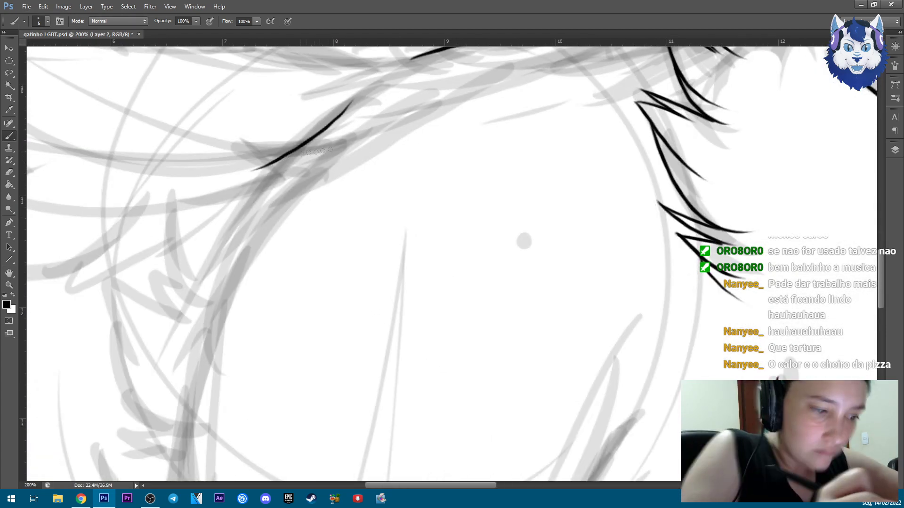
# Ink jagged fur tufts down the rear edge of the near hind thigh, starting below the tail base.
pyautogui.moveTo(323, 126); pyautogui.dragTo(197, 275)
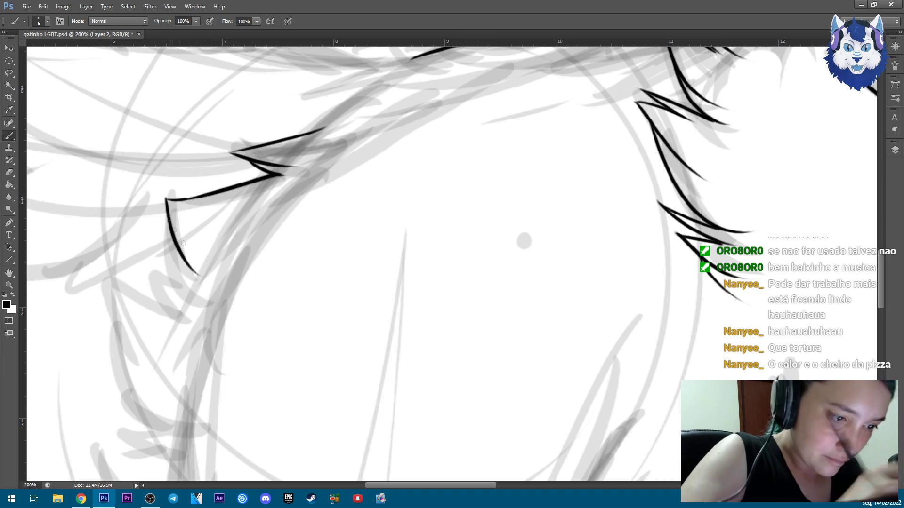
pyautogui.moveTo(166, 201); pyautogui.dragTo(210, 306)
pyautogui.moveTo(105, 280); pyautogui.dragTo(158, 388)
pyautogui.moveTo(114, 323)
pyautogui.mouseDown()
pyautogui.moveTo(184, 433)
pyautogui.moveTo(271, 252)
pyautogui.mouseUp()
pyautogui.moveTo(194, 240); pyautogui.dragTo(273, 288)
pyautogui.moveTo(205, 274); pyautogui.dragTo(274, 286)
pyautogui.moveTo(196, 309); pyautogui.dragTo(271, 360)
pyautogui.press('h')
pyautogui.moveTo(271, 360)
pyautogui.mouseDown()
pyautogui.moveTo(357, 292)
pyautogui.moveTo(415, 264)
pyautogui.moveTo(443, 228)
pyautogui.moveTo(498, 103)
pyautogui.mouseUp()
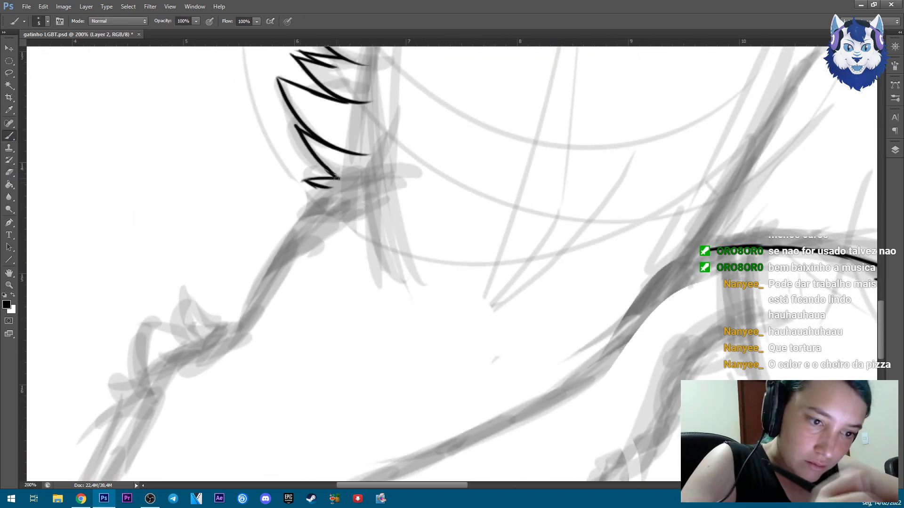
# Ink the near hind leg's rear edge with spiky hock fur down to the top of the paw, redoing the last stroke.
pyautogui.moveTo(312, 200)
pyautogui.mouseDown()
pyautogui.moveTo(243, 312)
pyautogui.moveTo(211, 324)
pyautogui.mouseUp()
pyautogui.moveTo(171, 300); pyautogui.dragTo(186, 353)
pyautogui.moveTo(150, 313); pyautogui.dragTo(131, 405)
pyautogui.moveTo(329, 330); pyautogui.dragTo(421, 98)
pyautogui.moveTo(222, 153)
pyautogui.mouseDown()
pyautogui.moveTo(220, 203)
pyautogui.moveTo(140, 331)
pyautogui.mouseUp()
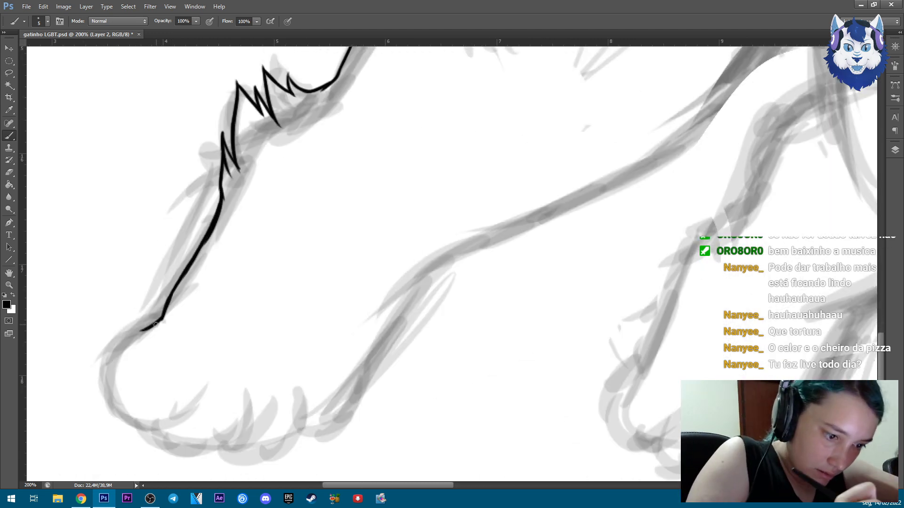
pyautogui.hotkey('ctrl', 'z')
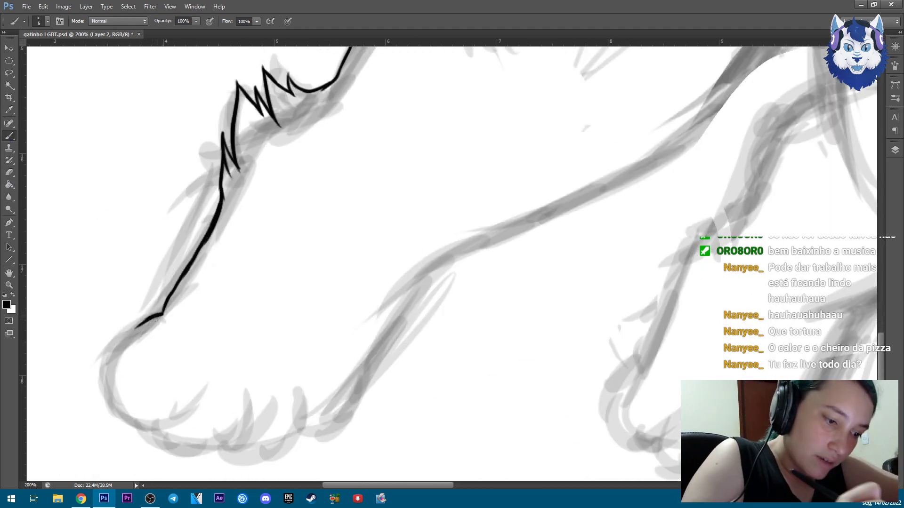
pyautogui.hotkey('ctrl', '+')
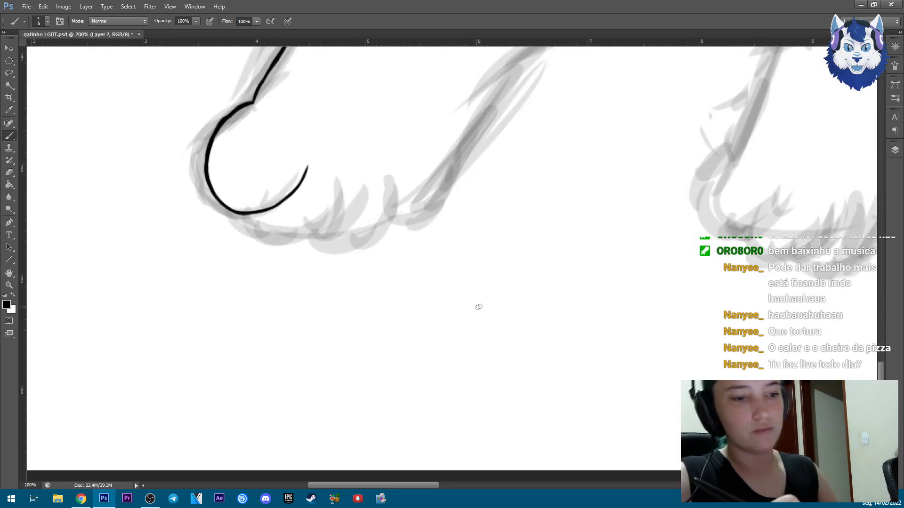
# Ink the near hind paw's rounded toes and the front edge of the lower leg above them.
pyautogui.moveTo(230, 262)
pyautogui.mouseDown()
pyautogui.moveTo(268, 296)
pyautogui.moveTo(390, 247)
pyautogui.moveTo(401, 216)
pyautogui.mouseUp()
pyautogui.moveTo(330, 300)
pyautogui.mouseDown()
pyautogui.moveTo(444, 277)
pyautogui.moveTo(468, 216)
pyautogui.mouseUp()
pyautogui.moveTo(596, 251); pyautogui.dragTo(544, 377)
pyautogui.moveTo(395, 408); pyautogui.dragTo(411, 411)
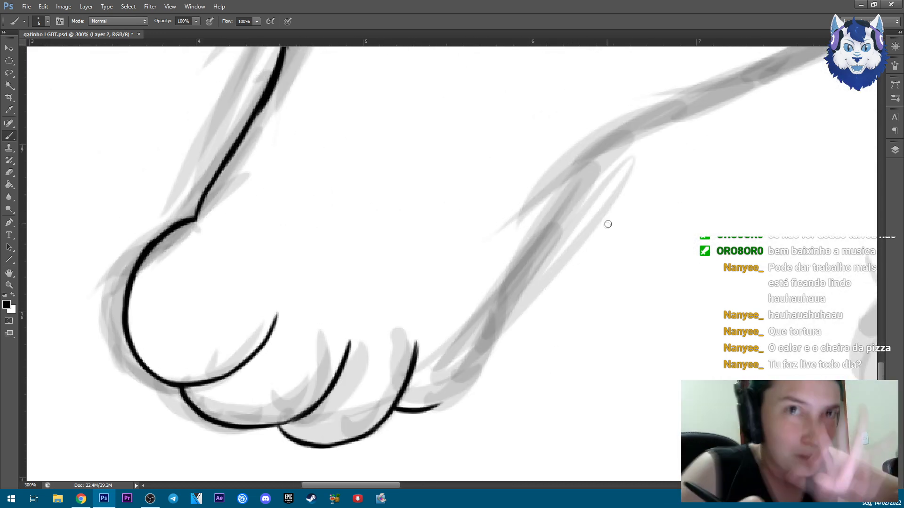
pyautogui.moveTo(616, 145)
pyautogui.mouseDown()
pyautogui.moveTo(494, 303)
pyautogui.moveTo(461, 392)
pyautogui.moveTo(400, 410)
pyautogui.moveTo(424, 412)
pyautogui.mouseUp()
# Draw a second, wider contour around the outside of the near hind paw's toes.
pyautogui.press('e')
pyautogui.press('b')
pyautogui.moveTo(408, 345); pyautogui.dragTo(587, 302)
pyautogui.moveTo(370, 175)
pyautogui.mouseDown()
pyautogui.moveTo(287, 264)
pyautogui.moveTo(320, 327)
pyautogui.mouseUp()
pyautogui.press('e')
pyautogui.moveTo(290, 247)
pyautogui.mouseDown()
pyautogui.moveTo(301, 325)
pyautogui.moveTo(339, 365)
pyautogui.mouseUp()
pyautogui.press('b')
pyautogui.moveTo(288, 238)
pyautogui.mouseDown()
pyautogui.moveTo(290, 284)
pyautogui.moveTo(371, 375)
pyautogui.mouseUp()
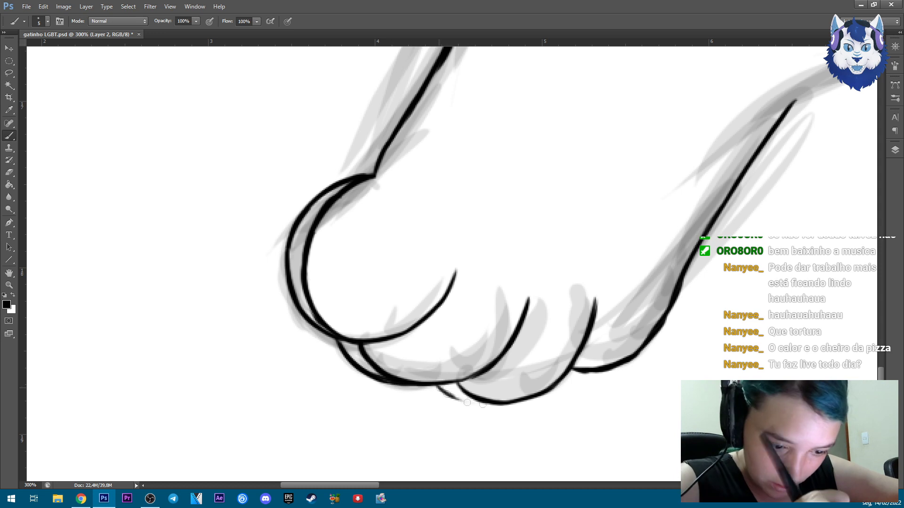
pyautogui.moveTo(569, 377); pyautogui.dragTo(602, 373)
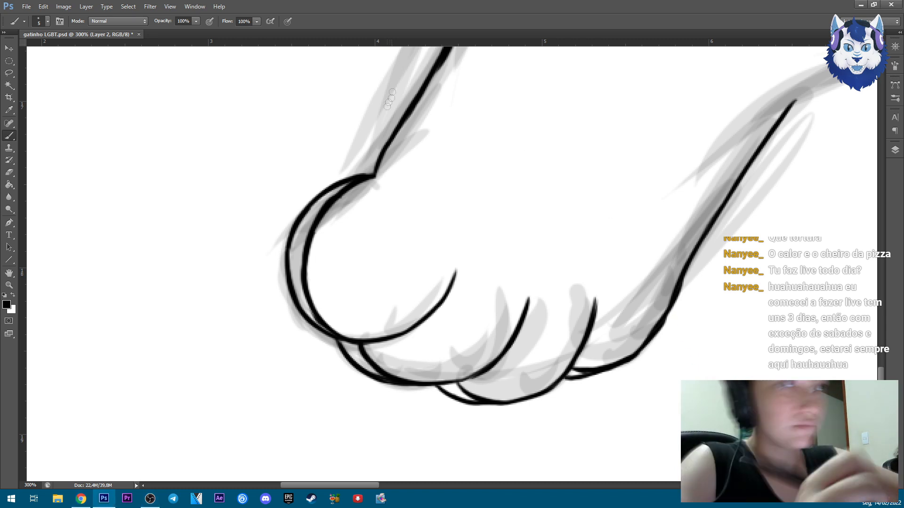
# Add a curved bulge line behind the near hind leg above the paw and short crease strokes inside the toes.
pyautogui.moveTo(413, 100); pyautogui.dragTo(399, 164)
pyautogui.moveTo(359, 236); pyautogui.dragTo(425, 124)
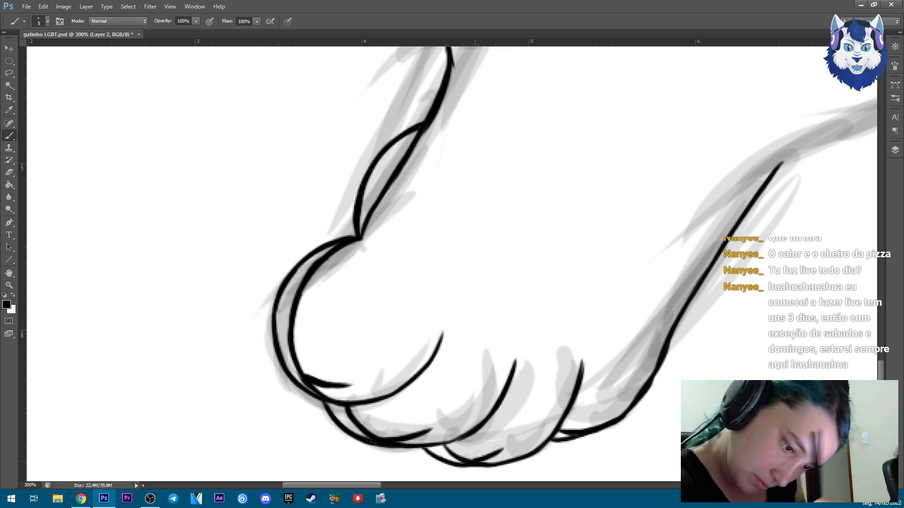
pyautogui.scroll(-4, 584, 416)
pyautogui.scroll(3, 595, 384)
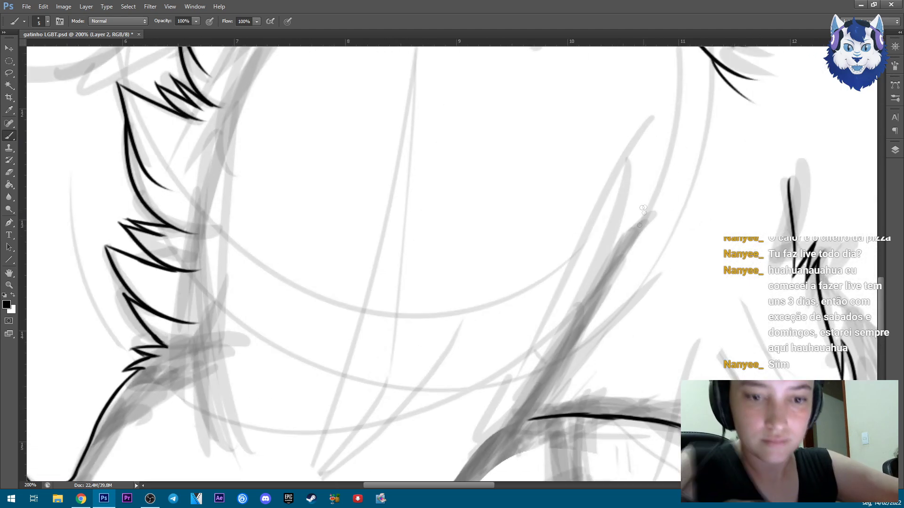
# Ink the near hind leg's front edge from the flank past the belly line down towards the paw.
pyautogui.moveTo(595, 383)
pyautogui.mouseDown()
pyautogui.moveTo(693, 190)
pyautogui.moveTo(560, 311)
pyautogui.moveTo(692, 190)
pyautogui.mouseUp()
pyautogui.moveTo(659, 221); pyautogui.dragTo(468, 315)
pyautogui.moveTo(514, 295); pyautogui.dragTo(409, 352)
pyautogui.scroll(-2, 565, 330)
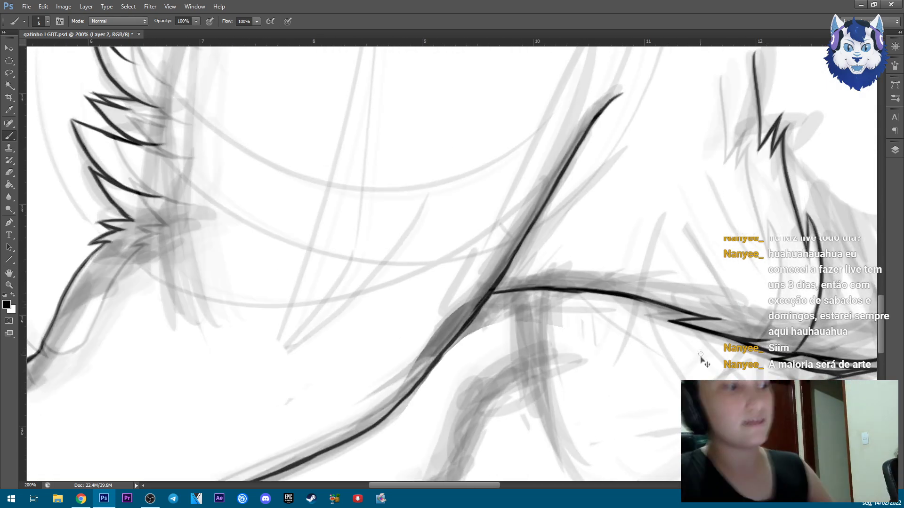
pyautogui.scroll(-3, 702, 359)
# Toggle a layer's visibility off and on to review the line art, and save the file.
pyautogui.click(895, 150)
pyautogui.click(785, 189)
pyautogui.click(785, 188)
pyautogui.click(27, 6)
pyautogui.click(38, 103)
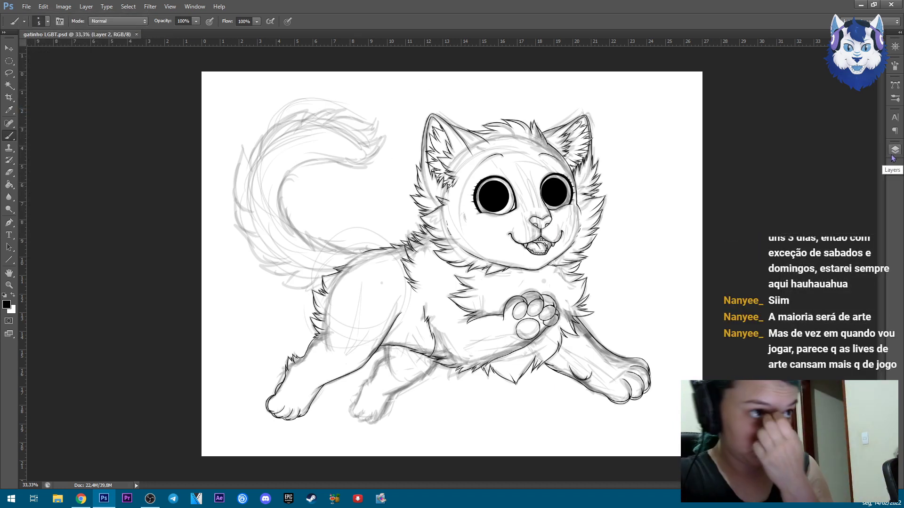
# Try to erase the curved bulge line behind the near hind leg above the paw.
pyautogui.scroll(5, 227, 420)
pyautogui.moveTo(222, 419); pyautogui.dragTo(273, 358)
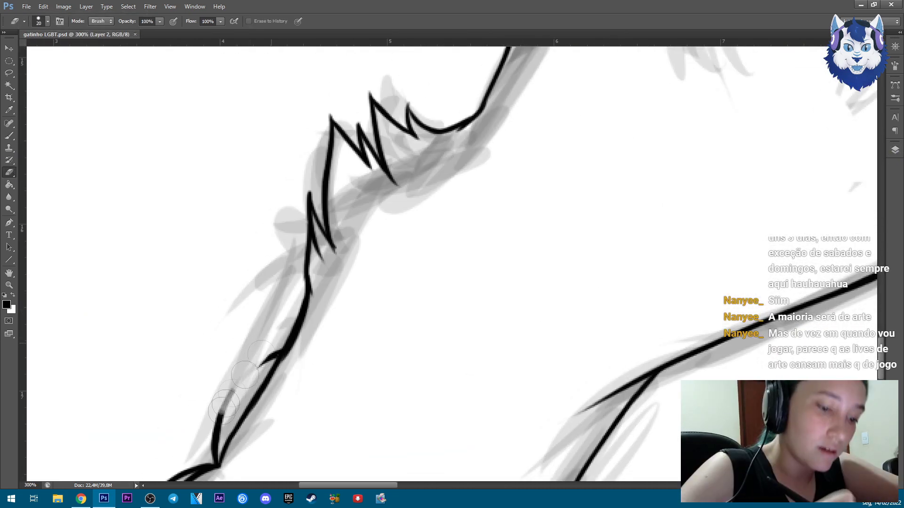
pyautogui.press('e')
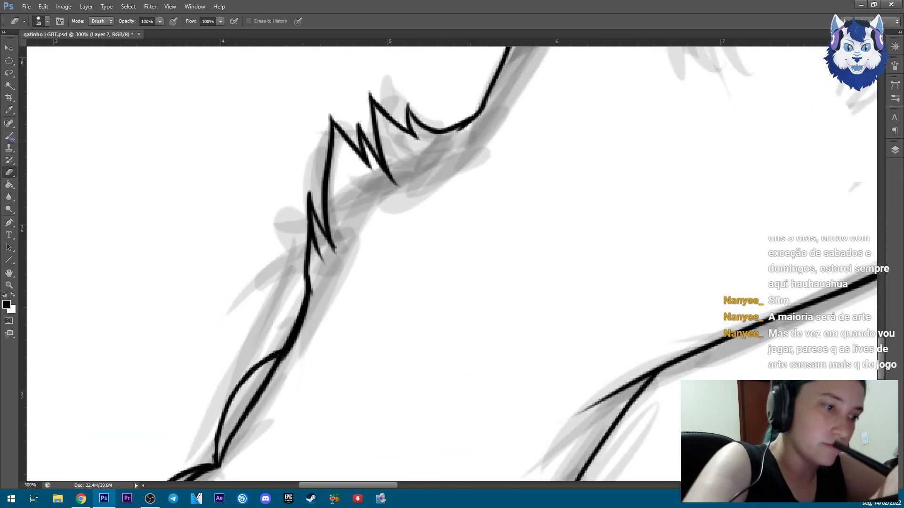
# Ink the far hind leg's rear edge from the fur under the belly down over the hock tufts.
pyautogui.press('b')
pyautogui.moveTo(715, 277)
pyautogui.mouseDown()
pyautogui.moveTo(480, 94)
pyautogui.moveTo(621, 71)
pyautogui.moveTo(376, 236)
pyautogui.moveTo(283, 330)
pyautogui.mouseUp()
pyautogui.moveTo(541, 221)
pyautogui.mouseDown()
pyautogui.moveTo(573, 287)
pyautogui.moveTo(626, 198)
pyautogui.moveTo(735, 85)
pyautogui.mouseUp()
pyautogui.moveTo(737, 88)
pyautogui.mouseDown()
pyautogui.moveTo(612, 236)
pyautogui.moveTo(546, 282)
pyautogui.mouseUp()
pyautogui.hotkey('ctrl', 'z')
pyautogui.moveTo(602, 243)
pyautogui.mouseDown()
pyautogui.moveTo(516, 342)
pyautogui.moveTo(527, 196)
pyautogui.moveTo(473, 337)
pyautogui.mouseUp()
pyautogui.press('e')
pyautogui.press('b')
pyautogui.moveTo(615, 347); pyautogui.dragTo(637, 232)
pyautogui.moveTo(497, 219)
pyautogui.mouseDown()
pyautogui.moveTo(476, 362)
pyautogui.moveTo(584, 306)
pyautogui.mouseUp()
pyautogui.moveTo(678, 336); pyautogui.dragTo(576, 225)
pyautogui.moveTo(412, 292)
pyautogui.mouseDown()
pyautogui.moveTo(475, 325)
pyautogui.moveTo(551, 242)
pyautogui.mouseUp()
# Ink the far hind paw's toes and the front edge of its lower leg, undoing and redrawing stray strokes.
pyautogui.moveTo(492, 324)
pyautogui.mouseDown()
pyautogui.moveTo(520, 341)
pyautogui.moveTo(616, 261)
pyautogui.mouseUp()
pyautogui.moveTo(705, 258); pyautogui.dragTo(487, 427)
pyautogui.moveTo(655, 156)
pyautogui.mouseDown()
pyautogui.moveTo(577, 256)
pyautogui.moveTo(546, 339)
pyautogui.mouseUp()
pyautogui.hotkey('ctrl', 'z')
pyautogui.moveTo(516, 398); pyautogui.dragTo(472, 421)
pyautogui.hotkey('ctrl', 'z')
pyautogui.moveTo(552, 325); pyautogui.dragTo(466, 418)
# Add the outer double contour, toe creases and rear bulge line to the far hind paw.
pyautogui.scroll(-5, 528, 376)
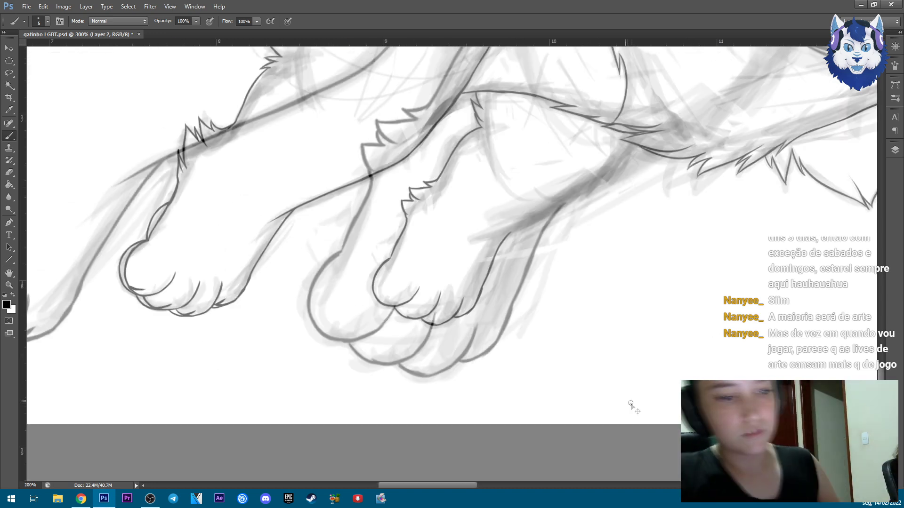
pyautogui.scroll(4, 417, 276)
pyautogui.moveTo(412, 263); pyautogui.dragTo(406, 294)
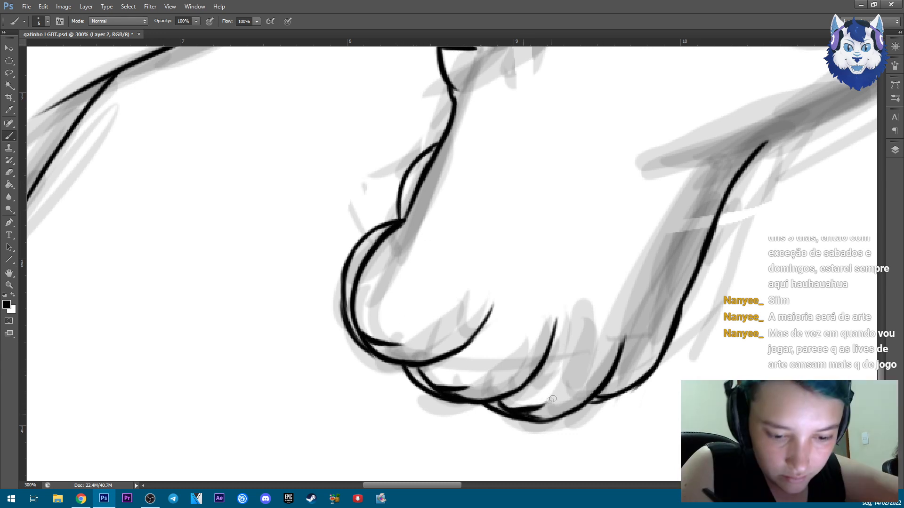
# Ink the far hind leg's upper front edge from the belly fur down to the bend above the paw.
pyautogui.moveTo(589, 198); pyautogui.dragTo(308, 367)
pyautogui.moveTo(424, 165); pyautogui.dragTo(308, 391)
pyautogui.moveTo(471, 400); pyautogui.dragTo(577, 235)
pyautogui.moveTo(847, 112)
pyautogui.mouseDown()
pyautogui.moveTo(583, 305)
pyautogui.moveTo(383, 397)
pyautogui.mouseUp()
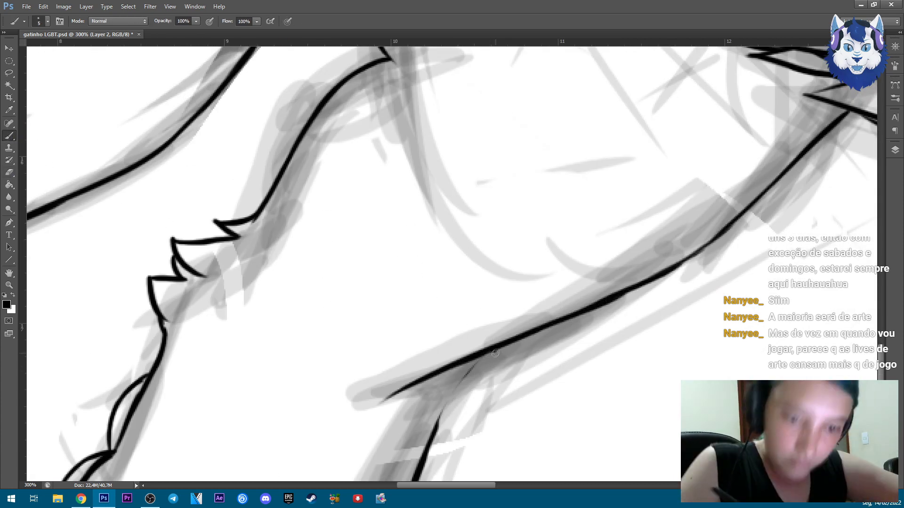
# Erase the far hind leg's hock fur and redraw it as narrow upright spikes.
pyautogui.press('e')
pyautogui.scroll(-4, 488, 306)
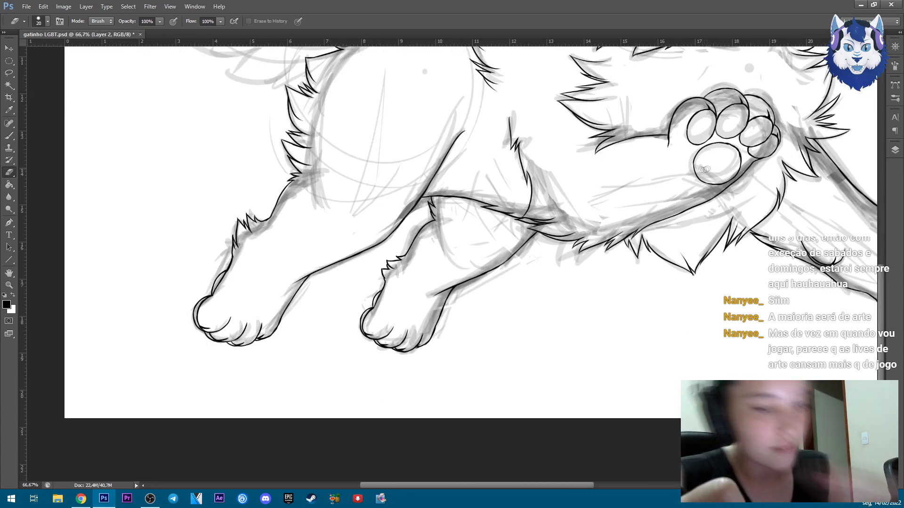
pyautogui.scroll(5, 280, 278)
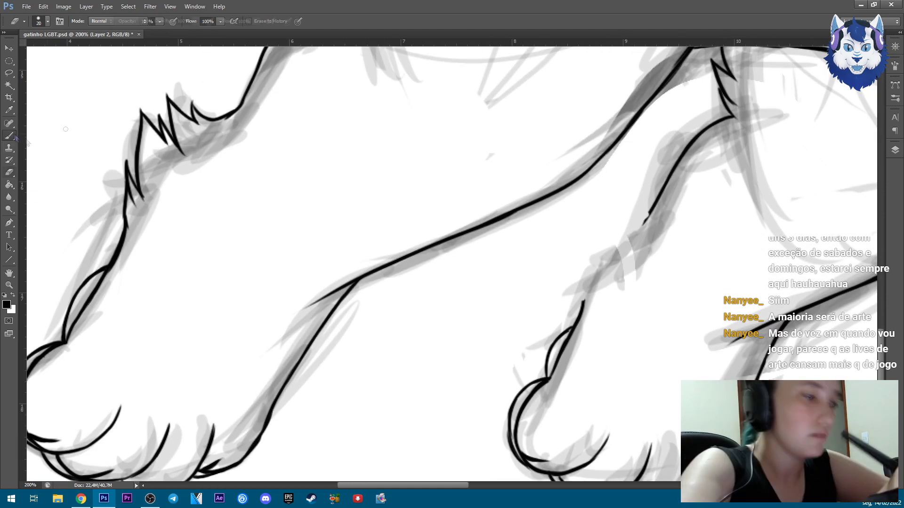
pyautogui.click(10, 136)
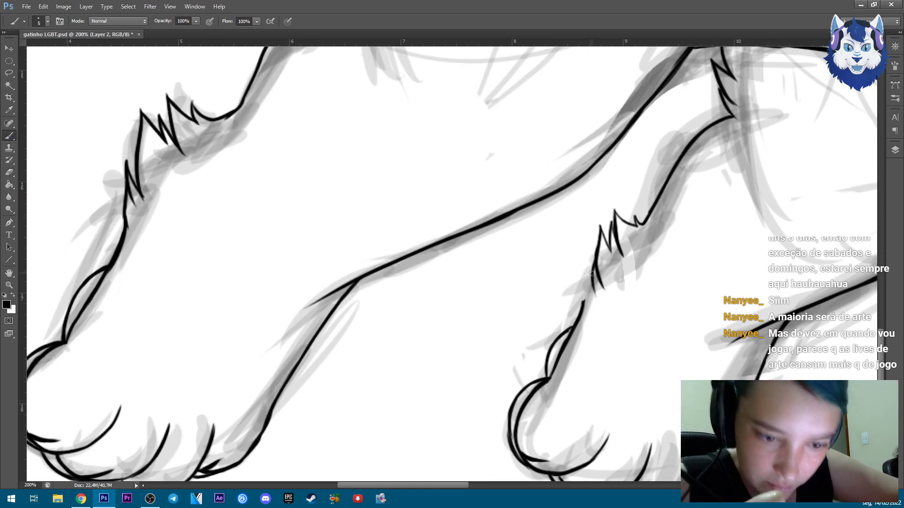
# Lasso the far hind paw's line art, adjust it slightly with a transform, and deselect it.
pyautogui.hotkey('ctrl', '-')
pyautogui.press('l')
pyautogui.moveTo(569, 322); pyautogui.dragTo(607, 333)
pyautogui.rightClick(608, 334)
pyautogui.click(630, 264)
pyautogui.moveTo(656, 349); pyautogui.dragTo(642, 348)
pyautogui.press('l')
pyautogui.click(410, 179)
pyautogui.hotkey('ctrl', '+')
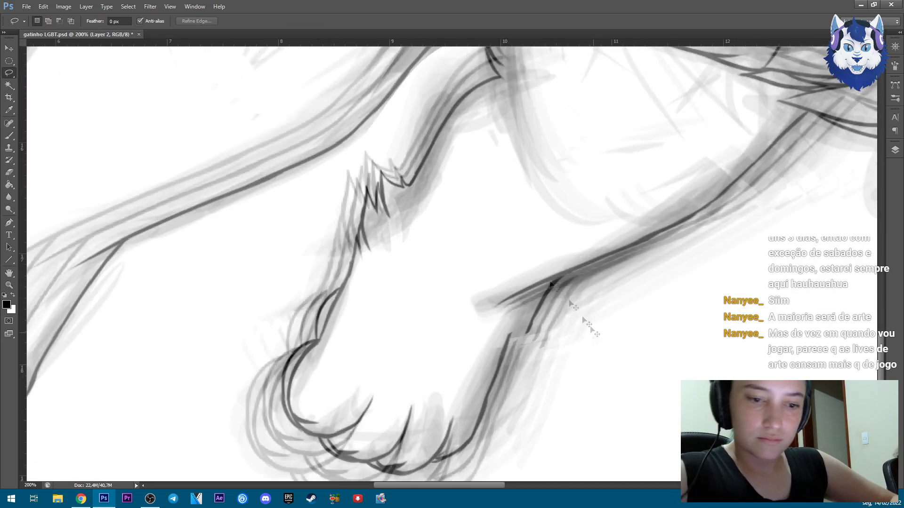
# Hide the sketch layer and review the inked line art of the whole figure.
pyautogui.hotkey('ctrl', '+')
pyautogui.press('b')
pyautogui.hotkey('ctrl', '-')
pyautogui.hotkey('ctrl', '-')
pyautogui.hotkey('ctrl', '-')
pyautogui.hotkey('ctrl', '-')
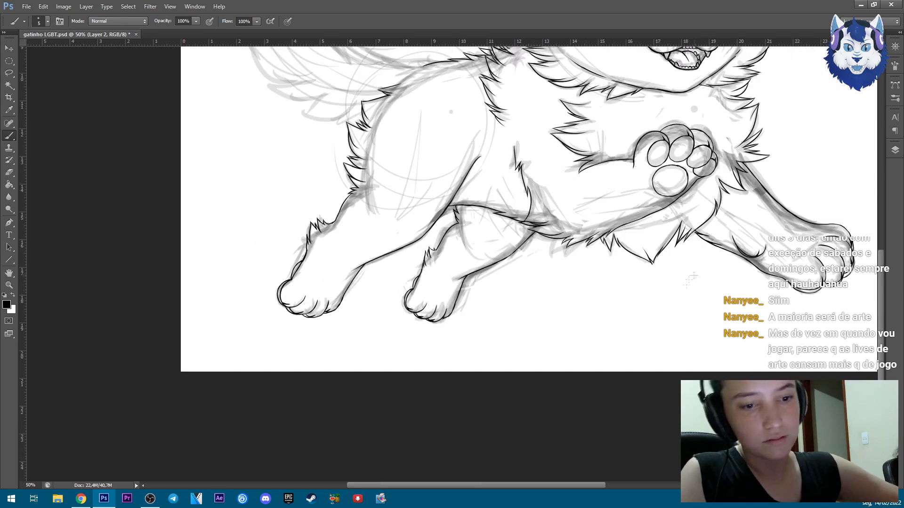
pyautogui.hotkey('ctrl', '-')
pyautogui.click(895, 150)
pyautogui.click(784, 188)
pyautogui.hotkey('ctrl', '-')
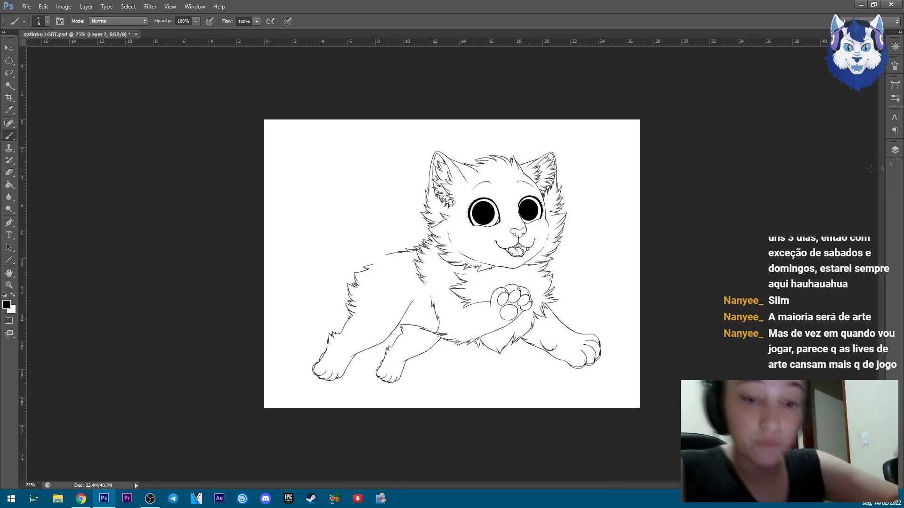
# Examine the belly and leg lines up close, show the sketch on Layer 1 again, and toggle Layer 2 to compare.
pyautogui.hotkey('ctrl', '+')
pyautogui.hotkey('ctrl', '+')
pyautogui.hotkey('ctrl', '+')
pyautogui.scroll(-5, 700, 244)
pyautogui.hotkey('ctrl', '+')
pyautogui.hotkey('ctrl', '+')
pyautogui.hscroll(3, 700, 244)
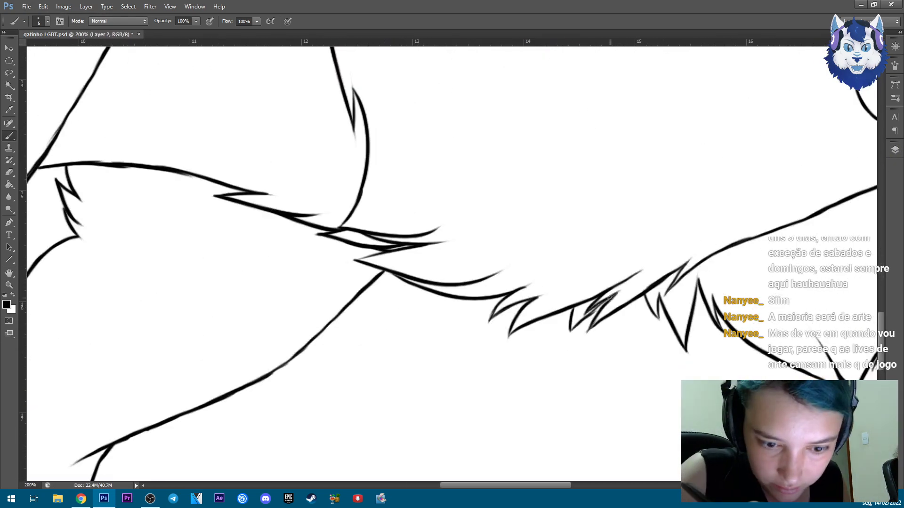
pyautogui.click(895, 150)
pyautogui.click(787, 212)
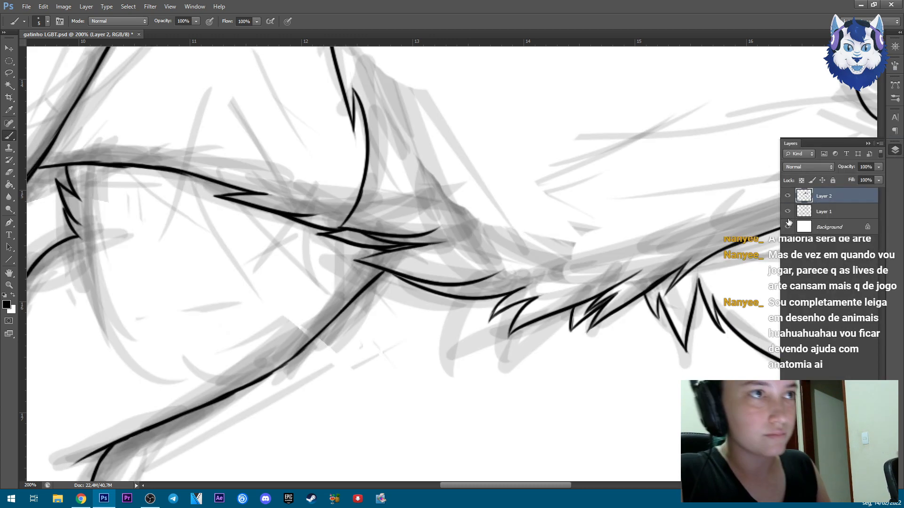
pyautogui.click(788, 196)
pyautogui.click(787, 196)
pyautogui.click(895, 150)
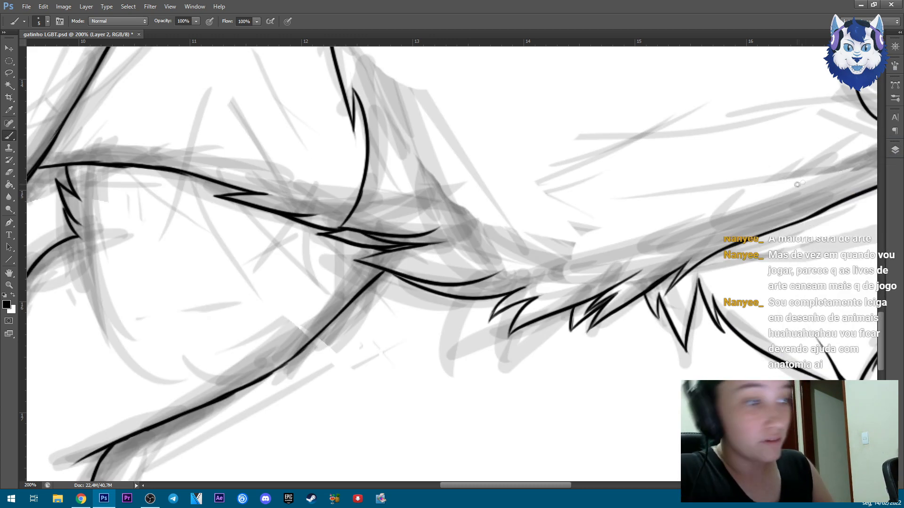
# Save the drawing file.
pyautogui.hotkey('ctrl', '-')
pyautogui.hotkey('ctrl', '-')
pyautogui.hotkey('ctrl', '-')
pyautogui.click(27, 7)
pyautogui.press('Escape')
# Ink the first pointed fur tufts on the underside of the tail, beside the hind thigh.
pyautogui.hotkey('ctrl', '+')
pyautogui.hotkey('ctrl', '+')
pyautogui.hotkey('ctrl', '+')
pyautogui.hotkey('ctrl', '+')
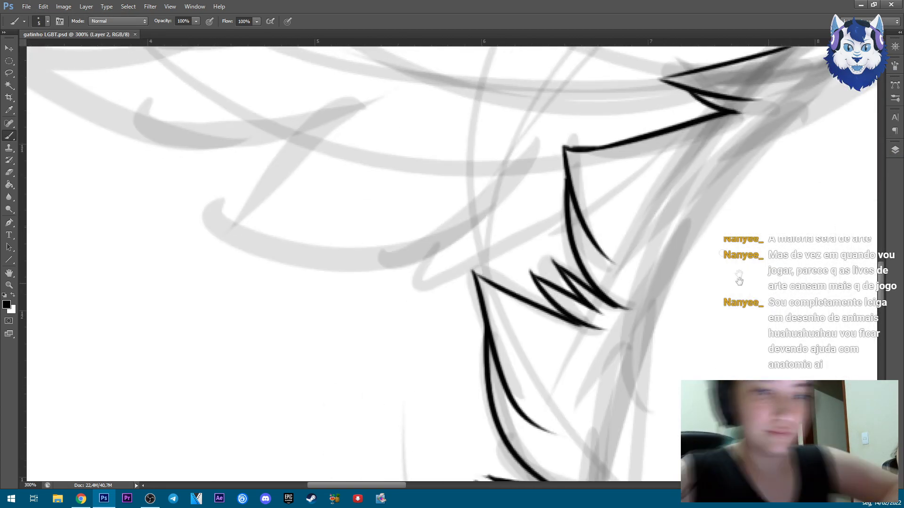
pyautogui.moveTo(500, 207)
pyautogui.mouseDown()
pyautogui.moveTo(415, 269)
pyautogui.moveTo(434, 292)
pyautogui.mouseUp()
pyautogui.moveTo(435, 290); pyautogui.dragTo(565, 232)
pyautogui.moveTo(471, 262); pyautogui.dragTo(569, 247)
# Ink large pointed fur clumps along the tail's lower edge, moving away from the thigh.
pyautogui.moveTo(370, 106); pyautogui.dragTo(196, 207)
pyautogui.moveTo(406, 185); pyautogui.dragTo(243, 229)
pyautogui.moveTo(196, 208)
pyautogui.mouseDown()
pyautogui.moveTo(353, 245)
pyautogui.moveTo(416, 238)
pyautogui.mouseUp()
pyautogui.moveTo(235, 142); pyautogui.dragTo(440, 307)
pyautogui.moveTo(438, 190)
pyautogui.mouseDown()
pyautogui.moveTo(425, 318)
pyautogui.moveTo(546, 273)
pyautogui.mouseUp()
pyautogui.moveTo(466, 300); pyautogui.dragTo(424, 188)
# Ink a long curved fur clump with inner strands at the tail's lower outer bend.
pyautogui.moveTo(157, 94); pyautogui.dragTo(409, 316)
pyautogui.moveTo(297, 358); pyautogui.dragTo(485, 433)
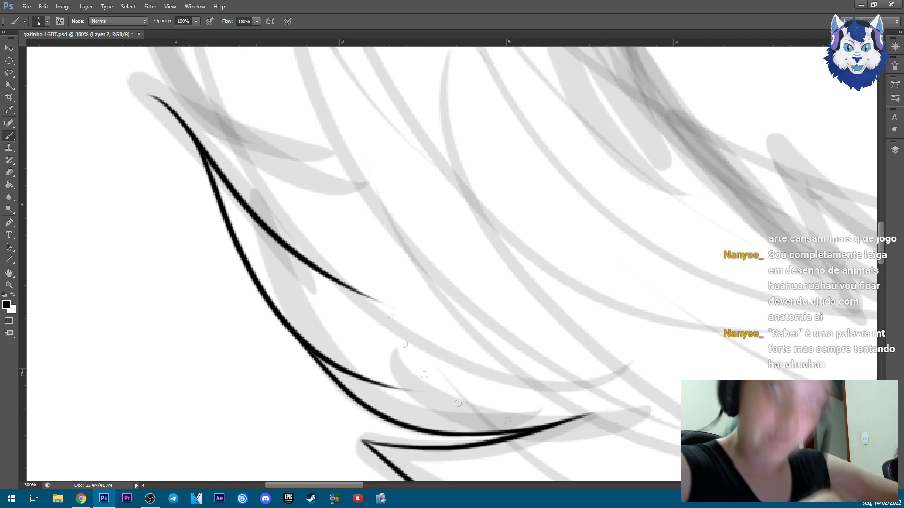
pyautogui.moveTo(470, 306); pyautogui.dragTo(525, 352)
pyautogui.moveTo(471, 263); pyautogui.dragTo(520, 335)
pyautogui.moveTo(339, 184); pyautogui.dragTo(458, 287)
# Ink overlapping pointed fur strands up the outermost edge of the tail's curve.
pyautogui.moveTo(357, 81); pyautogui.dragTo(518, 247)
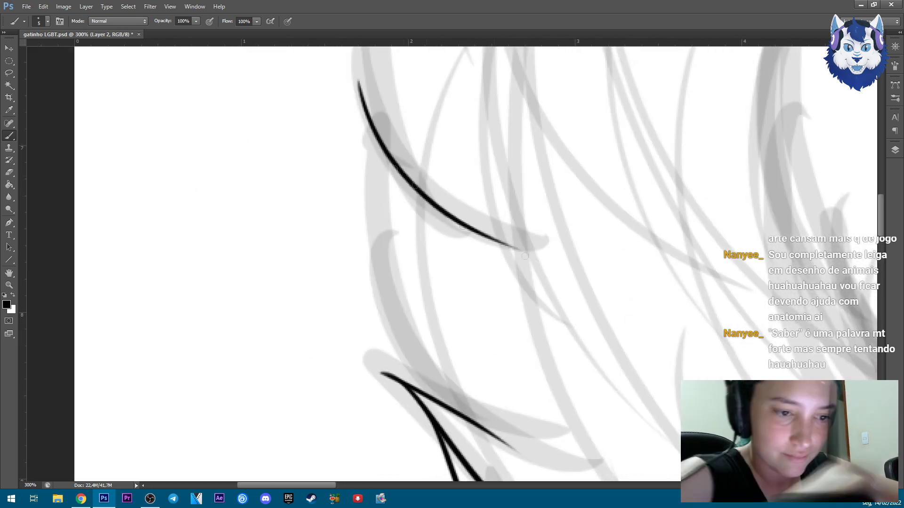
pyautogui.moveTo(372, 106); pyautogui.dragTo(494, 388)
pyautogui.moveTo(384, 240); pyautogui.dragTo(476, 421)
pyautogui.moveTo(521, 167); pyautogui.dragTo(581, 345)
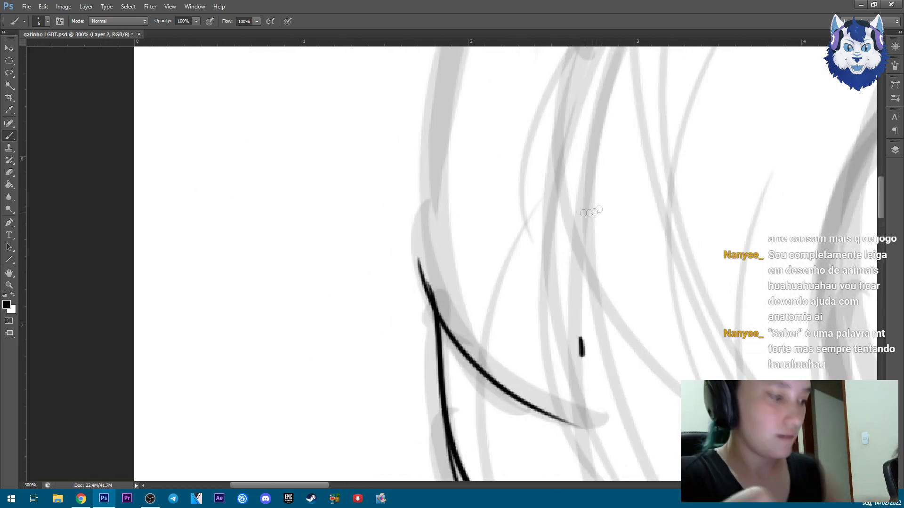
pyautogui.moveTo(409, 220); pyautogui.dragTo(440, 339)
pyautogui.moveTo(402, 198); pyautogui.dragTo(473, 325)
pyautogui.hotkey('alt', 'Tab')
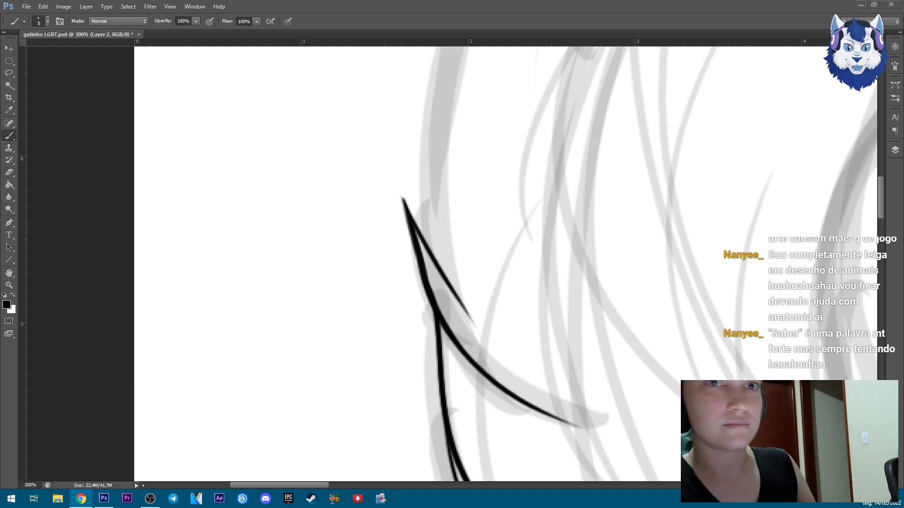
pyautogui.hotkey('alt', 'Tab')
# Ink two tall upward-pointing fur spikes on the tail's outer edge, continuing towards its upper curve.
pyautogui.scroll(-4, 502, 395)
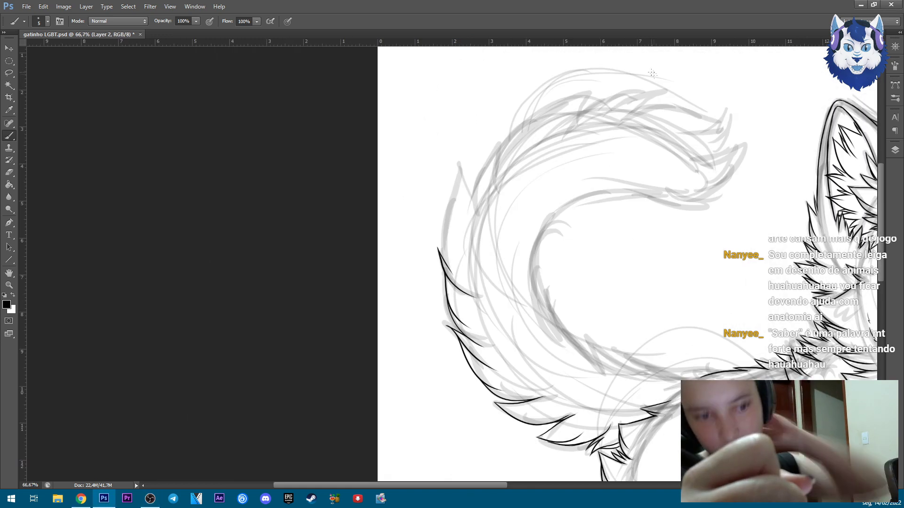
pyautogui.scroll(3, 501, 396)
pyautogui.moveTo(479, 136); pyautogui.dragTo(476, 391)
pyautogui.moveTo(471, 360); pyautogui.dragTo(492, 405)
pyautogui.moveTo(518, 189); pyautogui.dragTo(473, 349)
pyautogui.moveTo(447, 230); pyautogui.dragTo(498, 360)
pyautogui.moveTo(491, 330)
pyautogui.mouseDown()
pyautogui.moveTo(560, 153)
pyautogui.moveTo(560, 266)
pyautogui.mouseUp()
pyautogui.moveTo(714, 48); pyautogui.dragTo(526, 219)
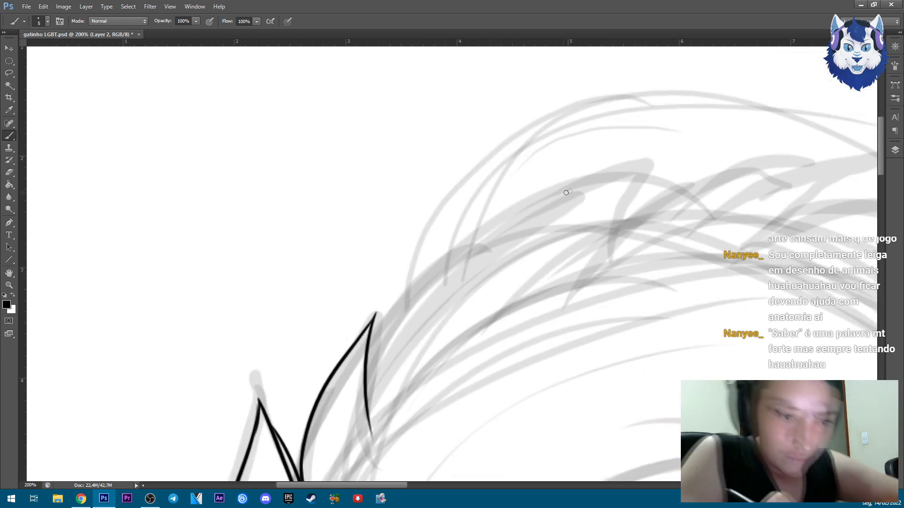
# Redraw the long curved stroke on the tail's upper outer edge and ink the line joining the tail base to the back.
pyautogui.hotkey('ctrl', 'z')
pyautogui.moveTo(407, 299); pyautogui.dragTo(503, 213)
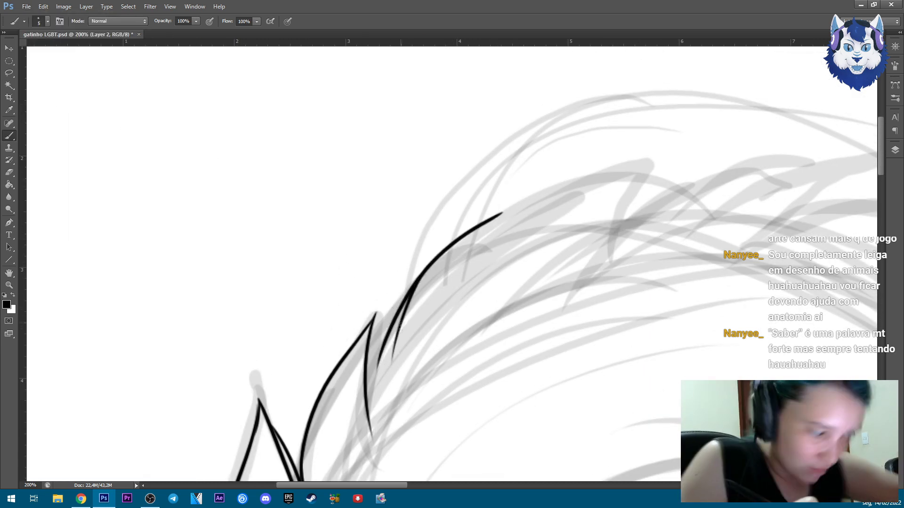
pyautogui.moveTo(541, 329); pyautogui.dragTo(306, 51)
pyautogui.moveTo(636, 424); pyautogui.dragTo(470, 118)
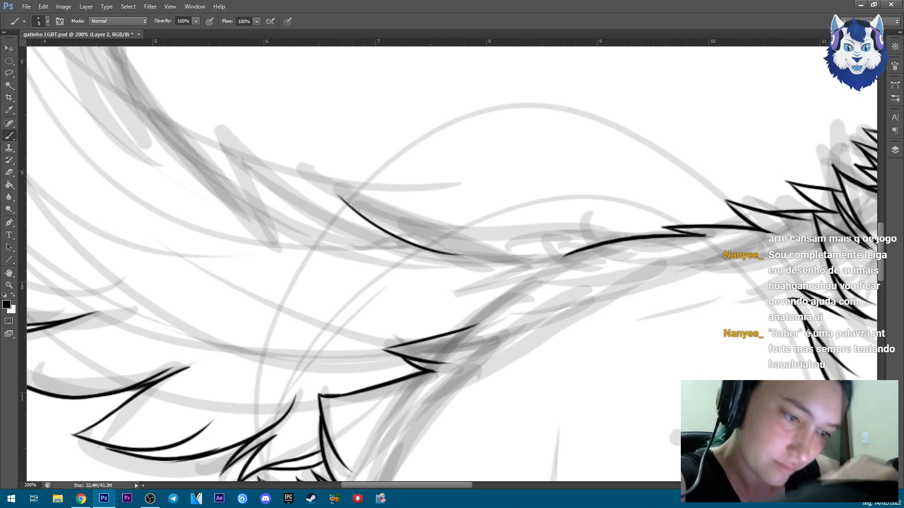
pyautogui.moveTo(341, 198); pyautogui.dragTo(564, 232)
pyautogui.hotkey('ctrl', 'z')
pyautogui.moveTo(402, 230); pyautogui.dragTo(629, 235)
# Ink pointed fur clumps up the tail's inner curve, from its base towards the upper bend.
pyautogui.moveTo(232, 140)
pyautogui.mouseDown()
pyautogui.moveTo(391, 242)
pyautogui.moveTo(586, 398)
pyautogui.mouseUp()
pyautogui.hotkey('ctrl', 'z')
pyautogui.moveTo(300, 155); pyautogui.dragTo(424, 351)
pyautogui.hotkey('ctrl', 'z')
pyautogui.moveTo(329, 240)
pyautogui.mouseDown()
pyautogui.moveTo(443, 367)
pyautogui.moveTo(560, 478)
pyautogui.mouseUp()
pyautogui.moveTo(470, 141)
pyautogui.mouseDown()
pyautogui.moveTo(437, 349)
pyautogui.moveTo(452, 391)
pyautogui.mouseUp()
pyautogui.moveTo(459, 101); pyautogui.dragTo(507, 336)
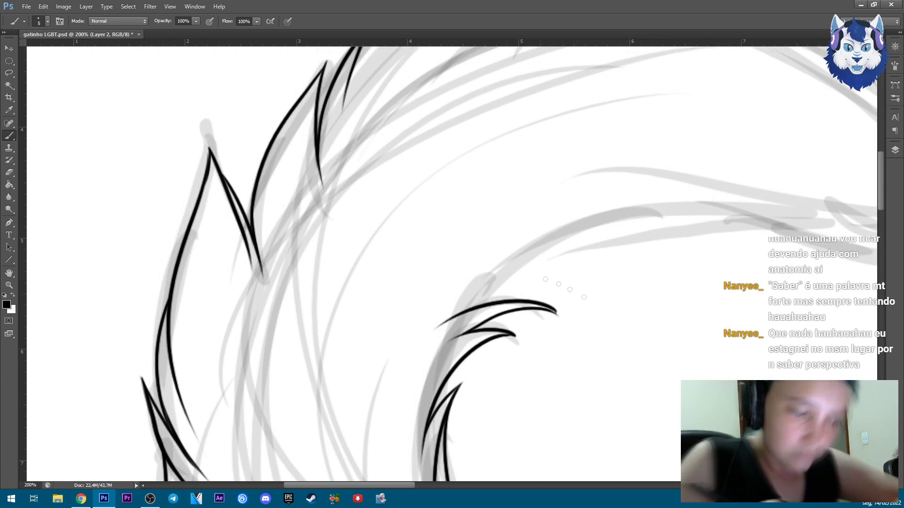
# Ink the underside of the upper tail with overlapping pointed strands, reaching the lower part of the tip.
pyautogui.moveTo(467, 305)
pyautogui.mouseDown()
pyautogui.moveTo(535, 291)
pyautogui.moveTo(51, 306)
pyautogui.mouseUp()
pyautogui.moveTo(144, 273)
pyautogui.mouseDown()
pyautogui.moveTo(278, 263)
pyautogui.moveTo(471, 289)
pyautogui.mouseUp()
pyautogui.moveTo(396, 273)
pyautogui.mouseDown()
pyautogui.moveTo(532, 251)
pyautogui.moveTo(571, 195)
pyautogui.mouseUp()
pyautogui.moveTo(498, 233); pyautogui.dragTo(591, 103)
# Ink pointed fur spikes around the tail tip and the long curved line along the tip's upper edge.
pyautogui.moveTo(453, 156)
pyautogui.mouseDown()
pyautogui.moveTo(591, 100)
pyautogui.moveTo(675, 293)
pyautogui.mouseUp()
pyautogui.hotkey('ctrl', 'z')
pyautogui.moveTo(562, 338); pyautogui.dragTo(674, 287)
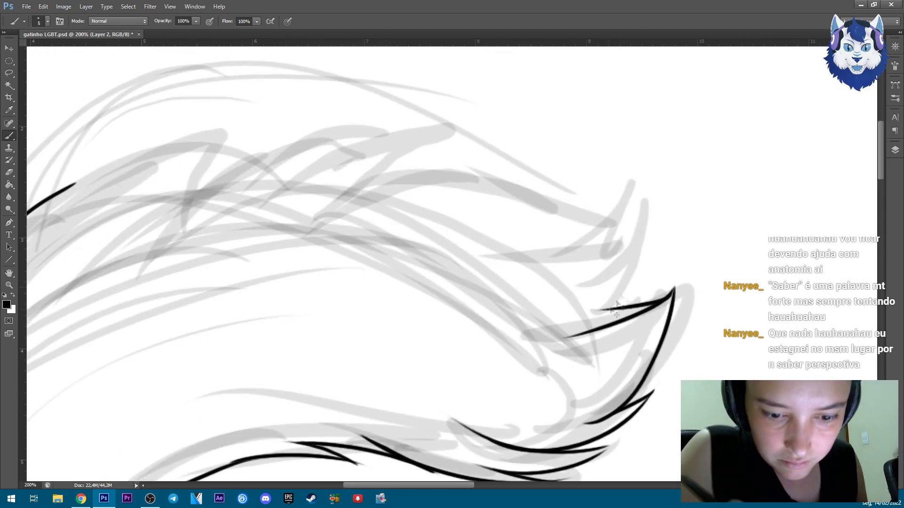
pyautogui.moveTo(349, 195); pyautogui.dragTo(616, 214)
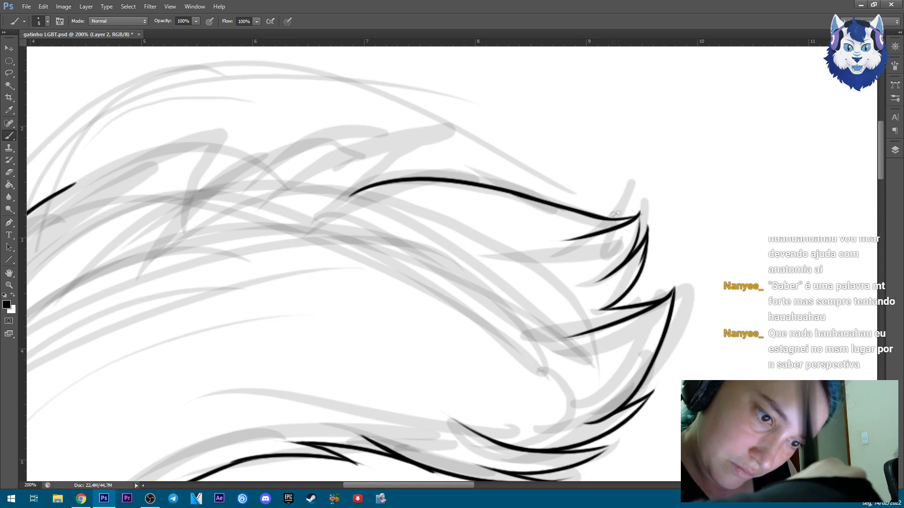
# Ink swept-back fur clumps along the top of the tail, closing its outline up to the outer curve.
pyautogui.moveTo(454, 134); pyautogui.dragTo(275, 212)
pyautogui.moveTo(449, 250); pyautogui.dragTo(672, 252)
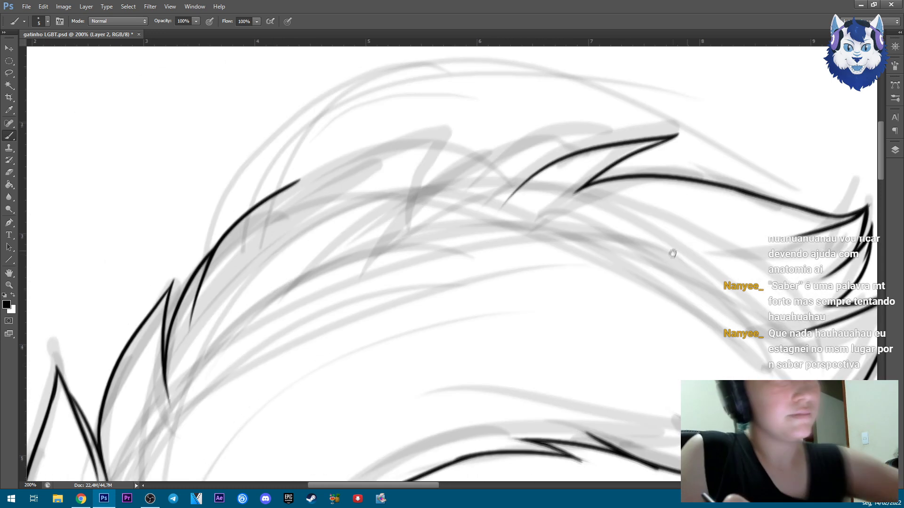
pyautogui.moveTo(662, 140); pyautogui.dragTo(481, 180)
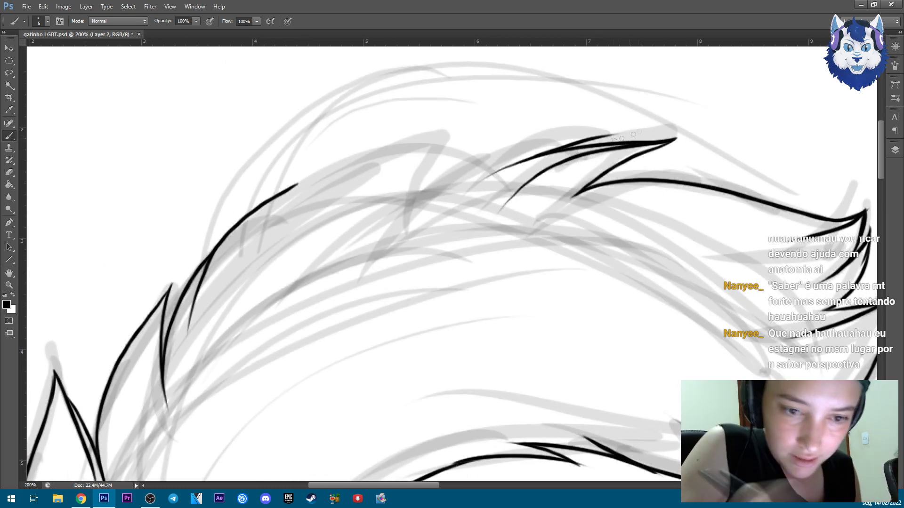
pyautogui.moveTo(611, 133); pyautogui.dragTo(400, 194)
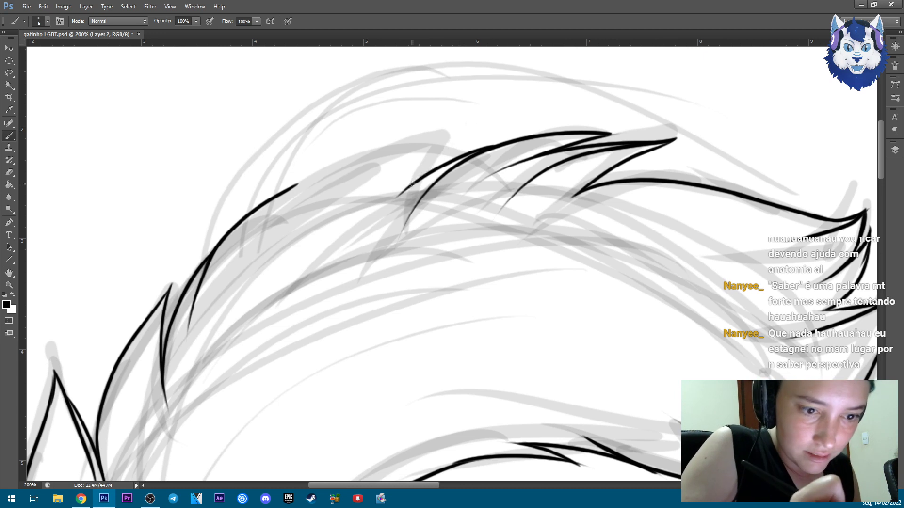
pyautogui.moveTo(415, 181); pyautogui.dragTo(454, 134)
pyautogui.moveTo(455, 134); pyautogui.dragTo(294, 191)
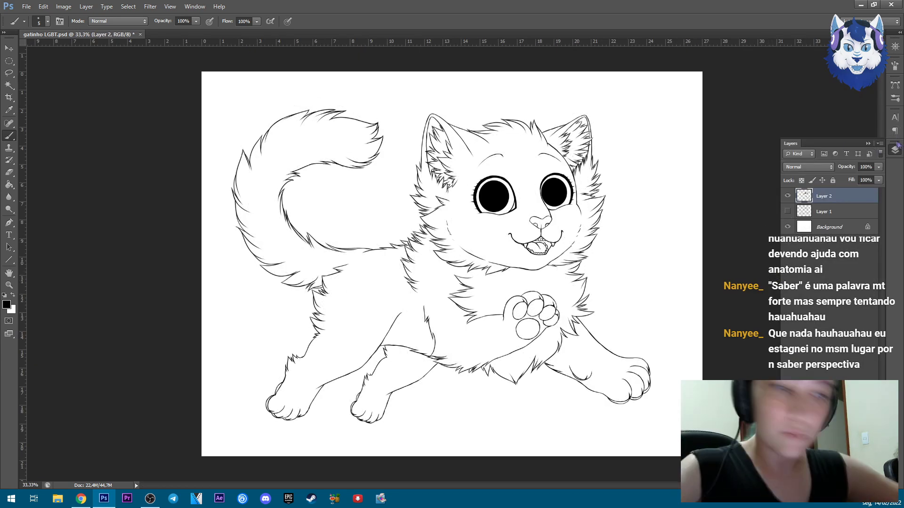
# Reshape the upper outer tail outline by cutting a gap, inking a pointed notch there and erasing the leftover stroke.
pyautogui.click(895, 149)
pyautogui.press('l')
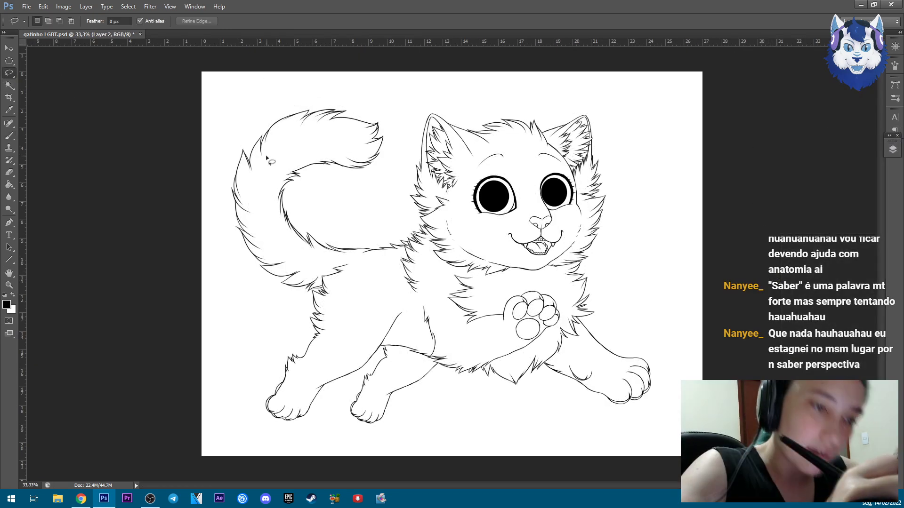
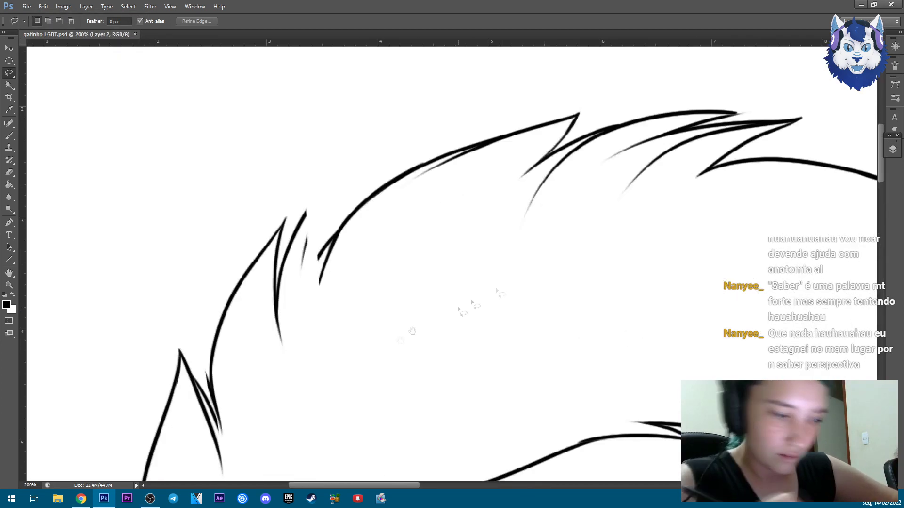
pyautogui.moveTo(337, 364)
pyautogui.mouseDown()
pyautogui.moveTo(404, 191)
pyautogui.moveTo(406, 141)
pyautogui.mouseUp()
pyautogui.press('b')
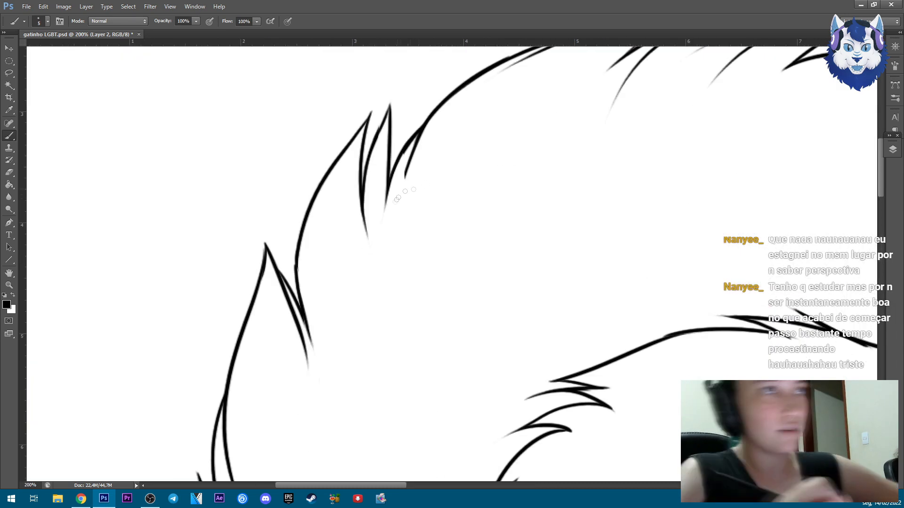
pyautogui.press('e')
pyautogui.moveTo(405, 178)
pyautogui.mouseDown()
pyautogui.moveTo(468, 91)
pyautogui.moveTo(405, 146)
pyautogui.mouseUp()
pyautogui.press('b')
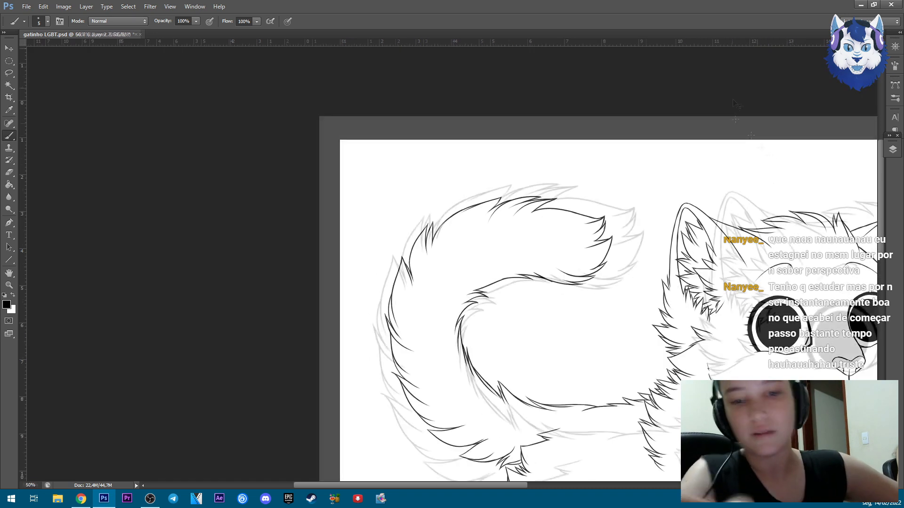
# Open the signature file assinatura 2022.psd from the Minhas artes folder.
pyautogui.hotkey('ctrl', '-')
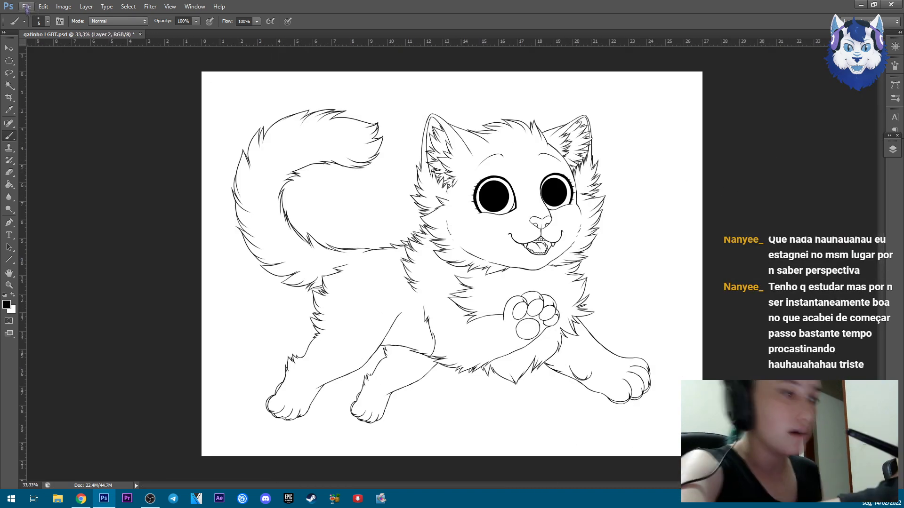
pyautogui.click(26, 6)
pyautogui.click(35, 21)
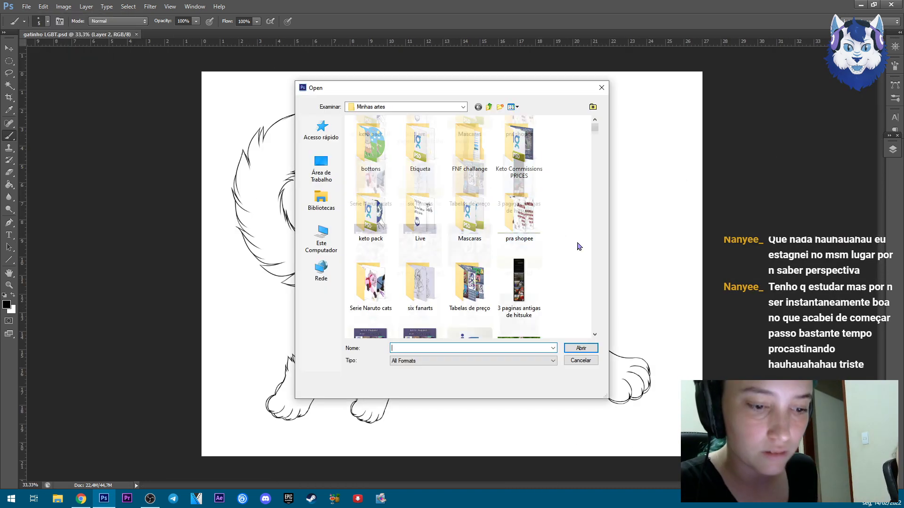
pyautogui.click(579, 349)
# Copy the signature into the cat drawing on its own layer, scale it down and place it between the hind paws.
pyautogui.press('m')
pyautogui.moveTo(244, 379); pyautogui.dragTo(283, 362)
pyautogui.hotkey('ctrl', 't')
pyautogui.moveTo(432, 416); pyautogui.dragTo(324, 371)
pyautogui.moveTo(282, 349); pyautogui.dragTo(326, 382)
pyautogui.moveTo(369, 404); pyautogui.dragTo(349, 412)
pyautogui.press('l')
pyautogui.press('Return')
pyautogui.press('1')
pyautogui.press('4')
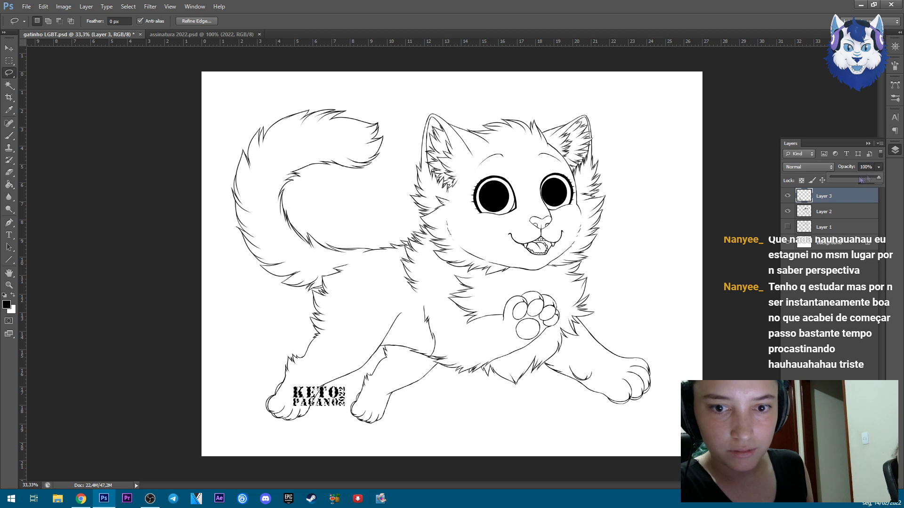
# Hide the signature layer and create a new empty layer directly above Layer 1.
pyautogui.press('F7')
pyautogui.click(787, 195)
pyautogui.hotkey('ctrl', 's')
pyautogui.click(823, 227)
pyautogui.hotkey('ctrl', 'shift', 'alt', 'n')
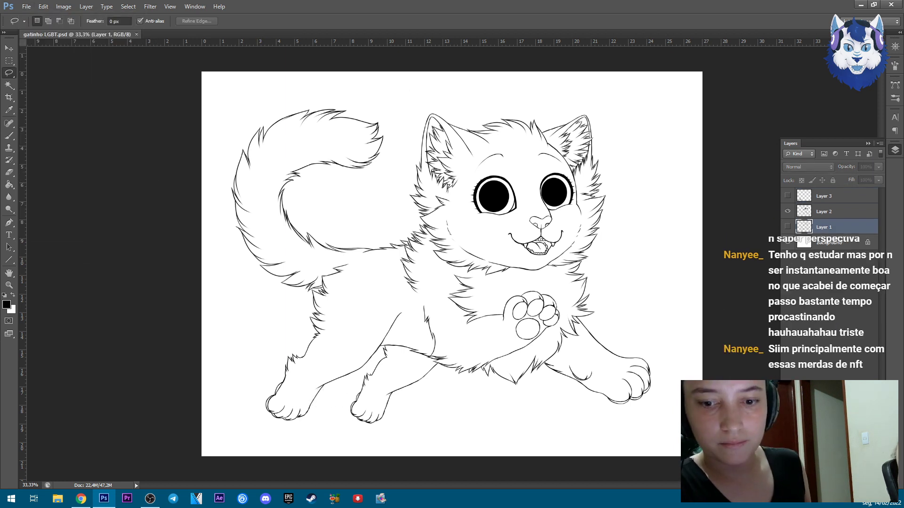
# Select the empty area surrounding the cat on Layer 2 with the Magic Wand, adding to the selection as needed.
pyautogui.press('w')
pyautogui.click(687, 197)
pyautogui.click(823, 212)
pyautogui.click(305, 169)
pyautogui.rightClick(305, 169)
pyautogui.click(350, 253)
pyautogui.rightClick(331, 166)
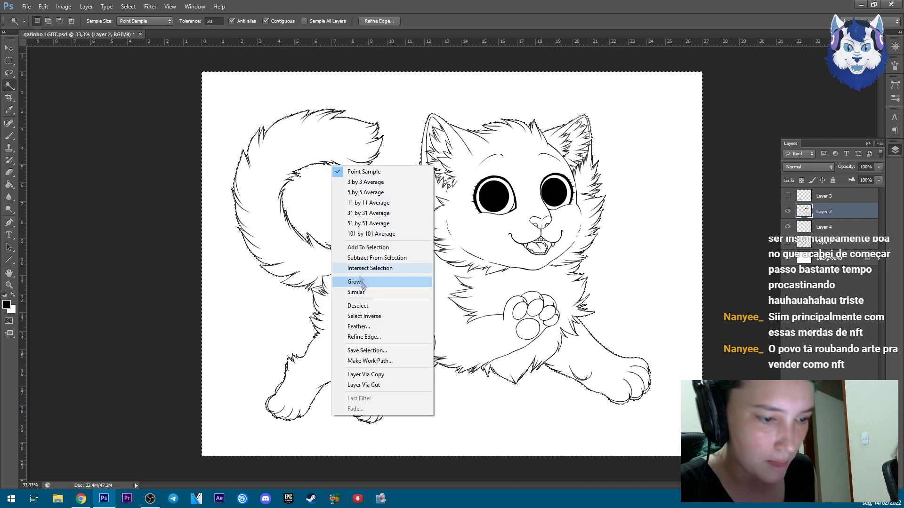
pyautogui.click(367, 247)
pyautogui.click(339, 233)
# Expand the background selection slightly into the cat's outline.
pyautogui.scroll(3, 440, 168)
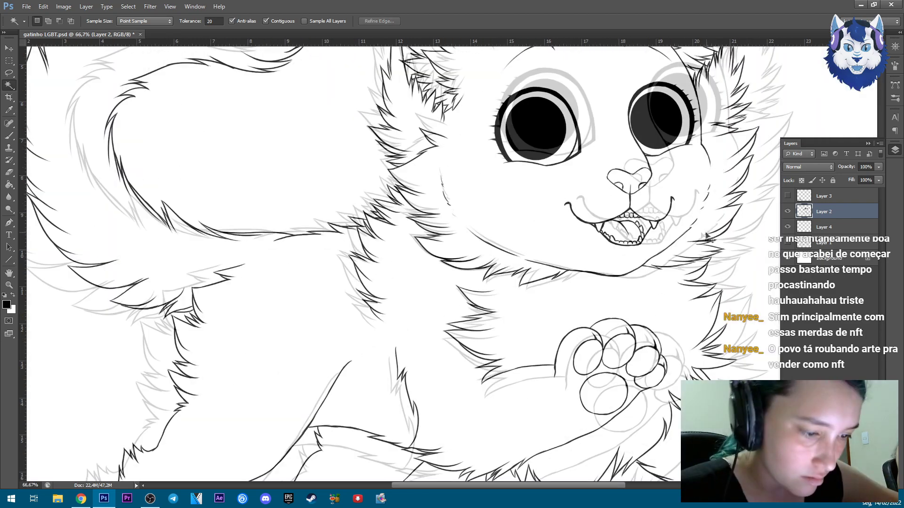
pyautogui.scroll(-3, 261, 312)
pyautogui.scroll(3, 383, 270)
pyautogui.hscroll(-5, 480, 189)
pyautogui.rightClick(480, 66)
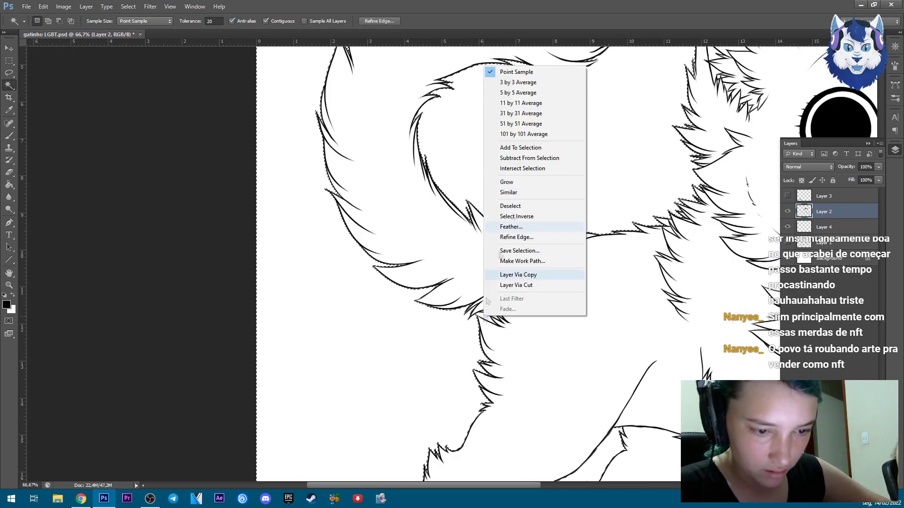
pyautogui.press('Escape')
pyautogui.click(128, 6)
pyautogui.moveTo(151, 110)
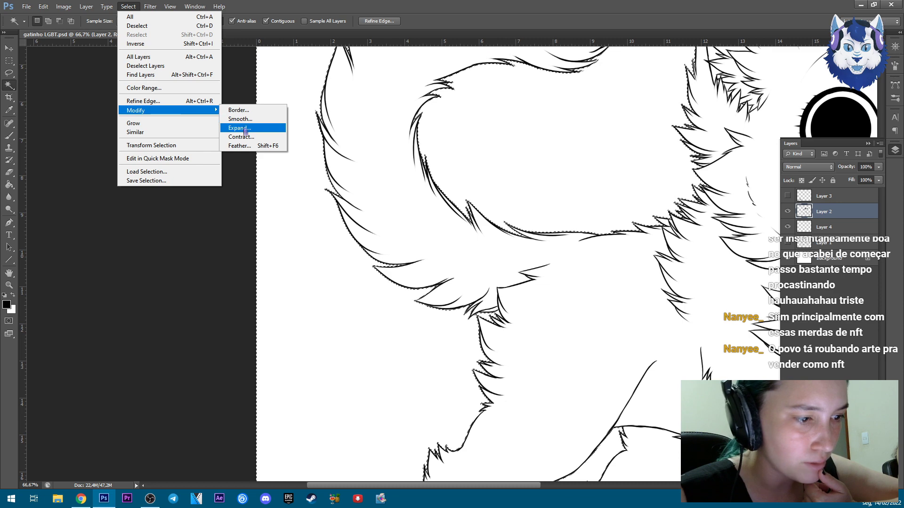
pyautogui.click(245, 124)
pyautogui.click(692, 183)
# Invert the selection to cover the cat instead of the background, and make Layer 4 active.
pyautogui.scroll(3, 565, 212)
pyautogui.scroll(-2, 544, 224)
pyautogui.rightClick(544, 224)
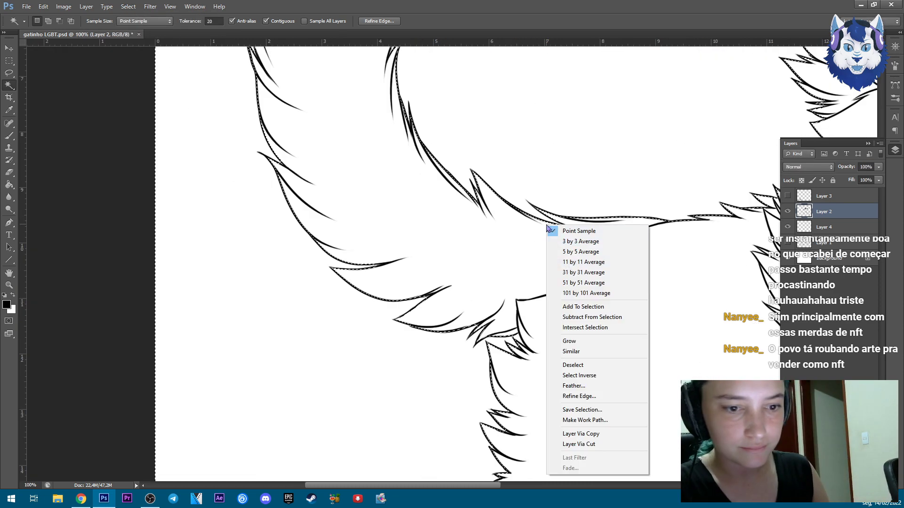
pyautogui.press('Escape')
pyautogui.scroll(-1, 520, 175)
pyautogui.click(895, 150)
pyautogui.click(894, 150)
pyautogui.click(824, 227)
pyautogui.click(895, 149)
pyautogui.hotkey('ctrl', '-')
pyautogui.hotkey('ctrl', '-')
# Paint the whole selected cat silhouette medium grey on Layer 4 with a 1521 px brush, and clear the selection.
pyautogui.press('b')
pyautogui.click(7, 305)
pyautogui.click(284, 99)
pyautogui.click(485, 105)
pyautogui.rightClick(485, 164)
pyautogui.press('Return')
pyautogui.moveTo(607, 142); pyautogui.dragTo(263, 330)
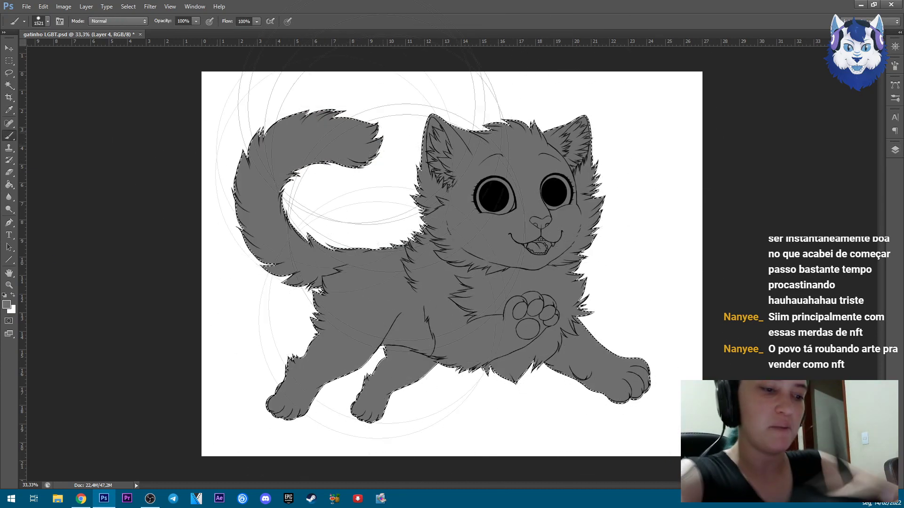
pyautogui.hotkey('ctrl', 'd')
# Erase grey spilling past the line art at the cheek and neck fur and the tail's inner curve, using a 7 px eraser.
pyautogui.press('l')
pyautogui.hotkey('ctrl', '+')
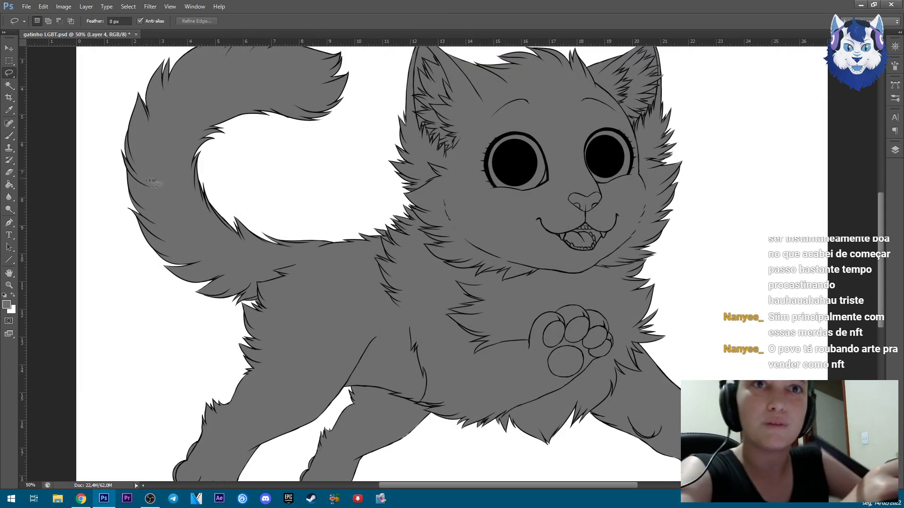
pyautogui.press('e')
pyautogui.scroll(4, 391, 234)
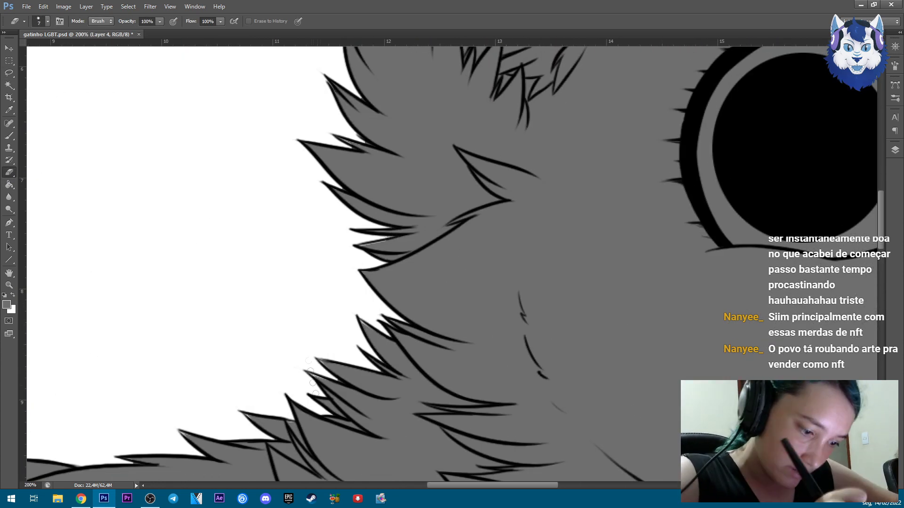
pyautogui.moveTo(392, 235); pyautogui.dragTo(189, 305)
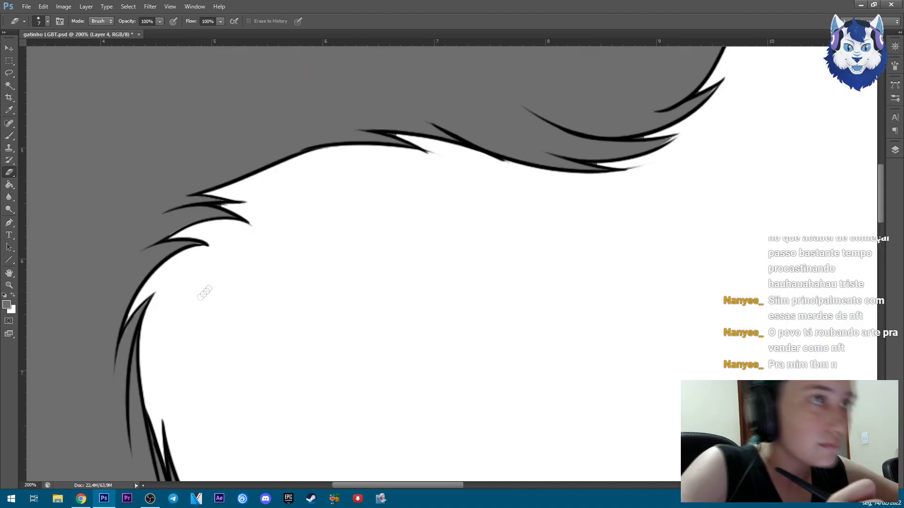
pyautogui.moveTo(633, 111); pyautogui.dragTo(477, 326)
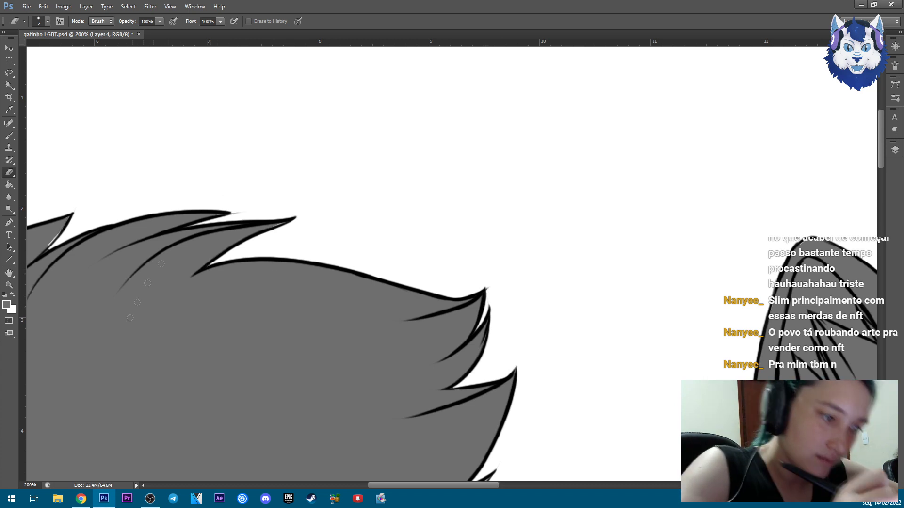
# Erase stray grey between the fur spikes along the tail's top and upper outer edge.
pyautogui.moveTo(222, 200); pyautogui.dragTo(295, 231)
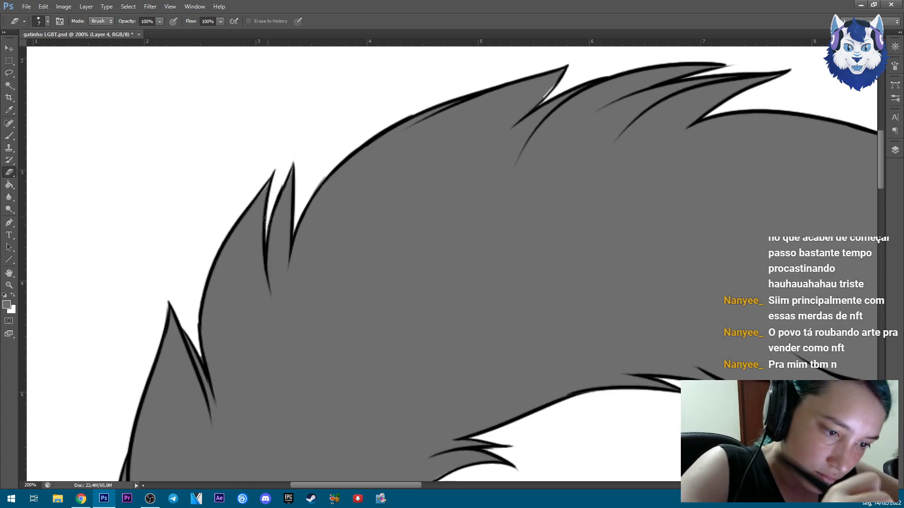
pyautogui.scroll(-4, 266, 221)
pyautogui.scroll(3, 313, 235)
pyautogui.scroll(2, 313, 238)
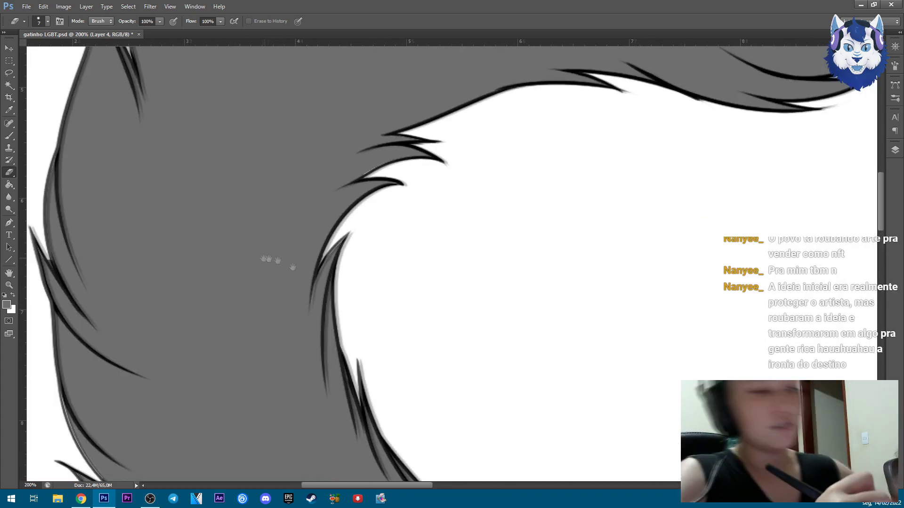
pyautogui.hscroll(-3, 280, 178)
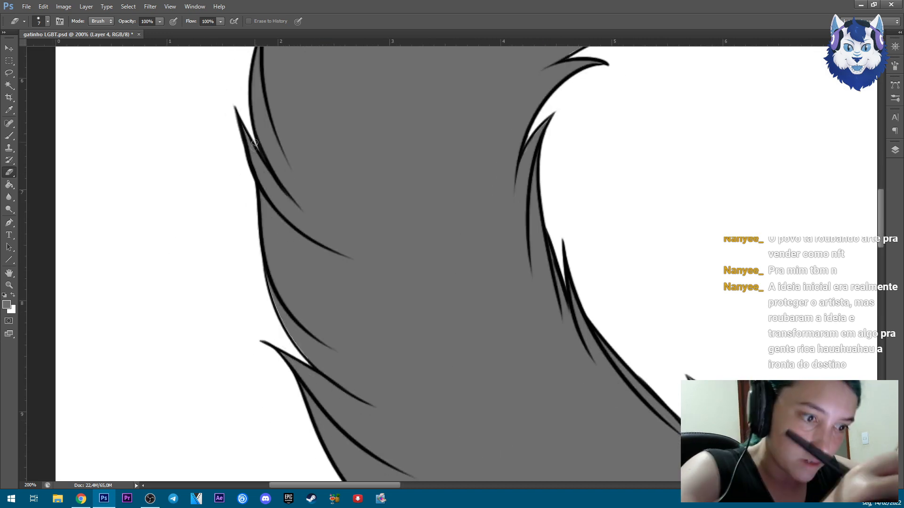
# Clean up the grey fill's edge along the tail's lower outer fur clumps, down to the tail base.
pyautogui.scroll(-4, 254, 142)
pyautogui.hscroll(3, 384, 390)
pyautogui.scroll(-2, 538, 396)
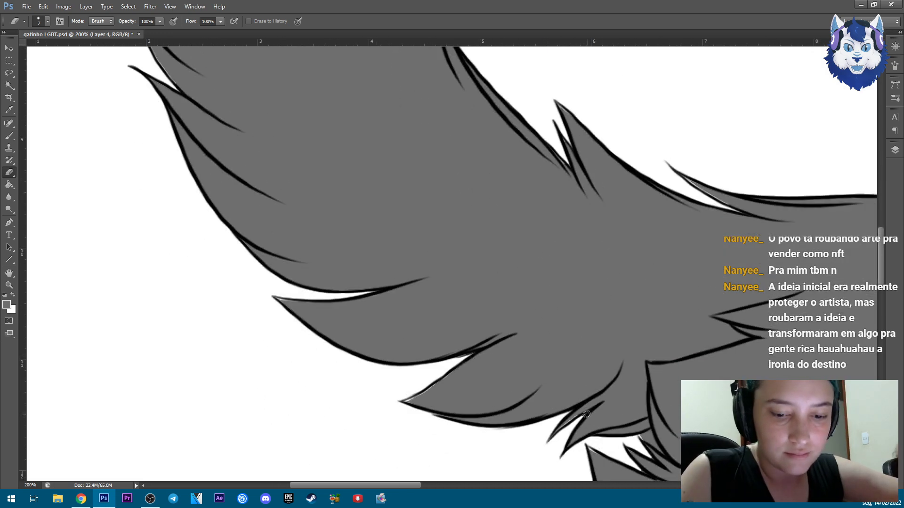
pyautogui.scroll(-5, 451, 264)
pyautogui.hscroll(5, 452, 263)
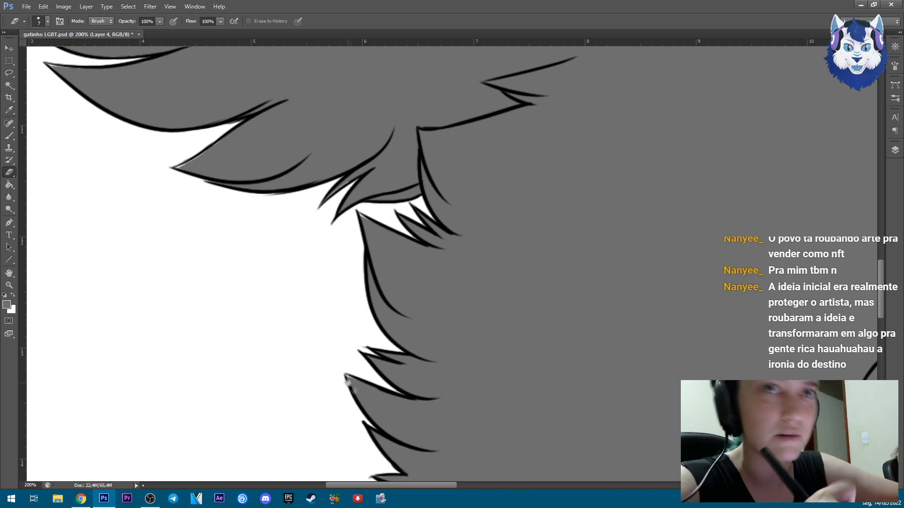
# Erase stray grey outside the line art along the fur tufts and contours of both hind legs with the 7 px eraser.
pyautogui.scroll(-8, 348, 381)
pyautogui.hscroll(-3, 380, 260)
pyautogui.moveTo(334, 282); pyautogui.dragTo(409, 166)
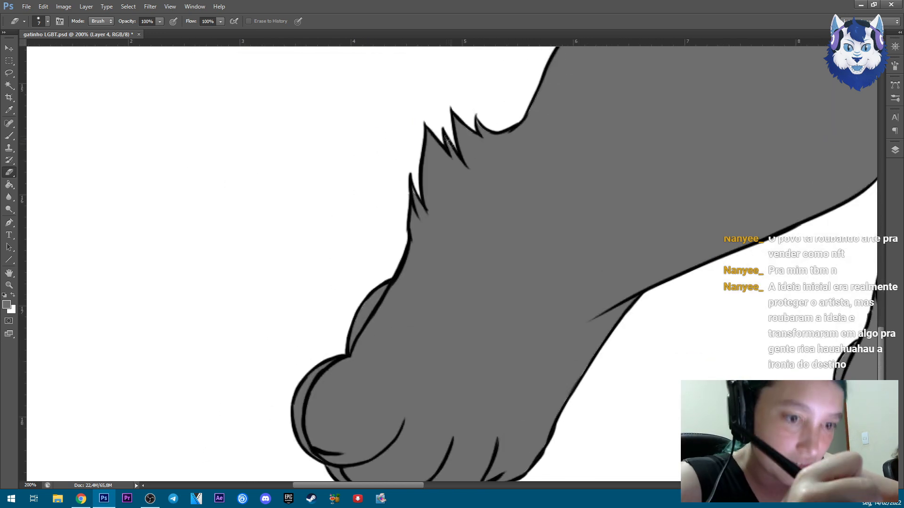
pyautogui.hscroll(19, 482, 306)
pyautogui.scroll(3, 638, 318)
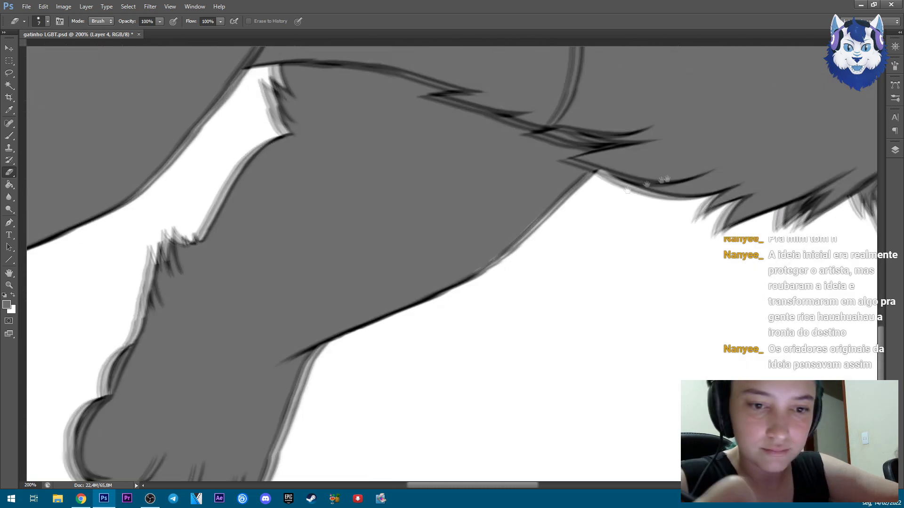
# Erase grey spilling past the belly and chest fur spikes and the underside of the outstretched foreleg.
pyautogui.hscroll(7, 506, 317)
pyautogui.scroll(-1, 361, 243)
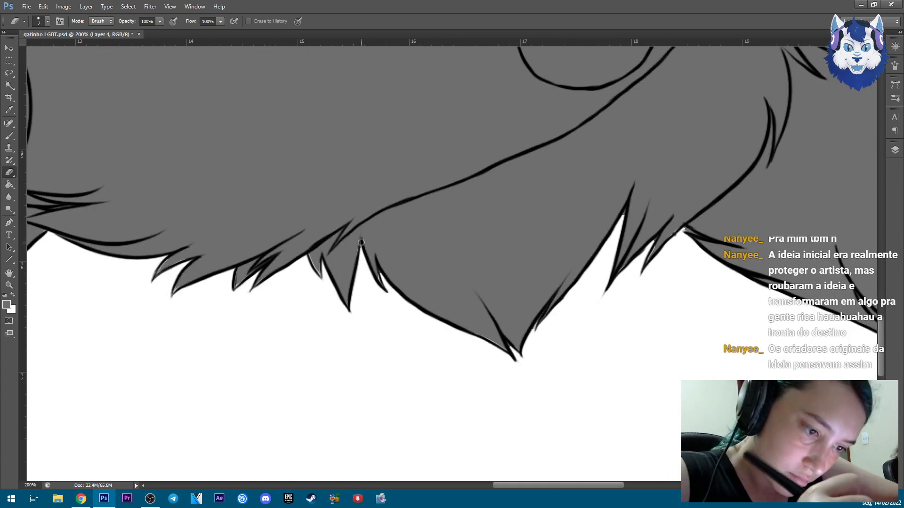
pyautogui.hscroll(8, 703, 238)
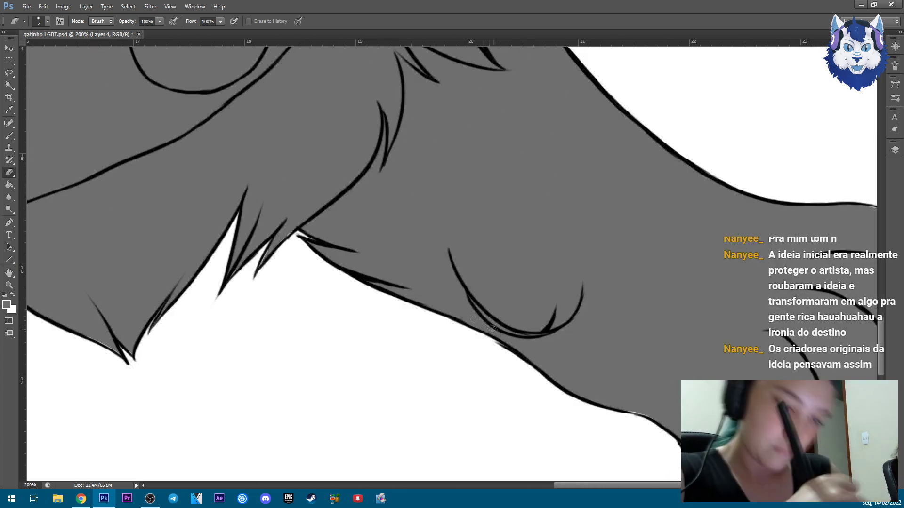
pyautogui.scroll(-4, 565, 273)
pyautogui.scroll(4, 423, 308)
# Clean up the grey fill's edge between the fur spikes of the right-hand neck and cheek, up to the ear base.
pyautogui.scroll(7, 404, 260)
pyautogui.hscroll(-2, 404, 260)
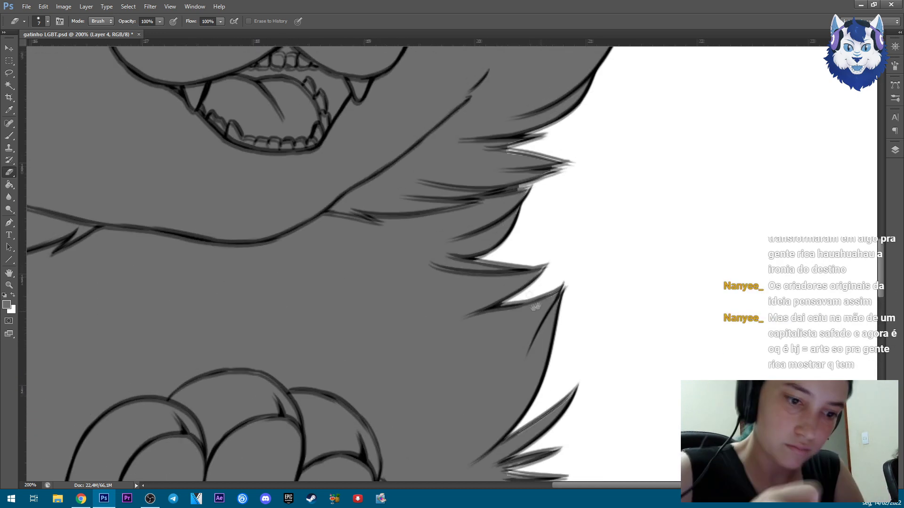
pyautogui.scroll(5, 600, 225)
pyautogui.hscroll(1, 559, 403)
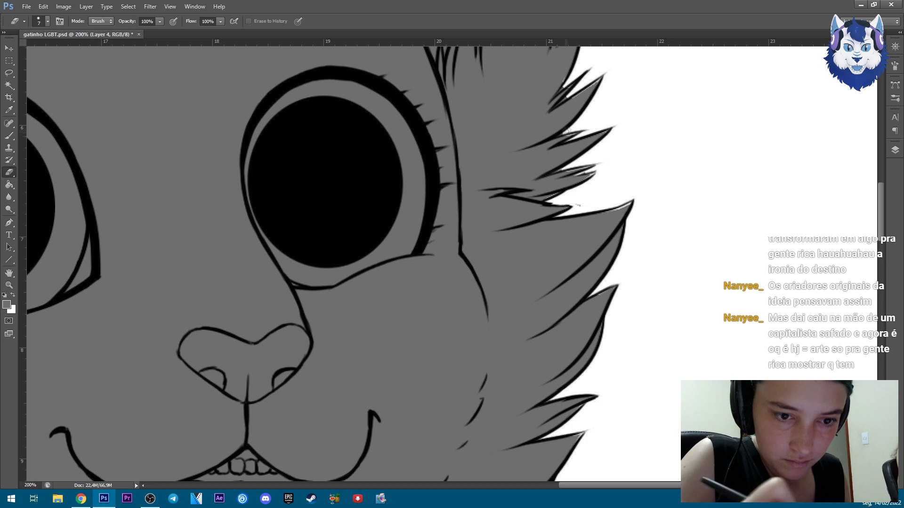
pyautogui.scroll(5, 571, 134)
pyautogui.hscroll(-1, 612, 282)
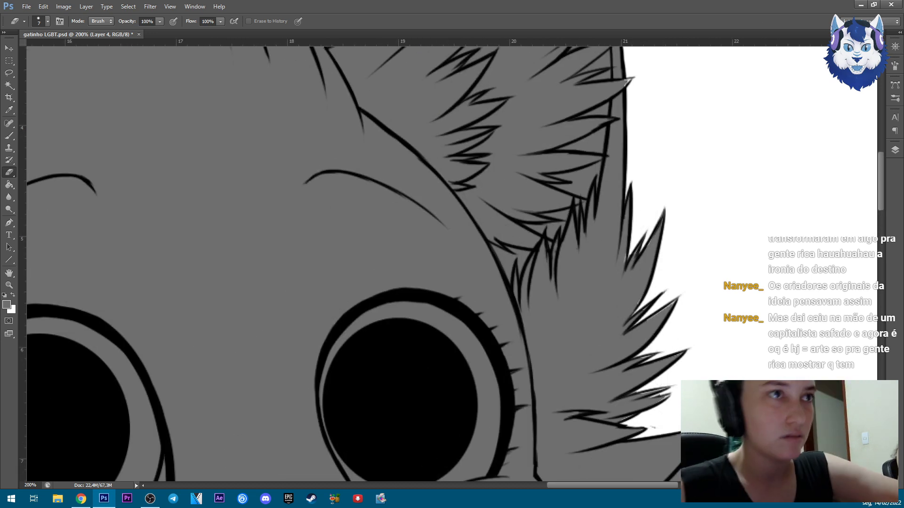
pyautogui.hotkey('alt', 'Tab')
pyautogui.hotkey('alt', 'Tab')
pyautogui.hotkey('alt', 'Tab')
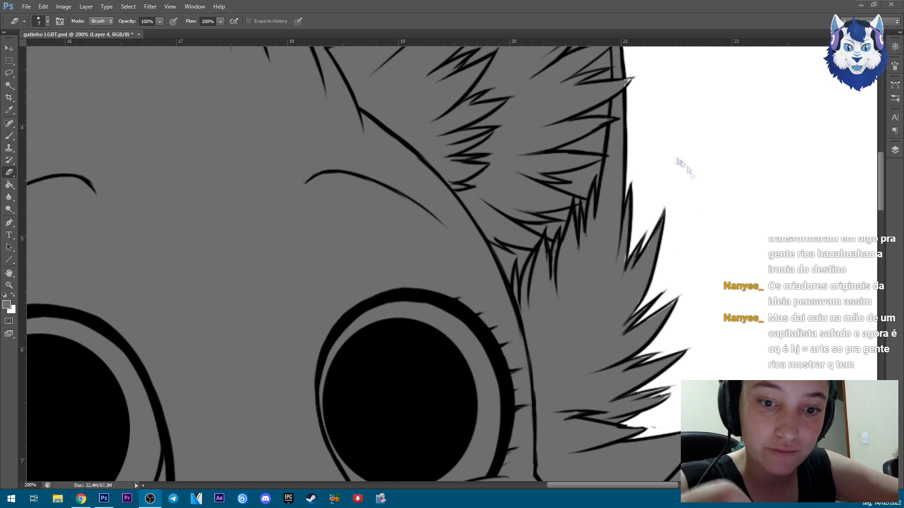
pyautogui.click(711, 206)
# Erase stray grey around both ears, the hair tufts on top of the head and the left-hand cheek fur.
pyautogui.scroll(4, 712, 206)
pyautogui.hscroll(-4, 546, 207)
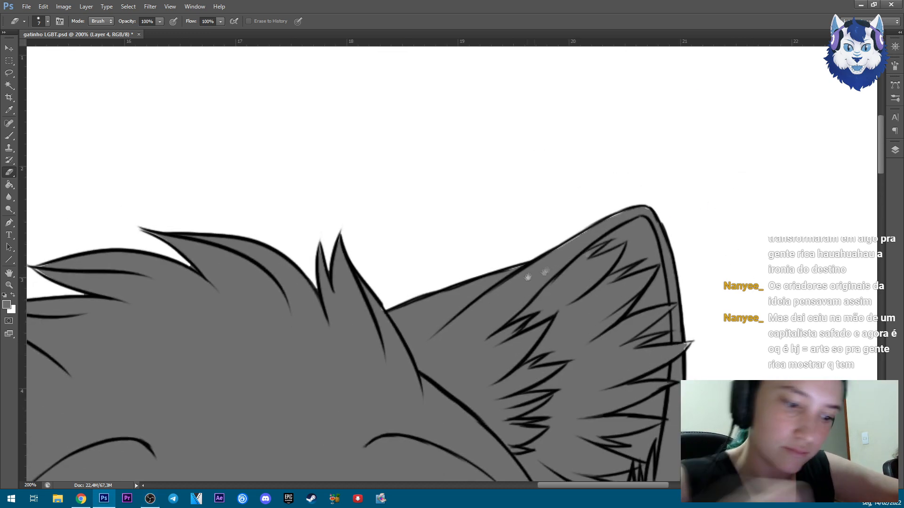
pyautogui.hscroll(-5, 301, 219)
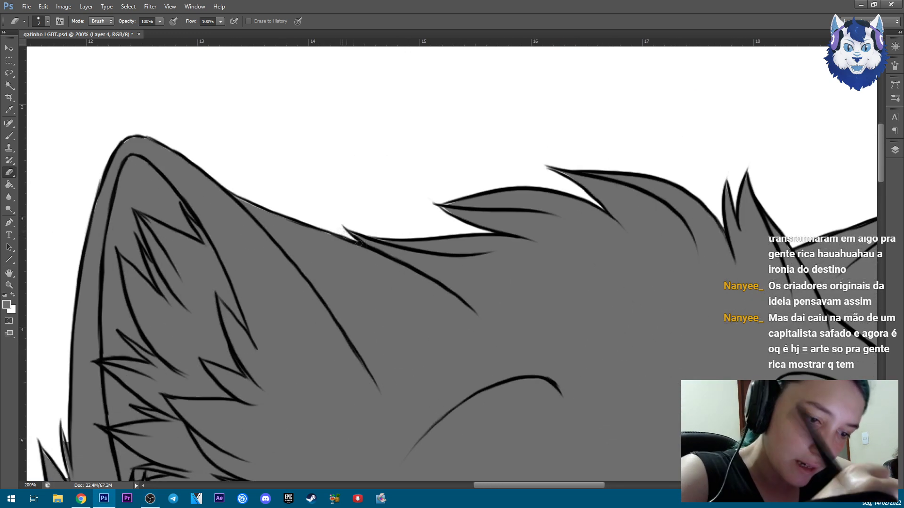
pyautogui.scroll(-5, 255, 261)
pyautogui.hotkey('alt', 'Tab')
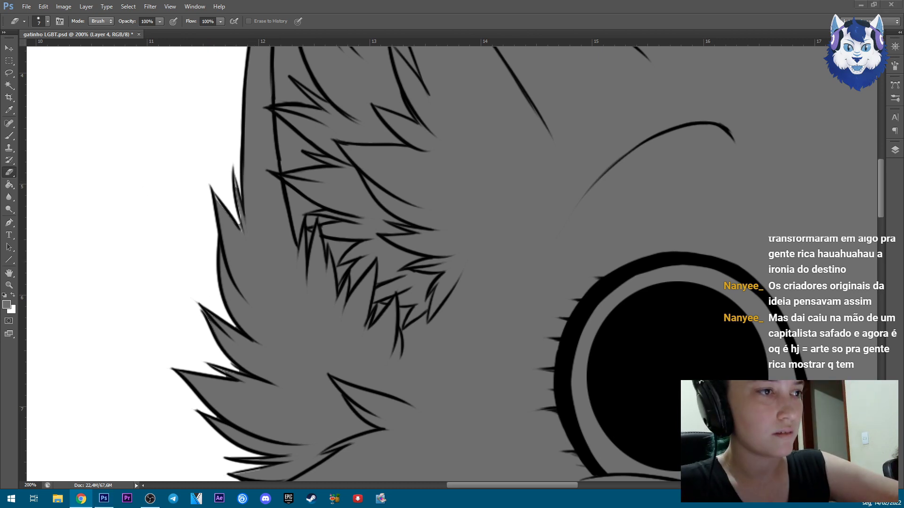
pyautogui.hotkey('alt', 'Tab')
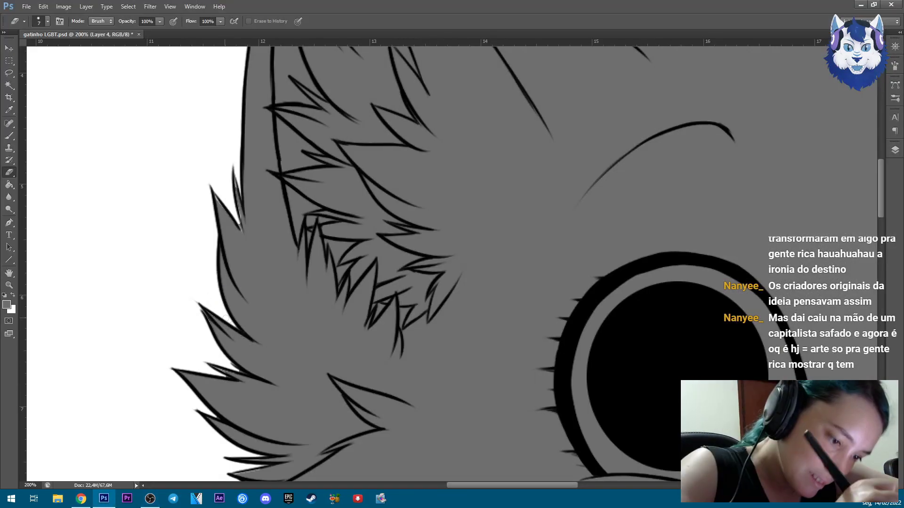
# Switch to a 7 px brush and paint grey into white gaps inside the line art along the left-hand cheek and back fur.
pyautogui.scroll(-2, 204, 343)
pyautogui.press('b')
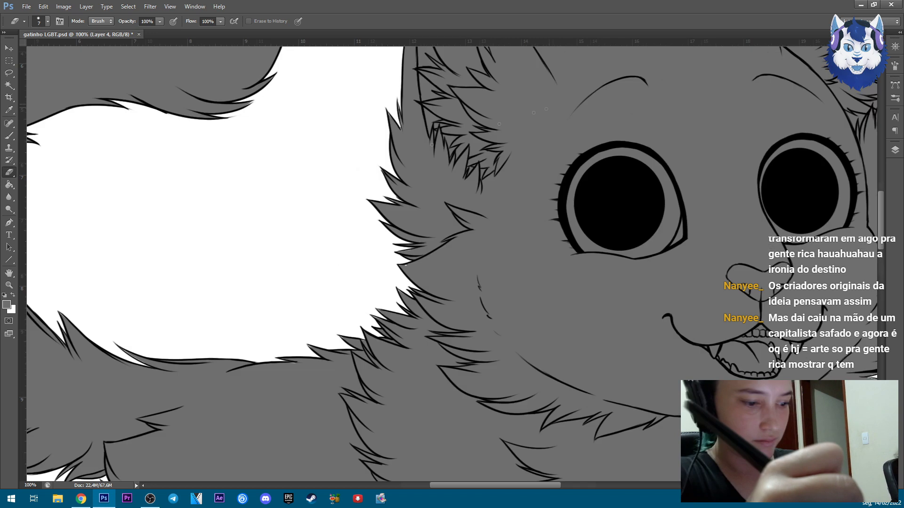
pyautogui.scroll(1, 476, 262)
pyautogui.rightClick(476, 262)
pyautogui.write('7')
pyautogui.press('Return')
pyautogui.scroll(1, 466, 262)
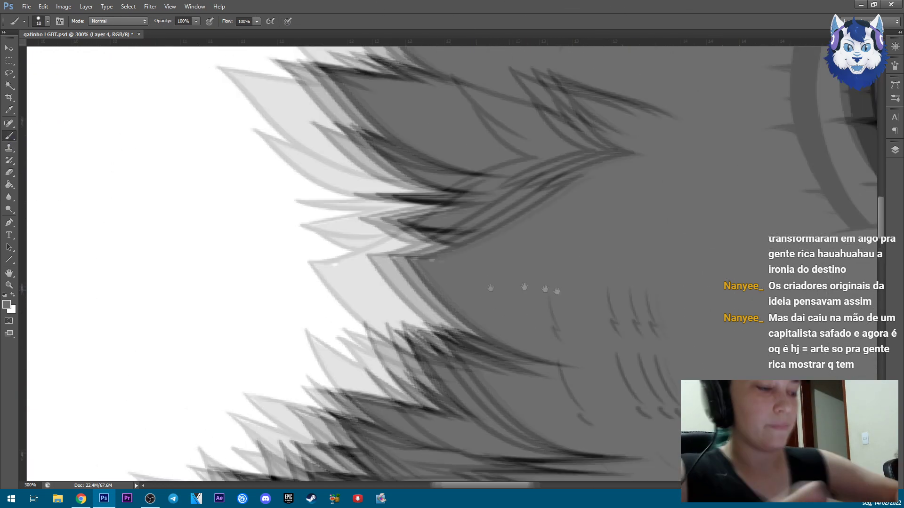
pyautogui.scroll(-3, 421, 325)
pyautogui.hscroll(-3, 421, 324)
pyautogui.hscroll(-10, 241, 351)
pyautogui.scroll(1, 283, 320)
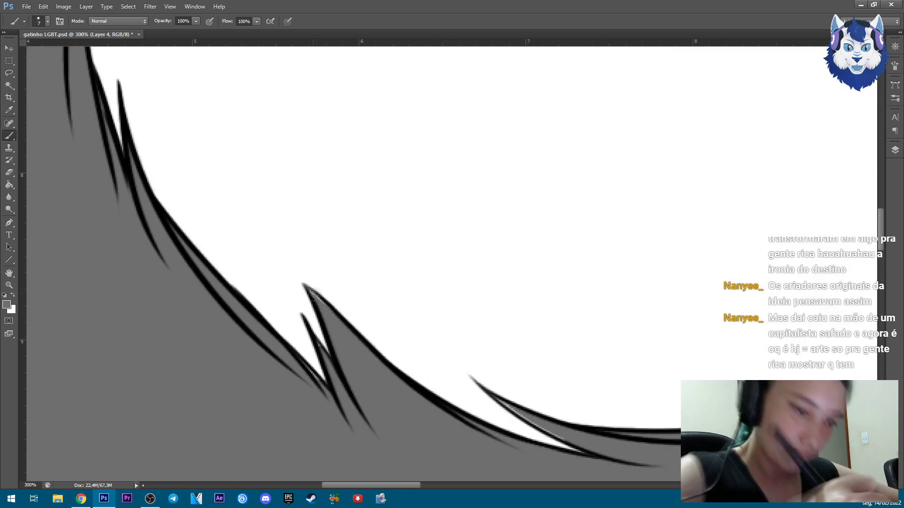
# Fill the white slivers inside the lines along the tail's inner curve and its upper fur clumps with grey.
pyautogui.scroll(6, 272, 336)
pyautogui.hscroll(-3, 324, 195)
pyautogui.hscroll(10, 362, 152)
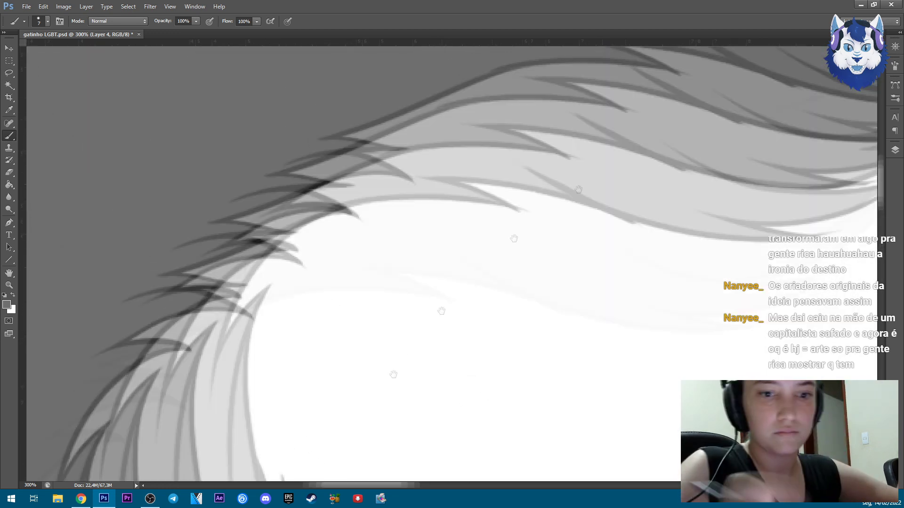
pyautogui.scroll(10, 469, 288)
pyautogui.hscroll(-8, 470, 288)
pyautogui.scroll(1, 474, 241)
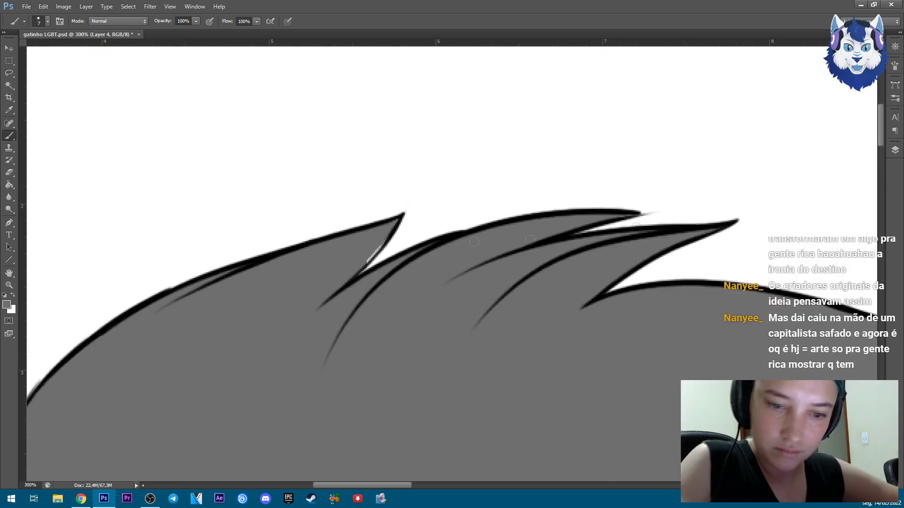
# Paint grey into remaining gaps along the tail's outer edge and the fur on the rump.
pyautogui.hscroll(-11, 221, 372)
pyautogui.scroll(-4, 222, 373)
pyautogui.hscroll(7, 468, 388)
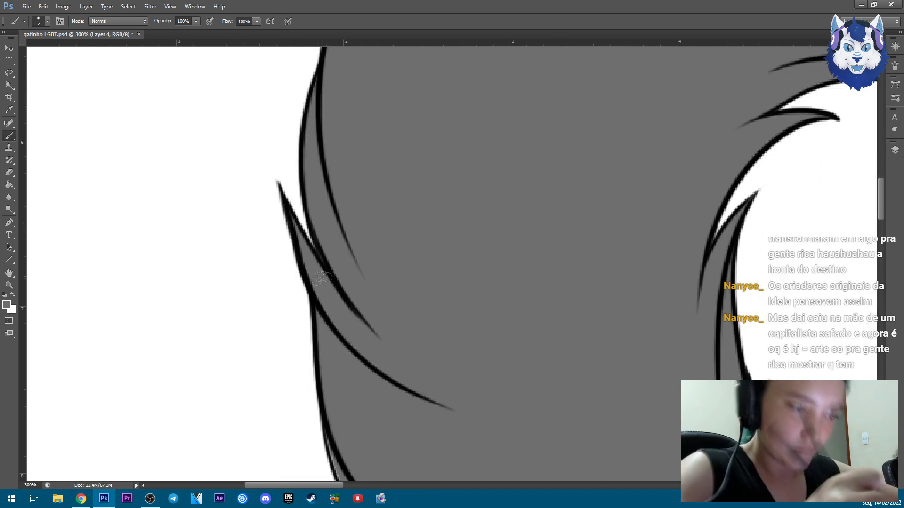
pyautogui.scroll(-8, 349, 129)
pyautogui.scroll(-3, 404, 376)
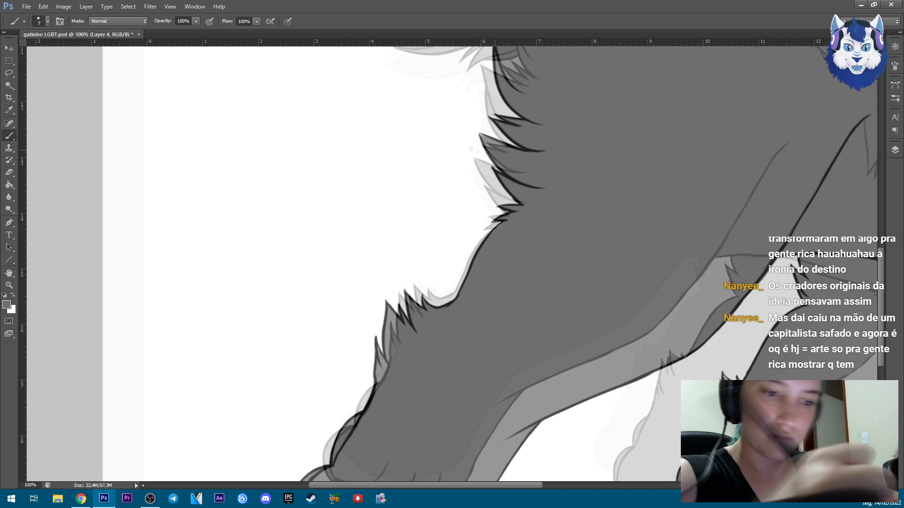
# Touch up the grey fill inside the outlines of the two hind legs and their paws.
pyautogui.scroll(3, 498, 172)
pyautogui.scroll(-3, 433, 175)
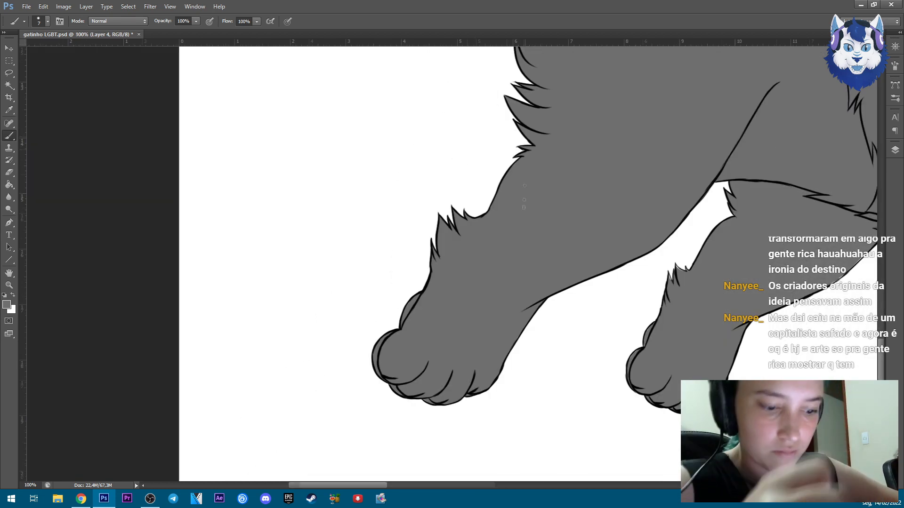
pyautogui.scroll(2, 376, 365)
pyautogui.moveTo(377, 364); pyautogui.dragTo(614, 350)
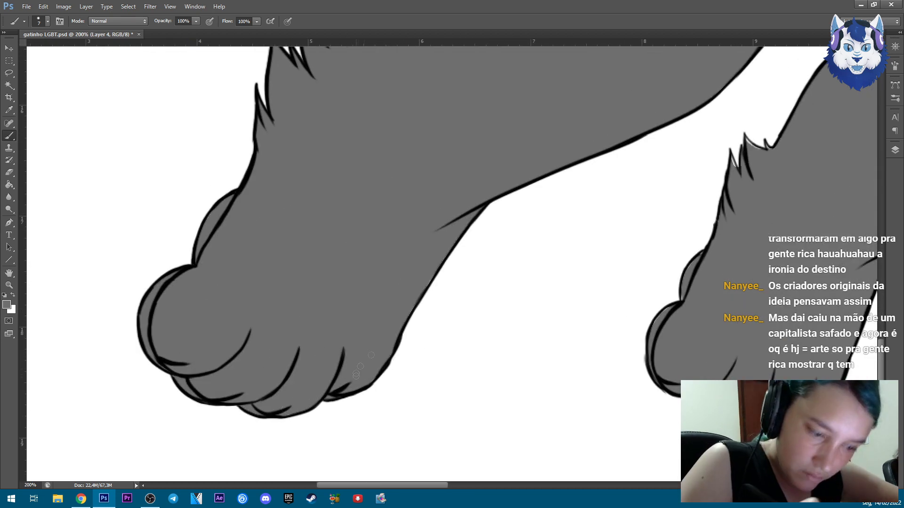
pyautogui.moveTo(742, 182); pyautogui.dragTo(433, 320)
pyautogui.scroll(-3, 464, 287)
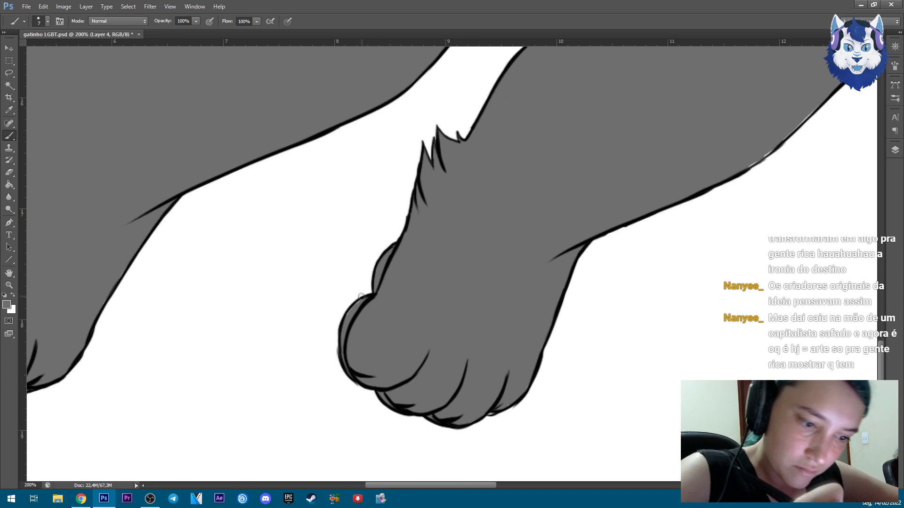
# Fill white gaps inside the belly fur and the pointed chest tufts with grey.
pyautogui.scroll(2, 583, 292)
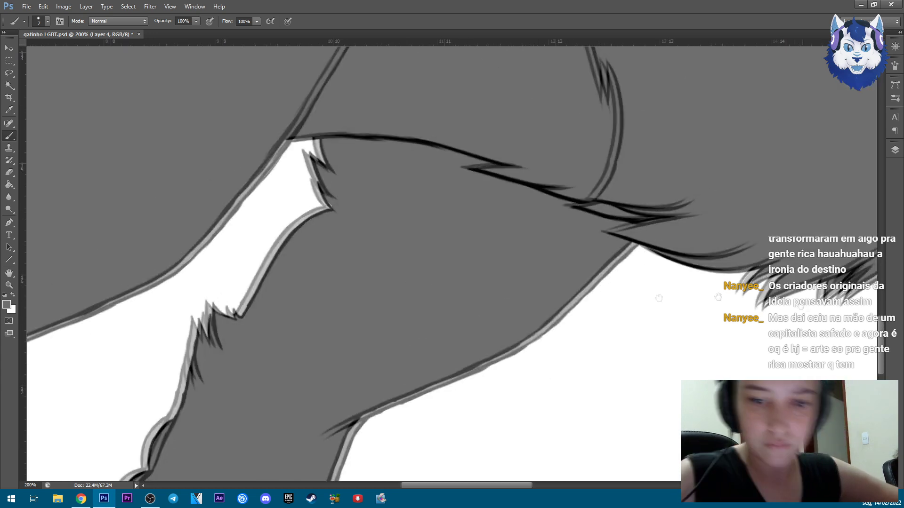
pyautogui.scroll(2, 569, 254)
pyautogui.scroll(3, 518, 302)
pyautogui.hscroll(5, 518, 301)
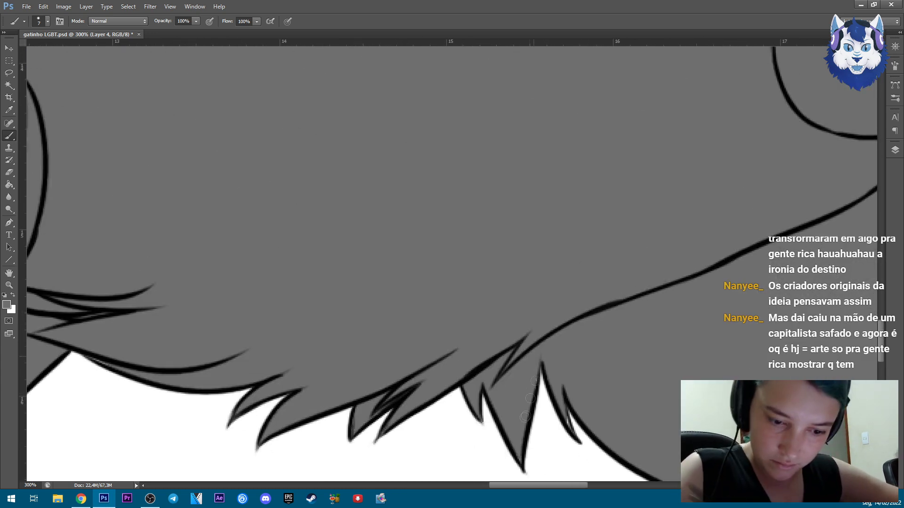
pyautogui.hscroll(9, 534, 361)
pyautogui.scroll(-4, 537, 348)
pyautogui.scroll(3, 546, 330)
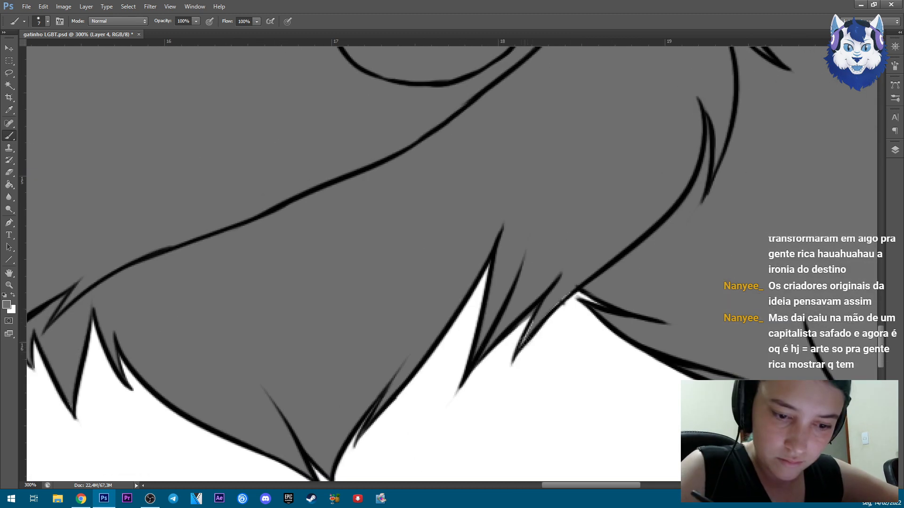
# Touch up the grey fill along the lower contour and toes of the outstretched foreleg.
pyautogui.hscroll(10, 556, 319)
pyautogui.scroll(-5, 471, 318)
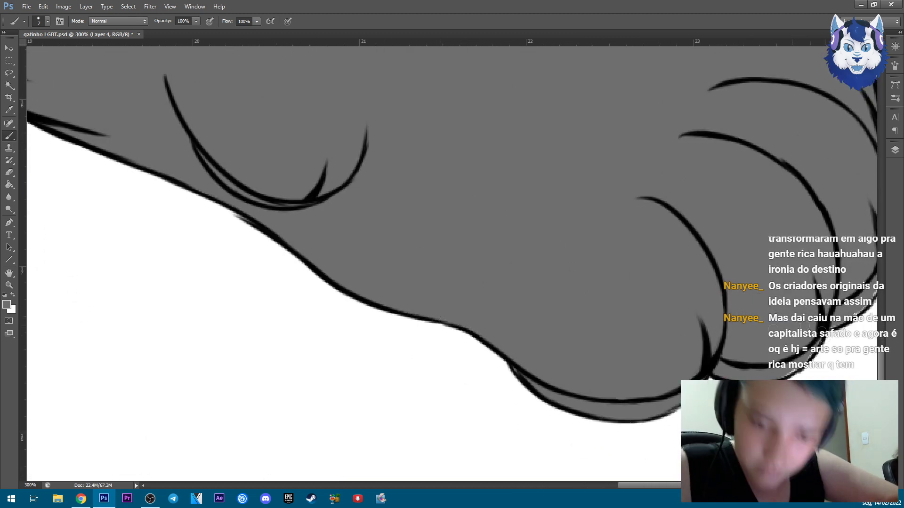
pyautogui.hscroll(5, 709, 365)
pyautogui.scroll(1, 668, 317)
# Fill gaps in the chest and neck fur spikes beside the raised paw with grey, erasing any overspill.
pyautogui.scroll(12, 655, 162)
pyautogui.hscroll(-7, 589, 198)
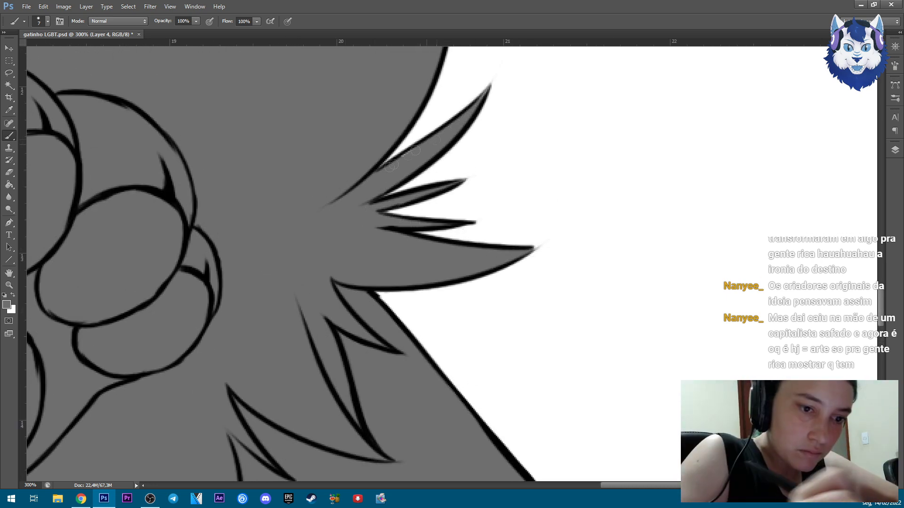
pyautogui.scroll(10, 389, 171)
pyautogui.hscroll(-3, 471, 212)
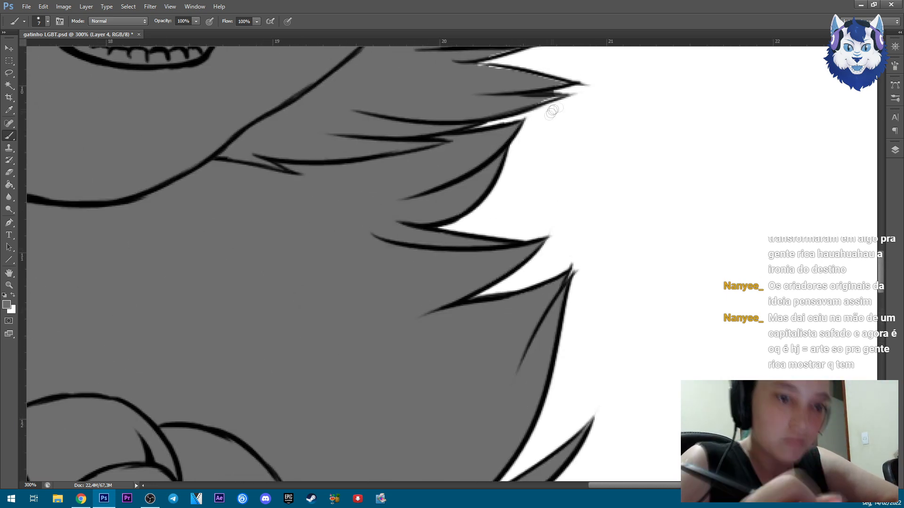
pyautogui.scroll(8, 544, 116)
pyautogui.hscroll(3, 424, 335)
pyautogui.press('e')
pyautogui.press('b')
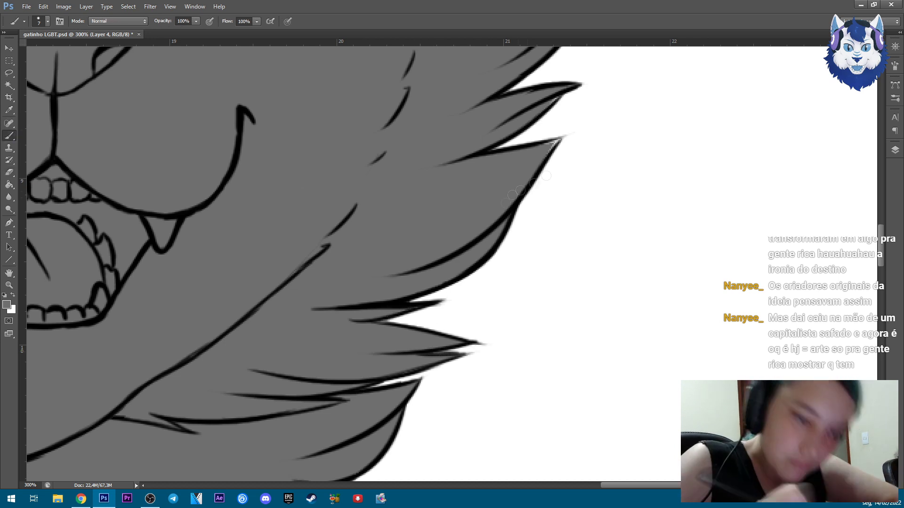
# Correct the grey fill inside the right-hand cheek fur spikes from the mouth up past the eye.
pyautogui.scroll(8, 541, 386)
pyautogui.hscroll(1, 542, 386)
pyautogui.press('e')
pyautogui.press('b')
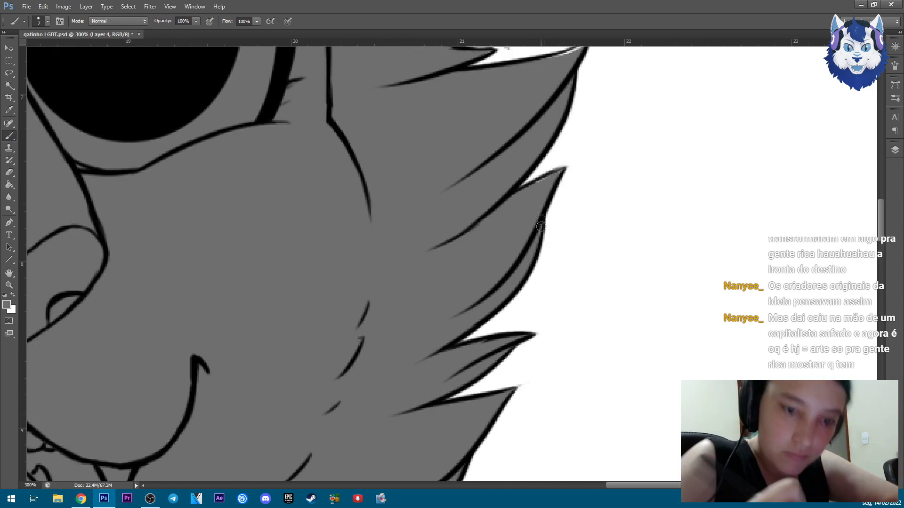
pyautogui.moveTo(603, 131); pyautogui.dragTo(573, 373)
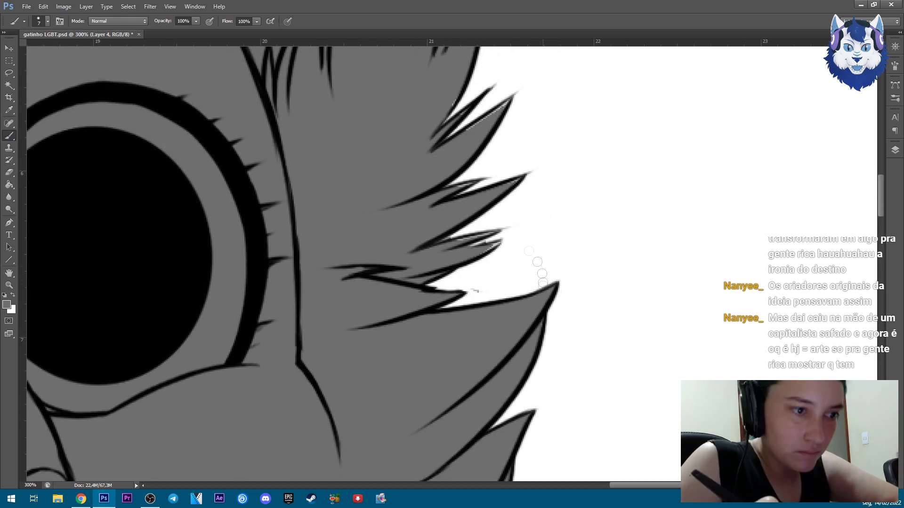
pyautogui.moveTo(541, 168); pyautogui.dragTo(642, 320)
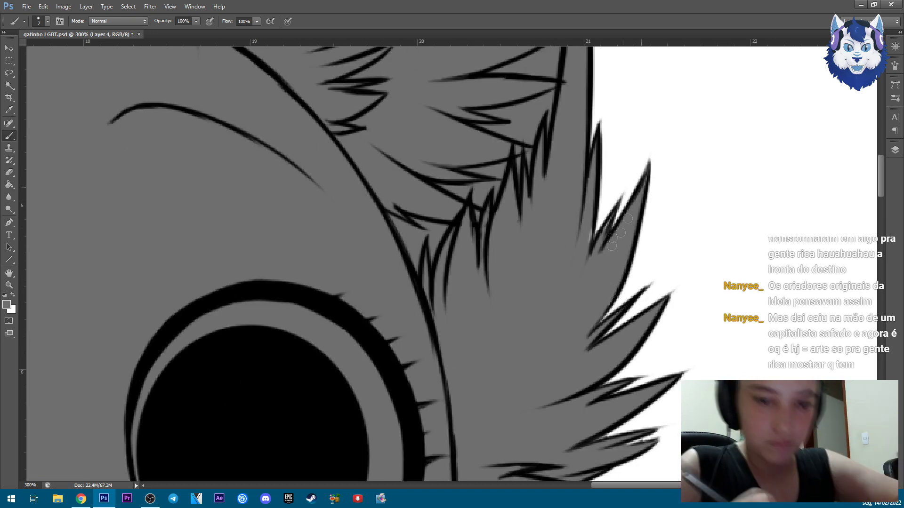
# Paint grey into leftover gaps along the right-hand ear, the head tufts and across to the left-hand ear.
pyautogui.moveTo(542, 118); pyautogui.dragTo(597, 405)
pyautogui.moveTo(591, 59); pyautogui.dragTo(704, 239)
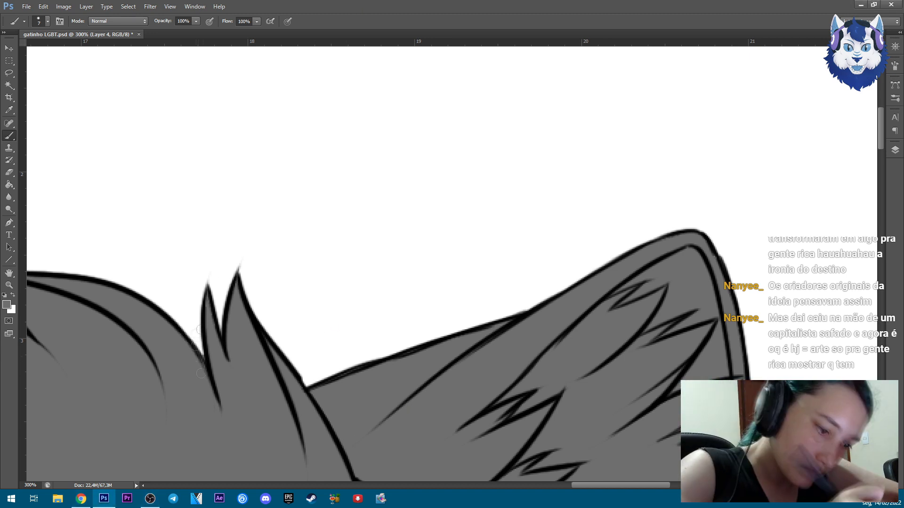
pyautogui.moveTo(201, 373); pyautogui.dragTo(550, 338)
pyautogui.moveTo(158, 292); pyautogui.dragTo(509, 223)
pyautogui.moveTo(177, 201); pyautogui.dragTo(430, 219)
pyautogui.moveTo(304, 313); pyautogui.dragTo(303, 188)
# Bring the whole cat into view and save the document.
pyautogui.hotkey('ctrl', '-')
pyautogui.hotkey('ctrl', '-')
pyautogui.hotkey('ctrl', '-')
pyautogui.hotkey('ctrl', '-')
pyautogui.hotkey('ctrl', '-')
pyautogui.hotkey('ctrl', '-')
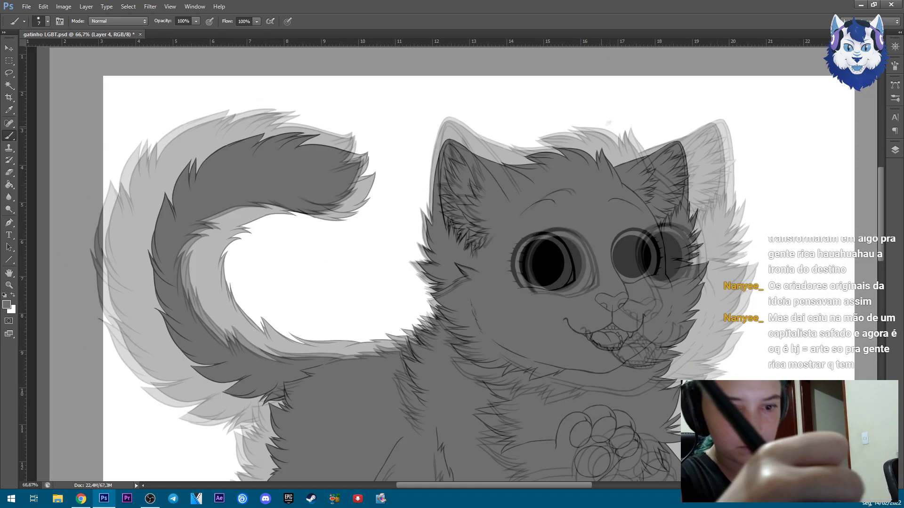
pyautogui.click(26, 6)
pyautogui.click(37, 102)
# Add a new layer clipped to Layer 4 and bring in the six-stripe rainbow flag as a colour reference.
pyautogui.click(895, 150)
pyautogui.hotkey('ctrl', 'shift', 'alt', 'n')
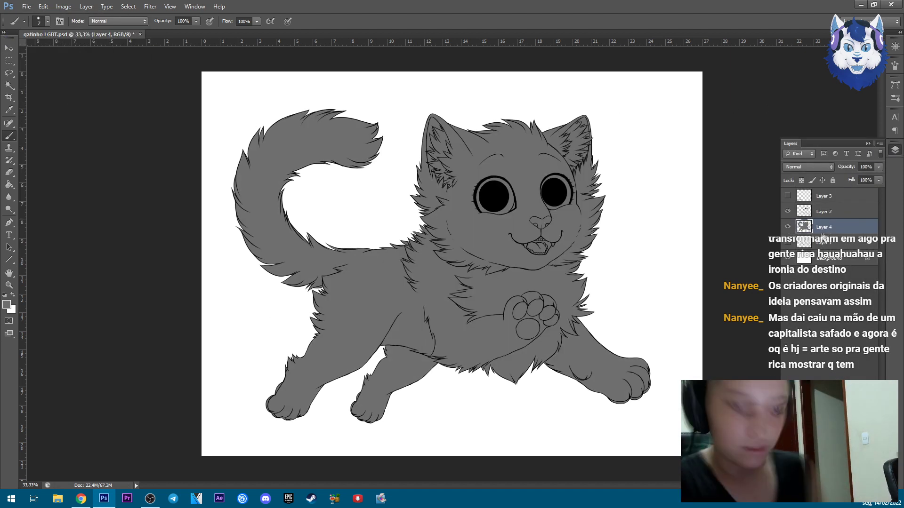
pyautogui.click(894, 149)
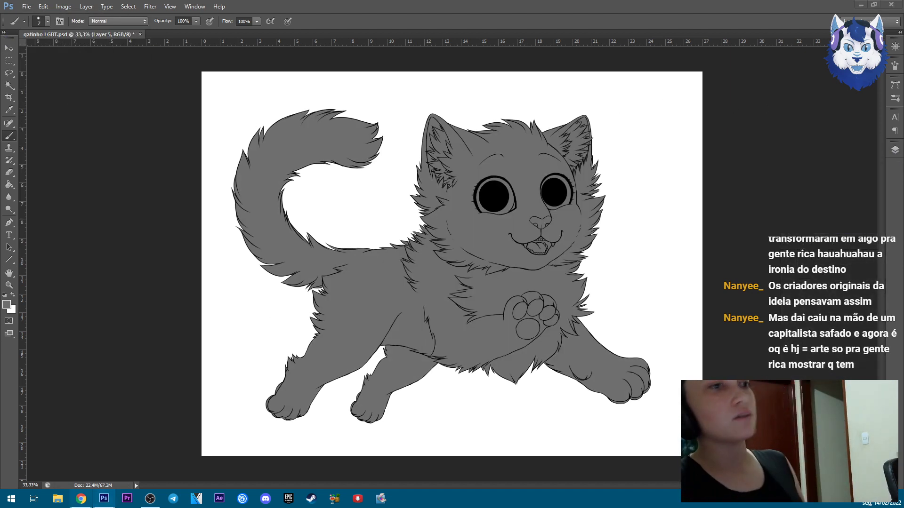
pyautogui.moveTo(894, 207); pyautogui.dragTo(488, 260)
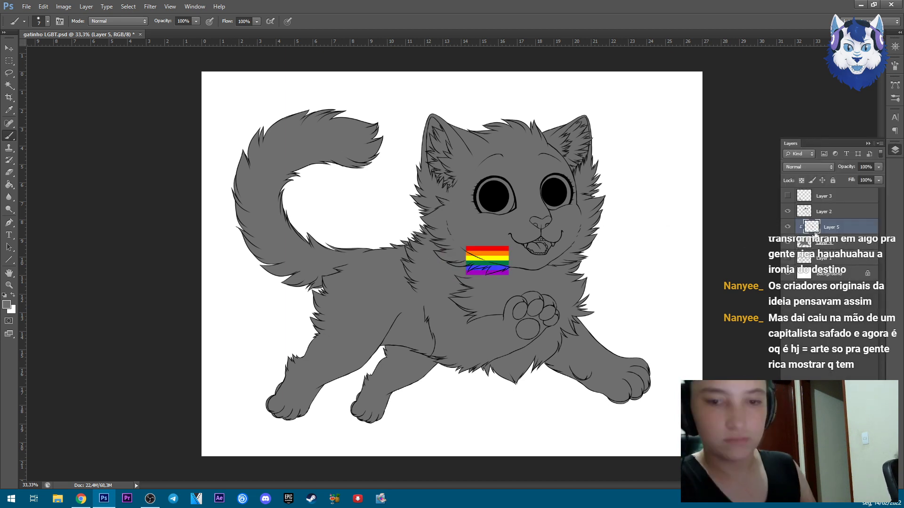
# Place the flag in the white space beside the right-hand ear and put a new layer between it and Layer 4.
pyautogui.moveTo(829, 231); pyautogui.dragTo(812, 233)
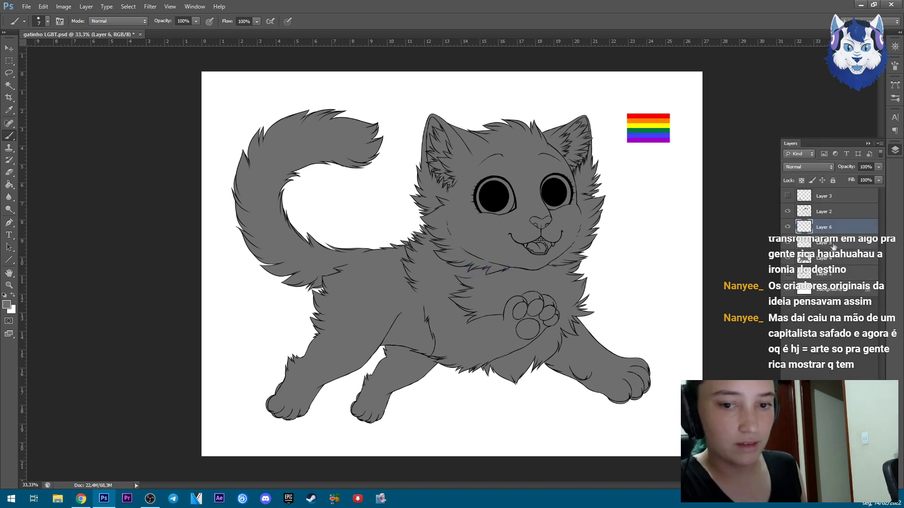
pyautogui.moveTo(821, 227); pyautogui.dragTo(821, 246)
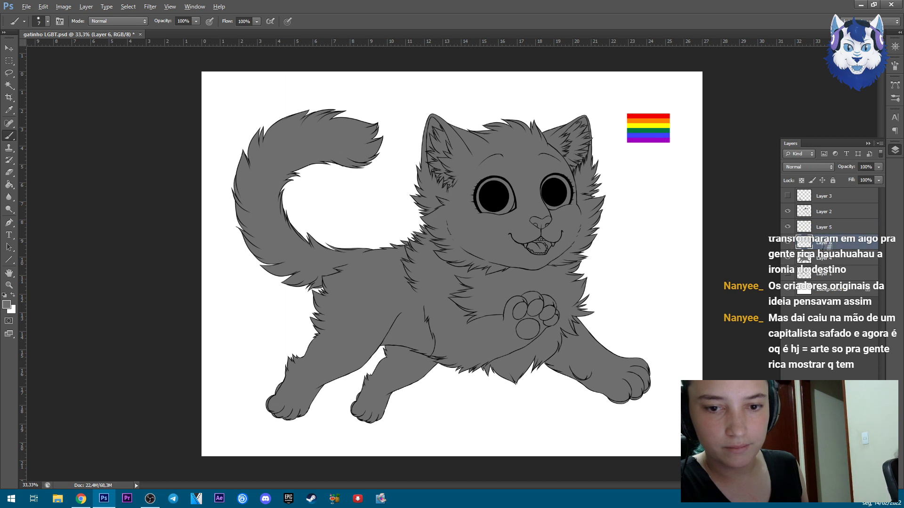
pyautogui.click(895, 151)
# Paint the muzzle, cheeks and centre of the forehead with a large soft brush in the flag's red.
pyautogui.rightClick(342, 266)
pyautogui.press('Return')
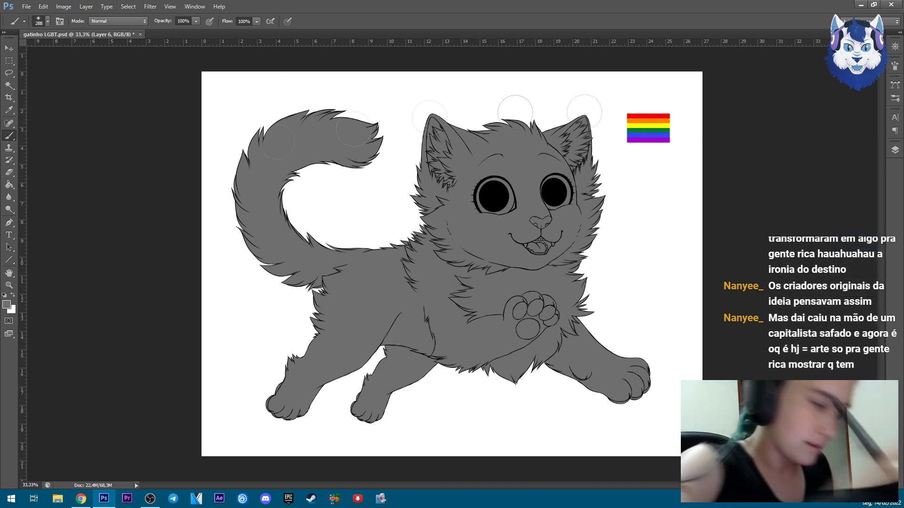
pyautogui.keyDown('alt'); pyautogui.click(647, 115); pyautogui.keyUp('alt')
pyautogui.press(']')
pyautogui.press(']')
pyautogui.press(']')
pyautogui.press(']')
pyautogui.press(']')
pyautogui.moveTo(527, 221)
pyautogui.mouseDown()
pyautogui.moveTo(544, 238)
pyautogui.moveTo(517, 222)
pyautogui.moveTo(466, 226)
pyautogui.moveTo(574, 226)
pyautogui.moveTo(528, 179)
pyautogui.moveTo(452, 221)
pyautogui.moveTo(579, 216)
pyautogui.mouseUp()
pyautogui.press('[')
pyautogui.press('[')
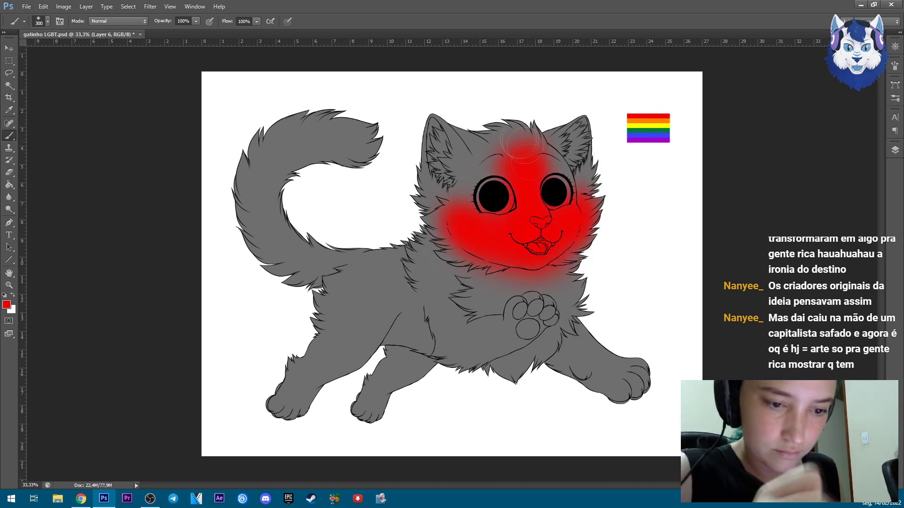
# Paint the ears, outer face fur and neck with a soft brush in the flag's orange.
pyautogui.hotkey('ctrl', '+')
pyautogui.keyDown('alt'); pyautogui.click(600, 200); pyautogui.keyUp('alt')
pyautogui.moveTo(328, 195)
pyautogui.mouseDown()
pyautogui.moveTo(378, 289)
pyautogui.moveTo(419, 236)
pyautogui.moveTo(512, 291)
pyautogui.moveTo(460, 182)
pyautogui.moveTo(299, 207)
pyautogui.moveTo(291, 286)
pyautogui.moveTo(246, 325)
pyautogui.moveTo(287, 405)
pyautogui.moveTo(326, 386)
pyautogui.moveTo(346, 435)
pyautogui.moveTo(367, 433)
pyautogui.mouseUp()
pyautogui.moveTo(523, 325)
pyautogui.mouseDown()
pyautogui.moveTo(494, 414)
pyautogui.moveTo(447, 438)
pyautogui.mouseUp()
# Extend the red along the lower left-hand cheek and jaw with a smaller brush.
pyautogui.press('[')
pyautogui.press('[')
pyautogui.press('[')
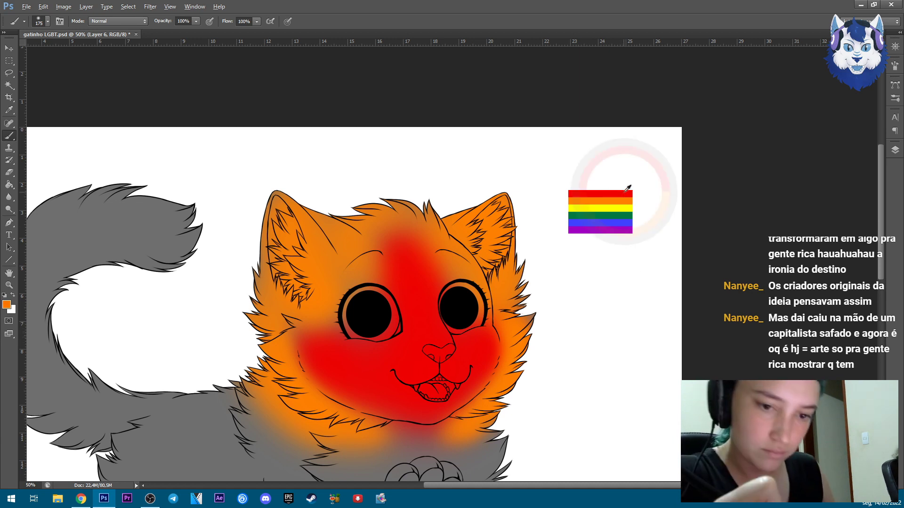
pyautogui.moveTo(349, 402); pyautogui.dragTo(426, 411)
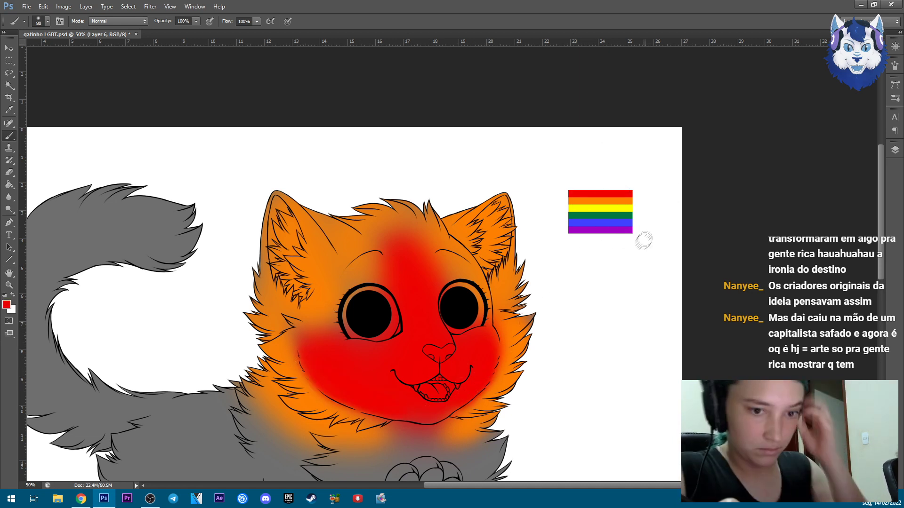
# Spread orange over the neck below the chin, the chest and the raised paw.
pyautogui.moveTo(533, 363); pyautogui.dragTo(593, 237)
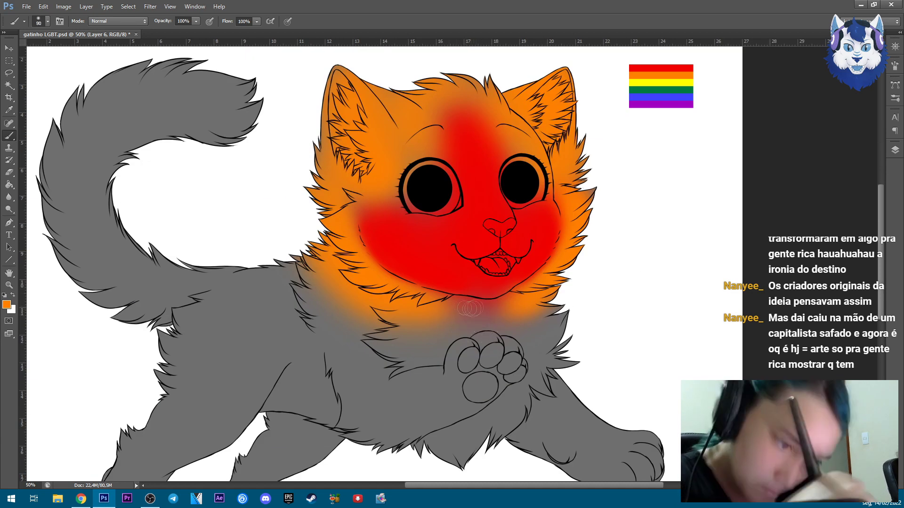
pyautogui.press('[')
pyautogui.press('[')
pyautogui.press('[')
pyautogui.press('[')
pyautogui.moveTo(470, 308)
pyautogui.mouseDown()
pyautogui.moveTo(432, 292)
pyautogui.moveTo(442, 298)
pyautogui.moveTo(426, 334)
pyautogui.moveTo(389, 284)
pyautogui.moveTo(377, 284)
pyautogui.moveTo(428, 400)
pyautogui.moveTo(512, 313)
pyautogui.moveTo(599, 312)
pyautogui.mouseUp()
# Sample the flag's red and fill the chin up to its outline with a small brush.
pyautogui.hotkey('ctrl', '+')
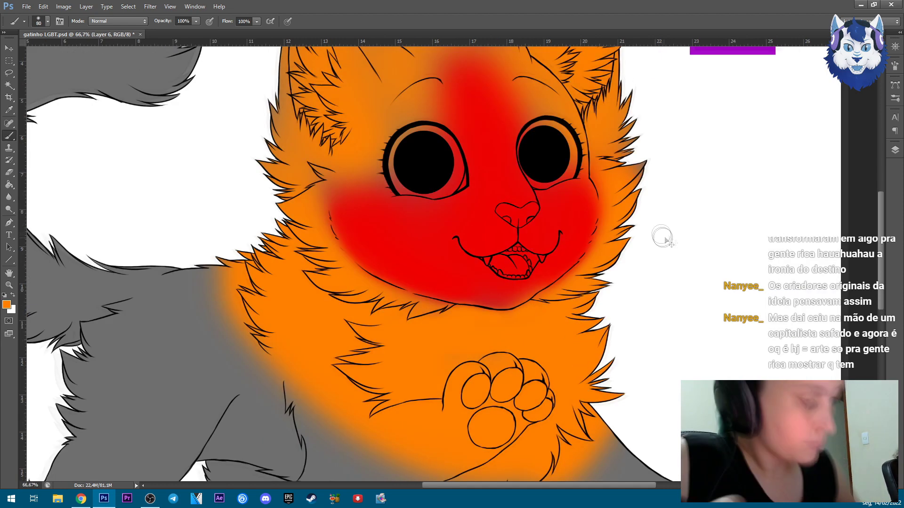
pyautogui.scroll(-3, 662, 236)
pyautogui.hotkey('ctrl', '+')
pyautogui.scroll(5, 682, 187)
pyautogui.scroll(3, 683, 188)
pyautogui.keyDown('alt'); pyautogui.click(702, 178); pyautogui.keyUp('alt')
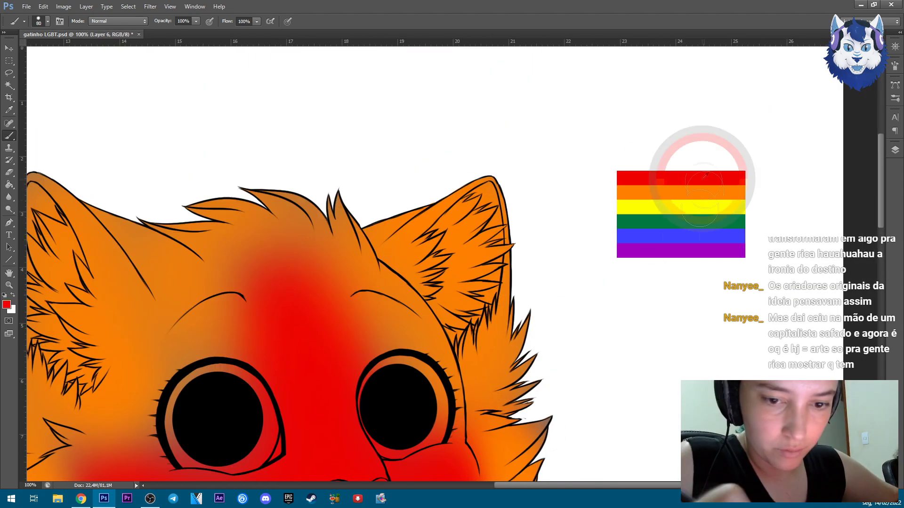
pyautogui.scroll(-6, 659, 226)
pyautogui.hscroll(-4, 628, 277)
pyautogui.press('[')
pyautogui.moveTo(579, 281)
pyautogui.mouseDown()
pyautogui.moveTo(631, 247)
pyautogui.moveTo(540, 280)
pyautogui.mouseUp()
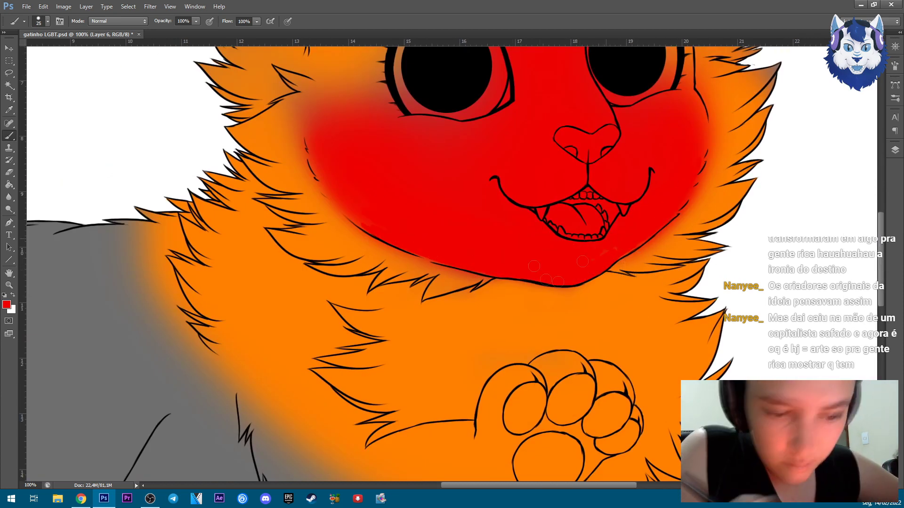
# Paint the upper inner part of the left-hand ear in the flag's yellow up to its outline.
pyautogui.hotkey('ctrl', '-')
pyautogui.hotkey('ctrl', '-')
pyautogui.hotkey('ctrl', '-')
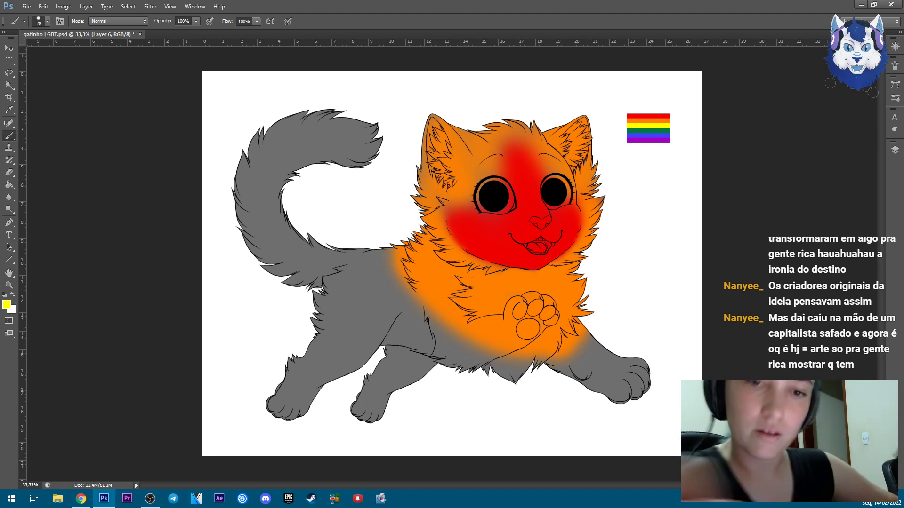
pyautogui.scroll(3, 465, 122)
pyautogui.press('[')
pyautogui.press('[')
pyautogui.press('[')
pyautogui.moveTo(377, 233); pyautogui.dragTo(390, 178)
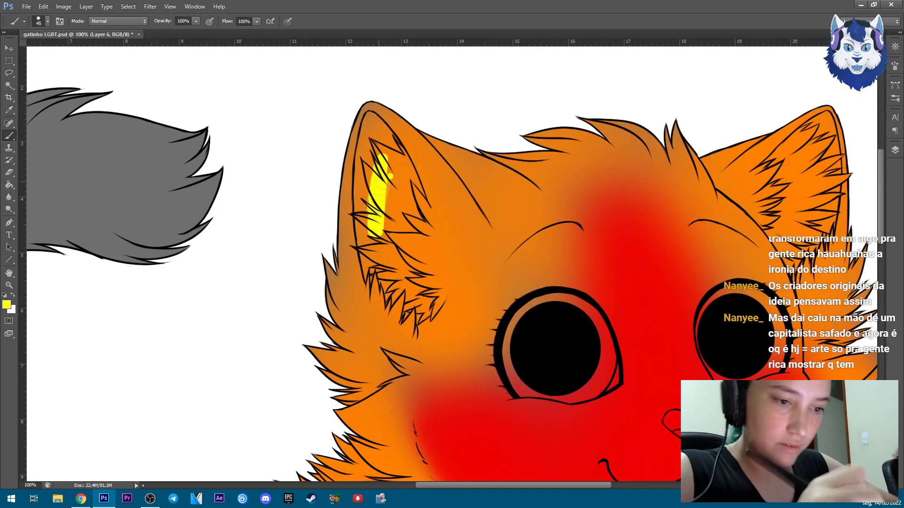
pyautogui.hotkey('alt', 'Tab')
pyautogui.hotkey('alt', 'Tab')
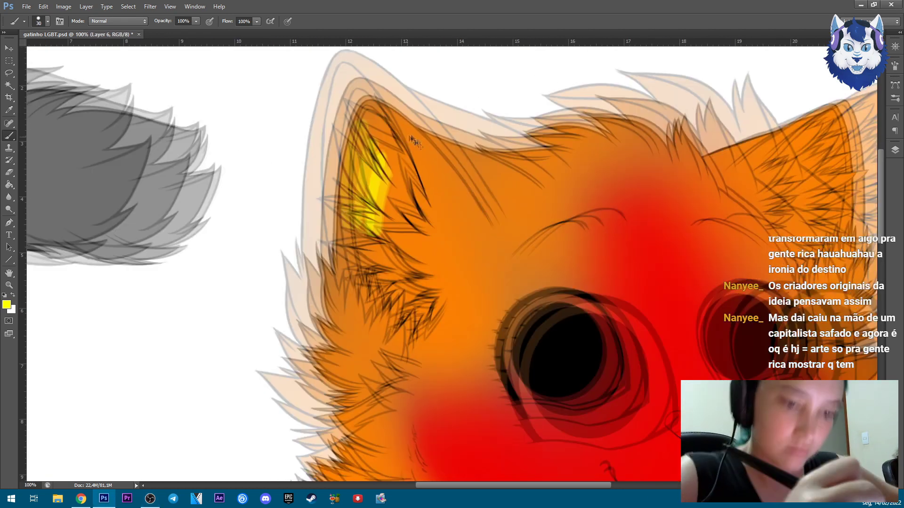
pyautogui.scroll(1, 372, 113)
pyautogui.moveTo(464, 320)
pyautogui.mouseDown()
pyautogui.moveTo(444, 227)
pyautogui.moveTo(428, 292)
pyautogui.moveTo(418, 249)
pyautogui.moveTo(451, 242)
pyautogui.mouseUp()
pyautogui.moveTo(482, 283)
pyautogui.mouseDown()
pyautogui.moveTo(433, 193)
pyautogui.moveTo(377, 139)
pyautogui.moveTo(365, 264)
pyautogui.moveTo(342, 314)
pyautogui.moveTo(363, 122)
pyautogui.moveTo(372, 142)
pyautogui.moveTo(414, 156)
pyautogui.mouseUp()
# Continue the yellow down through the lower fur tufts of the left-hand inner ear and fill the remaining orange gap.
pyautogui.scroll(-3, 431, 292)
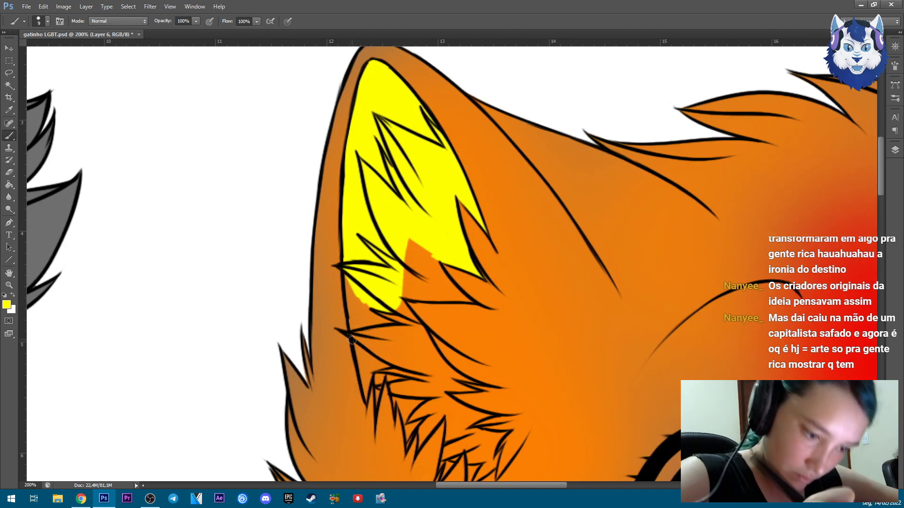
pyautogui.moveTo(367, 392)
pyautogui.mouseDown()
pyautogui.moveTo(360, 302)
pyautogui.moveTo(383, 382)
pyautogui.mouseUp()
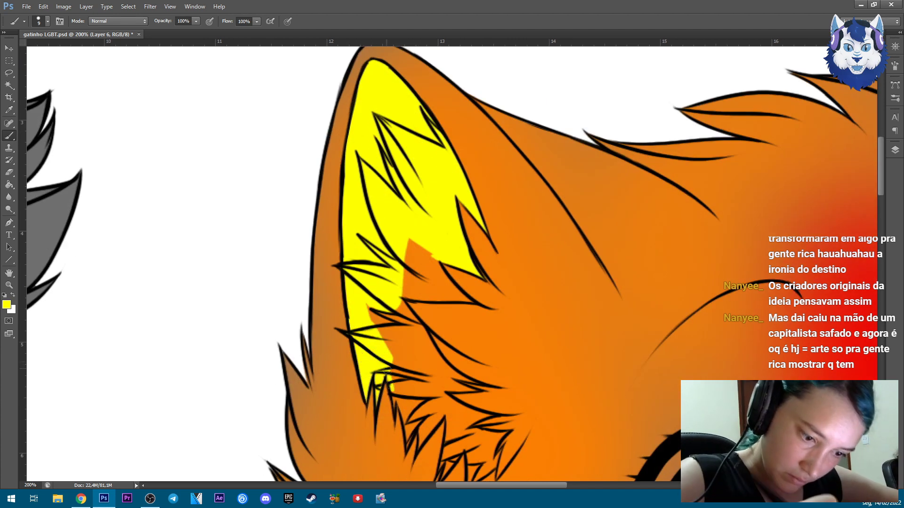
pyautogui.moveTo(408, 442)
pyautogui.mouseDown()
pyautogui.moveTo(424, 369)
pyautogui.moveTo(414, 334)
pyautogui.moveTo(444, 364)
pyautogui.mouseUp()
pyautogui.moveTo(414, 338)
pyautogui.mouseDown()
pyautogui.moveTo(360, 303)
pyautogui.moveTo(416, 335)
pyautogui.moveTo(421, 367)
pyautogui.moveTo(416, 283)
pyautogui.moveTo(438, 285)
pyautogui.moveTo(419, 276)
pyautogui.moveTo(433, 309)
pyautogui.mouseUp()
pyautogui.press(']')
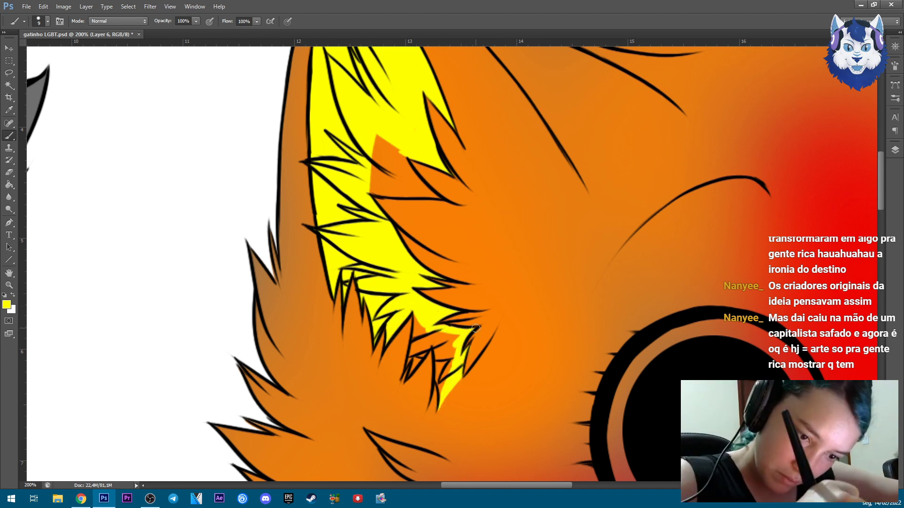
pyautogui.moveTo(474, 328); pyautogui.dragTo(454, 335)
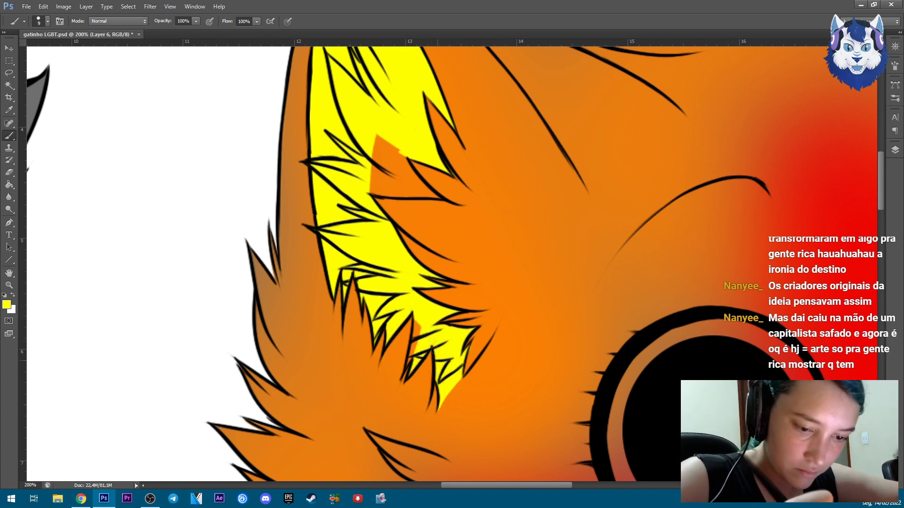
pyautogui.scroll(5, 421, 318)
pyautogui.moveTo(406, 396)
pyautogui.mouseDown()
pyautogui.moveTo(468, 395)
pyautogui.moveTo(423, 339)
pyautogui.moveTo(406, 358)
pyautogui.mouseUp()
# Fill the inside of the right-hand ear with yellow from its base tufts up to the tip.
pyautogui.moveTo(462, 241); pyautogui.dragTo(612, 282)
pyautogui.moveTo(516, 288)
pyautogui.mouseDown()
pyautogui.moveTo(522, 339)
pyautogui.moveTo(542, 342)
pyautogui.moveTo(539, 362)
pyautogui.moveTo(504, 283)
pyautogui.moveTo(528, 262)
pyautogui.moveTo(519, 295)
pyautogui.moveTo(551, 382)
pyautogui.moveTo(592, 279)
pyautogui.moveTo(580, 349)
pyautogui.moveTo(619, 236)
pyautogui.moveTo(598, 208)
pyautogui.moveTo(589, 320)
pyautogui.moveTo(609, 277)
pyautogui.moveTo(609, 327)
pyautogui.moveTo(630, 280)
pyautogui.moveTo(621, 245)
pyautogui.mouseUp()
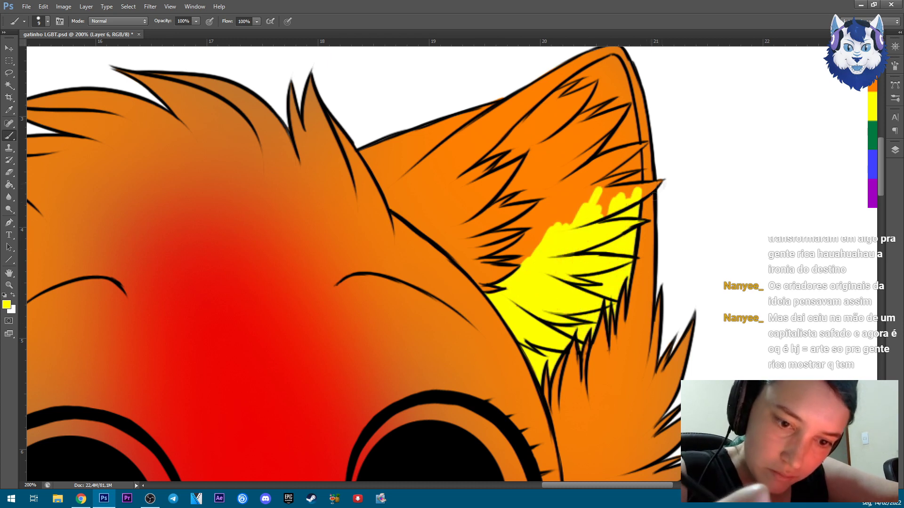
pyautogui.moveTo(639, 188)
pyautogui.mouseDown()
pyautogui.moveTo(612, 142)
pyautogui.moveTo(561, 337)
pyautogui.moveTo(569, 268)
pyautogui.mouseUp()
pyautogui.press(']')
pyautogui.press(']')
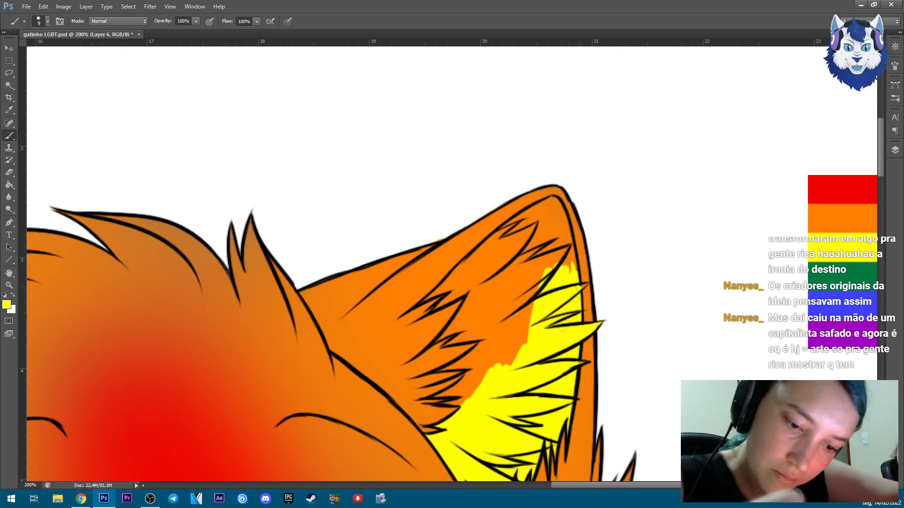
pyautogui.moveTo(473, 369); pyautogui.dragTo(446, 404)
pyautogui.moveTo(468, 364)
pyautogui.mouseDown()
pyautogui.moveTo(530, 298)
pyautogui.moveTo(447, 345)
pyautogui.moveTo(473, 333)
pyautogui.moveTo(436, 338)
pyautogui.moveTo(476, 312)
pyautogui.moveTo(482, 327)
pyautogui.moveTo(424, 298)
pyautogui.moveTo(560, 215)
pyautogui.mouseUp()
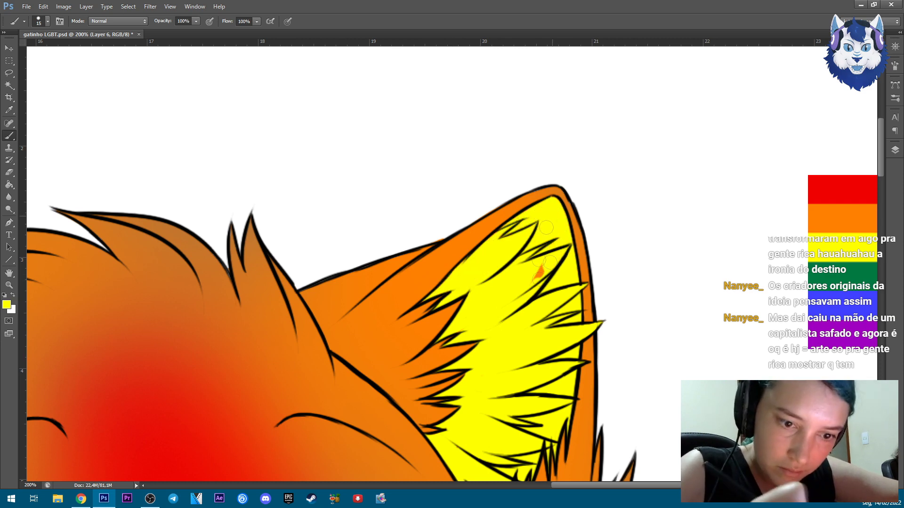
# Fill the cat's nose with yellow, redoing the first stroke.
pyautogui.hotkey('ctrl', '-')
pyautogui.hotkey('ctrl', '-')
pyautogui.scroll(2, 462, 270)
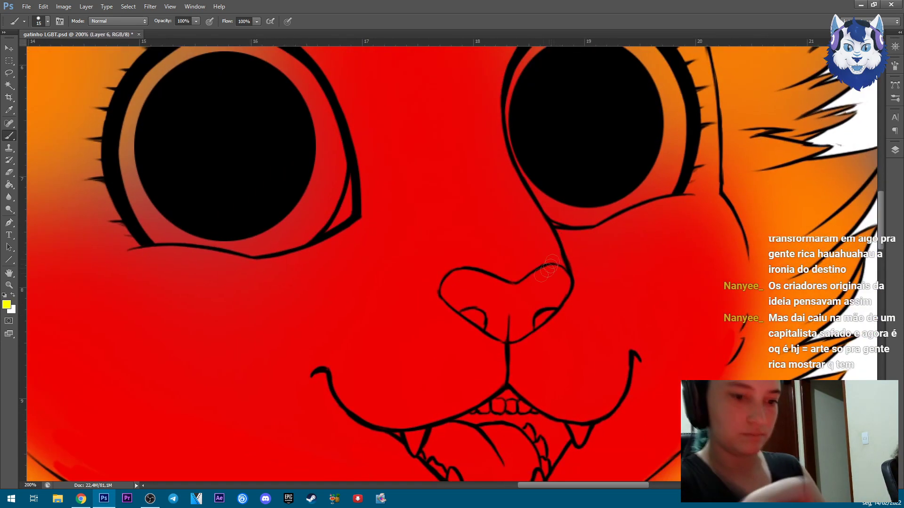
pyautogui.moveTo(443, 285)
pyautogui.mouseDown()
pyautogui.moveTo(506, 336)
pyautogui.moveTo(560, 294)
pyautogui.moveTo(508, 308)
pyautogui.moveTo(522, 296)
pyautogui.mouseUp()
pyautogui.hotkey('ctrl', 'z')
pyautogui.moveTo(559, 268)
pyautogui.mouseDown()
pyautogui.moveTo(523, 283)
pyautogui.moveTo(505, 307)
pyautogui.moveTo(452, 287)
pyautogui.moveTo(518, 292)
pyautogui.moveTo(471, 302)
pyautogui.mouseUp()
# Paint the irises of both eyes yellow around the black pupils.
pyautogui.moveTo(470, 302); pyautogui.dragTo(617, 401)
pyautogui.moveTo(398, 145)
pyautogui.mouseDown()
pyautogui.moveTo(278, 286)
pyautogui.moveTo(353, 345)
pyautogui.moveTo(483, 295)
pyautogui.moveTo(386, 337)
pyautogui.moveTo(490, 202)
pyautogui.moveTo(400, 141)
pyautogui.moveTo(461, 197)
pyautogui.mouseUp()
pyautogui.moveTo(612, 282); pyautogui.dragTo(366, 283)
pyautogui.moveTo(576, 207)
pyautogui.mouseDown()
pyautogui.moveTo(515, 137)
pyautogui.moveTo(419, 177)
pyautogui.moveTo(426, 297)
pyautogui.moveTo(506, 320)
pyautogui.moveTo(572, 275)
pyautogui.moveTo(576, 202)
pyautogui.moveTo(470, 313)
pyautogui.mouseUp()
# Choose white and fill the inner corner of the left-hand eye.
pyautogui.click(6, 305)
pyautogui.click(282, 97)
pyautogui.click(485, 104)
pyautogui.moveTo(233, 332); pyautogui.dragTo(253, 274)
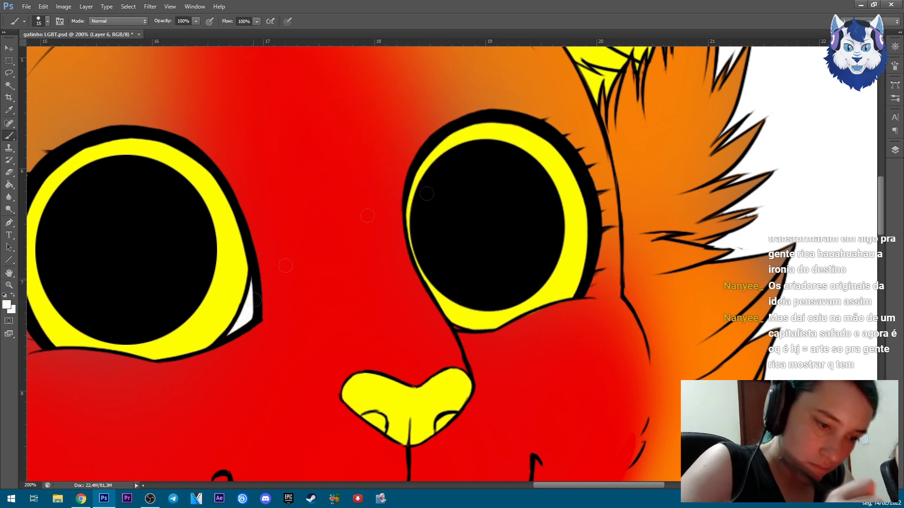
# Mix a light pinkish red from the face colour and paint the tongue and the inside of the mouth.
pyautogui.scroll(-3, 455, 331)
pyautogui.scroll(4, 433, 301)
pyautogui.press('i')
pyautogui.click(330, 188)
pyautogui.click(6, 304)
pyautogui.click(364, 138)
pyautogui.click(501, 106)
pyautogui.press('b')
pyautogui.moveTo(500, 324); pyautogui.dragTo(487, 348)
pyautogui.click(7, 305)
pyautogui.moveTo(480, 307)
pyautogui.mouseDown()
pyautogui.moveTo(470, 374)
pyautogui.moveTo(448, 297)
pyautogui.moveTo(372, 348)
pyautogui.moveTo(461, 395)
pyautogui.moveTo(523, 330)
pyautogui.moveTo(514, 377)
pyautogui.moveTo(542, 292)
pyautogui.moveTo(586, 311)
pyautogui.mouseUp()
pyautogui.click(358, 130)
pyautogui.click(501, 106)
# Paint the two fangs white and touch up the gum above the upper front teeth in pink.
pyautogui.click(6, 305)
pyautogui.click(284, 102)
pyautogui.click(501, 106)
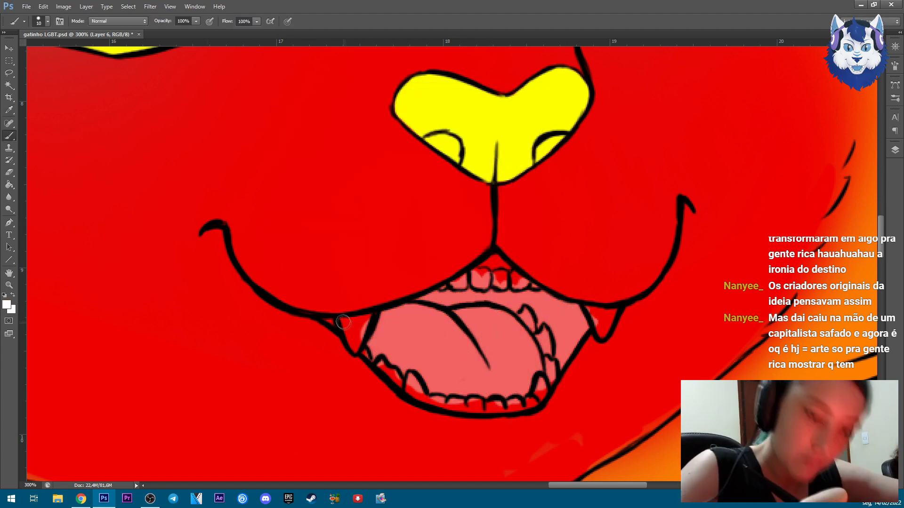
pyautogui.moveTo(342, 320); pyautogui.dragTo(370, 318)
pyautogui.keyDown('alt'); pyautogui.click(487, 275); pyautogui.keyUp('alt')
pyautogui.moveTo(492, 259); pyautogui.dragTo(508, 273)
pyautogui.moveTo(353, 334); pyautogui.dragTo(357, 341)
pyautogui.moveTo(591, 329); pyautogui.dragTo(605, 315)
# Fill the small upper and lower teeth with white using a smaller brush.
pyautogui.press('[')
pyautogui.moveTo(513, 276); pyautogui.dragTo(535, 286)
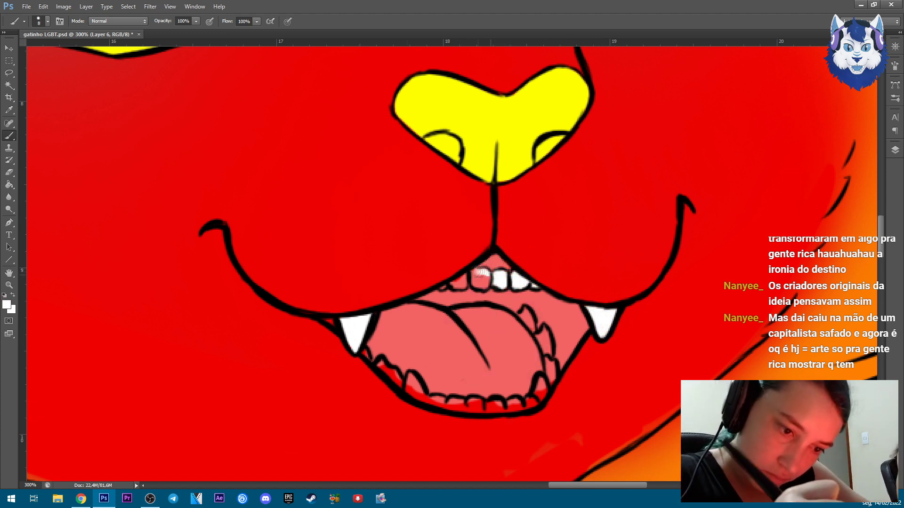
pyautogui.moveTo(396, 376)
pyautogui.mouseDown()
pyautogui.moveTo(456, 405)
pyautogui.moveTo(507, 407)
pyautogui.moveTo(541, 389)
pyautogui.moveTo(551, 358)
pyautogui.mouseUp()
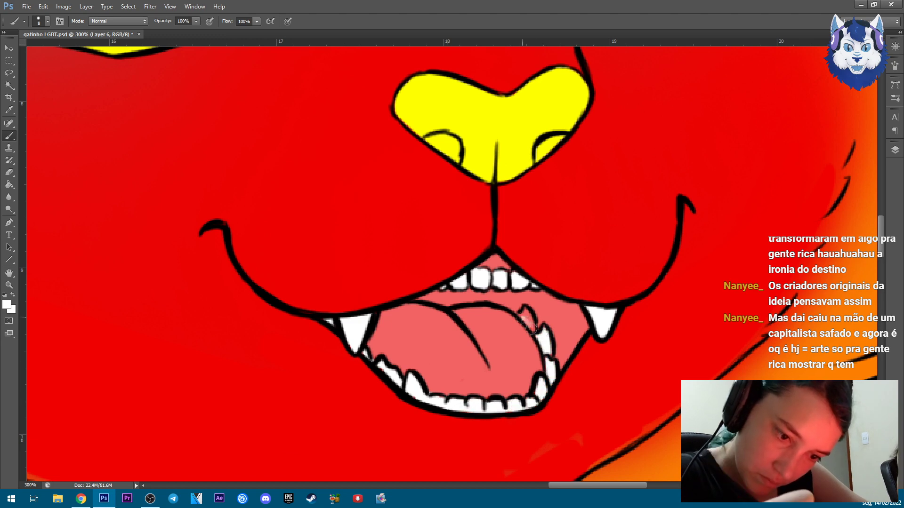
# Sample orange from the fur and clean up the soft colour edge outside the left-hand cheek.
pyautogui.hotkey('ctrl', '-')
pyautogui.hotkey('ctrl', '-')
pyautogui.hotkey('ctrl', '-')
pyautogui.hotkey('ctrl', '-')
pyautogui.hotkey('ctrl', '-')
pyautogui.hotkey('ctrl', '+')
pyautogui.hotkey('ctrl', '+')
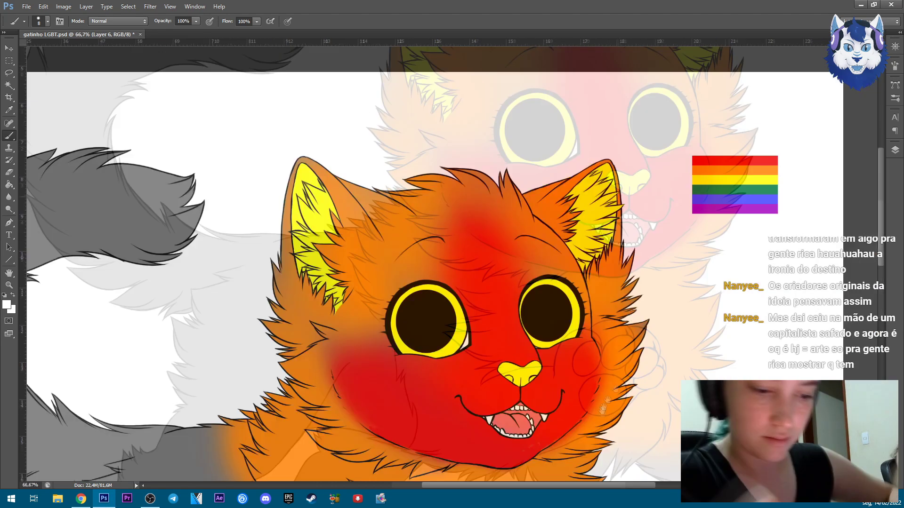
pyautogui.keyDown('alt'); pyautogui.click(539, 270); pyautogui.keyUp('alt')
pyautogui.press('[')
pyautogui.press('[')
pyautogui.press('[')
pyautogui.press('[')
pyautogui.press('[')
pyautogui.press('[')
pyautogui.press('[')
pyautogui.press('[')
pyautogui.moveTo(449, 221); pyautogui.dragTo(498, 125)
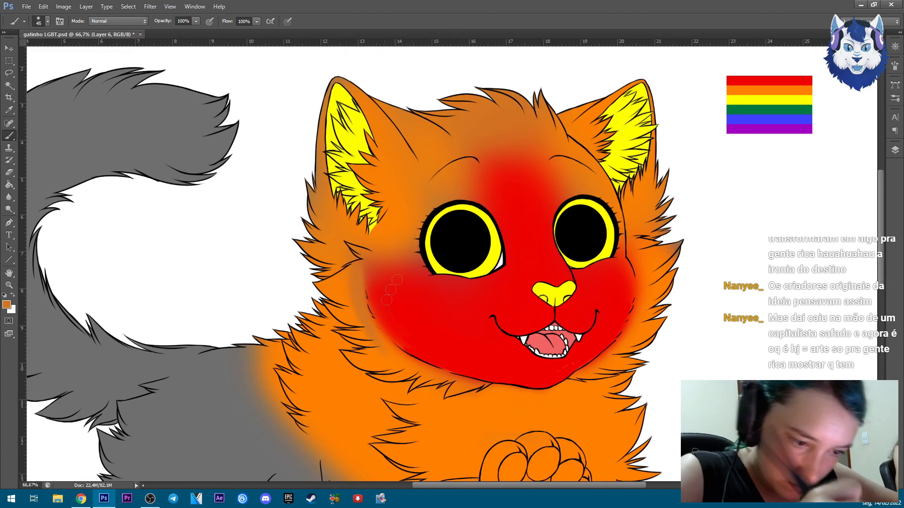
pyautogui.moveTo(382, 348); pyautogui.dragTo(347, 285)
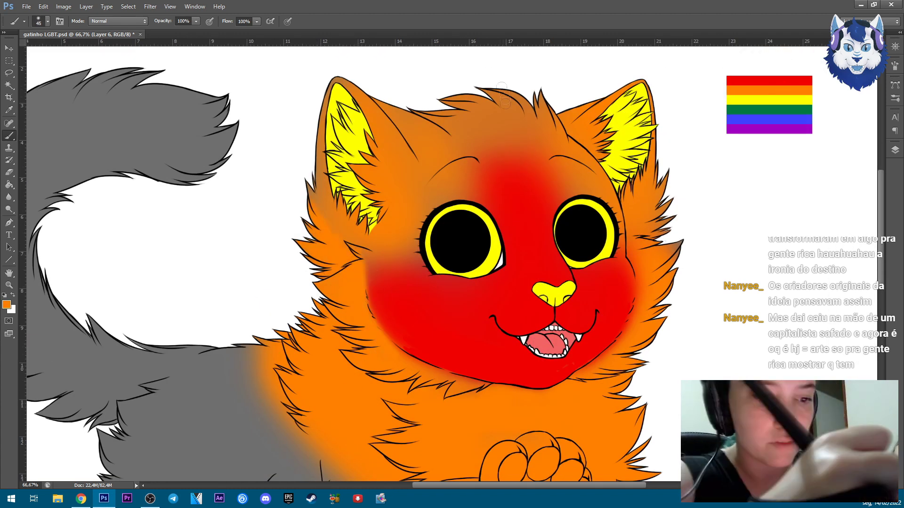
# Cover the dull patches on the forehead, head tufts and left-hand ear with solid orange.
pyautogui.press(']')
pyautogui.press(']')
pyautogui.moveTo(447, 189)
pyautogui.mouseDown()
pyautogui.moveTo(489, 127)
pyautogui.moveTo(532, 146)
pyautogui.moveTo(475, 174)
pyautogui.mouseUp()
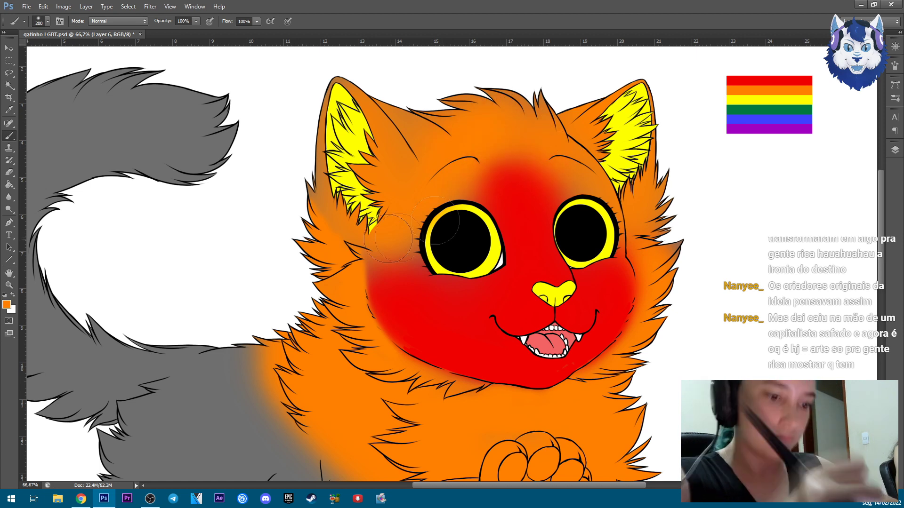
pyautogui.rightClick(313, 151)
pyautogui.doubleClick(324, 191)
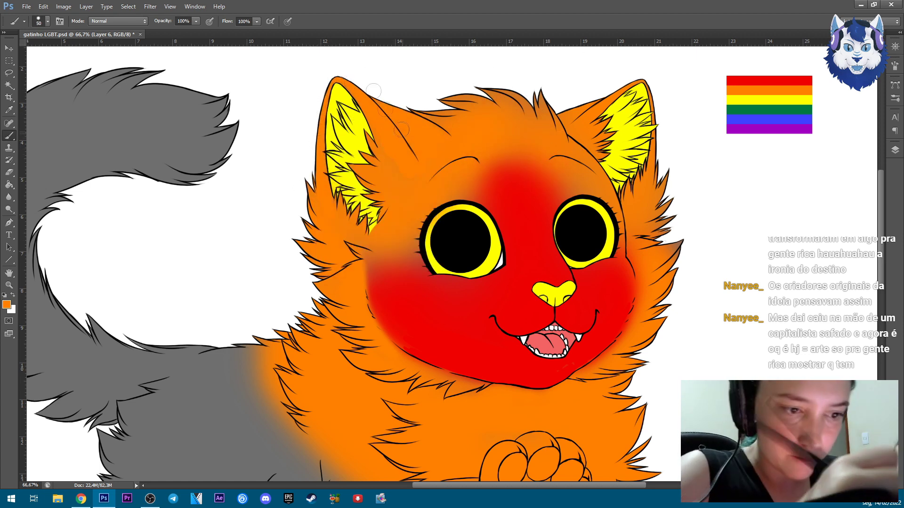
# Clean up the orange fur beside the right-hand cheek, along the jawline and outside the left-hand eye, starting with a 30 px brush.
pyautogui.scroll(1, 438, 122)
pyautogui.press('[')
pyautogui.press('[')
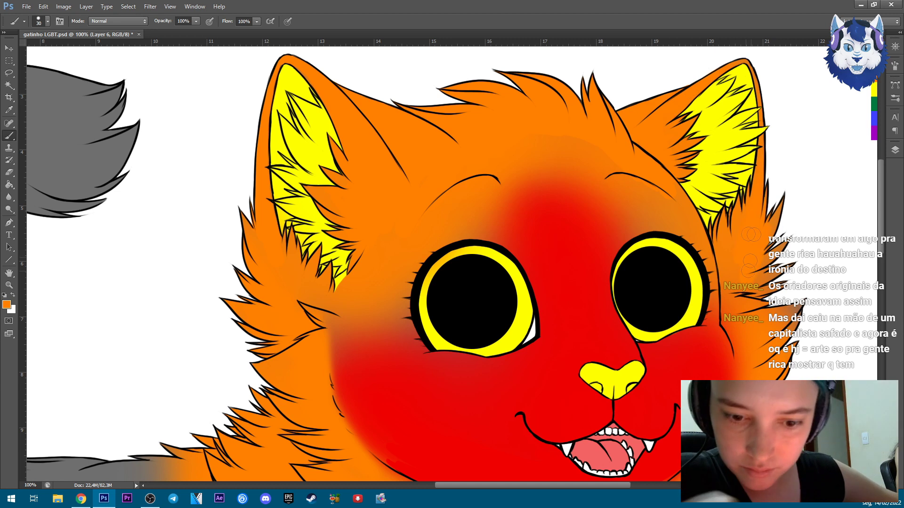
pyautogui.moveTo(726, 318); pyautogui.dragTo(744, 266)
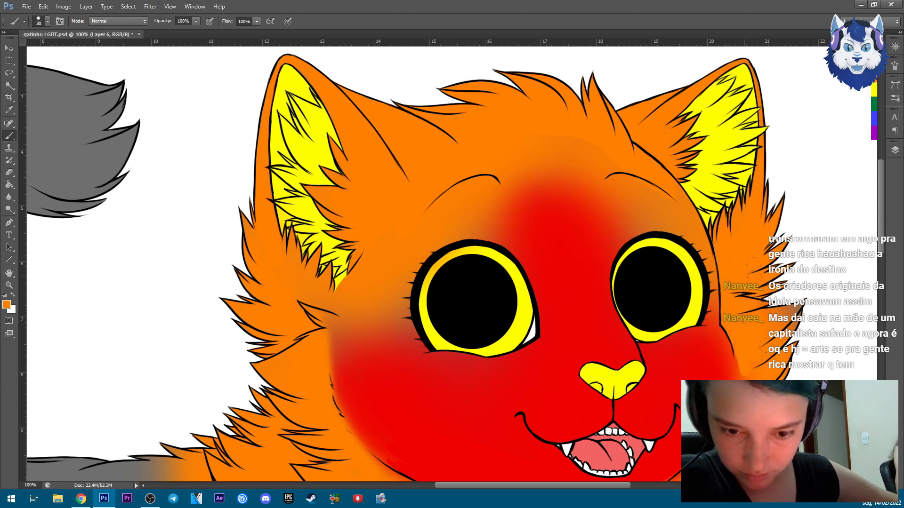
pyautogui.moveTo(735, 421)
pyautogui.mouseDown()
pyautogui.moveTo(710, 280)
pyautogui.moveTo(652, 342)
pyautogui.mouseUp()
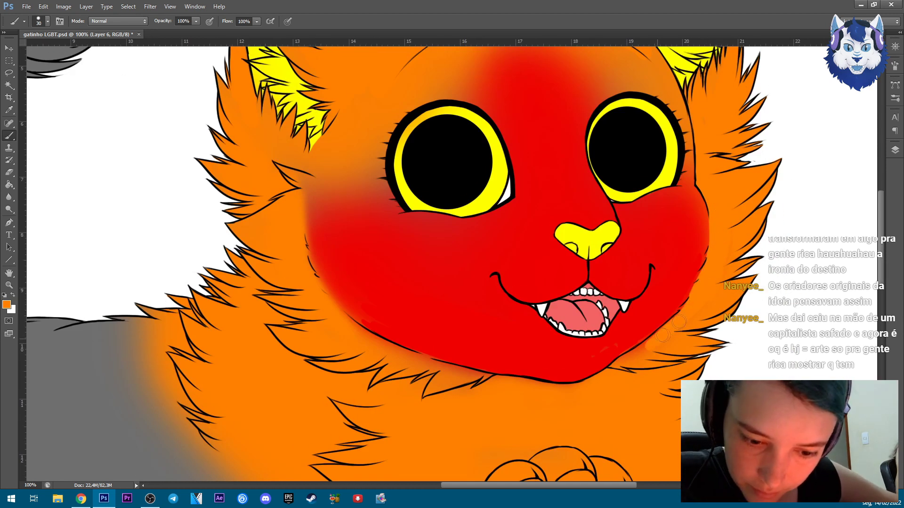
pyautogui.moveTo(582, 406)
pyautogui.mouseDown()
pyautogui.moveTo(414, 360)
pyautogui.moveTo(312, 292)
pyautogui.mouseUp()
pyautogui.moveTo(294, 169); pyautogui.dragTo(372, 302)
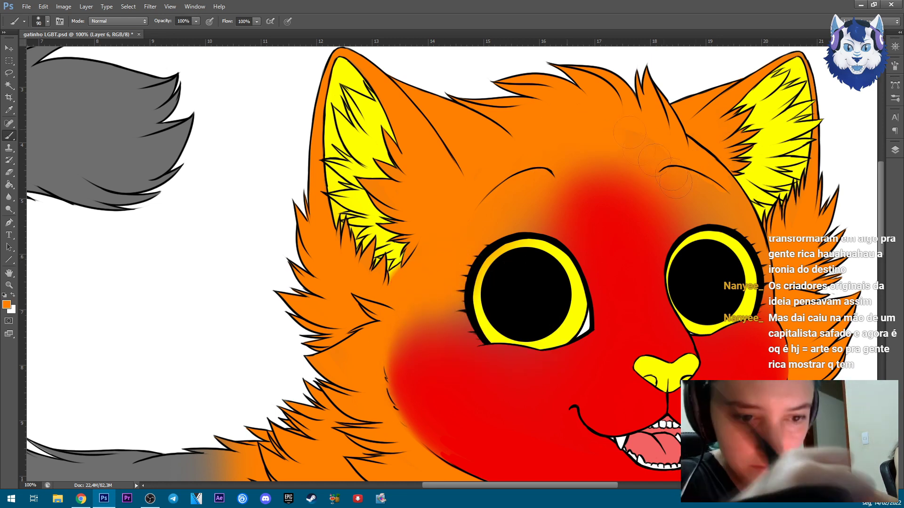
# Cover the dull forehead patches around the brows with soft orange at 100 px, and tidy the fur below the jaw at 35 px.
pyautogui.rightClick(713, 188)
pyautogui.press('Return')
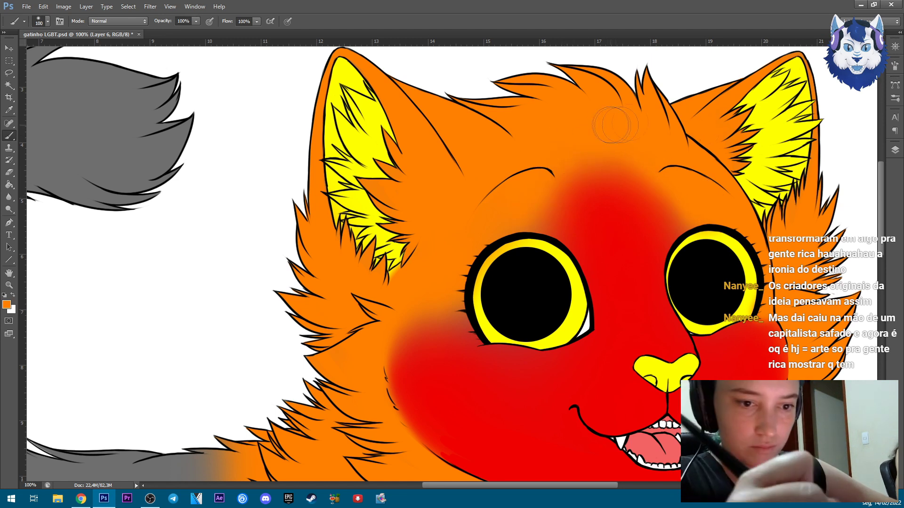
pyautogui.moveTo(737, 221); pyautogui.dragTo(671, 99)
pyautogui.keyDown('alt'); pyautogui.click(727, 266); pyautogui.keyUp('alt')
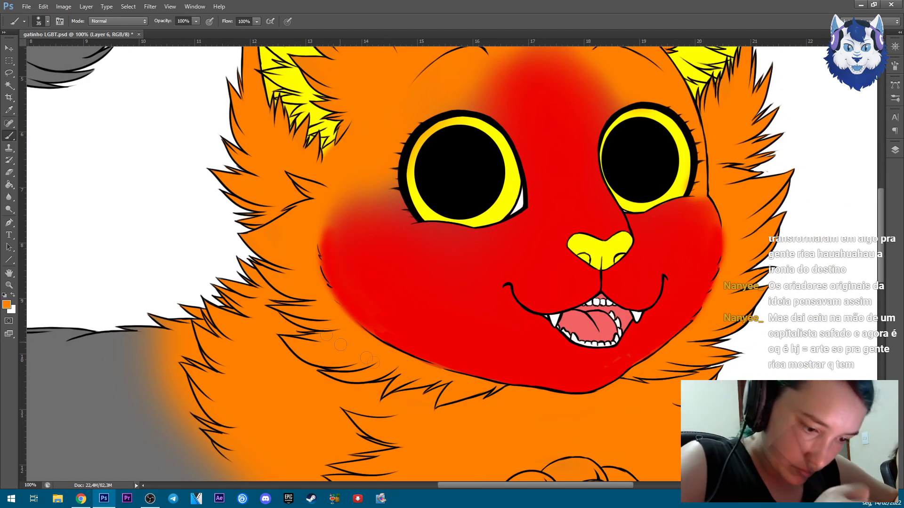
pyautogui.moveTo(723, 134); pyautogui.dragTo(630, 237)
pyautogui.keyDown('alt'); pyautogui.click(591, 254); pyautogui.keyUp('alt')
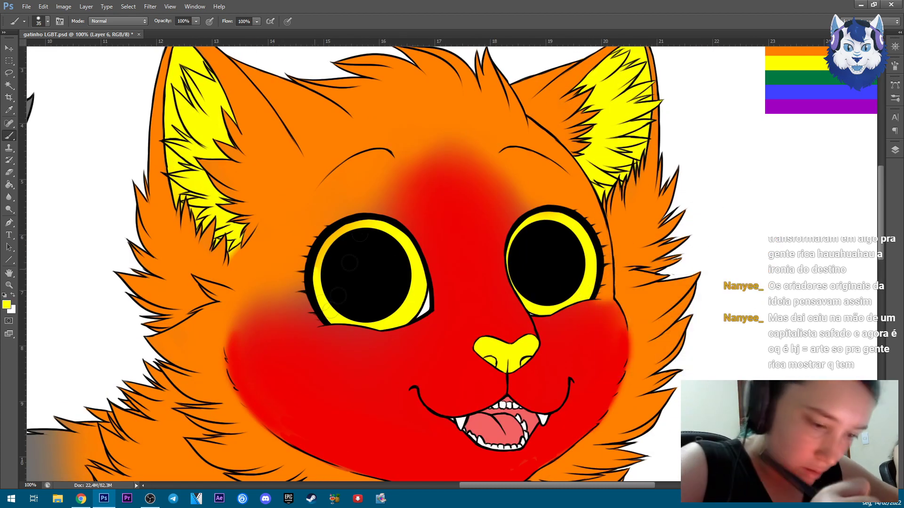
pyautogui.hotkey('ctrl', '+')
pyautogui.hotkey('ctrl', '-')
pyautogui.hotkey('ctrl', '-')
pyautogui.hotkey('ctrl', '-')
pyautogui.hotkey('ctrl', '-')
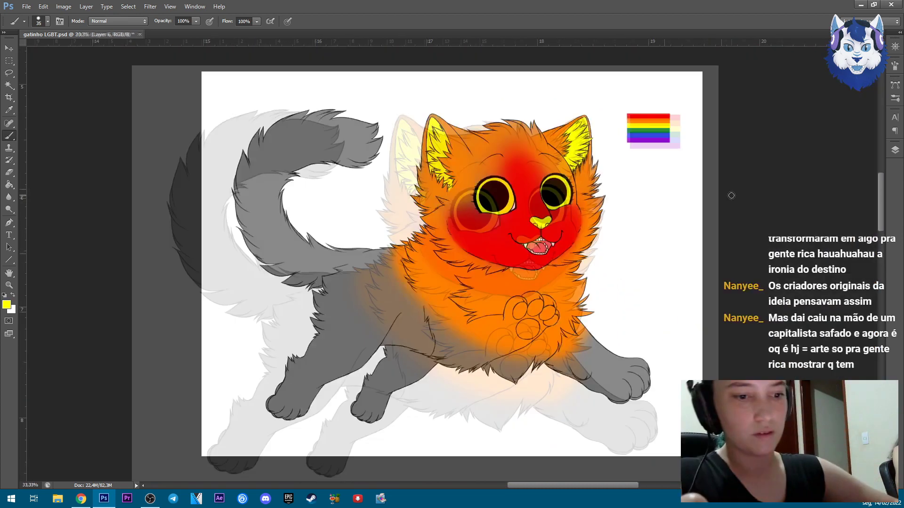
pyautogui.rightClick(739, 200)
pyautogui.moveTo(525, 151); pyautogui.dragTo(540, 164)
pyautogui.hotkey('ctrl', 'z')
# Blend the outer edge of the left-hand cheek's red into the fur with a soft 150 px orange brush.
pyautogui.keyDown('alt'); pyautogui.click(472, 225); pyautogui.keyUp('alt')
pyautogui.press('[')
pyautogui.press('[')
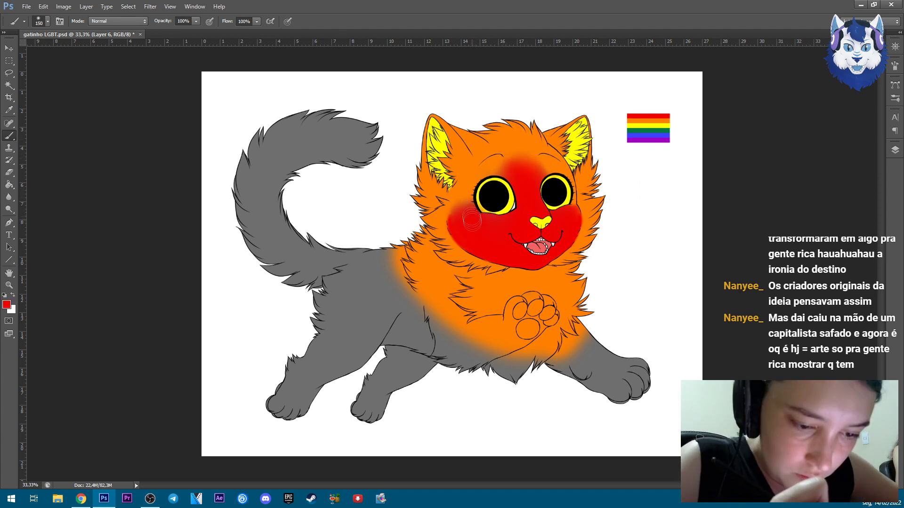
pyautogui.scroll(2, 565, 207)
pyautogui.keyDown('alt'); pyautogui.click(362, 264); pyautogui.keyUp('alt')
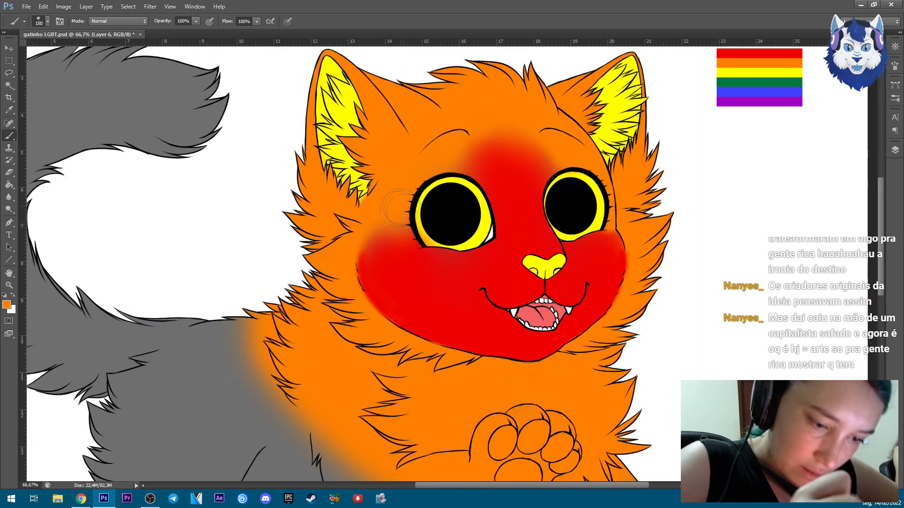
pyautogui.moveTo(363, 264); pyautogui.dragTo(369, 282)
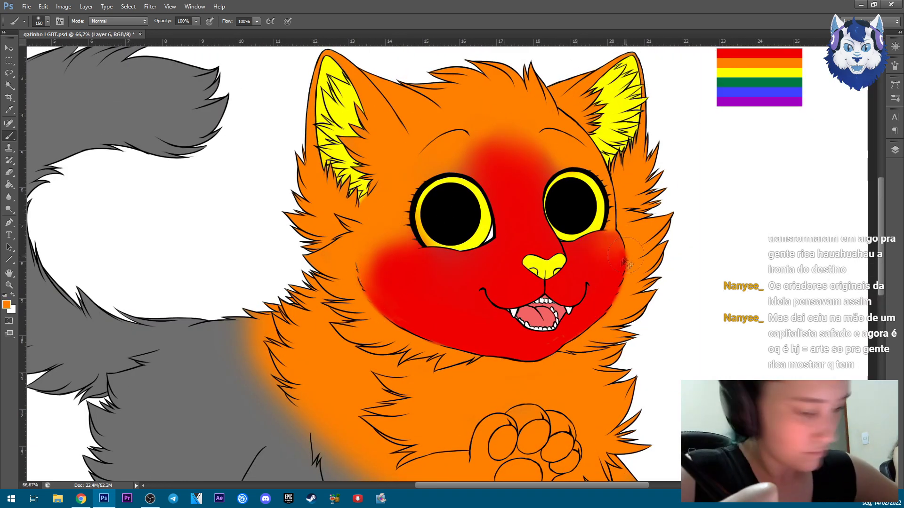
# Cover the orange tint in the left-hand iris with yellow using a 50 px brush, and save the drawing.
pyautogui.keyDown('alt'); pyautogui.click(421, 217); pyautogui.keyUp('alt')
pyautogui.rightClick(444, 200)
pyautogui.press('Escape')
pyautogui.press('[')
pyautogui.press('[')
pyautogui.press('[')
pyautogui.press('[')
pyautogui.press('[')
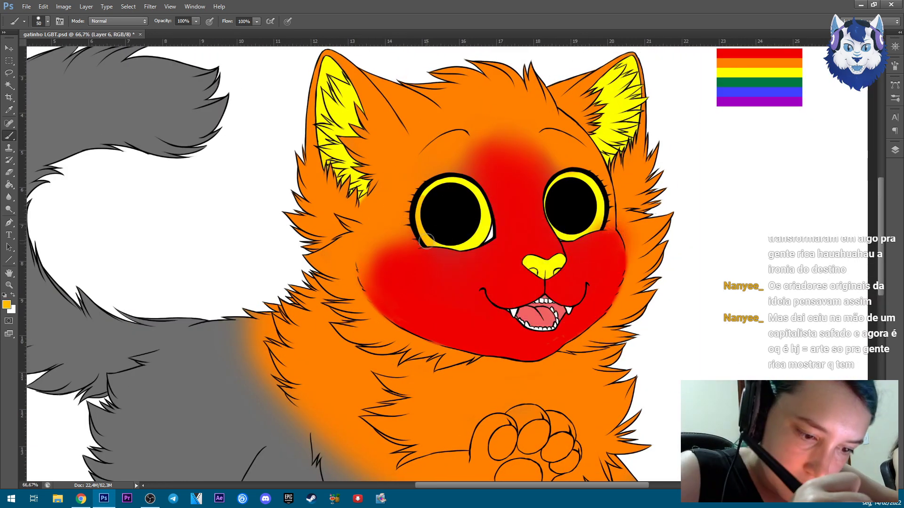
pyautogui.moveTo(430, 195); pyautogui.dragTo(430, 242)
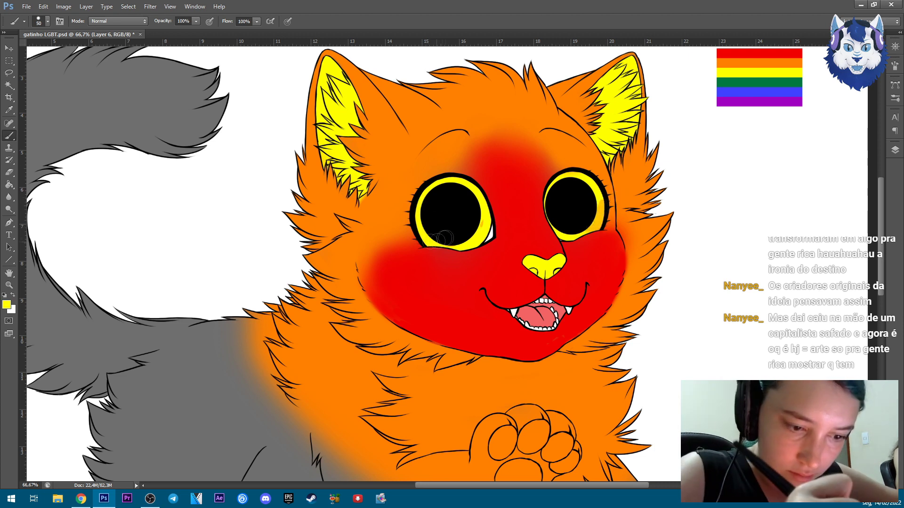
pyautogui.hotkey('ctrl', '0')
pyautogui.click(27, 7)
pyautogui.click(38, 105)
# Sample the face's red and soften the left-hand cheek patch with a 150 px brush.
pyautogui.scroll(3, 542, 208)
pyautogui.keyDown('alt'); pyautogui.click(542, 207); pyautogui.keyUp('alt')
pyautogui.rightClick(542, 208)
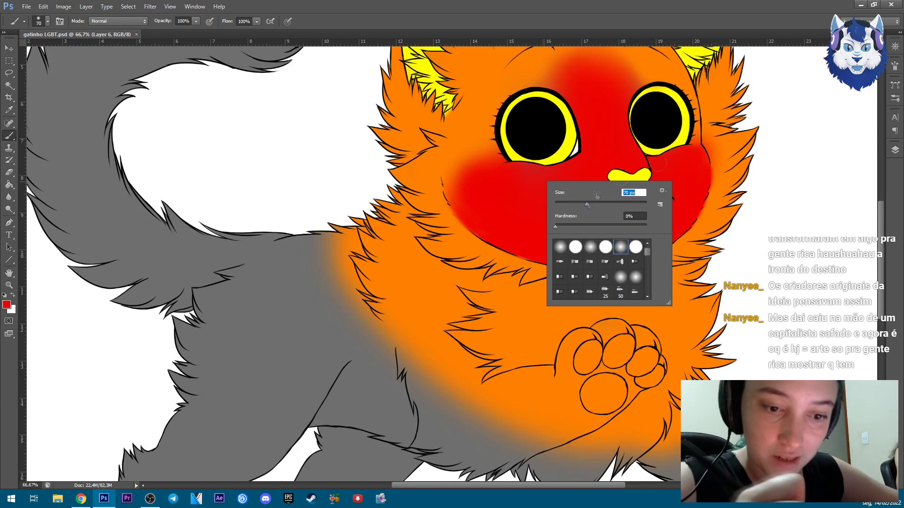
pyautogui.press('Escape')
pyautogui.press(']')
pyautogui.press(']')
pyautogui.press(']')
pyautogui.press(']')
pyautogui.press(']')
pyautogui.press(']')
pyautogui.press(']')
pyautogui.moveTo(480, 172); pyautogui.dragTo(458, 217)
pyautogui.hotkey('ctrl', '0')
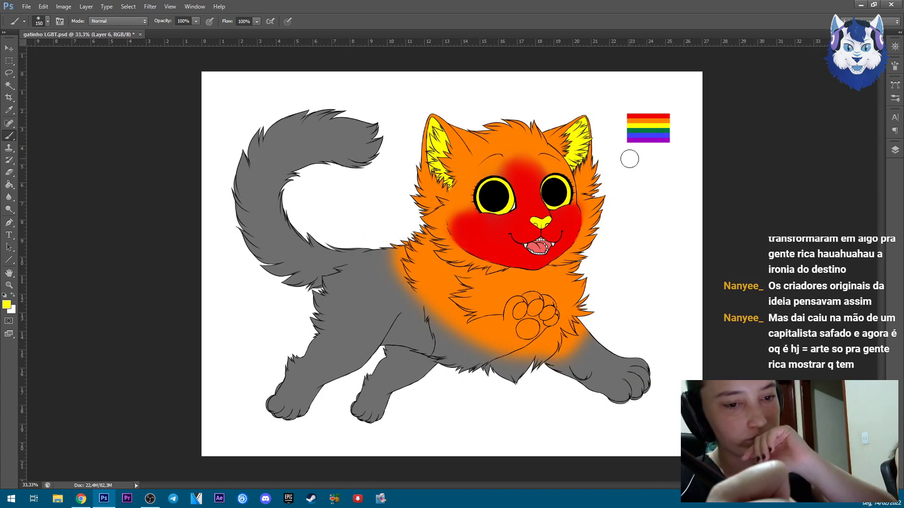
# Start the yellow chest area on the fur tuft at the chest's right-hand edge using a 50 px brush.
pyautogui.rightClick(553, 281)
pyautogui.press('Escape')
pyautogui.hotkey('ctrl', '+')
pyautogui.hotkey('ctrl', '+')
pyautogui.press('[')
pyautogui.press('[')
pyautogui.press('[')
pyautogui.press('[')
pyautogui.press('[')
pyautogui.press('[')
pyautogui.press('[')
pyautogui.moveTo(827, 330); pyautogui.dragTo(801, 311)
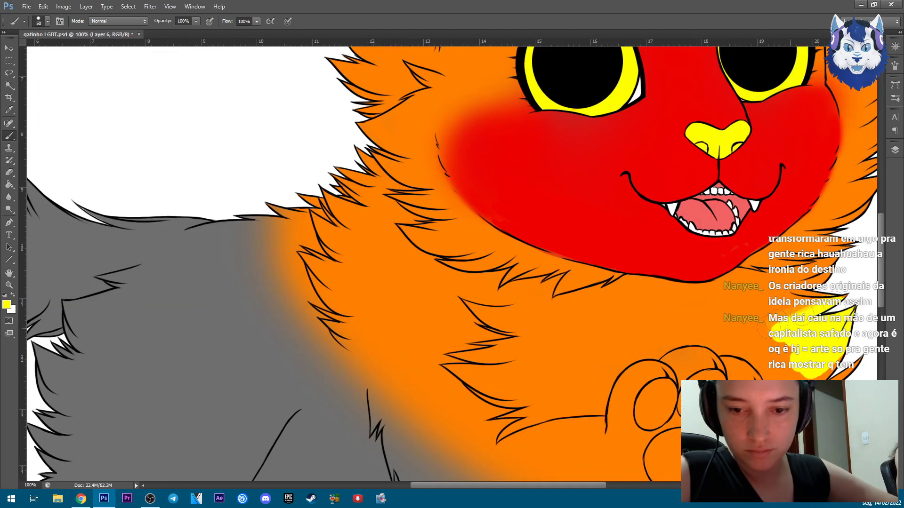
# Paint a broad yellow band from the back of the neck across the chest to the raised paw.
pyautogui.hotkey('ctrl', '-')
pyautogui.hotkey('ctrl', '+')
pyautogui.press('[')
pyautogui.press('[')
pyautogui.press('[')
pyautogui.press('[')
pyautogui.press('[')
pyautogui.press(']')
pyautogui.press(']')
pyautogui.press(']')
pyautogui.moveTo(359, 318)
pyautogui.mouseDown()
pyautogui.moveTo(542, 390)
pyautogui.moveTo(235, 179)
pyautogui.moveTo(584, 362)
pyautogui.mouseUp()
pyautogui.hotkey('ctrl', '-')
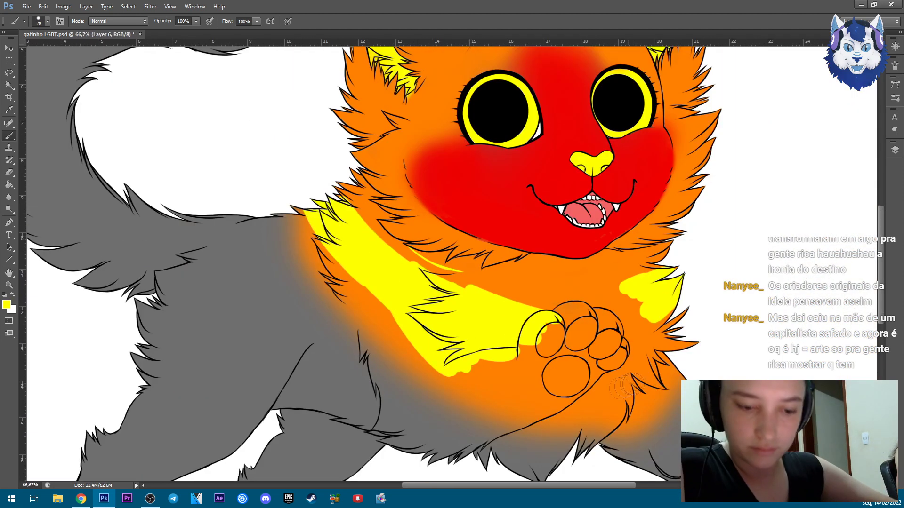
# Extend the yellow over the raised paw, the lower chest tuft and the right-hand chest fur.
pyautogui.press(']')
pyautogui.moveTo(623, 386); pyautogui.dragTo(653, 326)
pyautogui.moveTo(528, 400); pyautogui.dragTo(688, 238)
# Save the drawing and fill the fur tufts along the back of the neck with yellow using a 10 px brush.
pyautogui.hotkey('ctrl', '+')
pyautogui.hotkey('ctrl', '+')
pyautogui.press('[')
pyautogui.press('[')
pyautogui.press('[')
pyautogui.press('[')
pyautogui.press('[')
pyautogui.press('[')
pyautogui.press('[')
pyautogui.press('[')
pyautogui.press('[')
pyautogui.press('[')
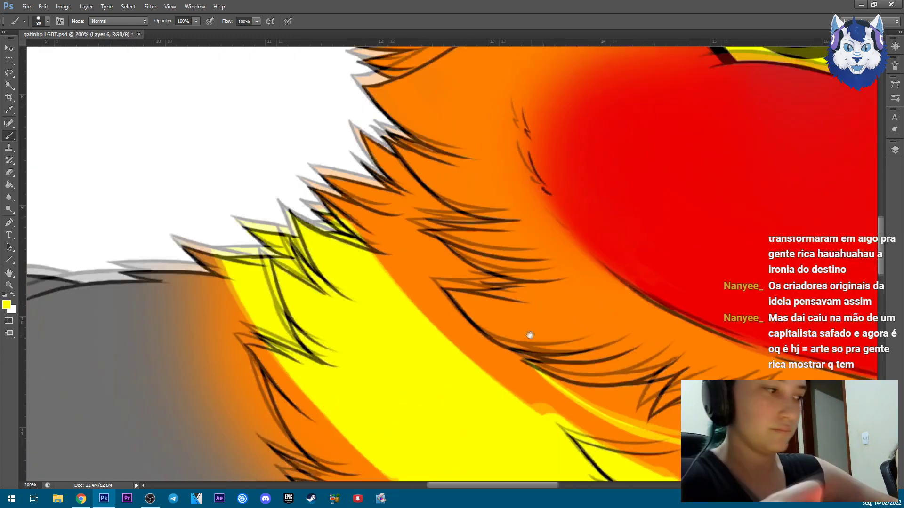
pyautogui.click(26, 7)
pyautogui.click(42, 118)
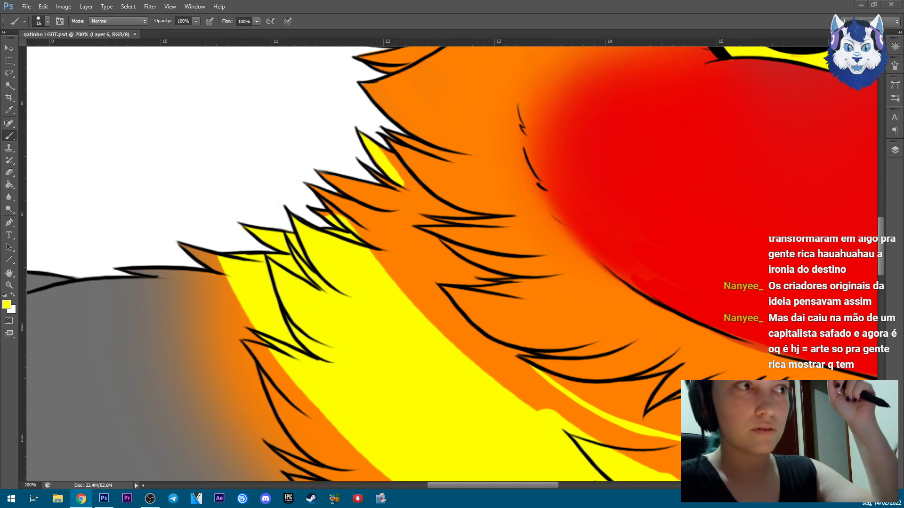
pyautogui.press('[')
pyautogui.moveTo(330, 226)
pyautogui.mouseDown()
pyautogui.moveTo(405, 254)
pyautogui.moveTo(395, 165)
pyautogui.moveTo(466, 214)
pyautogui.moveTo(405, 188)
pyautogui.moveTo(393, 205)
pyautogui.mouseUp()
pyautogui.moveTo(429, 240)
pyautogui.mouseDown()
pyautogui.moveTo(509, 278)
pyautogui.moveTo(433, 280)
pyautogui.moveTo(410, 271)
pyautogui.moveTo(484, 351)
pyautogui.moveTo(414, 282)
pyautogui.moveTo(261, 214)
pyautogui.mouseUp()
pyautogui.moveTo(330, 278)
pyautogui.mouseDown()
pyautogui.moveTo(424, 344)
pyautogui.moveTo(502, 364)
pyautogui.mouseUp()
pyautogui.moveTo(414, 311); pyautogui.dragTo(499, 316)
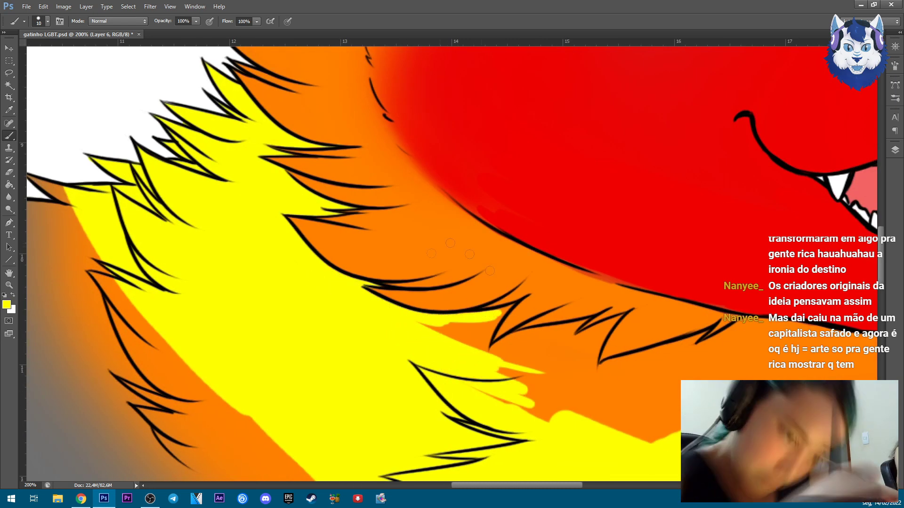
# Fill the orange gaps under the cheek ruff with yellow, following its pointed outlines towards the chin.
pyautogui.moveTo(483, 358); pyautogui.dragTo(452, 352)
pyautogui.moveTo(591, 322)
pyautogui.mouseDown()
pyautogui.moveTo(499, 344)
pyautogui.moveTo(541, 362)
pyautogui.moveTo(509, 409)
pyautogui.mouseUp()
pyautogui.moveTo(628, 321)
pyautogui.mouseDown()
pyautogui.moveTo(588, 358)
pyautogui.moveTo(612, 339)
pyautogui.mouseUp()
pyautogui.moveTo(699, 337)
pyautogui.mouseDown()
pyautogui.moveTo(595, 372)
pyautogui.moveTo(541, 414)
pyautogui.mouseUp()
pyautogui.moveTo(753, 358); pyautogui.dragTo(543, 318)
pyautogui.moveTo(649, 297)
pyautogui.mouseDown()
pyautogui.moveTo(579, 285)
pyautogui.moveTo(375, 397)
pyautogui.moveTo(522, 329)
pyautogui.moveTo(546, 302)
pyautogui.mouseUp()
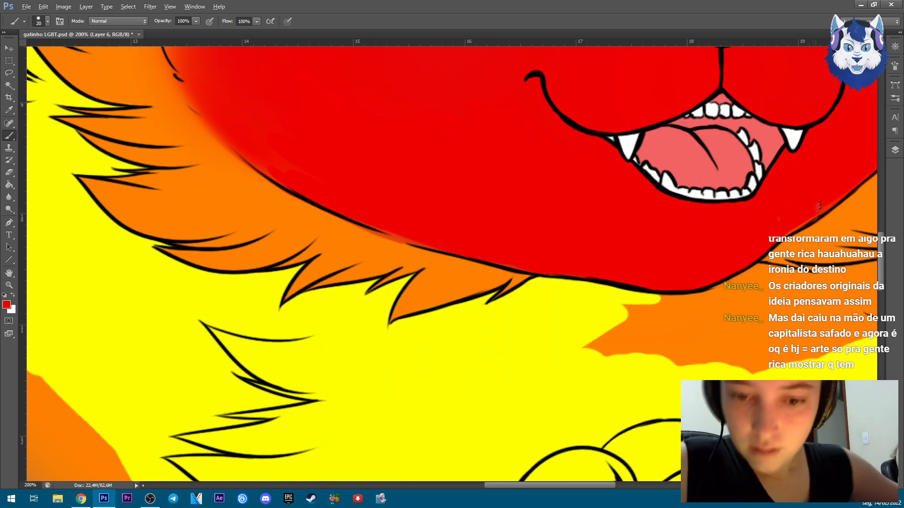
# Sample the chest's yellow and fill the remaining orange area beneath the chin and right-hand ruff.
pyautogui.keyDown('alt'); pyautogui.click(559, 361); pyautogui.keyUp('alt')
pyautogui.moveTo(753, 282)
pyautogui.mouseDown()
pyautogui.moveTo(697, 300)
pyautogui.moveTo(588, 366)
pyautogui.moveTo(571, 342)
pyautogui.moveTo(603, 341)
pyautogui.moveTo(527, 389)
pyautogui.moveTo(624, 308)
pyautogui.moveTo(431, 368)
pyautogui.moveTo(523, 271)
pyautogui.moveTo(595, 281)
pyautogui.moveTo(686, 253)
pyautogui.moveTo(643, 264)
pyautogui.moveTo(663, 248)
pyautogui.moveTo(605, 302)
pyautogui.moveTo(592, 270)
pyautogui.moveTo(484, 297)
pyautogui.mouseUp()
pyautogui.hscroll(5, 575, 345)
pyautogui.hotkey('ctrl', '-')
pyautogui.hotkey('ctrl', '-')
pyautogui.hotkey('ctrl', '-')
pyautogui.hotkey('ctrl', '-')
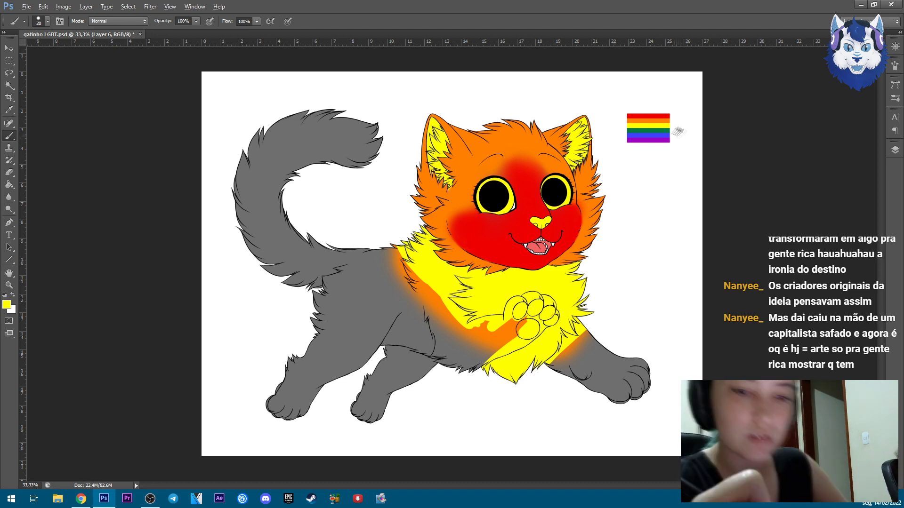
# Block in a band of the flag's green behind the shoulder and over the upper front legs.
pyautogui.moveTo(631, 346); pyautogui.dragTo(448, 355)
pyautogui.moveTo(391, 241); pyautogui.dragTo(389, 371)
# Paint the small tufts between the back and neck green with a 10 px brush.
pyautogui.hotkey('ctrl', '1')
pyautogui.press('[')
pyautogui.press('[')
pyautogui.press('[')
pyautogui.press('[')
pyautogui.press('[')
pyautogui.press('[')
pyautogui.press('[')
pyautogui.press('[')
pyautogui.press('[')
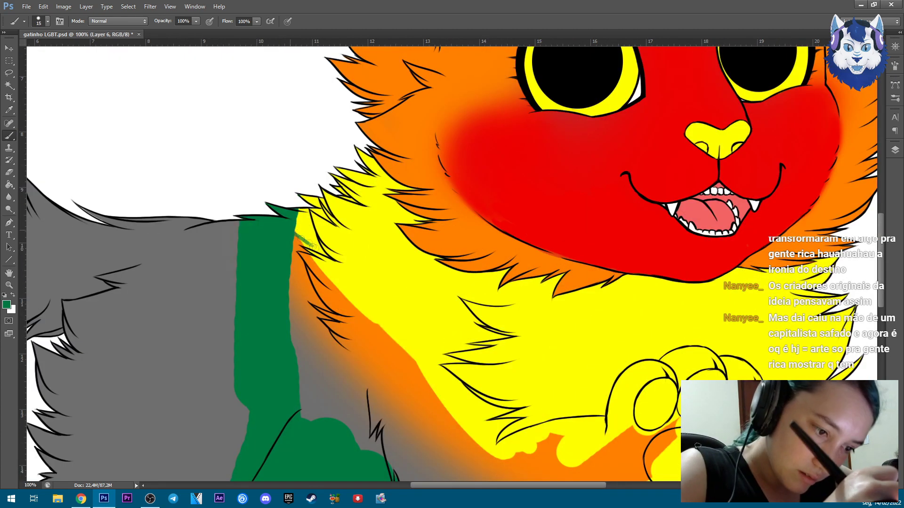
pyautogui.scroll(1, 294, 177)
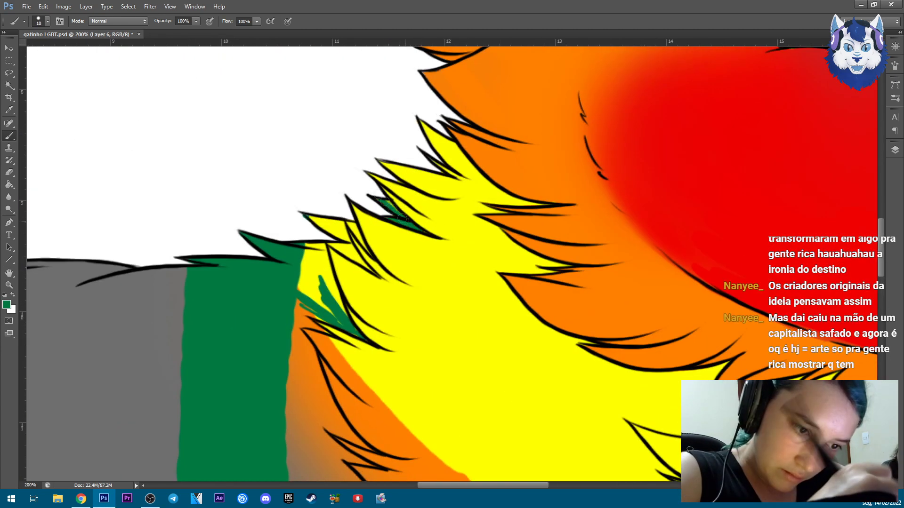
pyautogui.moveTo(401, 218); pyautogui.dragTo(343, 230)
pyautogui.moveTo(315, 268)
pyautogui.mouseDown()
pyautogui.moveTo(357, 332)
pyautogui.moveTo(321, 289)
pyautogui.moveTo(291, 292)
pyautogui.mouseUp()
pyautogui.hotkey('ctrl', '-')
pyautogui.hotkey('ctrl', '-')
pyautogui.hotkey('ctrl', '-')
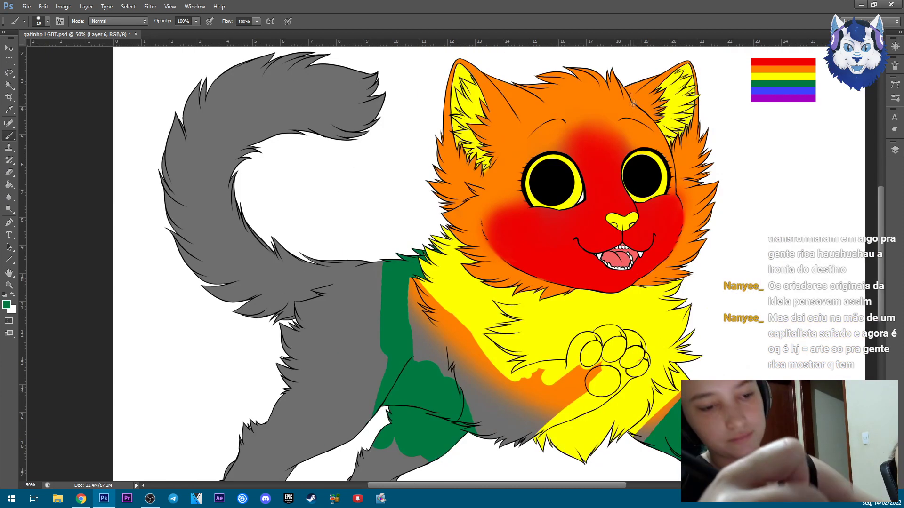
# Draw green fur spikes from the shoulder tufts into the lower edge of the yellow chest.
pyautogui.hotkey('ctrl', '+')
pyautogui.hotkey('ctrl', '+')
pyautogui.hotkey('ctrl', '+')
pyautogui.moveTo(339, 384); pyautogui.dragTo(471, 416)
pyautogui.moveTo(393, 418)
pyautogui.mouseDown()
pyautogui.moveTo(318, 297)
pyautogui.moveTo(430, 311)
pyautogui.mouseUp()
pyautogui.moveTo(310, 294); pyautogui.dragTo(382, 291)
pyautogui.moveTo(471, 315)
pyautogui.mouseDown()
pyautogui.moveTo(362, 367)
pyautogui.moveTo(382, 400)
pyautogui.mouseUp()
pyautogui.moveTo(409, 329); pyautogui.dragTo(362, 386)
pyautogui.moveTo(249, 268); pyautogui.dragTo(332, 322)
pyautogui.press(']')
pyautogui.press(']')
pyautogui.moveTo(254, 198); pyautogui.dragTo(202, 264)
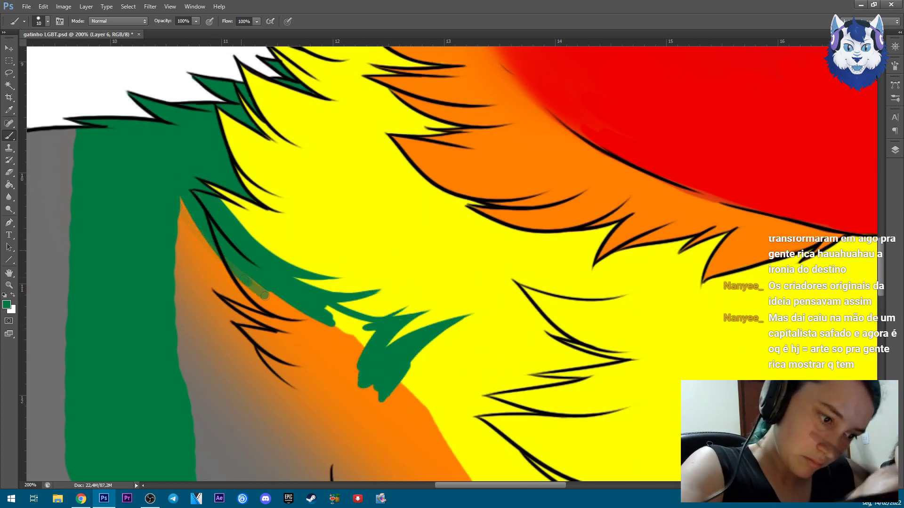
# Fill the orange and grey gap between the shoulder tufts and the vertical green band with green.
pyautogui.moveTo(189, 197); pyautogui.dragTo(282, 320)
pyautogui.moveTo(184, 235); pyautogui.dragTo(306, 414)
pyautogui.moveTo(188, 329); pyautogui.dragTo(353, 452)
pyautogui.moveTo(263, 292)
pyautogui.mouseDown()
pyautogui.moveTo(371, 332)
pyautogui.moveTo(330, 386)
pyautogui.moveTo(391, 414)
pyautogui.mouseUp()
# Draw green fur spikes with an 8 px brush along the lower edge of the yellow chest, up to its outlined tufts.
pyautogui.press('[')
pyautogui.press('[')
pyautogui.scroll(-5, 408, 189)
pyautogui.moveTo(501, 180); pyautogui.dragTo(421, 187)
pyautogui.moveTo(503, 205); pyautogui.dragTo(431, 185)
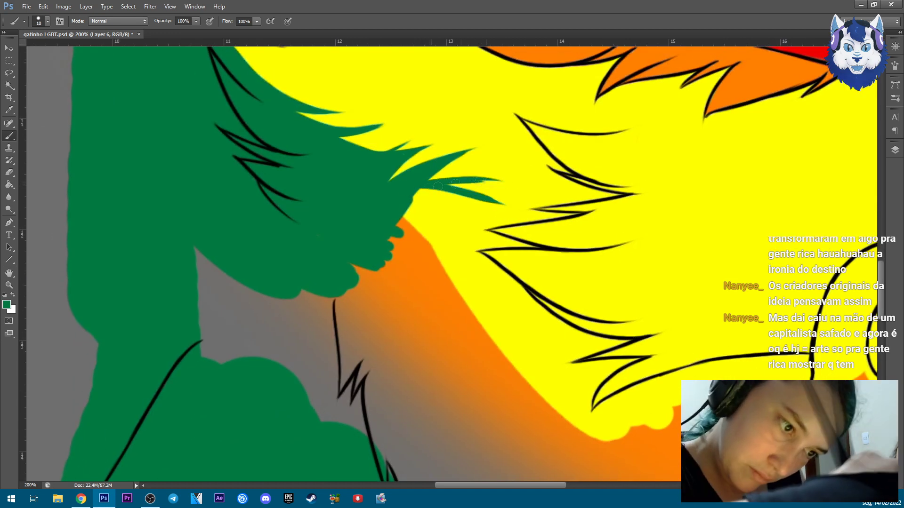
pyautogui.moveTo(480, 215); pyautogui.dragTo(417, 190)
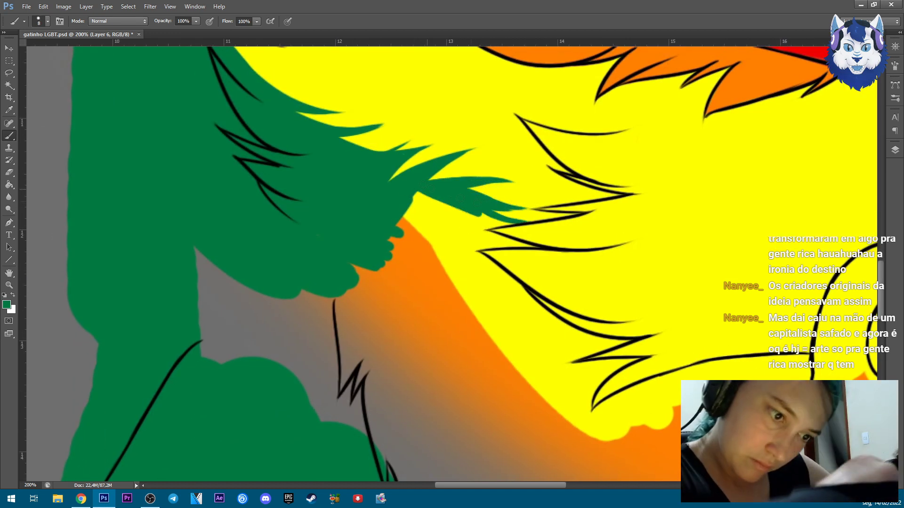
pyautogui.moveTo(513, 231); pyautogui.dragTo(437, 193)
pyautogui.moveTo(515, 226); pyautogui.dragTo(412, 198)
pyautogui.moveTo(541, 215); pyautogui.dragTo(415, 208)
pyautogui.moveTo(536, 235)
pyautogui.mouseDown()
pyautogui.moveTo(442, 221)
pyautogui.moveTo(400, 278)
pyautogui.mouseUp()
# Paint green along the outside of the outlined tufts on the lower part of the yellow chest.
pyautogui.hotkey('ctrl', '-')
pyautogui.hotkey('ctrl', '-')
pyautogui.hotkey('ctrl', '-')
pyautogui.press(']')
pyautogui.press(']')
pyautogui.press(']')
pyautogui.press(']')
pyautogui.hotkey('ctrl', '+')
pyautogui.hotkey('ctrl', '+')
pyautogui.hotkey('ctrl', '+')
pyautogui.press('[')
pyautogui.press('[')
pyautogui.hotkey('ctrl', 'z')
pyautogui.moveTo(489, 282); pyautogui.dragTo(449, 301)
pyautogui.moveTo(544, 360); pyautogui.dragTo(452, 287)
pyautogui.moveTo(597, 372)
pyautogui.mouseDown()
pyautogui.moveTo(567, 379)
pyautogui.moveTo(518, 363)
pyautogui.mouseUp()
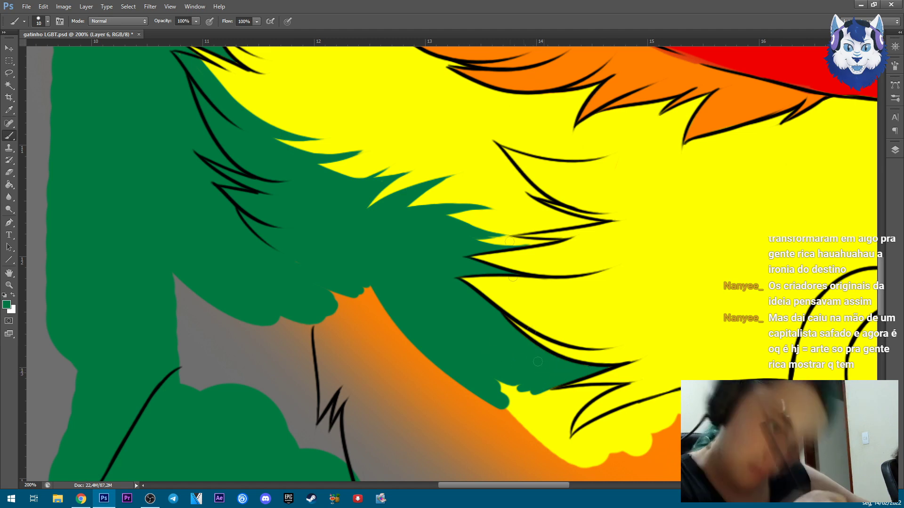
# Extend the green around the lowest chest tufts with a 10 px brush, down to the start of the raised front leg.
pyautogui.hotkey('ctrl', '-')
pyautogui.hotkey('ctrl', '-')
pyautogui.hotkey('ctrl', '-')
pyautogui.hotkey('ctrl', '+')
pyautogui.hotkey('ctrl', '+')
pyautogui.hotkey('ctrl', '+')
pyautogui.moveTo(668, 272)
pyautogui.mouseDown()
pyautogui.moveTo(614, 336)
pyautogui.moveTo(607, 281)
pyautogui.moveTo(558, 288)
pyautogui.moveTo(626, 301)
pyautogui.mouseUp()
pyautogui.moveTo(556, 301); pyautogui.dragTo(611, 358)
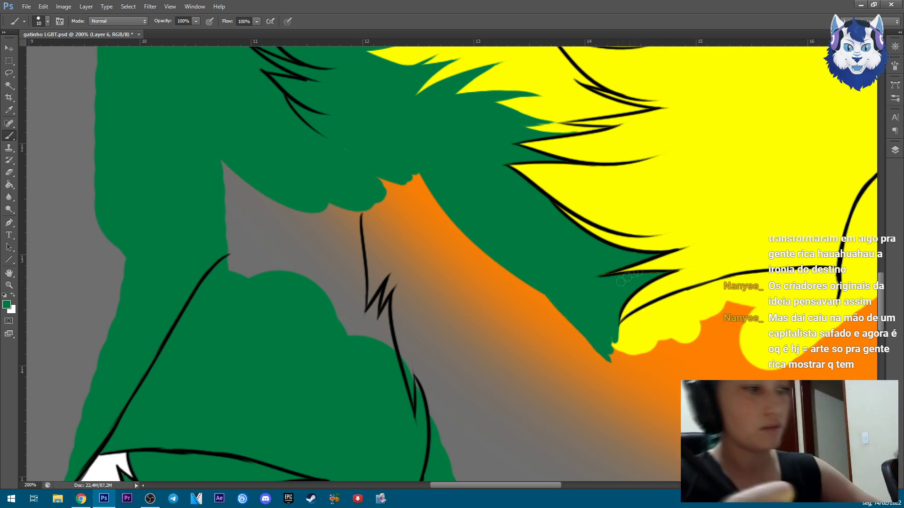
# Fill the grey and orange gap between the shoulder and chest with green and block in the raised front leg toward its paw.
pyautogui.hotkey('ctrl', '-')
pyautogui.hotkey('ctrl', '-')
pyautogui.hotkey('ctrl', '-')
pyautogui.moveTo(471, 316)
pyautogui.mouseDown()
pyautogui.moveTo(396, 245)
pyautogui.moveTo(304, 185)
pyautogui.mouseUp()
pyautogui.moveTo(578, 296); pyautogui.dragTo(492, 325)
pyautogui.hotkey('ctrl', '+')
pyautogui.hotkey('ctrl', '+')
pyautogui.hotkey('ctrl', '+')
pyautogui.press('[')
pyautogui.press('[')
pyautogui.press('[')
pyautogui.press('[')
pyautogui.moveTo(654, 278)
pyautogui.mouseDown()
pyautogui.moveTo(480, 306)
pyautogui.moveTo(468, 385)
pyautogui.moveTo(536, 353)
pyautogui.mouseUp()
pyautogui.scroll(-5, 536, 353)
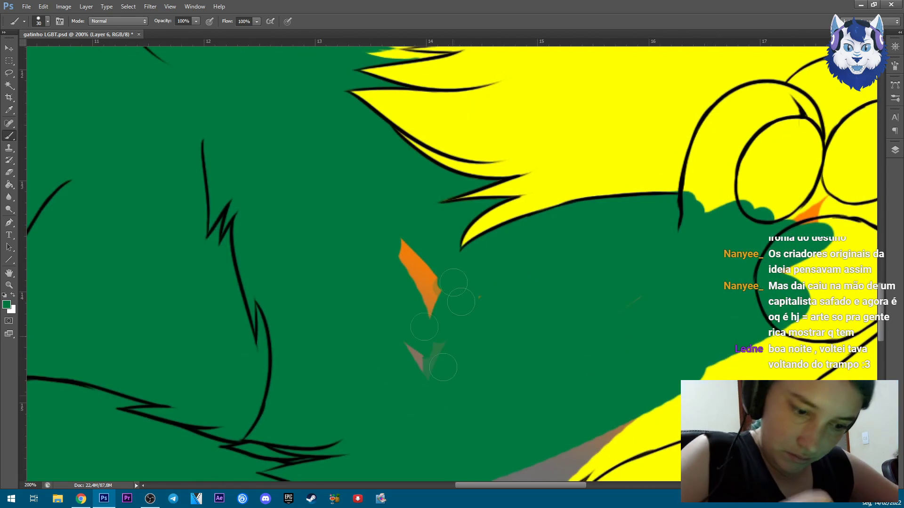
# Cover the remaining gaps in the raised front leg with green and paint its lower edge up to the outline with a 10 px brush.
pyautogui.moveTo(548, 297)
pyautogui.mouseDown()
pyautogui.moveTo(588, 259)
pyautogui.moveTo(659, 254)
pyautogui.moveTo(772, 214)
pyautogui.mouseUp()
pyautogui.press('[')
pyautogui.press('[')
pyautogui.moveTo(692, 245); pyautogui.dragTo(667, 258)
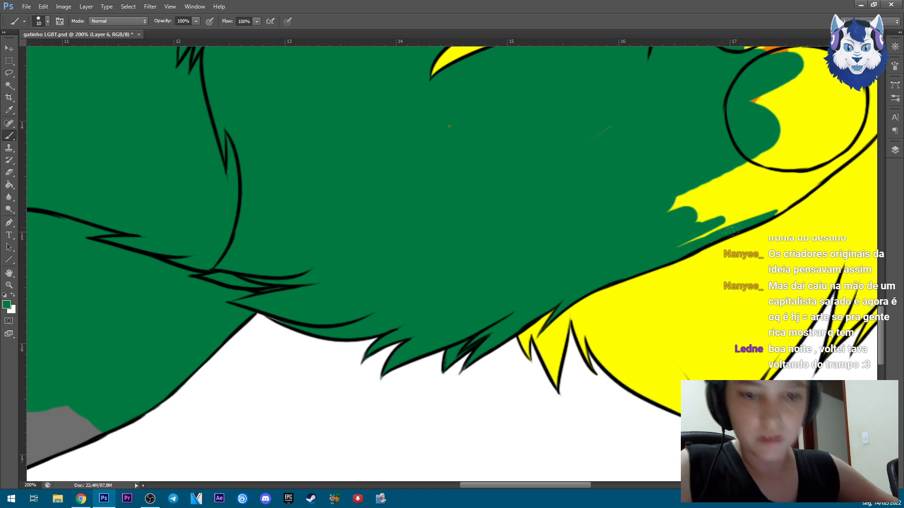
pyautogui.scroll(2, 732, 231)
pyautogui.hscroll(2, 706, 264)
pyautogui.scroll(3, 679, 267)
pyautogui.hscroll(3, 679, 267)
pyautogui.moveTo(635, 303); pyautogui.dragTo(471, 372)
pyautogui.moveTo(588, 320); pyautogui.dragTo(463, 377)
pyautogui.moveTo(504, 342); pyautogui.dragTo(455, 375)
# Paint the toes of the raised paw and the areas around its pads green, using a 20 px brush for the larger parts.
pyautogui.scroll(2, 462, 378)
pyautogui.moveTo(518, 164)
pyautogui.mouseDown()
pyautogui.moveTo(572, 197)
pyautogui.moveTo(560, 184)
pyautogui.mouseUp()
pyautogui.press(']')
pyautogui.moveTo(494, 188)
pyautogui.mouseDown()
pyautogui.moveTo(465, 281)
pyautogui.moveTo(531, 178)
pyautogui.mouseUp()
pyautogui.moveTo(659, 155)
pyautogui.mouseDown()
pyautogui.moveTo(680, 188)
pyautogui.moveTo(574, 137)
pyautogui.moveTo(697, 329)
pyautogui.moveTo(659, 386)
pyautogui.moveTo(765, 285)
pyautogui.moveTo(735, 217)
pyautogui.moveTo(750, 236)
pyautogui.moveTo(682, 198)
pyautogui.moveTo(716, 168)
pyautogui.mouseUp()
pyautogui.hotkey('ctrl', '-')
pyautogui.hotkey('ctrl', '-')
pyautogui.hotkey('ctrl', '-')
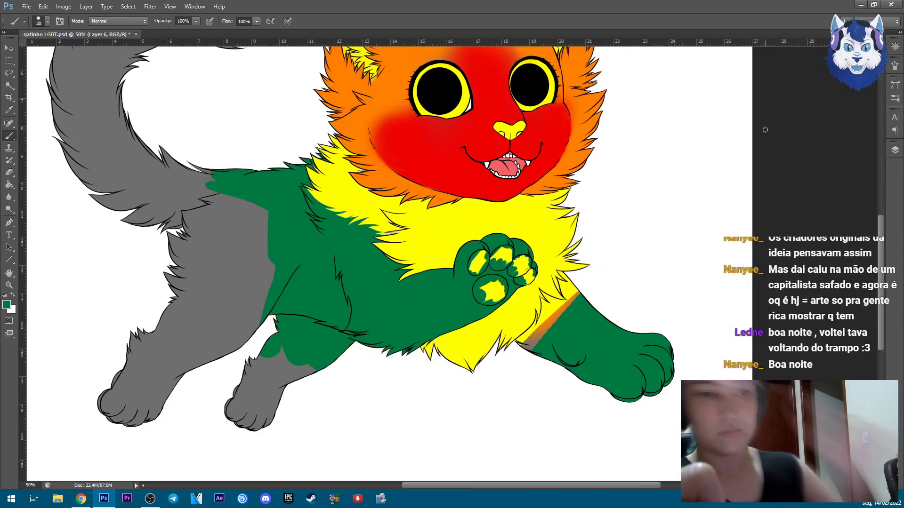
# Fill the top of the outstretched front leg below the chest tufts with green using a 10 px brush.
pyautogui.scroll(3, 542, 297)
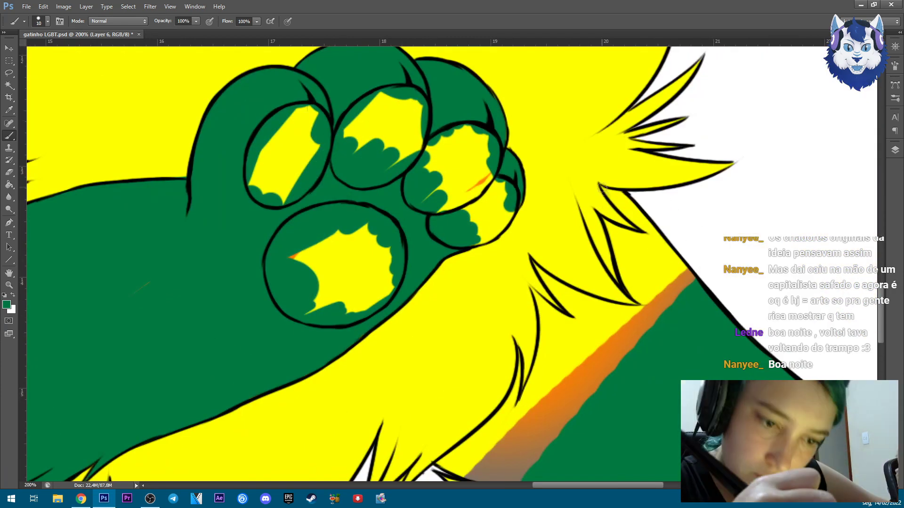
pyautogui.moveTo(601, 187); pyautogui.dragTo(675, 252)
pyautogui.moveTo(607, 221); pyautogui.dragTo(676, 293)
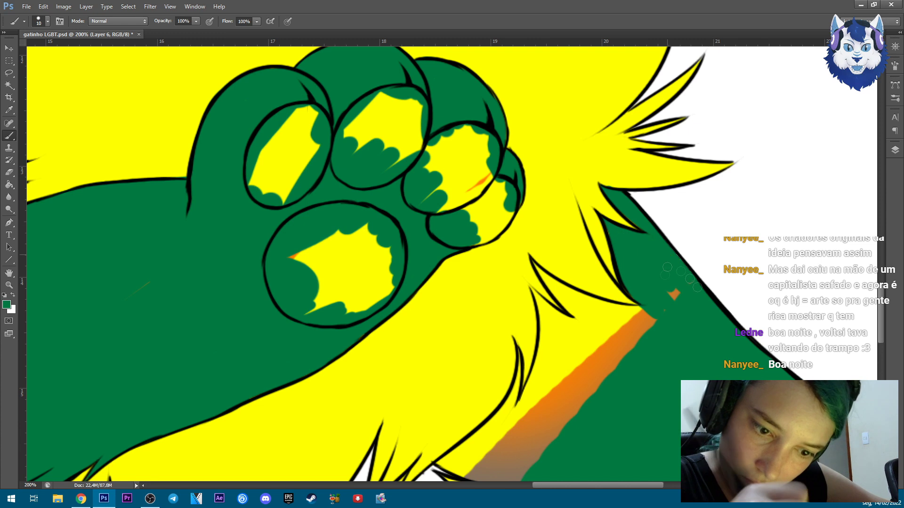
# Paint green over the remaining orange strip and spots on the extended front leg beside the chest fur.
pyautogui.moveTo(537, 273)
pyautogui.mouseDown()
pyautogui.moveTo(594, 306)
pyautogui.moveTo(612, 339)
pyautogui.moveTo(654, 325)
pyautogui.mouseUp()
pyautogui.moveTo(631, 330); pyautogui.dragTo(681, 191)
pyautogui.moveTo(575, 144)
pyautogui.mouseDown()
pyautogui.moveTo(612, 273)
pyautogui.moveTo(633, 193)
pyautogui.moveTo(565, 330)
pyautogui.moveTo(588, 304)
pyautogui.moveTo(485, 348)
pyautogui.mouseUp()
pyautogui.keyDown('alt'); pyautogui.click(584, 185); pyautogui.keyUp('alt')
pyautogui.keyDown('alt'); pyautogui.click(594, 207); pyautogui.keyUp('alt')
pyautogui.moveTo(541, 302); pyautogui.dragTo(532, 353)
pyautogui.hotkey('ctrl', '-')
pyautogui.hotkey('ctrl', '-')
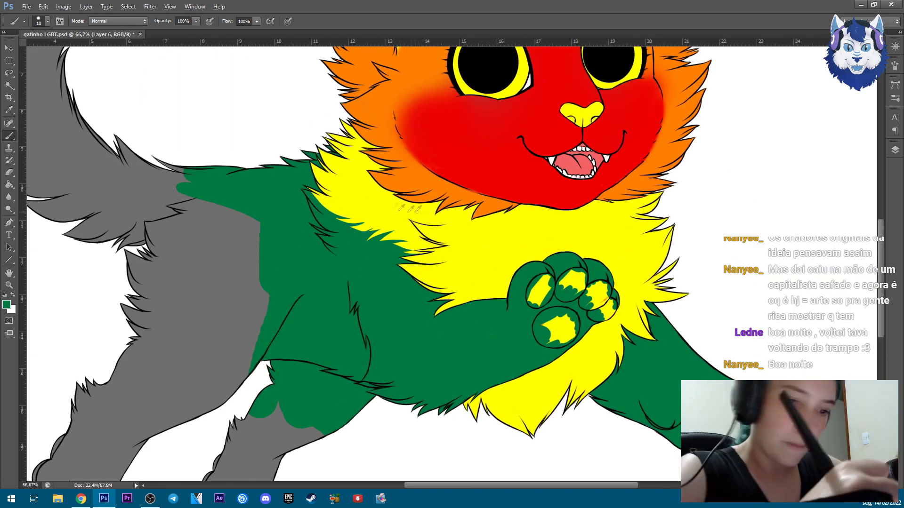
# Brush soft yellow over the edge between the neck fur and green shoulder at 133 px and 52% opacity.
pyautogui.rightClick(464, 252)
pyautogui.moveTo(520, 274); pyautogui.dragTo(541, 272)
pyautogui.press('Return')
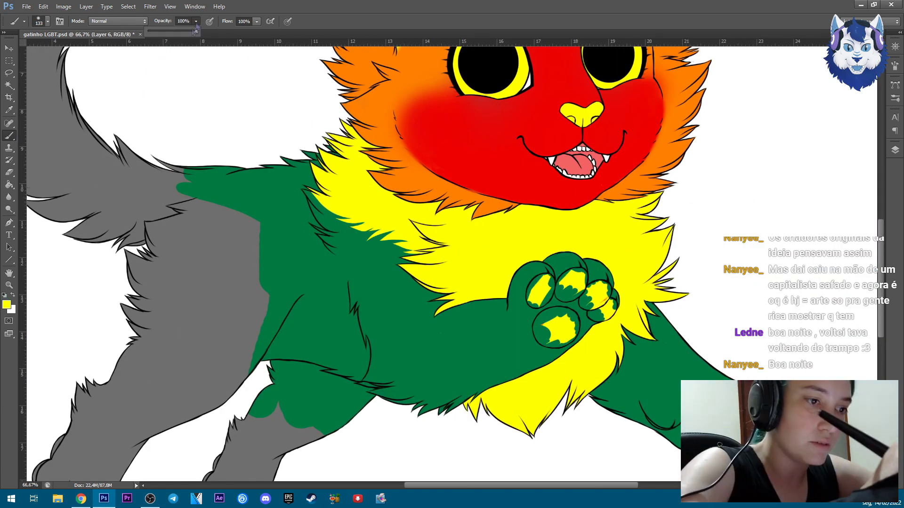
pyautogui.press('5')
pyautogui.press('2')
pyautogui.moveTo(358, 183)
pyautogui.mouseDown()
pyautogui.moveTo(329, 221)
pyautogui.moveTo(348, 203)
pyautogui.moveTo(329, 217)
pyautogui.moveTo(357, 226)
pyautogui.moveTo(339, 202)
pyautogui.moveTo(424, 254)
pyautogui.moveTo(405, 238)
pyautogui.moveTo(409, 270)
pyautogui.mouseUp()
# Blend the yellow neck fur further into the green shoulder using a 175 px brush at 34% opacity.
pyautogui.press('3')
pyautogui.press('4')
pyautogui.press('[')
pyautogui.press(']')
pyautogui.press(']')
pyautogui.press(']')
pyautogui.press('[')
pyautogui.press('[')
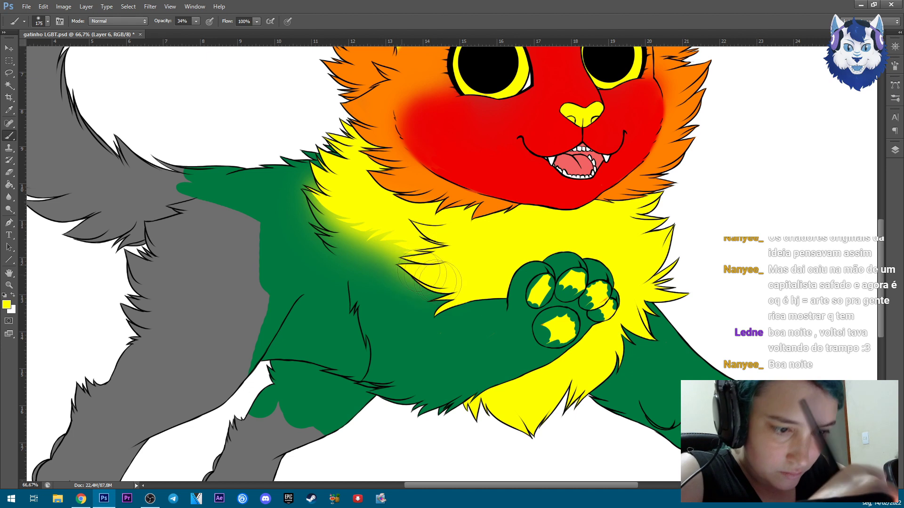
pyautogui.moveTo(492, 158); pyautogui.dragTo(538, 214)
pyautogui.moveTo(471, 334)
pyautogui.mouseDown()
pyautogui.moveTo(386, 277)
pyautogui.moveTo(334, 208)
pyautogui.mouseUp()
pyautogui.keyDown('alt'); pyautogui.click(450, 377); pyautogui.keyUp('alt')
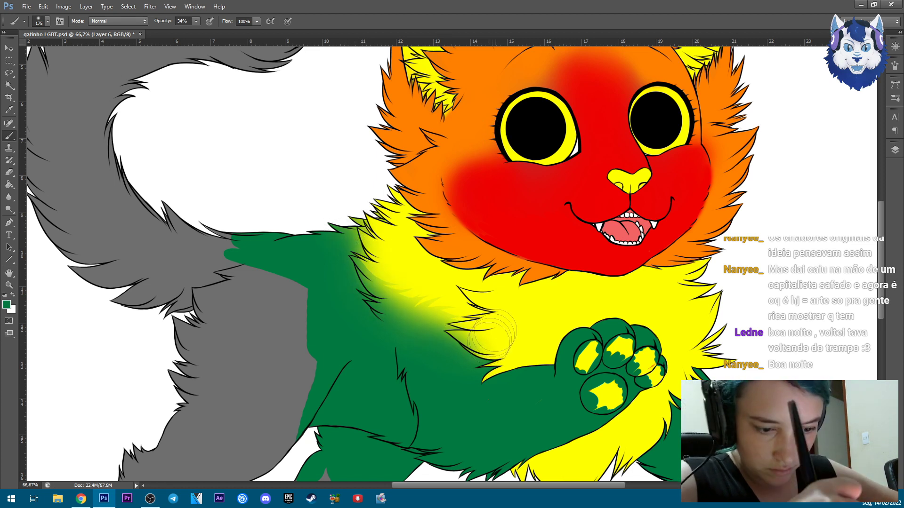
# Clean up the chest fur tufts beside the shoulder in yellow with a 25 px brush at 100% opacity.
pyautogui.hotkey('ctrl', '-')
pyautogui.keyDown('alt'); pyautogui.click(438, 282); pyautogui.keyUp('alt')
pyautogui.rightClick(498, 295)
pyautogui.click(523, 363)
pyautogui.hotkey('ctrl', '+')
pyautogui.hotkey('ctrl', '+')
pyautogui.press('0')
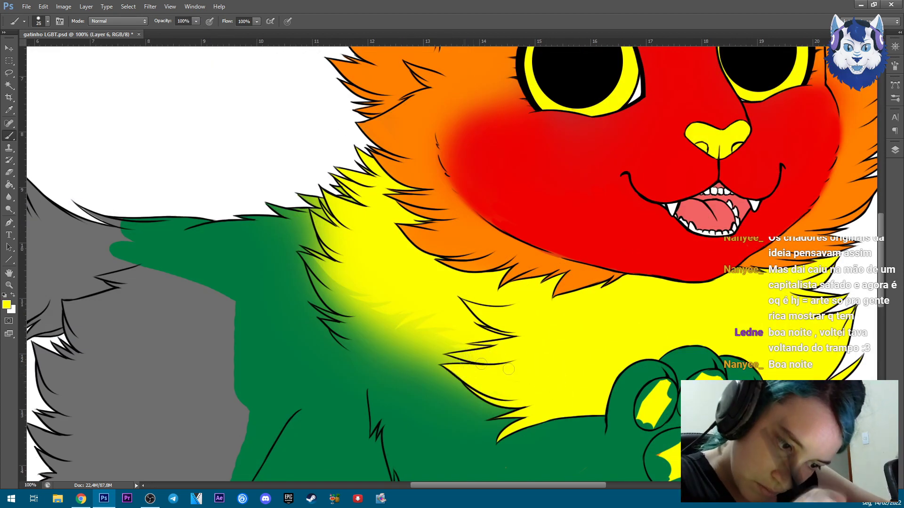
pyautogui.hotkey('ctrl', '-')
pyautogui.hotkey('ctrl', '-')
pyautogui.hotkey('ctrl', '-')
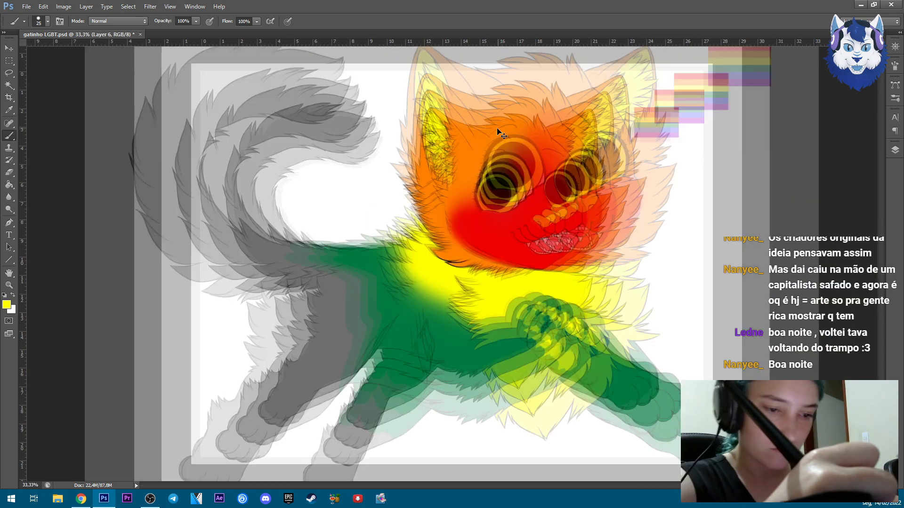
# Paint solid green over the yellow haze behind the neck fur, using an enlarged brush sampled from the body.
pyautogui.hotkey('ctrl', '+')
pyautogui.hotkey('ctrl', '+')
pyautogui.keyDown('alt'); pyautogui.click(333, 242); pyautogui.keyUp('alt')
pyautogui.hotkey('ctrl', '+')
pyautogui.hotkey('ctrl', '+')
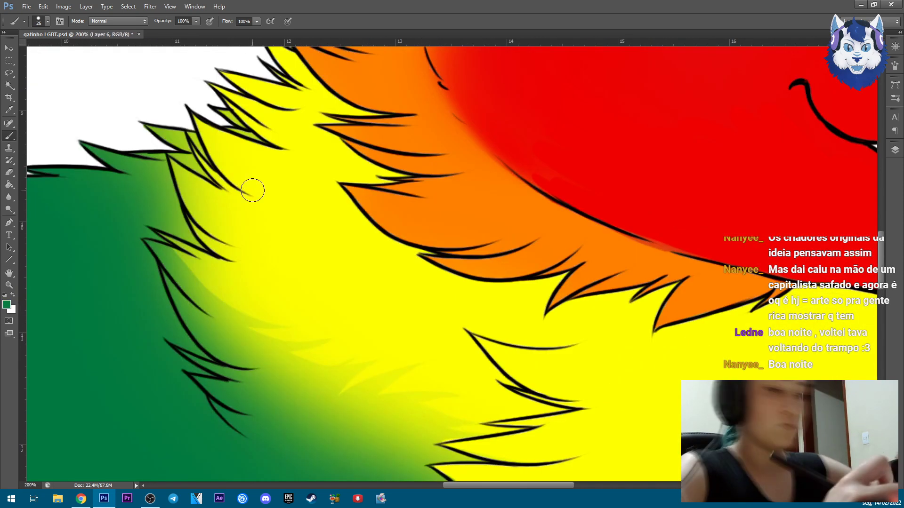
pyautogui.moveTo(154, 142)
pyautogui.mouseDown()
pyautogui.moveTo(151, 235)
pyautogui.moveTo(141, 188)
pyautogui.mouseUp()
pyautogui.press(']')
pyautogui.press(']')
pyautogui.press(']')
pyautogui.press(']')
pyautogui.press(']')
pyautogui.moveTo(109, 306); pyautogui.dragTo(336, 269)
pyautogui.moveTo(292, 311); pyautogui.dragTo(156, 358)
pyautogui.hotkey('ctrl', '-')
pyautogui.hotkey('ctrl', '-')
pyautogui.hotkey('ctrl', '-')
pyautogui.hotkey('ctrl', '-')
pyautogui.hotkey('ctrl', '-')
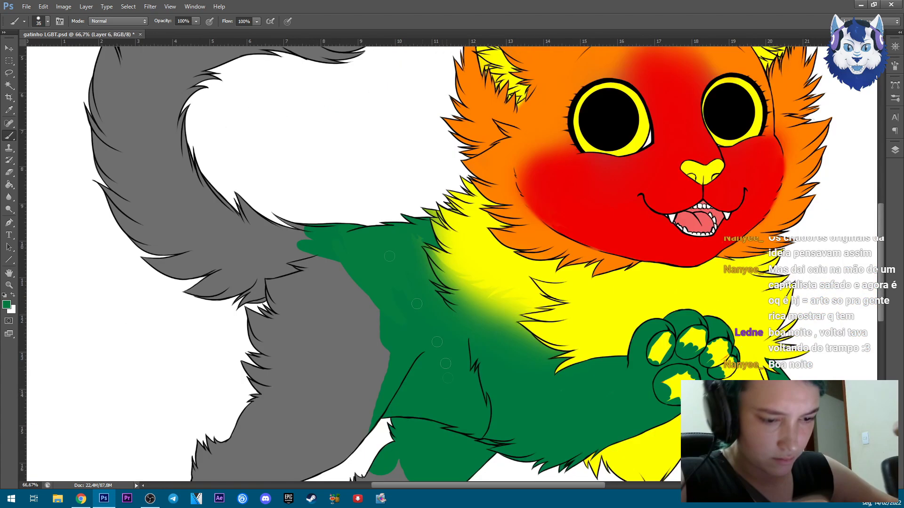
# Cover the leftover yellowish patches on the shoulder and the small back tufts with green, starting at 20 px.
pyautogui.hotkey('ctrl', '+')
pyautogui.hotkey('ctrl', '+')
pyautogui.hotkey('ctrl', '+')
pyautogui.hotkey('ctrl', '+')
pyautogui.hotkey('ctrl', '+')
pyautogui.press('[')
pyautogui.press('[')
pyautogui.press('[')
pyautogui.moveTo(346, 198)
pyautogui.mouseDown()
pyautogui.moveTo(377, 263)
pyautogui.moveTo(372, 303)
pyautogui.mouseUp()
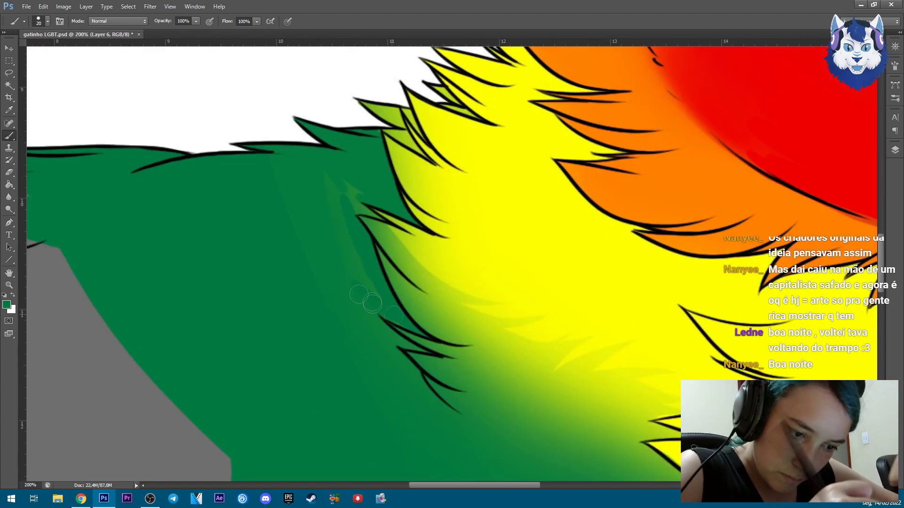
pyautogui.moveTo(417, 440); pyautogui.dragTo(394, 223)
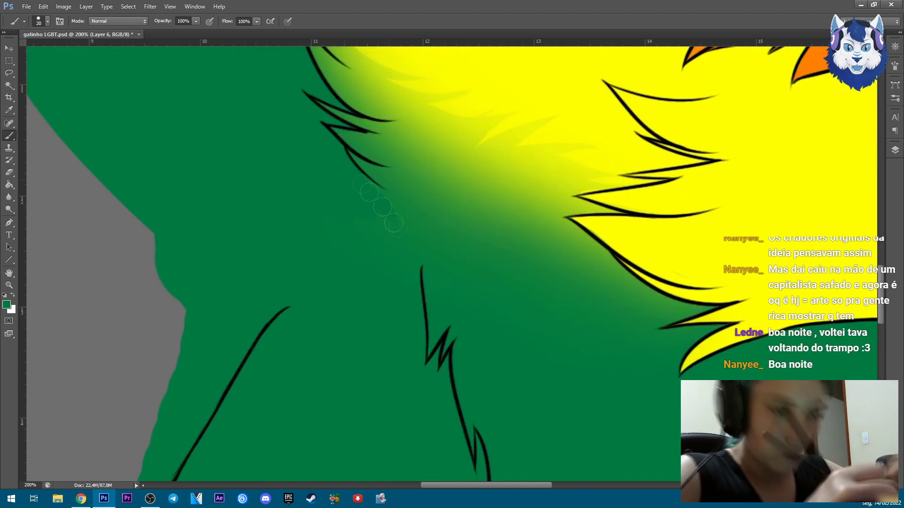
pyautogui.moveTo(487, 242); pyautogui.dragTo(583, 469)
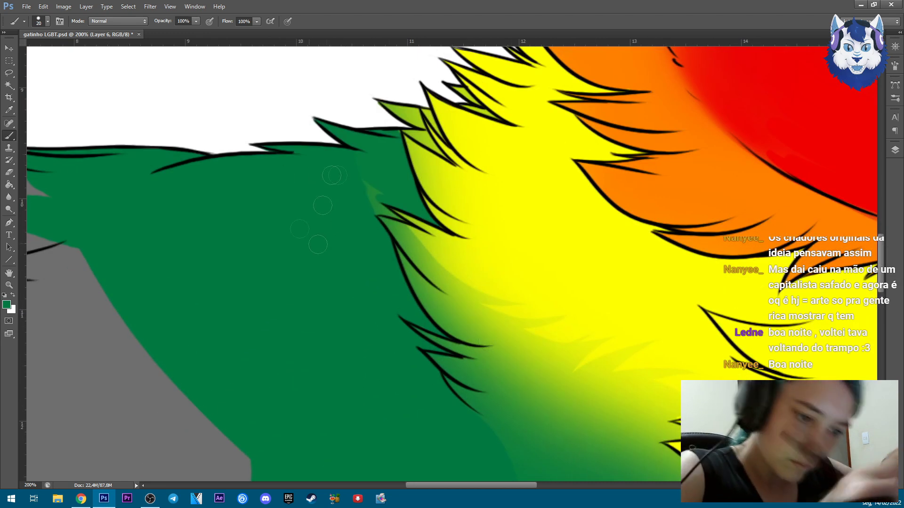
pyautogui.moveTo(379, 177); pyautogui.dragTo(383, 304)
pyautogui.moveTo(492, 240); pyautogui.dragTo(468, 218)
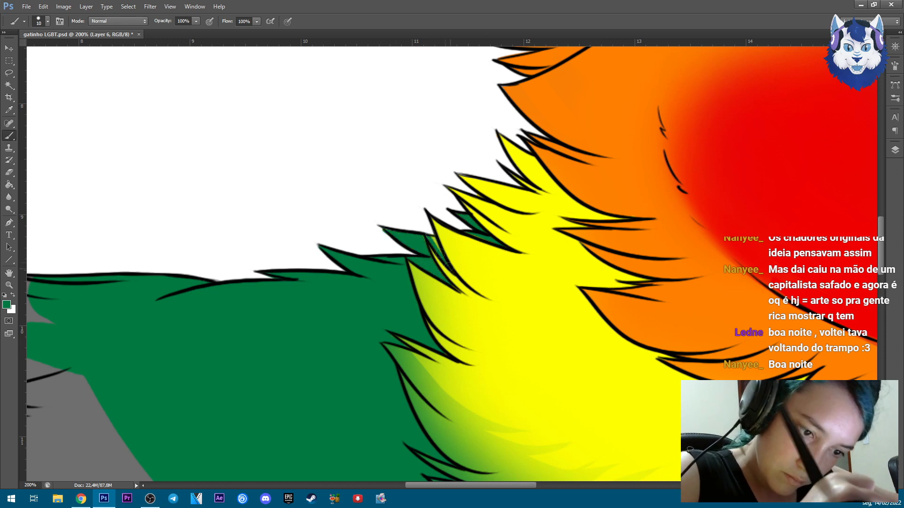
# Soften the green-to-yellow transition on the shoulder with the brush at 33% opacity.
pyautogui.hotkey('ctrl', '0')
pyautogui.hotkey('ctrl', '-')
pyautogui.hotkey('ctrl', '+')
pyautogui.hotkey('ctrl', '+')
pyautogui.rightClick(459, 367)
pyautogui.press('Escape')
pyautogui.press('3')
pyautogui.press('3')
pyautogui.moveTo(418, 329)
pyautogui.mouseDown()
pyautogui.moveTo(404, 302)
pyautogui.moveTo(447, 288)
pyautogui.mouseUp()
# Restore the brush to 100% opacity at 40 px and sample the chest's yellow as the painting colour.
pyautogui.hotkey('ctrl', '0')
pyautogui.hotkey('ctrl', '+')
pyautogui.hotkey('ctrl', '+')
pyautogui.press(']')
pyautogui.press(']')
pyautogui.press(']')
pyautogui.rightClick(500, 329)
pyautogui.press('Escape')
pyautogui.press('0')
pyautogui.keyDown('alt'); pyautogui.click(518, 328); pyautogui.keyUp('alt')
pyautogui.hotkey('ctrl', '0')
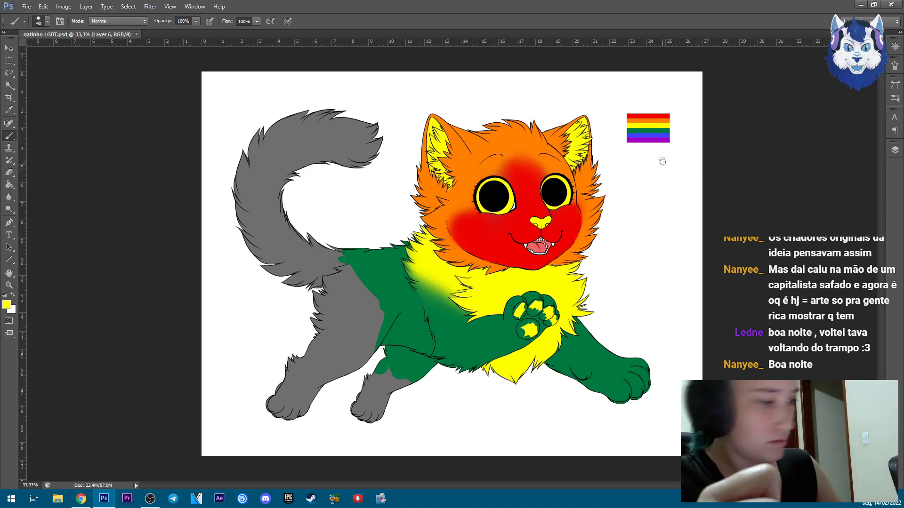
# Fill the large central pad of the raised paw with the flag's blue using a 25 px brush.
pyautogui.scroll(5, 531, 330)
pyautogui.press('[')
pyautogui.press('[')
pyautogui.press('[')
pyautogui.moveTo(504, 311); pyautogui.dragTo(518, 291)
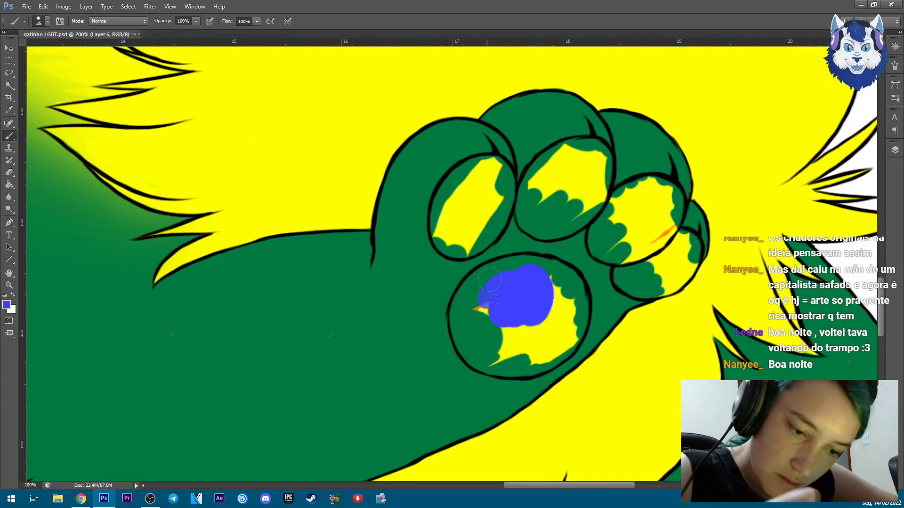
pyautogui.moveTo(461, 333)
pyautogui.mouseDown()
pyautogui.moveTo(542, 370)
pyautogui.moveTo(578, 287)
pyautogui.moveTo(476, 305)
pyautogui.mouseUp()
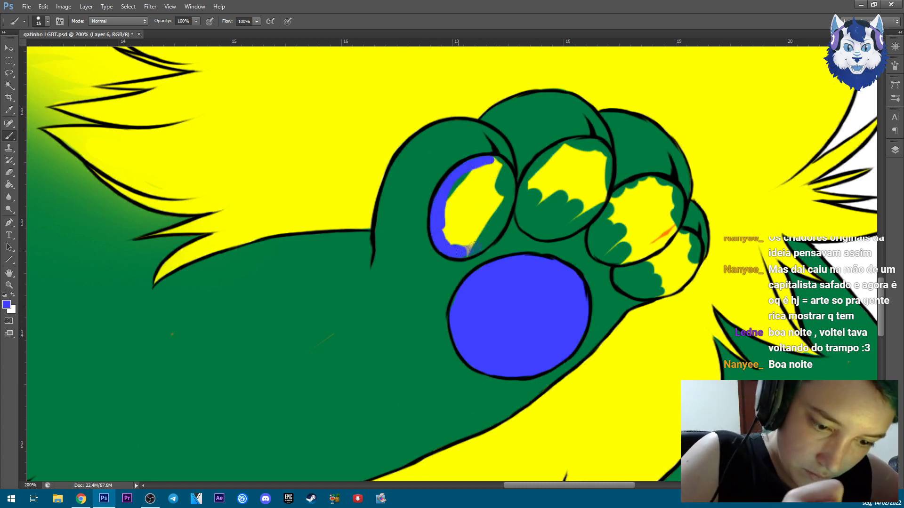
# Fill the four toe pads of the raised paw with blue using a 15 px brush.
pyautogui.moveTo(505, 177); pyautogui.dragTo(473, 202)
pyautogui.moveTo(590, 134); pyautogui.dragTo(537, 168)
pyautogui.moveTo(560, 229)
pyautogui.mouseDown()
pyautogui.moveTo(600, 188)
pyautogui.moveTo(540, 214)
pyautogui.mouseUp()
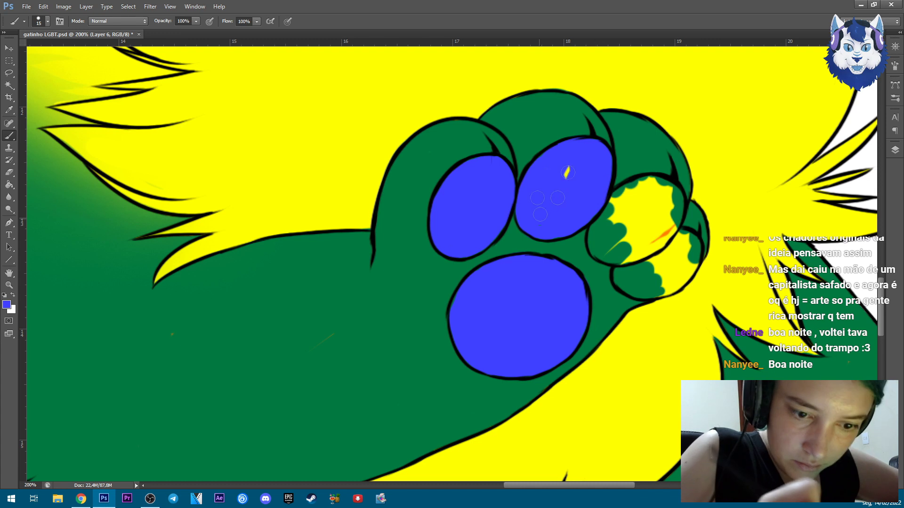
pyautogui.moveTo(592, 240)
pyautogui.mouseDown()
pyautogui.moveTo(649, 254)
pyautogui.moveTo(666, 198)
pyautogui.moveTo(610, 244)
pyautogui.mouseUp()
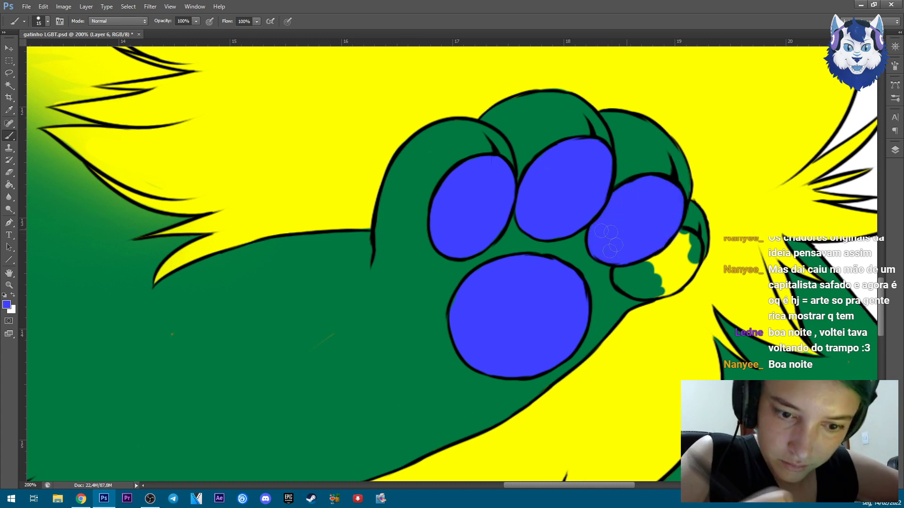
pyautogui.moveTo(636, 285)
pyautogui.mouseDown()
pyautogui.moveTo(683, 250)
pyautogui.moveTo(654, 259)
pyautogui.mouseUp()
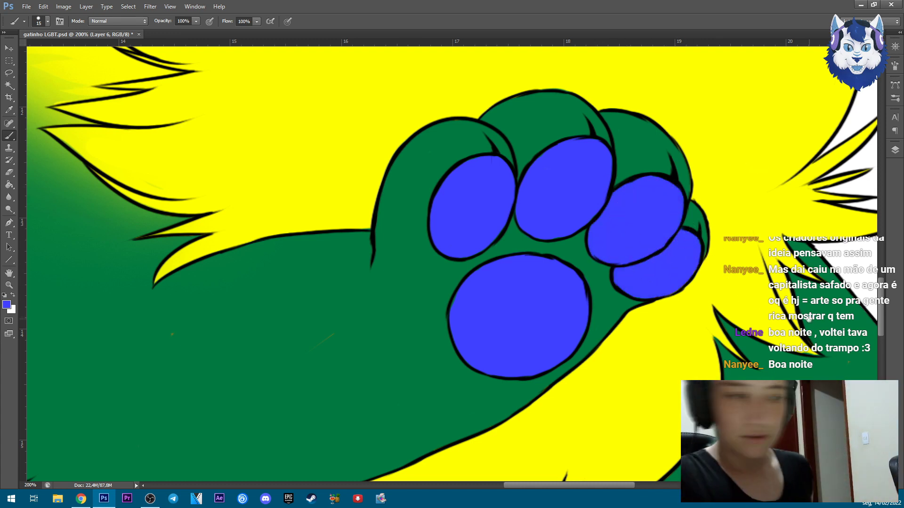
# Cover the green remnants in the chest fur tufts above the extended leg with yellow.
pyautogui.keyDown('alt'); pyautogui.click(470, 283); pyautogui.keyUp('alt')
pyautogui.scroll(-5, 424, 212)
pyautogui.hscroll(10, 471, 245)
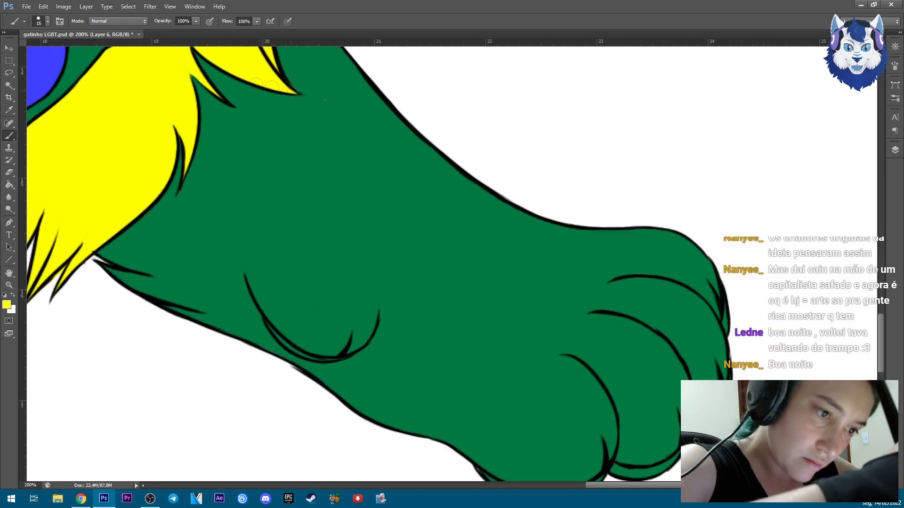
# Paint the visible pad edges under the toes of the extended front paw blue.
pyautogui.scroll(-4, 564, 305)
pyautogui.hscroll(1, 518, 292)
pyautogui.moveTo(445, 267); pyautogui.dragTo(522, 293)
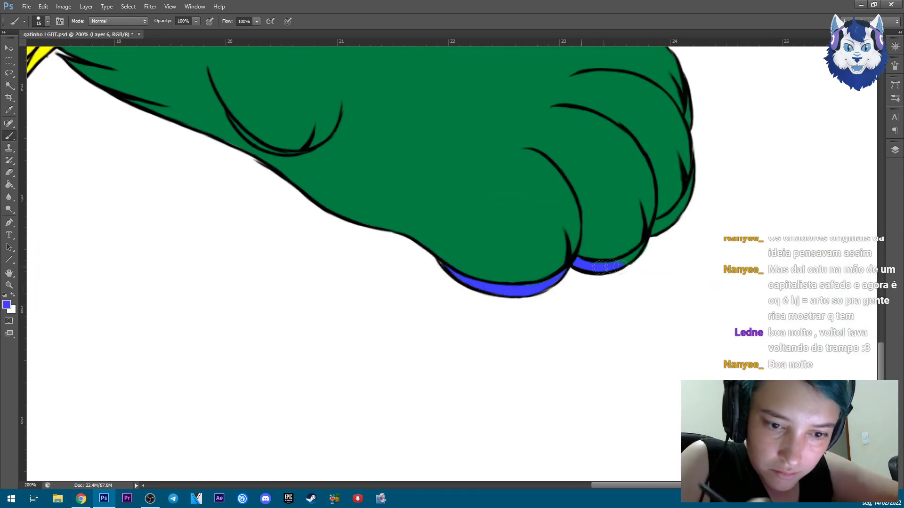
pyautogui.scroll(3, 423, 212)
pyautogui.press('[')
pyautogui.press('[')
pyautogui.press('[')
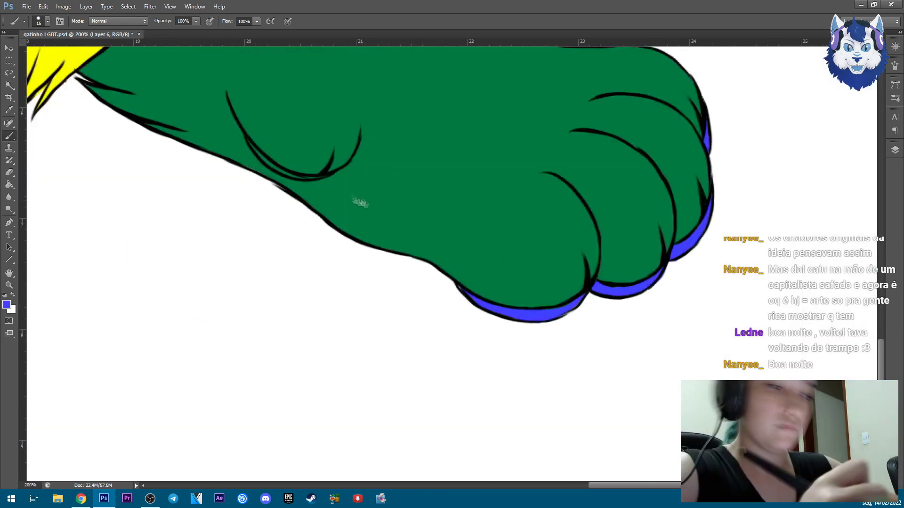
# Outline the hip boundary in blue and paint the hindquarters and both hind legs blue with a larger brush.
pyautogui.scroll(1, 505, 283)
pyautogui.scroll(-5, 612, 332)
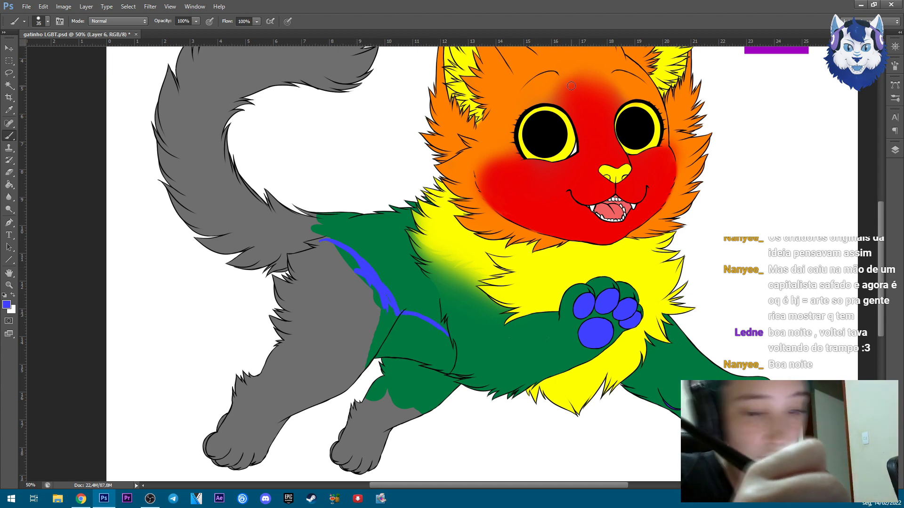
pyautogui.moveTo(595, 88); pyautogui.dragTo(567, 114)
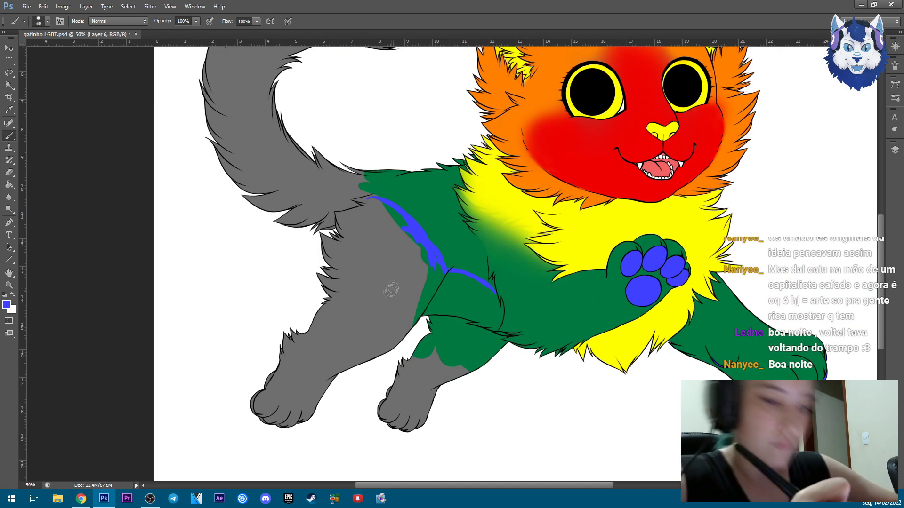
pyautogui.press(']')
pyautogui.press(']')
pyautogui.press(']')
pyautogui.press(']')
pyautogui.press(']')
pyautogui.press(']')
pyautogui.moveTo(311, 339)
pyautogui.mouseDown()
pyautogui.moveTo(283, 400)
pyautogui.moveTo(404, 414)
pyautogui.moveTo(400, 263)
pyautogui.moveTo(363, 209)
pyautogui.moveTo(377, 238)
pyautogui.mouseUp()
# Fill the remaining green areas of the hind thigh up to its outline with blue using a 10 px brush.
pyautogui.scroll(3, 477, 353)
pyautogui.press('[')
pyautogui.press('[')
pyautogui.press('[')
pyautogui.press('[')
pyautogui.press('[')
pyautogui.press('[')
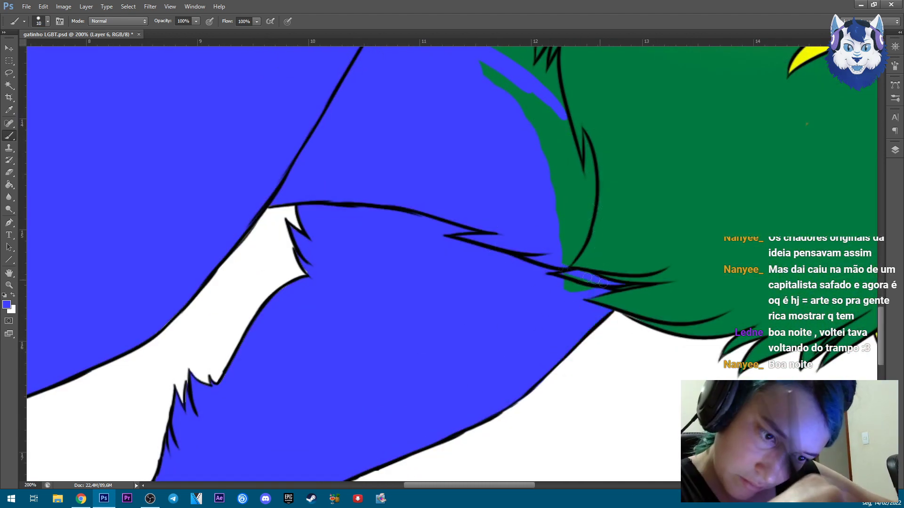
pyautogui.moveTo(586, 195); pyautogui.dragTo(580, 303)
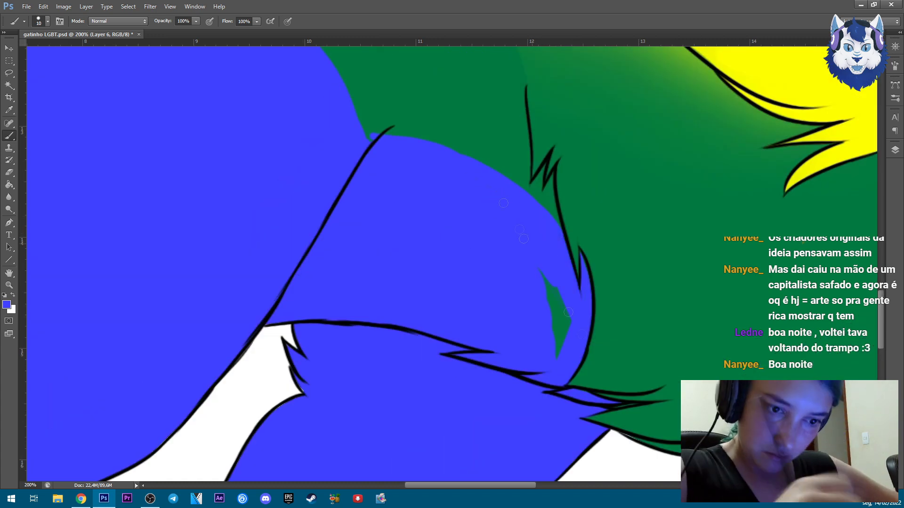
pyautogui.moveTo(545, 259); pyautogui.dragTo(542, 243)
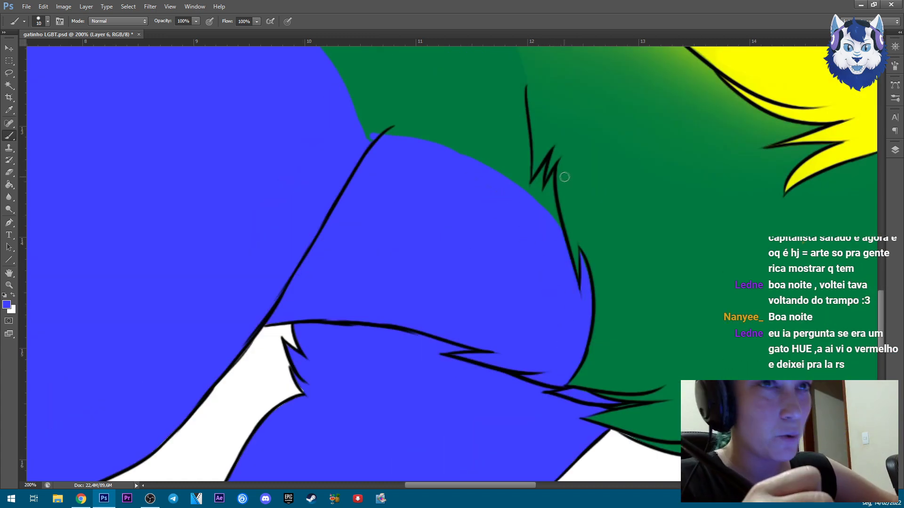
# Paint blue fur spikes along the boundary between the blue hindquarters and the green body.
pyautogui.scroll(-5, 563, 178)
pyautogui.scroll(2, 563, 188)
pyautogui.moveTo(564, 210); pyautogui.dragTo(534, 245)
pyautogui.scroll(3, 560, 217)
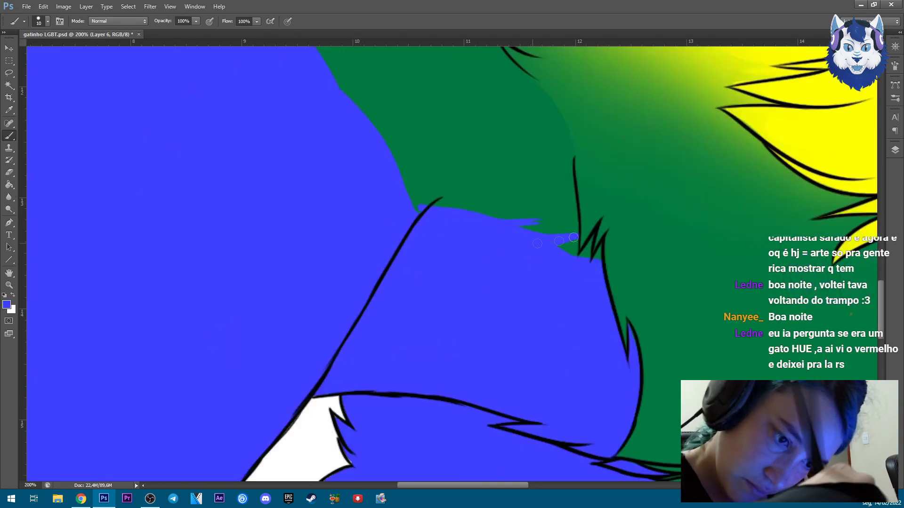
pyautogui.moveTo(462, 253); pyautogui.dragTo(549, 432)
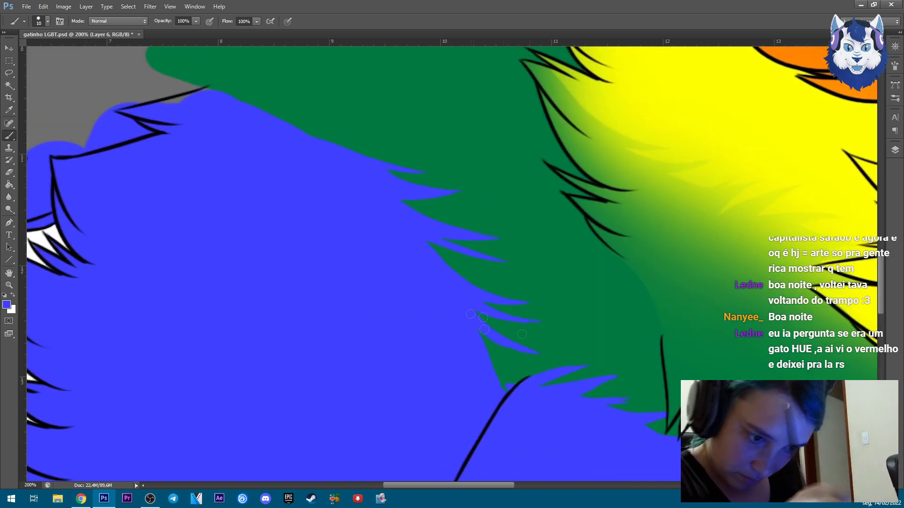
pyautogui.moveTo(508, 356); pyautogui.dragTo(346, 252)
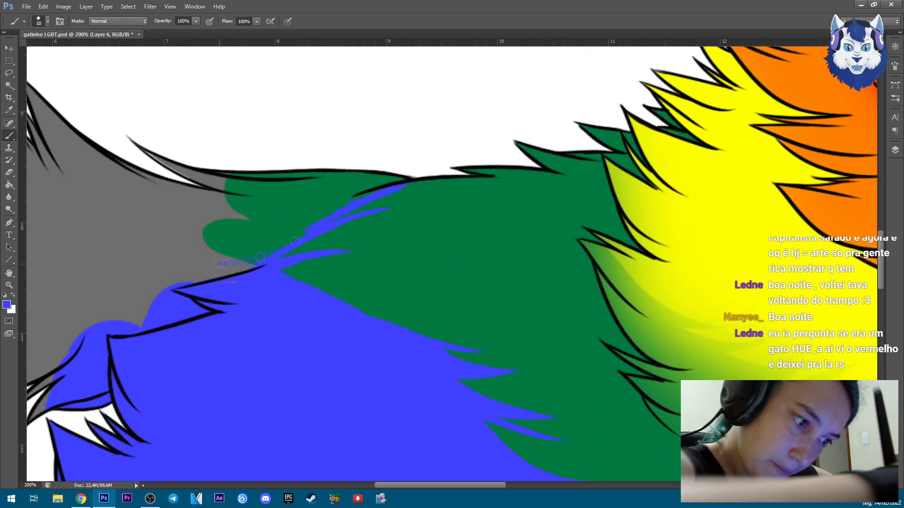
# Extend the blue fur strokes across the lower back up to the base of the tail.
pyautogui.moveTo(260, 257); pyautogui.dragTo(385, 179)
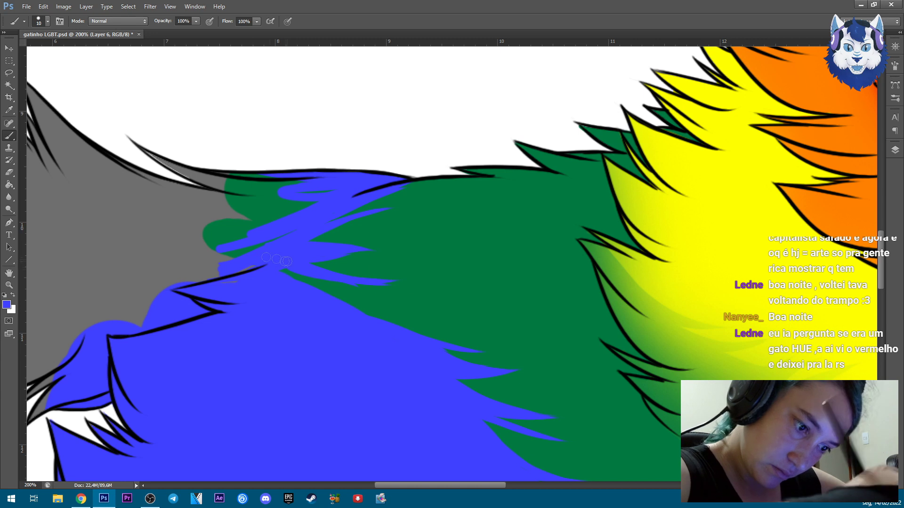
pyautogui.hotkey('ctrl', '-')
pyautogui.hotkey('ctrl', '-')
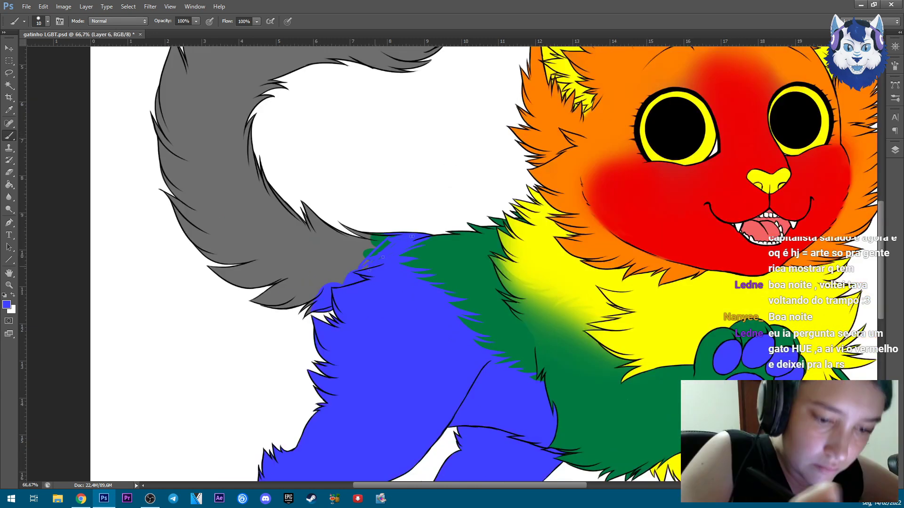
pyautogui.hotkey('ctrl', '-')
pyautogui.moveTo(383, 257); pyautogui.dragTo(417, 330)
# Blend green into the blue hindquarters along the flank at 25% opacity, enlarging the brush to 250 px.
pyautogui.keyDown('alt'); pyautogui.click(417, 330); pyautogui.keyUp('alt')
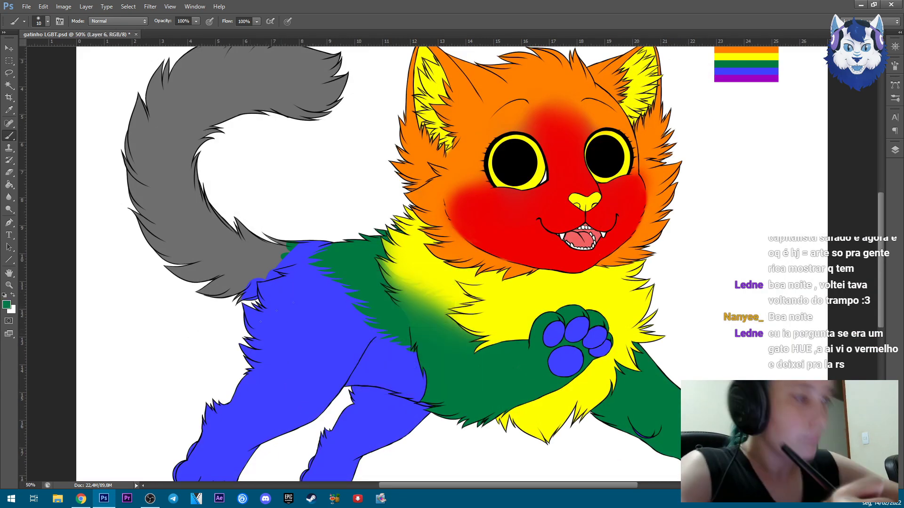
pyautogui.press('2')
pyautogui.press('5')
pyautogui.press(']')
pyautogui.press(']')
pyautogui.press(']')
pyautogui.press(']')
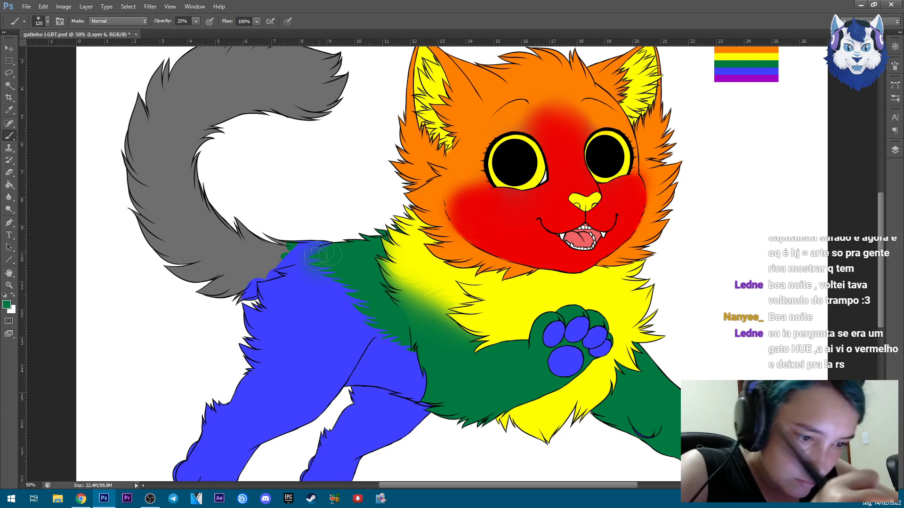
pyautogui.press(']')
pyautogui.press(']')
pyautogui.moveTo(423, 353)
pyautogui.mouseDown()
pyautogui.moveTo(301, 260)
pyautogui.moveTo(384, 339)
pyautogui.mouseUp()
pyautogui.press(']')
pyautogui.press(']')
pyautogui.press(']')
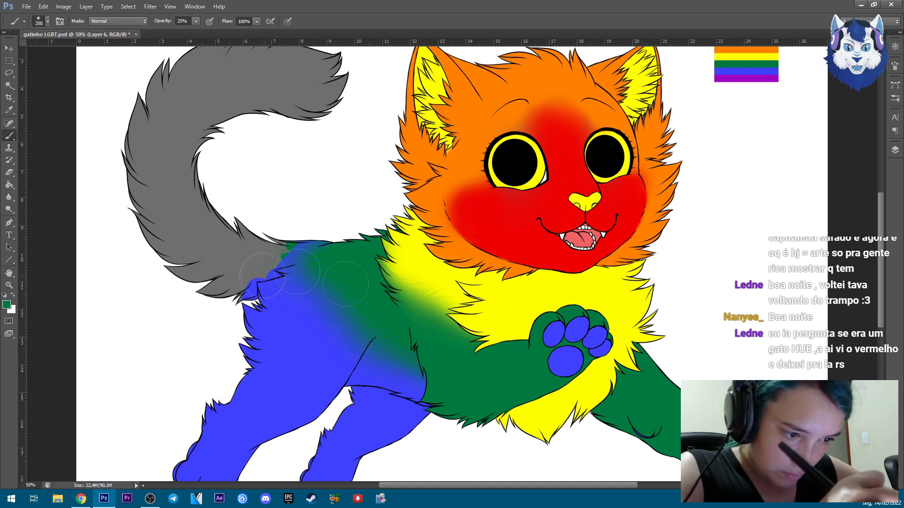
# Paint the visible pads along the underside of the hind paws with the flag's purple, using a 15 px brush at 100% opacity.
pyautogui.keyDown('alt'); pyautogui.click(374, 358); pyautogui.keyUp('alt')
pyautogui.hotkey('ctrl', '-')
pyautogui.hotkey('ctrl', '-')
pyautogui.hotkey('ctrl', '-')
pyautogui.hotkey('ctrl', '+')
pyautogui.hotkey('ctrl', '+')
pyautogui.hotkey('ctrl', '+')
pyautogui.keyDown('alt'); pyautogui.click(720, 78); pyautogui.keyUp('alt')
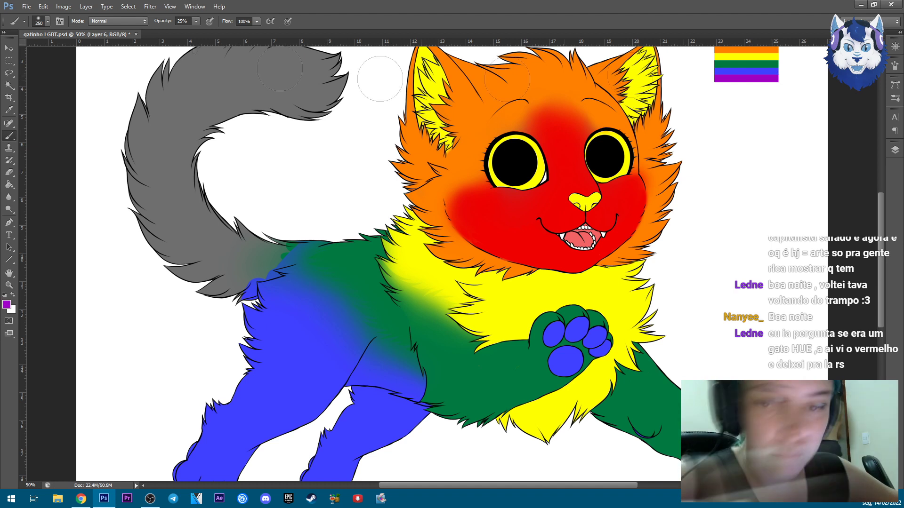
pyautogui.scroll(5, 311, 447)
pyautogui.rightClick(517, 213)
pyautogui.press('Escape')
pyautogui.press('[')
pyautogui.press('[')
pyautogui.press('[')
pyautogui.press('[')
pyautogui.press('[')
pyautogui.press('[')
pyautogui.press('[')
pyautogui.press('[')
pyautogui.press('[')
pyautogui.press('[')
pyautogui.press('[')
pyautogui.press('[')
pyautogui.press('[')
pyautogui.press('[')
pyautogui.press('[')
pyautogui.press('[')
pyautogui.press('[')
pyautogui.press('0')
pyautogui.moveTo(536, 229); pyautogui.dragTo(562, 157)
pyautogui.moveTo(532, 233)
pyautogui.mouseDown()
pyautogui.moveTo(490, 294)
pyautogui.moveTo(589, 405)
pyautogui.mouseUp()
pyautogui.hscroll(-10, 452, 263)
pyautogui.moveTo(365, 85)
pyautogui.mouseDown()
pyautogui.moveTo(231, 324)
pyautogui.moveTo(306, 391)
pyautogui.moveTo(405, 419)
pyautogui.mouseUp()
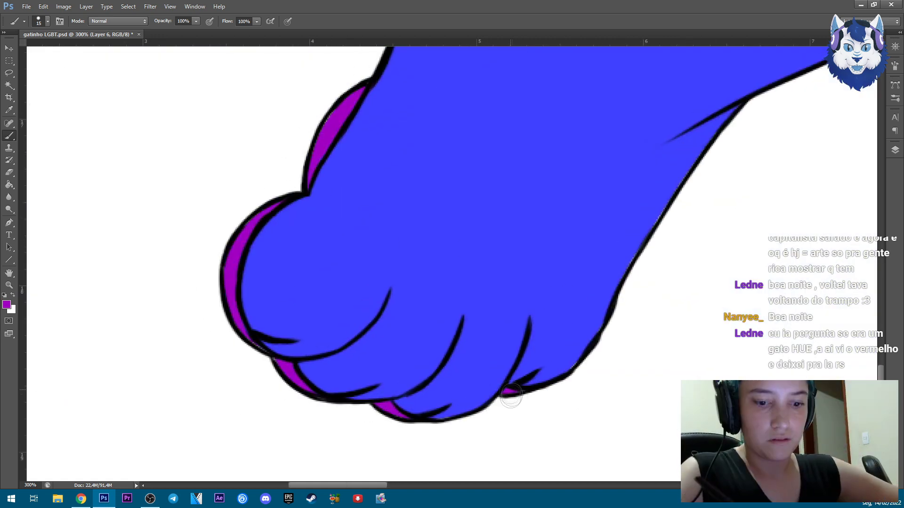
# Cover the main area of the grey tail with purple using a much larger brush.
pyautogui.scroll(-5, 511, 389)
pyautogui.press(']')
pyautogui.press(']')
pyautogui.press(']')
pyautogui.press(']')
pyautogui.press(']')
pyautogui.press(']')
pyautogui.press(']')
pyautogui.press(']')
pyautogui.press(']')
pyautogui.press(']')
pyautogui.press(']')
pyautogui.press(']')
pyautogui.press(']')
pyautogui.press(']')
pyautogui.press(']')
pyautogui.press(']')
pyautogui.hotkey('ctrl', '0')
pyautogui.moveTo(343, 158)
pyautogui.mouseDown()
pyautogui.moveTo(315, 108)
pyautogui.moveTo(245, 198)
pyautogui.moveTo(283, 283)
pyautogui.mouseUp()
# Fill the remaining tail edges and fur tips with purple up to the outline using a smaller brush.
pyautogui.hotkey('ctrl', '1')
pyautogui.press('[')
pyautogui.press('[')
pyautogui.press('[')
pyautogui.press('[')
pyautogui.press('[')
pyautogui.press('[')
pyautogui.press('[')
pyautogui.press('[')
pyautogui.press('[')
pyautogui.press('[')
pyautogui.press('[')
pyautogui.press('[')
pyautogui.press('[')
pyautogui.scroll(1, 272, 262)
pyautogui.hscroll(-6, 272, 262)
pyautogui.moveTo(160, 348)
pyautogui.mouseDown()
pyautogui.moveTo(207, 169)
pyautogui.moveTo(197, 269)
pyautogui.moveTo(282, 244)
pyautogui.mouseUp()
pyautogui.press('[')
pyautogui.press('[')
pyautogui.press('[')
pyautogui.moveTo(221, 228)
pyautogui.mouseDown()
pyautogui.moveTo(291, 208)
pyautogui.moveTo(348, 160)
pyautogui.moveTo(424, 120)
pyautogui.moveTo(263, 127)
pyautogui.moveTo(202, 177)
pyautogui.moveTo(233, 185)
pyautogui.mouseUp()
# Paint the fur tufts at the tail base in the hindquarters' blue with a 10 px brush at 100% opacity.
pyautogui.hotkey('ctrl', '-')
pyautogui.hotkey('ctrl', '-')
pyautogui.press('2')
pyautogui.press('6')
pyautogui.rightClick(380, 250)
pyautogui.press('Return')
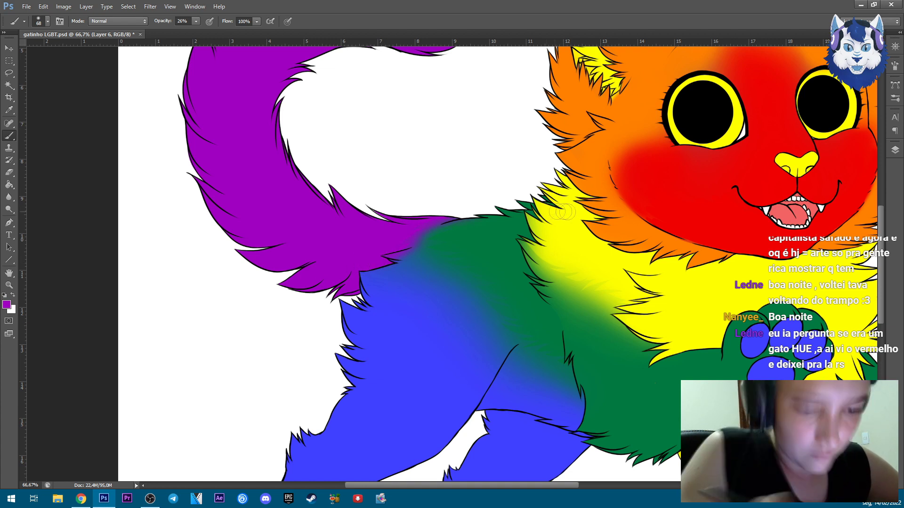
pyautogui.hotkey('ctrl', '+')
pyautogui.rightClick(384, 266)
pyautogui.write('10')
pyautogui.press('Return')
pyautogui.press('0')
pyautogui.keyDown('alt'); pyautogui.click(389, 262); pyautogui.keyUp('alt')
pyautogui.hotkey('ctrl', '+')
pyautogui.moveTo(244, 247)
pyautogui.mouseDown()
pyautogui.moveTo(290, 246)
pyautogui.moveTo(318, 242)
pyautogui.mouseUp()
# Blend sampled blue tones into the green and purple beside the tail base at 40% opacity.
pyautogui.rightClick(413, 262)
pyautogui.write('15')
pyautogui.press('Return')
pyautogui.press('4')
pyautogui.keyDown('alt'); pyautogui.click(332, 232); pyautogui.keyUp('alt')
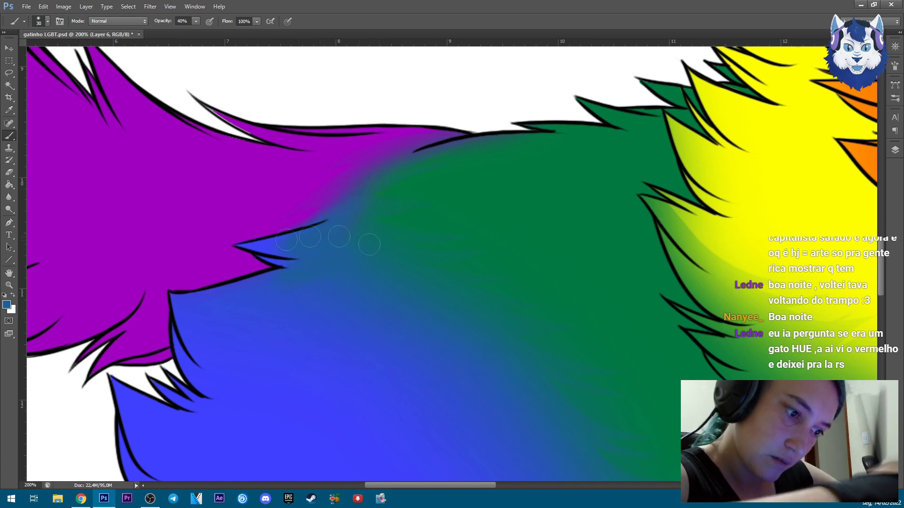
pyautogui.moveTo(309, 236); pyautogui.dragTo(286, 274)
pyautogui.moveTo(488, 341); pyautogui.dragTo(452, 226)
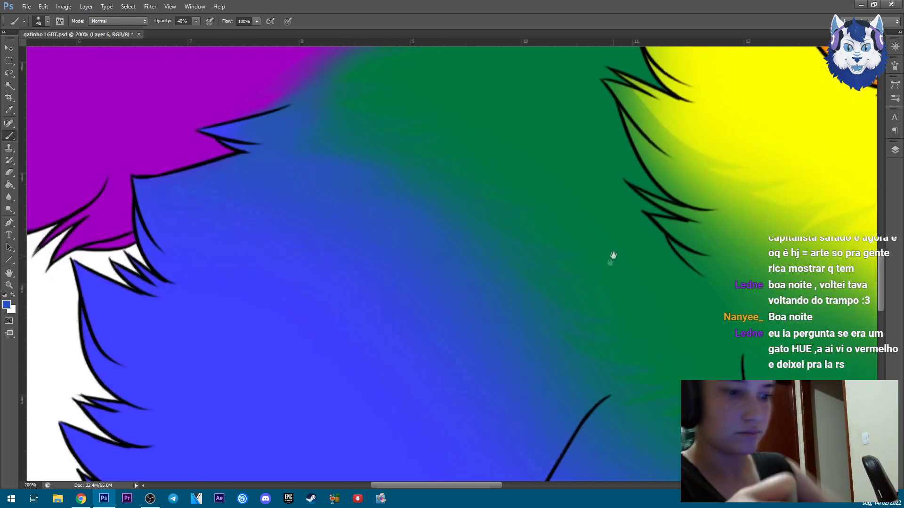
# Paint blue fur strokes along the blended edge between the hindquarters and green flank with a 25 px brush at 100% opacity.
pyautogui.hotkey('ctrl', '-')
pyautogui.hotkey('ctrl', '-')
pyautogui.press(']')
pyautogui.press(']')
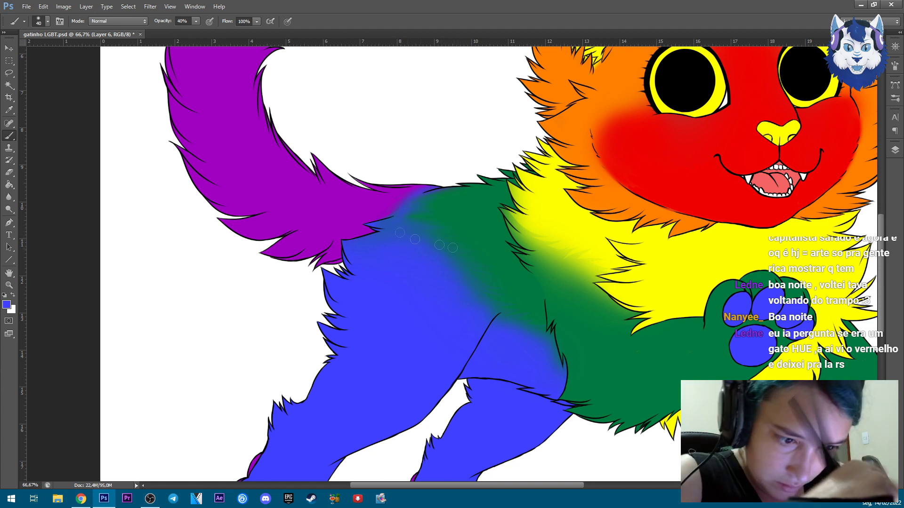
pyautogui.moveTo(161, 26); pyautogui.dragTo(403, 331)
pyautogui.press('[')
pyautogui.moveTo(430, 252); pyautogui.dragTo(575, 358)
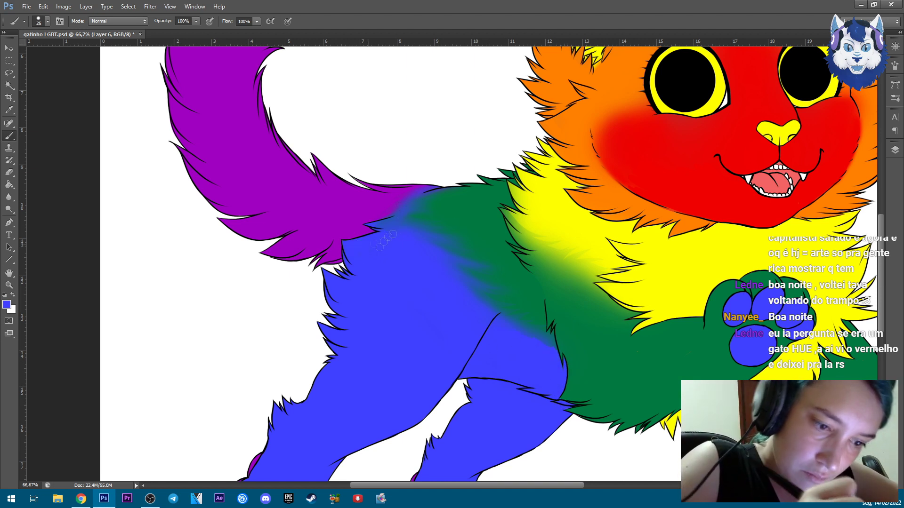
# Touch up the fur transition at the rump with sampled blue and green, and save the drawing.
pyautogui.hotkey('ctrl', '+')
pyautogui.keyDown('alt'); pyautogui.click(376, 206); pyautogui.keyUp('alt')
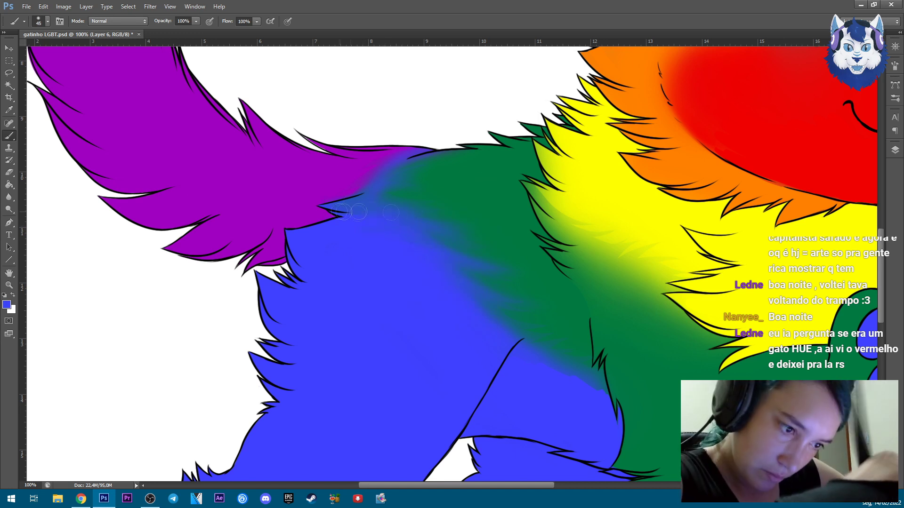
pyautogui.keyDown('alt'); pyautogui.click(605, 353); pyautogui.keyUp('alt')
pyautogui.press('[')
pyautogui.press('[')
pyautogui.hotkey('ctrl', '-')
pyautogui.hotkey('ctrl', '-')
pyautogui.hotkey('ctrl', '-')
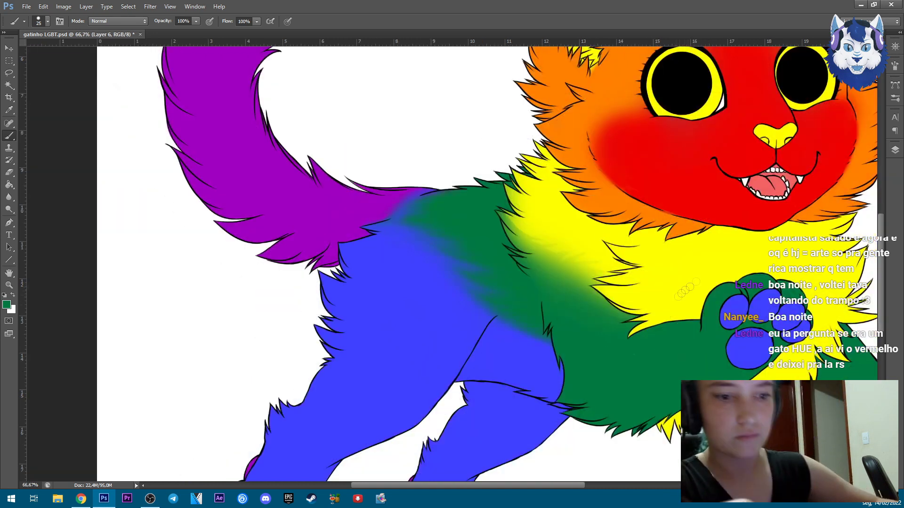
pyautogui.hotkey('ctrl', 's')
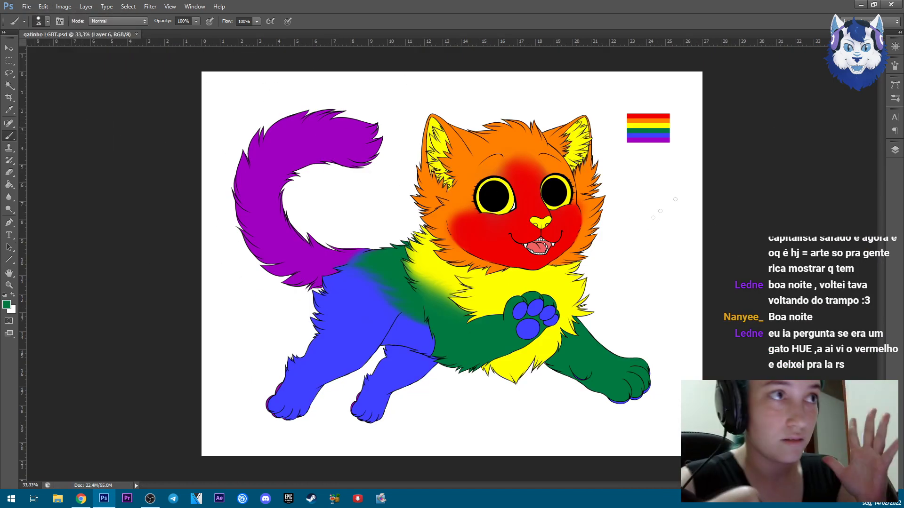
# Add a new layer above the kitten's colours and fill the whole kitten on it with dark grey.
pyautogui.click(894, 148)
pyautogui.hotkey('ctrl', 'shift', 'alt', 'n')
pyautogui.click(894, 150)
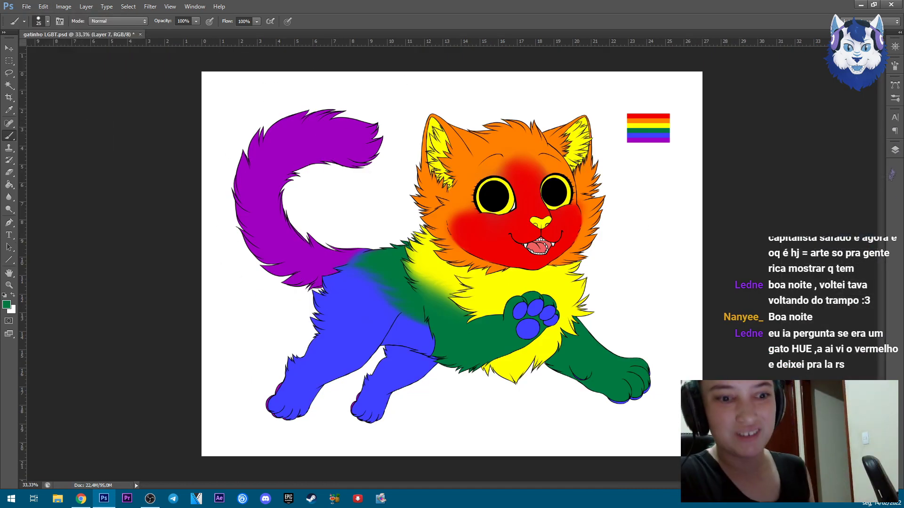
pyautogui.press('g')
pyautogui.click(7, 305)
pyautogui.click(485, 105)
pyautogui.click(471, 283)
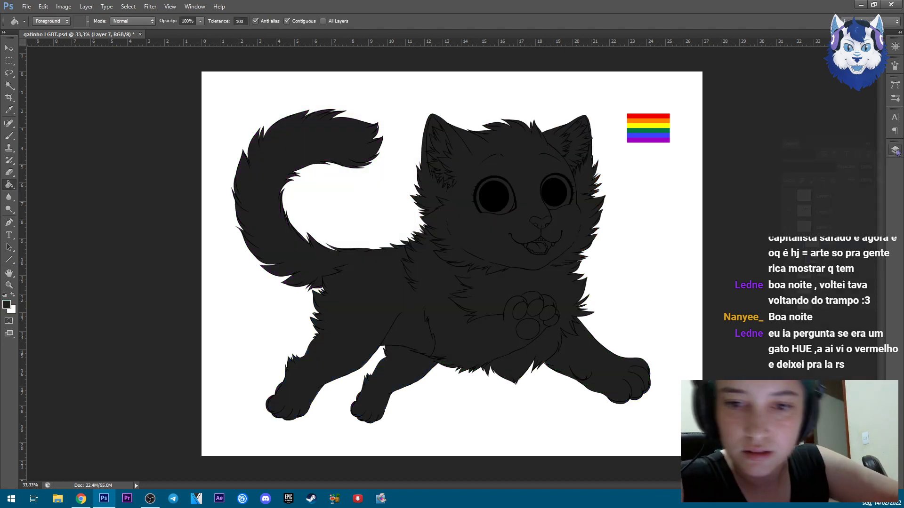
# Try the Overlay blend mode with reduced opacity on the dark grey layer.
pyautogui.click(894, 150)
pyautogui.click(808, 167)
pyautogui.click(792, 290)
pyautogui.moveTo(846, 167)
pyautogui.mouseDown()
pyautogui.moveTo(834, 182)
pyautogui.moveTo(842, 167)
pyautogui.mouseUp()
# Set the dark grey layer's blend mode to Darken and lower its opacity, sampling the resulting orange in the colour picker.
pyautogui.click(807, 167)
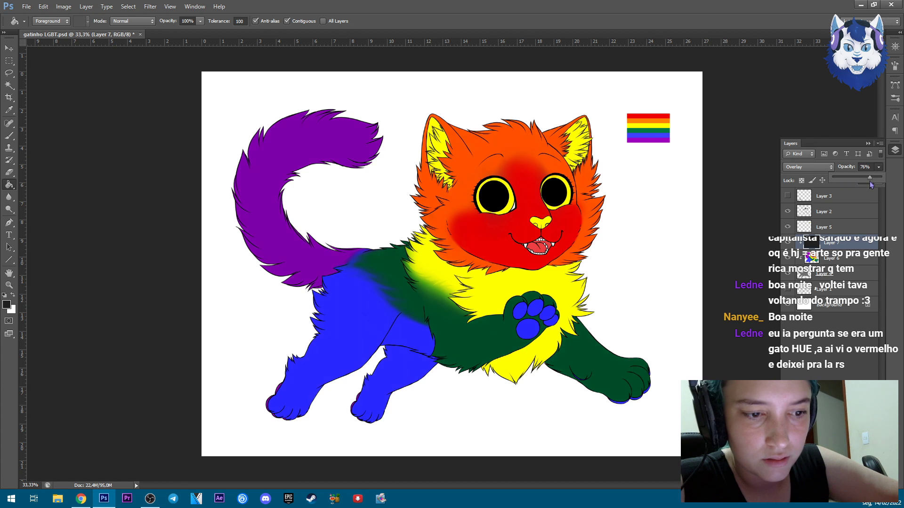
pyautogui.click(796, 199)
pyautogui.click(878, 167)
pyautogui.moveTo(840, 177); pyautogui.dragTo(836, 180)
pyautogui.click(6, 305)
pyautogui.click(597, 140)
pyautogui.click(501, 106)
pyautogui.click(7, 305)
pyautogui.click(382, 121)
pyautogui.click(500, 105)
pyautogui.click(879, 167)
pyautogui.moveTo(836, 181)
pyautogui.mouseDown()
pyautogui.moveTo(846, 176)
pyautogui.moveTo(838, 181)
pyautogui.mouseUp()
# Add another layer filled with light grey above the dark one and set its blend mode to Lighten with reduced opacity.
pyautogui.hotkey('ctrl', 'shift', 'alt', 'n')
pyautogui.press('x')
pyautogui.hotkey('alt', 'BackSpace')
pyautogui.click(878, 166)
pyautogui.click(7, 305)
pyautogui.click(500, 106)
pyautogui.click(817, 167)
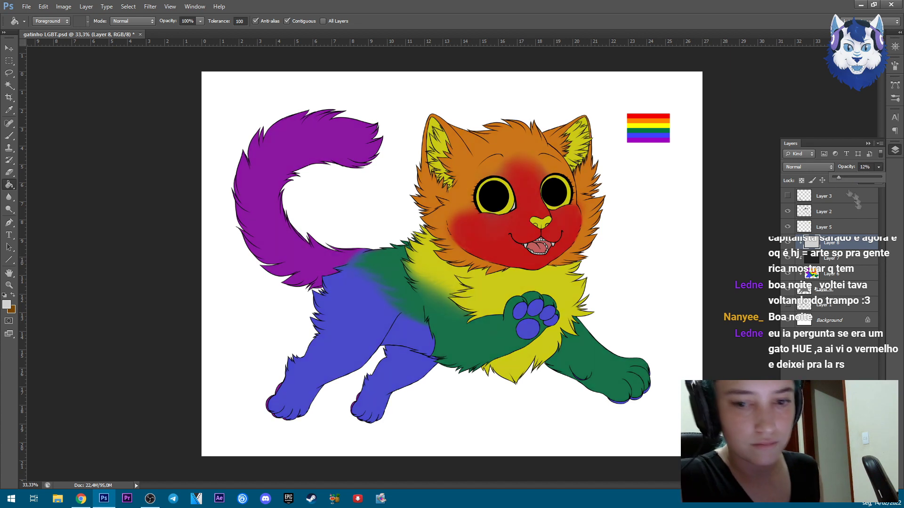
pyautogui.click(817, 172)
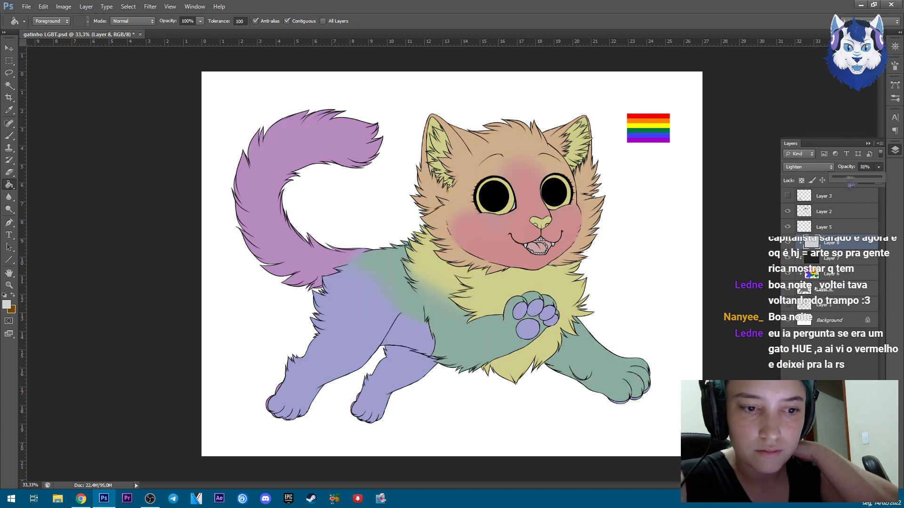
# Sample the purple at the tail base as the foreground colour and set the dark grey layer's opacity to 16%.
pyautogui.click(6, 305)
pyautogui.click(557, 150)
pyautogui.click(569, 215)
pyautogui.click(321, 270)
pyautogui.press('Return')
pyautogui.press('g')
pyautogui.click(828, 258)
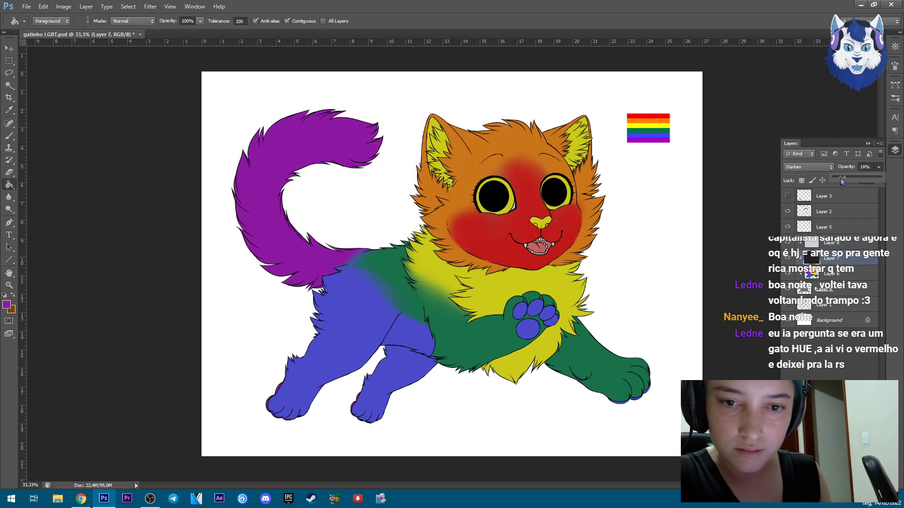
# Toggle the dark grey layer's visibility and resample the tail's purple as the foreground colour.
pyautogui.click(787, 258)
pyautogui.click(7, 305)
pyautogui.click(494, 301)
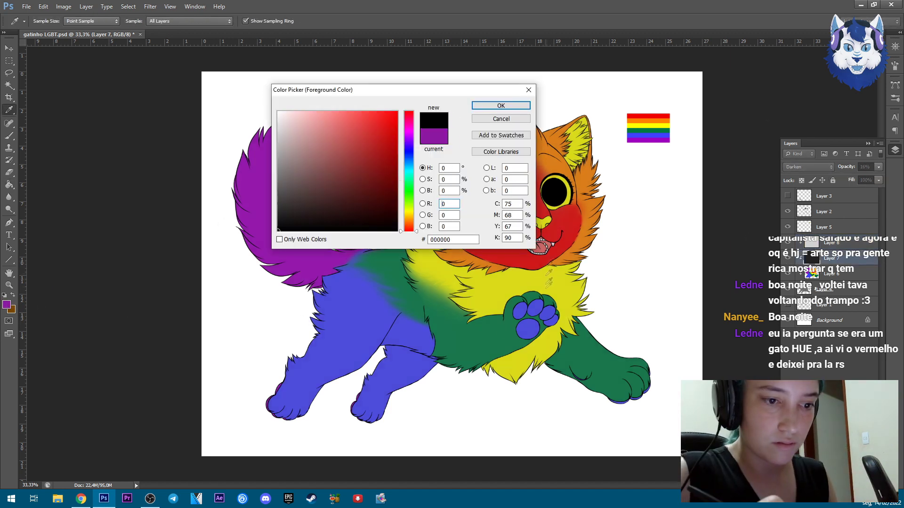
pyautogui.click(569, 215)
pyautogui.click(306, 329)
pyautogui.click(249, 160)
pyautogui.press('Return')
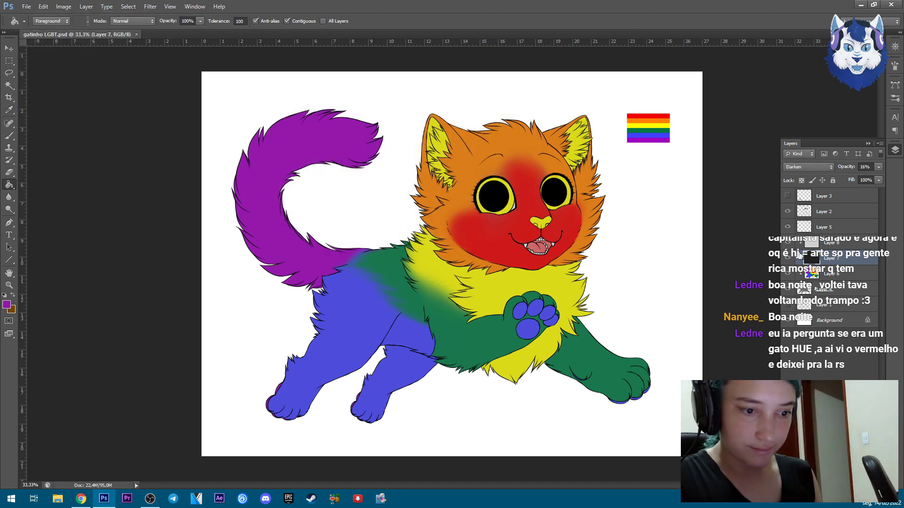
# Add a new empty layer above the light grey one and select Layer 2.
pyautogui.hotkey('ctrl', 'shift', 'alt', 'n')
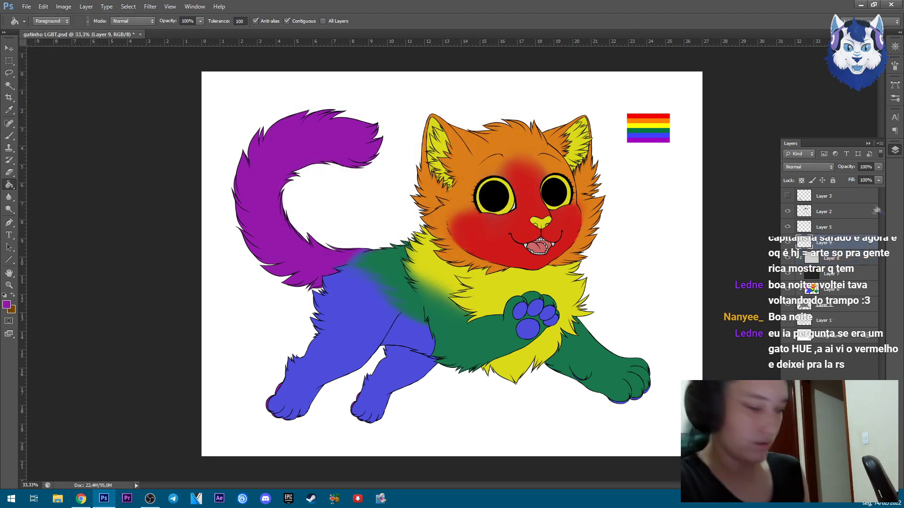
pyautogui.click(791, 213)
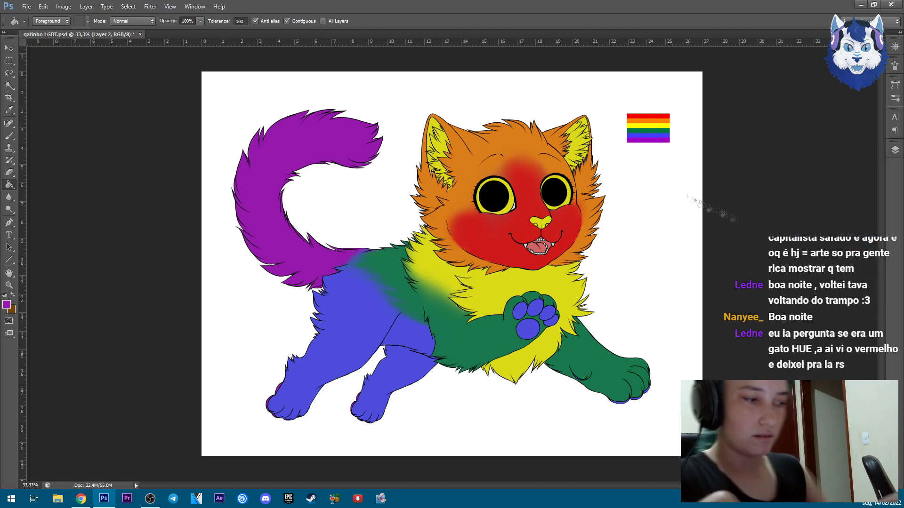
# Recolour the outlines of the orange head fur dark brown with a 145 px brush.
pyautogui.hotkey('ctrl', '+')
pyautogui.press('b')
pyautogui.rightClick(560, 296)
pyautogui.moveTo(560, 296); pyautogui.dragTo(557, 295)
pyautogui.press('Return')
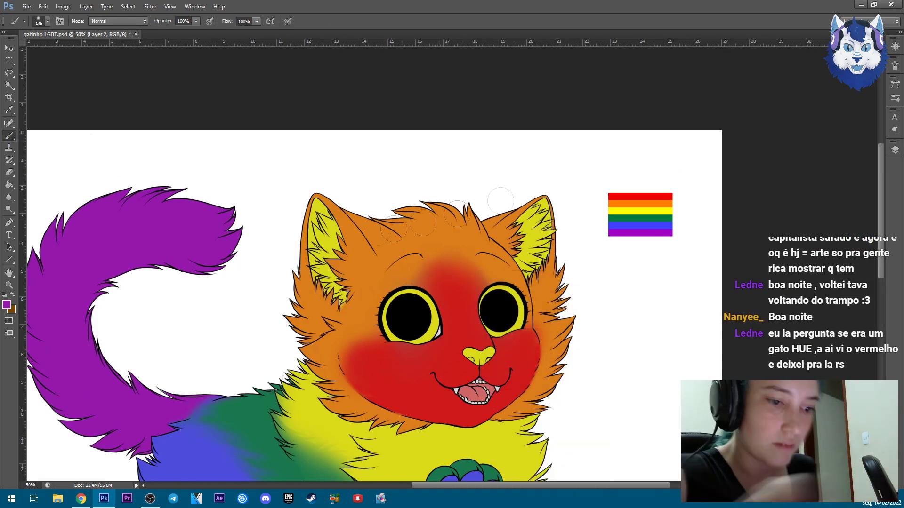
pyautogui.keyDown('alt'); pyautogui.click(391, 247); pyautogui.keyUp('alt')
pyautogui.click(384, 201)
pyautogui.press('Return')
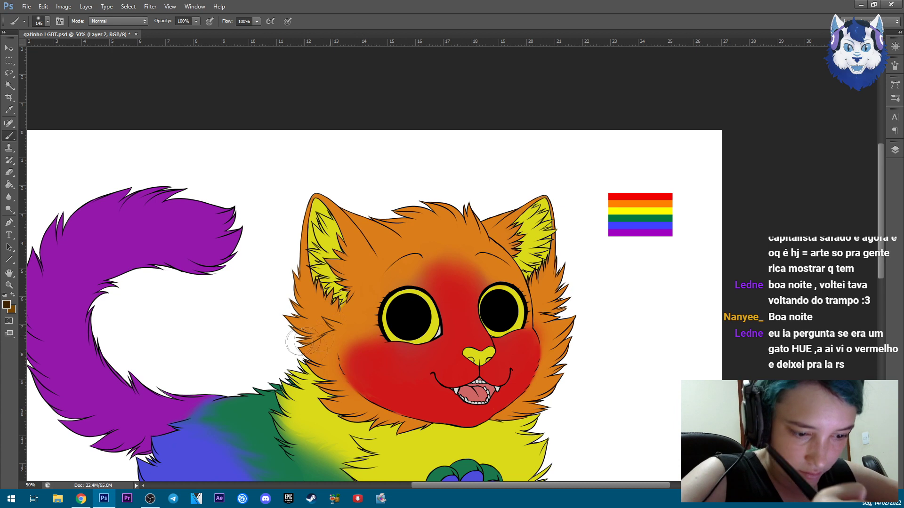
pyautogui.press('Return')
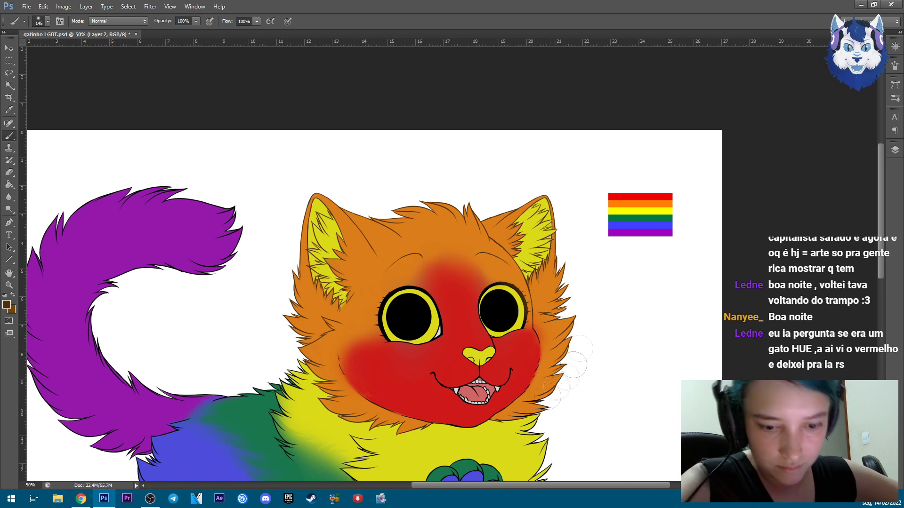
# Choose a very dark red and recolour the facial lines and pupils with a 100 px brush.
pyautogui.scroll(1, 584, 357)
pyautogui.click(7, 305)
pyautogui.press('Return')
pyautogui.moveTo(320, 222)
pyautogui.mouseDown()
pyautogui.moveTo(329, 240)
pyautogui.moveTo(348, 236)
pyautogui.moveTo(348, 249)
pyautogui.mouseUp()
pyautogui.click(7, 304)
pyautogui.click(374, 200)
pyautogui.click(486, 105)
pyautogui.press('[')
pyautogui.press('[')
pyautogui.moveTo(474, 241)
pyautogui.mouseDown()
pyautogui.moveTo(464, 226)
pyautogui.moveTo(472, 227)
pyautogui.mouseUp()
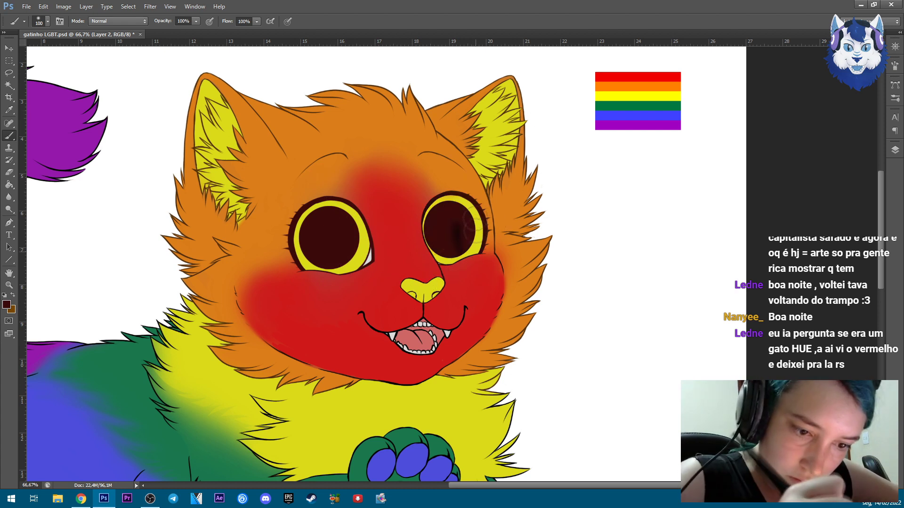
# Pick a slightly brighter dark red and repaint both pupils with a 70 px brush.
pyautogui.click(6, 305)
pyautogui.click(380, 197)
pyautogui.press('Return')
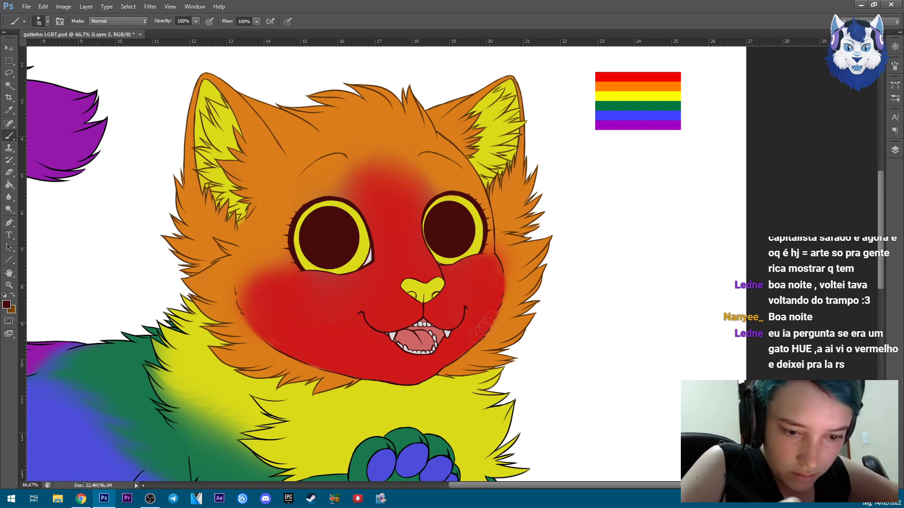
# Recolour the outlines of the yellow chest fur dark olive with the 70 px brush.
pyautogui.scroll(-3, 510, 369)
pyautogui.scroll(3, 544, 353)
pyautogui.click(7, 305)
pyautogui.click(380, 201)
pyautogui.press('Return')
pyautogui.moveTo(541, 397); pyautogui.dragTo(556, 242)
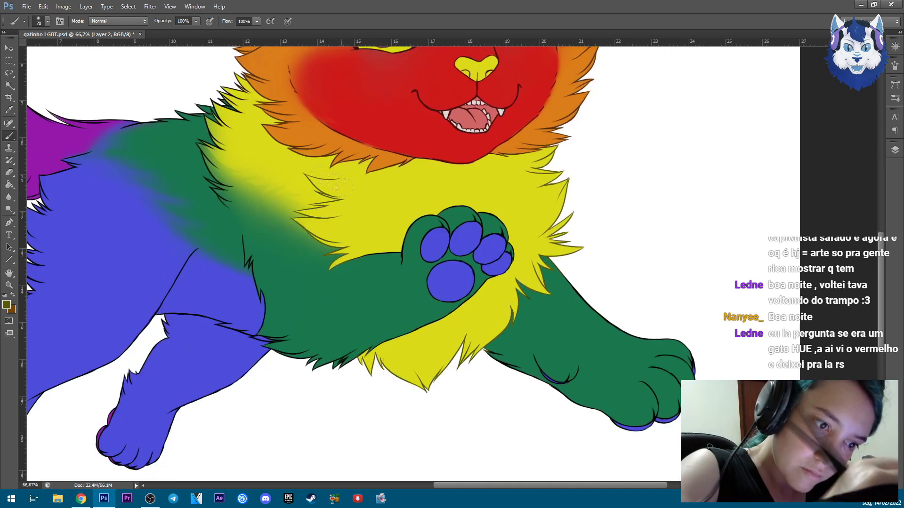
# Choose a dark green and recolour the outlines of the green torso with the 70 px brush.
pyautogui.moveTo(231, 78); pyautogui.dragTo(386, 221)
pyautogui.hotkey('ctrl', '-')
pyautogui.click(6, 304)
pyautogui.click(369, 175)
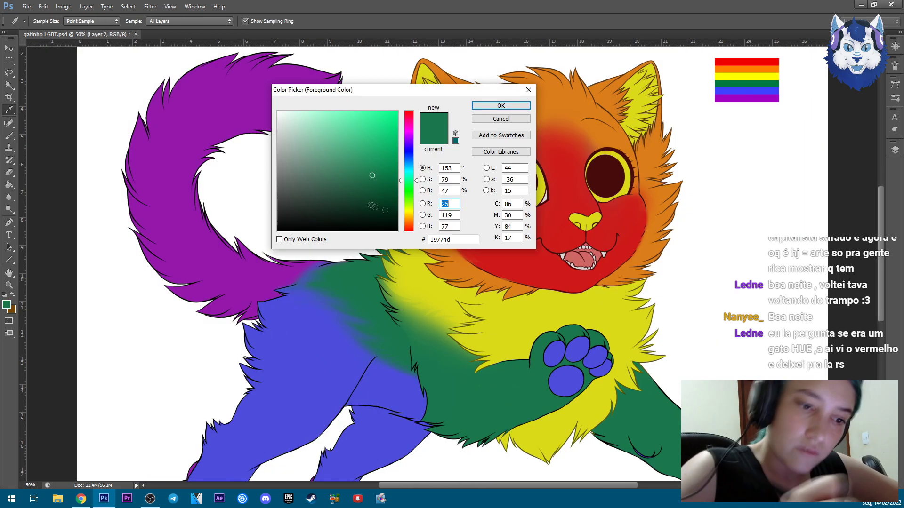
pyautogui.press('Return')
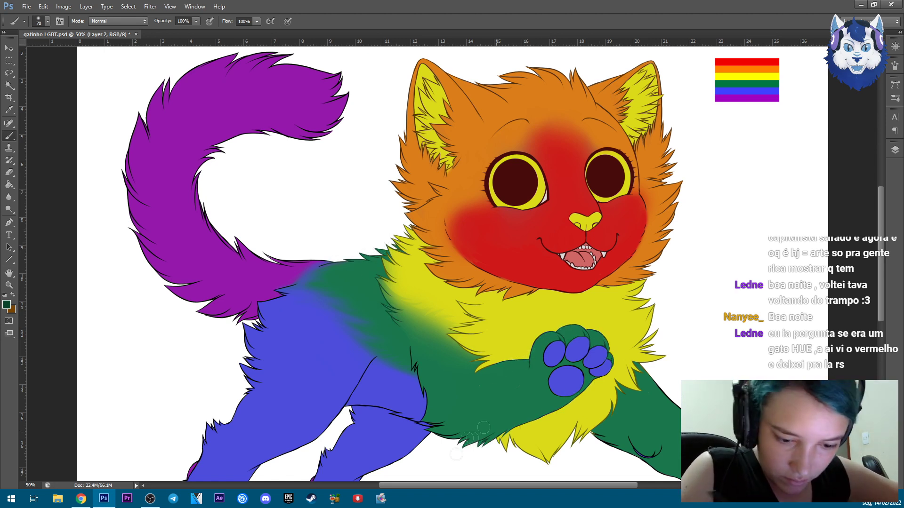
pyautogui.moveTo(412, 354); pyautogui.dragTo(340, 262)
pyautogui.click(7, 305)
pyautogui.click(382, 207)
pyautogui.press('Return')
# Adjust the dark green and recolour the outlines of the belly, raised paw and stretched front leg.
pyautogui.click(7, 305)
pyautogui.click(383, 208)
pyautogui.click(485, 108)
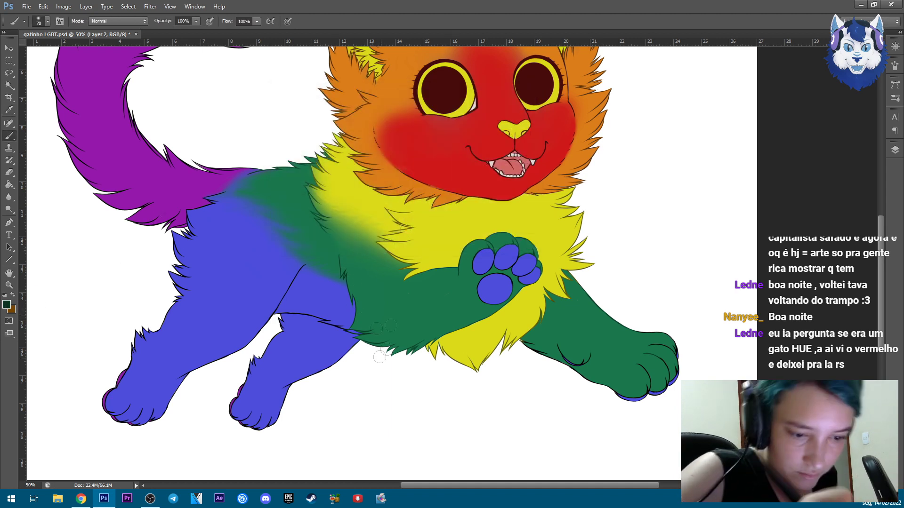
pyautogui.click(6, 305)
pyautogui.click(383, 207)
pyautogui.click(485, 108)
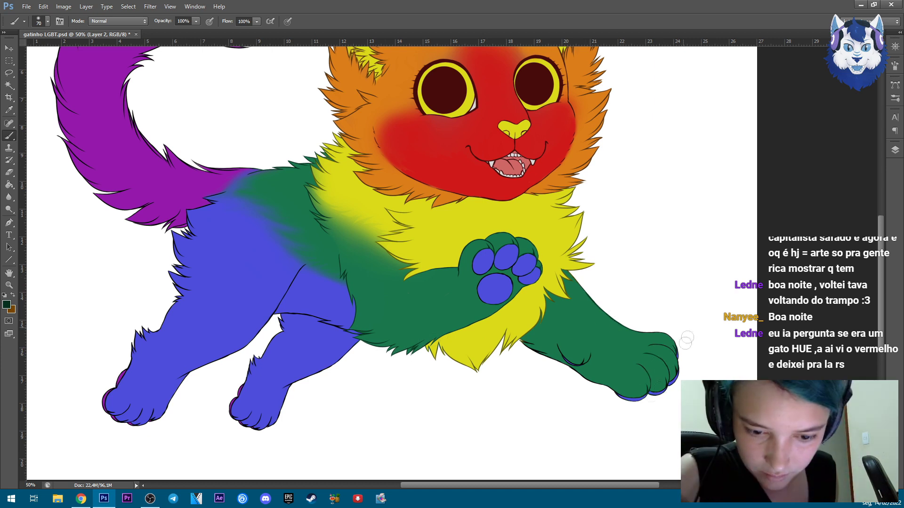
pyautogui.hotkey('ctrl', '-')
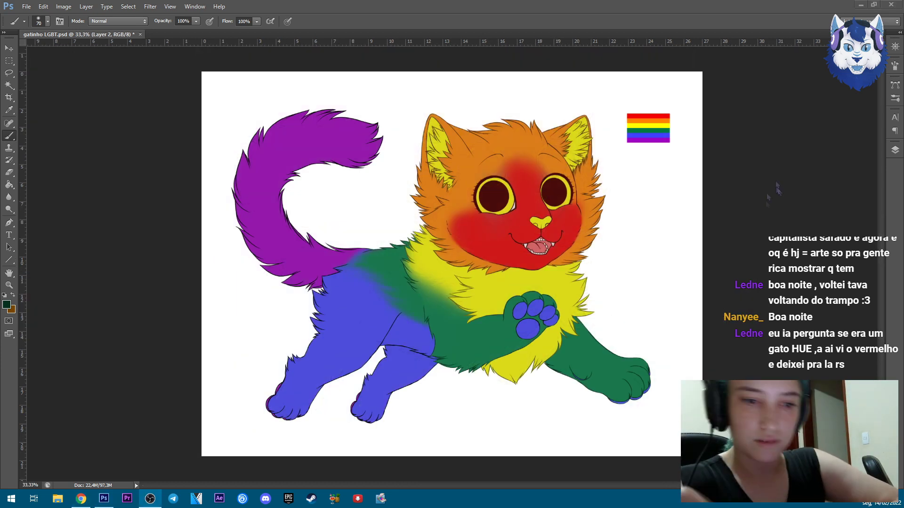
# Choose a dark blue and recolour the outlines of the blue hind legs and rump.
pyautogui.hotkey('ctrl', '+')
pyautogui.keyDown('alt'); pyautogui.click(332, 362); pyautogui.keyUp('alt')
pyautogui.click(7, 305)
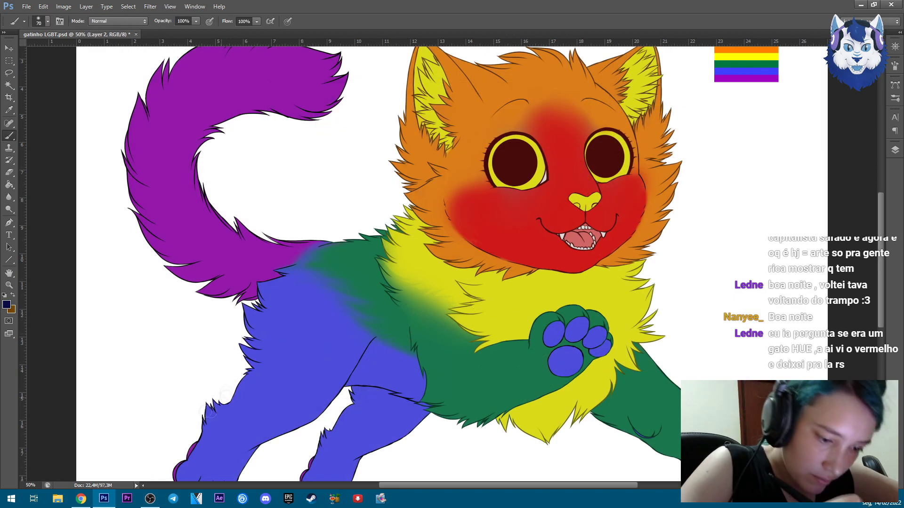
pyautogui.click(379, 196)
pyautogui.click(486, 105)
pyautogui.hotkey('ctrl', '+')
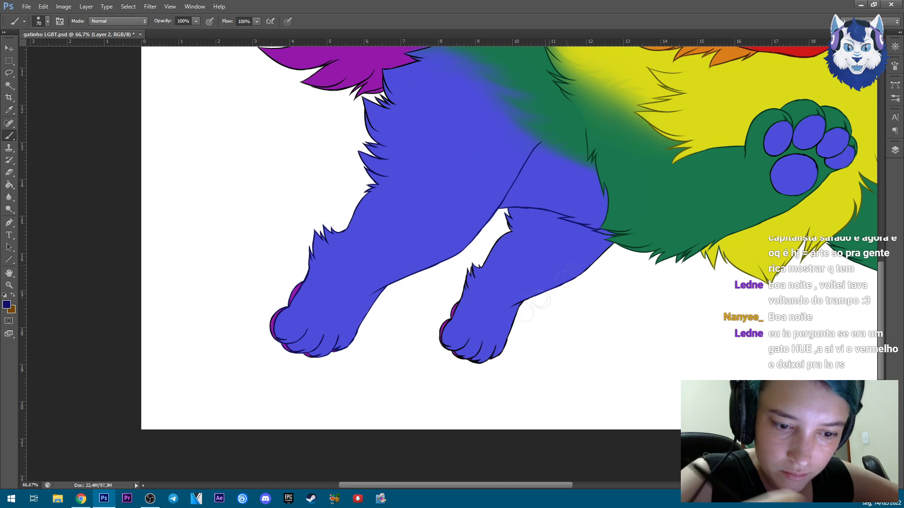
pyautogui.scroll(5, 414, 205)
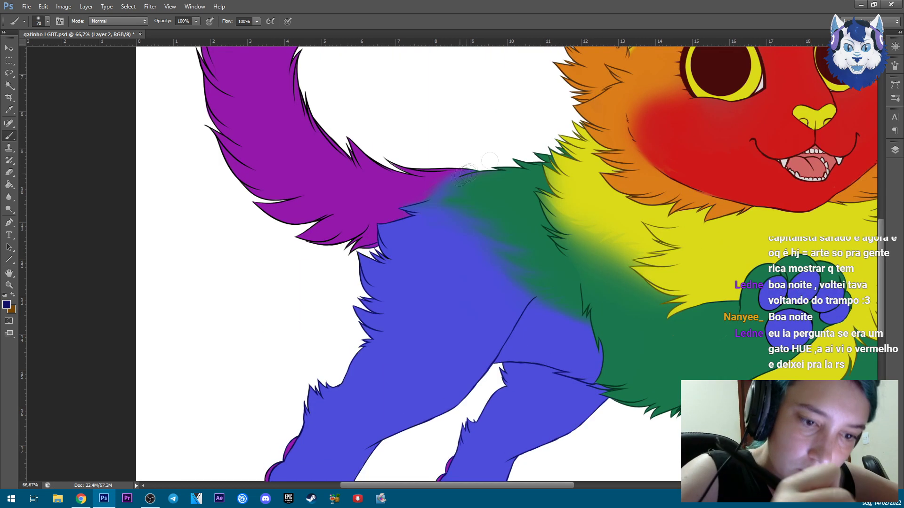
# Recolour the outlines of the front paws' blue pads dark blue, reducing the brush to 50 and 20 px.
pyautogui.hscroll(6, 342, 392)
pyautogui.scroll(-1, 496, 245)
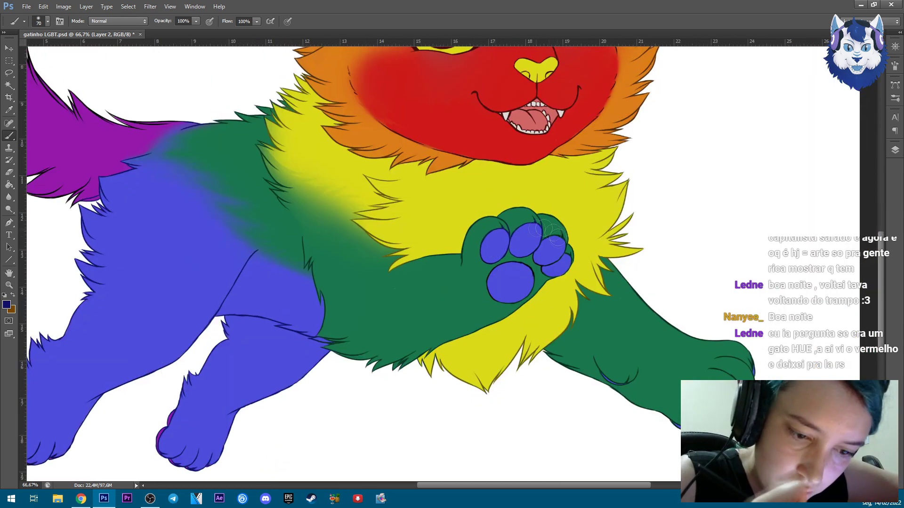
pyautogui.scroll(-5, 565, 259)
pyautogui.hscroll(2, 588, 245)
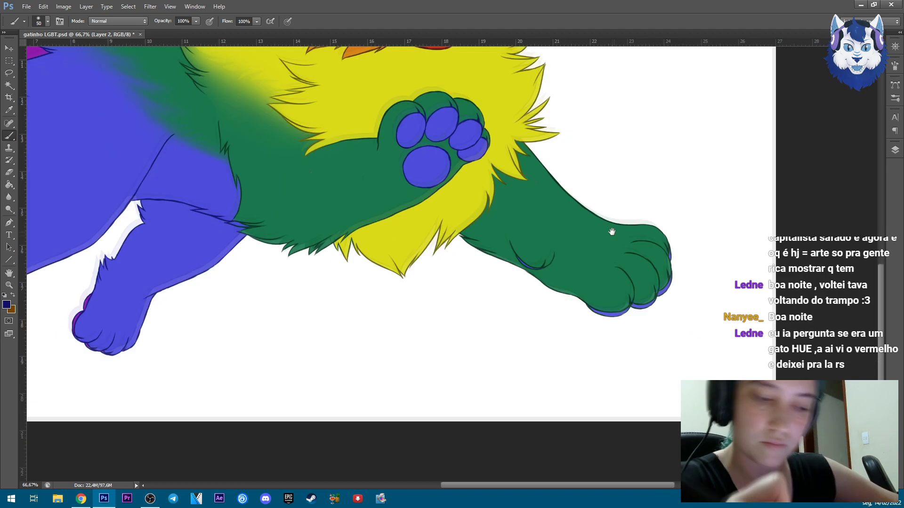
pyautogui.scroll(1, 588, 249)
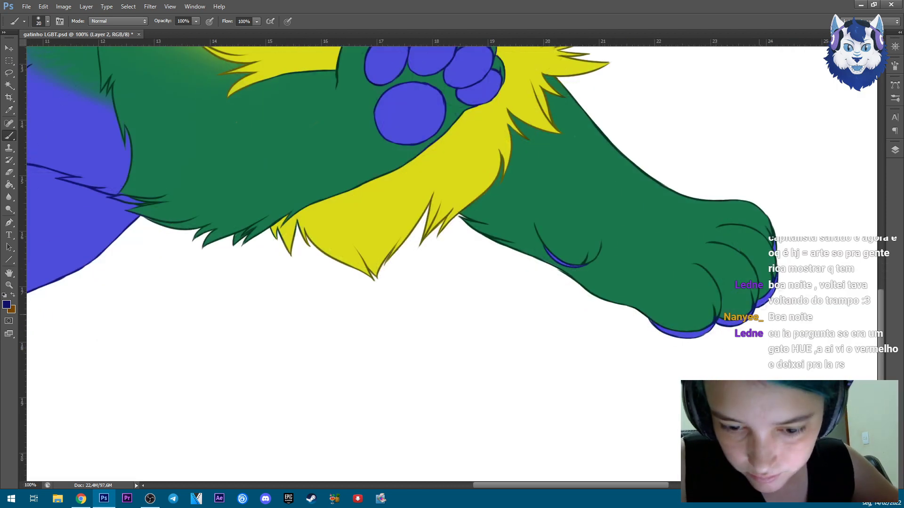
pyautogui.scroll(-3, 436, 324)
pyautogui.scroll(1, 488, 110)
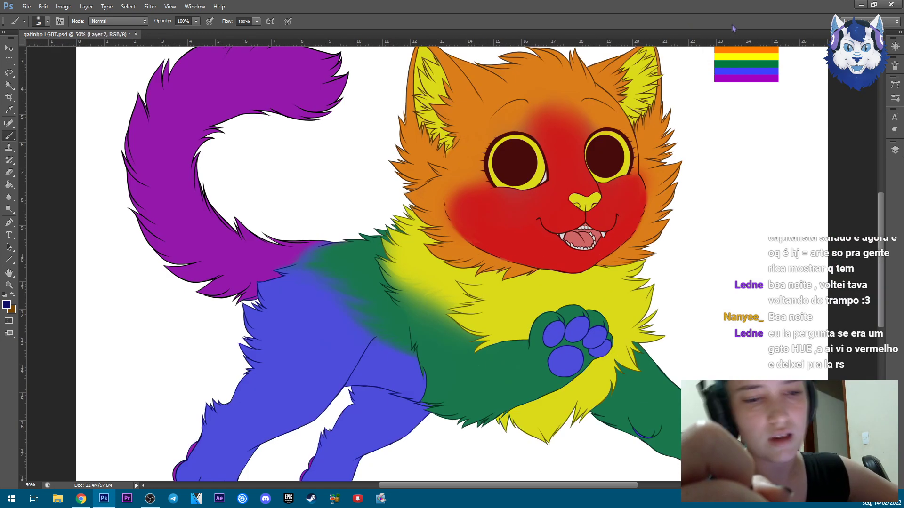
# Pick a darker red for the pupils, repaint both pupils, and enlarge the brush to 90 px.
pyautogui.click(6, 305)
pyautogui.click(607, 158)
pyautogui.click(501, 105)
pyautogui.press(']')
pyautogui.press(']')
pyautogui.press(']')
pyautogui.press(']')
pyautogui.press(']')
pyautogui.press(']')
pyautogui.press(']')
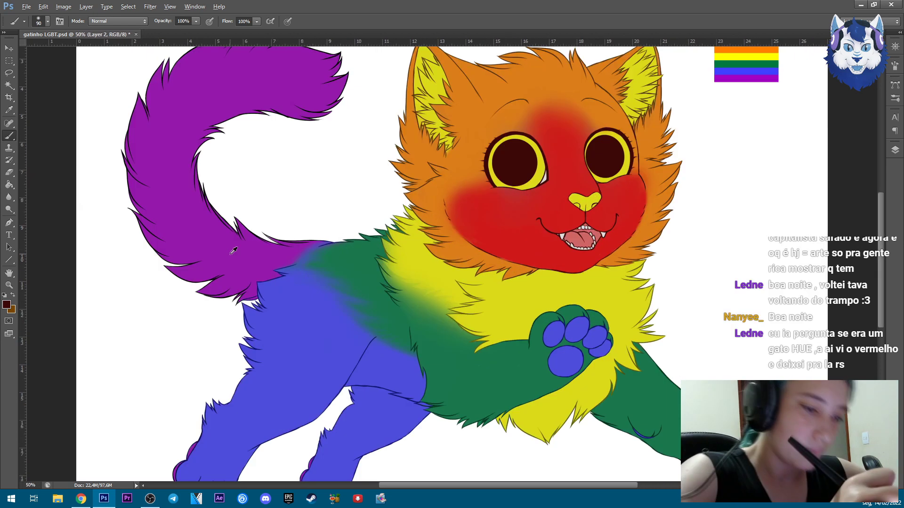
# Choose a dark purple and recolour the tail's outlines with the brush enlarged to 150 px.
pyautogui.click(6, 304)
pyautogui.click(198, 262)
pyautogui.press('Return')
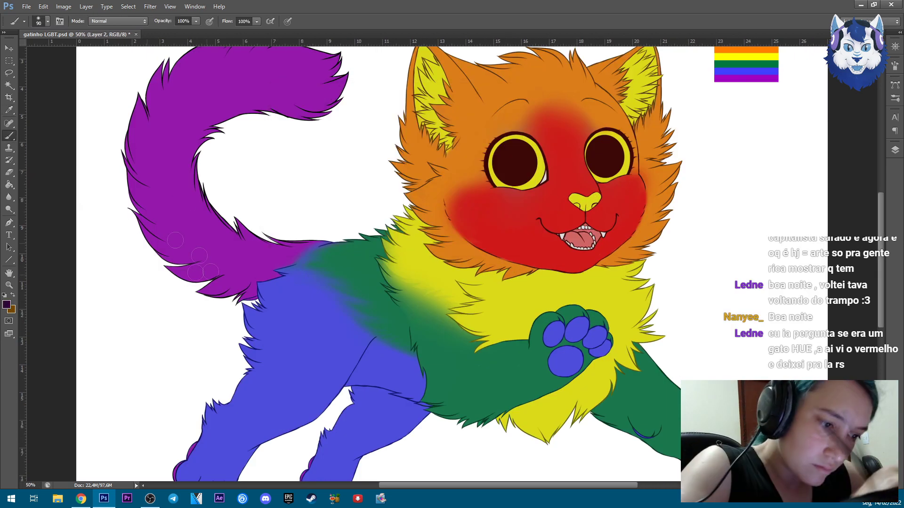
pyautogui.press(']')
pyautogui.press(']')
pyautogui.press(']')
pyautogui.moveTo(249, 233); pyautogui.dragTo(466, 342)
pyautogui.click(6, 305)
pyautogui.press('Return')
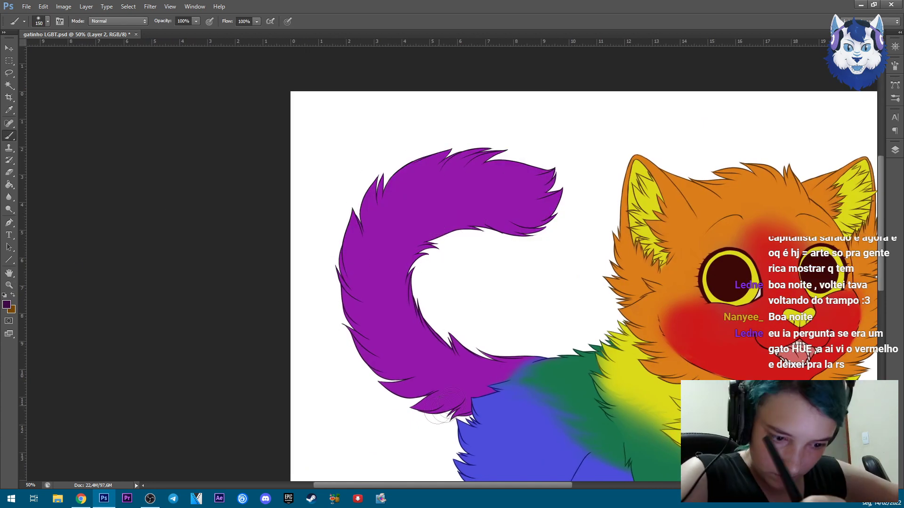
pyautogui.hotkey('ctrl', '-')
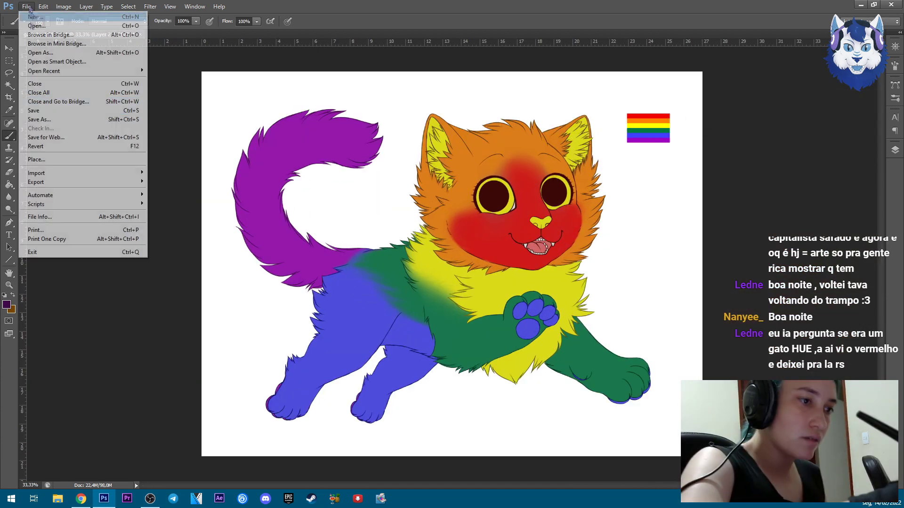
# Select Layer 7, adjust its opacity, and add a new empty layer above it for shading.
pyautogui.click(895, 150)
pyautogui.click(788, 274)
pyautogui.moveTo(876, 184); pyautogui.dragTo(857, 181)
pyautogui.click(895, 149)
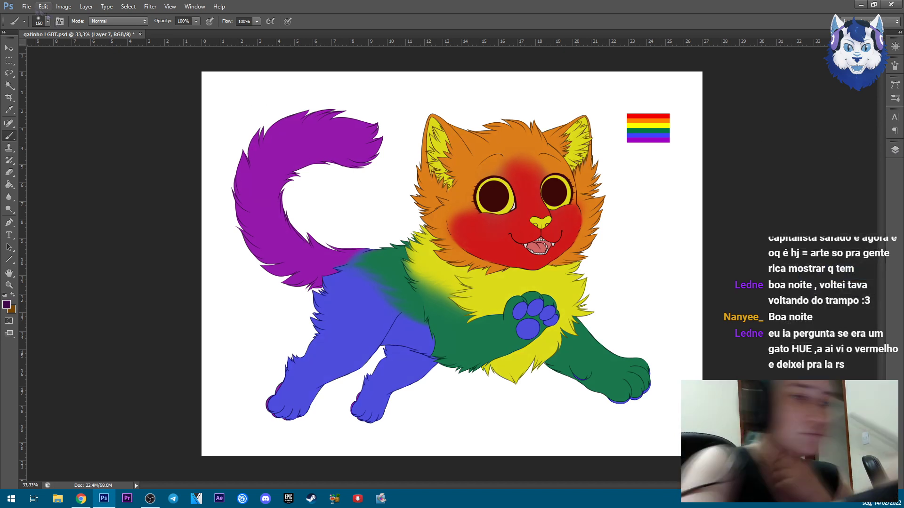
pyautogui.click(895, 150)
pyautogui.hotkey('ctrl', 'shift', 'alt', 'n')
# Choose a dark grey foreground colour and adjust the new layer's blend mode and opacity for shading.
pyautogui.click(7, 305)
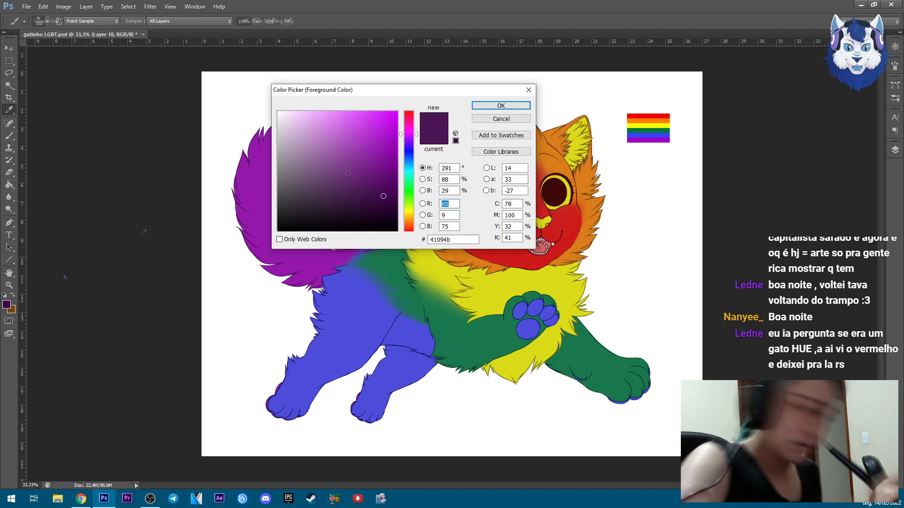
pyautogui.click(894, 150)
pyautogui.click(807, 166)
pyautogui.click(801, 201)
pyautogui.moveTo(878, 166); pyautogui.dragTo(862, 178)
pyautogui.rightClick(614, 242)
pyautogui.press('Escape')
pyautogui.click(878, 167)
pyautogui.press('Escape')
# Paint shadows on the lower tufts of the orange cheek fur with a 10 px brush.
pyautogui.hotkey('ctrl', '+')
pyautogui.hotkey('ctrl', '+')
pyautogui.press('[')
pyautogui.moveTo(303, 296)
pyautogui.mouseDown()
pyautogui.moveTo(365, 325)
pyautogui.moveTo(421, 314)
pyautogui.moveTo(419, 323)
pyautogui.moveTo(346, 332)
pyautogui.moveTo(447, 331)
pyautogui.moveTo(421, 314)
pyautogui.moveTo(466, 332)
pyautogui.mouseUp()
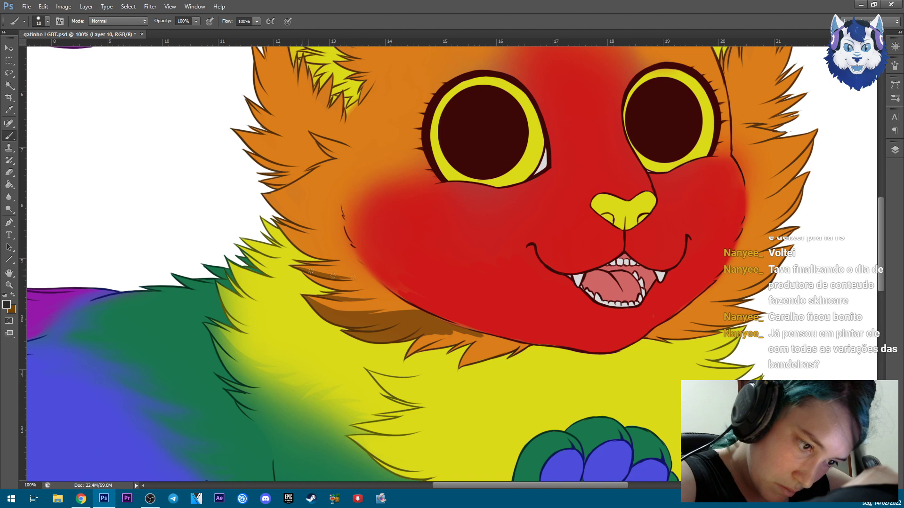
pyautogui.scroll(3, 367, 287)
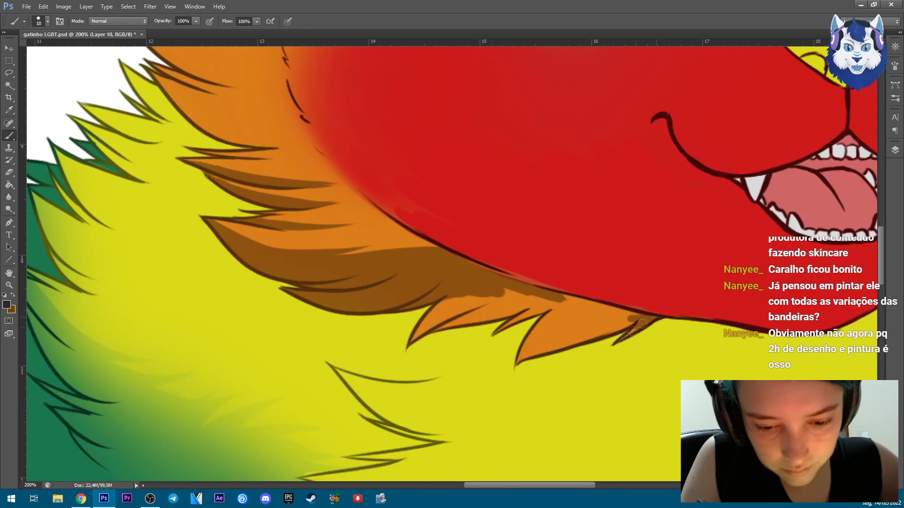
pyautogui.scroll(-5, 452, 264)
pyautogui.moveTo(532, 301); pyautogui.dragTo(633, 304)
# Paint the cheek fur's cast shadow on the yellow chest and shade the remaining orange tufts beside the chin.
pyautogui.hotkey('ctrl', '+')
pyautogui.moveTo(371, 322); pyautogui.dragTo(374, 318)
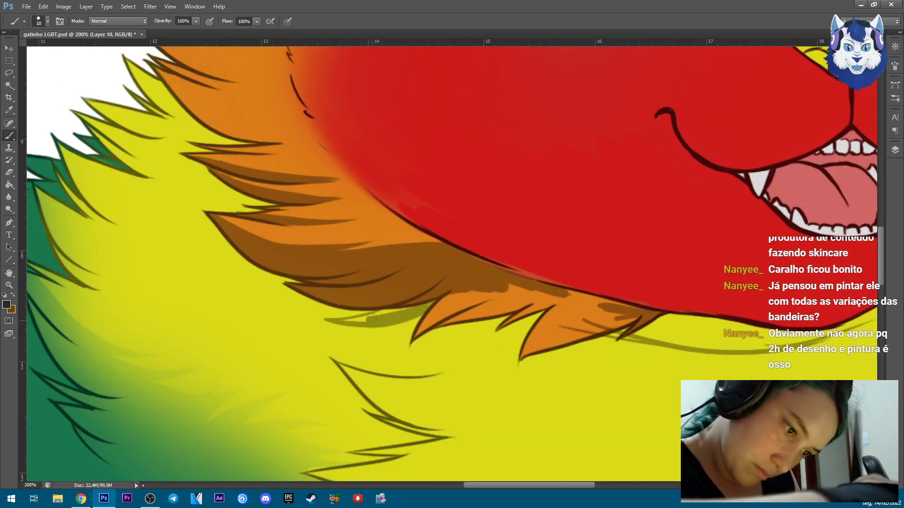
pyautogui.moveTo(440, 315)
pyautogui.mouseDown()
pyautogui.moveTo(508, 325)
pyautogui.moveTo(423, 344)
pyautogui.moveTo(416, 356)
pyautogui.mouseUp()
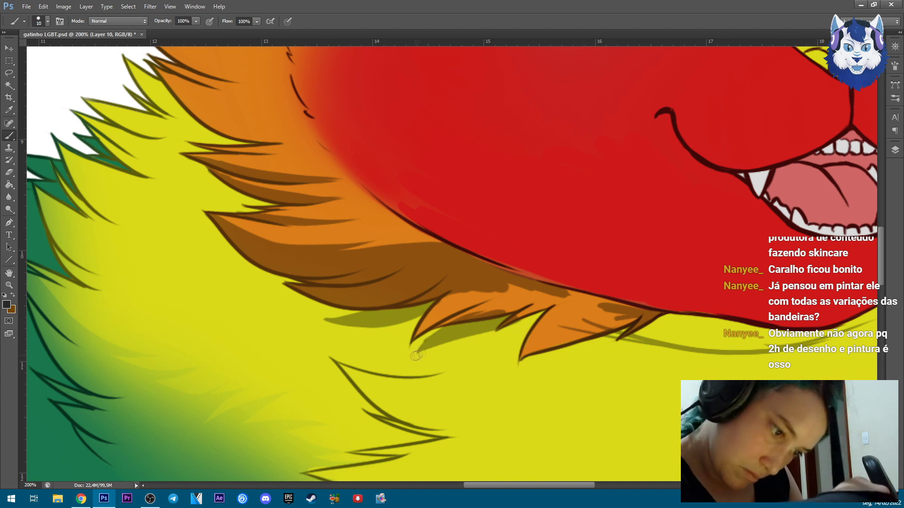
pyautogui.moveTo(445, 326)
pyautogui.mouseDown()
pyautogui.moveTo(579, 294)
pyautogui.moveTo(361, 318)
pyautogui.mouseUp()
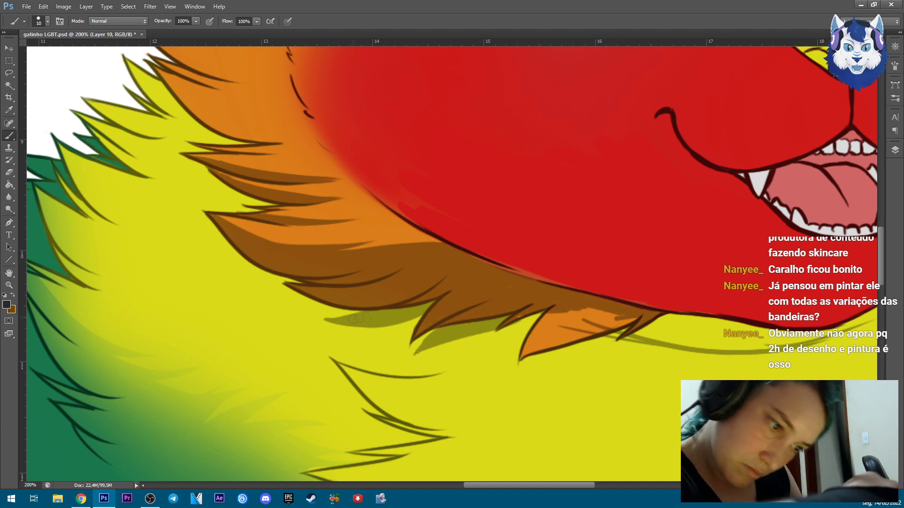
pyautogui.moveTo(512, 326); pyautogui.dragTo(509, 328)
pyautogui.moveTo(521, 363)
pyautogui.mouseDown()
pyautogui.moveTo(607, 343)
pyautogui.moveTo(636, 325)
pyautogui.moveTo(555, 346)
pyautogui.moveTo(644, 321)
pyautogui.moveTo(466, 316)
pyautogui.moveTo(453, 401)
pyautogui.mouseUp()
pyautogui.hotkey('ctrl', '-')
pyautogui.moveTo(292, 270); pyautogui.dragTo(483, 329)
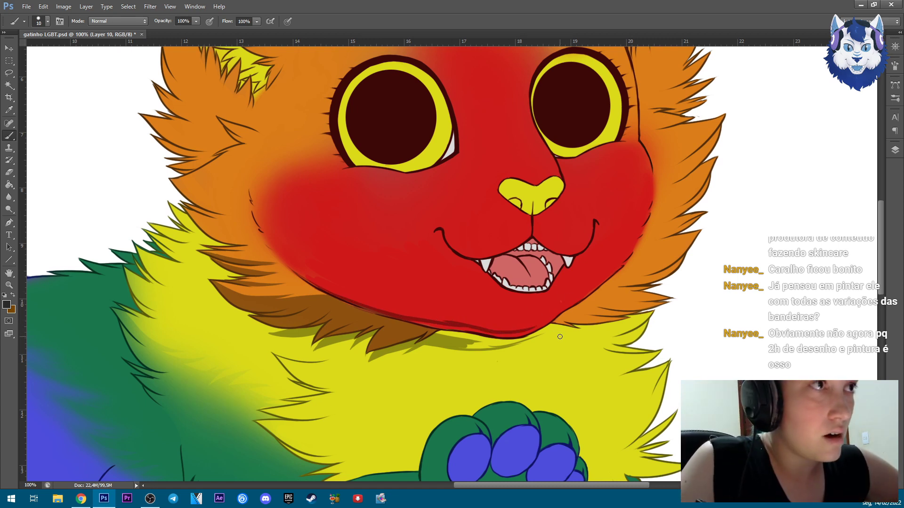
# Shade the lower edge of the red chin and fill the chest shadow beneath it with a 15 px brush.
pyautogui.hotkey('ctrl', '+')
pyautogui.press(']')
pyautogui.moveTo(121, 267)
pyautogui.mouseDown()
pyautogui.moveTo(313, 346)
pyautogui.moveTo(517, 407)
pyautogui.mouseUp()
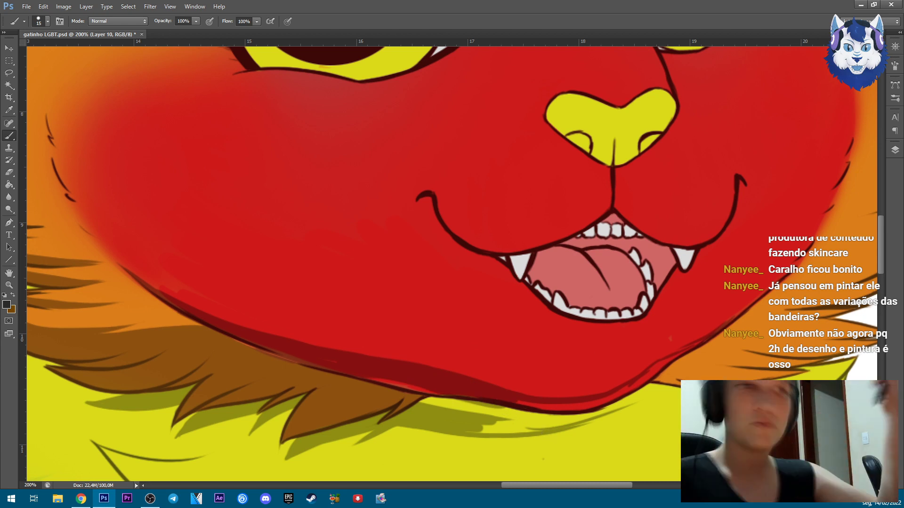
pyautogui.moveTo(377, 390)
pyautogui.mouseDown()
pyautogui.moveTo(536, 396)
pyautogui.moveTo(621, 384)
pyautogui.mouseUp()
pyautogui.moveTo(751, 304)
pyautogui.mouseDown()
pyautogui.moveTo(631, 377)
pyautogui.moveTo(523, 416)
pyautogui.moveTo(330, 357)
pyautogui.mouseUp()
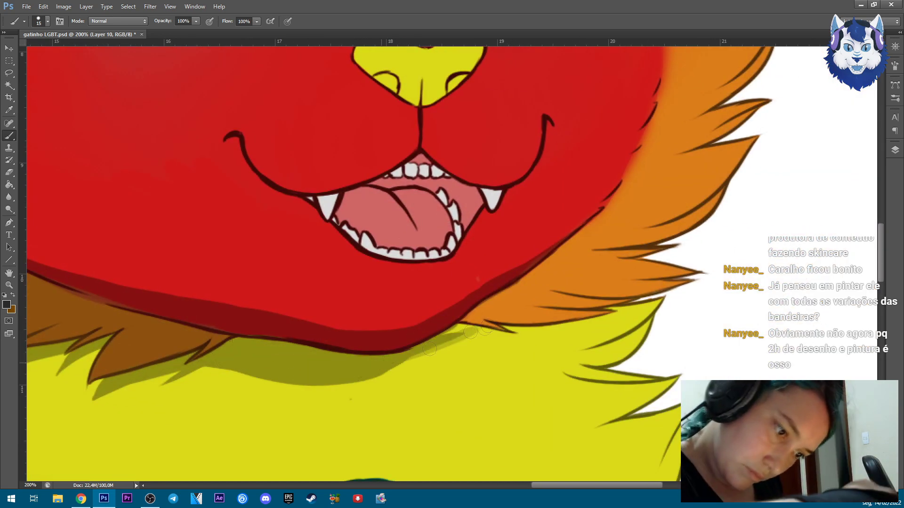
# Add a small shadow patch at the base of the orange fur on the opposite cheek, next to the chin.
pyautogui.hotkey('ctrl', '-')
pyautogui.hotkey('ctrl', '-')
pyautogui.hotkey('ctrl', '-')
pyautogui.hotkey('ctrl', '+')
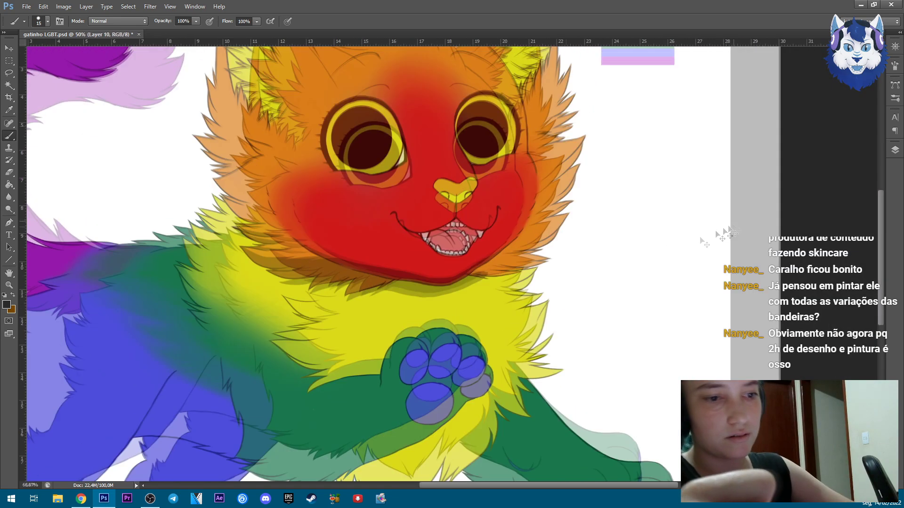
pyautogui.hotkey('ctrl', '+')
pyautogui.moveTo(333, 344); pyautogui.dragTo(518, 320)
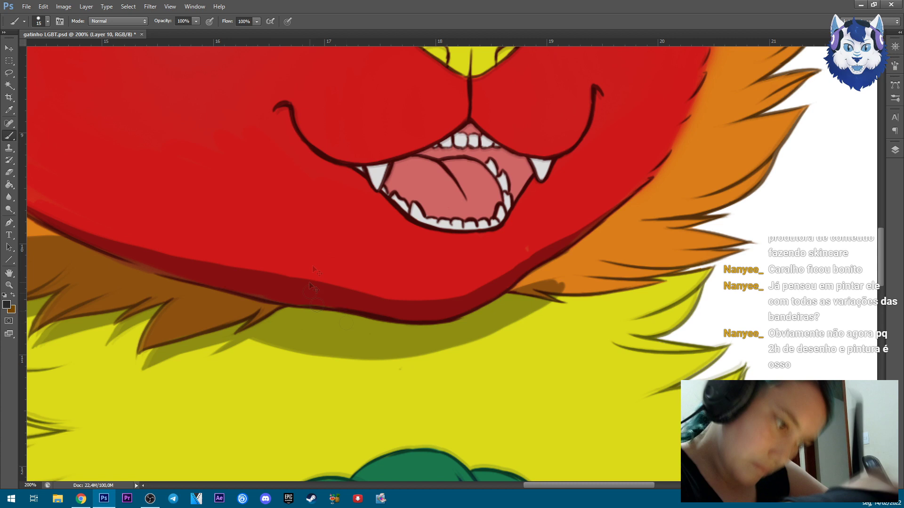
# Clean up the edges of the shadow under the cheek tufts with the Eraser and return to the Brush tool.
pyautogui.press('e')
pyautogui.moveTo(257, 335)
pyautogui.mouseDown()
pyautogui.moveTo(435, 356)
pyautogui.moveTo(269, 336)
pyautogui.moveTo(212, 357)
pyautogui.mouseUp()
pyautogui.press('h')
pyautogui.moveTo(419, 356); pyautogui.dragTo(424, 351)
pyautogui.moveTo(635, 196); pyautogui.dragTo(464, 294)
pyautogui.moveTo(141, 242)
pyautogui.mouseDown()
pyautogui.moveTo(310, 278)
pyautogui.moveTo(469, 298)
pyautogui.moveTo(482, 293)
pyautogui.mouseUp()
pyautogui.press('h')
pyautogui.press('b')
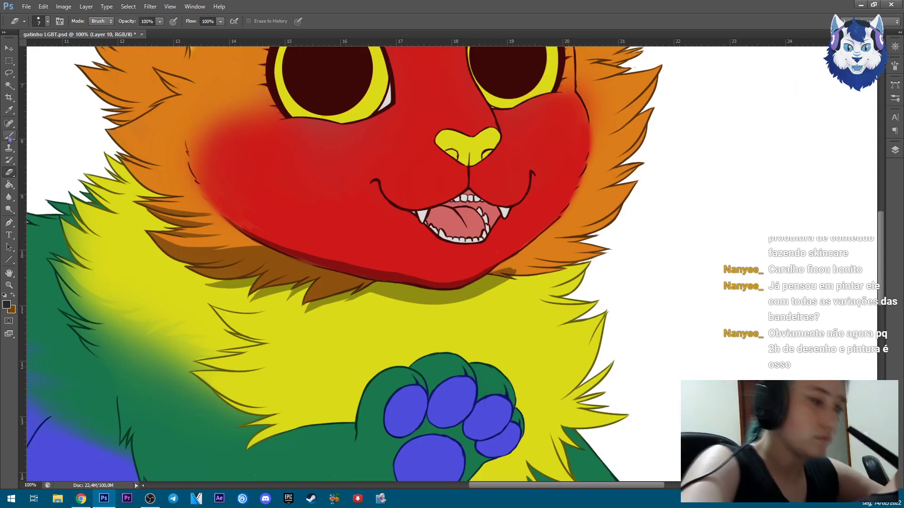
# Shade the pointed orange cheek tufts on the head's outer edge, between the yellow neck fur and the fur below the ear.
pyautogui.moveTo(160, 390); pyautogui.dragTo(263, 447)
pyautogui.moveTo(146, 369); pyautogui.dragTo(231, 402)
pyautogui.moveTo(118, 321); pyautogui.dragTo(198, 379)
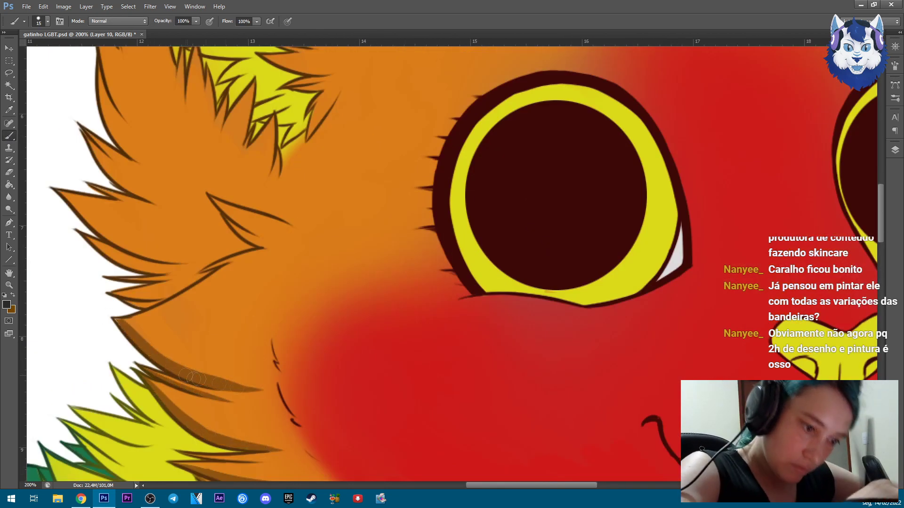
pyautogui.moveTo(113, 319); pyautogui.dragTo(214, 337)
pyautogui.moveTo(127, 304); pyautogui.dragTo(165, 293)
pyautogui.moveTo(61, 190)
pyautogui.mouseDown()
pyautogui.moveTo(222, 246)
pyautogui.moveTo(117, 239)
pyautogui.moveTo(221, 251)
pyautogui.mouseUp()
pyautogui.moveTo(89, 238); pyautogui.dragTo(240, 254)
pyautogui.moveTo(136, 303); pyautogui.dragTo(217, 269)
# Shade the long orange fur tufts on the outer side of the head below the first ear.
pyautogui.moveTo(316, 187); pyautogui.dragTo(496, 290)
pyautogui.moveTo(324, 308); pyautogui.dragTo(271, 248)
pyautogui.moveTo(363, 316); pyautogui.dragTo(276, 256)
pyautogui.moveTo(327, 283); pyautogui.dragTo(270, 240)
pyautogui.moveTo(342, 329); pyautogui.dragTo(268, 309)
pyautogui.moveTo(279, 174)
pyautogui.mouseDown()
pyautogui.moveTo(327, 272)
pyautogui.moveTo(405, 385)
pyautogui.mouseUp()
pyautogui.moveTo(406, 357)
pyautogui.mouseDown()
pyautogui.moveTo(354, 282)
pyautogui.moveTo(372, 320)
pyautogui.mouseUp()
pyautogui.moveTo(395, 299); pyautogui.dragTo(372, 229)
# Shade the short orange tufts overlapping the base of the yellow inner ear with a 10 px brush.
pyautogui.moveTo(453, 282); pyautogui.dragTo(461, 334)
pyautogui.moveTo(463, 292); pyautogui.dragTo(468, 351)
pyautogui.moveTo(491, 380); pyautogui.dragTo(505, 340)
pyautogui.moveTo(532, 334); pyautogui.dragTo(520, 407)
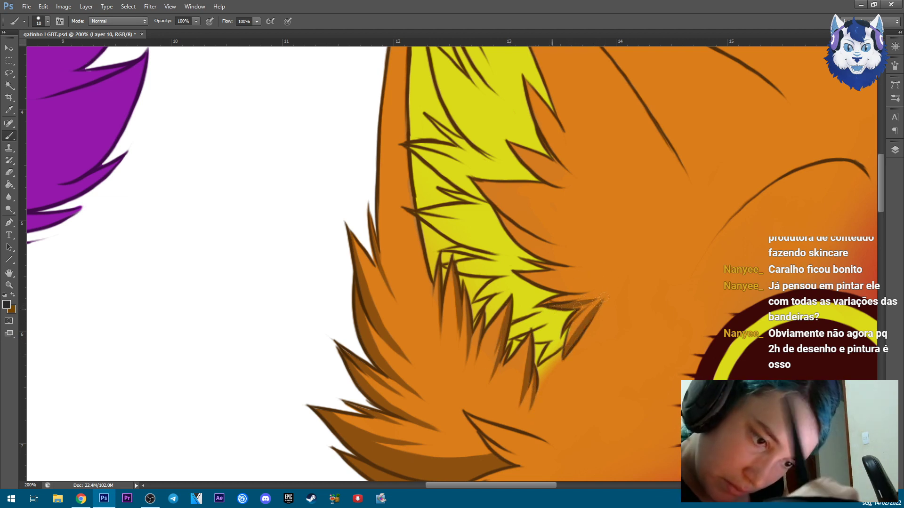
# Shade the orange tufts along the face-side edge of the inner ear with an 8 px brush.
pyautogui.moveTo(520, 273); pyautogui.dragTo(596, 293)
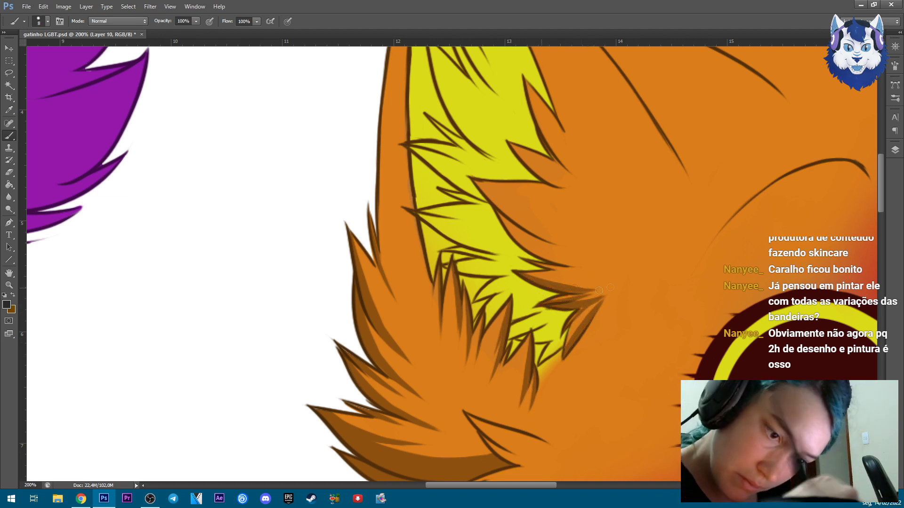
pyautogui.moveTo(498, 215); pyautogui.dragTo(586, 269)
pyautogui.moveTo(476, 183); pyautogui.dragTo(584, 247)
pyautogui.moveTo(513, 158); pyautogui.dragTo(583, 193)
pyautogui.moveTo(629, 236); pyautogui.dragTo(676, 415)
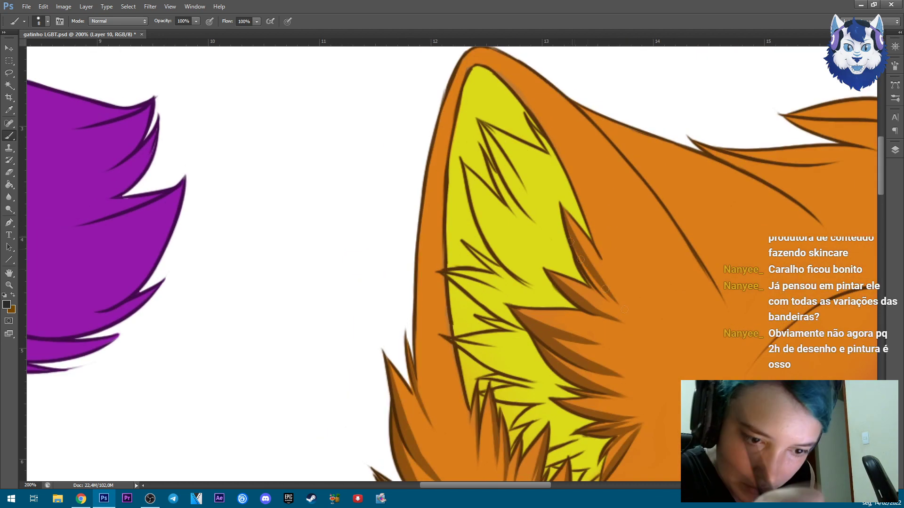
# Shade the ear's orange inner rim, then the tip and upper tufts of its yellow lining.
pyautogui.moveTo(542, 125); pyautogui.dragTo(600, 253)
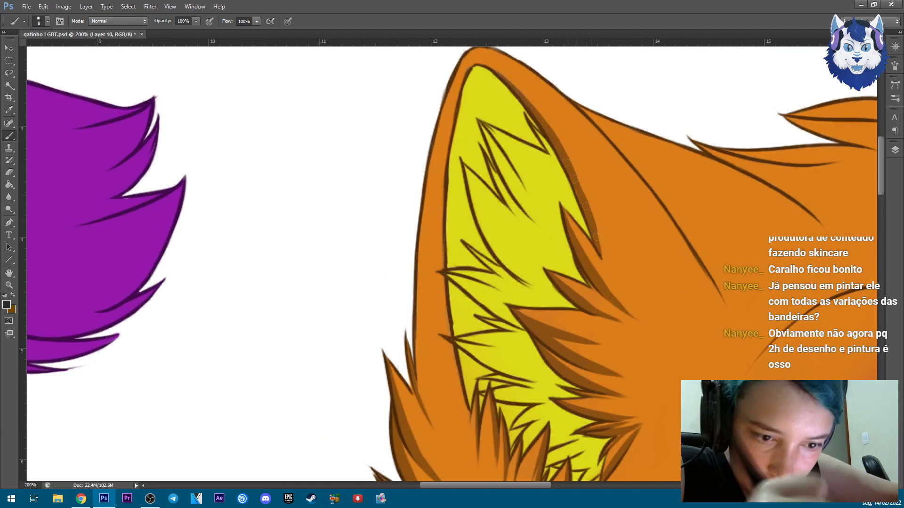
pyautogui.moveTo(512, 88); pyautogui.dragTo(493, 69)
pyautogui.moveTo(461, 118)
pyautogui.mouseDown()
pyautogui.moveTo(522, 90)
pyautogui.moveTo(537, 134)
pyautogui.mouseUp()
pyautogui.moveTo(474, 82)
pyautogui.mouseDown()
pyautogui.moveTo(451, 150)
pyautogui.moveTo(447, 226)
pyautogui.moveTo(466, 401)
pyautogui.mouseUp()
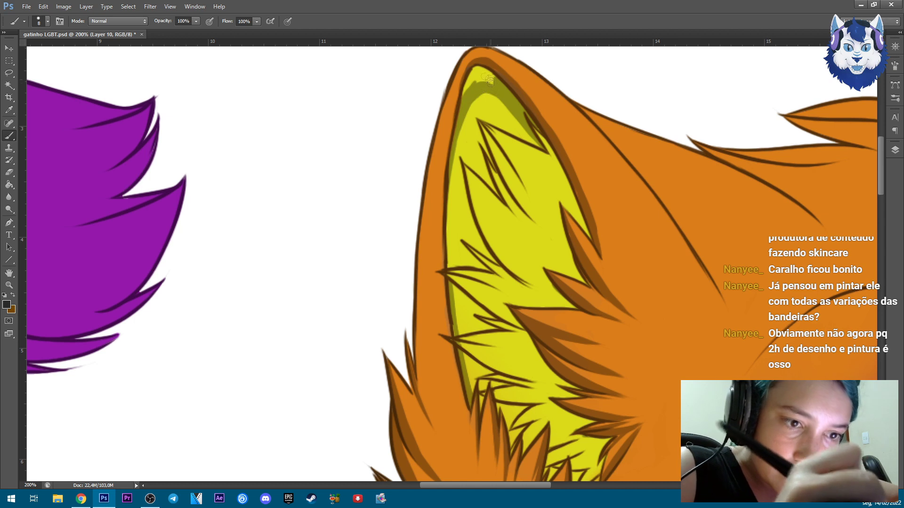
pyautogui.moveTo(490, 132)
pyautogui.mouseDown()
pyautogui.moveTo(565, 245)
pyautogui.moveTo(489, 132)
pyautogui.moveTo(557, 256)
pyautogui.moveTo(518, 282)
pyautogui.moveTo(499, 217)
pyautogui.moveTo(511, 295)
pyautogui.moveTo(475, 351)
pyautogui.moveTo(565, 381)
pyautogui.moveTo(548, 362)
pyautogui.mouseUp()
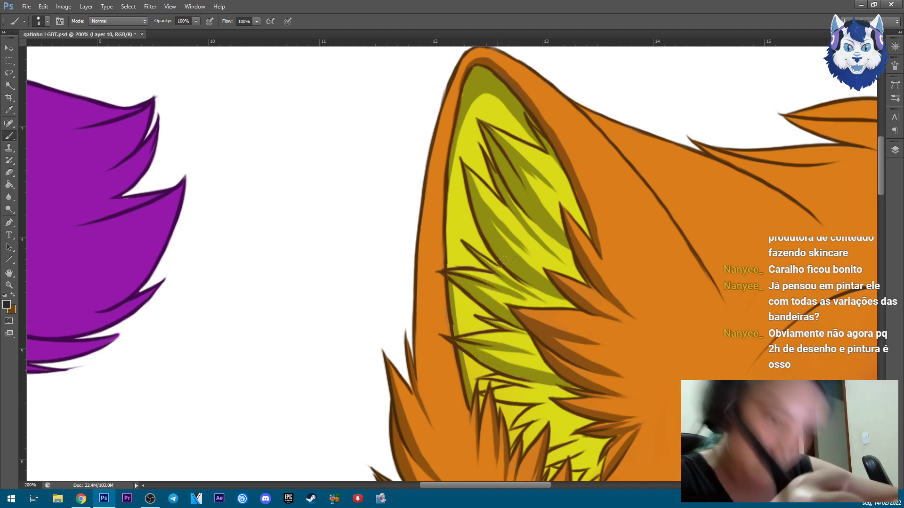
# Check the whole kitten and save the document.
pyautogui.hotkey('ctrl', '-')
pyautogui.hotkey('ctrl', '-')
pyautogui.hotkey('ctrl', '-')
pyautogui.hotkey('ctrl', '-')
pyautogui.hotkey('ctrl', '-')
pyautogui.click(27, 6)
pyautogui.press('Escape')
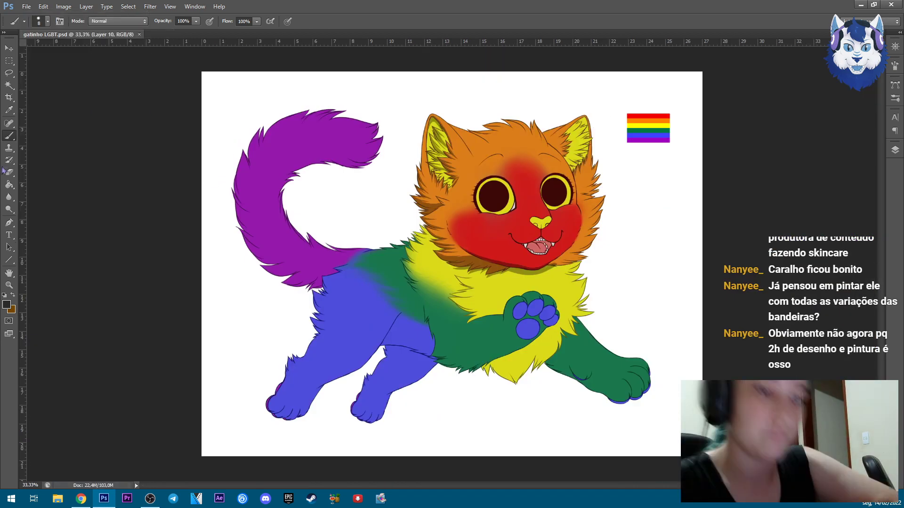
# Touch up the shading near the cheek fur with the Eraser and return to the Brush tool.
pyautogui.click(9, 159)
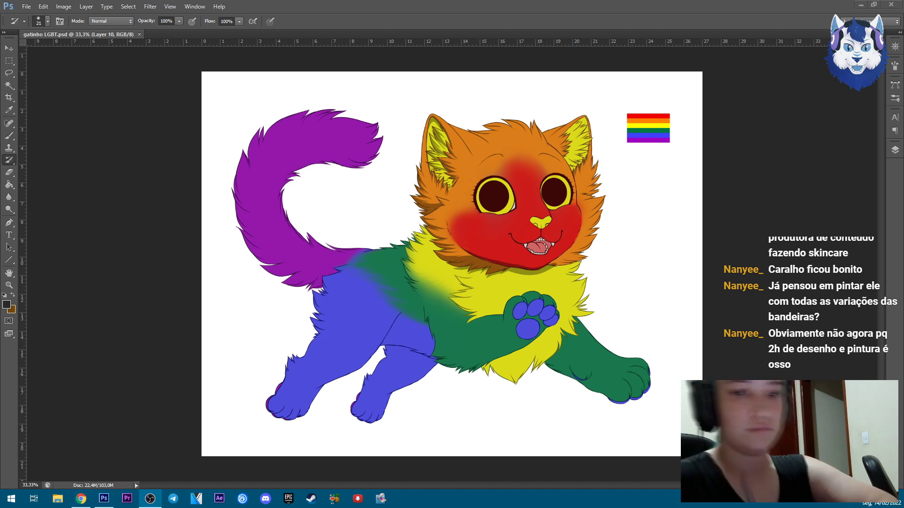
pyautogui.scroll(4, 477, 247)
pyautogui.press('e')
pyautogui.moveTo(460, 265); pyautogui.dragTo(474, 261)
pyautogui.moveTo(463, 332); pyautogui.dragTo(358, 361)
pyautogui.moveTo(393, 324)
pyautogui.mouseDown()
pyautogui.moveTo(289, 329)
pyautogui.moveTo(308, 329)
pyautogui.mouseUp()
pyautogui.scroll(-3, 459, 261)
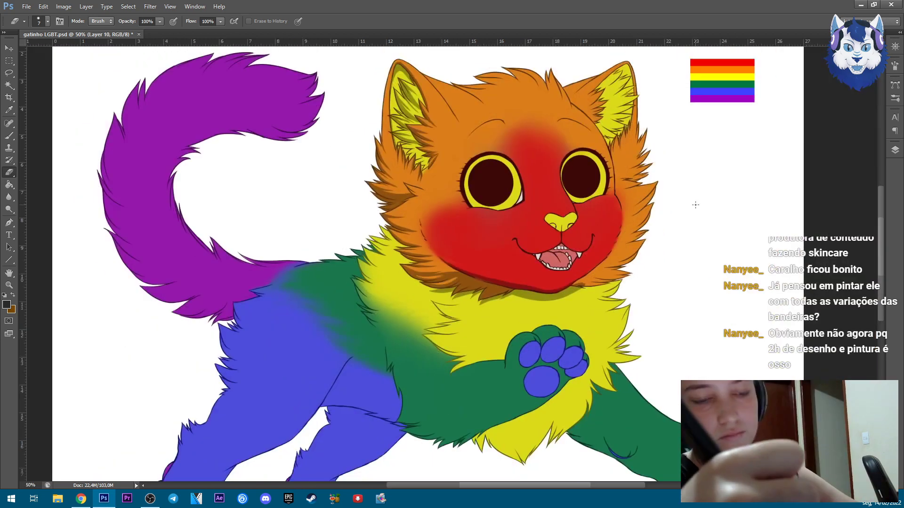
pyautogui.scroll(3, 462, 274)
pyautogui.scroll(-3, 509, 338)
pyautogui.scroll(2, 502, 147)
pyautogui.press('b')
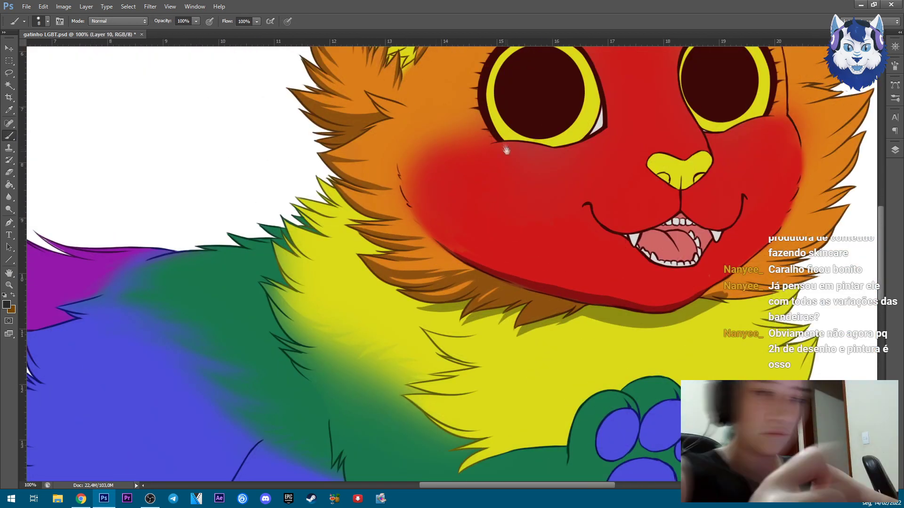
# Shade the small yellow tufts at the bottom of the first ear's lining with the 8 px brush.
pyautogui.scroll(2, 502, 147)
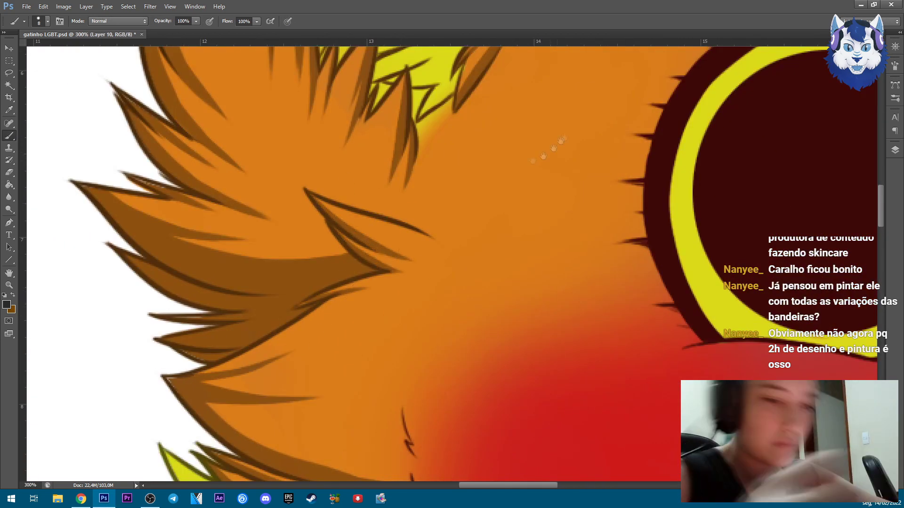
pyautogui.scroll(3, 386, 250)
pyautogui.moveTo(348, 266); pyautogui.dragTo(466, 283)
pyautogui.moveTo(452, 314); pyautogui.dragTo(386, 336)
pyautogui.moveTo(499, 349)
pyautogui.mouseDown()
pyautogui.moveTo(442, 367)
pyautogui.moveTo(511, 362)
pyautogui.moveTo(447, 400)
pyautogui.mouseUp()
pyautogui.moveTo(489, 435)
pyautogui.mouseDown()
pyautogui.moveTo(517, 393)
pyautogui.moveTo(478, 391)
pyautogui.moveTo(522, 382)
pyautogui.mouseUp()
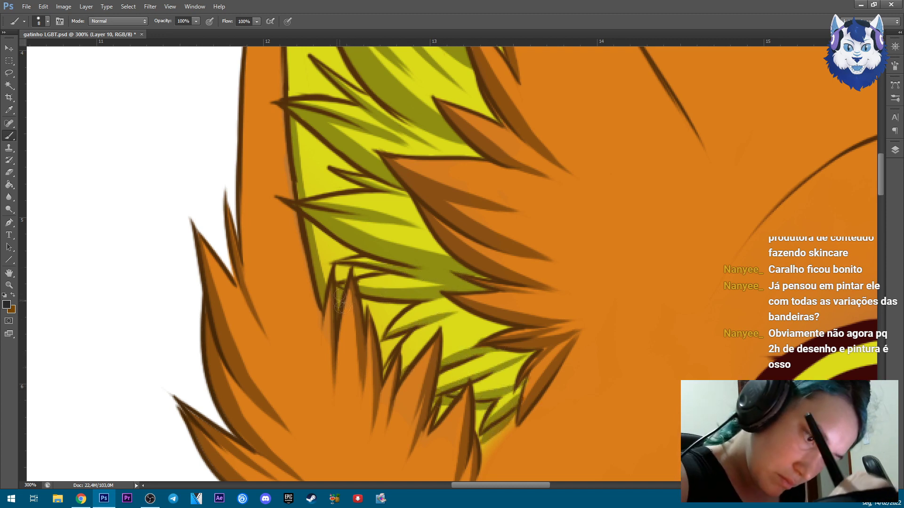
pyautogui.moveTo(341, 301); pyautogui.dragTo(407, 306)
# Add shadow strokes to the yellow fur along the outer side and upper part of the first ear's lining.
pyautogui.moveTo(359, 256); pyautogui.dragTo(315, 233)
pyautogui.moveTo(367, 188)
pyautogui.mouseDown()
pyautogui.moveTo(323, 179)
pyautogui.moveTo(299, 129)
pyautogui.mouseUp()
pyautogui.moveTo(325, 94)
pyautogui.mouseDown()
pyautogui.moveTo(406, 343)
pyautogui.moveTo(383, 324)
pyautogui.mouseUp()
pyautogui.moveTo(376, 195); pyautogui.dragTo(400, 301)
pyautogui.moveTo(384, 228); pyautogui.dragTo(440, 335)
pyautogui.moveTo(405, 171); pyautogui.dragTo(444, 236)
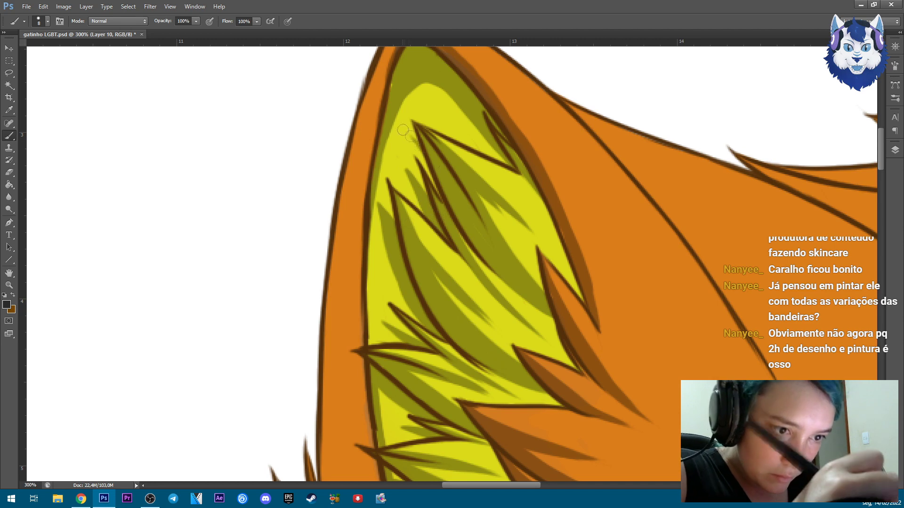
pyautogui.moveTo(407, 135); pyautogui.dragTo(436, 193)
# Paint a curved shadow over the upper part of the first eye's yellow iris, beneath the lash line.
pyautogui.scroll(-3, 493, 253)
pyautogui.scroll(3, 541, 259)
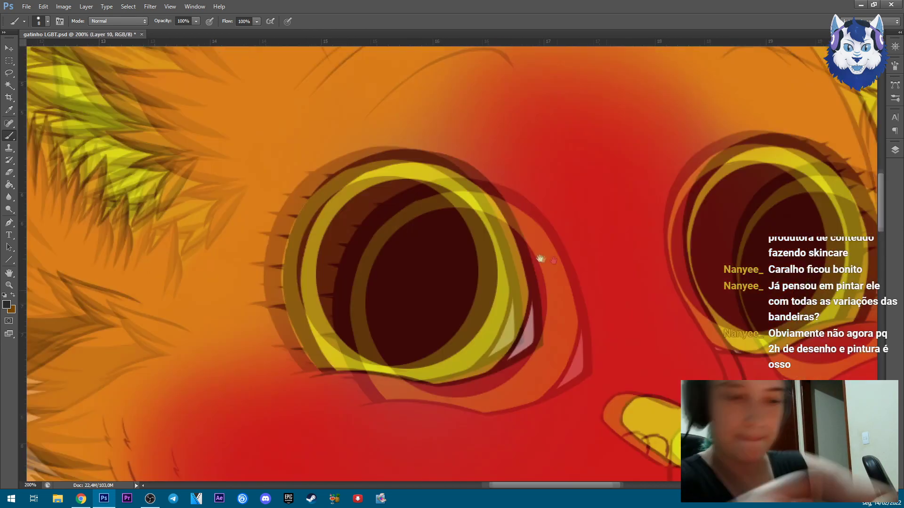
pyautogui.moveTo(409, 158)
pyautogui.mouseDown()
pyautogui.moveTo(479, 214)
pyautogui.moveTo(504, 330)
pyautogui.mouseUp()
pyautogui.moveTo(436, 164); pyautogui.dragTo(308, 188)
pyautogui.moveTo(405, 157); pyautogui.dragTo(288, 219)
pyautogui.moveTo(338, 173)
pyautogui.mouseDown()
pyautogui.moveTo(281, 329)
pyautogui.moveTo(279, 289)
pyautogui.mouseUp()
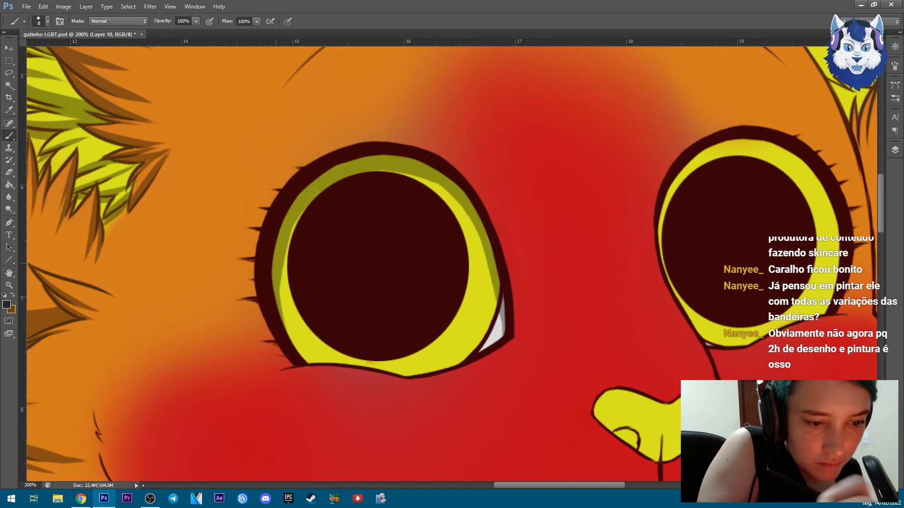
pyautogui.moveTo(379, 170); pyautogui.dragTo(441, 189)
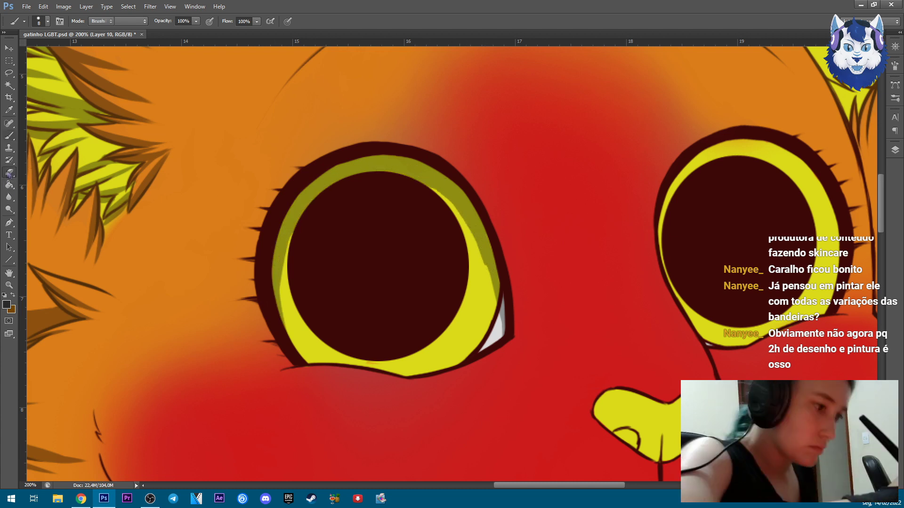
# Paint a matching curved shadow over the upper and outer part of the second eye's yellow iris.
pyautogui.hscroll(5, 599, 241)
pyautogui.moveTo(572, 296)
pyautogui.mouseDown()
pyautogui.moveTo(566, 212)
pyautogui.moveTo(611, 164)
pyautogui.mouseUp()
pyautogui.moveTo(696, 198); pyautogui.dragTo(739, 311)
pyautogui.moveTo(727, 228); pyautogui.dragTo(737, 301)
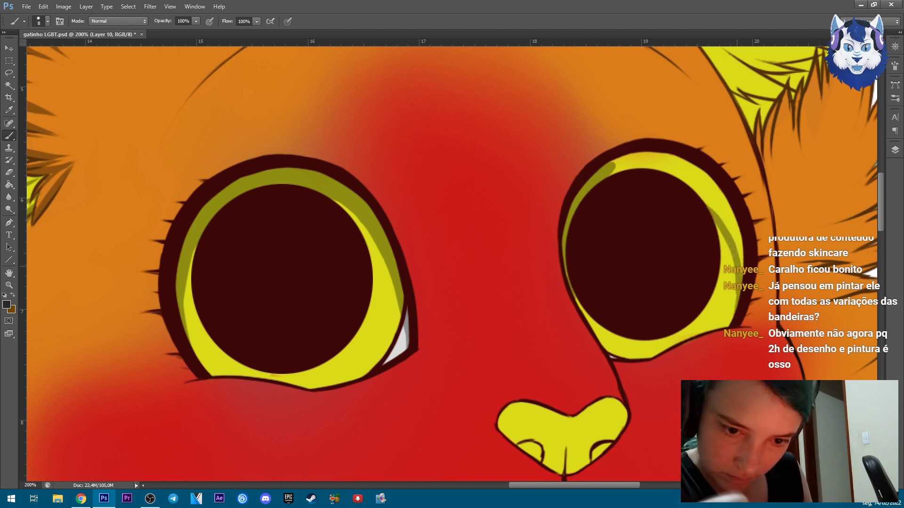
pyautogui.moveTo(734, 266); pyautogui.dragTo(683, 176)
pyautogui.moveTo(734, 225)
pyautogui.mouseDown()
pyautogui.moveTo(681, 162)
pyautogui.moveTo(607, 151)
pyautogui.mouseUp()
pyautogui.hotkey('ctrl', '-')
pyautogui.hotkey('ctrl', '-')
pyautogui.hotkey('ctrl', '-')
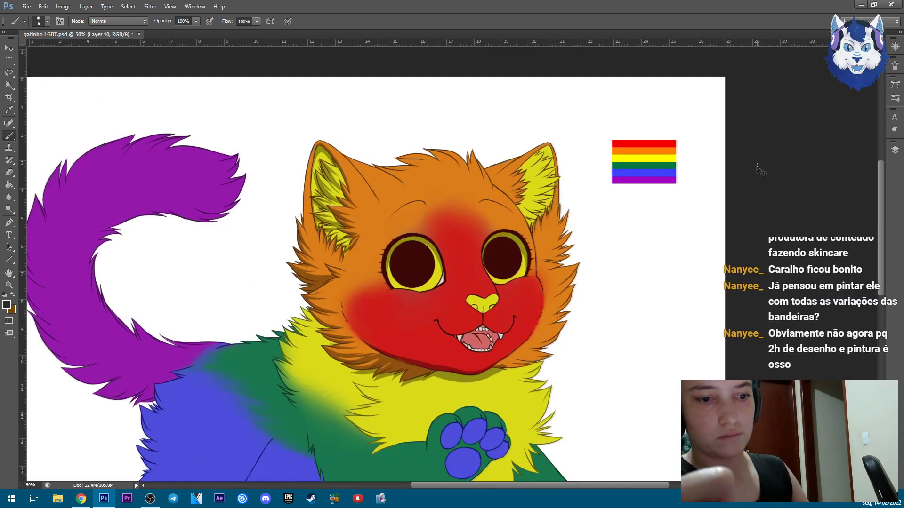
# Shade the red fur beside the first eye's inner corner and the underside of the yellow nose.
pyautogui.hotkey('ctrl', '+')
pyautogui.hotkey('ctrl', '+')
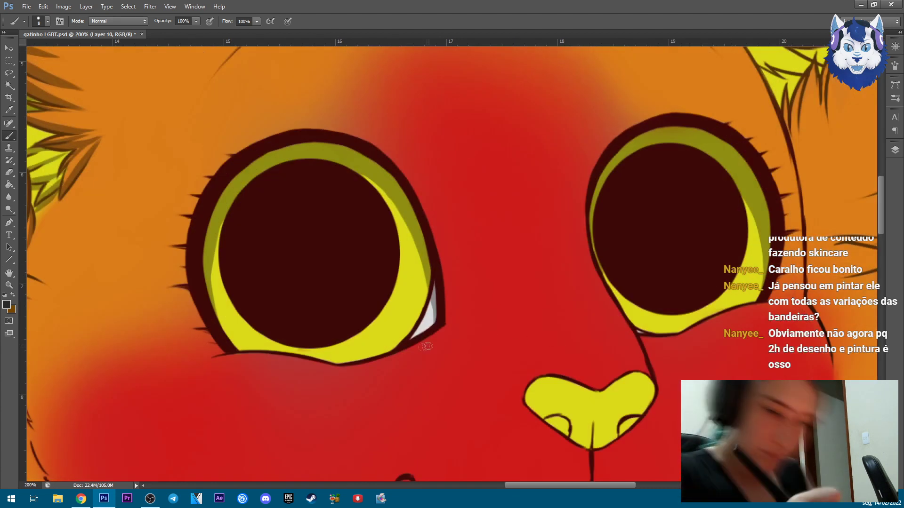
pyautogui.moveTo(442, 281); pyautogui.dragTo(444, 337)
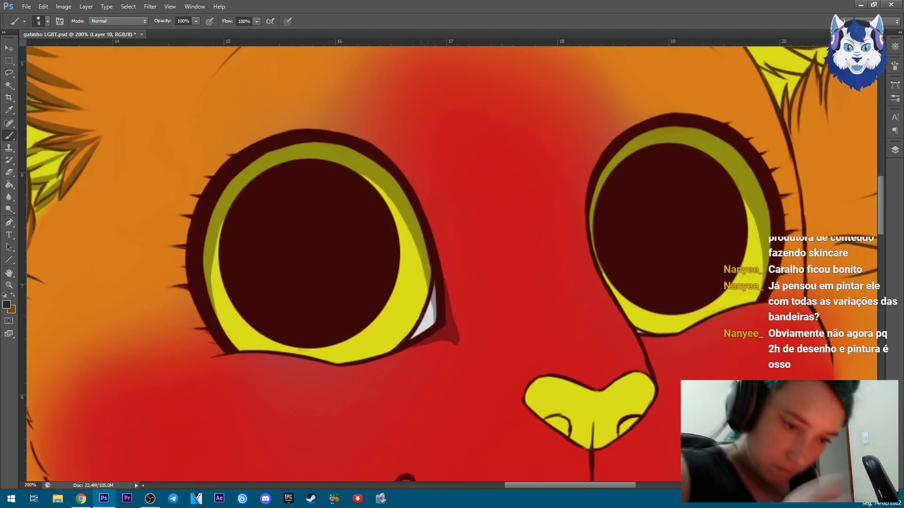
pyautogui.scroll(-3, 631, 352)
pyautogui.moveTo(485, 251)
pyautogui.mouseDown()
pyautogui.moveTo(536, 297)
pyautogui.moveTo(591, 278)
pyautogui.moveTo(600, 254)
pyautogui.moveTo(560, 299)
pyautogui.moveTo(583, 277)
pyautogui.mouseUp()
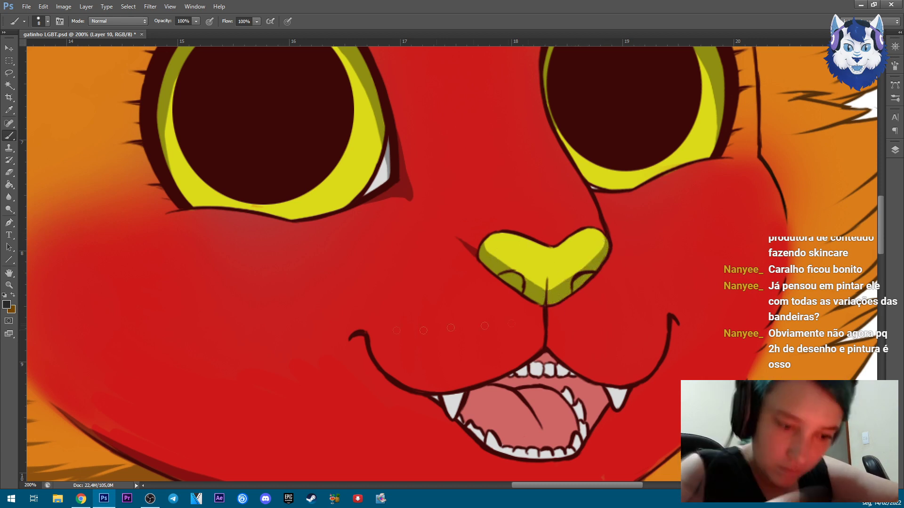
# Shade along the muzzle's lip line, the upper interior of the mouth and the teeth.
pyautogui.moveTo(364, 341)
pyautogui.mouseDown()
pyautogui.moveTo(354, 335)
pyautogui.moveTo(543, 337)
pyautogui.moveTo(456, 388)
pyautogui.moveTo(565, 358)
pyautogui.moveTo(644, 381)
pyautogui.mouseUp()
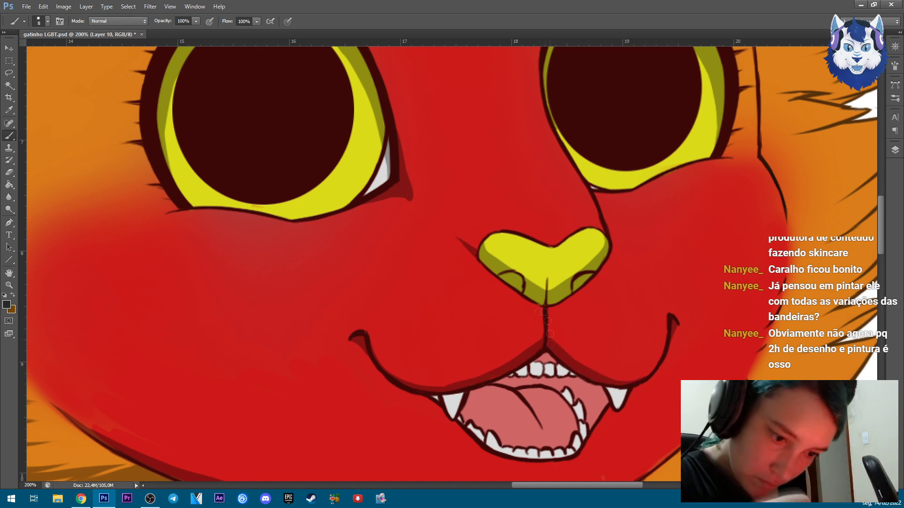
pyautogui.moveTo(550, 360); pyautogui.dragTo(504, 375)
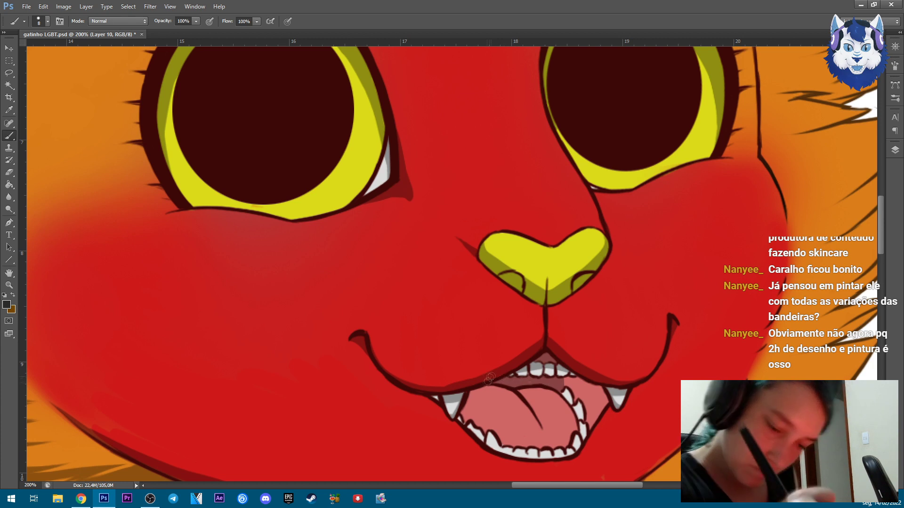
pyautogui.moveTo(459, 419); pyautogui.dragTo(568, 456)
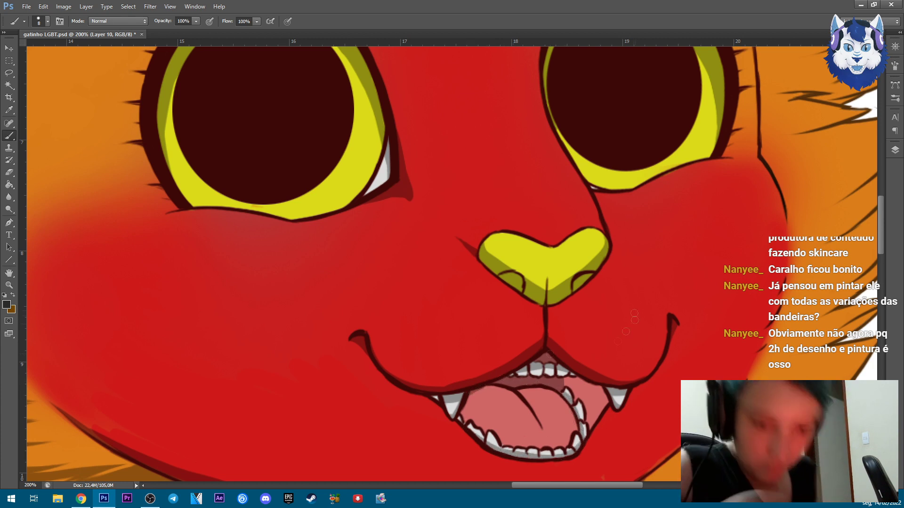
pyautogui.moveTo(512, 385); pyautogui.dragTo(473, 389)
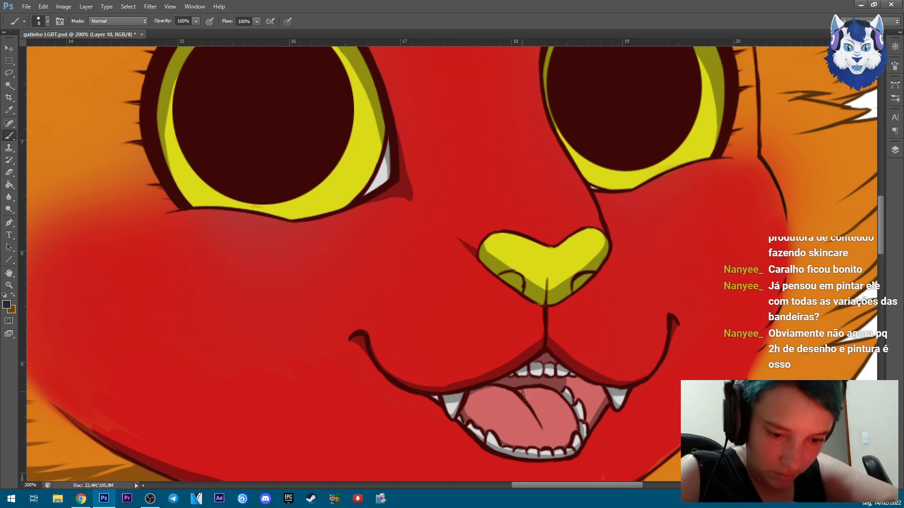
# Extend the shadow across the nose's underside and shade the red skin beneath the lower lip.
pyautogui.hotkey('ctrl', '0')
pyautogui.hotkey('ctrl', '=')
pyautogui.hotkey('ctrl', '=')
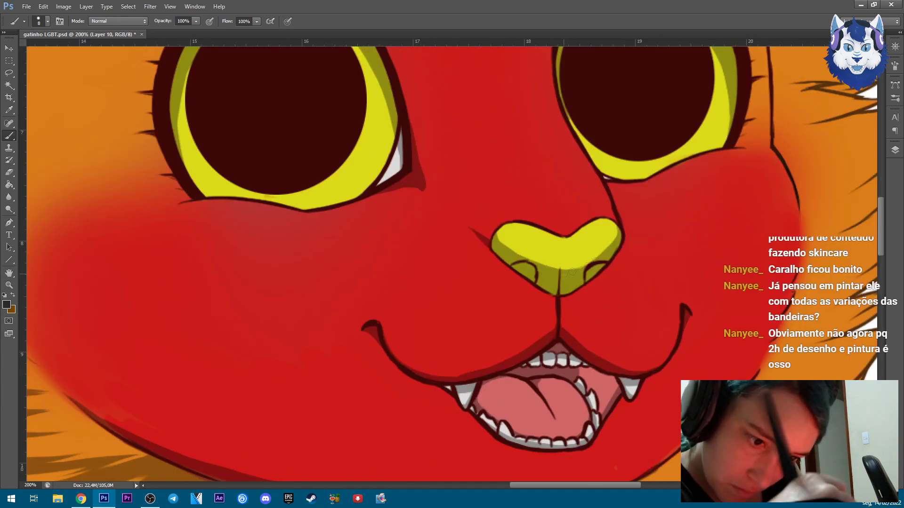
pyautogui.hotkey('ctrl', '0')
pyautogui.hotkey('ctrl', '=')
pyautogui.hotkey('ctrl', '=')
pyautogui.hotkey('ctrl', '=')
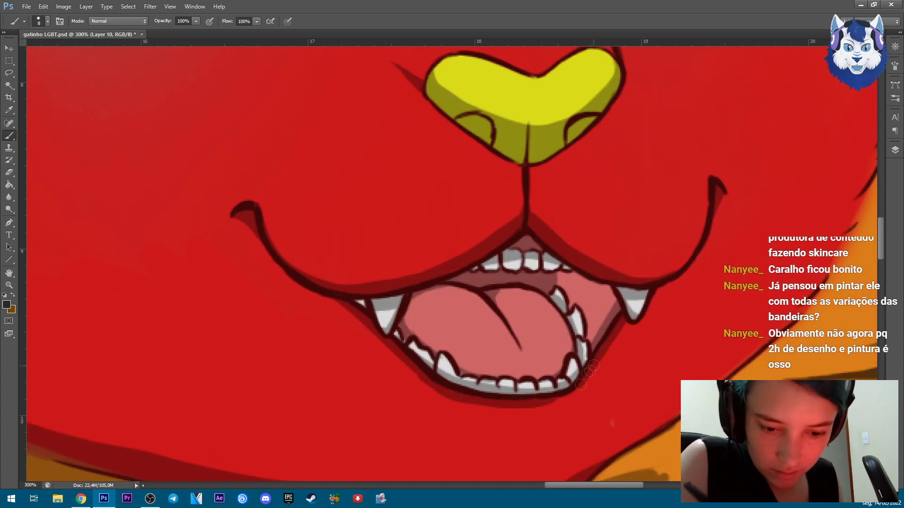
pyautogui.scroll(2, 720, 254)
pyautogui.hotkey('ctrl', '0')
pyautogui.hotkey('ctrl', '=')
pyautogui.hotkey('ctrl', '=')
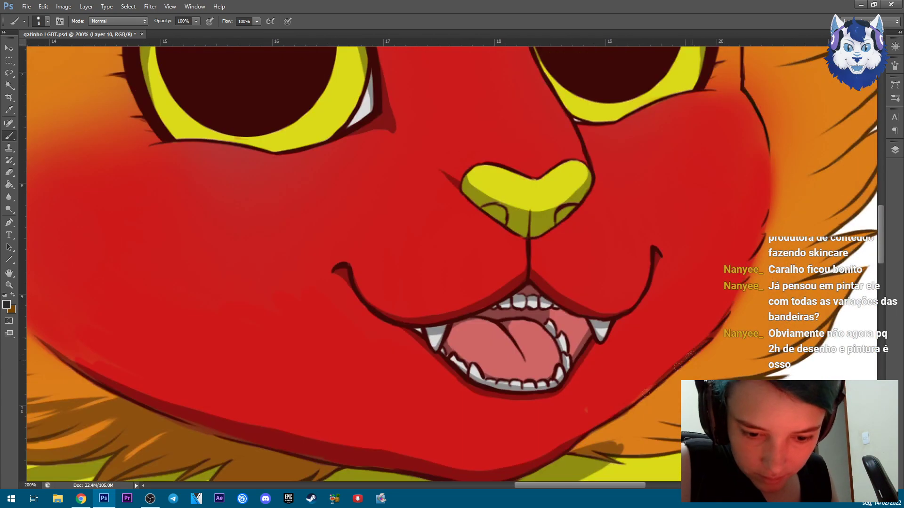
# Shade the outer edge of the opposite ear and the orange fur tufts on the head below it.
pyautogui.scroll(10, 649, 389)
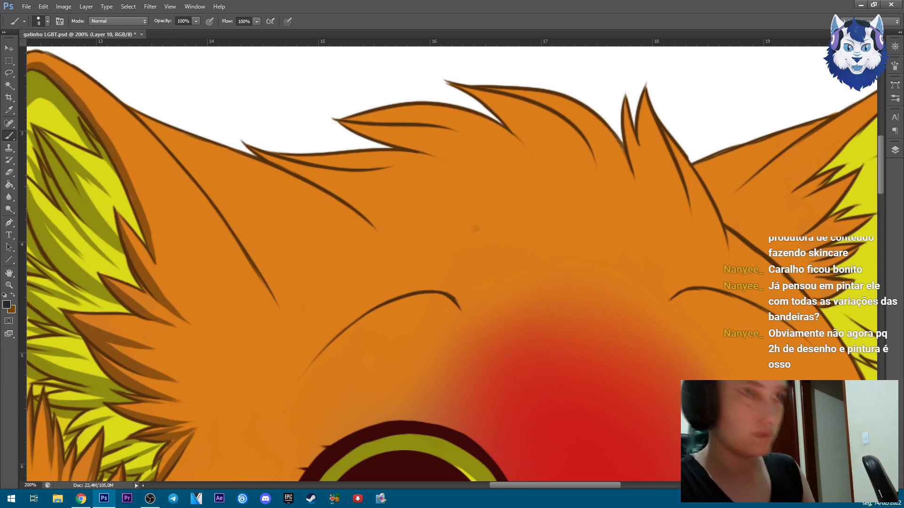
pyautogui.hscroll(5, 611, 139)
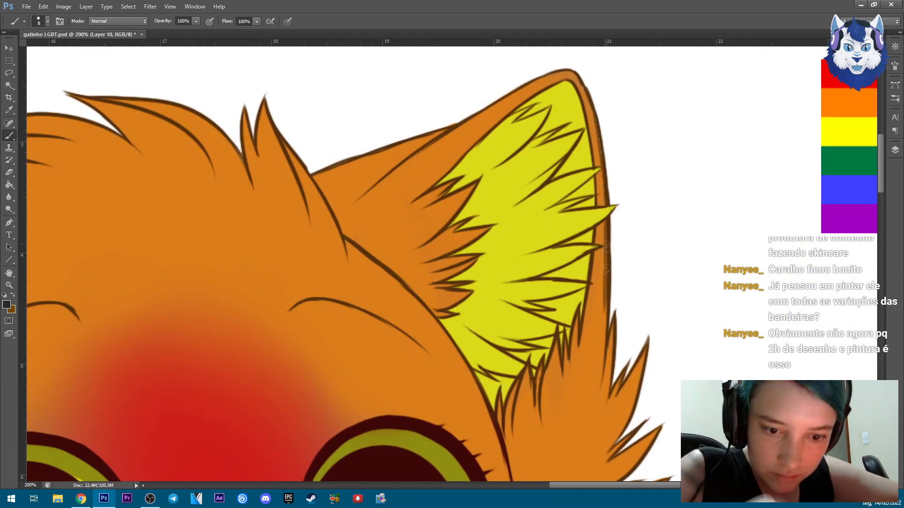
pyautogui.scroll(-4, 614, 343)
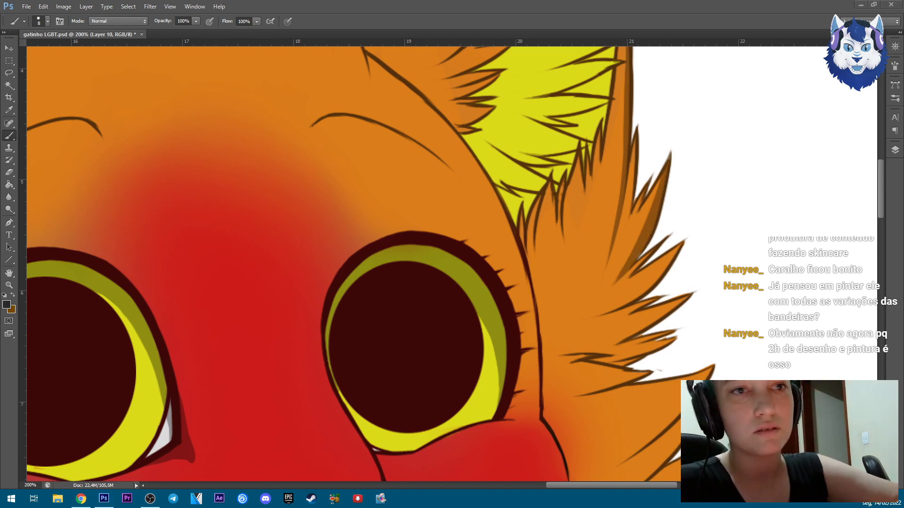
pyautogui.moveTo(633, 148)
pyautogui.mouseDown()
pyautogui.moveTo(622, 244)
pyautogui.moveTo(637, 297)
pyautogui.mouseUp()
pyautogui.moveTo(682, 240)
pyautogui.mouseDown()
pyautogui.moveTo(600, 344)
pyautogui.moveTo(640, 358)
pyautogui.moveTo(683, 289)
pyautogui.moveTo(604, 240)
pyautogui.moveTo(564, 249)
pyautogui.moveTo(537, 278)
pyautogui.moveTo(528, 217)
pyautogui.moveTo(597, 201)
pyautogui.moveTo(642, 386)
pyautogui.mouseUp()
# Shade the inner rim and yellow tip of the opposite ear, plus the lowest yellow tufts inside it.
pyautogui.moveTo(607, 99); pyautogui.dragTo(509, 184)
pyautogui.moveTo(631, 80); pyautogui.dragTo(535, 148)
pyautogui.moveTo(562, 120); pyautogui.dragTo(470, 209)
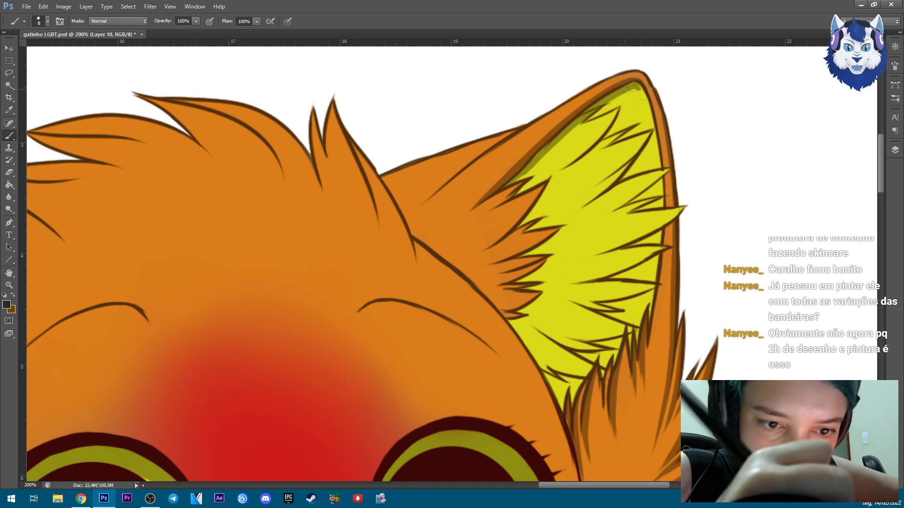
pyautogui.hotkey('ctrl', '-')
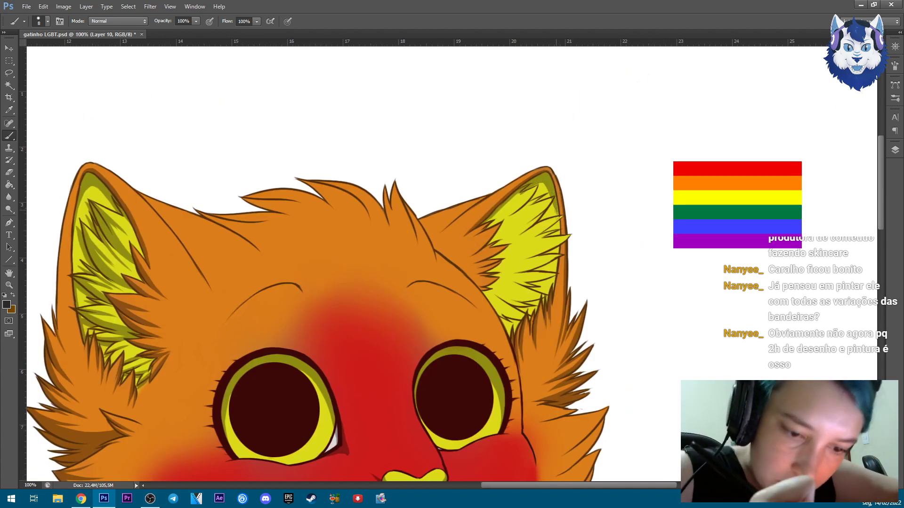
pyautogui.click(9, 173)
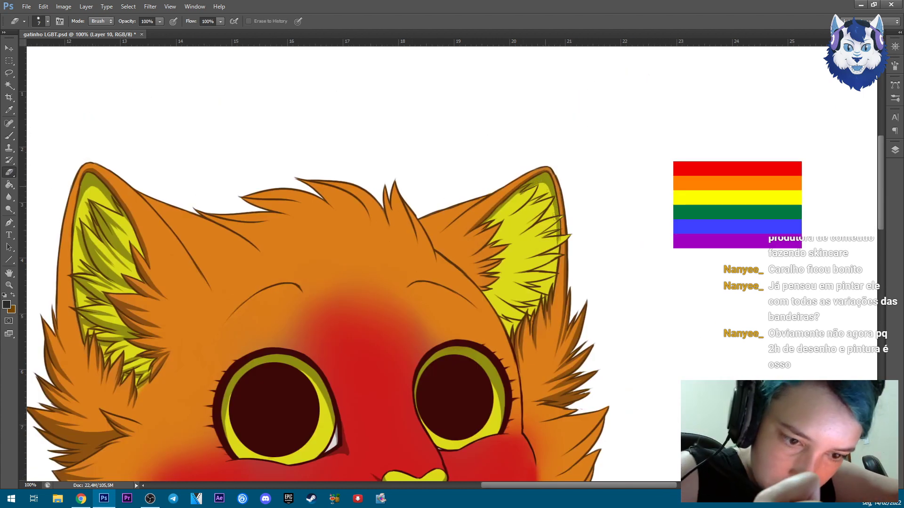
pyautogui.press('b')
pyautogui.hotkey('ctrl', '+')
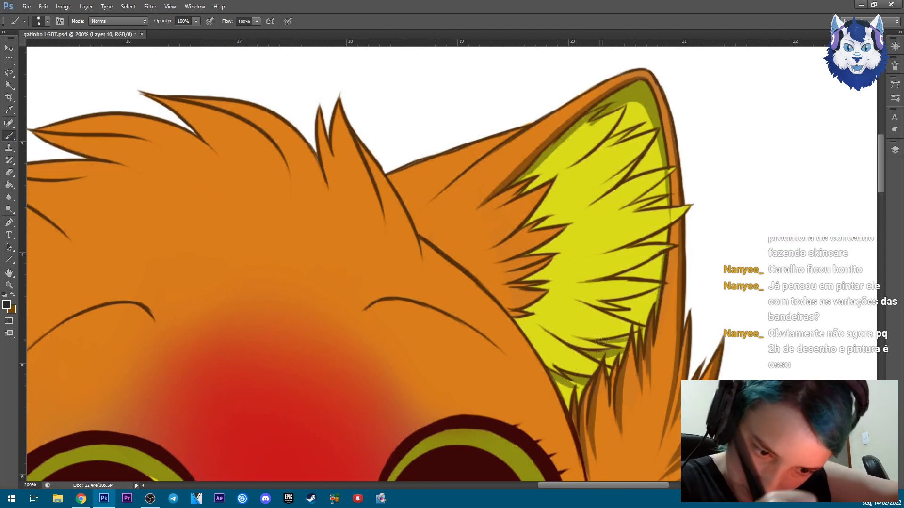
pyautogui.moveTo(641, 311)
pyautogui.mouseDown()
pyautogui.moveTo(617, 289)
pyautogui.moveTo(631, 272)
pyautogui.mouseUp()
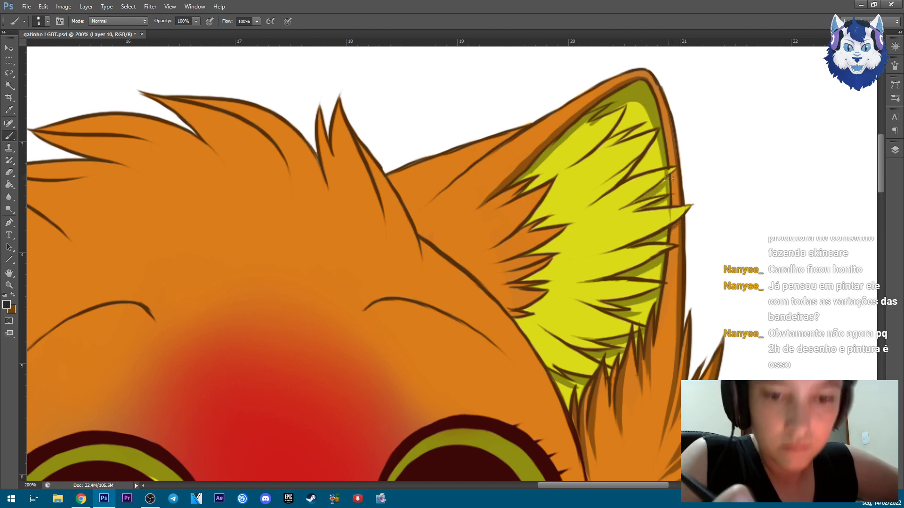
# Paint shadows between the upper and middle yellow fur tufts inside the opposite ear.
pyautogui.press('e')
pyautogui.press('b')
pyautogui.press('e')
pyautogui.moveTo(627, 100)
pyautogui.mouseDown()
pyautogui.moveTo(641, 121)
pyautogui.moveTo(553, 174)
pyautogui.mouseUp()
pyautogui.press('b')
pyautogui.moveTo(654, 132)
pyautogui.mouseDown()
pyautogui.moveTo(565, 208)
pyautogui.moveTo(563, 223)
pyautogui.mouseUp()
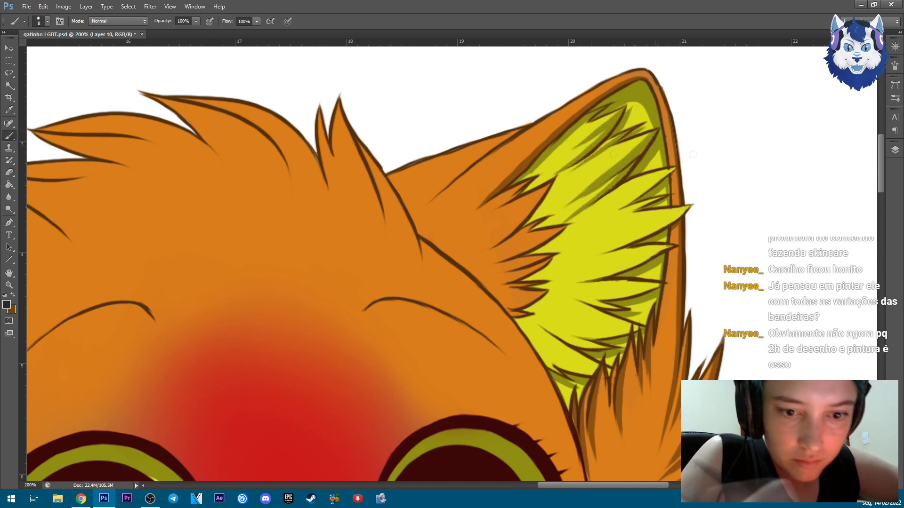
pyautogui.moveTo(674, 170); pyautogui.dragTo(584, 233)
pyautogui.moveTo(669, 222); pyautogui.dragTo(551, 259)
pyautogui.moveTo(689, 204); pyautogui.dragTo(555, 256)
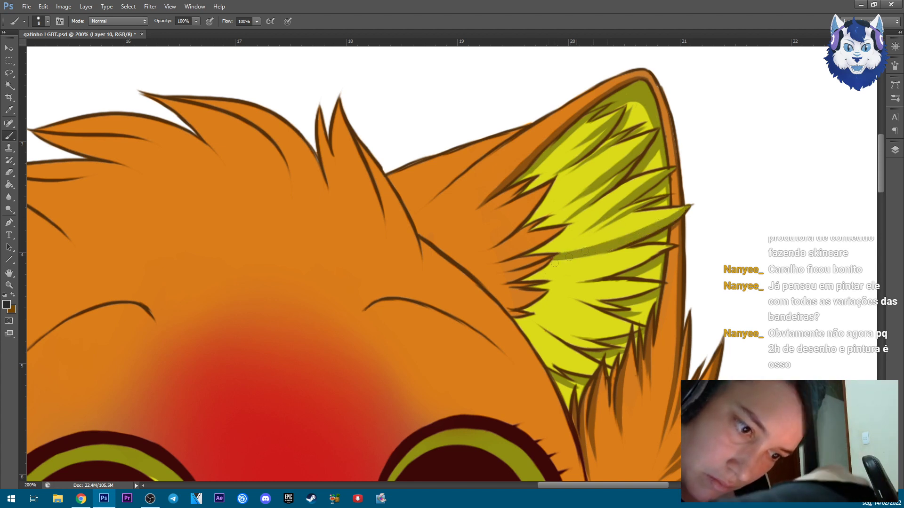
# Shade the lower yellow fur tufts inside the opposite ear, down to where they meet the head.
pyautogui.moveTo(652, 257); pyautogui.dragTo(532, 287)
pyautogui.moveTo(673, 245); pyautogui.dragTo(556, 276)
pyautogui.moveTo(661, 282); pyautogui.dragTo(572, 299)
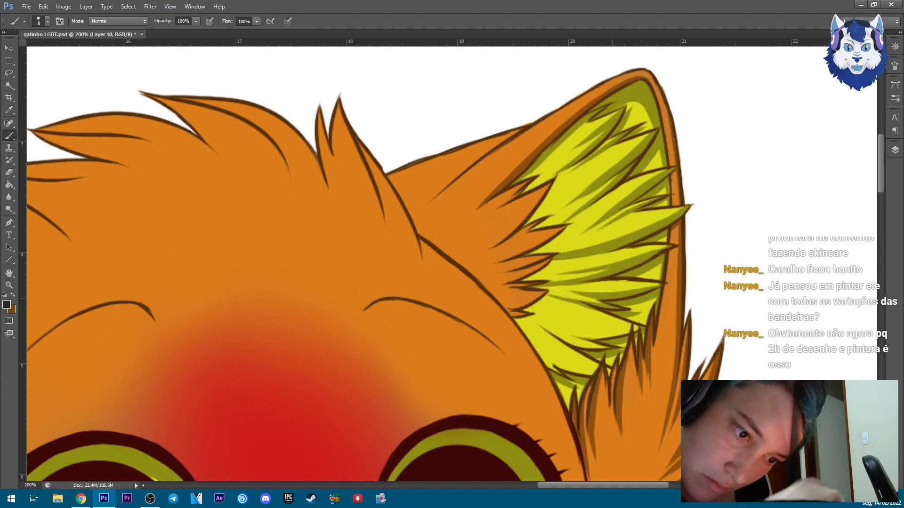
pyautogui.moveTo(631, 322); pyautogui.dragTo(532, 336)
pyautogui.moveTo(608, 323); pyautogui.dragTo(527, 348)
pyautogui.moveTo(591, 348); pyautogui.dragTo(541, 371)
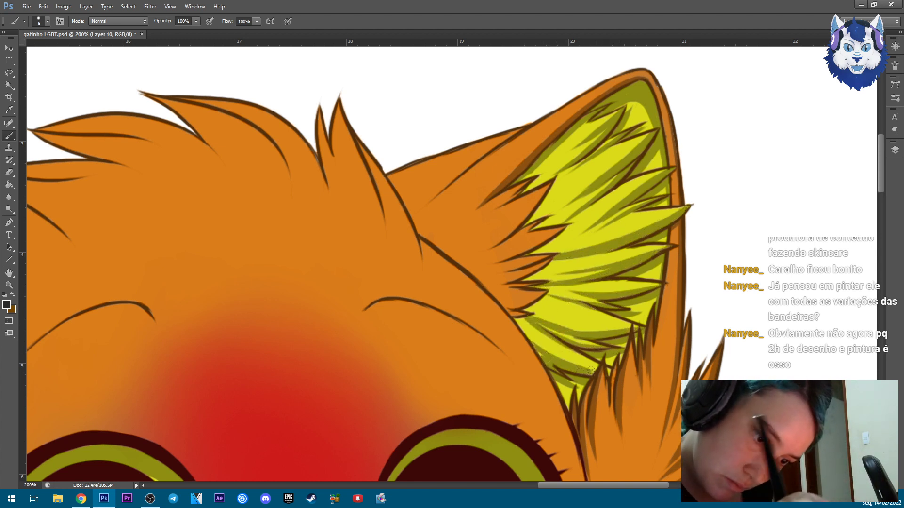
pyautogui.press('e')
pyautogui.press('b')
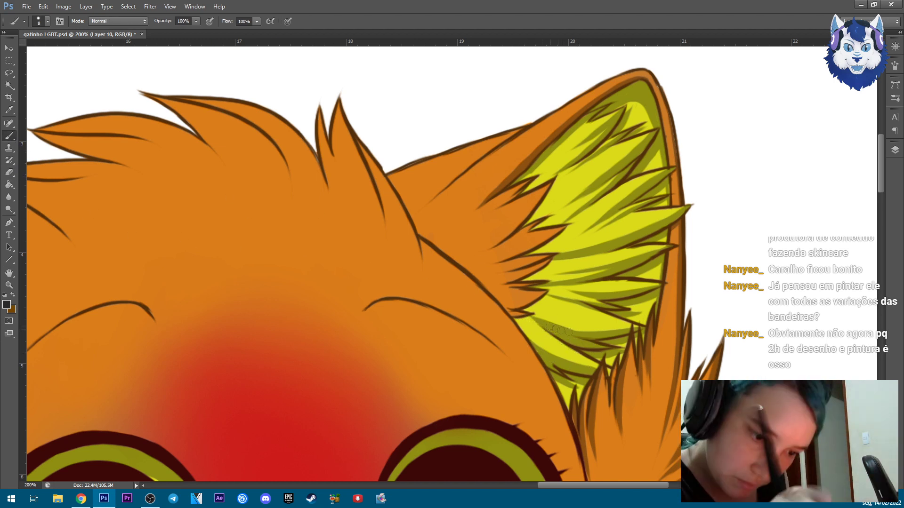
pyautogui.hotkey('ctrl', '-')
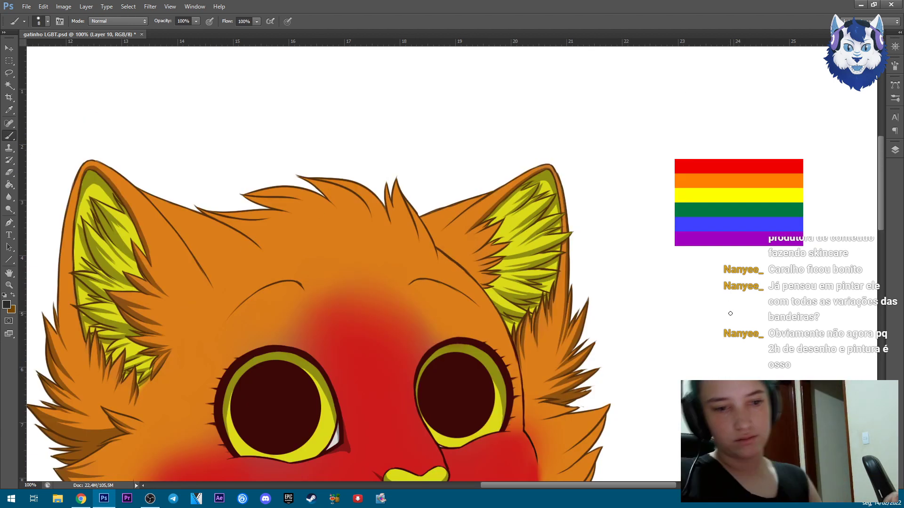
pyautogui.hotkey('ctrl', '+')
pyautogui.hotkey('ctrl', '+')
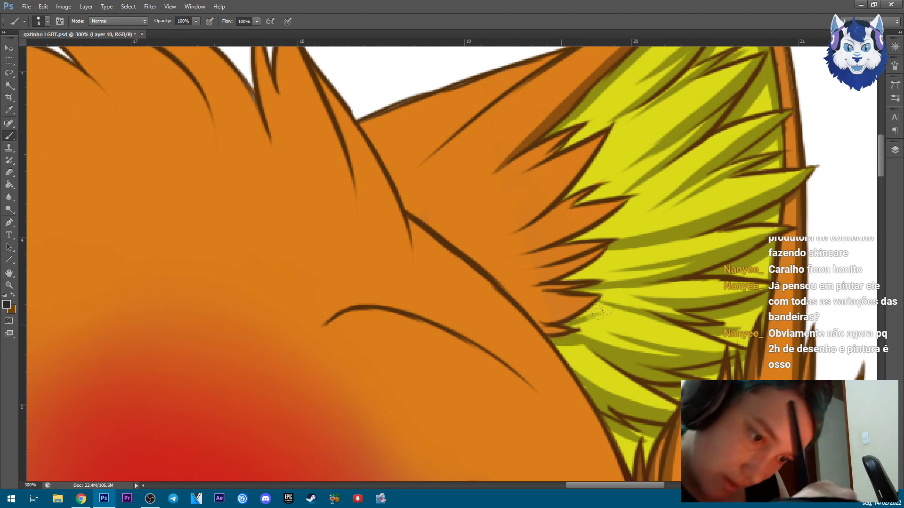
# Touch up the shadows on the opposite ear's tufts and along the first ear's inner fur and rim.
pyautogui.moveTo(576, 175)
pyautogui.mouseDown()
pyautogui.moveTo(523, 174)
pyautogui.moveTo(569, 171)
pyautogui.moveTo(507, 233)
pyautogui.moveTo(598, 251)
pyautogui.moveTo(568, 266)
pyautogui.moveTo(525, 316)
pyautogui.moveTo(598, 294)
pyautogui.moveTo(499, 292)
pyautogui.mouseUp()
pyautogui.moveTo(349, 278); pyautogui.dragTo(706, 226)
pyautogui.moveTo(219, 320)
pyautogui.mouseDown()
pyautogui.moveTo(273, 386)
pyautogui.moveTo(313, 193)
pyautogui.mouseUp()
pyautogui.moveTo(288, 256)
pyautogui.mouseDown()
pyautogui.moveTo(363, 283)
pyautogui.moveTo(386, 313)
pyautogui.mouseUp()
pyautogui.moveTo(280, 69); pyautogui.dragTo(368, 307)
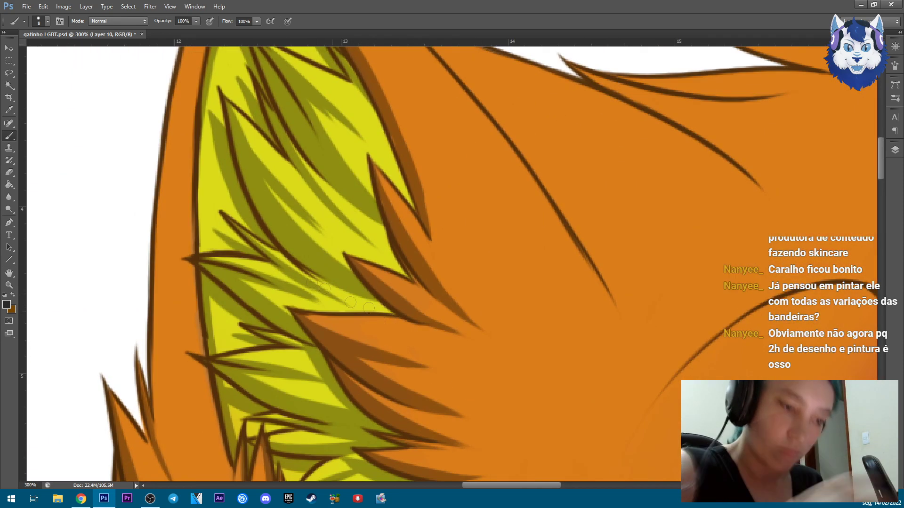
pyautogui.moveTo(409, 277); pyautogui.dragTo(369, 219)
pyautogui.moveTo(395, 254); pyautogui.dragTo(424, 415)
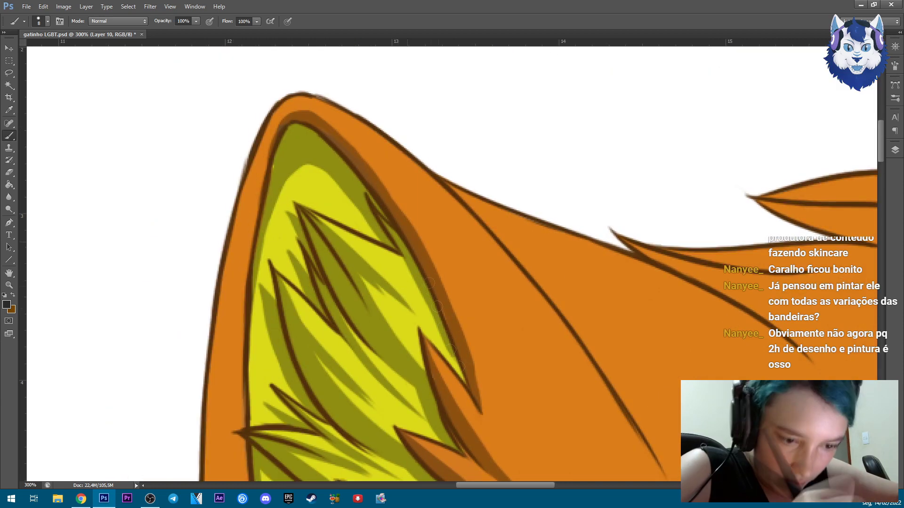
pyautogui.hotkey('ctrl', '-')
pyautogui.hotkey('ctrl', '-')
pyautogui.hotkey('ctrl', '-')
pyautogui.hotkey('ctrl', '-')
pyautogui.scroll(-3, 831, 216)
pyautogui.hotkey('alt', 'f')
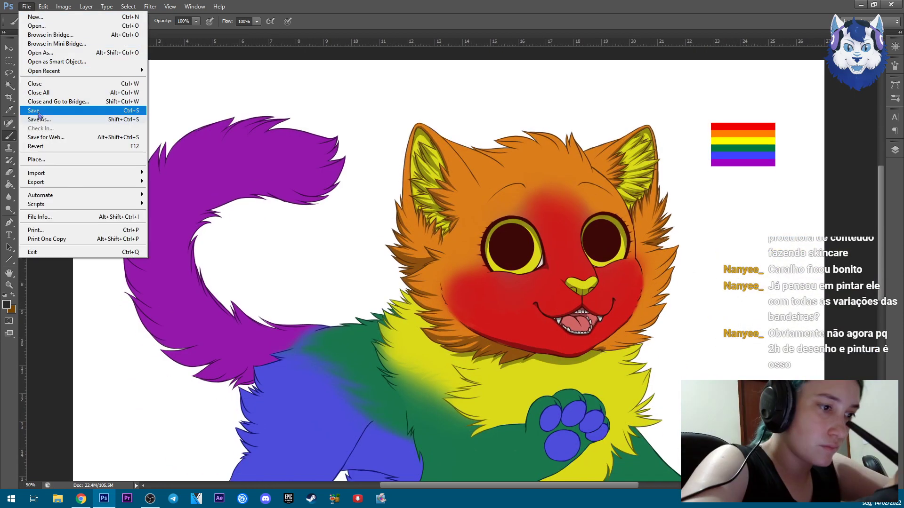
pyautogui.press('Escape')
# Shade the orange hair tuft on top of the head nearest the first ear.
pyautogui.hotkey('ctrl', '+')
pyautogui.hotkey('ctrl', '+')
pyautogui.hotkey('ctrl', '+')
pyautogui.moveTo(242, 270)
pyautogui.mouseDown()
pyautogui.moveTo(343, 305)
pyautogui.moveTo(363, 277)
pyautogui.mouseUp()
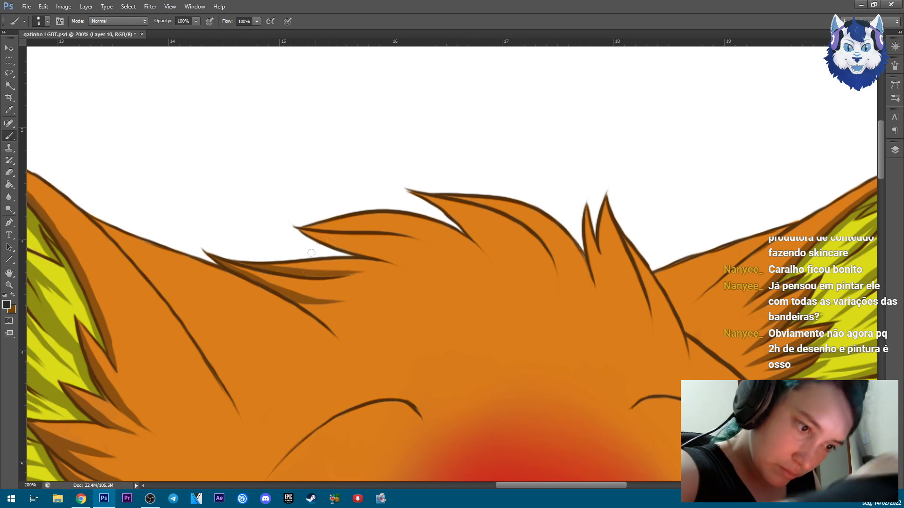
pyautogui.hotkey('ctrl', '+')
pyautogui.moveTo(221, 334); pyautogui.dragTo(293, 322)
# Paint shadows under the two middle orange hair tufts on top of the head.
pyautogui.moveTo(245, 216)
pyautogui.mouseDown()
pyautogui.moveTo(398, 273)
pyautogui.moveTo(351, 235)
pyautogui.mouseUp()
pyautogui.moveTo(238, 204)
pyautogui.mouseDown()
pyautogui.moveTo(428, 228)
pyautogui.moveTo(455, 258)
pyautogui.moveTo(289, 205)
pyautogui.mouseUp()
pyautogui.moveTo(391, 157); pyautogui.dragTo(522, 260)
pyautogui.moveTo(464, 200); pyautogui.dragTo(531, 281)
pyautogui.moveTo(449, 170)
pyautogui.mouseDown()
pyautogui.moveTo(523, 227)
pyautogui.moveTo(584, 219)
pyautogui.moveTo(620, 325)
pyautogui.moveTo(614, 268)
pyautogui.mouseUp()
# Shade the upright orange hair tufts nearest the opposite ear, cleaning up the shadow edges of the neighbouring lock.
pyautogui.press('e')
pyautogui.press('b')
pyautogui.moveTo(657, 179)
pyautogui.mouseDown()
pyautogui.moveTo(659, 269)
pyautogui.moveTo(615, 310)
pyautogui.mouseUp()
pyautogui.press('e')
pyautogui.moveTo(612, 263); pyautogui.dragTo(616, 310)
pyautogui.press('b')
pyautogui.moveTo(659, 245); pyautogui.dragTo(669, 308)
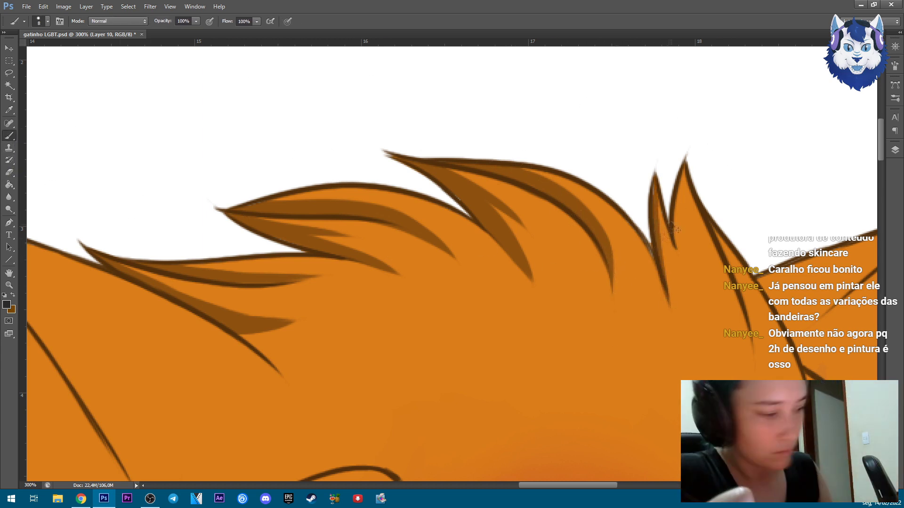
pyautogui.moveTo(659, 204); pyautogui.dragTo(677, 308)
pyautogui.moveTo(683, 165); pyautogui.dragTo(691, 281)
pyautogui.moveTo(678, 189); pyautogui.dragTo(695, 294)
pyautogui.moveTo(711, 221); pyautogui.dragTo(734, 283)
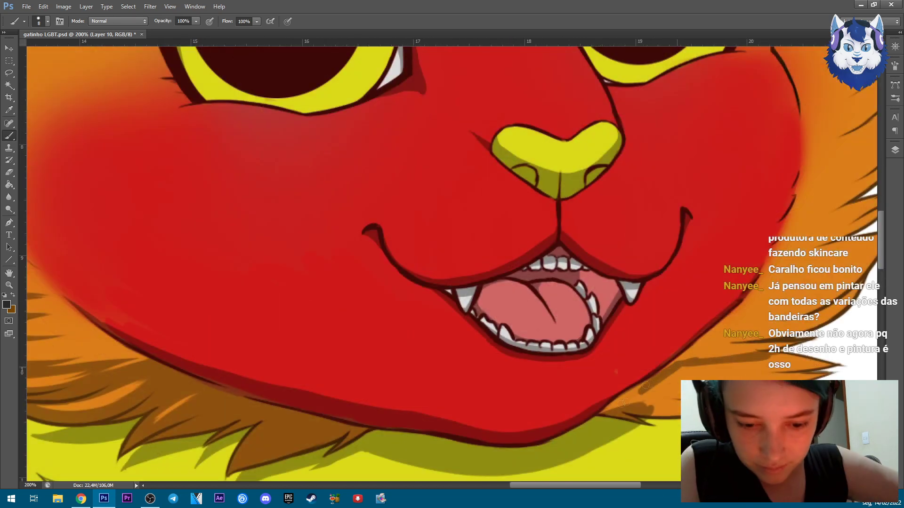
# Shade the lower orange cheek tufts beside the jaw on the opposite ear's side.
pyautogui.moveTo(624, 403); pyautogui.dragTo(655, 419)
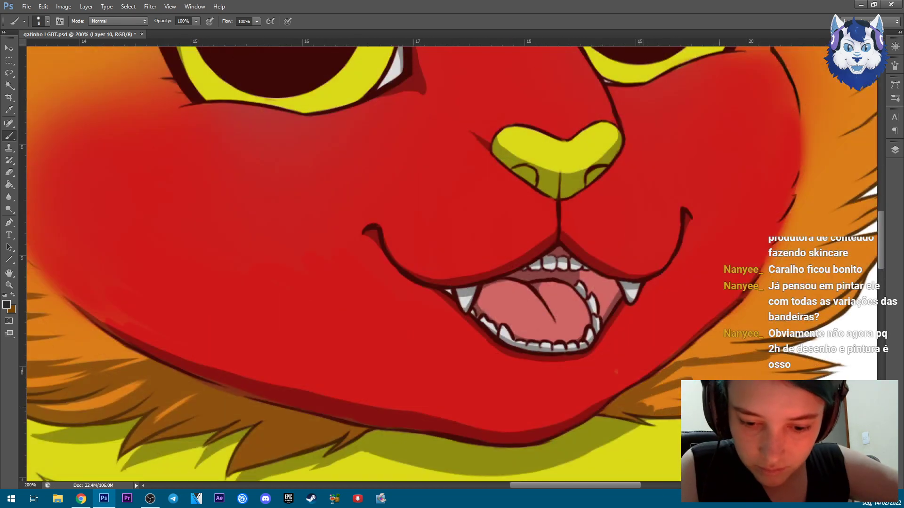
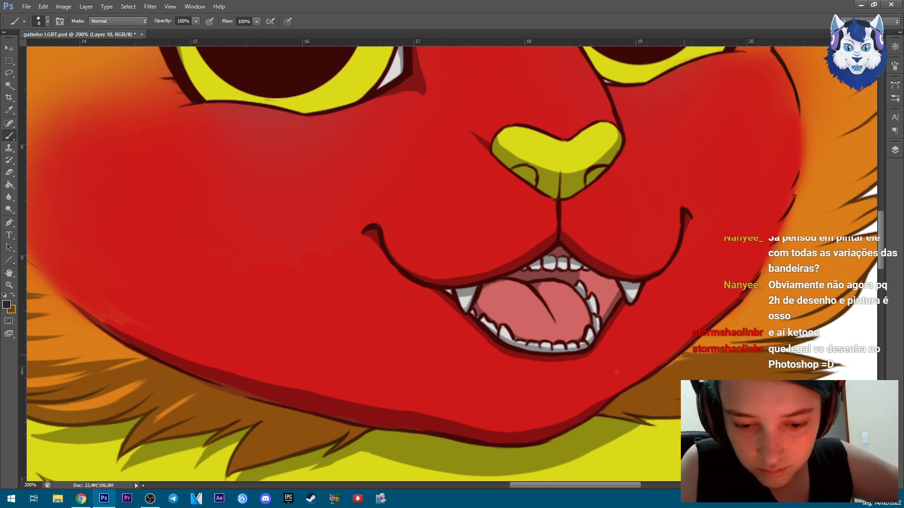
pyautogui.moveTo(659, 235); pyautogui.dragTo(513, 292)
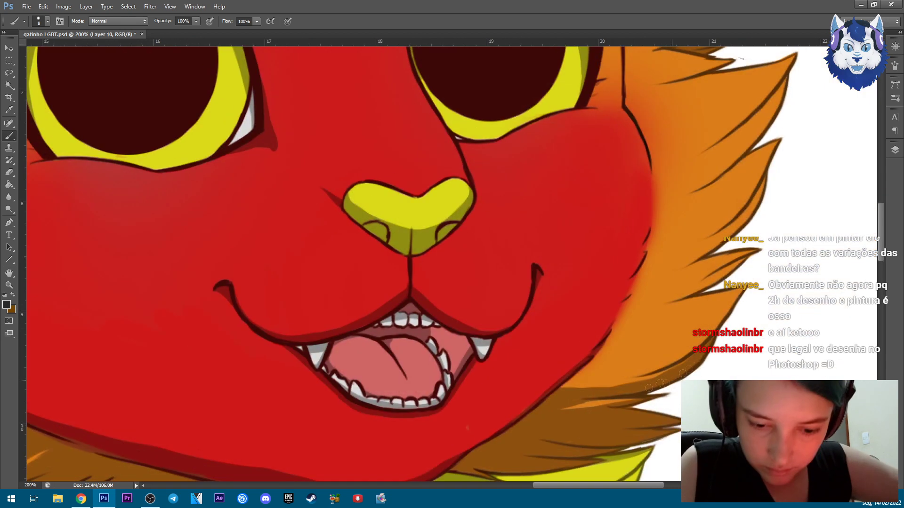
pyautogui.moveTo(587, 385)
pyautogui.mouseDown()
pyautogui.moveTo(678, 352)
pyautogui.moveTo(588, 367)
pyautogui.moveTo(668, 322)
pyautogui.mouseUp()
pyautogui.moveTo(710, 277); pyautogui.dragTo(685, 296)
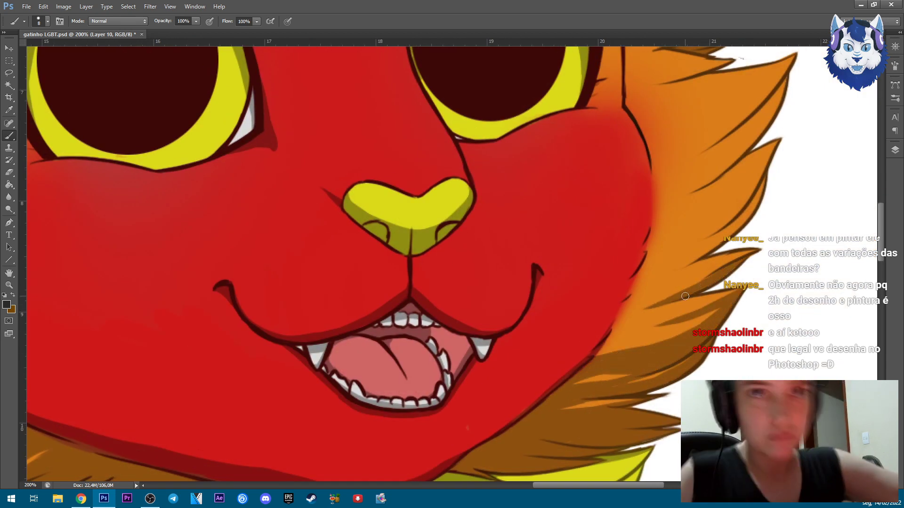
pyautogui.moveTo(749, 261); pyautogui.dragTo(673, 285)
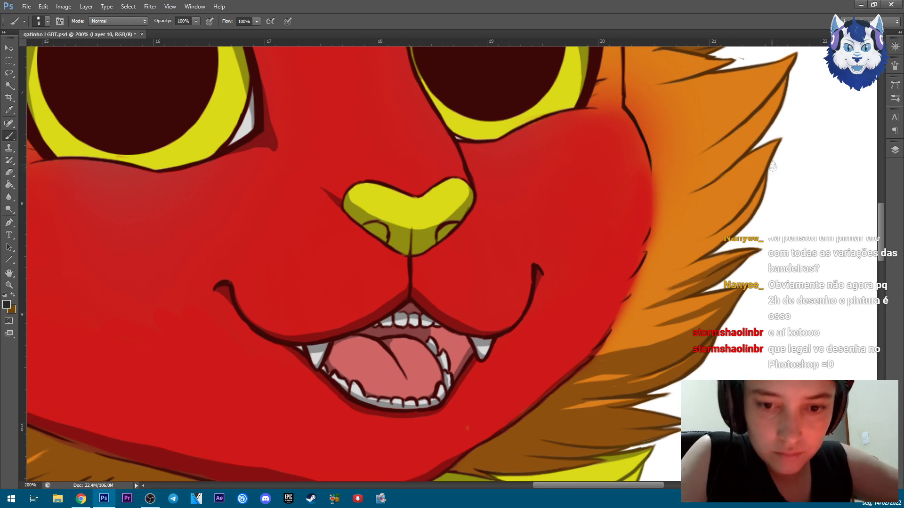
# Paint shadows along the undersides of the middle orange cheek tufts on the opposite ear's side.
pyautogui.moveTo(753, 189); pyautogui.dragTo(625, 289)
pyautogui.moveTo(785, 135); pyautogui.dragTo(664, 257)
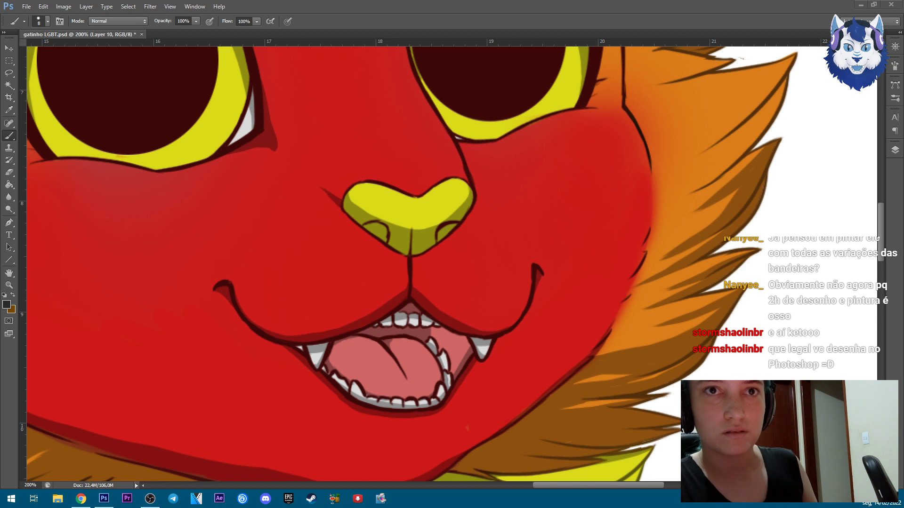
pyautogui.moveTo(706, 295); pyautogui.dragTo(665, 322)
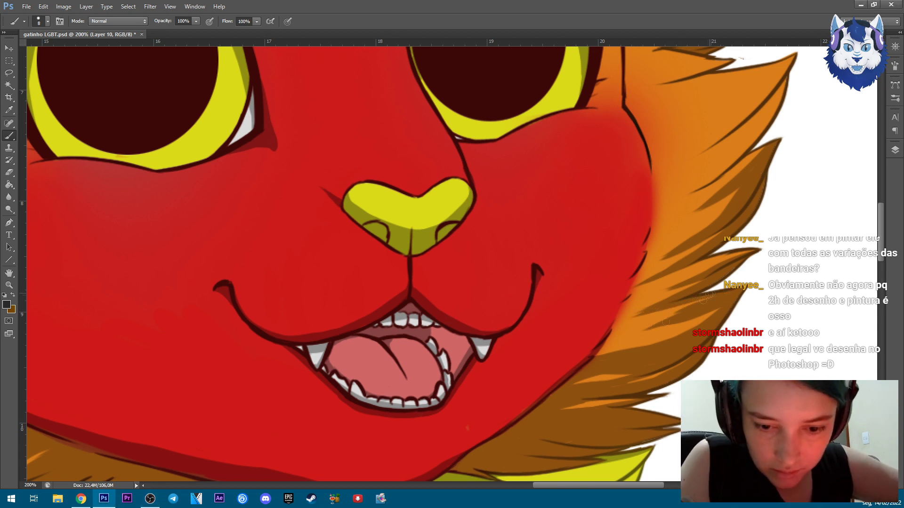
pyautogui.moveTo(692, 270); pyautogui.dragTo(547, 381)
pyautogui.moveTo(638, 198); pyautogui.dragTo(560, 291)
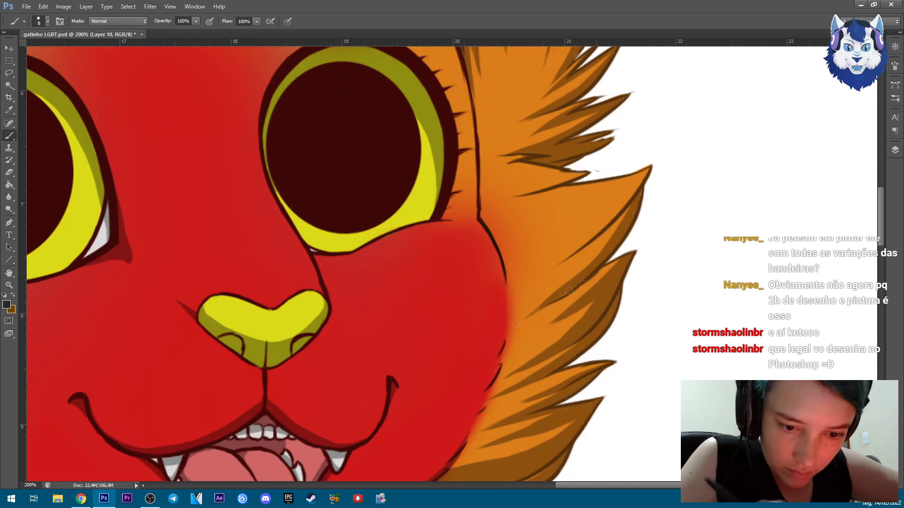
# Shade the large upper cheek tuft beside the second eye and the small orange tufts just above it.
pyautogui.moveTo(607, 240); pyautogui.dragTo(532, 313)
pyautogui.moveTo(647, 167)
pyautogui.mouseDown()
pyautogui.moveTo(540, 277)
pyautogui.moveTo(567, 222)
pyautogui.moveTo(589, 213)
pyautogui.moveTo(546, 181)
pyautogui.moveTo(490, 197)
pyautogui.mouseUp()
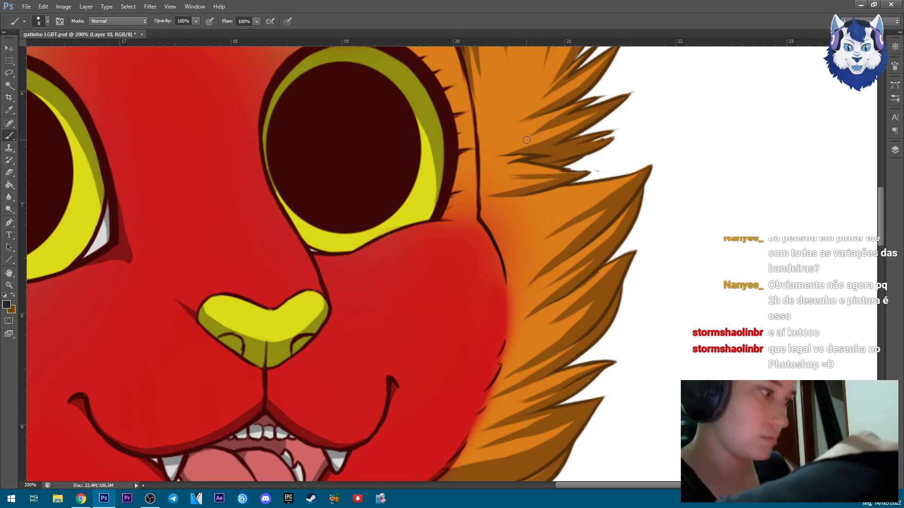
pyautogui.moveTo(537, 176); pyautogui.dragTo(568, 175)
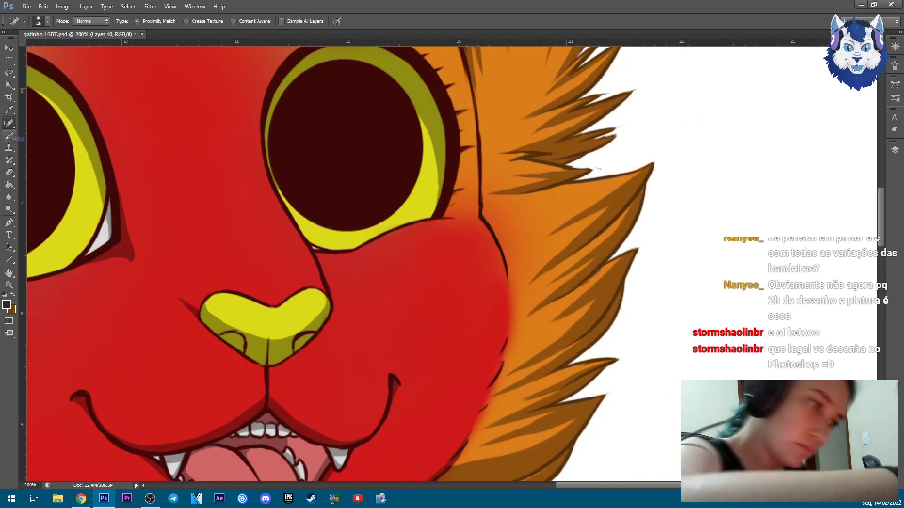
# Shade the orange cheek tufts on the first ear's side and undo the stray strokes on the red chin.
pyautogui.hotkey('ctrl', '-')
pyautogui.hotkey('ctrl', '-')
pyautogui.hotkey('ctrl', '-')
pyautogui.hotkey('ctrl', '+')
pyautogui.hotkey('ctrl', '+')
pyautogui.hotkey('ctrl', '+')
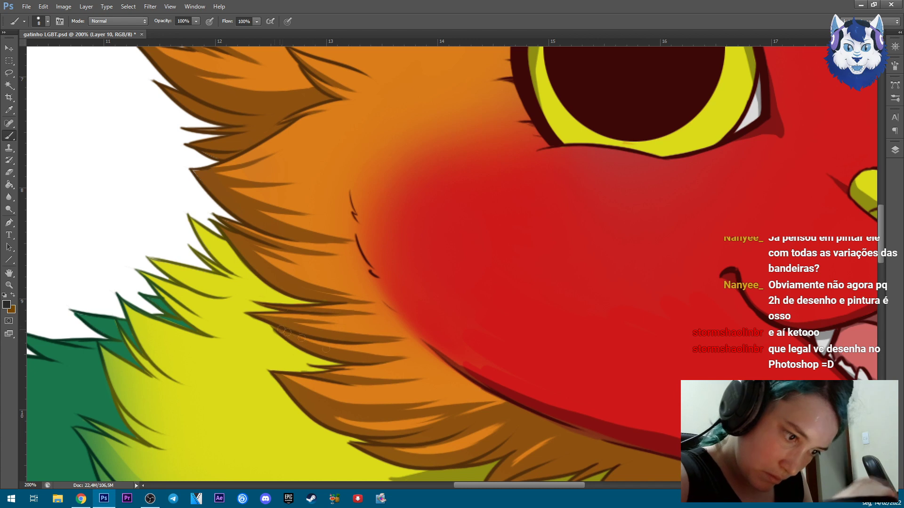
pyautogui.moveTo(354, 281); pyautogui.dragTo(258, 254)
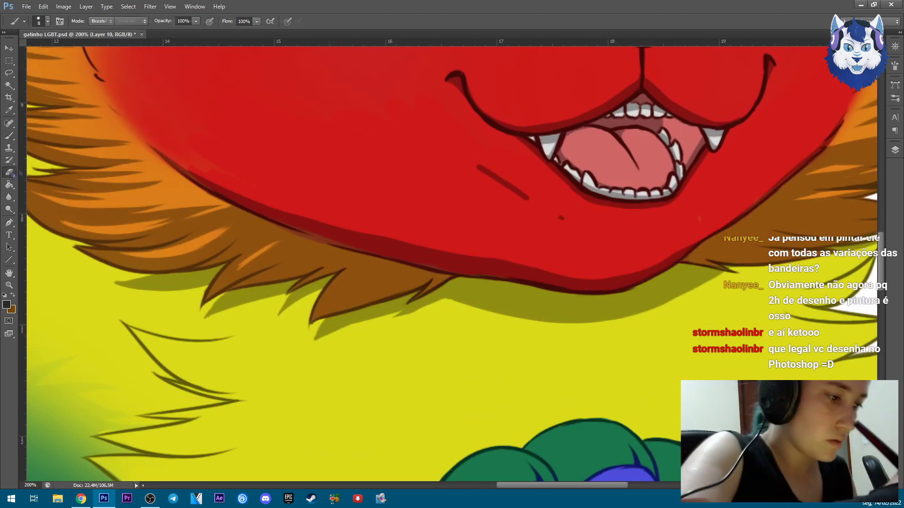
pyautogui.hotkey('ctrl', 'z')
pyautogui.press('b')
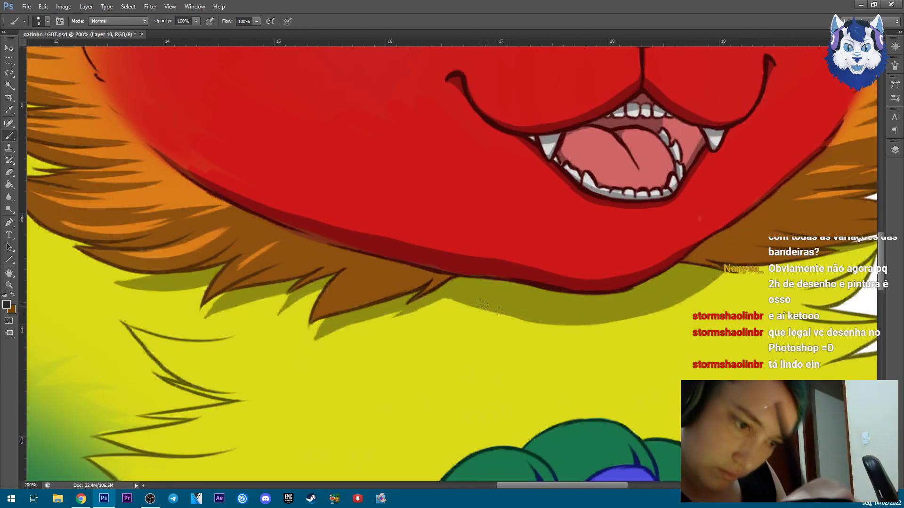
# Paint cast shadows on the yellow neck fur beneath the orange cheek tufts on both sides of the face.
pyautogui.scroll(-5, 469, 222)
pyautogui.scroll(5, 388, 234)
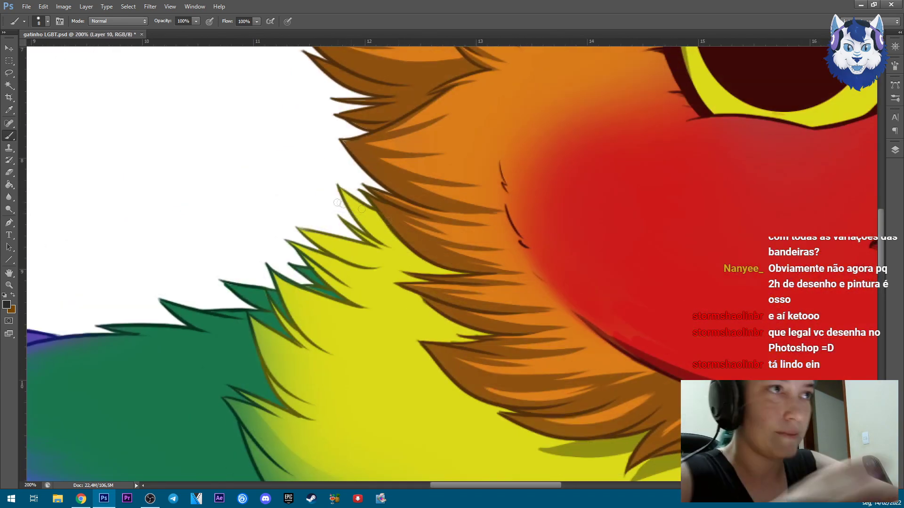
pyautogui.moveTo(388, 300); pyautogui.dragTo(471, 333)
pyautogui.moveTo(414, 357)
pyautogui.mouseDown()
pyautogui.moveTo(490, 404)
pyautogui.moveTo(411, 277)
pyautogui.mouseUp()
pyautogui.moveTo(398, 321); pyautogui.dragTo(469, 335)
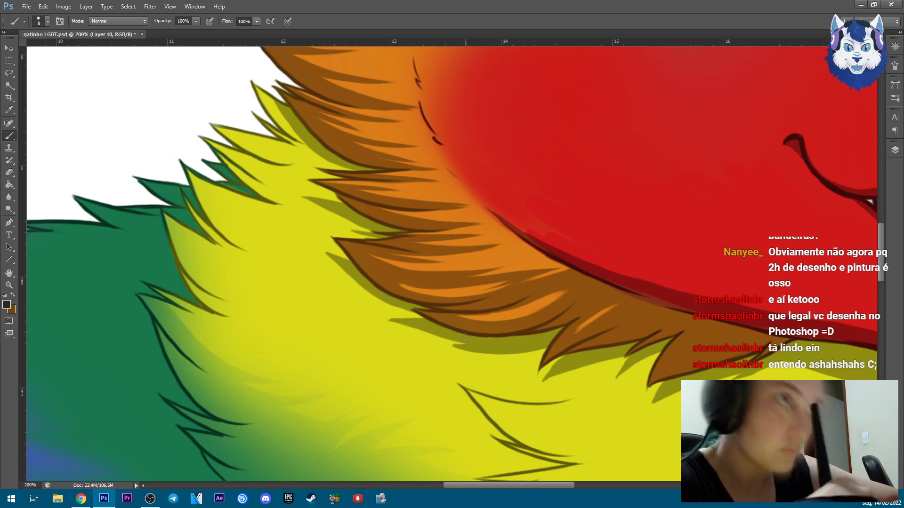
pyautogui.moveTo(318, 187); pyautogui.dragTo(332, 215)
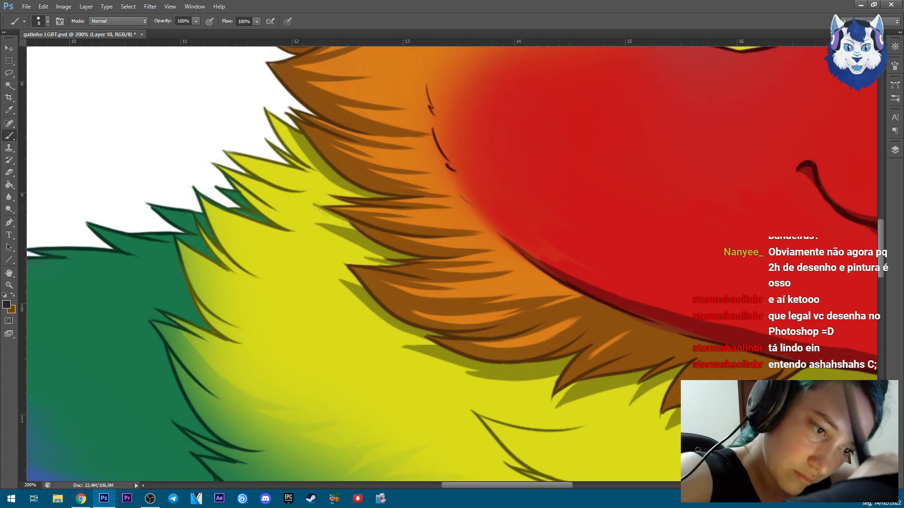
pyautogui.moveTo(802, 324); pyautogui.dragTo(211, 255)
pyautogui.moveTo(480, 301); pyautogui.dragTo(612, 274)
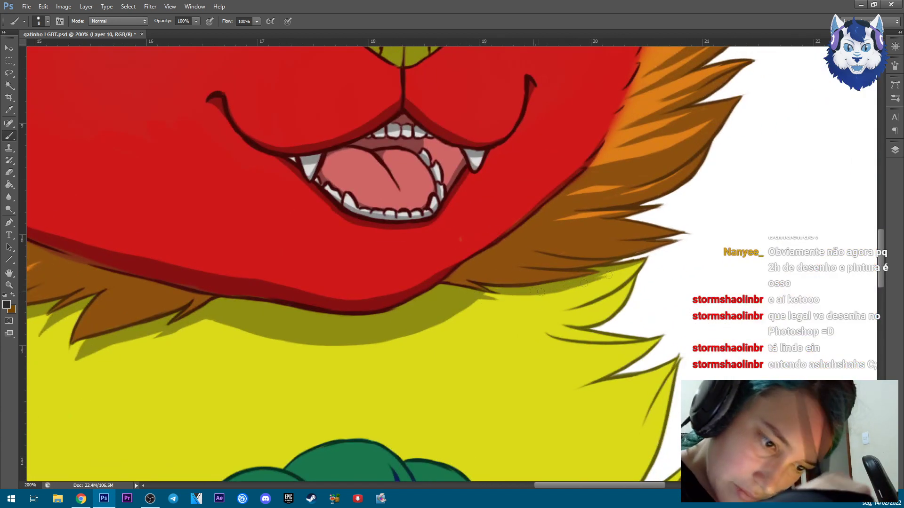
# Save the document and shade the uppermost yellow neck tufts along the back edge on the first ear's side.
pyautogui.moveTo(440, 281); pyautogui.dragTo(284, 261)
pyautogui.hotkey('ctrl', 's')
pyautogui.press('e')
pyautogui.press('b')
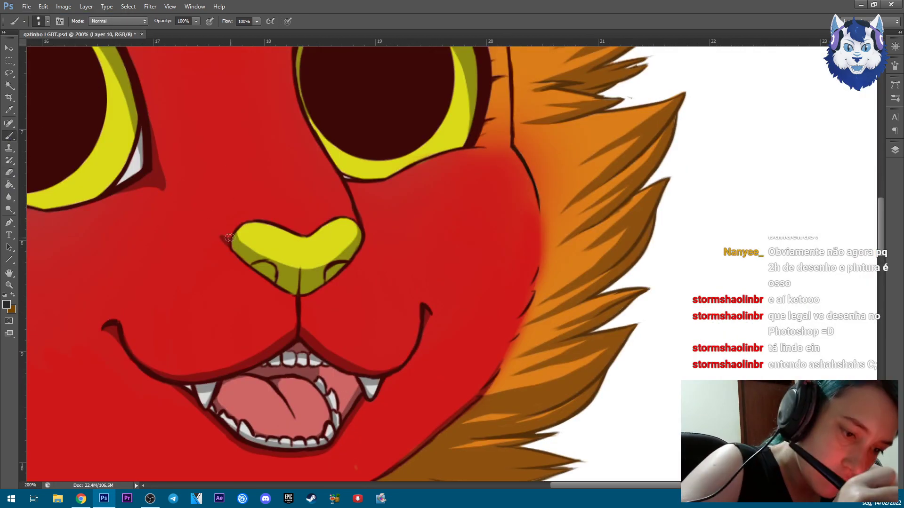
pyautogui.hotkey('ctrl', '-')
pyautogui.hotkey('ctrl', '-')
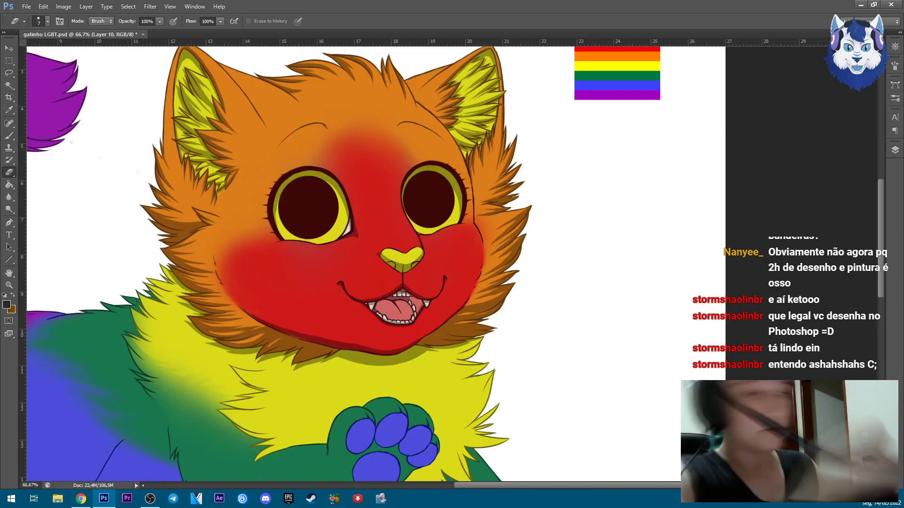
pyautogui.moveTo(245, 369); pyautogui.dragTo(548, 212)
pyautogui.hotkey('ctrl', '+')
pyautogui.hotkey('ctrl', '+')
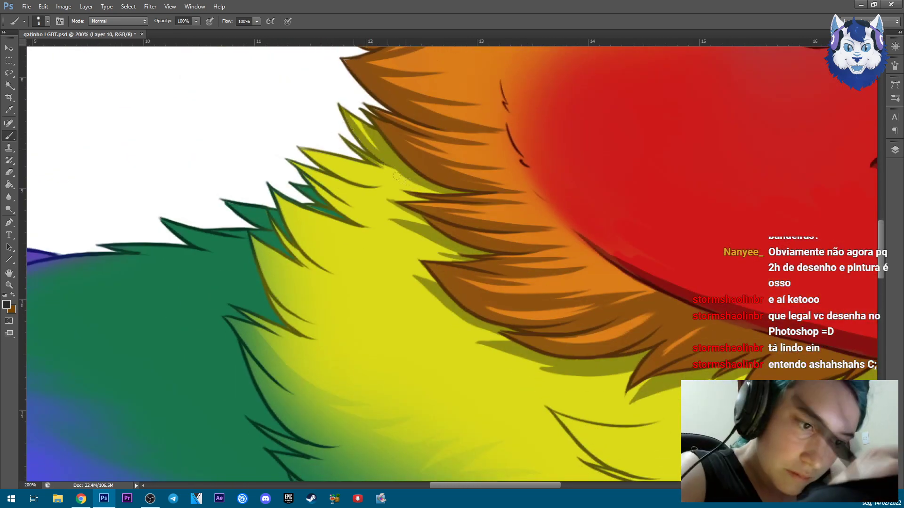
pyautogui.moveTo(292, 163); pyautogui.dragTo(362, 212)
pyautogui.moveTo(306, 179); pyautogui.dragTo(397, 235)
pyautogui.moveTo(278, 195)
pyautogui.mouseDown()
pyautogui.moveTo(365, 285)
pyautogui.moveTo(387, 283)
pyautogui.mouseUp()
pyautogui.moveTo(275, 225); pyautogui.dragTo(341, 288)
pyautogui.moveTo(244, 228); pyautogui.dragTo(353, 335)
pyautogui.moveTo(256, 243); pyautogui.dragTo(351, 318)
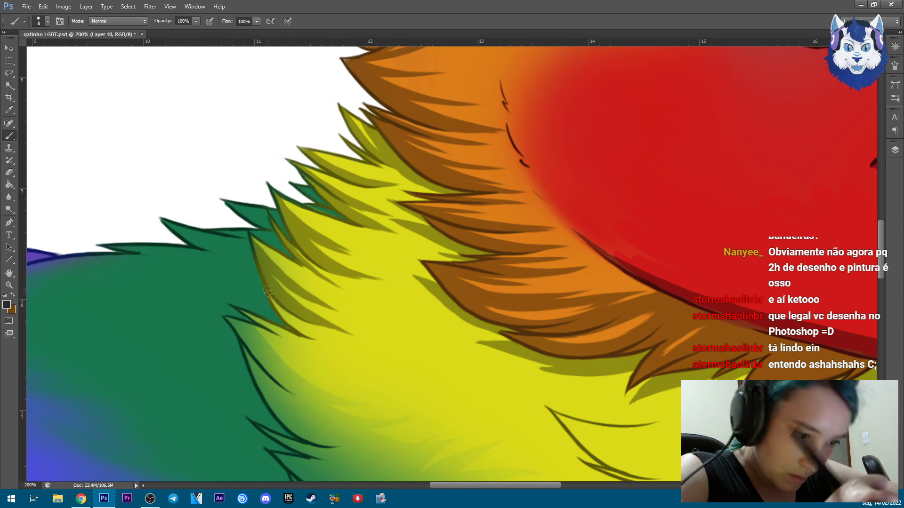
# Shade the base of the lowest yellow neck tuft and the large yellow-green tuft directly below it.
pyautogui.moveTo(264, 289); pyautogui.dragTo(367, 351)
pyautogui.moveTo(225, 316); pyautogui.dragTo(329, 395)
pyautogui.moveTo(259, 342); pyautogui.dragTo(376, 407)
pyautogui.moveTo(243, 311); pyautogui.dragTo(379, 374)
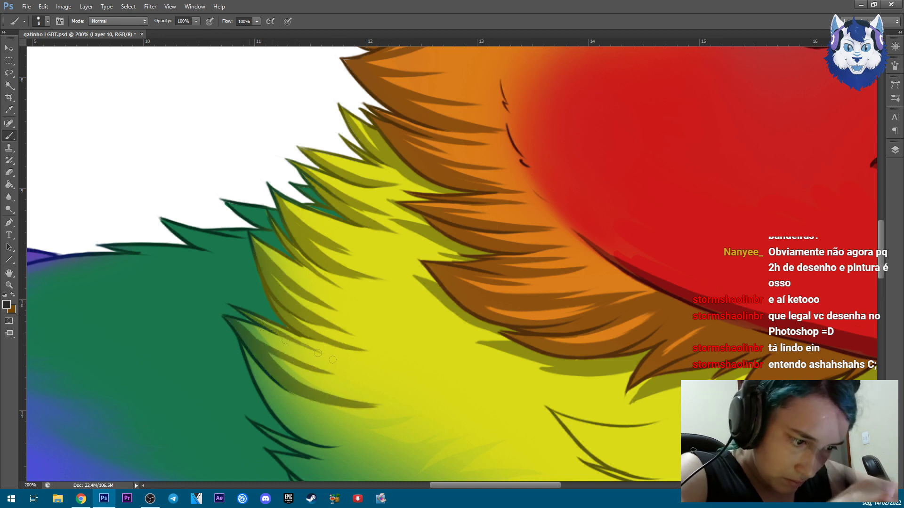
pyautogui.moveTo(252, 333); pyautogui.dragTo(317, 356)
# Extend the shadows over the yellow-green neck tufts and shade the small green tufts beneath them at the shoulder.
pyautogui.moveTo(470, 327); pyautogui.dragTo(452, 175)
pyautogui.moveTo(226, 197); pyautogui.dragTo(282, 277)
pyautogui.moveTo(233, 218)
pyautogui.mouseDown()
pyautogui.moveTo(309, 291)
pyautogui.moveTo(337, 282)
pyautogui.mouseUp()
pyautogui.moveTo(276, 287); pyautogui.dragTo(367, 282)
pyautogui.moveTo(273, 256); pyautogui.dragTo(341, 268)
pyautogui.moveTo(242, 277); pyautogui.dragTo(330, 308)
pyautogui.moveTo(248, 303); pyautogui.dragTo(351, 341)
pyautogui.moveTo(269, 325); pyautogui.dragTo(332, 363)
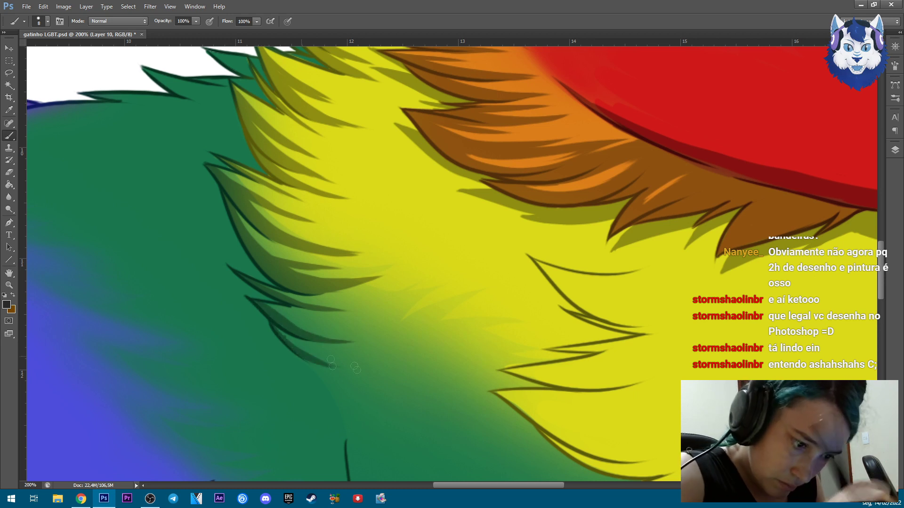
# Shade the undersides of the upper inner chest tufts on the yellow fur below the orange cheek.
pyautogui.scroll(1, 338, 247)
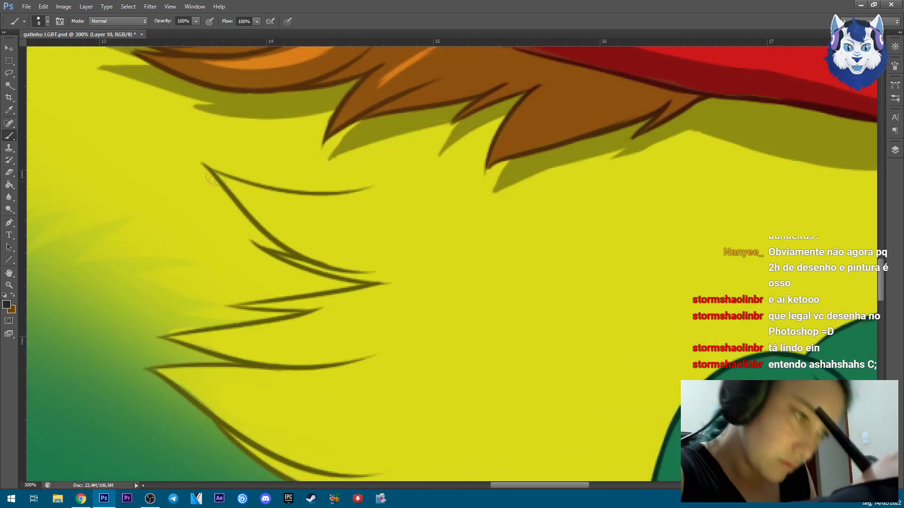
pyautogui.moveTo(209, 171); pyautogui.dragTo(367, 188)
pyautogui.moveTo(282, 245); pyautogui.dragTo(433, 256)
pyautogui.moveTo(249, 208); pyautogui.dragTo(442, 256)
pyautogui.moveTo(264, 221); pyautogui.dragTo(386, 237)
pyautogui.moveTo(308, 236); pyautogui.dragTo(393, 238)
pyautogui.moveTo(271, 251); pyautogui.dragTo(438, 277)
pyautogui.moveTo(237, 306); pyautogui.dragTo(381, 299)
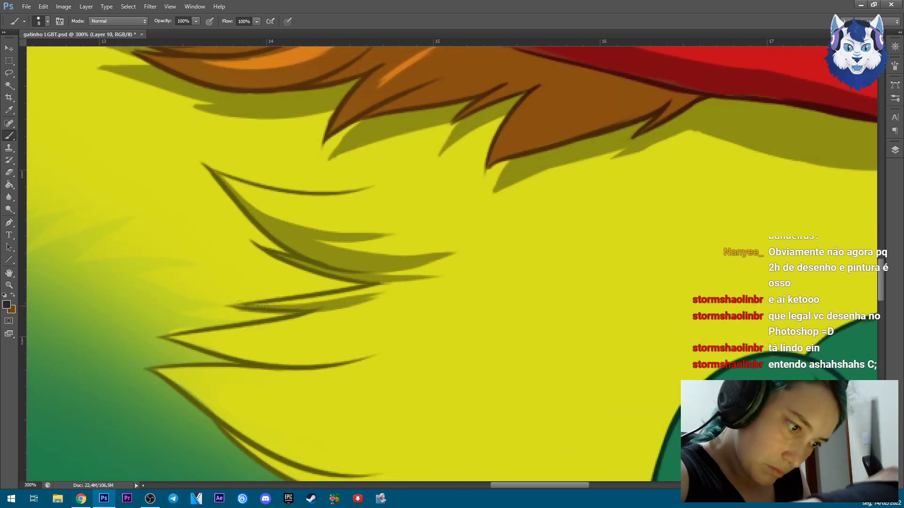
pyautogui.moveTo(169, 339); pyautogui.dragTo(400, 359)
pyautogui.moveTo(226, 351); pyautogui.dragTo(431, 327)
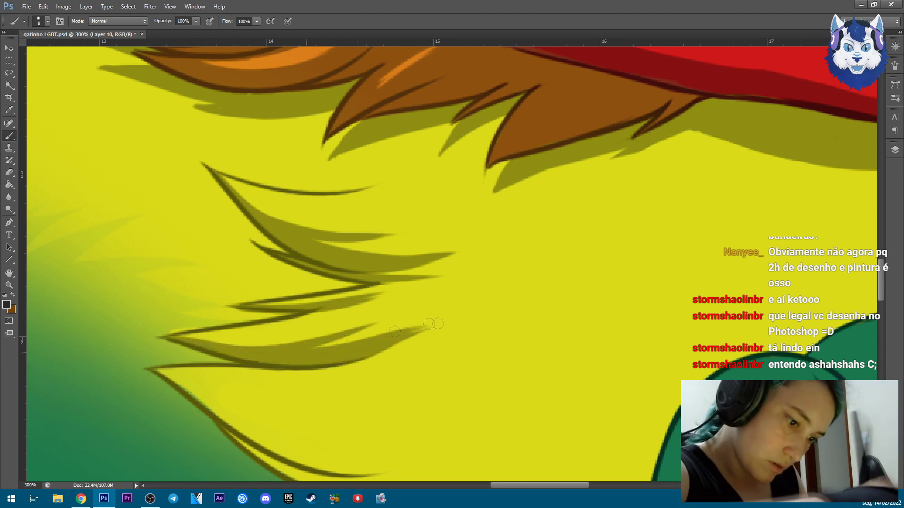
# Shade the lowest inner yellow chest tufts where they overlap the raised green foreleg.
pyautogui.scroll(-4, 546, 304)
pyautogui.scroll(2, 445, 274)
pyautogui.moveTo(291, 247); pyautogui.dragTo(475, 315)
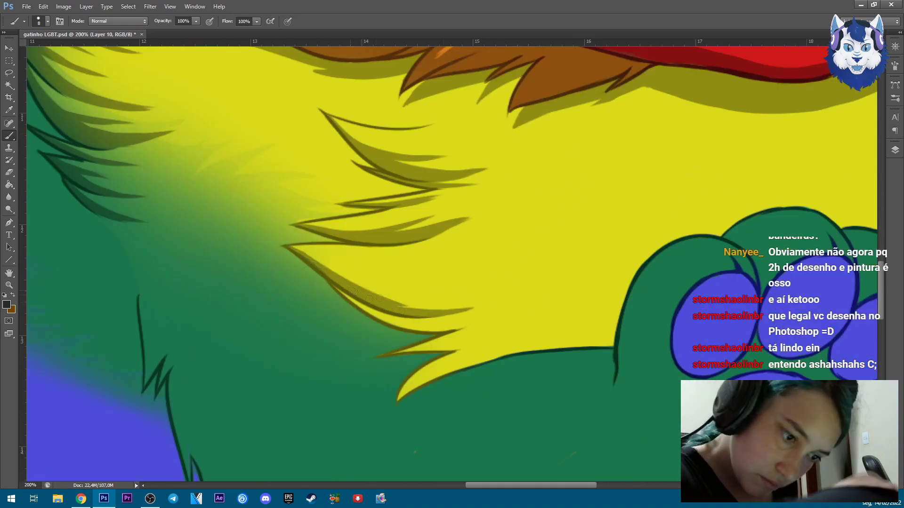
pyautogui.moveTo(336, 273); pyautogui.dragTo(495, 296)
pyautogui.moveTo(294, 247); pyautogui.dragTo(471, 281)
pyautogui.moveTo(336, 287); pyautogui.dragTo(485, 325)
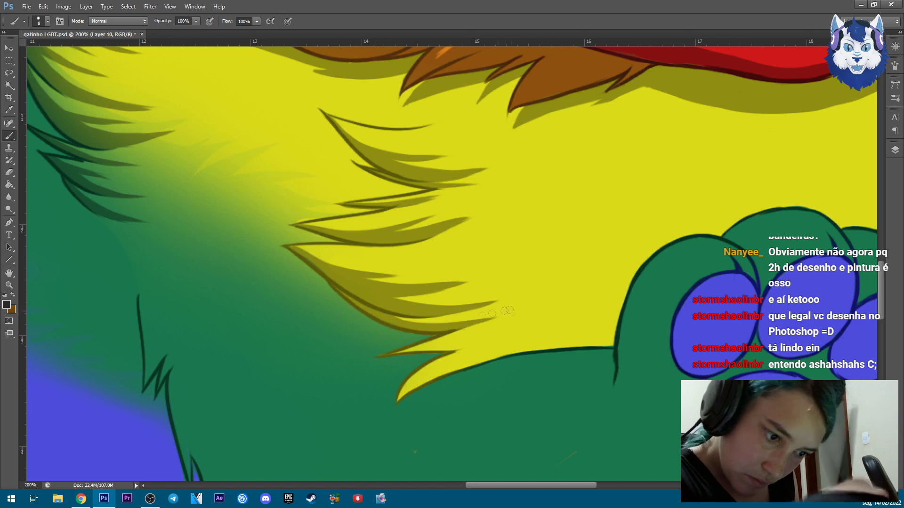
pyautogui.moveTo(393, 352); pyautogui.dragTo(476, 335)
pyautogui.moveTo(397, 400); pyautogui.dragTo(440, 368)
pyautogui.moveTo(527, 352); pyautogui.dragTo(459, 363)
# Shade the upper yellow neck tufts just beneath the orange cheek fur on the opposite ear's side.
pyautogui.moveTo(551, 334); pyautogui.dragTo(330, 447)
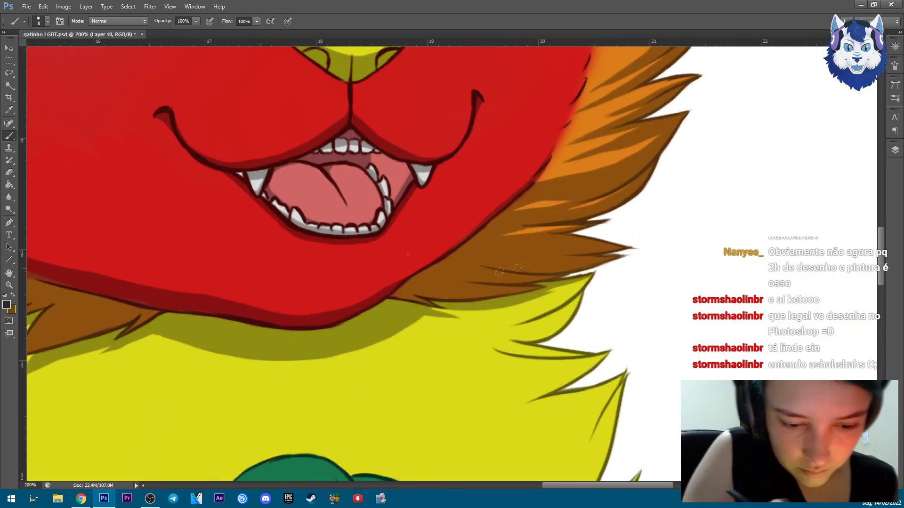
pyautogui.moveTo(570, 308); pyautogui.dragTo(482, 341)
pyautogui.click(9, 172)
pyautogui.click(9, 135)
pyautogui.moveTo(544, 345); pyautogui.dragTo(476, 353)
pyautogui.moveTo(584, 348); pyautogui.dragTo(471, 340)
pyautogui.moveTo(617, 372); pyautogui.dragTo(456, 418)
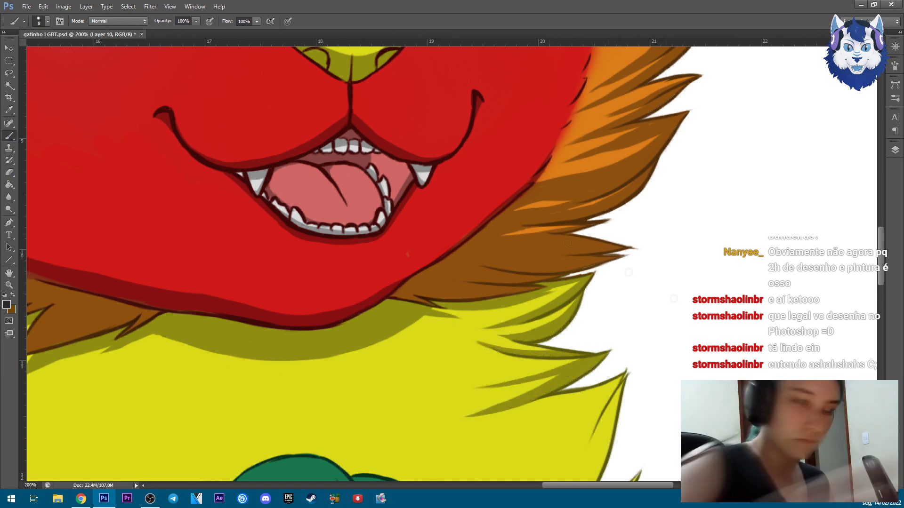
# Paint long shadows on the large outer chest tufts to the side of the raised paw.
pyautogui.scroll(-5, 296, 168)
pyautogui.moveTo(644, 221); pyautogui.dragTo(523, 384)
pyautogui.moveTo(640, 257); pyautogui.dragTo(546, 358)
pyautogui.moveTo(659, 181); pyautogui.dragTo(560, 320)
pyautogui.moveTo(636, 197); pyautogui.dragTo(556, 268)
pyautogui.moveTo(664, 290); pyautogui.dragTo(567, 369)
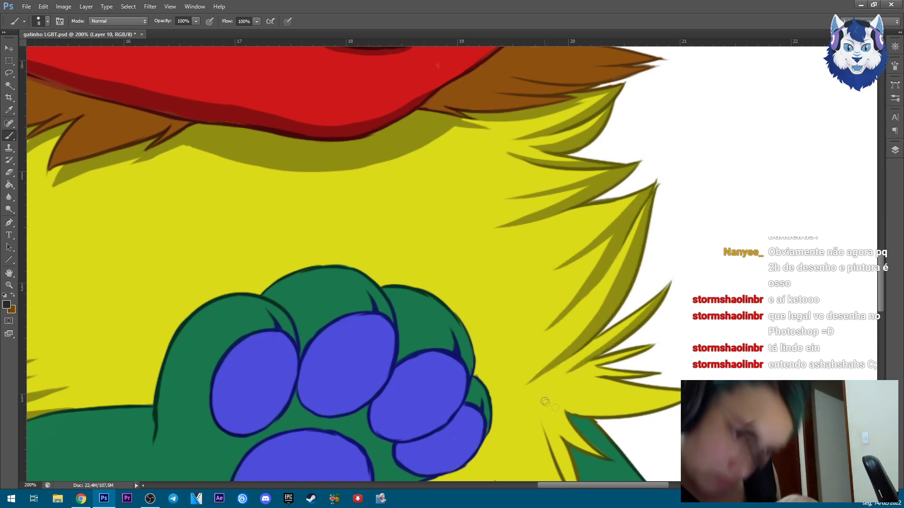
# Shade the small spiky outer chest tufts beside the far foreleg and erase the overlong shadow tip there.
pyautogui.moveTo(655, 403); pyautogui.dragTo(552, 407)
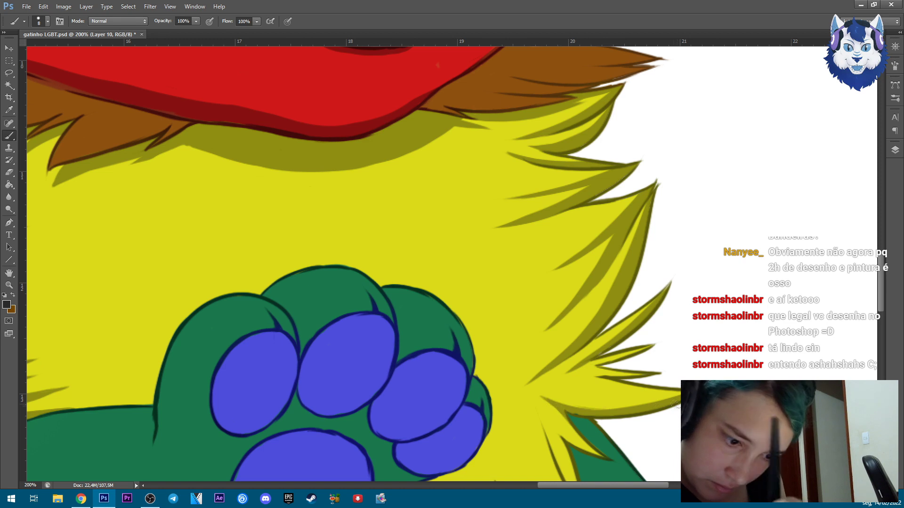
pyautogui.moveTo(655, 400); pyautogui.dragTo(573, 397)
pyautogui.moveTo(644, 375); pyautogui.dragTo(616, 376)
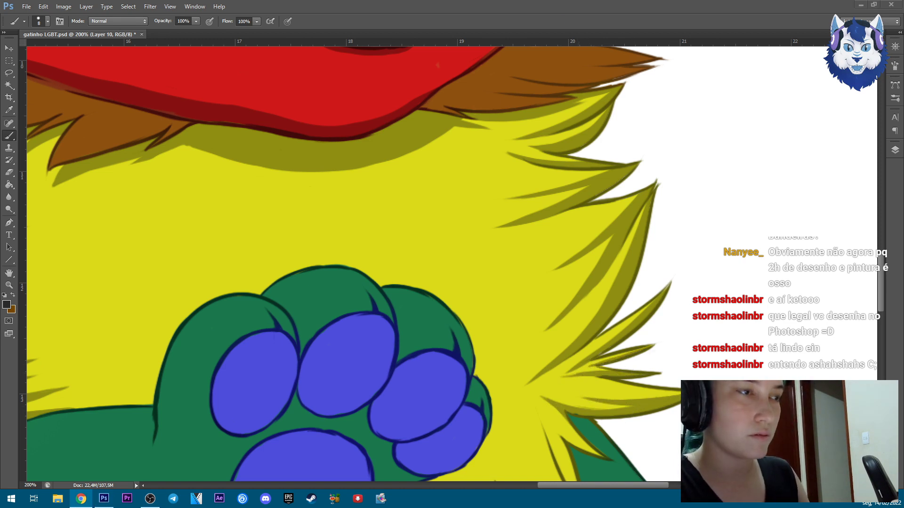
pyautogui.press('e')
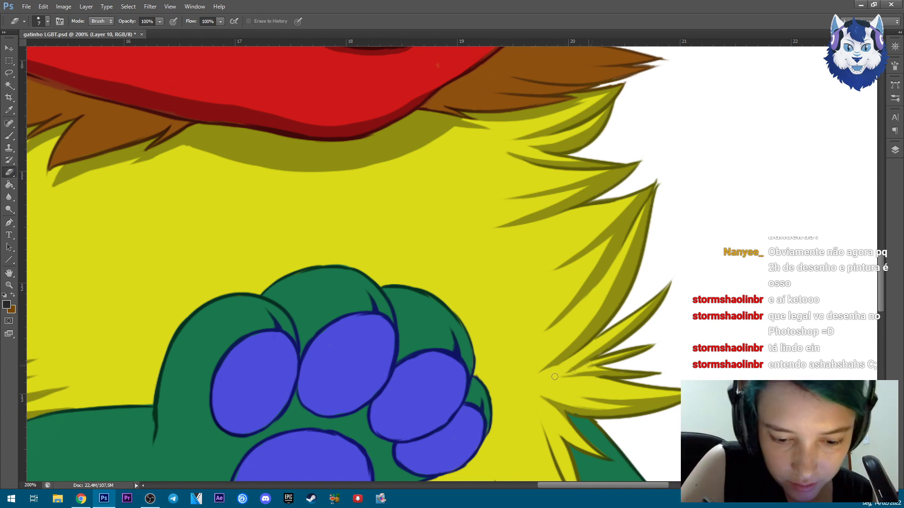
pyautogui.click(745, 329)
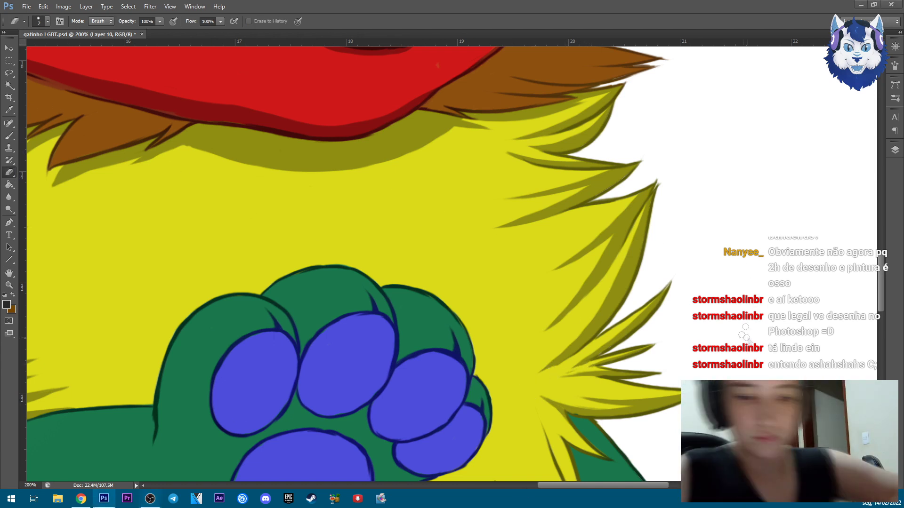
pyautogui.press('b')
# Shade the yellow tufts hanging beside the raised paw and along the chest edge against the far green foreleg.
pyautogui.moveTo(540, 421)
pyautogui.mouseDown()
pyautogui.moveTo(500, 264)
pyautogui.moveTo(526, 295)
pyautogui.mouseUp()
pyautogui.moveTo(446, 298)
pyautogui.mouseDown()
pyautogui.moveTo(508, 357)
pyautogui.moveTo(562, 376)
pyautogui.moveTo(513, 353)
pyautogui.mouseUp()
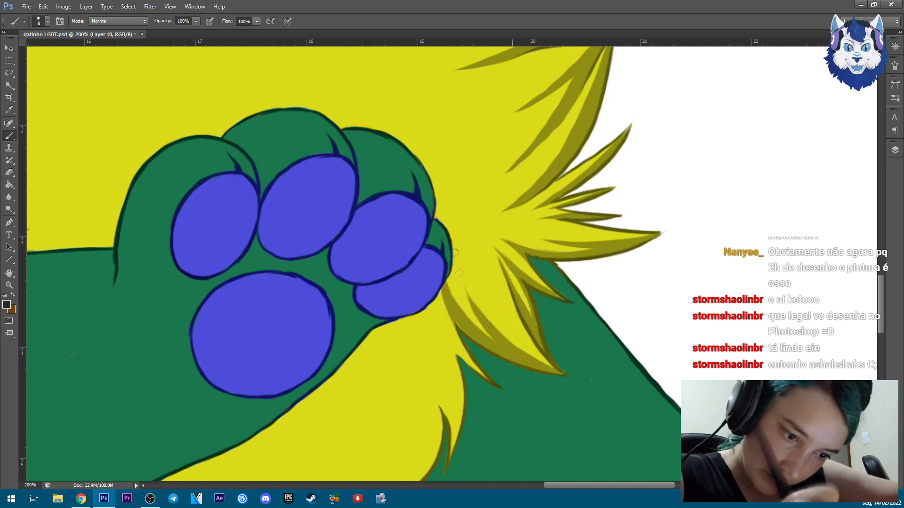
pyautogui.moveTo(447, 380); pyautogui.dragTo(468, 244)
pyautogui.moveTo(468, 247); pyautogui.dragTo(476, 324)
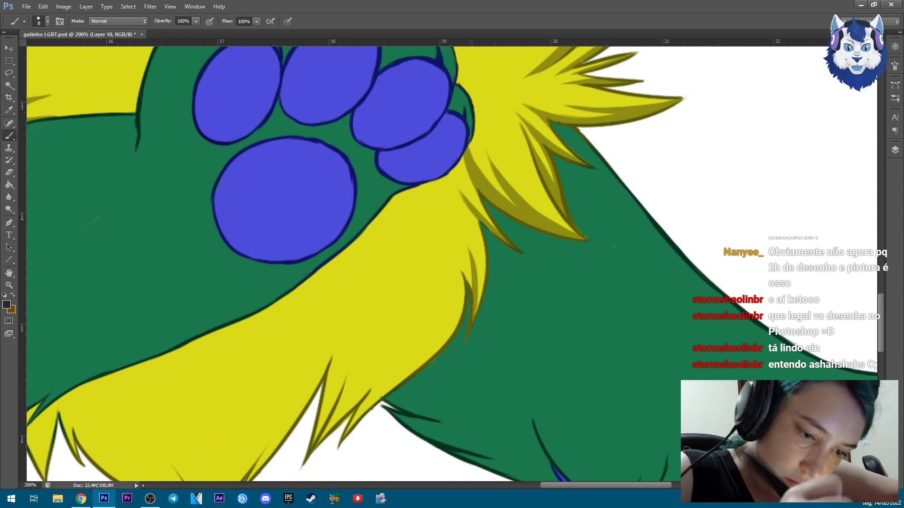
pyautogui.moveTo(445, 197); pyautogui.dragTo(478, 313)
pyautogui.moveTo(443, 200); pyautogui.dragTo(467, 280)
# Paint pointed shadows on the yellow chest tufts below the raised paw and along their outer edge.
pyautogui.moveTo(372, 261); pyautogui.dragTo(320, 431)
pyautogui.moveTo(394, 273); pyautogui.dragTo(325, 445)
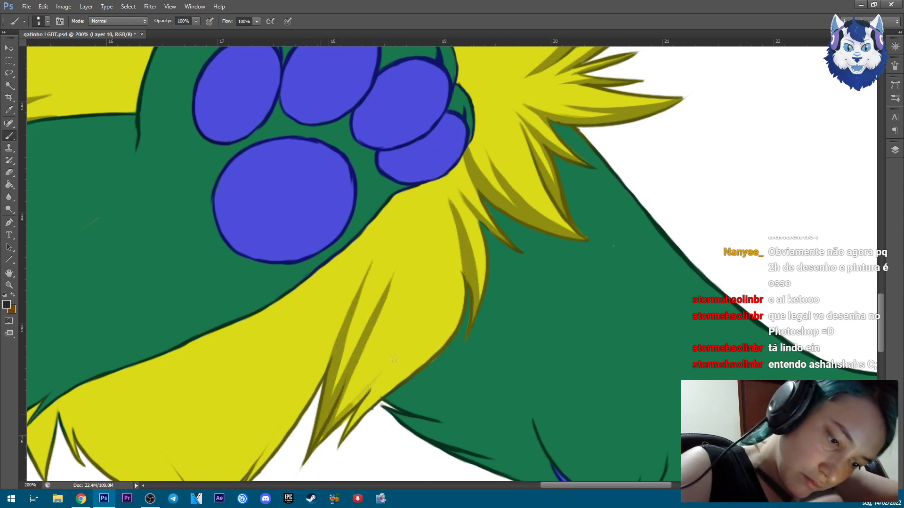
pyautogui.moveTo(414, 295); pyautogui.dragTo(348, 423)
pyautogui.moveTo(383, 355); pyautogui.dragTo(352, 436)
pyautogui.moveTo(464, 259)
pyautogui.mouseDown()
pyautogui.moveTo(377, 399)
pyautogui.moveTo(459, 311)
pyautogui.mouseUp()
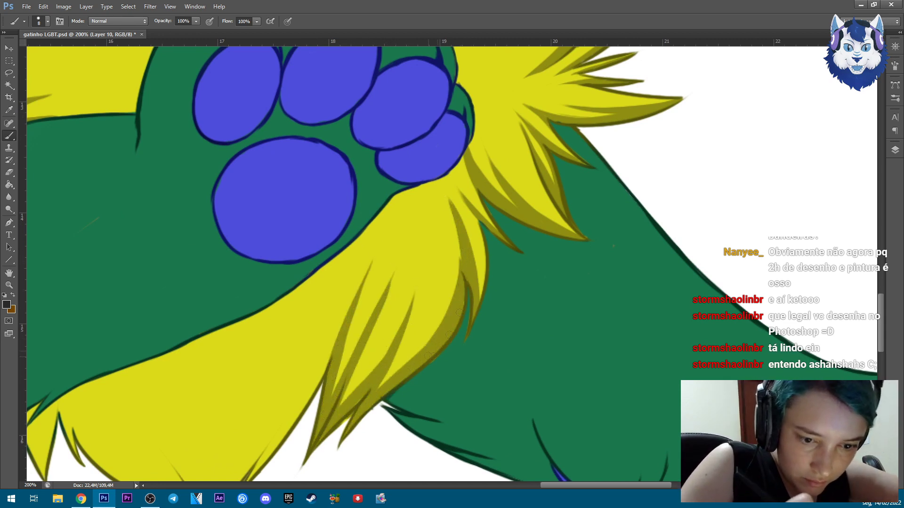
pyautogui.moveTo(452, 218); pyautogui.dragTo(431, 338)
pyautogui.moveTo(454, 259)
pyautogui.mouseDown()
pyautogui.moveTo(381, 385)
pyautogui.moveTo(417, 269)
pyautogui.mouseUp()
# Shade the lowest point of the yellow chest fur with pointed streaks converging on its tip.
pyautogui.moveTo(442, 183); pyautogui.dragTo(349, 353)
pyautogui.moveTo(367, 294); pyautogui.dragTo(315, 405)
pyautogui.moveTo(372, 230); pyautogui.dragTo(313, 365)
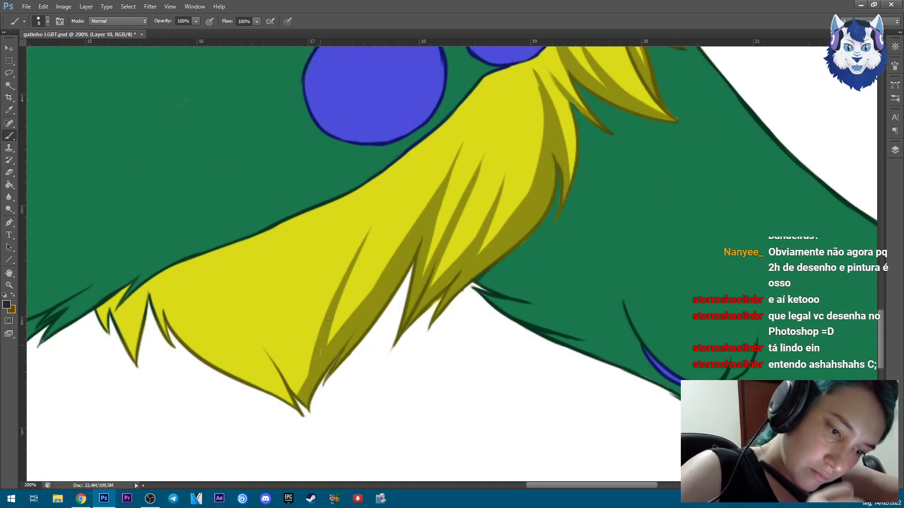
pyautogui.moveTo(358, 252); pyautogui.dragTo(296, 393)
pyautogui.moveTo(226, 268); pyautogui.dragTo(297, 395)
pyautogui.moveTo(245, 295); pyautogui.dragTo(299, 376)
pyautogui.moveTo(276, 292); pyautogui.dragTo(292, 364)
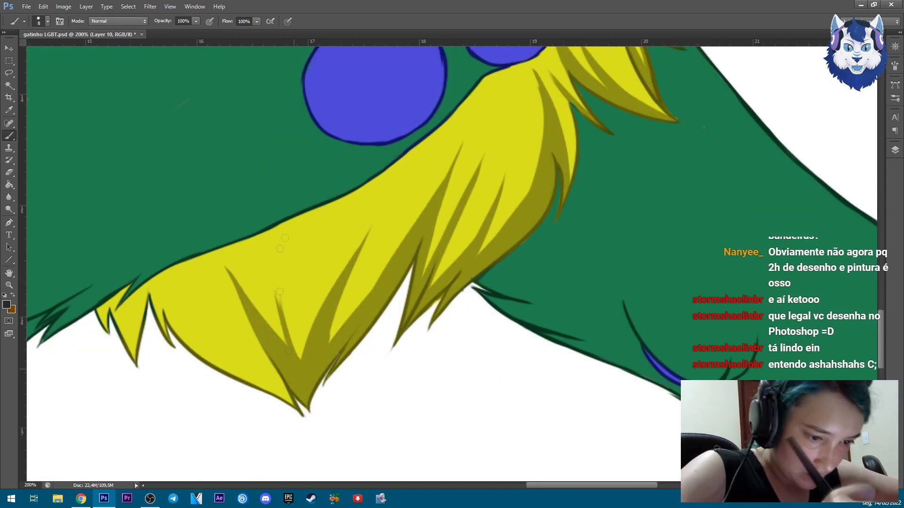
# Shade the rear half of the lowest chest tuft and the small tufts under the raised foreleg, then save.
pyautogui.moveTo(167, 281); pyautogui.dragTo(283, 398)
pyautogui.moveTo(240, 299); pyautogui.dragTo(282, 383)
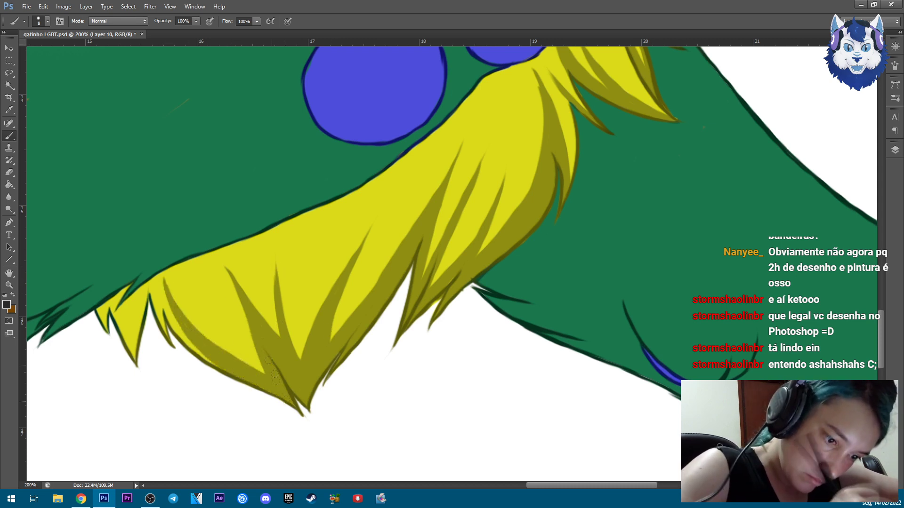
pyautogui.moveTo(196, 302); pyautogui.dragTo(244, 363)
pyautogui.moveTo(162, 272)
pyautogui.mouseDown()
pyautogui.moveTo(176, 335)
pyautogui.moveTo(217, 367)
pyautogui.mouseUp()
pyautogui.moveTo(160, 288); pyautogui.dragTo(163, 312)
pyautogui.moveTo(165, 268); pyautogui.dragTo(186, 318)
pyautogui.moveTo(148, 275)
pyautogui.mouseDown()
pyautogui.moveTo(167, 339)
pyautogui.moveTo(115, 320)
pyautogui.mouseUp()
pyautogui.moveTo(145, 295); pyautogui.dragTo(137, 356)
pyautogui.moveTo(130, 287); pyautogui.dragTo(98, 325)
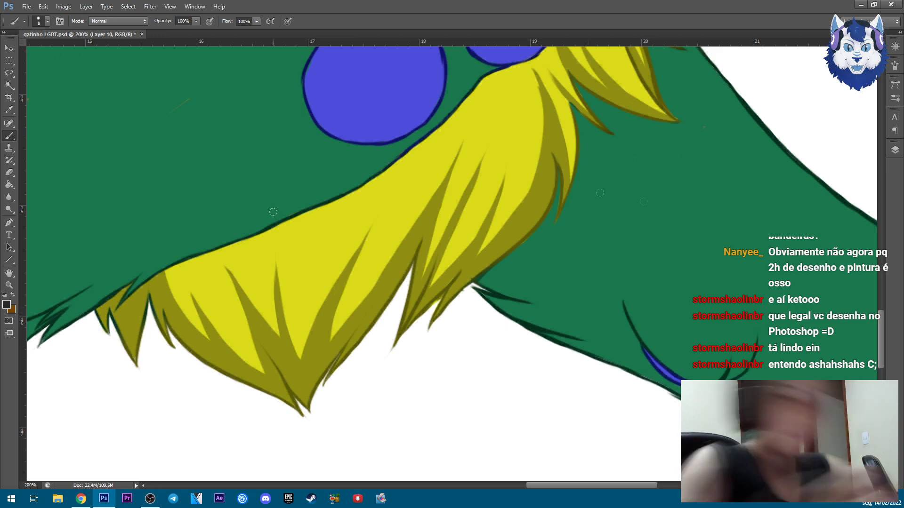
pyautogui.hotkey('ctrl', '-')
pyautogui.hotkey('ctrl', '-')
pyautogui.hotkey('ctrl', '-')
pyautogui.hotkey('ctrl', 's')
# Deepen the shadows across the lowest chest tuft with broader, longer streaks reaching up toward the foreleg.
pyautogui.scroll(3, 577, 468)
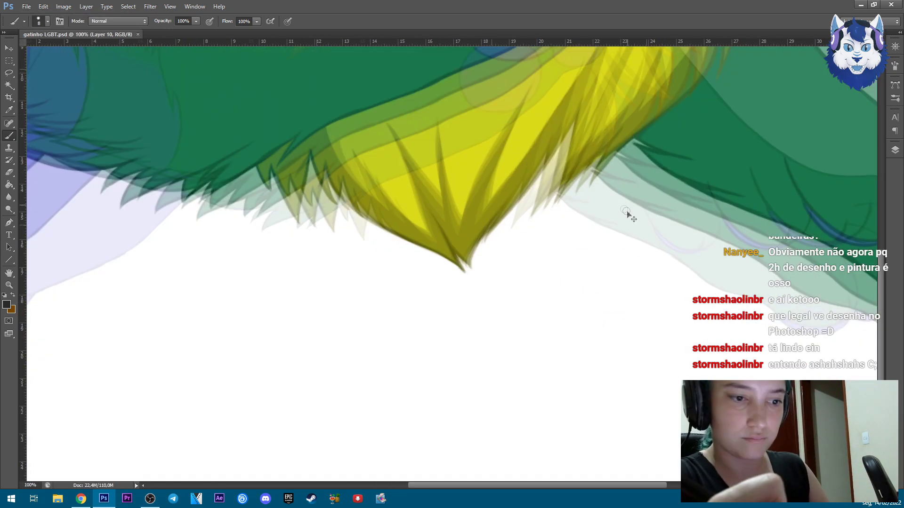
pyautogui.moveTo(358, 240)
pyautogui.mouseDown()
pyautogui.moveTo(374, 306)
pyautogui.moveTo(423, 344)
pyautogui.mouseUp()
pyautogui.moveTo(365, 266); pyautogui.dragTo(405, 329)
pyautogui.moveTo(357, 234); pyautogui.dragTo(426, 330)
pyautogui.moveTo(391, 233); pyautogui.dragTo(415, 308)
pyautogui.moveTo(406, 262); pyautogui.dragTo(423, 319)
pyautogui.moveTo(389, 223); pyautogui.dragTo(419, 271)
pyautogui.moveTo(399, 233); pyautogui.dragTo(442, 307)
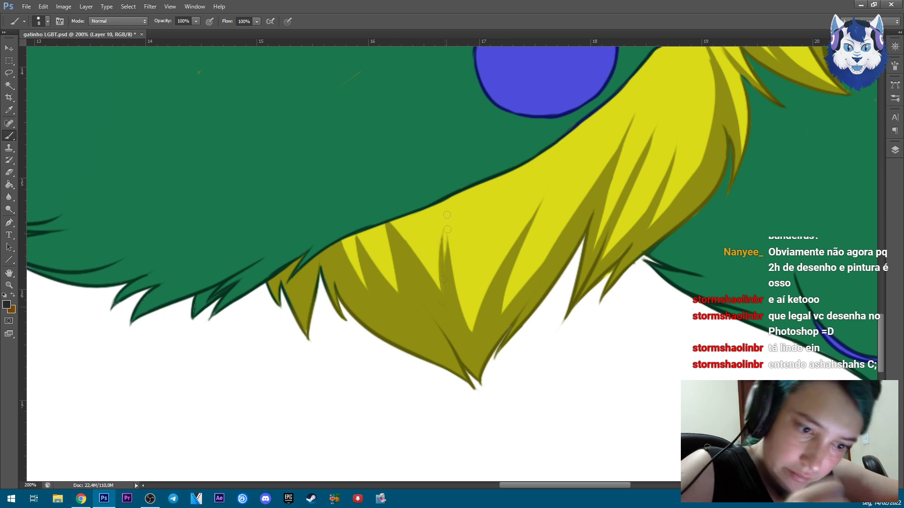
pyautogui.moveTo(445, 215); pyautogui.dragTo(471, 329)
pyautogui.moveTo(536, 205); pyautogui.dragTo(468, 325)
pyautogui.moveTo(593, 184); pyautogui.dragTo(504, 313)
pyautogui.moveTo(546, 247); pyautogui.dragTo(596, 155)
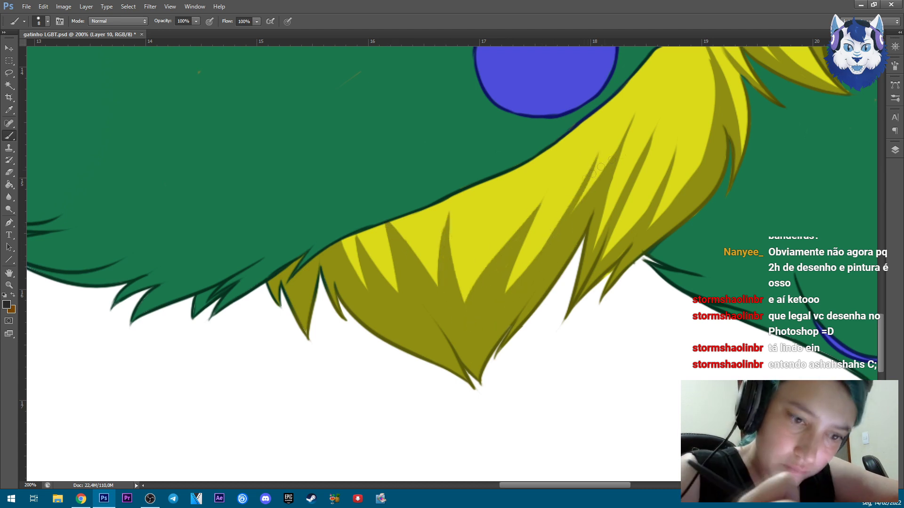
# Add further shadow streaks to the yellow chest fur beneath the raised paw.
pyautogui.scroll(-2, 581, 179)
pyautogui.scroll(2, 581, 179)
pyautogui.scroll(-4, 631, 102)
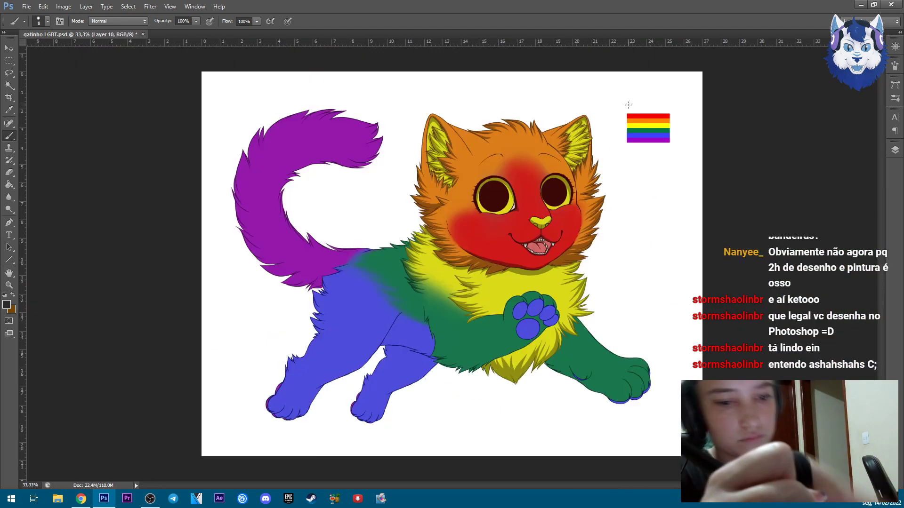
pyautogui.scroll(4, 558, 362)
pyautogui.moveTo(537, 191); pyautogui.dragTo(483, 296)
pyautogui.moveTo(512, 219)
pyautogui.mouseDown()
pyautogui.moveTo(489, 281)
pyautogui.moveTo(450, 324)
pyautogui.mouseUp()
pyautogui.moveTo(489, 265); pyautogui.dragTo(432, 342)
pyautogui.scroll(-4, 464, 303)
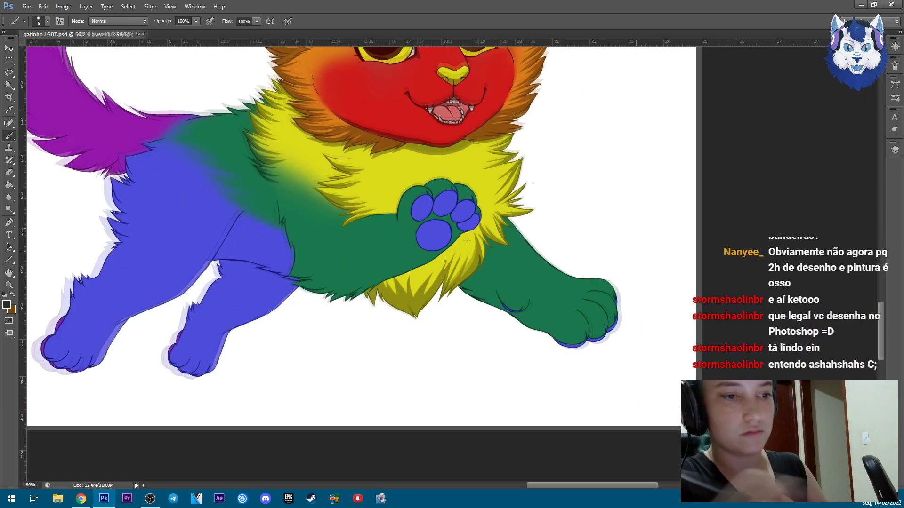
# Paint cast shadows beneath the inner yellow chest tufts onto the yellow and green fur under them.
pyautogui.scroll(3, 572, 139)
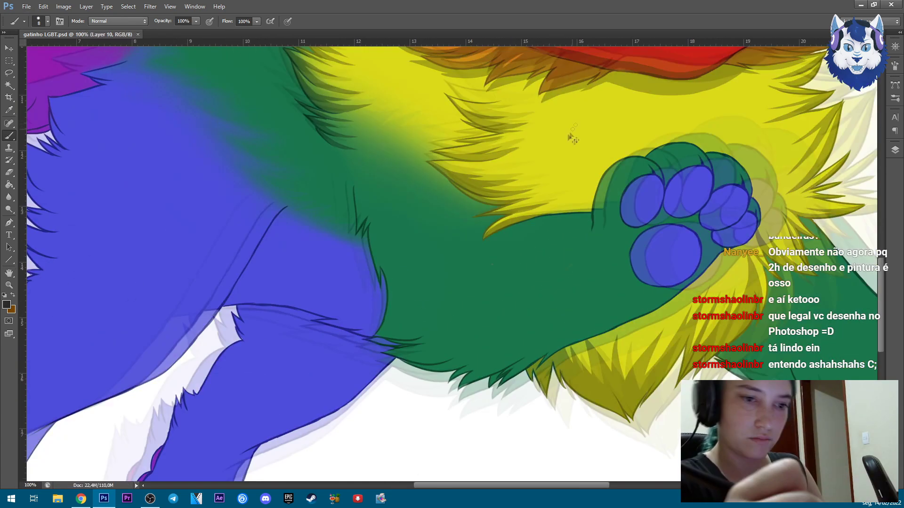
pyautogui.scroll(1, 572, 139)
pyautogui.moveTo(359, 261)
pyautogui.mouseDown()
pyautogui.moveTo(419, 292)
pyautogui.moveTo(510, 315)
pyautogui.mouseUp()
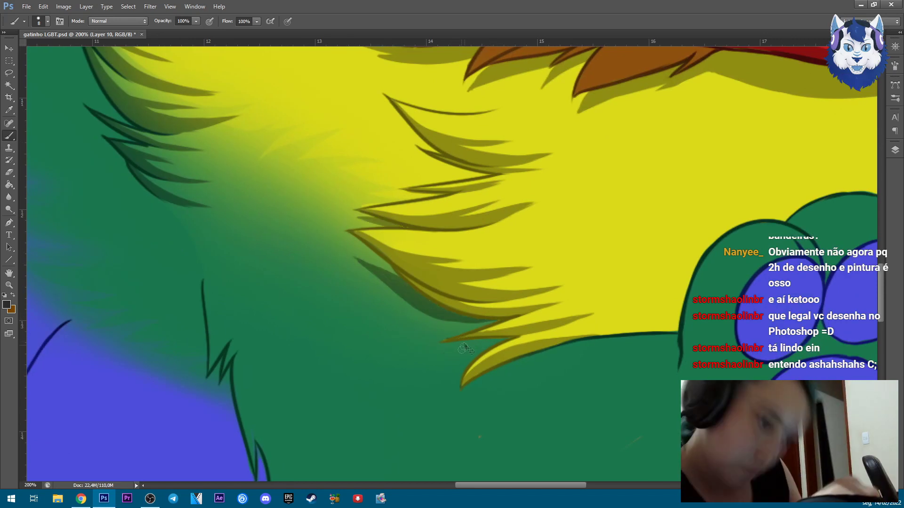
pyautogui.scroll(3, 401, 310)
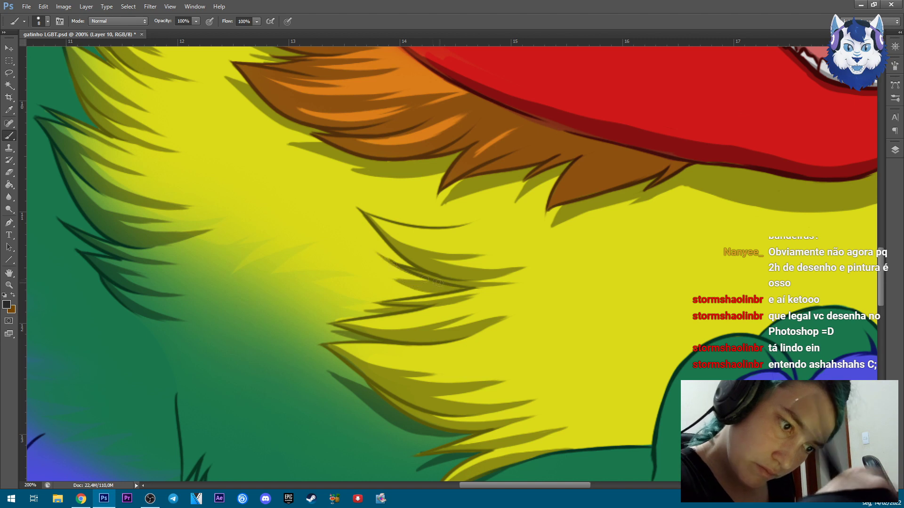
pyautogui.moveTo(612, 377); pyautogui.dragTo(318, 44)
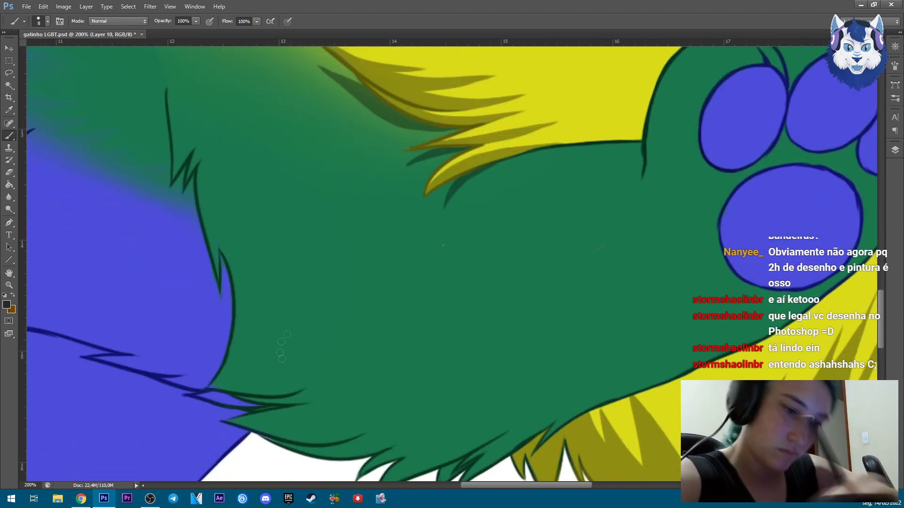
# Sketch a curved shadow edge on the raised foreleg's underside and shade all five blue paw pads, leaving a light rim.
pyautogui.moveTo(509, 268); pyautogui.dragTo(610, 379)
pyautogui.moveTo(674, 296)
pyautogui.mouseDown()
pyautogui.moveTo(587, 305)
pyautogui.moveTo(614, 276)
pyautogui.moveTo(560, 320)
pyautogui.moveTo(640, 360)
pyautogui.moveTo(673, 302)
pyautogui.moveTo(616, 325)
pyautogui.moveTo(657, 309)
pyautogui.moveTo(642, 308)
pyautogui.moveTo(655, 306)
pyautogui.moveTo(639, 330)
pyautogui.moveTo(653, 279)
pyautogui.moveTo(601, 352)
pyautogui.moveTo(629, 286)
pyautogui.moveTo(607, 302)
pyautogui.mouseUp()
pyautogui.press(']')
pyautogui.press(']')
pyautogui.press(']')
pyautogui.press('[')
pyautogui.moveTo(600, 176)
pyautogui.mouseDown()
pyautogui.moveTo(535, 217)
pyautogui.moveTo(560, 247)
pyautogui.moveTo(560, 181)
pyautogui.mouseUp()
pyautogui.moveTo(541, 221)
pyautogui.mouseDown()
pyautogui.moveTo(564, 228)
pyautogui.moveTo(589, 226)
pyautogui.mouseUp()
pyautogui.moveTo(570, 179)
pyautogui.mouseDown()
pyautogui.moveTo(691, 162)
pyautogui.moveTo(644, 173)
pyautogui.moveTo(643, 160)
pyautogui.moveTo(640, 224)
pyautogui.moveTo(681, 199)
pyautogui.moveTo(651, 187)
pyautogui.mouseUp()
pyautogui.moveTo(762, 202)
pyautogui.mouseDown()
pyautogui.moveTo(694, 215)
pyautogui.moveTo(703, 215)
pyautogui.moveTo(691, 250)
pyautogui.moveTo(739, 241)
pyautogui.moveTo(743, 219)
pyautogui.moveTo(704, 240)
pyautogui.mouseUp()
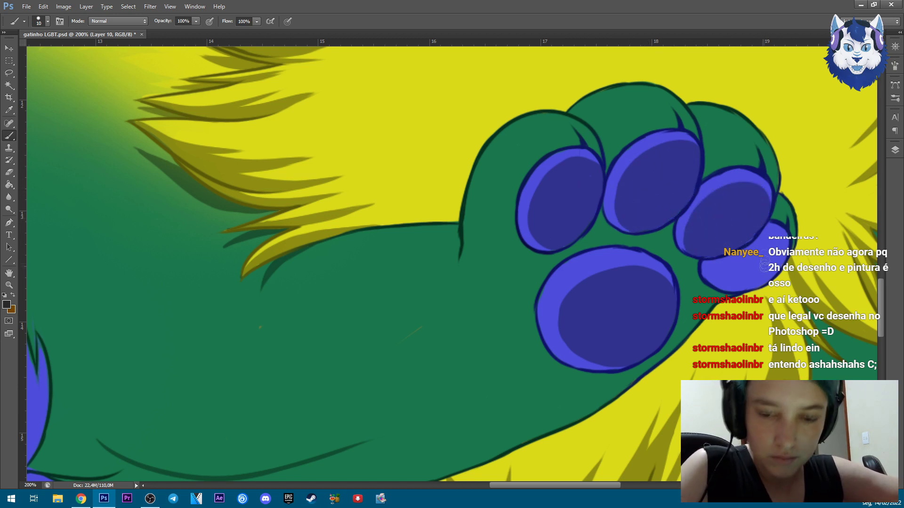
pyautogui.moveTo(718, 270)
pyautogui.mouseDown()
pyautogui.moveTo(763, 280)
pyautogui.moveTo(779, 246)
pyautogui.mouseUp()
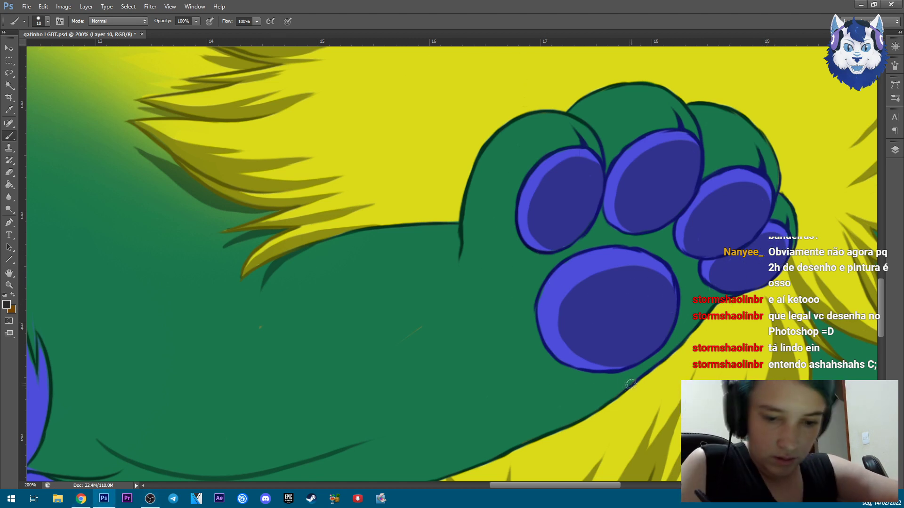
# Outline and fill a dark shadow along the underside of the raised foreleg, from the wrist to the elbow fur.
pyautogui.hotkey('ctrl', '+')
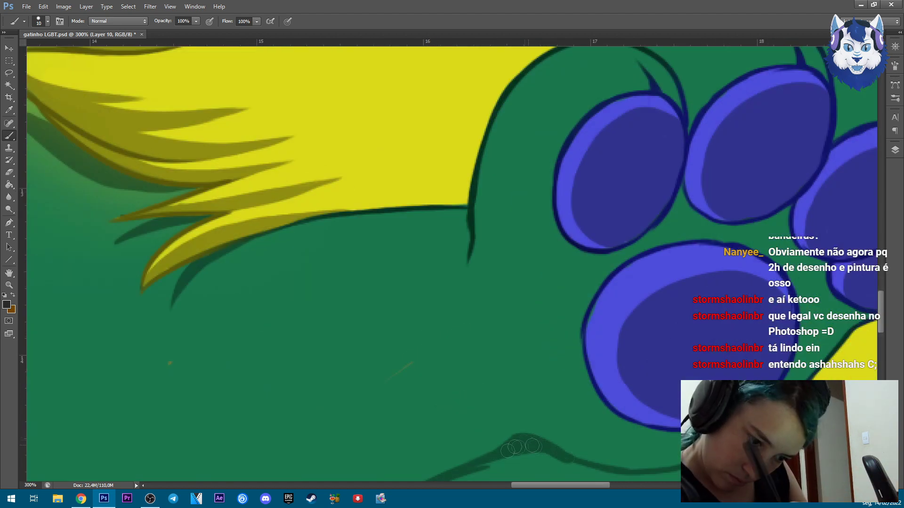
pyautogui.moveTo(513, 441)
pyautogui.mouseDown()
pyautogui.moveTo(615, 318)
pyautogui.moveTo(414, 423)
pyautogui.mouseUp()
pyautogui.moveTo(645, 362)
pyautogui.mouseDown()
pyautogui.moveTo(671, 408)
pyautogui.moveTo(663, 347)
pyautogui.moveTo(568, 362)
pyautogui.mouseUp()
pyautogui.press('e')
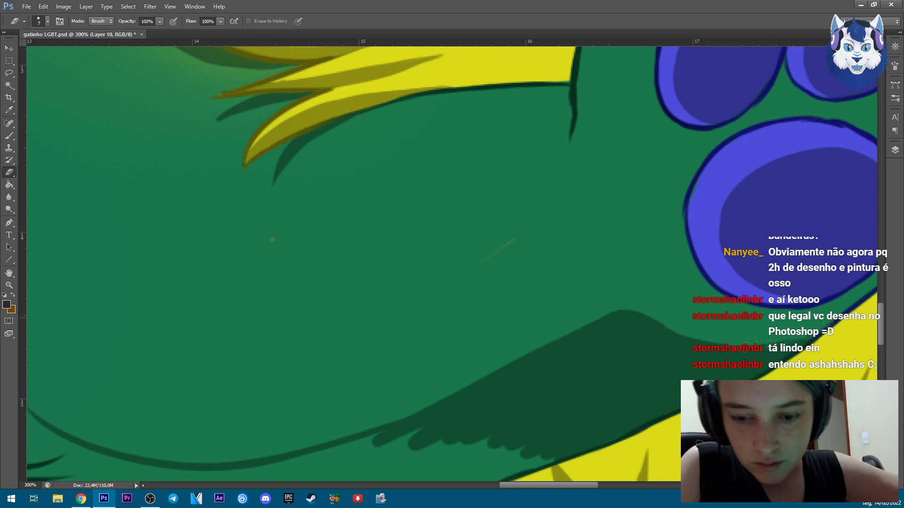
pyautogui.press('b')
pyautogui.moveTo(447, 396); pyautogui.dragTo(589, 210)
pyautogui.moveTo(216, 276)
pyautogui.mouseDown()
pyautogui.moveTo(546, 233)
pyautogui.moveTo(447, 264)
pyautogui.mouseUp()
pyautogui.moveTo(88, 319)
pyautogui.mouseDown()
pyautogui.moveTo(410, 320)
pyautogui.moveTo(438, 292)
pyautogui.mouseUp()
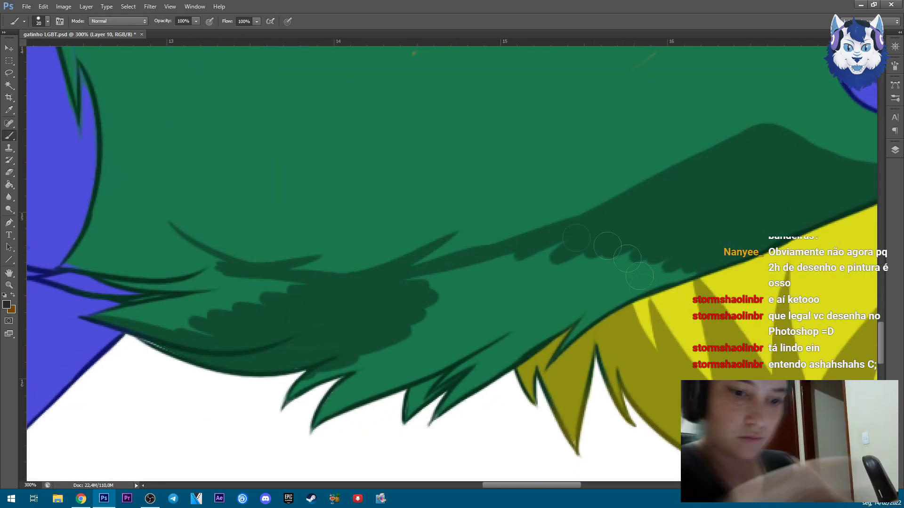
pyautogui.press(']')
pyautogui.moveTo(571, 259)
pyautogui.mouseDown()
pyautogui.moveTo(433, 344)
pyautogui.moveTo(356, 413)
pyautogui.mouseUp()
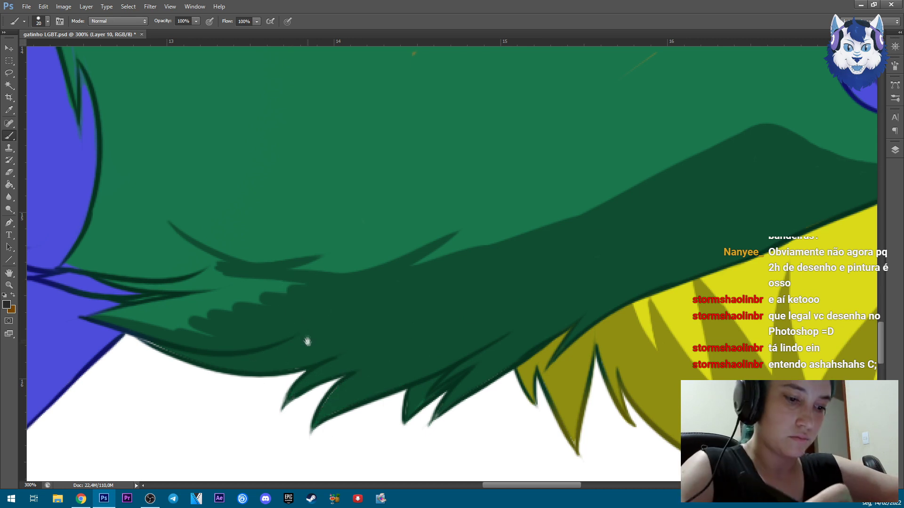
# Extend the shadow over the elbow tufts and up the rear edge of the raised foreleg, with spiky fur edges.
pyautogui.moveTo(307, 341); pyautogui.dragTo(477, 357)
pyautogui.press('[')
pyautogui.moveTo(221, 289); pyautogui.dragTo(424, 325)
pyautogui.moveTo(263, 346); pyautogui.dragTo(471, 273)
pyautogui.moveTo(324, 257); pyautogui.dragTo(433, 278)
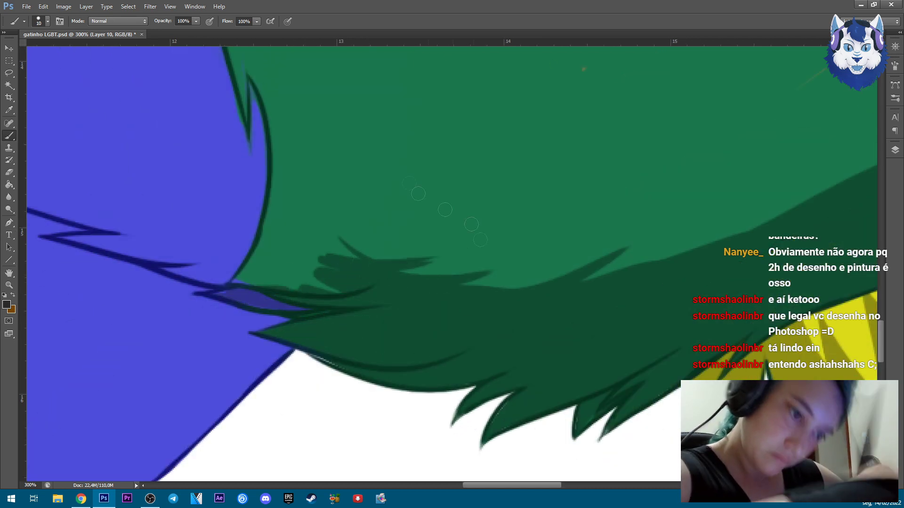
pyautogui.moveTo(480, 239); pyautogui.dragTo(476, 329)
pyautogui.moveTo(254, 223); pyautogui.dragTo(278, 384)
pyautogui.moveTo(269, 315)
pyautogui.mouseDown()
pyautogui.moveTo(358, 338)
pyautogui.moveTo(320, 269)
pyautogui.mouseUp()
pyautogui.moveTo(292, 334); pyautogui.dragTo(341, 381)
pyautogui.hotkey('ctrl', '-')
pyautogui.hotkey('ctrl', '-')
pyautogui.hotkey('ctrl', '-')
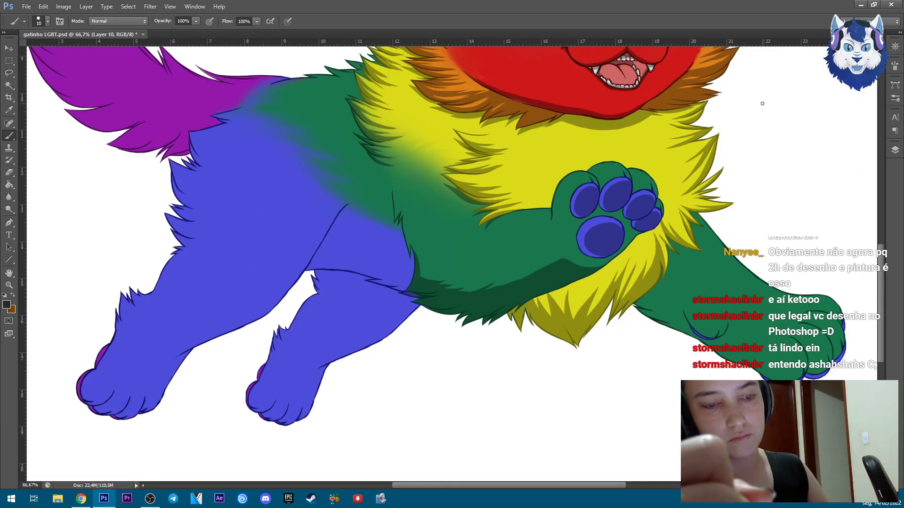
# Shade the rear outline of the raised foreleg up to the small zigzag fur tufts at the shoulder.
pyautogui.scroll(3, 405, 231)
pyautogui.press('[')
pyautogui.press('[')
pyautogui.moveTo(435, 313); pyautogui.dragTo(407, 181)
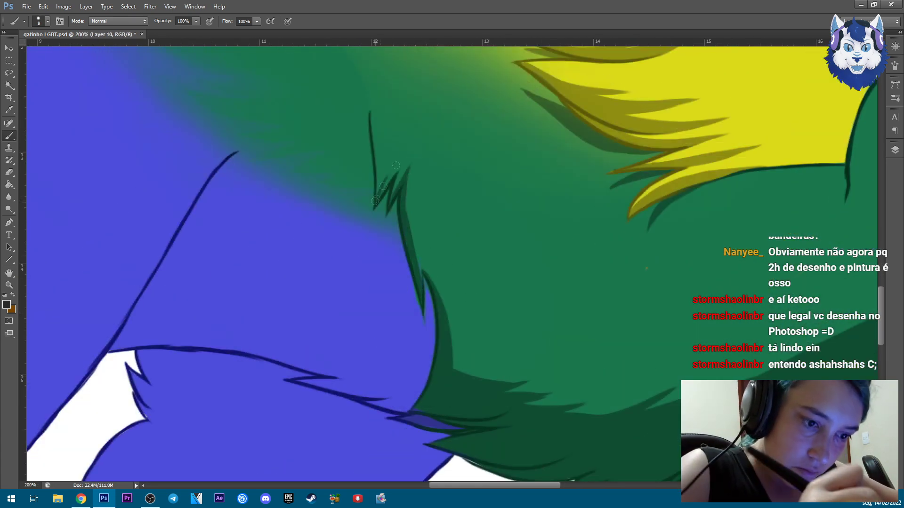
pyautogui.hotkey('ctrl', '-')
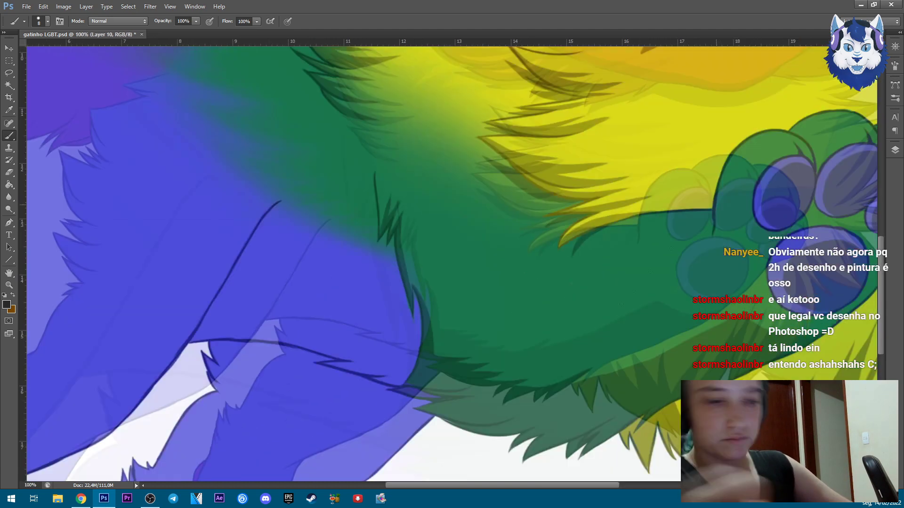
# Shade the green palm around the pads of the raised paw and join it to the foreleg's underside shadow.
pyautogui.scroll(2, 575, 292)
pyautogui.scroll(-3, 679, 240)
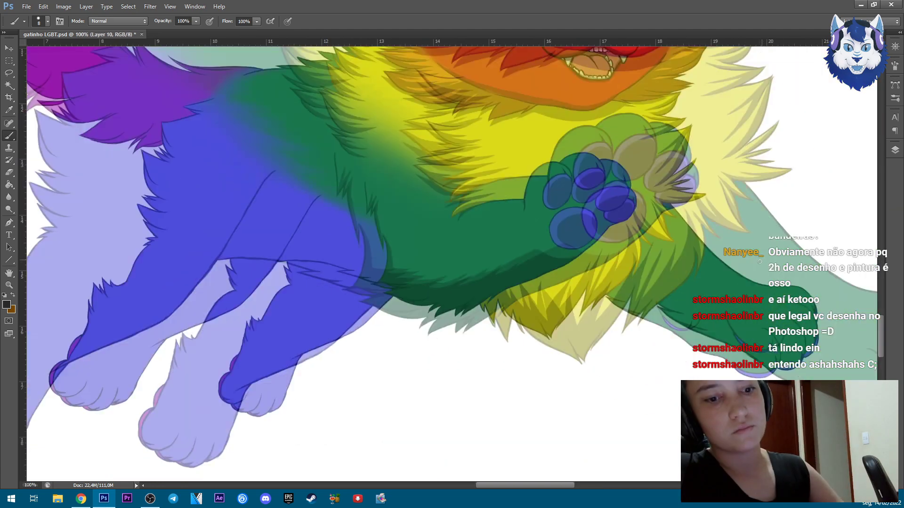
pyautogui.scroll(3, 574, 306)
pyautogui.moveTo(405, 205)
pyautogui.mouseDown()
pyautogui.moveTo(391, 277)
pyautogui.moveTo(363, 341)
pyautogui.mouseUp()
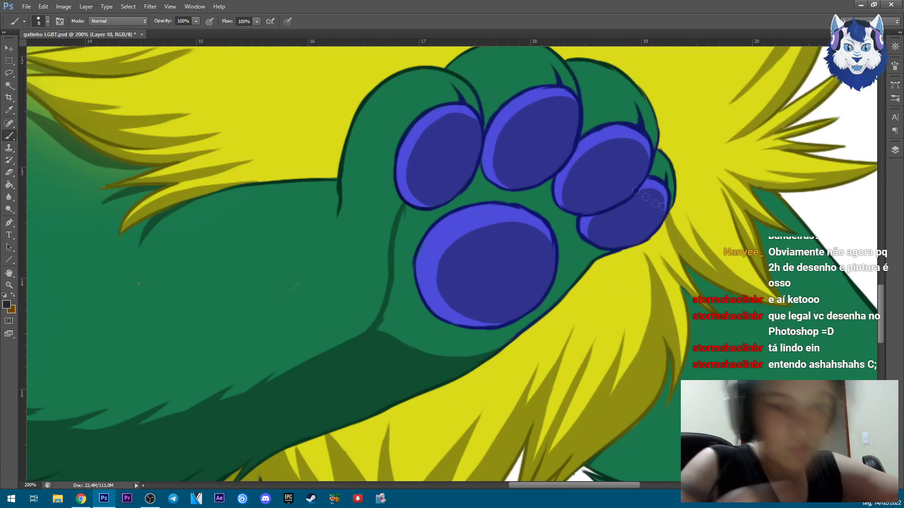
pyautogui.moveTo(586, 252); pyautogui.dragTo(572, 264)
pyautogui.moveTo(563, 223)
pyautogui.mouseDown()
pyautogui.moveTo(512, 193)
pyautogui.moveTo(528, 187)
pyautogui.moveTo(477, 166)
pyautogui.moveTo(479, 188)
pyautogui.mouseUp()
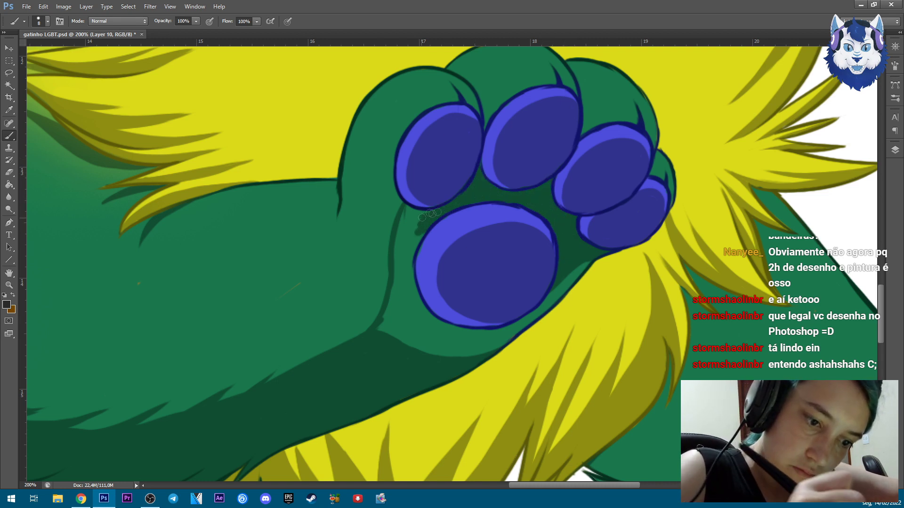
pyautogui.moveTo(433, 217)
pyautogui.mouseDown()
pyautogui.moveTo(400, 278)
pyautogui.moveTo(419, 348)
pyautogui.moveTo(390, 324)
pyautogui.moveTo(515, 332)
pyautogui.moveTo(575, 273)
pyautogui.mouseUp()
pyautogui.press(']')
pyautogui.press(']')
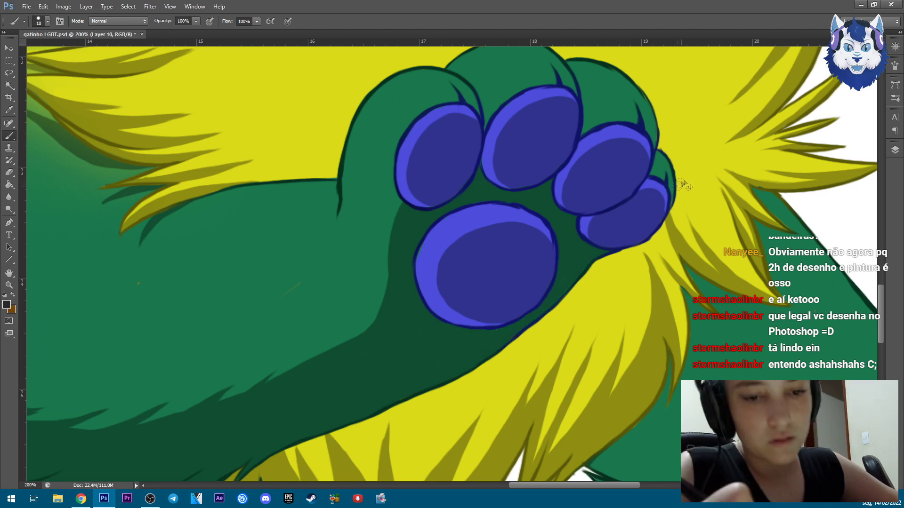
# Examine the raised paw's shading both close up and against the whole figure.
pyautogui.hotkey('ctrl', '-')
pyautogui.hotkey('ctrl', '-')
pyautogui.hotkey('ctrl', '-')
pyautogui.hotkey('ctrl', '+')
pyautogui.hotkey('ctrl', '+')
pyautogui.hotkey('ctrl', '+')
pyautogui.hotkey('ctrl', '-')
pyautogui.hotkey('ctrl', '-')
pyautogui.hotkey('ctrl', '-')
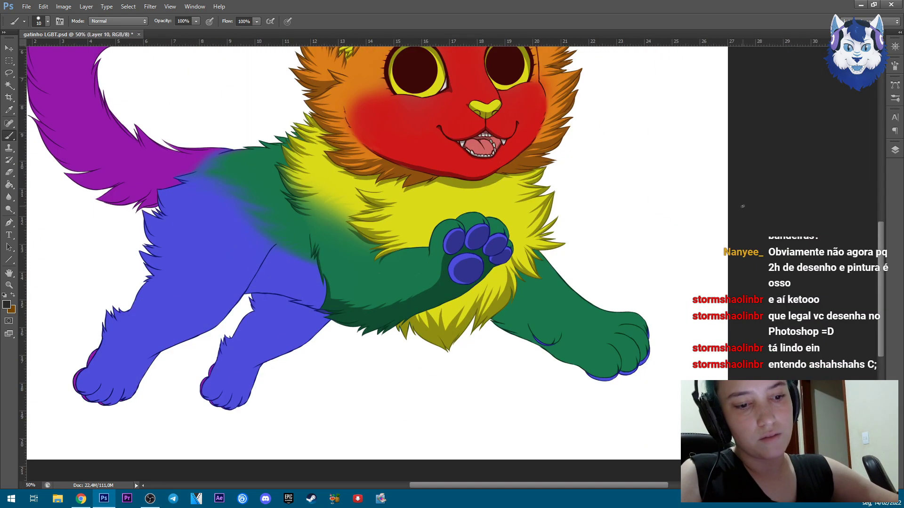
pyautogui.hotkey('ctrl', '+')
pyautogui.hotkey('ctrl', '+')
pyautogui.hotkey('ctrl', '+')
pyautogui.press('e')
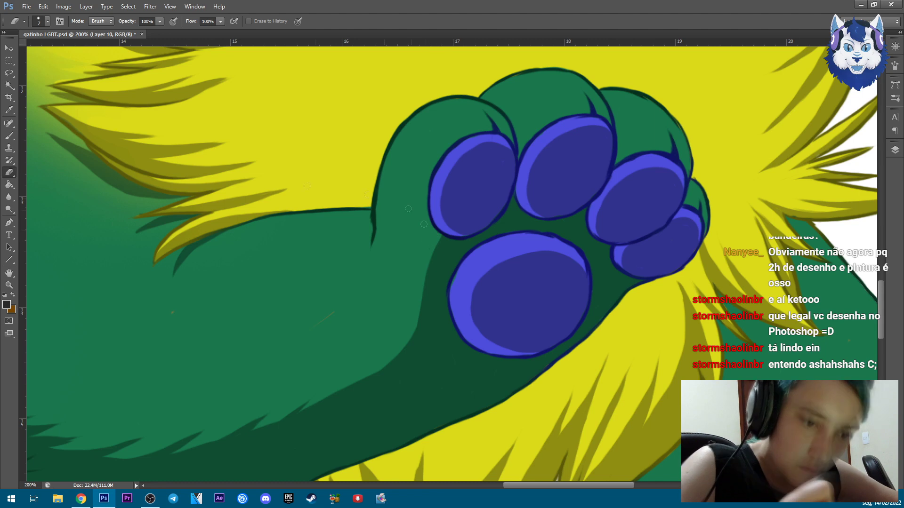
pyautogui.press('b')
pyautogui.hotkey('ctrl', '-')
pyautogui.hotkey('ctrl', '-')
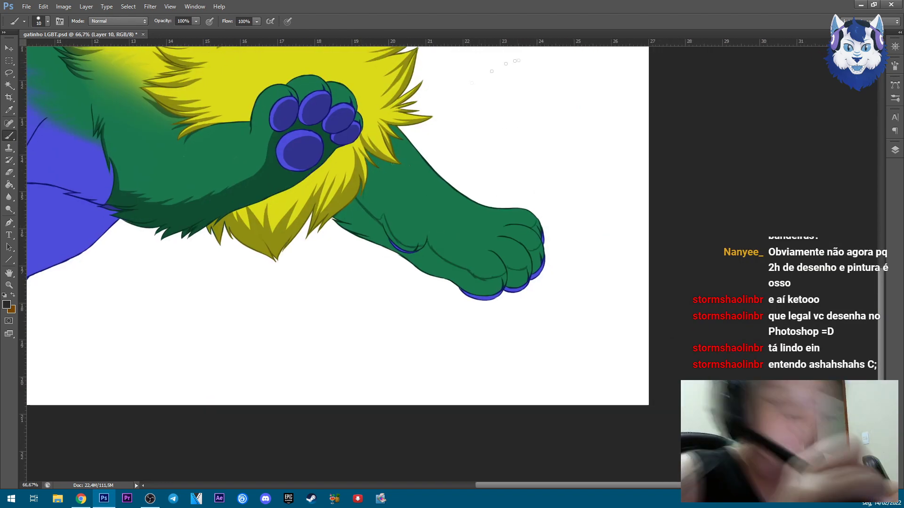
# Paint cast shadows beneath the yellow chest tufts onto the top of the outstretched green foreleg.
pyautogui.hotkey('ctrl', '-')
pyautogui.hotkey('ctrl', '-')
pyautogui.hotkey('ctrl', '+')
pyautogui.hotkey('ctrl', '+')
pyautogui.hotkey('ctrl', '+')
pyautogui.hotkey('ctrl', '+')
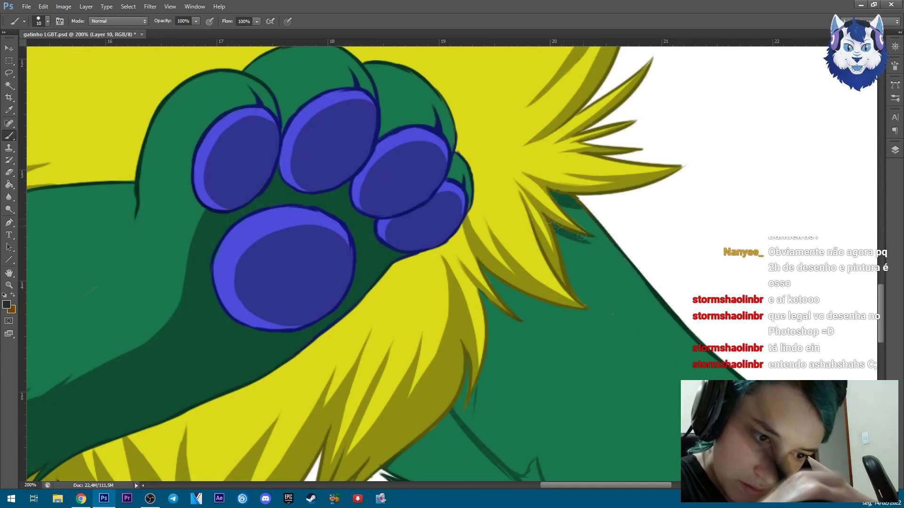
pyautogui.moveTo(512, 294); pyautogui.dragTo(575, 316)
pyautogui.moveTo(511, 329)
pyautogui.mouseDown()
pyautogui.moveTo(453, 377)
pyautogui.moveTo(467, 412)
pyautogui.moveTo(450, 427)
pyautogui.mouseUp()
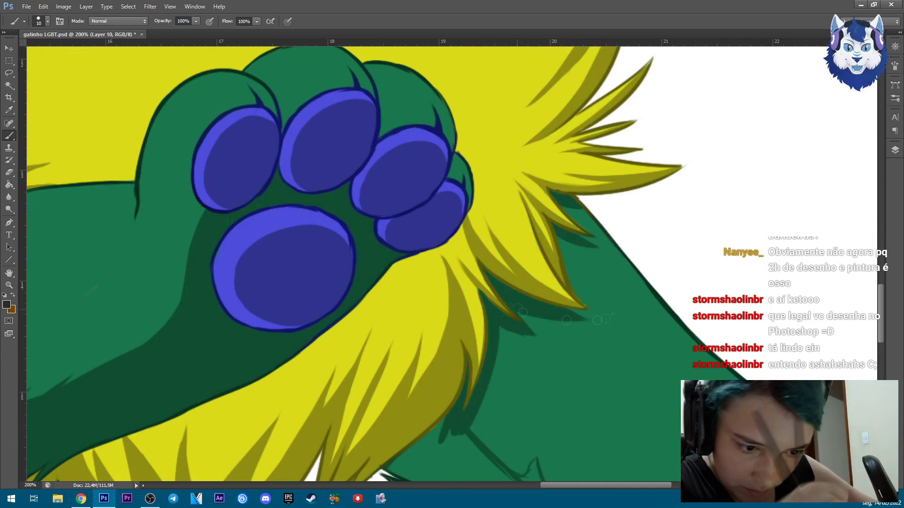
pyautogui.moveTo(586, 309); pyautogui.dragTo(608, 320)
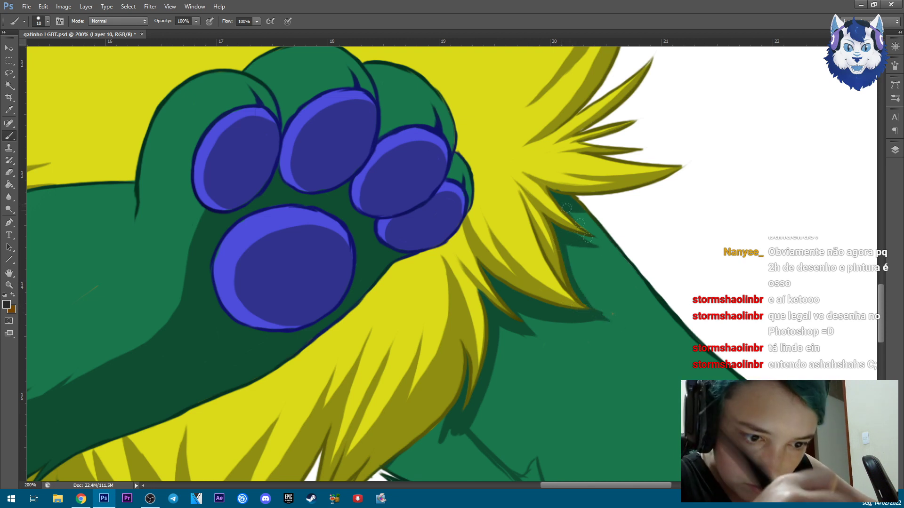
pyautogui.moveTo(607, 214); pyautogui.dragTo(612, 217)
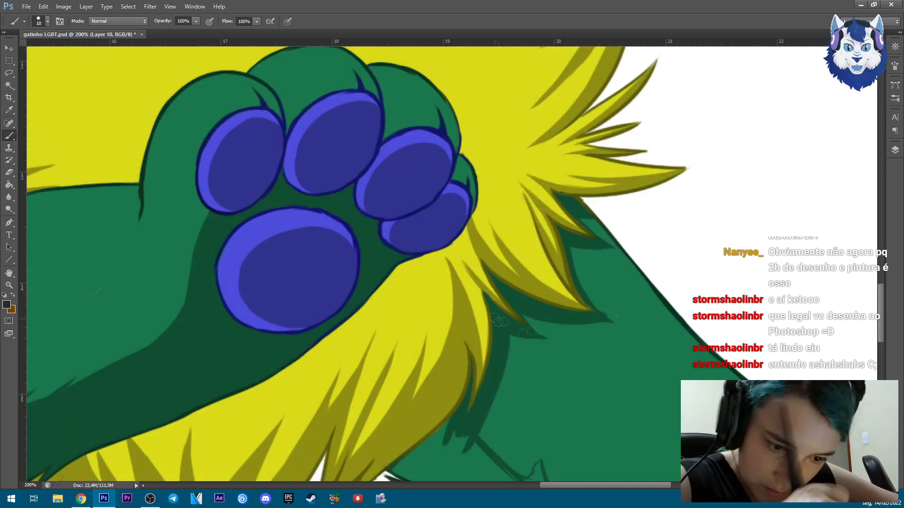
pyautogui.moveTo(557, 338); pyautogui.dragTo(533, 173)
# Shade the upper underside of the outstretched foreleg and draw the shadow edge around its small wrist pad.
pyautogui.press('[')
pyautogui.hotkey('ctrl', '+')
pyautogui.moveTo(490, 330)
pyautogui.mouseDown()
pyautogui.moveTo(273, 185)
pyautogui.moveTo(410, 313)
pyautogui.moveTo(479, 238)
pyautogui.moveTo(383, 306)
pyautogui.moveTo(372, 348)
pyautogui.mouseUp()
pyautogui.click(10, 173)
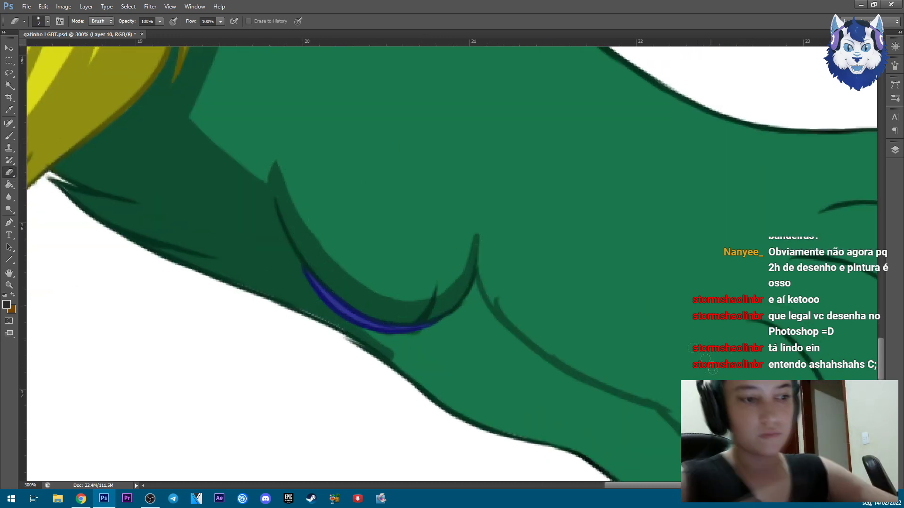
# Continue the underside shadow from the wrist pad along the outstretched paw to its nearest toe, cleaning up the edges.
pyautogui.press('b')
pyautogui.moveTo(753, 403); pyautogui.dragTo(523, 253)
pyautogui.moveTo(249, 94); pyautogui.dragTo(282, 283)
pyautogui.moveTo(141, 188)
pyautogui.mouseDown()
pyautogui.moveTo(240, 102)
pyautogui.moveTo(150, 160)
pyautogui.moveTo(224, 137)
pyautogui.moveTo(438, 278)
pyautogui.mouseUp()
pyautogui.press('e')
pyautogui.moveTo(272, 159); pyautogui.dragTo(359, 225)
pyautogui.press('b')
pyautogui.moveTo(283, 178)
pyautogui.mouseDown()
pyautogui.moveTo(410, 324)
pyautogui.moveTo(416, 274)
pyautogui.moveTo(608, 282)
pyautogui.moveTo(583, 294)
pyautogui.moveTo(516, 383)
pyautogui.moveTo(478, 388)
pyautogui.moveTo(522, 306)
pyautogui.mouseUp()
# Shade the lower parts of the outstretched paw's toes and the blue pads beneath them.
pyautogui.moveTo(612, 278); pyautogui.dragTo(691, 259)
pyautogui.moveTo(611, 330); pyautogui.dragTo(727, 203)
pyautogui.moveTo(607, 353); pyautogui.dragTo(753, 254)
pyautogui.moveTo(767, 141); pyautogui.dragTo(697, 202)
pyautogui.moveTo(716, 269); pyautogui.dragTo(772, 127)
pyautogui.moveTo(767, 137); pyautogui.dragTo(743, 314)
# Clean up the shadow edges on the outstretched paw and its toes with the eraser, then save the file.
pyautogui.press('e')
pyautogui.press(']')
pyautogui.moveTo(577, 409)
pyautogui.mouseDown()
pyautogui.moveTo(612, 424)
pyautogui.moveTo(711, 326)
pyautogui.mouseUp()
pyautogui.moveTo(701, 280); pyautogui.dragTo(658, 94)
pyautogui.moveTo(339, 303)
pyautogui.mouseDown()
pyautogui.moveTo(466, 351)
pyautogui.moveTo(528, 320)
pyautogui.moveTo(369, 307)
pyautogui.moveTo(524, 322)
pyautogui.mouseUp()
pyautogui.moveTo(439, 232); pyautogui.dragTo(456, 241)
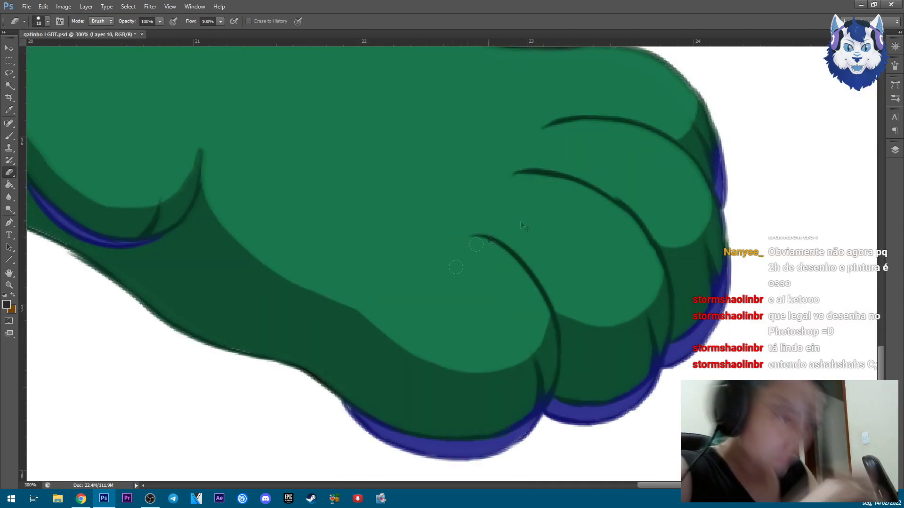
pyautogui.moveTo(304, 253); pyautogui.dragTo(543, 352)
pyautogui.press('b')
pyautogui.hotkey('ctrl', '-')
pyautogui.hotkey('ctrl', '-')
pyautogui.hotkey('ctrl', '-')
pyautogui.hotkey('ctrl', '-')
pyautogui.hotkey('ctrl', '-')
pyautogui.hotkey('ctrl', '-')
pyautogui.scroll(4, 443, 337)
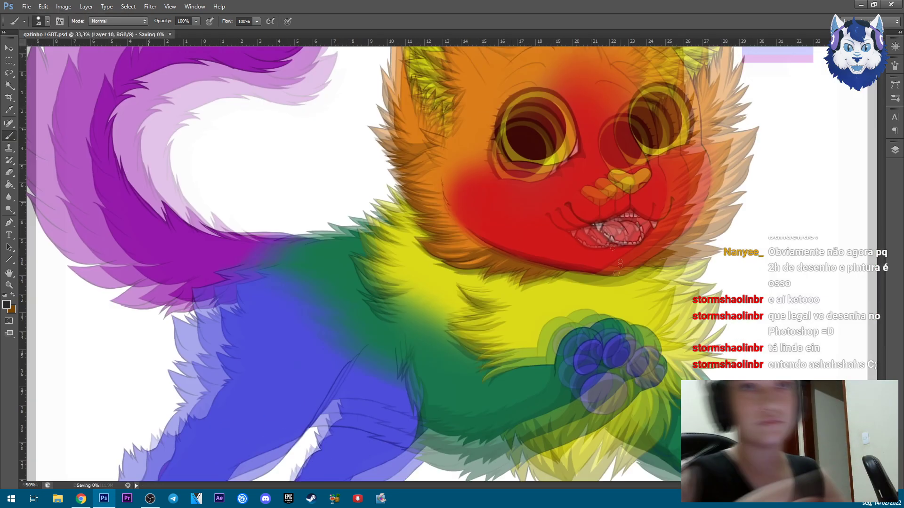
# Block in a large shadow over the far hind leg and the blue belly behind the raised foreleg.
pyautogui.press('[')
pyautogui.press('[')
pyautogui.press('[')
pyautogui.moveTo(397, 286); pyautogui.dragTo(428, 405)
pyautogui.moveTo(386, 209); pyautogui.dragTo(391, 297)
pyautogui.moveTo(167, 245); pyautogui.dragTo(377, 275)
pyautogui.hotkey('ctrl', '-')
pyautogui.hotkey('ctrl', '-')
pyautogui.hotkey('ctrl', '-')
pyautogui.hotkey('ctrl', '-')
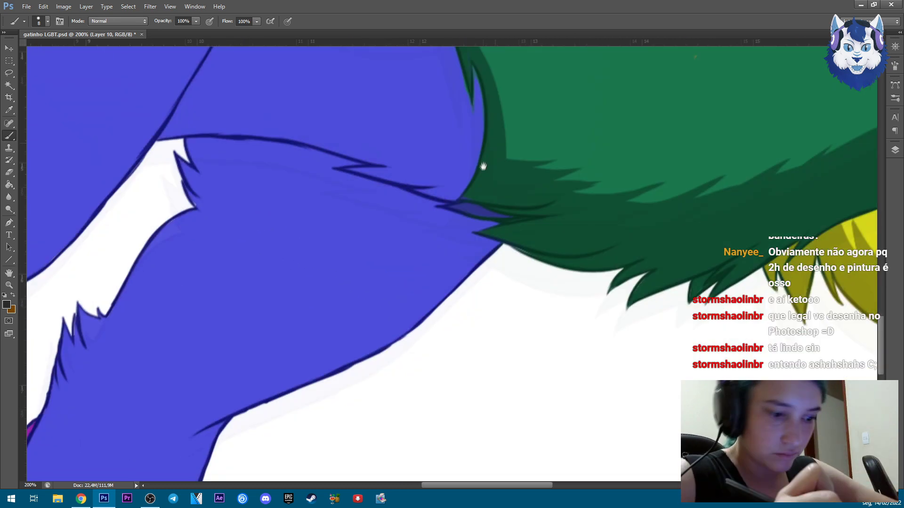
pyautogui.hotkey('ctrl', '+')
pyautogui.hotkey('ctrl', '+')
pyautogui.hotkey('ctrl', '+')
pyautogui.moveTo(381, 213)
pyautogui.mouseDown()
pyautogui.moveTo(226, 400)
pyautogui.moveTo(415, 250)
pyautogui.moveTo(447, 179)
pyautogui.moveTo(382, 212)
pyautogui.moveTo(404, 221)
pyautogui.mouseUp()
pyautogui.hotkey('ctrl', '+')
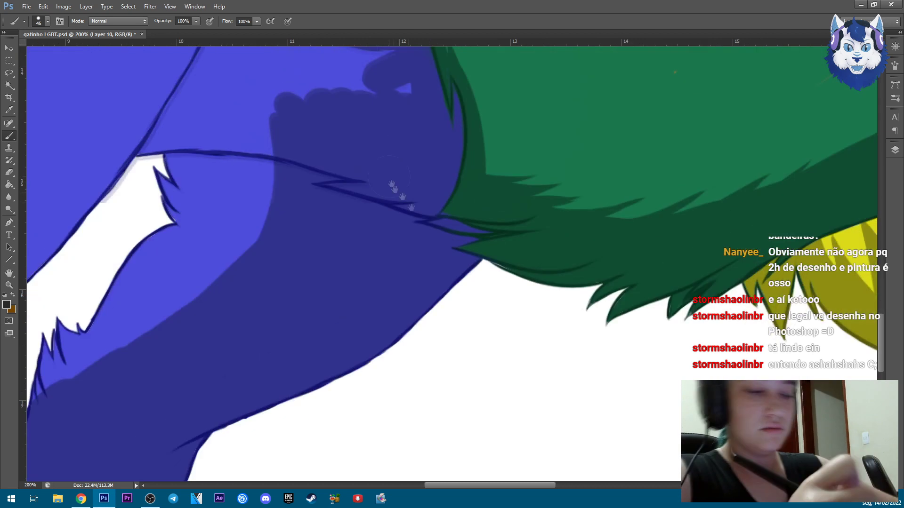
# Extend the belly shadow to the near thigh and break the shadow edges into pointed fur tufts.
pyautogui.press('[')
pyautogui.press('[')
pyautogui.press('[')
pyautogui.press('[')
pyautogui.press('[')
pyautogui.moveTo(282, 264)
pyautogui.mouseDown()
pyautogui.moveTo(484, 230)
pyautogui.moveTo(330, 184)
pyautogui.moveTo(349, 259)
pyautogui.moveTo(410, 240)
pyautogui.moveTo(368, 196)
pyautogui.moveTo(368, 181)
pyautogui.moveTo(518, 187)
pyautogui.mouseUp()
pyautogui.press('[')
pyautogui.press('[')
pyautogui.scroll(-3, 394, 178)
pyautogui.hscroll(-2, 439, 259)
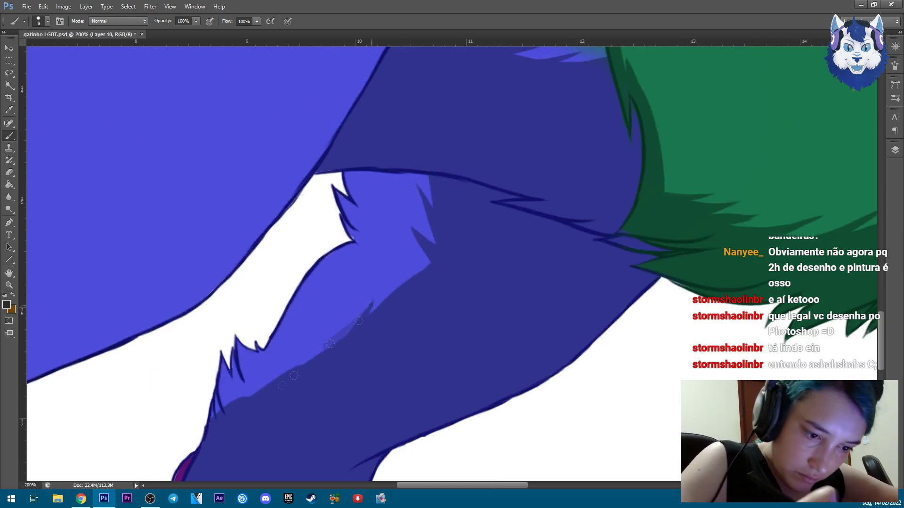
# Refine the shadow boundary down the far hind leg with a smoother curve and spiky fur strokes near the hock.
pyautogui.moveTo(359, 321); pyautogui.dragTo(262, 399)
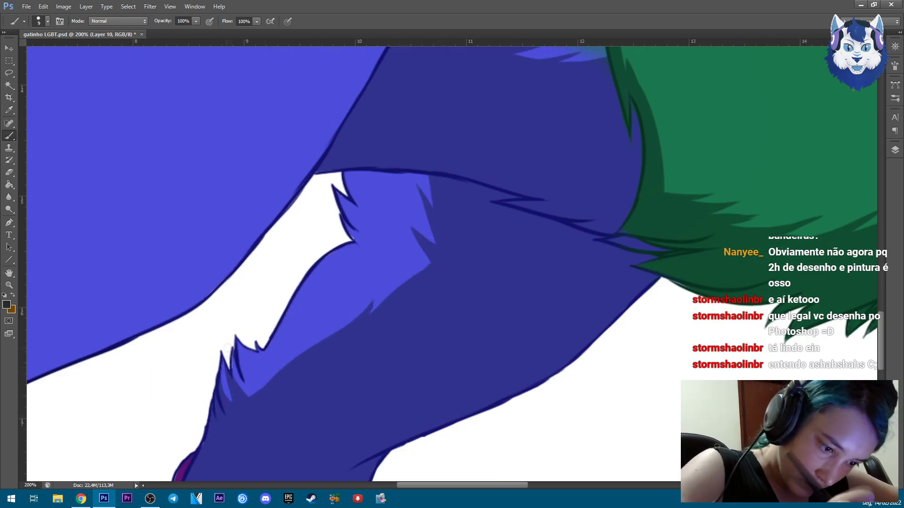
pyautogui.moveTo(229, 348); pyautogui.dragTo(268, 394)
pyautogui.moveTo(519, 279); pyautogui.dragTo(503, 293)
pyautogui.moveTo(414, 280); pyautogui.dragTo(292, 362)
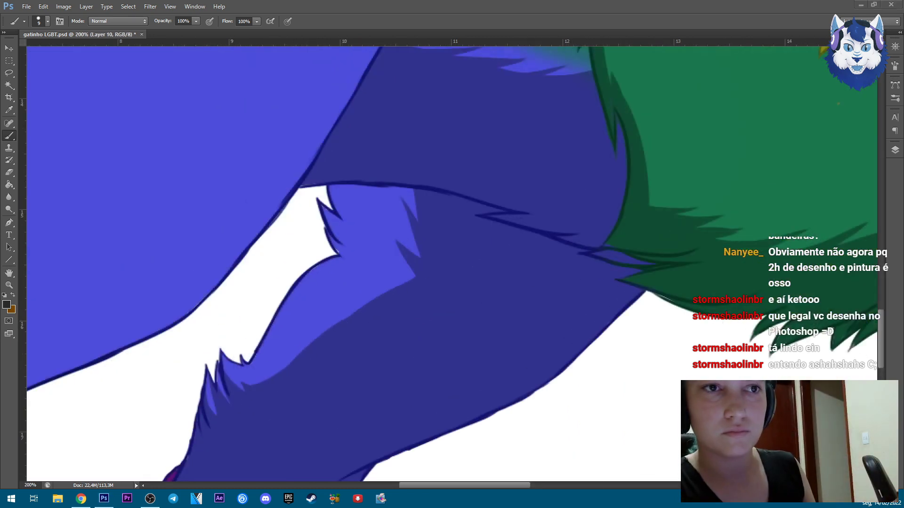
pyautogui.click(425, 277)
pyautogui.moveTo(416, 278); pyautogui.dragTo(311, 343)
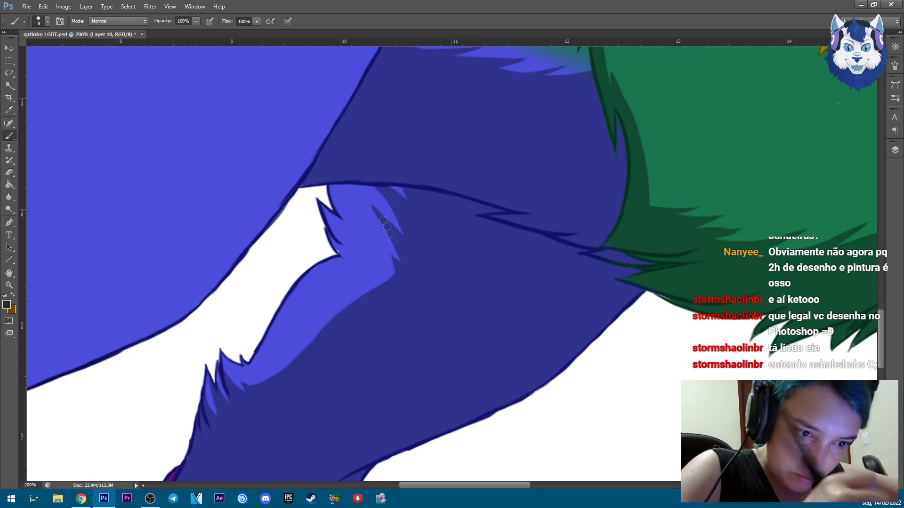
# Save the file and add fur streaks to the belly shadow's upper edge beside the near thigh.
pyautogui.press('e')
pyautogui.hotkey('ctrl', '-')
pyautogui.hotkey('ctrl', '-')
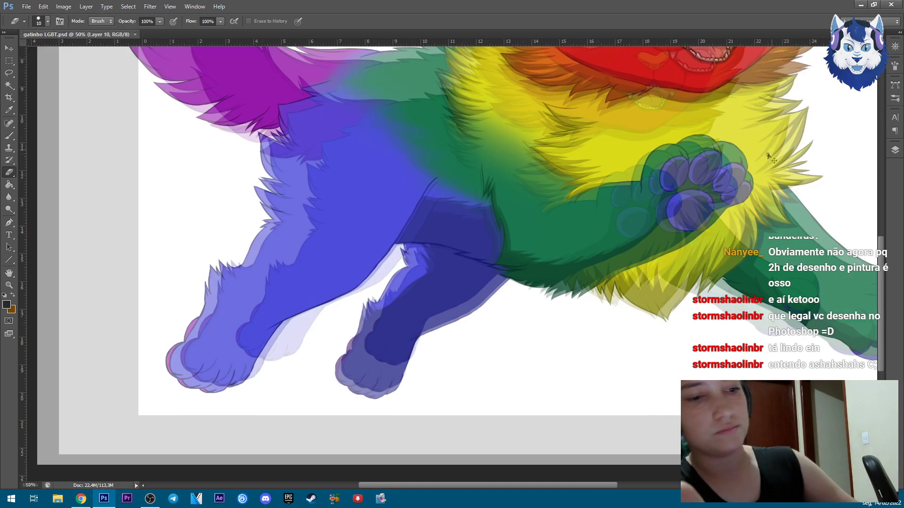
pyautogui.hotkey('ctrl', '+')
pyautogui.hotkey('ctrl', '+')
pyautogui.press('b')
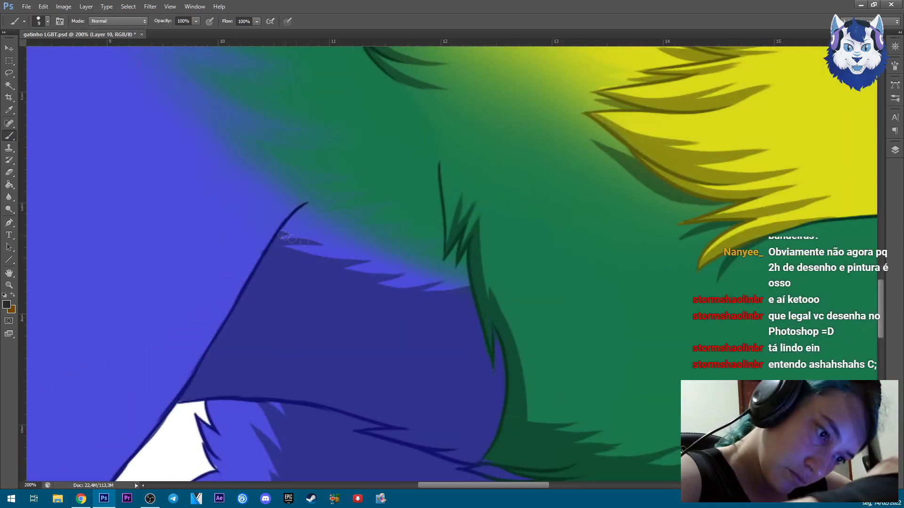
pyautogui.hotkey('ctrl', '-')
pyautogui.hotkey('ctrl', '-')
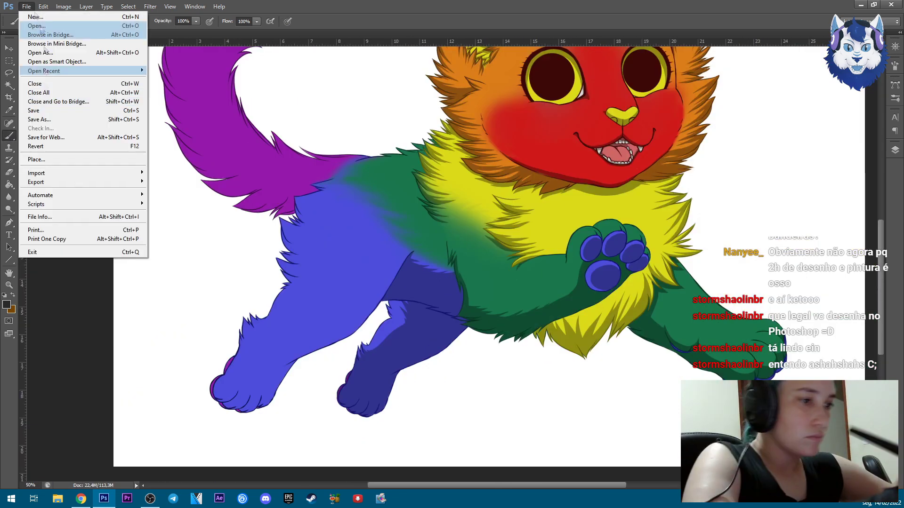
# Outline and fill a broad shadow along the underside of the near hind leg, from the inner thigh down to the paw.
pyautogui.hotkey('ctrl', '+')
pyautogui.moveTo(325, 298); pyautogui.dragTo(541, 155)
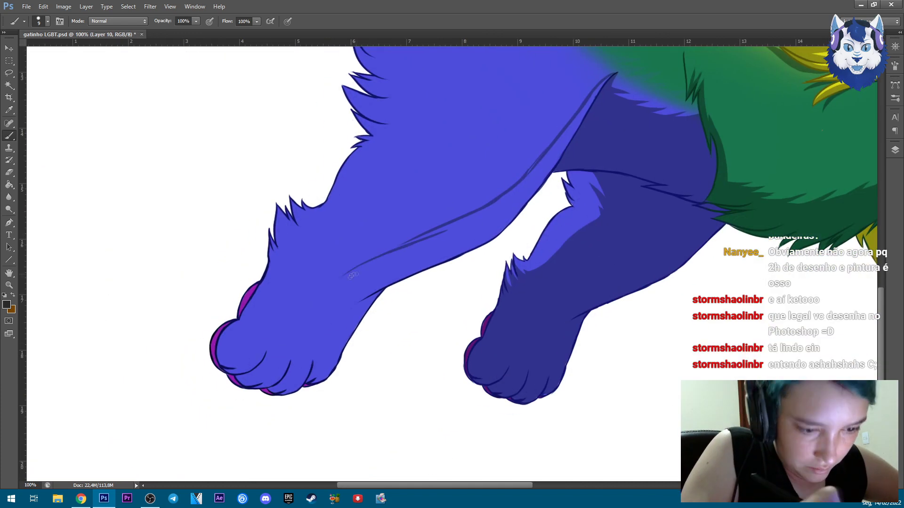
pyautogui.moveTo(351, 267); pyautogui.dragTo(260, 347)
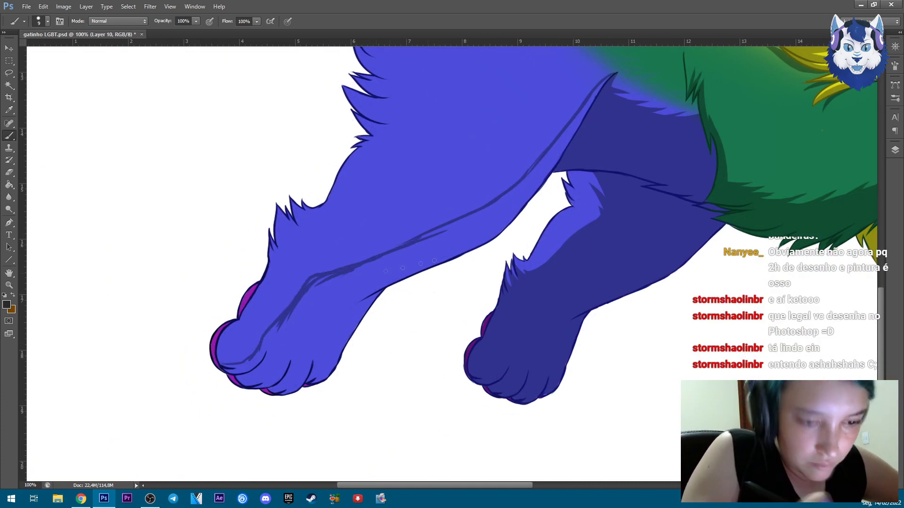
pyautogui.moveTo(529, 177); pyautogui.dragTo(348, 269)
pyautogui.moveTo(603, 86)
pyautogui.mouseDown()
pyautogui.moveTo(541, 160)
pyautogui.moveTo(471, 221)
pyautogui.moveTo(386, 249)
pyautogui.moveTo(444, 227)
pyautogui.mouseUp()
pyautogui.moveTo(348, 270); pyautogui.dragTo(301, 330)
pyautogui.moveTo(402, 273); pyautogui.dragTo(287, 386)
pyautogui.moveTo(499, 203); pyautogui.dragTo(356, 260)
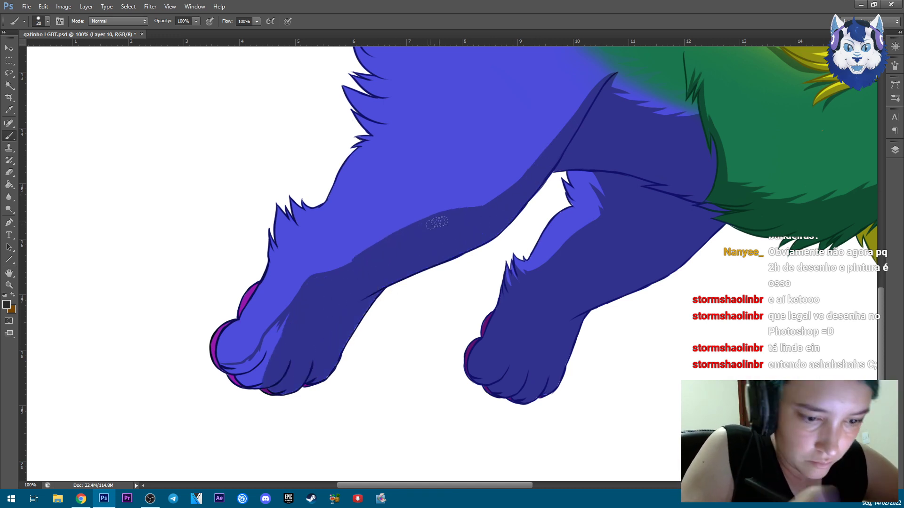
# Extend the shadow over the near hind paw's toes and shade the fur tufts at the back of the hock.
pyautogui.moveTo(549, 151); pyautogui.dragTo(447, 283)
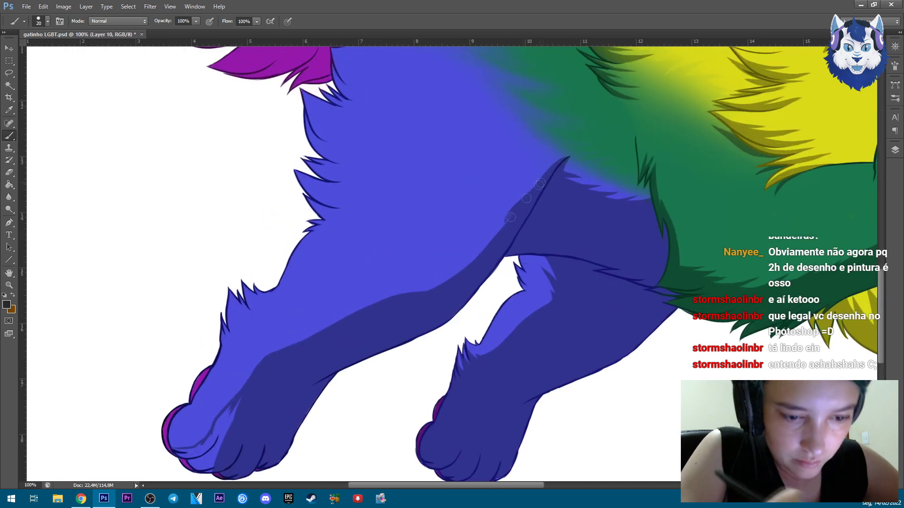
pyautogui.hotkey('ctrl', '+')
pyautogui.moveTo(303, 413); pyautogui.dragTo(565, 259)
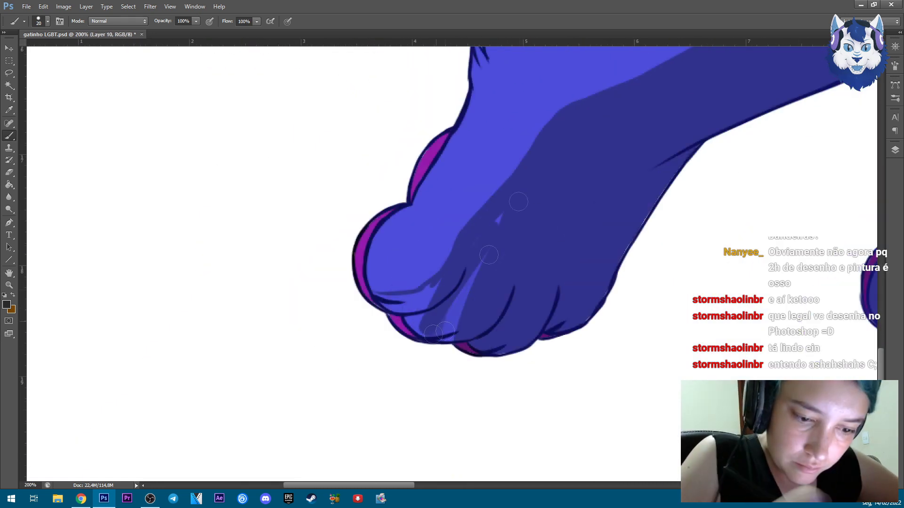
pyautogui.moveTo(417, 329); pyautogui.dragTo(430, 319)
pyautogui.moveTo(414, 188); pyautogui.dragTo(369, 370)
pyautogui.moveTo(440, 162); pyautogui.dragTo(453, 250)
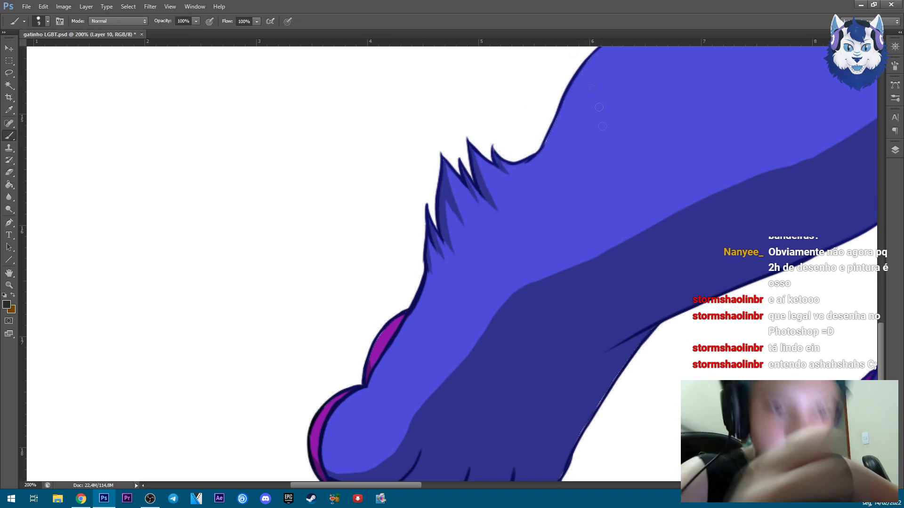
# Shade each fur tuft along the back of the near thigh with dark pointed strokes.
pyautogui.moveTo(524, 136); pyautogui.dragTo(327, 413)
pyautogui.moveTo(393, 242); pyautogui.dragTo(476, 270)
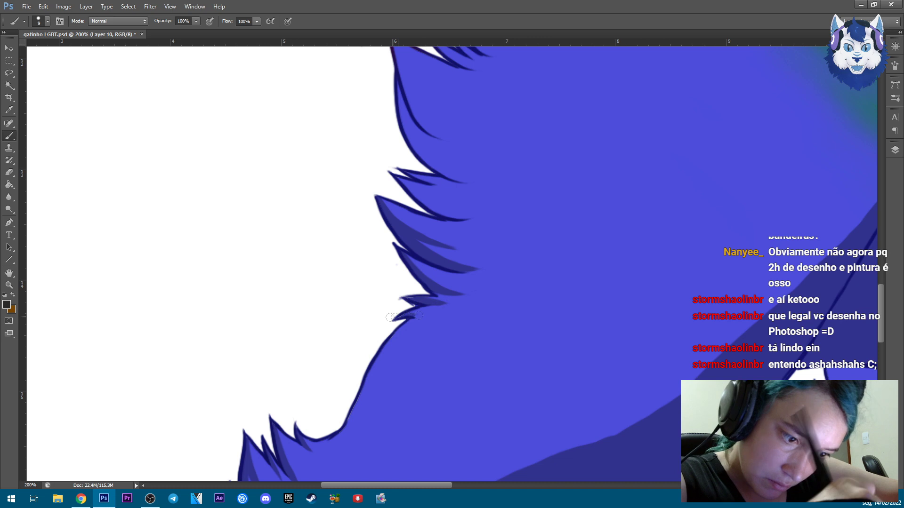
pyautogui.moveTo(447, 208)
pyautogui.mouseDown()
pyautogui.moveTo(481, 219)
pyautogui.moveTo(458, 339)
pyautogui.mouseUp()
pyautogui.moveTo(407, 181); pyautogui.dragTo(506, 322)
pyautogui.moveTo(468, 134)
pyautogui.mouseDown()
pyautogui.moveTo(522, 205)
pyautogui.moveTo(538, 185)
pyautogui.mouseUp()
pyautogui.moveTo(466, 97)
pyautogui.mouseDown()
pyautogui.moveTo(502, 136)
pyautogui.moveTo(546, 149)
pyautogui.mouseUp()
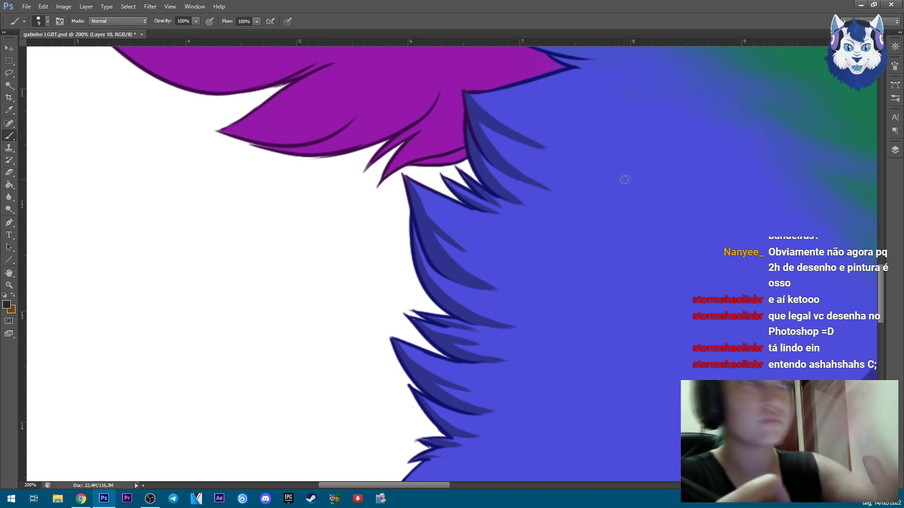
# Add shadow strokes to the blue rump tufts below the tail base and trim them with the Eraser.
pyautogui.moveTo(573, 52); pyautogui.dragTo(432, 229)
pyautogui.moveTo(424, 326); pyautogui.dragTo(394, 306)
pyautogui.press('e')
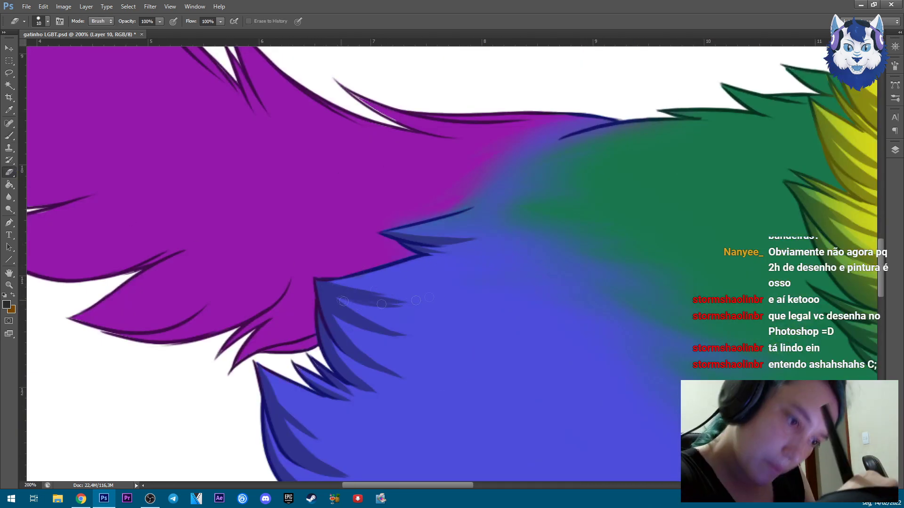
pyautogui.press('b')
# Break the inner-thigh shadow edge on the near hind leg into spiky fur strokes.
pyautogui.scroll(-4, 765, 191)
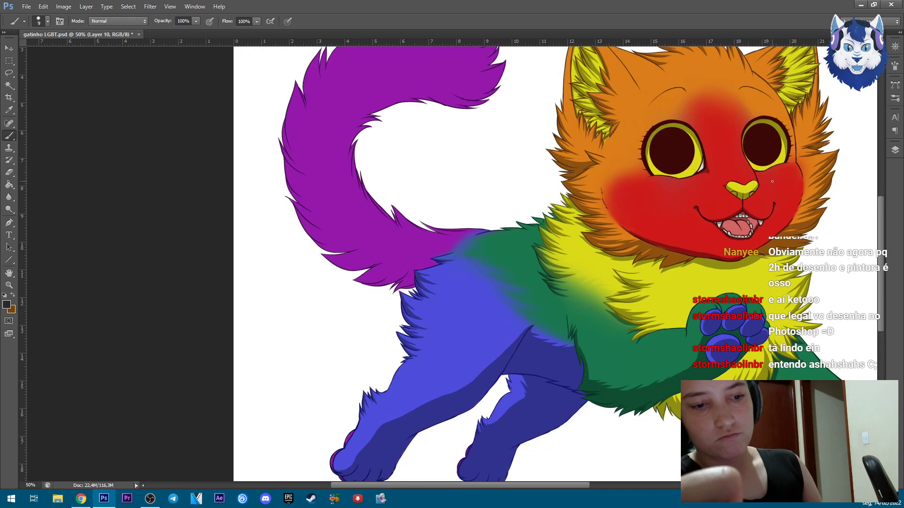
pyautogui.scroll(2, 765, 191)
pyautogui.scroll(1, 593, 386)
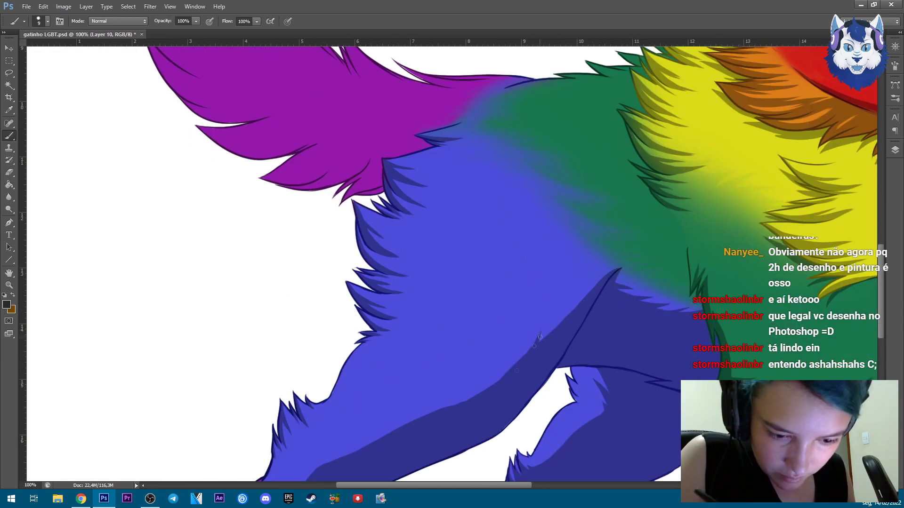
pyautogui.moveTo(466, 424); pyautogui.dragTo(572, 284)
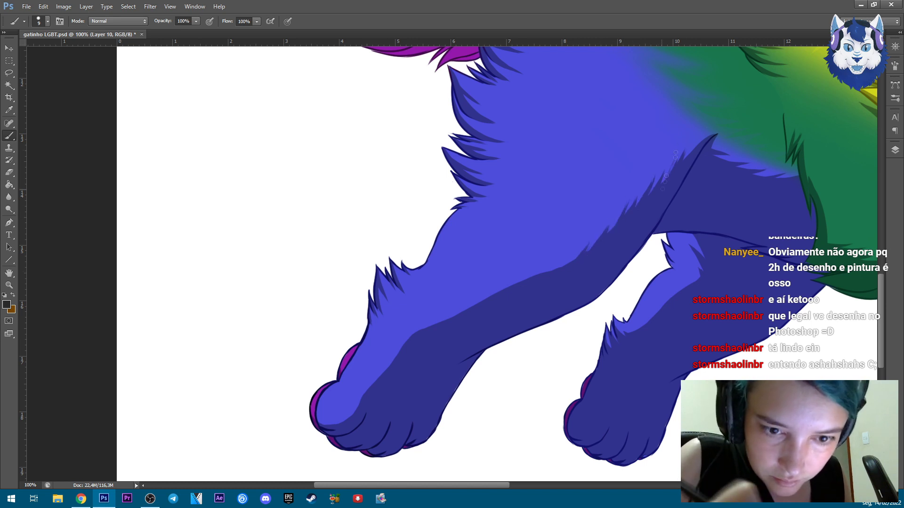
# Sketch shadow boundary lines along the purple tail's outer edge and its inner curve up to the tip.
pyautogui.scroll(-2, 458, 322)
pyautogui.scroll(3, 505, 134)
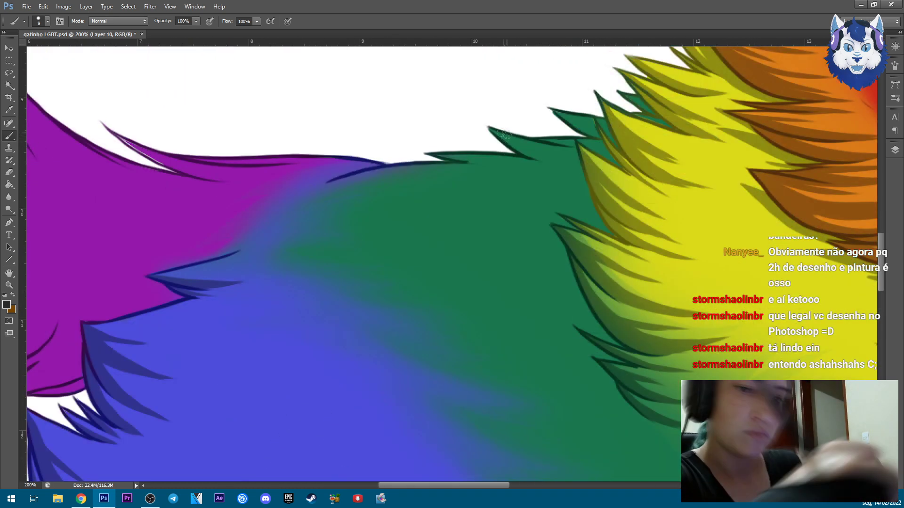
pyautogui.scroll(-5, 661, 115)
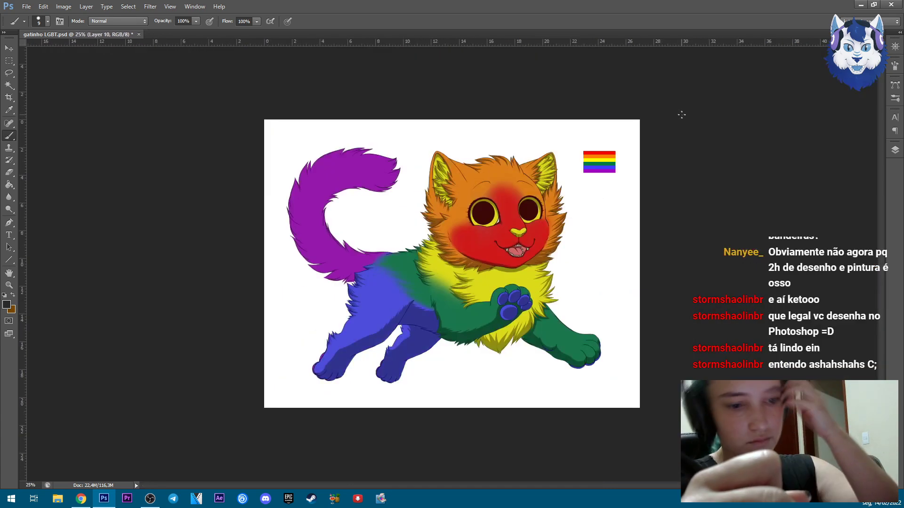
pyautogui.scroll(3, 342, 197)
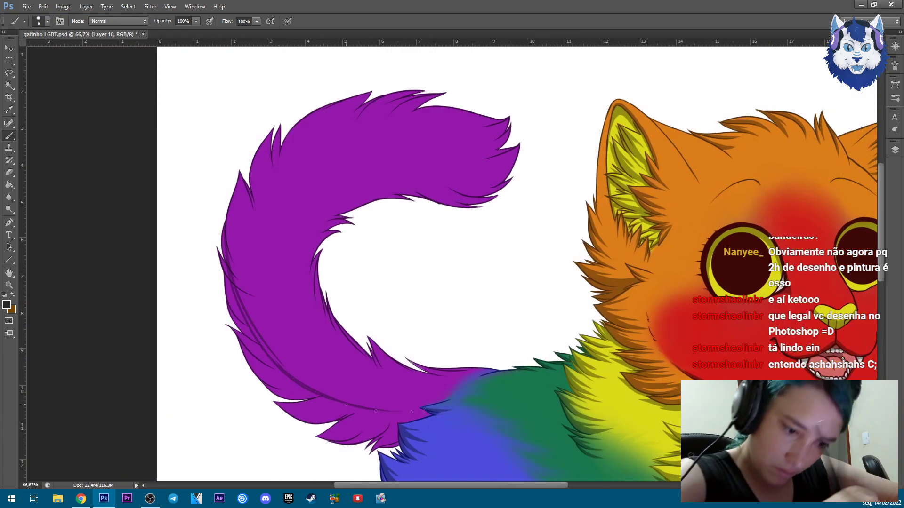
pyautogui.scroll(1, 343, 197)
pyautogui.moveTo(288, 118)
pyautogui.mouseDown()
pyautogui.moveTo(292, 226)
pyautogui.moveTo(342, 299)
pyautogui.mouseUp()
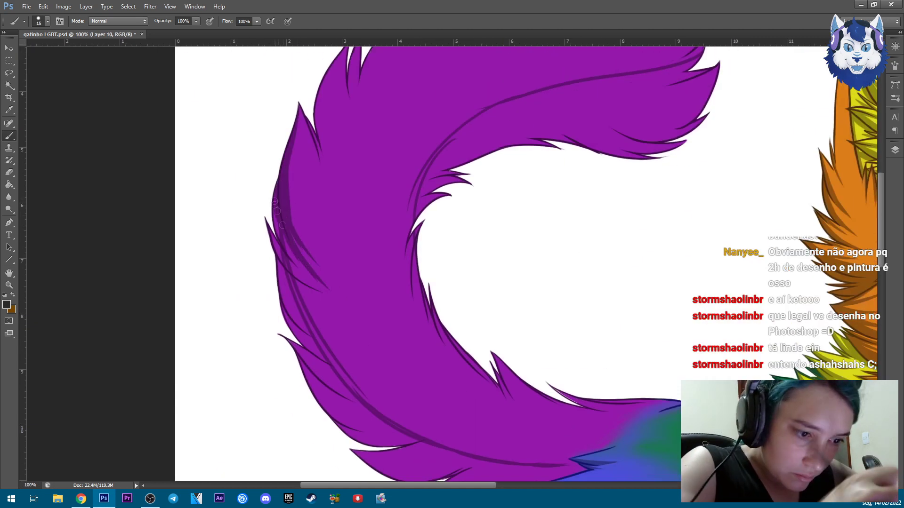
# Fill the shadow along the tail's outer edge, ending it in pointed fur strokes toward the middle.
pyautogui.moveTo(282, 268); pyautogui.dragTo(308, 289)
pyautogui.moveTo(292, 295); pyautogui.dragTo(367, 346)
pyautogui.moveTo(277, 266)
pyautogui.mouseDown()
pyautogui.moveTo(389, 379)
pyautogui.moveTo(372, 377)
pyautogui.mouseUp()
pyautogui.moveTo(306, 346); pyautogui.dragTo(431, 422)
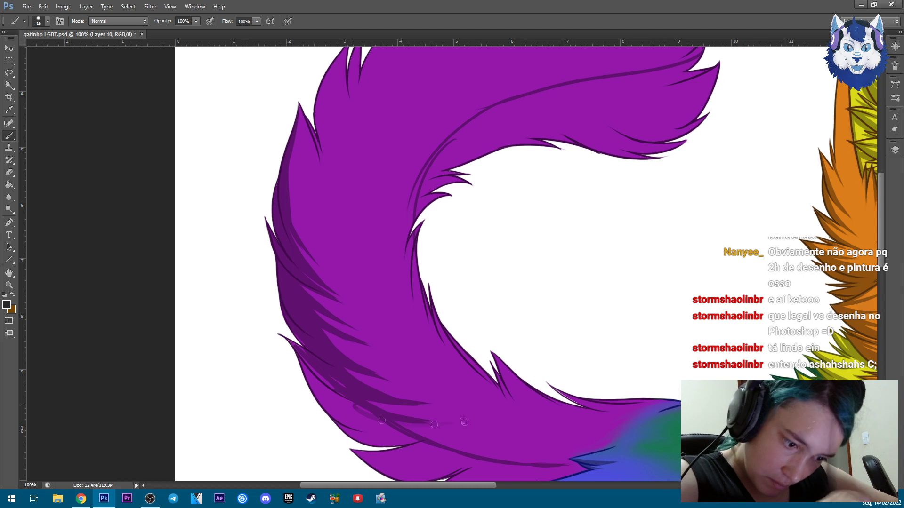
pyautogui.moveTo(353, 406); pyautogui.dragTo(447, 431)
pyautogui.moveTo(299, 351); pyautogui.dragTo(403, 438)
# Extend the tail shadow with pointed fur strokes over the large tufts on the tail's lower edge.
pyautogui.moveTo(512, 366); pyautogui.dragTo(407, 230)
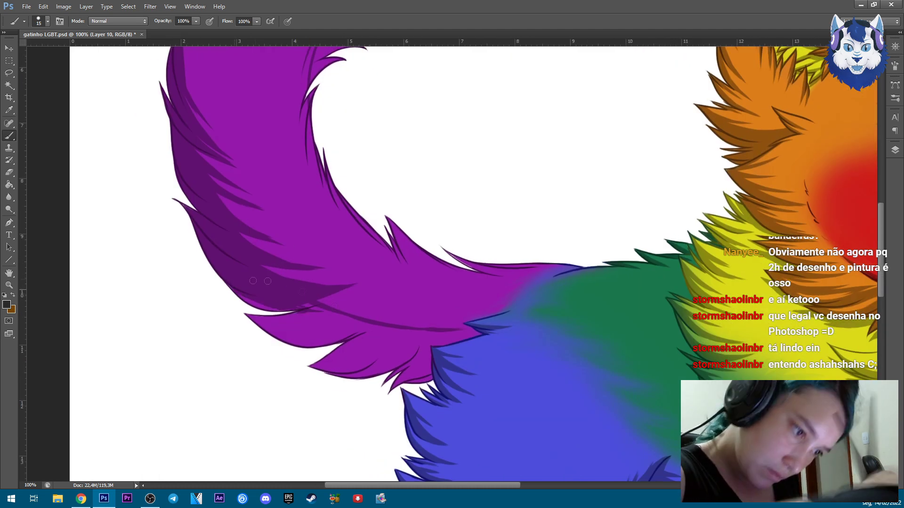
pyautogui.moveTo(250, 306); pyautogui.dragTo(372, 332)
pyautogui.moveTo(306, 322); pyautogui.dragTo(404, 316)
pyautogui.moveTo(260, 323); pyautogui.dragTo(352, 333)
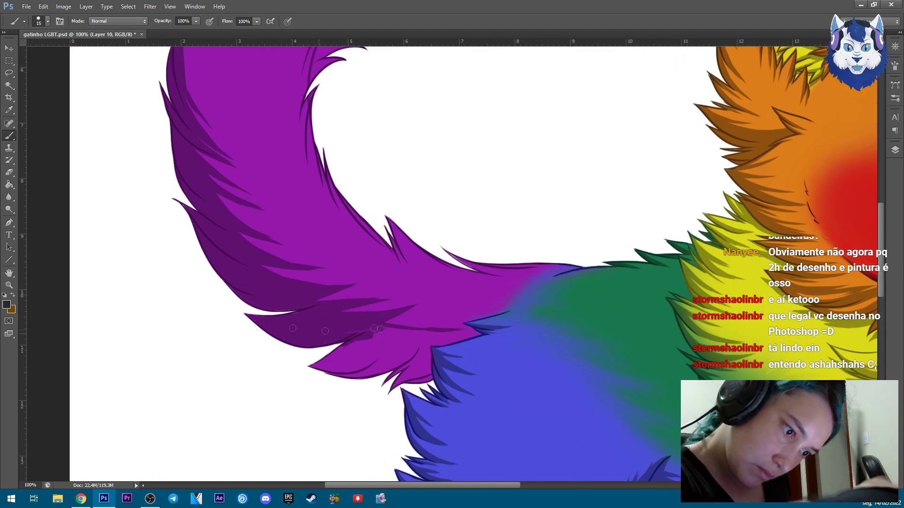
pyautogui.moveTo(432, 335); pyautogui.dragTo(312, 368)
# Fill the shadow where the tail meets the rump, carve fur notches into its edge, and undo the last stroke.
pyautogui.scroll(1, 392, 362)
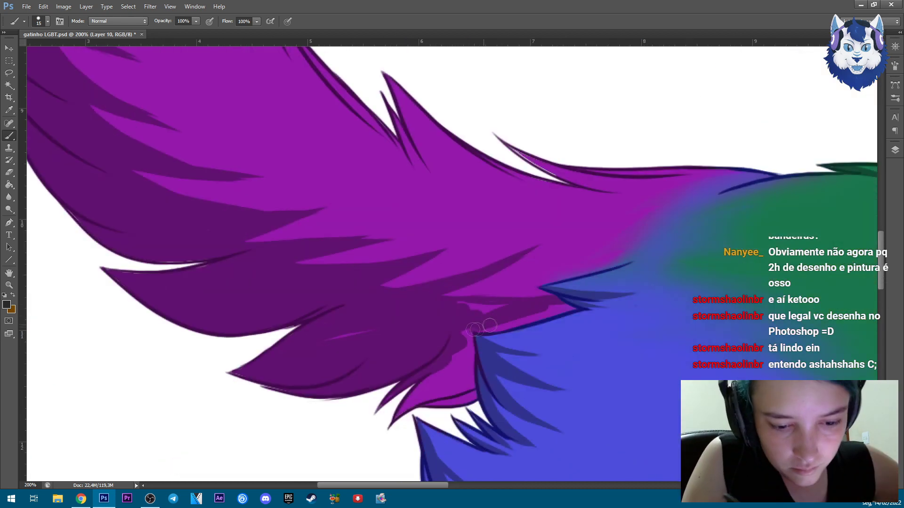
pyautogui.press('e')
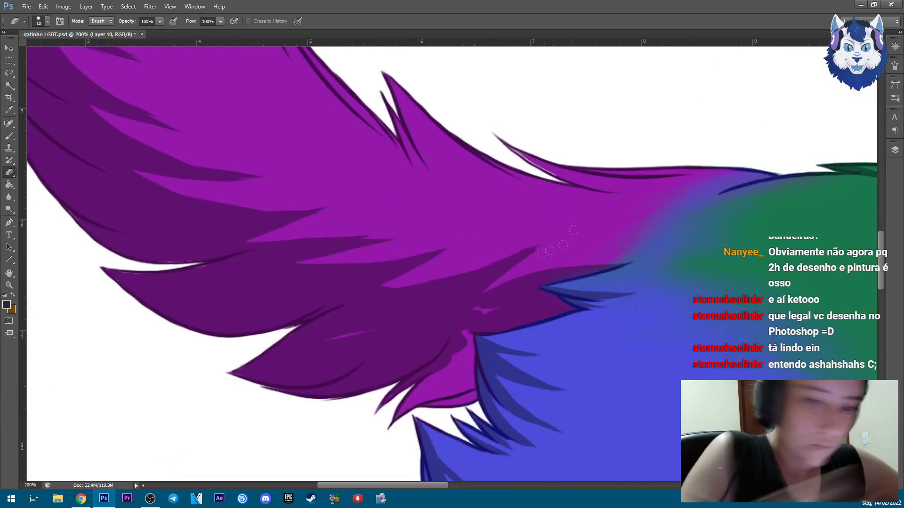
pyautogui.click(13, 140)
pyautogui.moveTo(485, 311); pyautogui.dragTo(440, 397)
pyautogui.moveTo(466, 339); pyautogui.dragTo(402, 410)
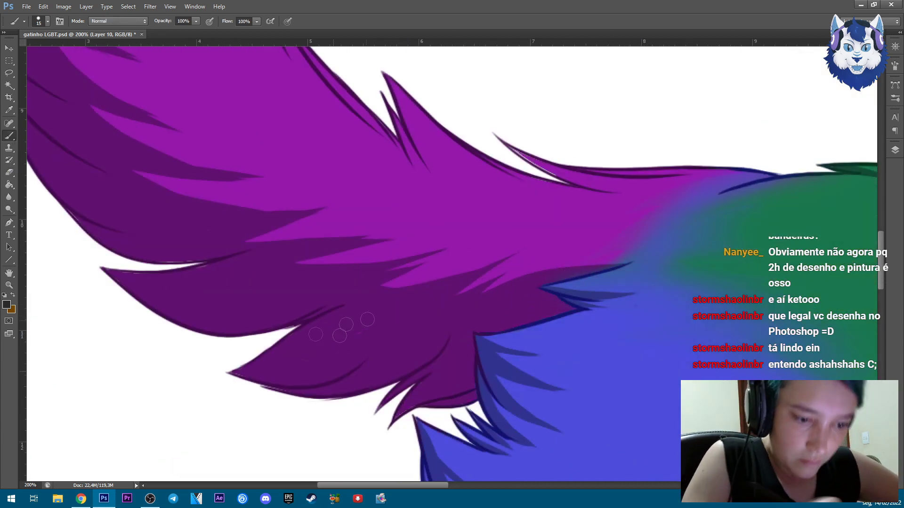
pyautogui.click(9, 172)
pyautogui.moveTo(475, 271); pyautogui.dragTo(365, 325)
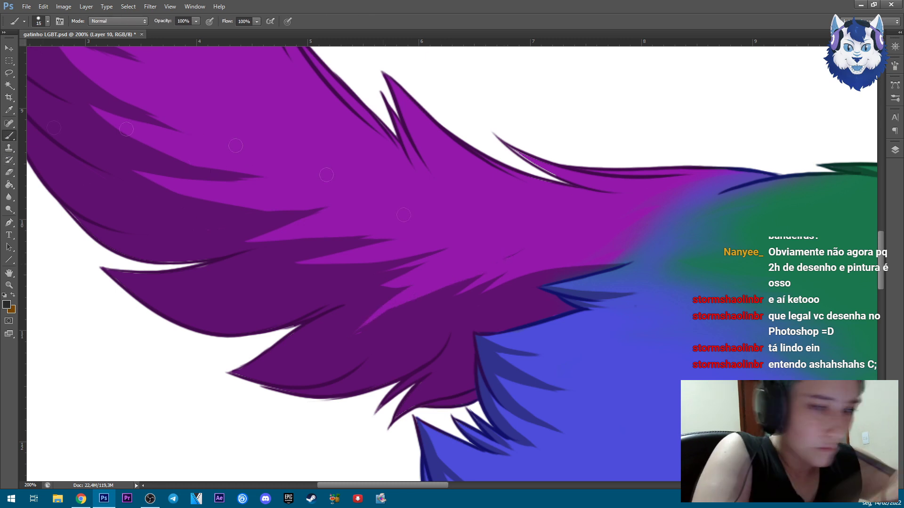
pyautogui.hotkey('ctrl', 'z')
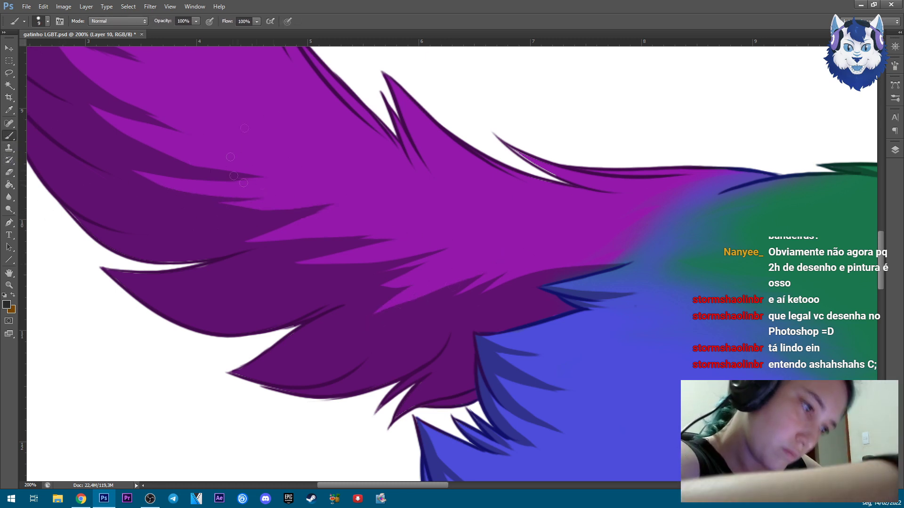
# Shade the tufts on the tail base's upper edge and add pointed fur shadows to the tufts around the outer bend.
pyautogui.moveTo(385, 74); pyautogui.dragTo(466, 185)
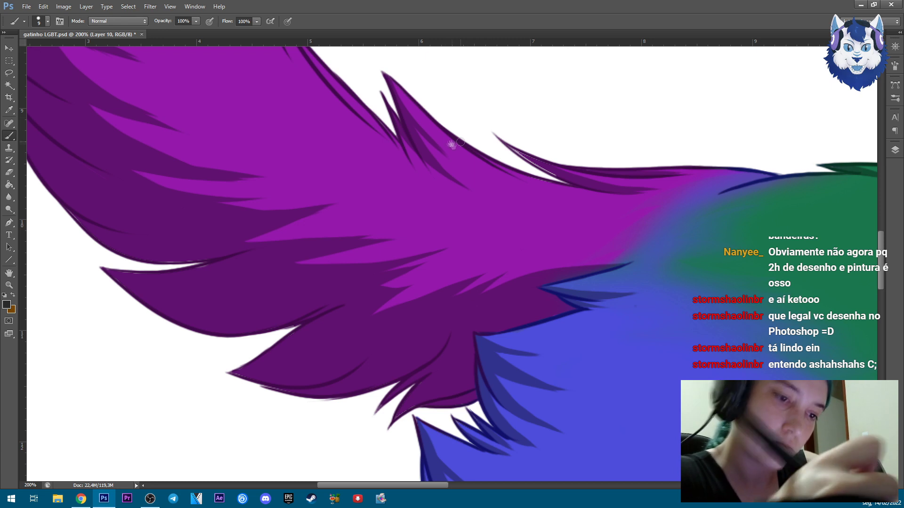
pyautogui.moveTo(451, 144); pyautogui.dragTo(591, 323)
pyautogui.moveTo(448, 260); pyautogui.dragTo(530, 425)
pyautogui.moveTo(227, 180); pyautogui.dragTo(308, 344)
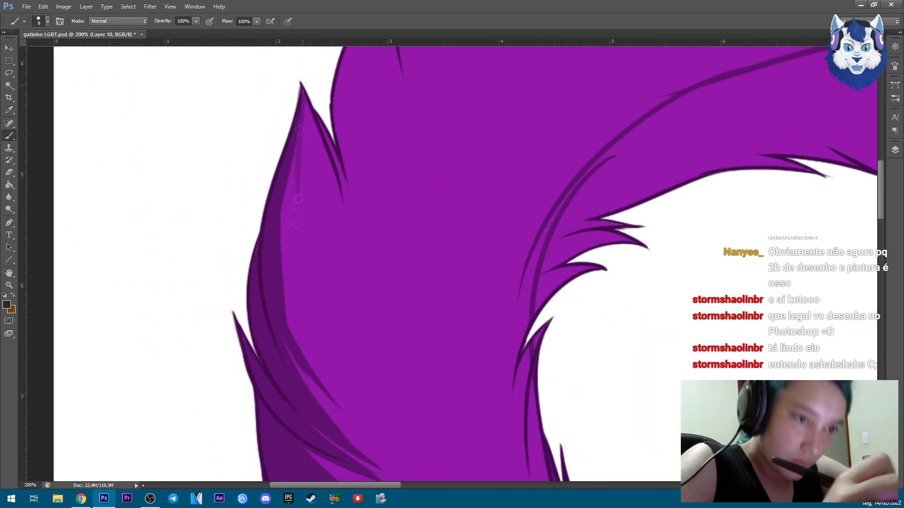
pyautogui.press('e')
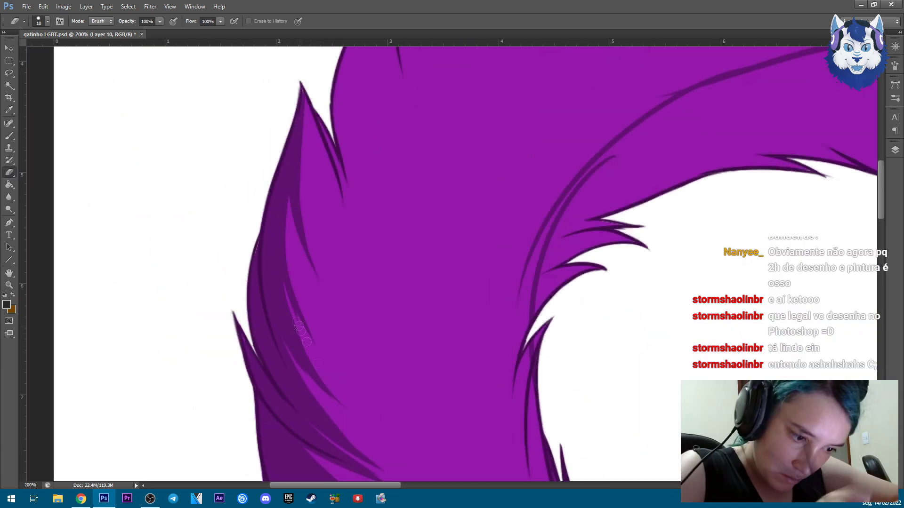
pyautogui.press('b')
pyautogui.moveTo(319, 106); pyautogui.dragTo(320, 287)
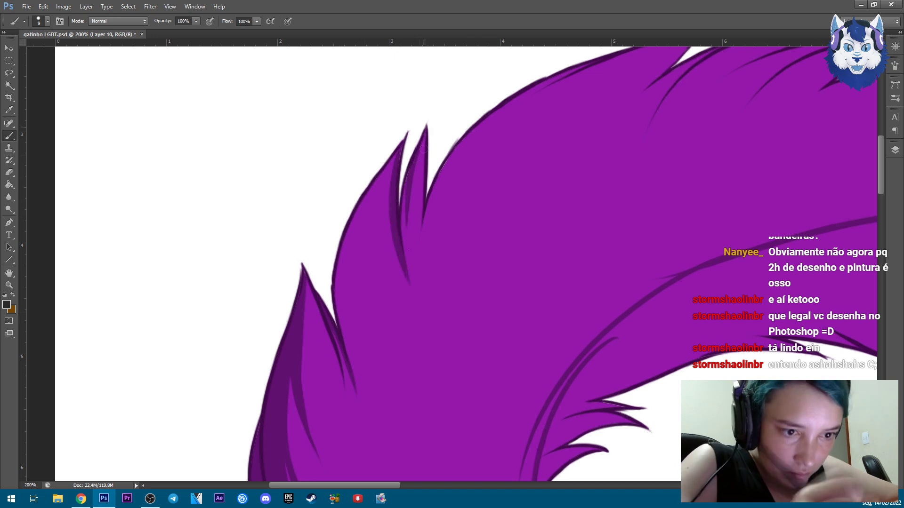
pyautogui.moveTo(400, 153); pyautogui.dragTo(149, 206)
# Replace the boundary line near the tail tip with a filled shadow along the tip's underside.
pyautogui.press('e')
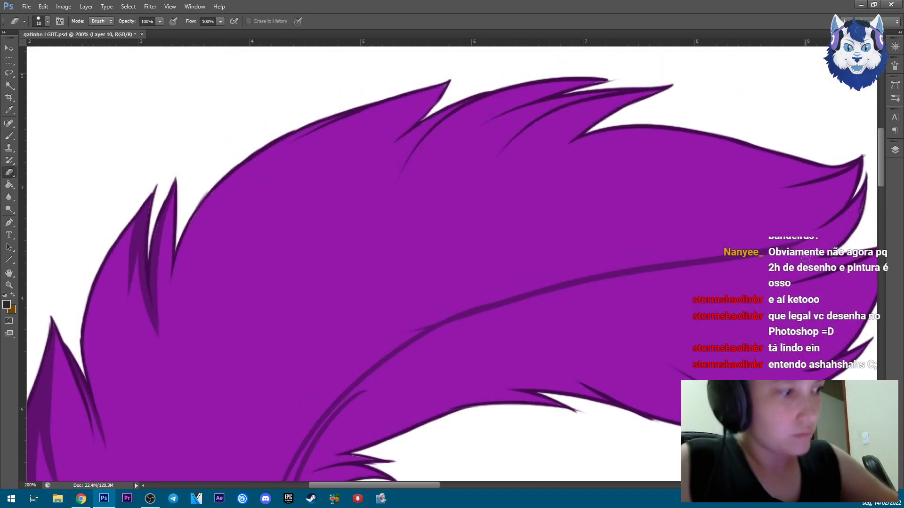
pyautogui.press('b')
pyautogui.moveTo(561, 275); pyautogui.dragTo(443, 190)
pyautogui.moveTo(772, 155)
pyautogui.mouseDown()
pyautogui.moveTo(725, 245)
pyautogui.moveTo(617, 324)
pyautogui.mouseUp()
pyautogui.moveTo(649, 257)
pyautogui.mouseDown()
pyautogui.moveTo(442, 299)
pyautogui.moveTo(557, 332)
pyautogui.moveTo(556, 311)
pyautogui.moveTo(330, 301)
pyautogui.mouseUp()
pyautogui.moveTo(306, 433); pyautogui.dragTo(427, 307)
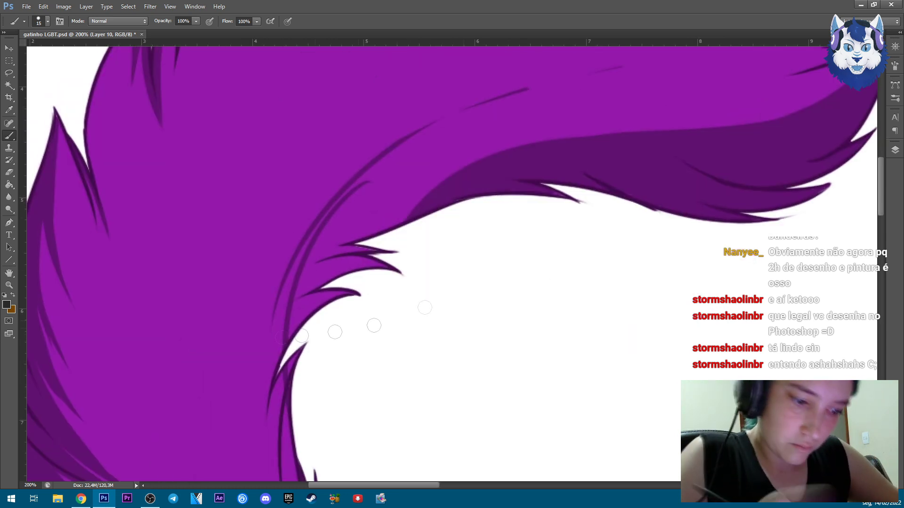
# Extend the underside shadow around the tail's inner curve and erase the leftover guide lines.
pyautogui.moveTo(329, 329); pyautogui.dragTo(509, 167)
pyautogui.moveTo(564, 141); pyautogui.dragTo(320, 254)
pyautogui.moveTo(423, 179); pyautogui.dragTo(278, 348)
pyautogui.press('e')
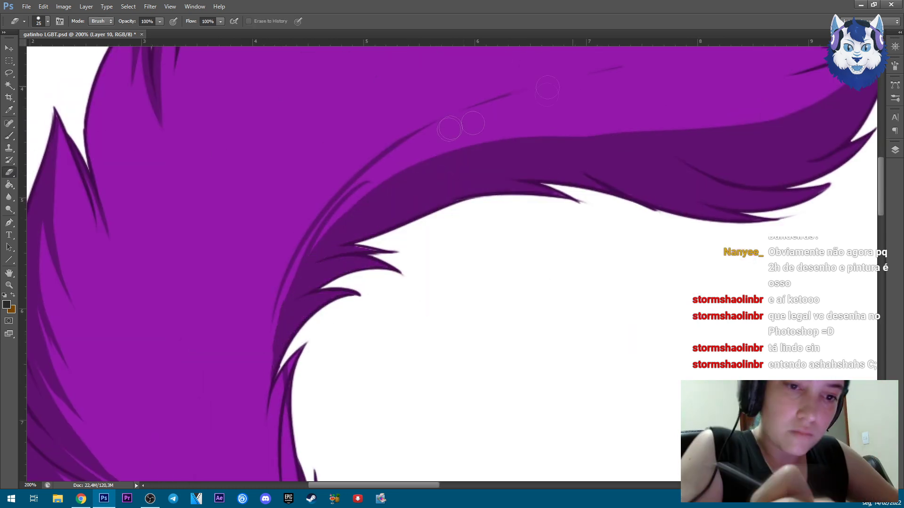
pyautogui.moveTo(405, 141); pyautogui.dragTo(298, 240)
# Add pointed fur shadows along the tail's inner edge, from the upper curve down to the base, using a smaller brush.
pyautogui.press('b')
pyautogui.moveTo(259, 347); pyautogui.dragTo(277, 257)
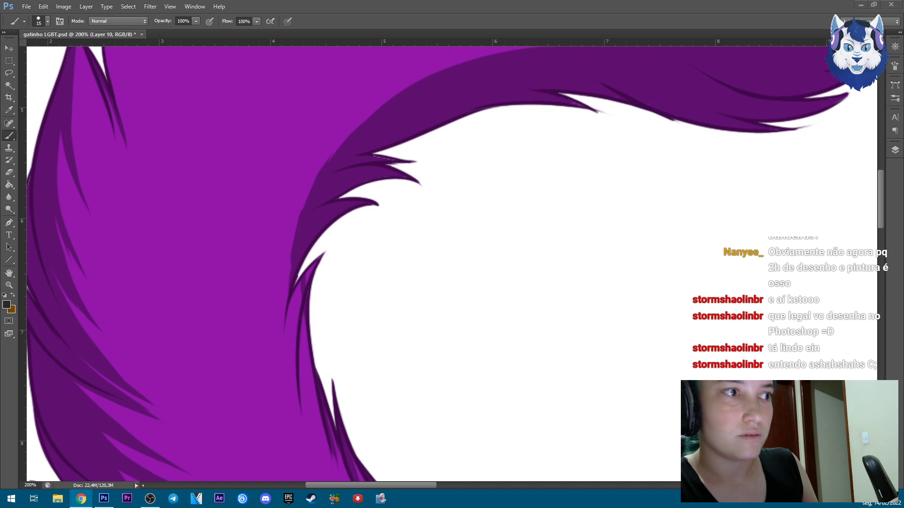
pyautogui.press('[')
pyautogui.moveTo(304, 263); pyautogui.dragTo(285, 330)
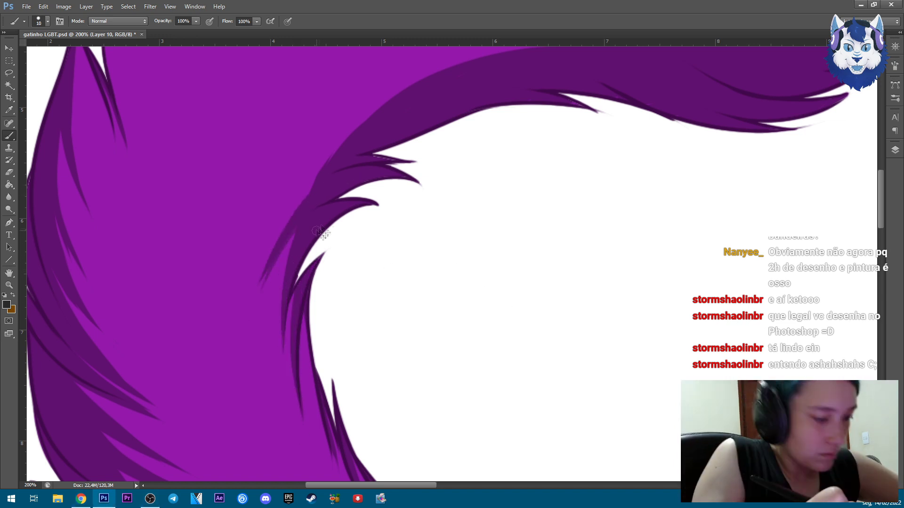
pyautogui.moveTo(295, 182); pyautogui.dragTo(305, 263)
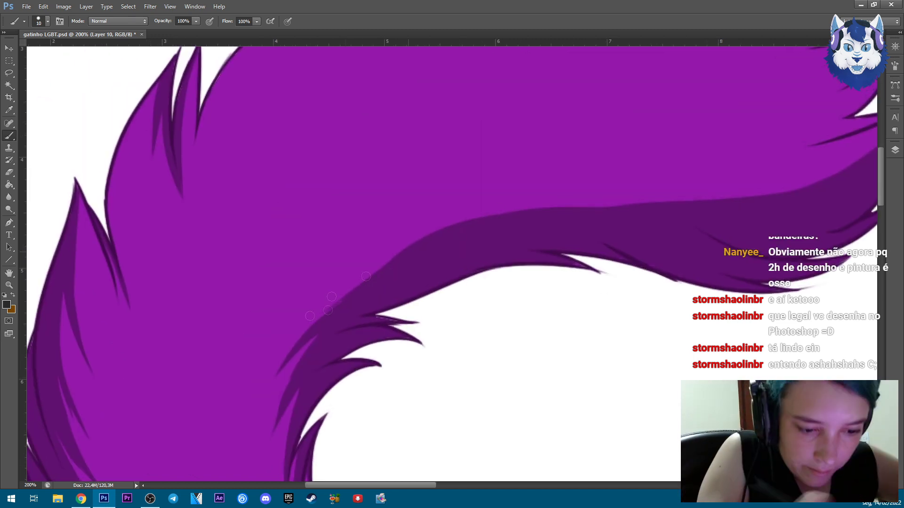
pyautogui.moveTo(429, 242); pyautogui.dragTo(278, 206)
pyautogui.moveTo(458, 445); pyautogui.dragTo(393, 250)
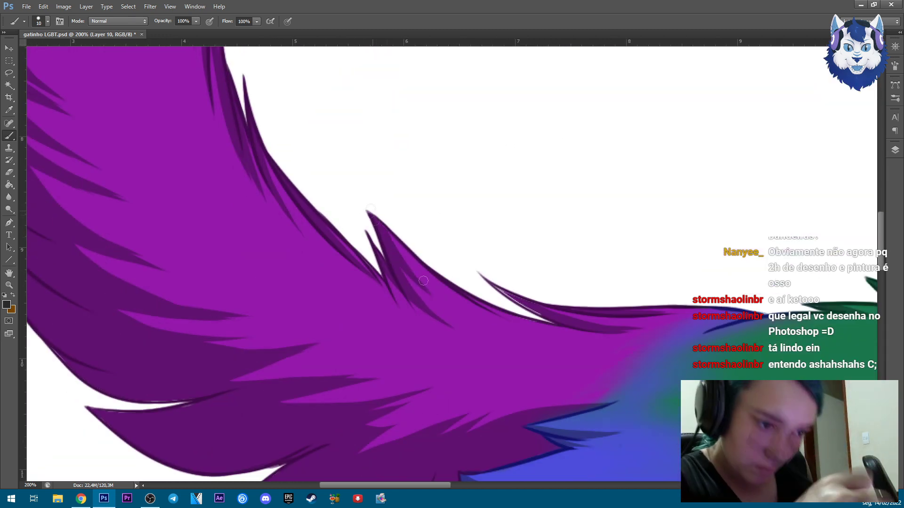
# Paint pointed shadows under the tail tip's fur strands and the tufts along the tail's upper edge.
pyautogui.scroll(10, 548, 291)
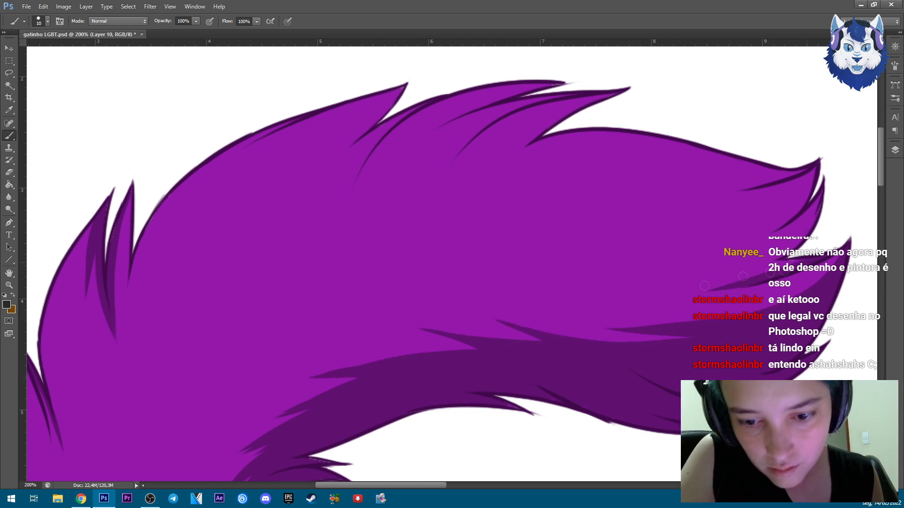
pyautogui.moveTo(821, 198)
pyautogui.mouseDown()
pyautogui.moveTo(730, 268)
pyautogui.moveTo(701, 274)
pyautogui.mouseUp()
pyautogui.moveTo(821, 162); pyautogui.dragTo(748, 235)
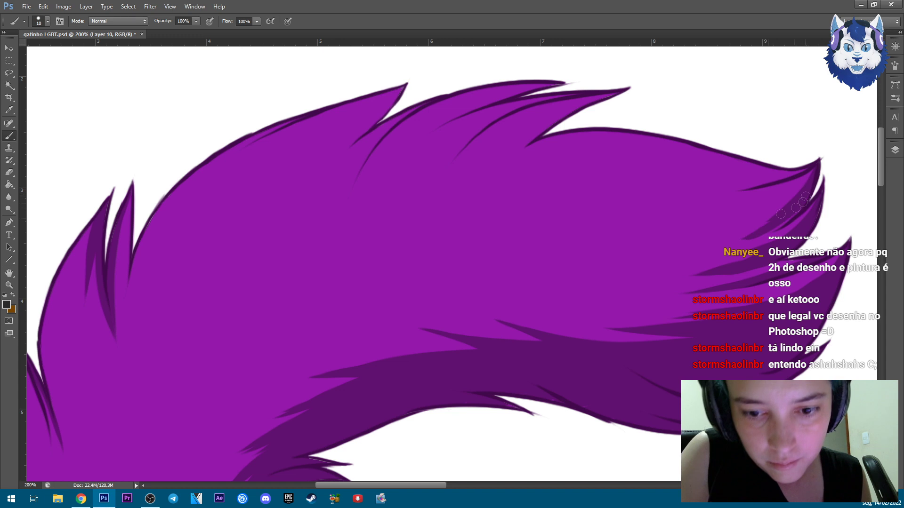
pyautogui.press('b')
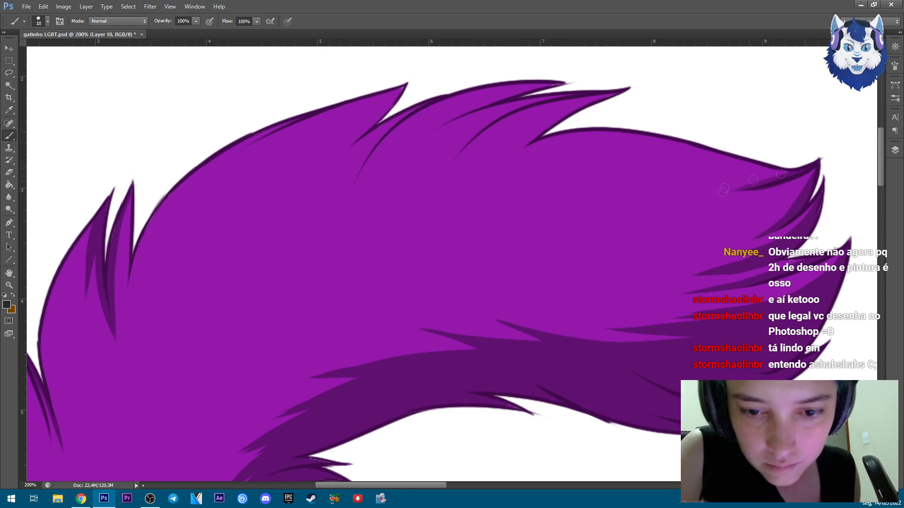
pyautogui.moveTo(572, 97); pyautogui.dragTo(435, 174)
pyautogui.moveTo(551, 86); pyautogui.dragTo(448, 121)
pyautogui.moveTo(541, 85); pyautogui.dragTo(405, 160)
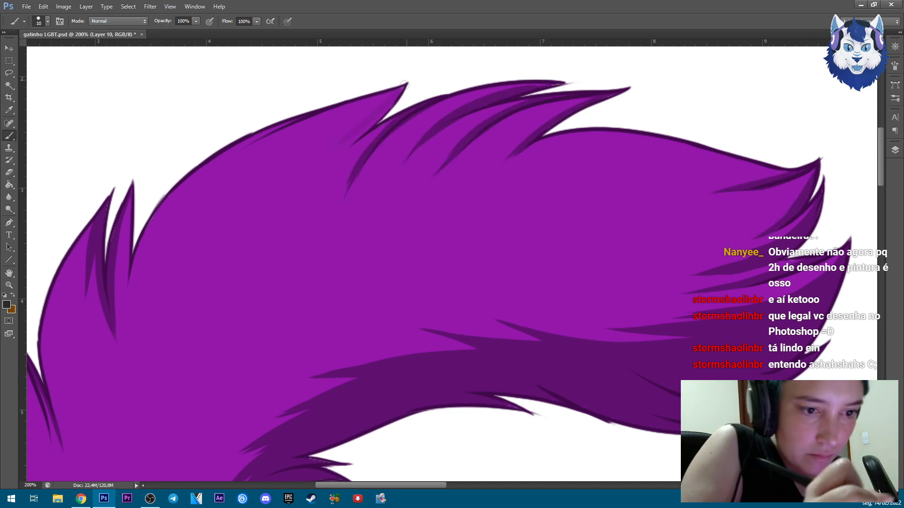
# Continue the pointed fur shadows from the upper tuft around the tail's outer bend.
pyautogui.moveTo(407, 79); pyautogui.dragTo(272, 202)
pyautogui.moveTo(354, 122); pyautogui.dragTo(225, 288)
pyautogui.moveTo(245, 219); pyautogui.dragTo(216, 351)
pyautogui.moveTo(257, 205); pyautogui.dragTo(188, 382)
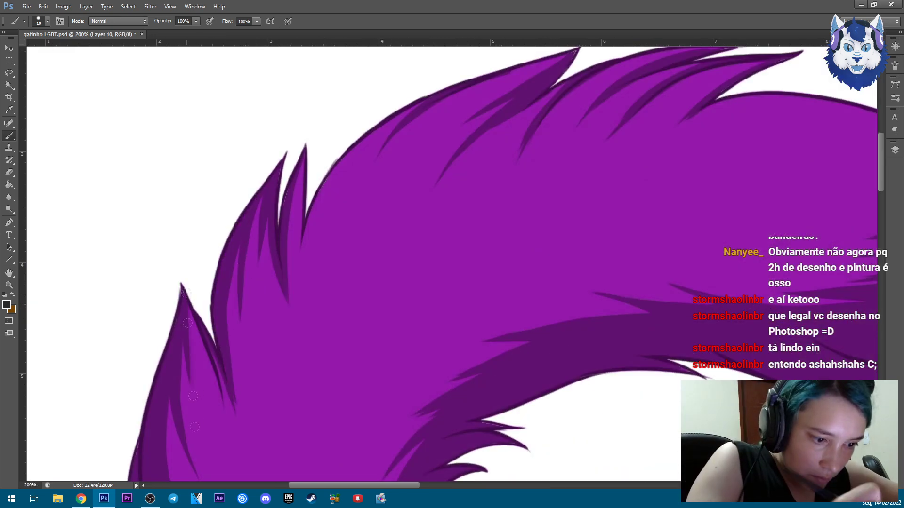
# Widen the near hind leg's shadow along the thigh and extend it up to a pointed end beside the crease.
pyautogui.hotkey('ctrl', '-')
pyautogui.hotkey('ctrl', '-')
pyautogui.hotkey('ctrl', '-')
pyautogui.hotkey('ctrl', '-')
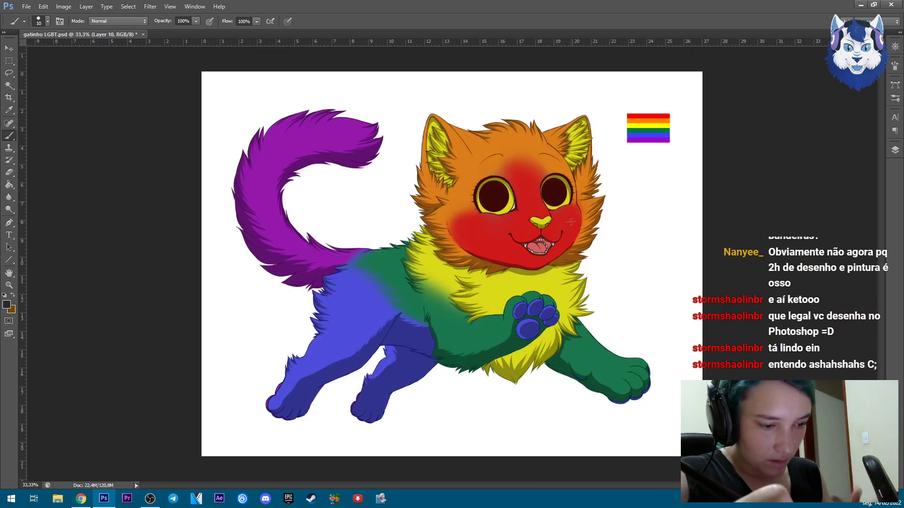
pyautogui.hotkey('ctrl', '+')
pyautogui.hotkey('ctrl', '+')
pyautogui.hotkey('ctrl', '+')
pyautogui.scroll(-5, 302, 320)
pyautogui.press('e')
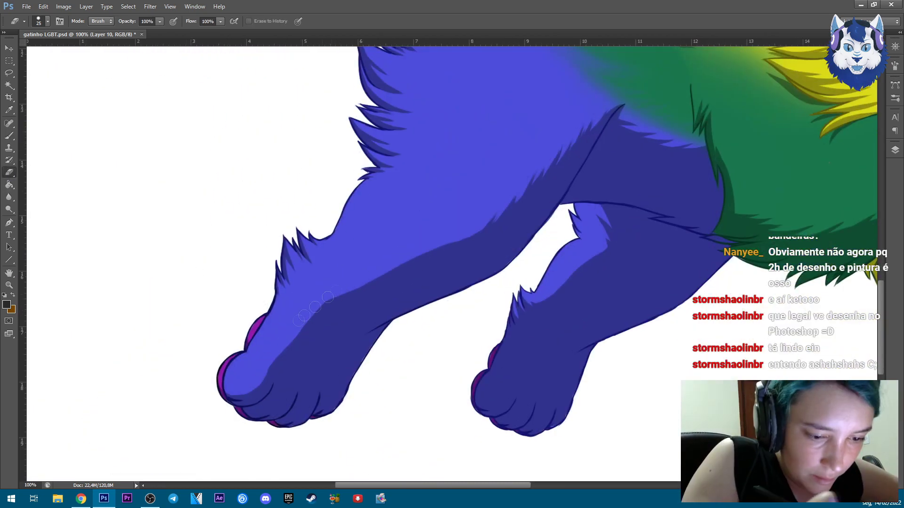
pyautogui.press('b')
pyautogui.moveTo(468, 233); pyautogui.dragTo(581, 137)
pyautogui.hotkey('ctrl', '+')
pyautogui.scroll(5, 556, 213)
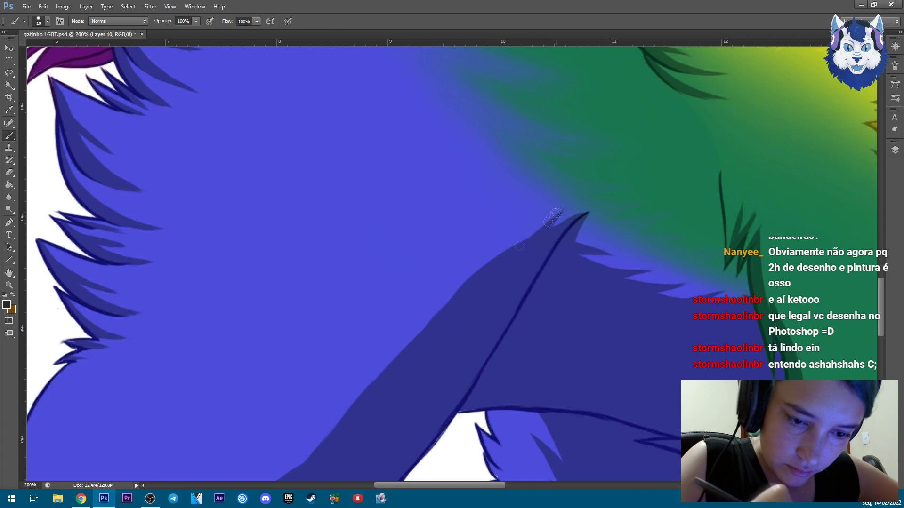
# Add a new layer above the line art and paint one large round white highlight in each eye with a 70 px brush.
pyautogui.hotkey('ctrl', '-')
pyautogui.hotkey('ctrl', '-')
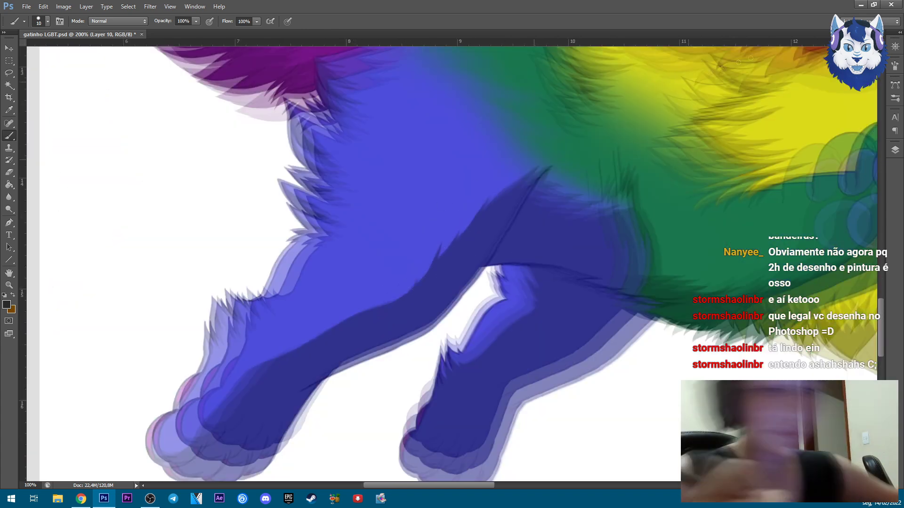
pyautogui.hotkey('ctrl', '-')
pyautogui.click(895, 150)
pyautogui.click(796, 211)
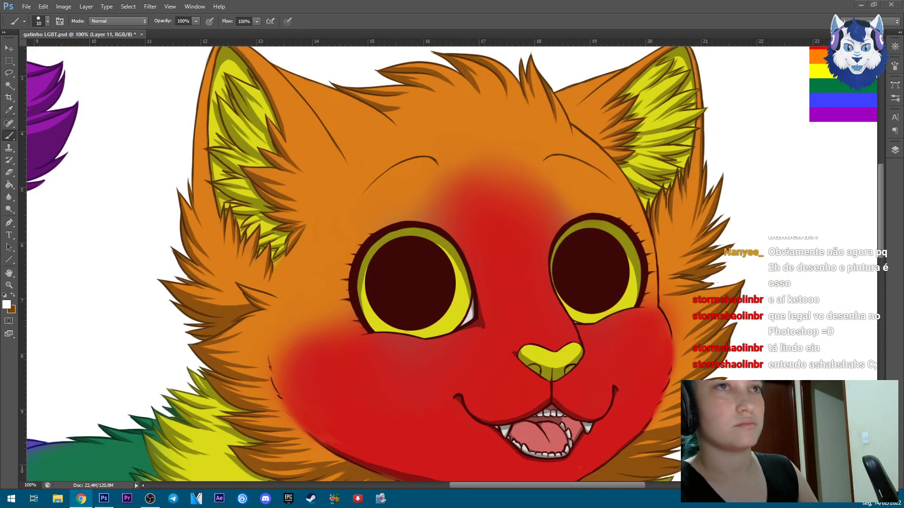
pyautogui.hotkey('ctrl', '+')
pyautogui.press(']')
pyautogui.press(']')
pyautogui.press(']')
pyautogui.press(']')
pyautogui.press(']')
pyautogui.press(']')
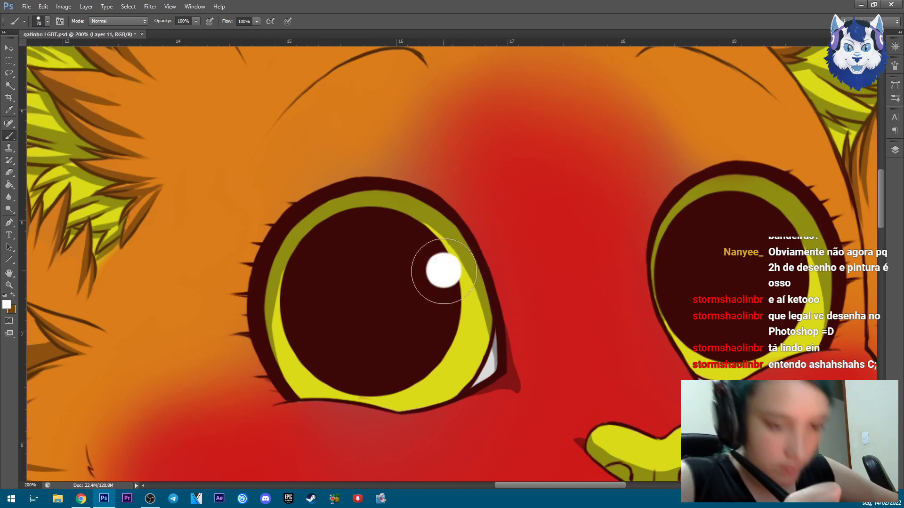
pyautogui.click(444, 270)
pyautogui.click(791, 234)
# Add smaller round white highlights below the large one in each eye, using smaller brush sizes.
pyautogui.press('[')
pyautogui.press('[')
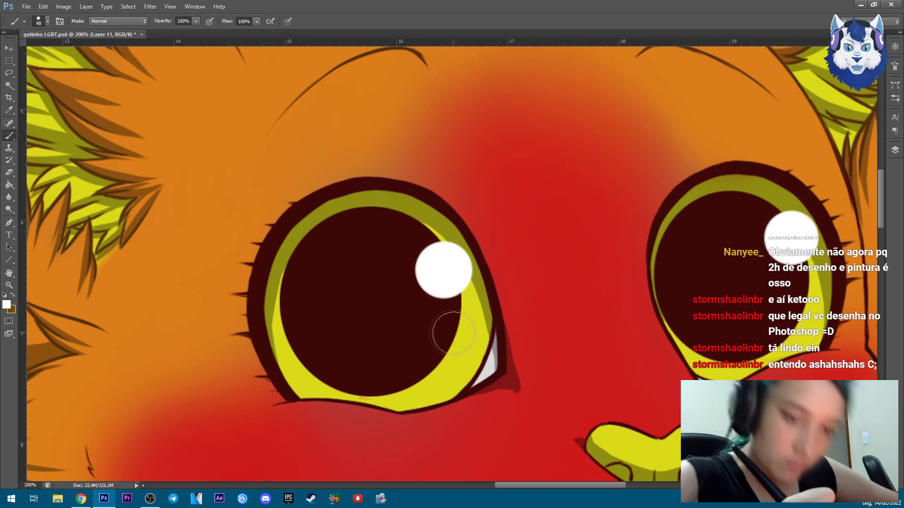
pyautogui.click(452, 330)
pyautogui.click(432, 371)
pyautogui.press('[')
pyautogui.click(807, 287)
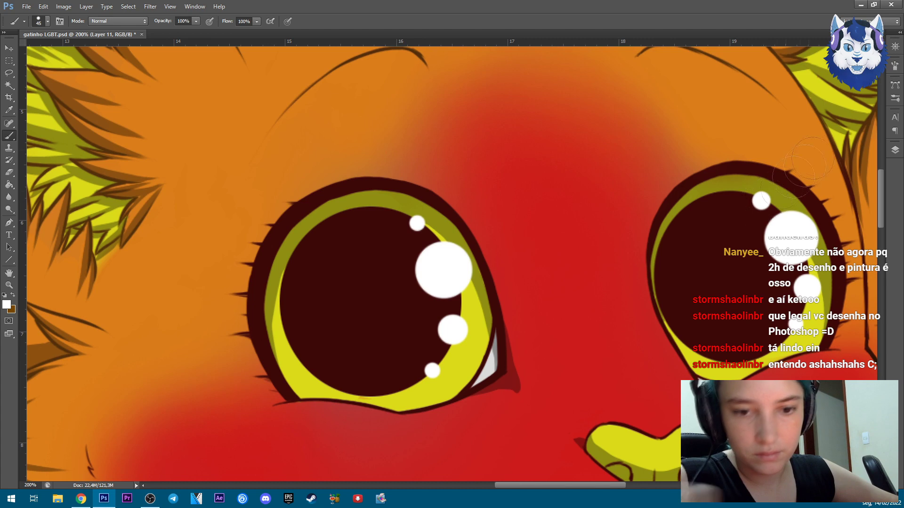
# Add small white dots on the lower opposite side of the pupils and erase the white spilling past the eye outline.
pyautogui.hotkey('ctrl', '0')
pyautogui.hotkey('ctrl', '+')
pyautogui.hotkey('ctrl', '+')
pyautogui.hotkey('ctrl', '+')
pyautogui.hotkey('ctrl', '+')
pyautogui.click(687, 318)
pyautogui.press('e')
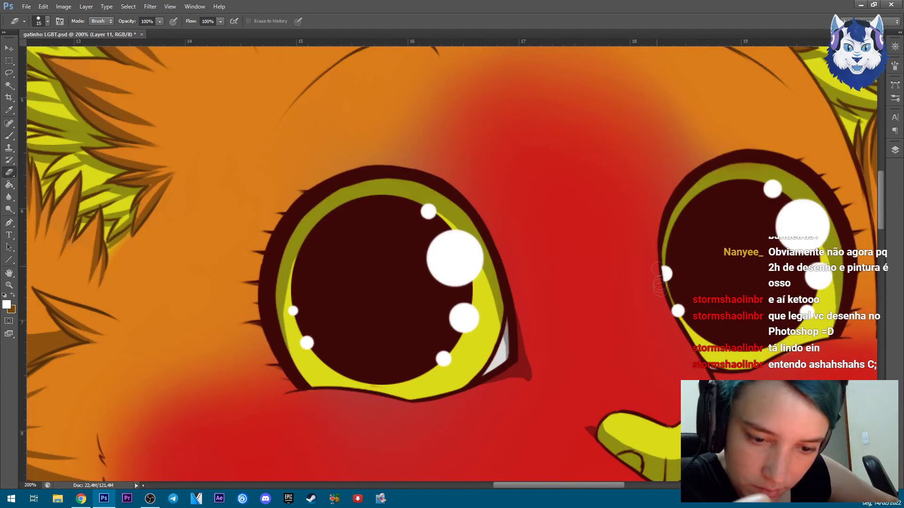
# On a new layer, paint soft white glow strokes along the left eye's lower iris with a 15 px soft brush.
pyautogui.hotkey('ctrl', '-')
pyautogui.hotkey('ctrl', '-')
pyautogui.hotkey('ctrl', '-')
pyautogui.click(895, 149)
pyautogui.click(819, 160)
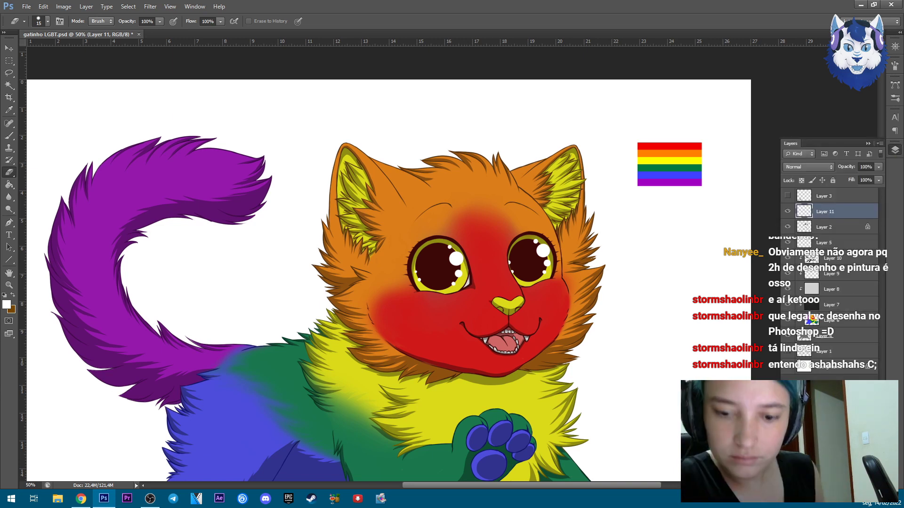
pyautogui.hotkey('ctrl', '+')
pyautogui.hotkey('ctrl', '+')
pyautogui.hotkey('ctrl', '+')
pyautogui.press('b')
pyautogui.rightClick(350, 346)
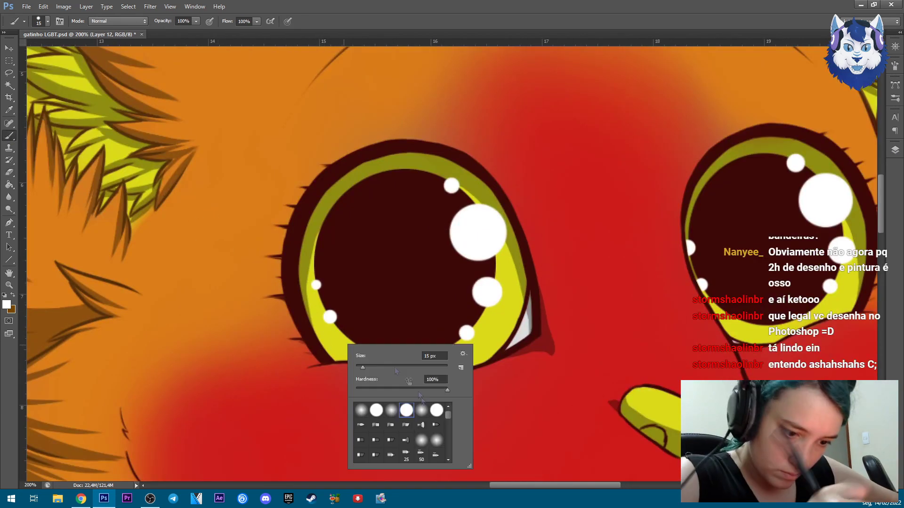
pyautogui.press(']')
pyautogui.press(']')
pyautogui.press(']')
pyautogui.press(']')
pyautogui.moveTo(320, 327)
pyautogui.mouseDown()
pyautogui.moveTo(348, 353)
pyautogui.moveTo(455, 362)
pyautogui.moveTo(504, 286)
pyautogui.moveTo(510, 263)
pyautogui.mouseUp()
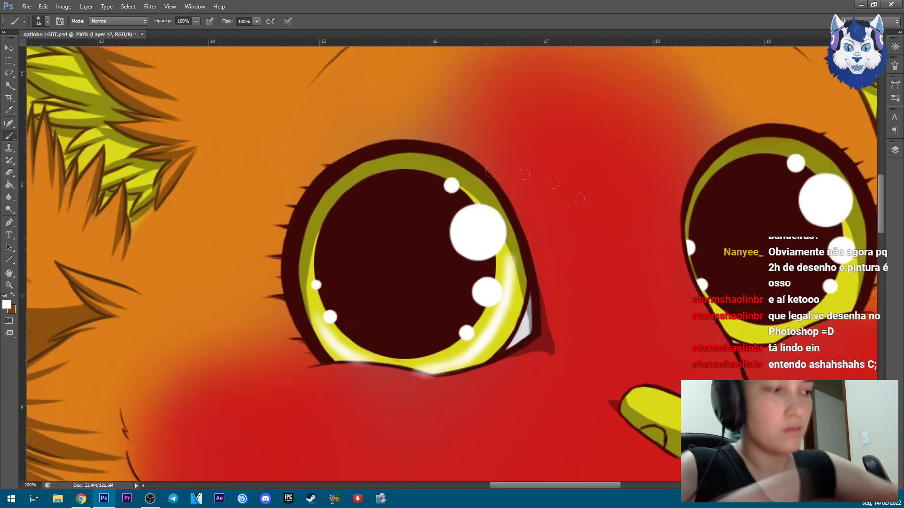
# Add a soft white glow around each round highlight in the left eye with a 35 px brush.
pyautogui.click(451, 185)
pyautogui.click(478, 232)
pyautogui.click(487, 292)
pyautogui.click(330, 316)
pyautogui.click(315, 285)
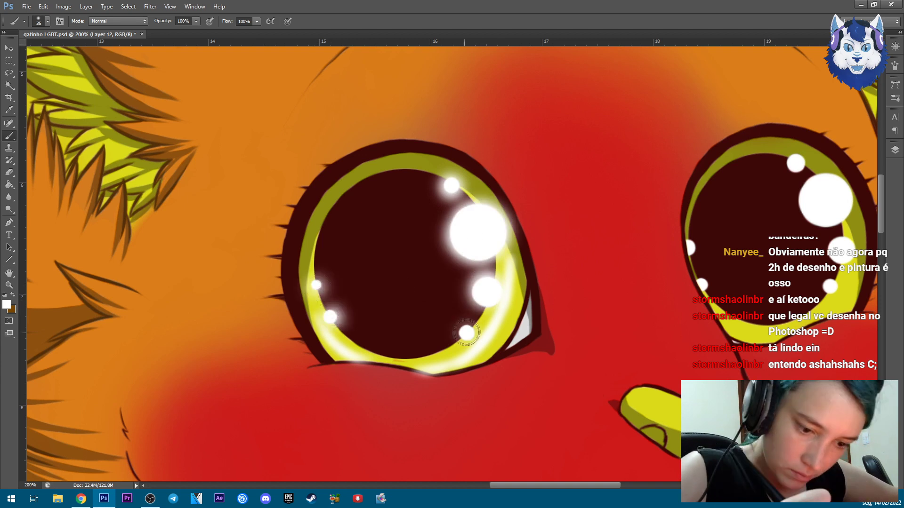
pyautogui.click(466, 333)
# Add the same soft white glow around each round highlight in the right eye.
pyautogui.hscroll(5, 452, 245)
pyautogui.click(452, 246)
pyautogui.click(465, 284)
pyautogui.click(594, 285)
pyautogui.click(605, 249)
pyautogui.click(588, 197)
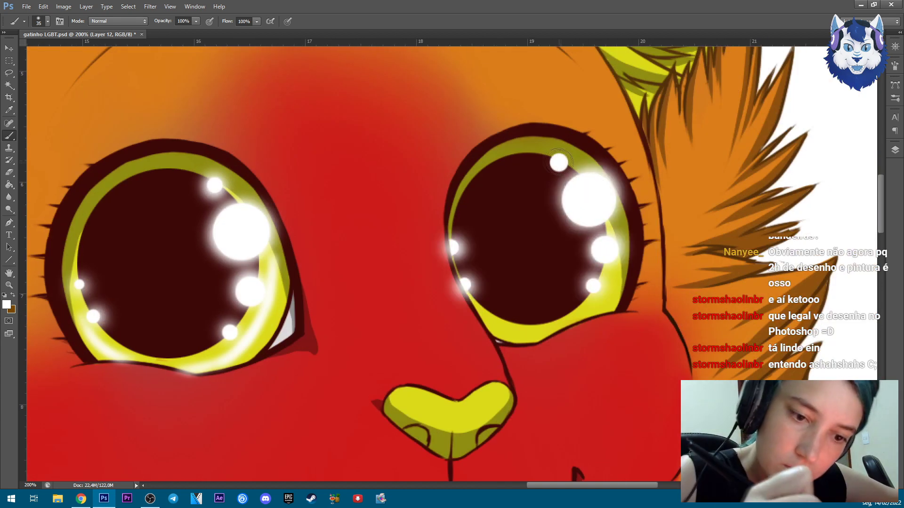
pyautogui.click(559, 162)
# Paint a soft glow along the right eye's lower iris, reduce the glow layer's opacity to 38% and erase the spill.
pyautogui.press('[')
pyautogui.press('[')
pyautogui.press('[')
pyautogui.press('[')
pyautogui.moveTo(464, 284)
pyautogui.mouseDown()
pyautogui.moveTo(586, 325)
pyautogui.moveTo(616, 221)
pyautogui.mouseUp()
pyautogui.click(895, 149)
pyautogui.click(878, 167)
pyautogui.moveTo(880, 177); pyautogui.dragTo(848, 179)
pyautogui.press('e')
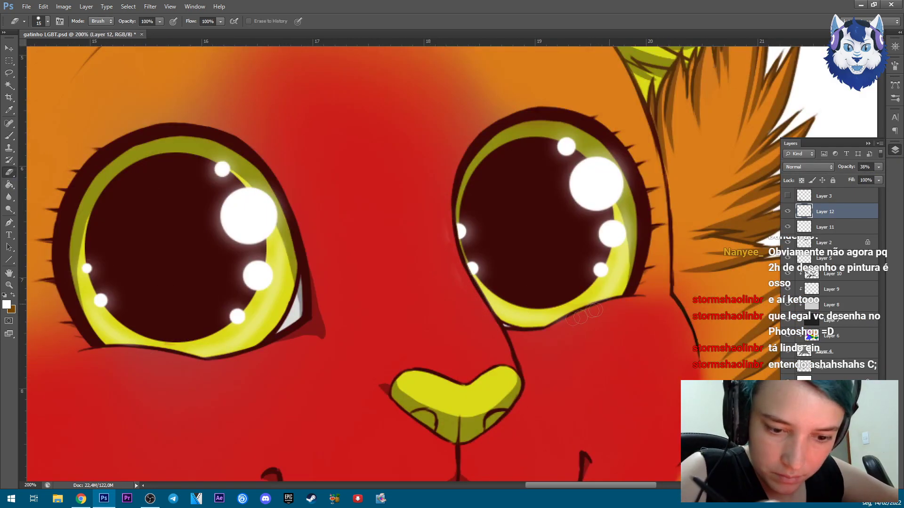
# Reduce the opacity of the layer with the round eye highlights to 82%.
pyautogui.hotkey('ctrl', '0')
pyautogui.hotkey('ctrl', '+')
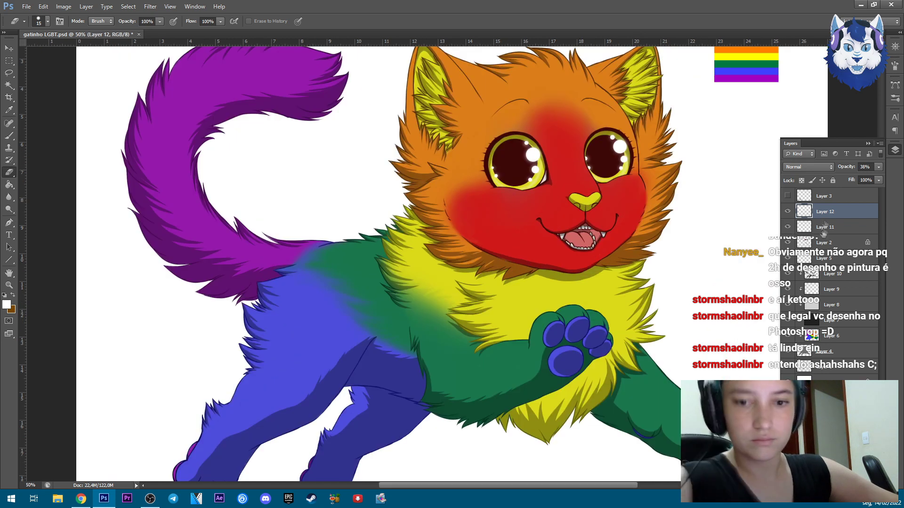
pyautogui.click(823, 227)
pyautogui.click(879, 167)
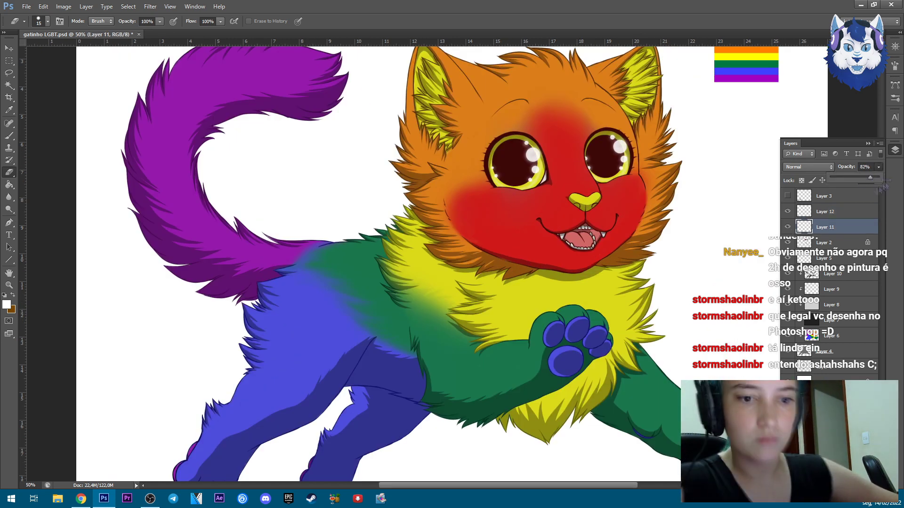
pyautogui.press('Return')
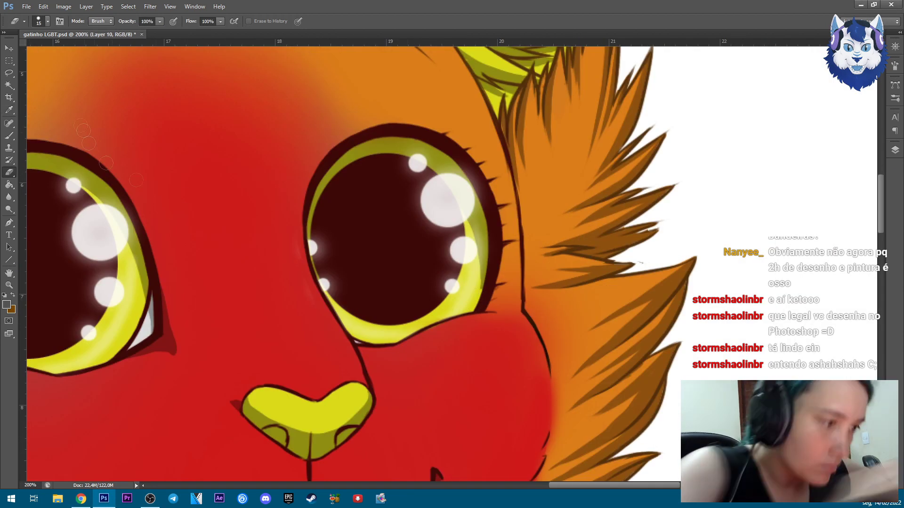
# Return to the Multiply shadow layer and refine the dark shading along the iris edges of both eyes.
pyautogui.click(9, 135)
pyautogui.rightClick(486, 299)
pyautogui.press('Escape')
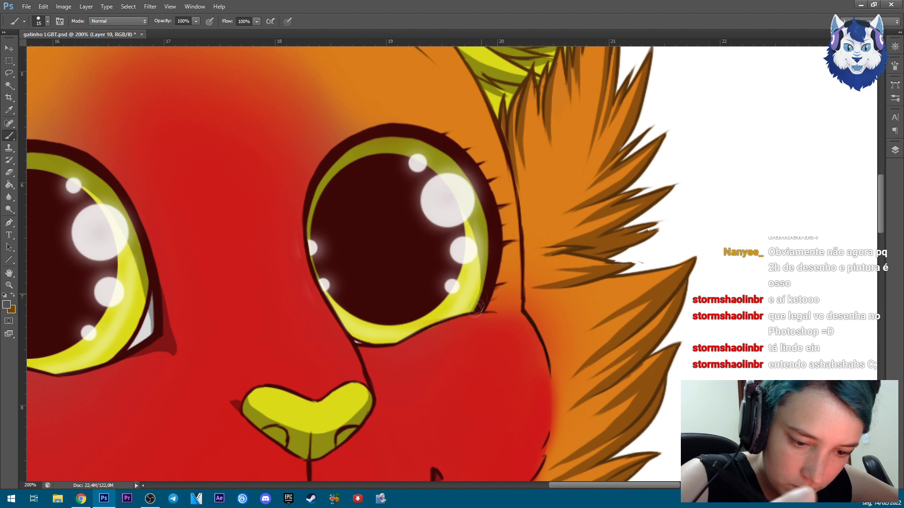
pyautogui.moveTo(157, 324); pyautogui.dragTo(375, 178)
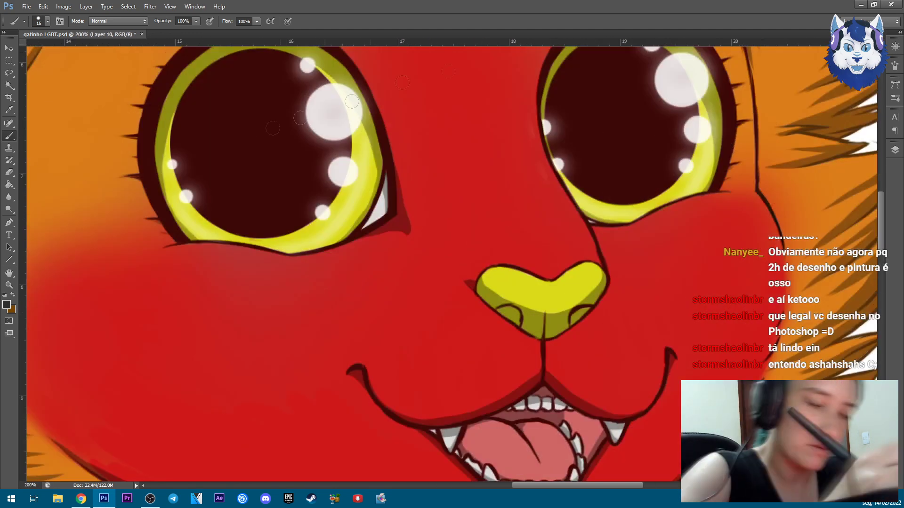
pyautogui.scroll(-4, 276, 138)
# Add a new layer above the shadow layer and choose a dark purple foreground colour.
pyautogui.click(895, 150)
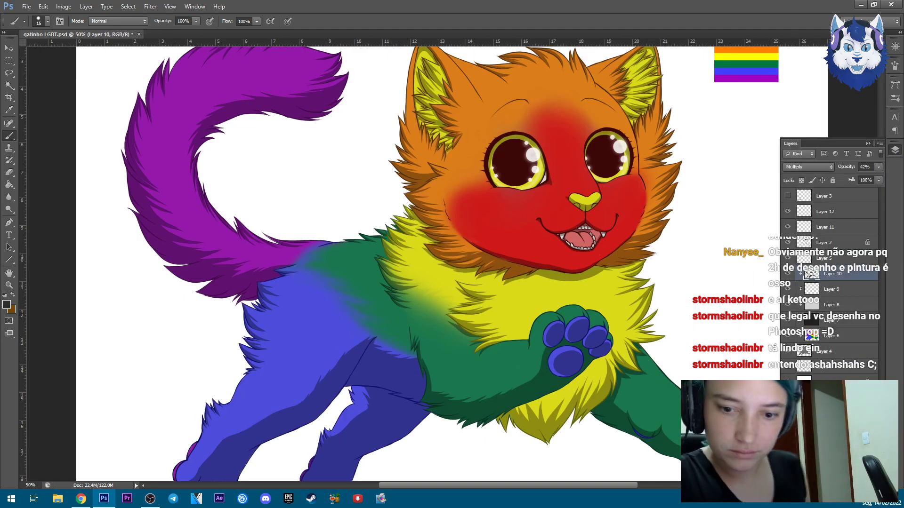
pyautogui.hotkey('ctrl', 'shift', 'alt', 'n')
pyautogui.hotkey('ctrl', '-')
pyautogui.click(6, 304)
pyautogui.moveTo(285, 192); pyautogui.dragTo(333, 192)
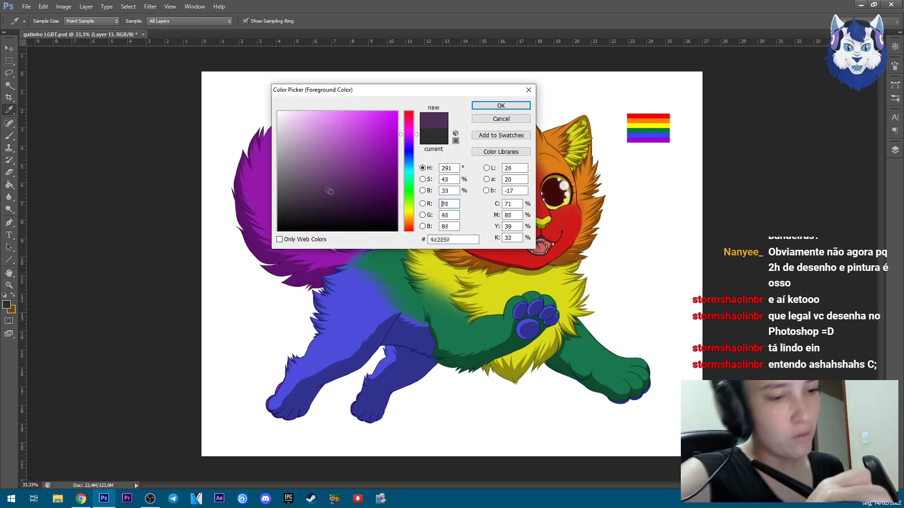
pyautogui.click(501, 105)
# Paint broad soft dark purple shading over the kitten, then set the layer to Multiply with reduced opacity.
pyautogui.press('b')
pyautogui.rightClick(439, 257)
pyautogui.write('432')
pyautogui.press('Return')
pyautogui.moveTo(283, 151)
pyautogui.mouseDown()
pyautogui.moveTo(292, 244)
pyautogui.moveTo(325, 377)
pyautogui.mouseUp()
pyautogui.click(895, 149)
pyautogui.click(808, 167)
pyautogui.click(819, 191)
pyautogui.moveTo(878, 166)
pyautogui.mouseDown()
pyautogui.moveTo(846, 182)
pyautogui.moveTo(853, 181)
pyautogui.mouseUp()
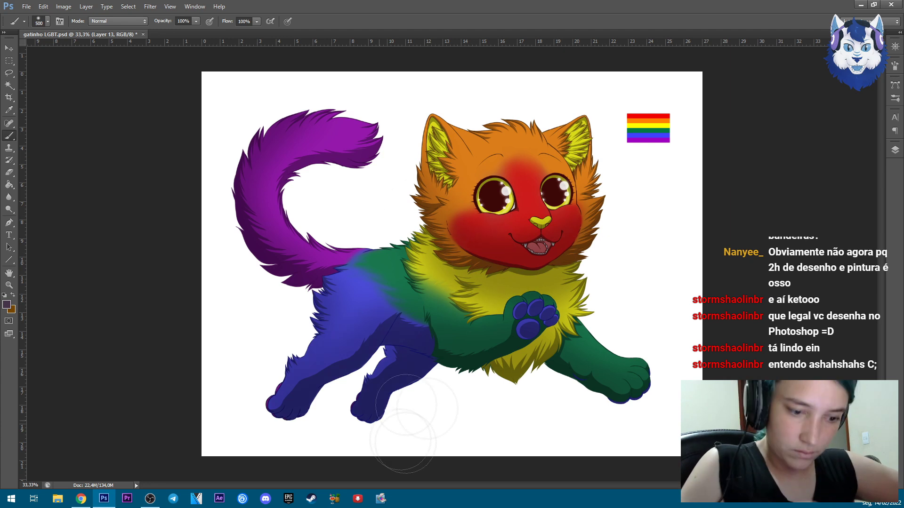
# Recolour the broad soft shading dark blue with a 700 px brush and set its layer's opacity to 53%.
pyautogui.click(895, 150)
pyautogui.click(878, 166)
pyautogui.moveTo(853, 180)
pyautogui.mouseDown()
pyautogui.moveTo(872, 183)
pyautogui.moveTo(858, 183)
pyautogui.mouseUp()
pyautogui.click(7, 305)
pyautogui.click(501, 105)
pyautogui.rightClick(473, 221)
pyautogui.write('700')
pyautogui.press('Return')
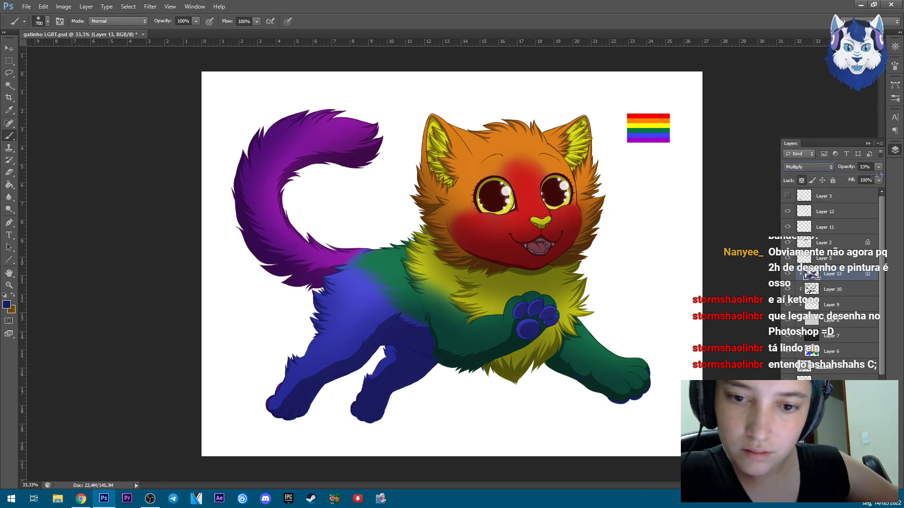
# Add another clipped layer set to Multiply at 49% opacity and reduce the brush to 200 px.
pyautogui.hotkey('ctrl', 'shift', 'alt', 'n')
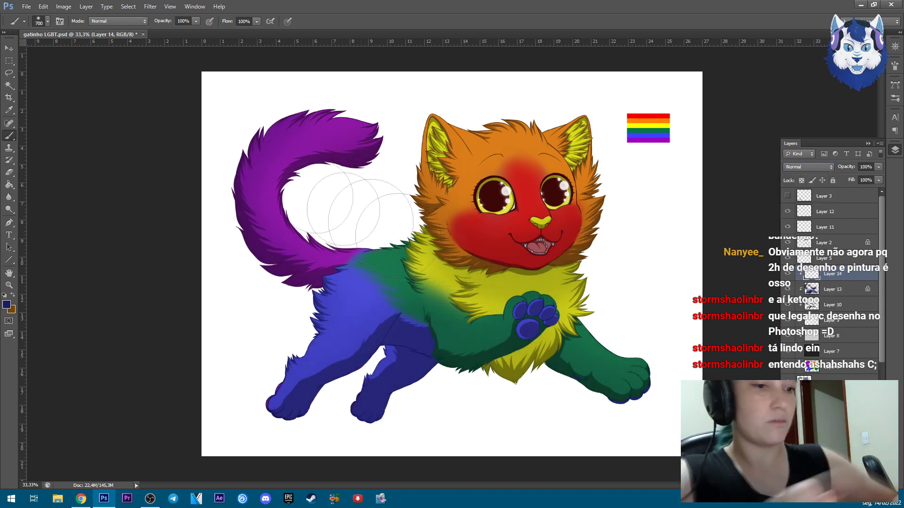
pyautogui.press('[')
pyautogui.press('[')
pyautogui.press('[')
pyautogui.press('[')
pyautogui.press('[')
pyautogui.press('[')
pyautogui.click(807, 167)
pyautogui.click(800, 187)
pyautogui.click(878, 167)
pyautogui.moveTo(878, 179); pyautogui.dragTo(851, 183)
# Paint soft dark blue shadows on the legs, paws, belly, chest, under the chin and along the head's outer edge.
pyautogui.moveTo(372, 349); pyautogui.dragTo(270, 404)
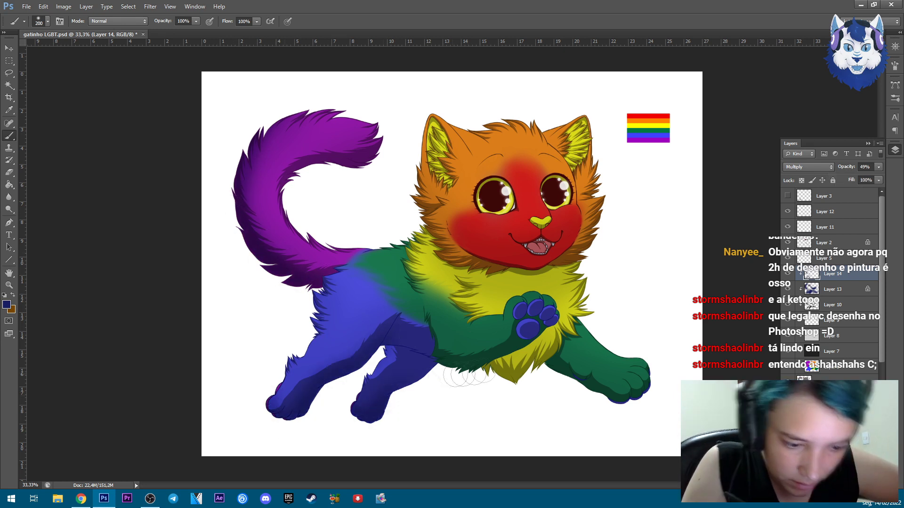
pyautogui.moveTo(428, 363)
pyautogui.mouseDown()
pyautogui.moveTo(523, 358)
pyautogui.moveTo(635, 390)
pyautogui.moveTo(574, 319)
pyautogui.mouseUp()
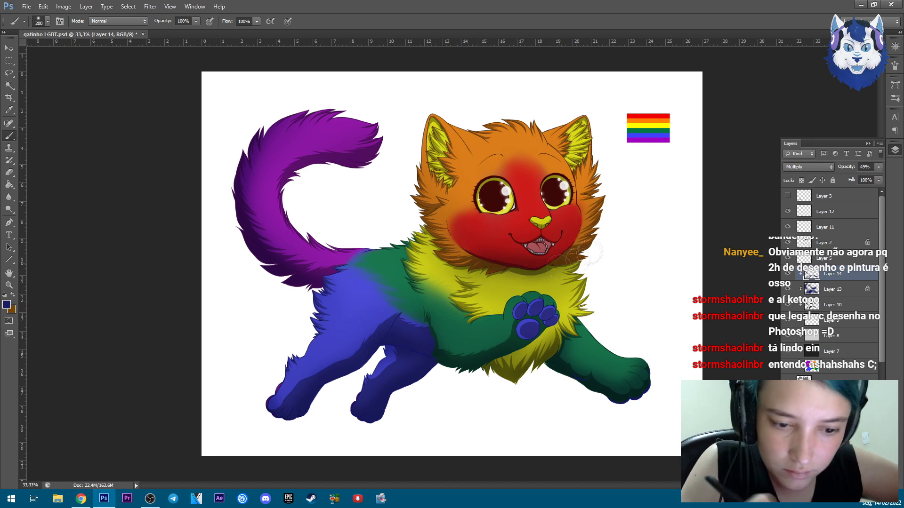
pyautogui.moveTo(594, 123); pyautogui.dragTo(594, 210)
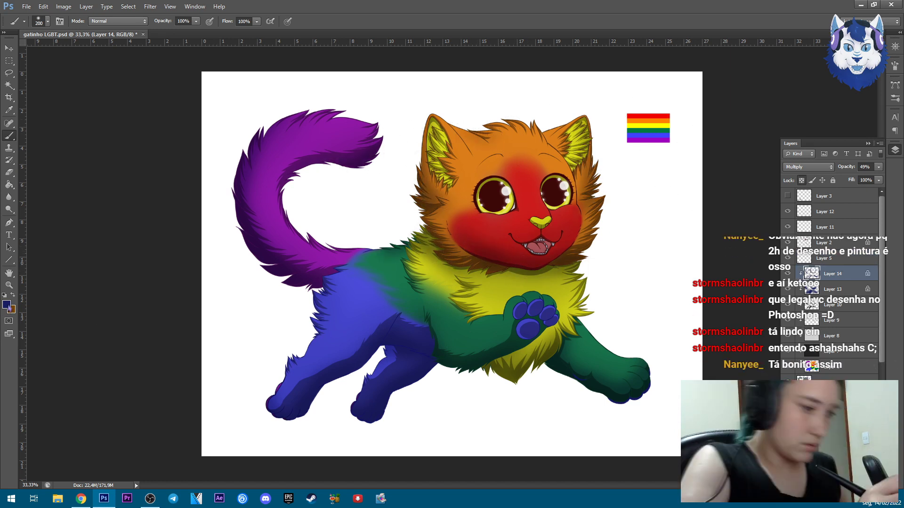
# Recolour the newest soft shadow layer black, set the brush to 288 px and reduce the layer's opacity to 18%.
pyautogui.click(6, 305)
pyautogui.click(490, 105)
pyautogui.rightClick(531, 246)
pyautogui.moveTo(546, 269); pyautogui.dragTo(649, 268)
pyautogui.press('Return')
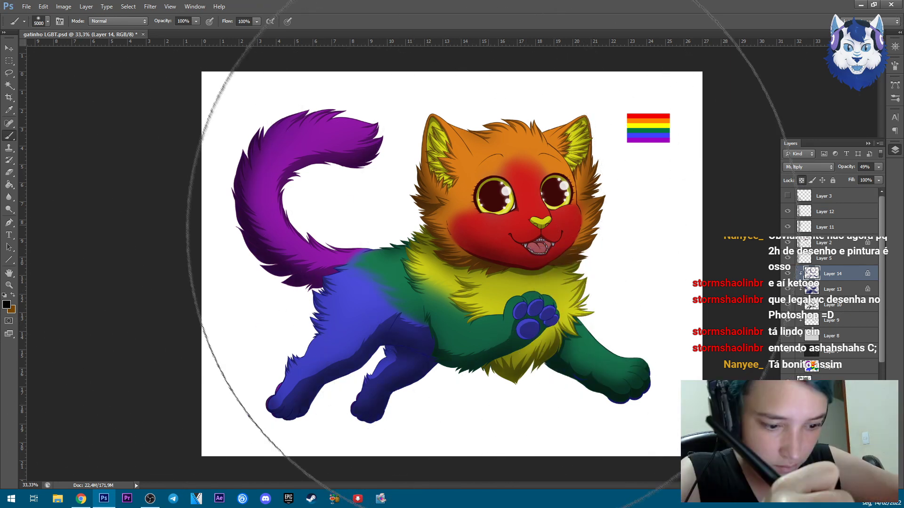
pyautogui.rightClick(487, 240)
pyautogui.moveTo(595, 188); pyautogui.dragTo(499, 187)
pyautogui.press('Return')
pyautogui.moveTo(878, 167); pyautogui.dragTo(838, 187)
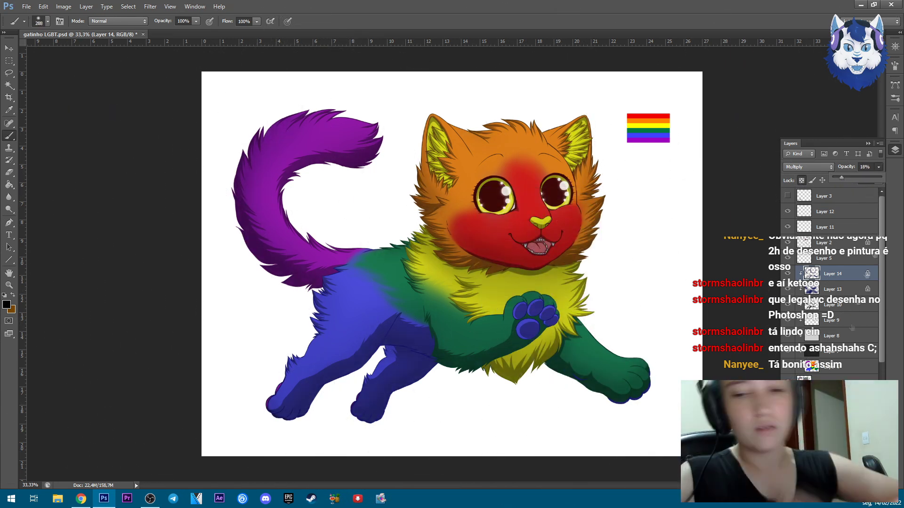
# Add a new clipped layer above the soft shadow layers and set the foreground colour to white.
pyautogui.hotkey('ctrl', 'shift', 'alt', 'n')
pyautogui.click(6, 304)
pyautogui.click(277, 92)
pyautogui.click(485, 105)
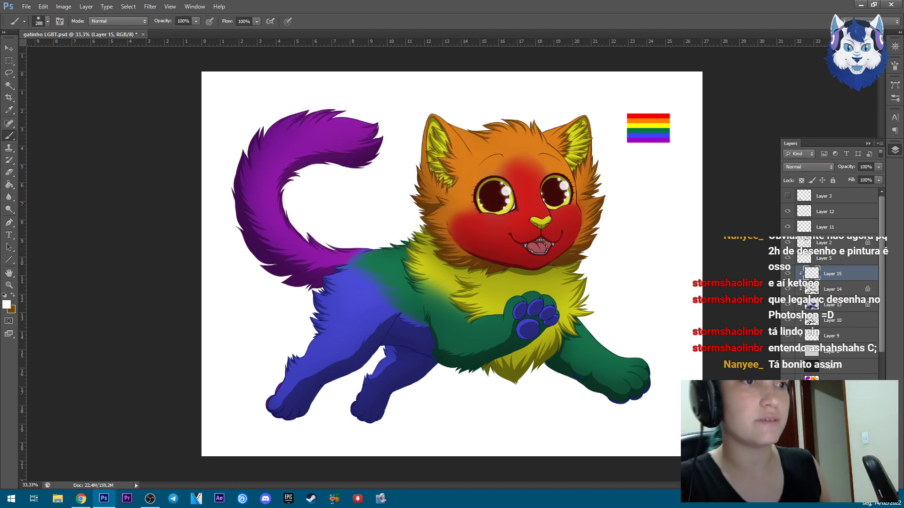
pyautogui.press('F7')
pyautogui.scroll(1, 453, 269)
pyautogui.moveTo(348, 108); pyautogui.dragTo(286, 174)
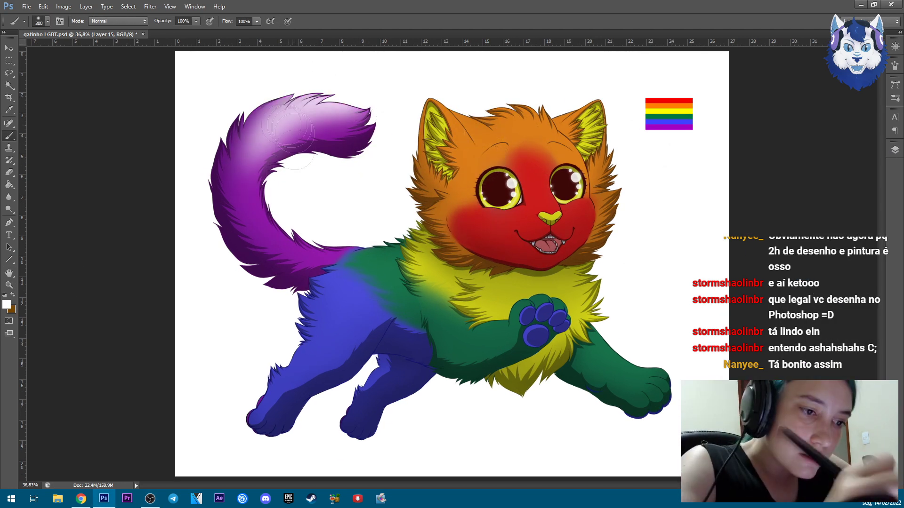
pyautogui.hotkey('ctrl', 'alt', 'z')
pyautogui.hotkey('ctrl', 'alt', 'z')
pyautogui.hotkey('ctrl', 'alt', 'z')
# Set the brush opacity to 47% and paint soft white highlights on the tail, back, hip, forehead, cheeks and front legs.
pyautogui.press('[')
pyautogui.press('[')
pyautogui.click(196, 21)
pyautogui.moveTo(198, 24); pyautogui.dragTo(171, 29)
pyautogui.press(']')
pyautogui.press(']')
pyautogui.moveTo(386, 129)
pyautogui.mouseDown()
pyautogui.moveTo(285, 214)
pyautogui.moveTo(402, 249)
pyautogui.mouseUp()
pyautogui.moveTo(457, 101)
pyautogui.mouseDown()
pyautogui.moveTo(523, 179)
pyautogui.moveTo(565, 113)
pyautogui.mouseUp()
pyautogui.press('[')
pyautogui.press('[')
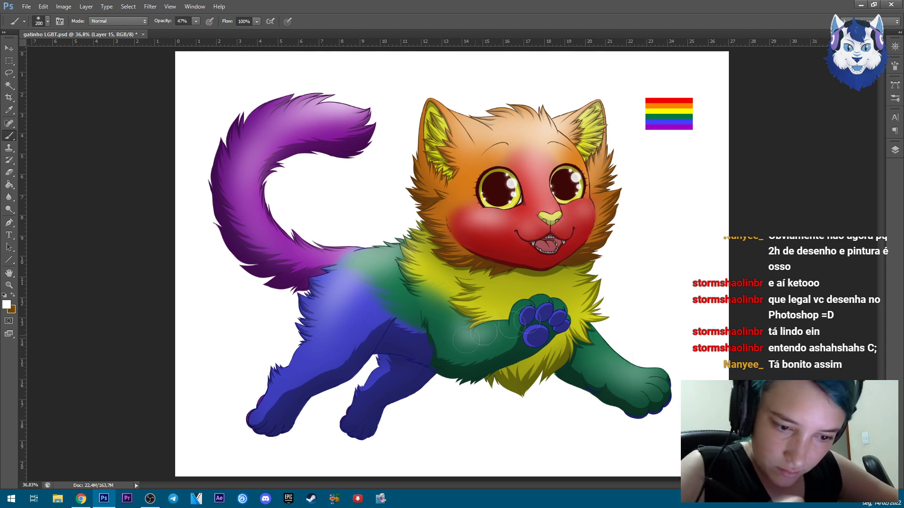
# Set the soft highlight layer's blend mode to Lighten and its opacity to 36%.
pyautogui.click(894, 150)
pyautogui.click(819, 166)
pyautogui.click(800, 244)
pyautogui.moveTo(851, 182); pyautogui.dragTo(853, 182)
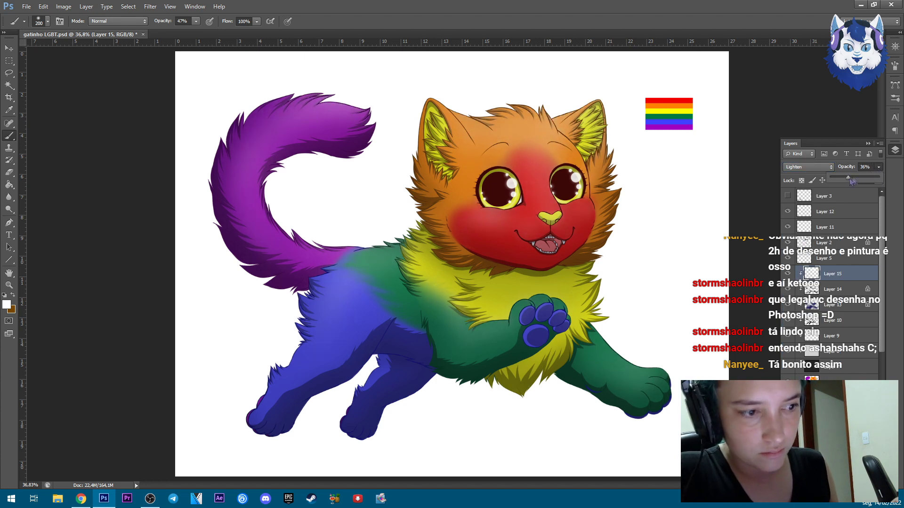
# Add another clipped layer and fill it with a red-to-blue gradient running from the kitten's head towards its hind paws.
pyautogui.hotkey('ctrl', 'shift', 'alt', 'n')
pyautogui.click(8, 184)
pyautogui.click(37, 184)
pyautogui.click(7, 305)
pyautogui.click(501, 106)
pyautogui.click(11, 309)
pyautogui.click(548, 214)
pyautogui.press('Return')
pyautogui.moveTo(605, 101); pyautogui.dragTo(320, 491)
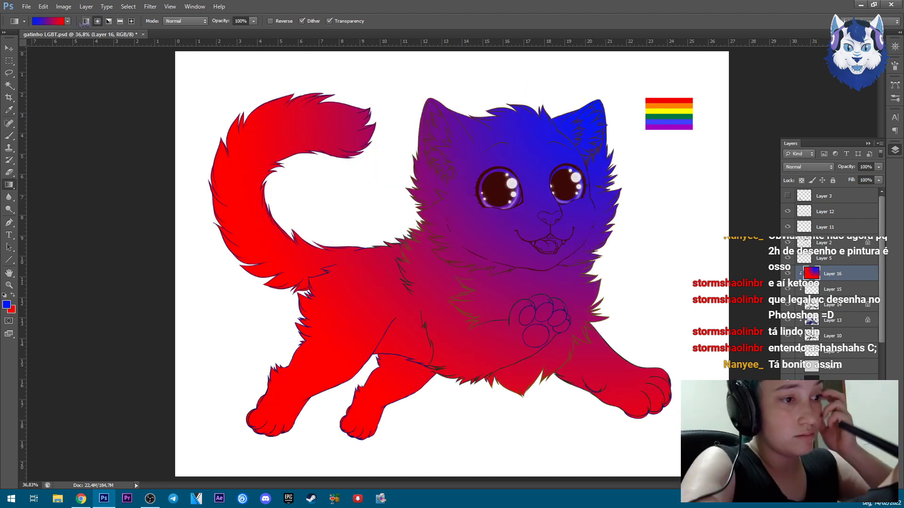
pyautogui.moveTo(630, 110); pyautogui.dragTo(292, 399)
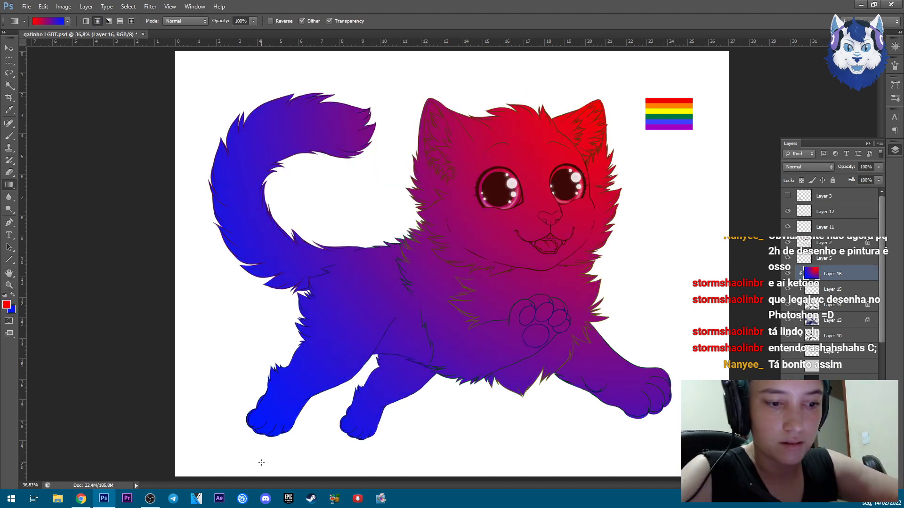
# Set the gradient layer to Overlay and reduce its opacity to 16%.
pyautogui.click(808, 166)
pyautogui.click(792, 289)
pyautogui.moveTo(878, 167); pyautogui.dragTo(838, 182)
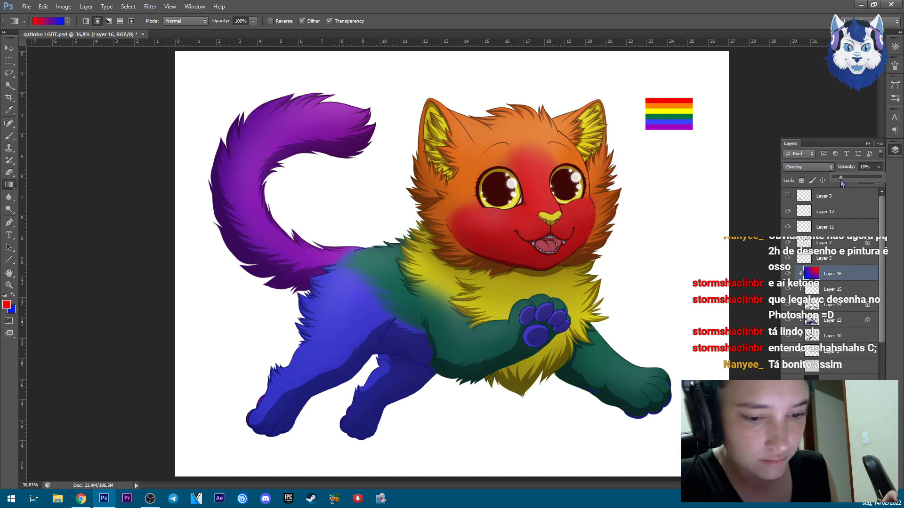
# Lock the transparent pixels of the fur shading on Layer 10, choose dark purple and set a 300 px brush to recolour it.
pyautogui.click(791, 336)
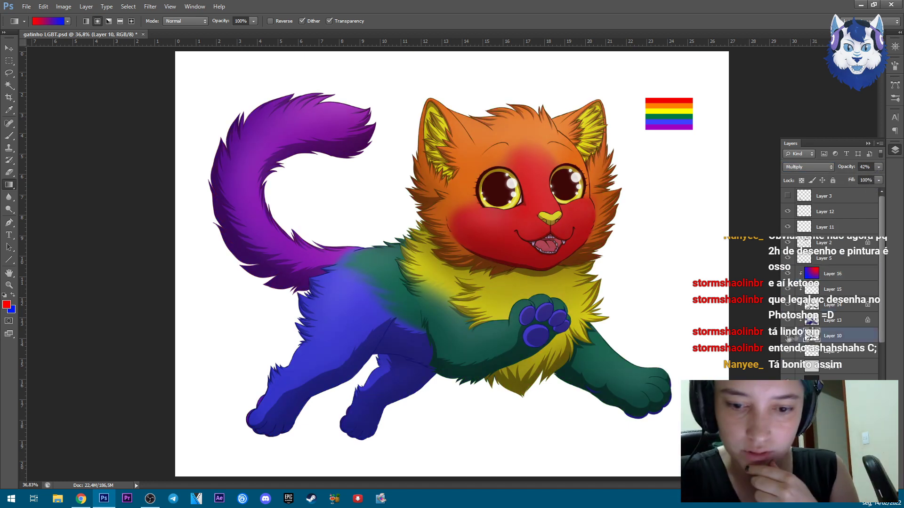
pyautogui.click(801, 181)
pyautogui.click(7, 304)
pyautogui.click(382, 193)
pyautogui.click(484, 105)
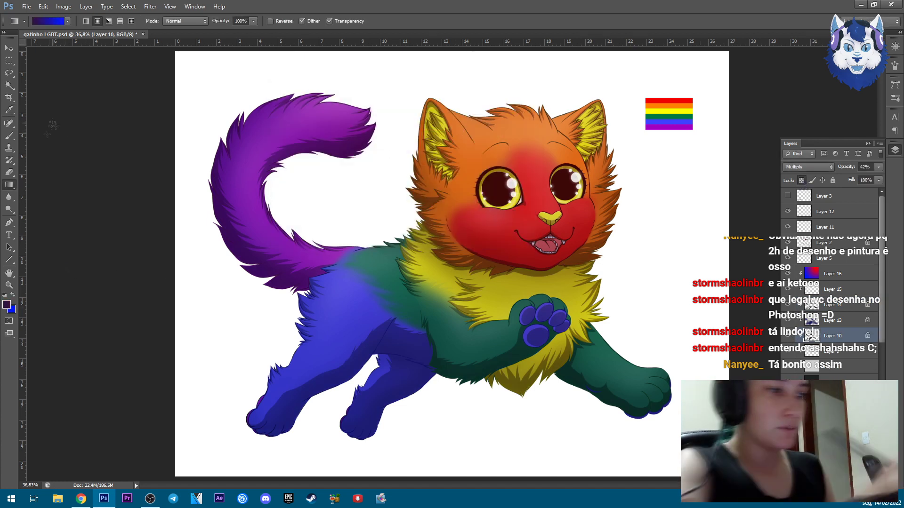
pyautogui.press('b')
pyautogui.rightClick(452, 186)
pyautogui.click(360, 214)
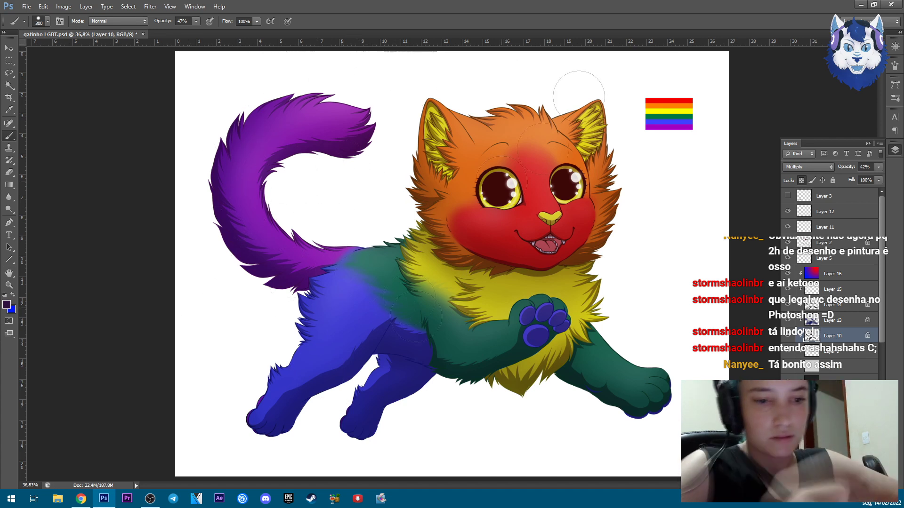
# Choose dark navy 0c0b49 for the fur shading on Layer 10 and reduce that layer's opacity to 36%.
pyautogui.click(11, 309)
pyautogui.click(487, 105)
pyautogui.press('g')
pyautogui.click(7, 305)
pyautogui.click(410, 141)
pyautogui.click(486, 105)
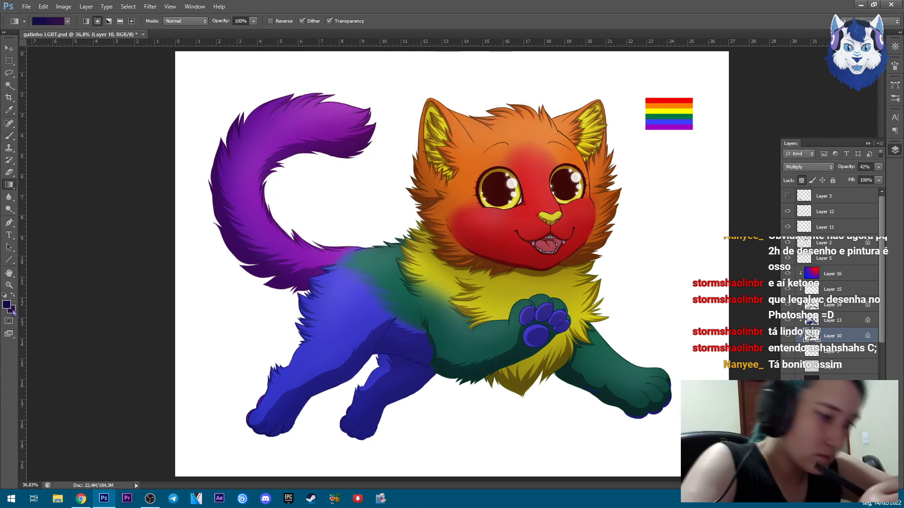
pyautogui.moveTo(879, 167); pyautogui.dragTo(850, 179)
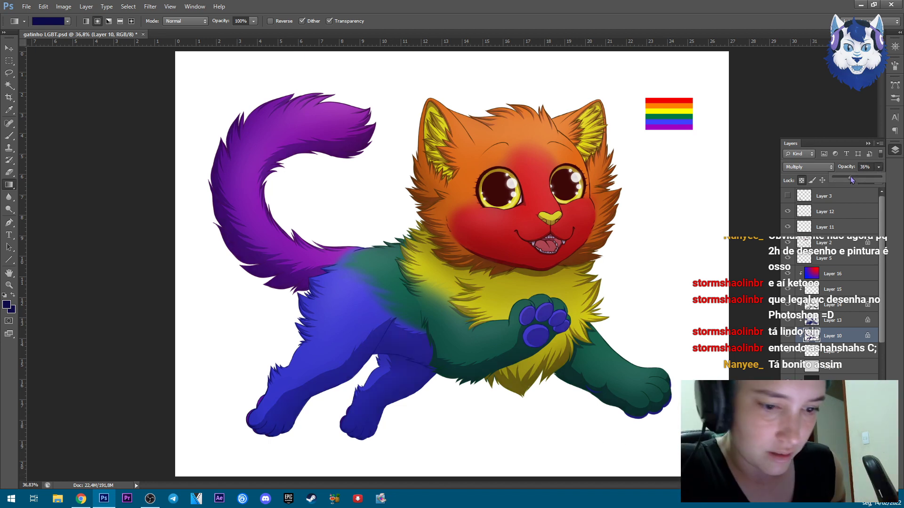
# Add a new clipped layer on top, choose a small brush at 100% opacity and set the foreground colour to white.
pyautogui.hotkey('ctrl', 'shift', 'alt', 'n')
pyautogui.click(895, 150)
pyautogui.press('b')
pyautogui.rightClick(536, 243)
pyautogui.click(616, 307)
pyautogui.hotkey('ctrl', '1')
pyautogui.press('0')
pyautogui.click(7, 305)
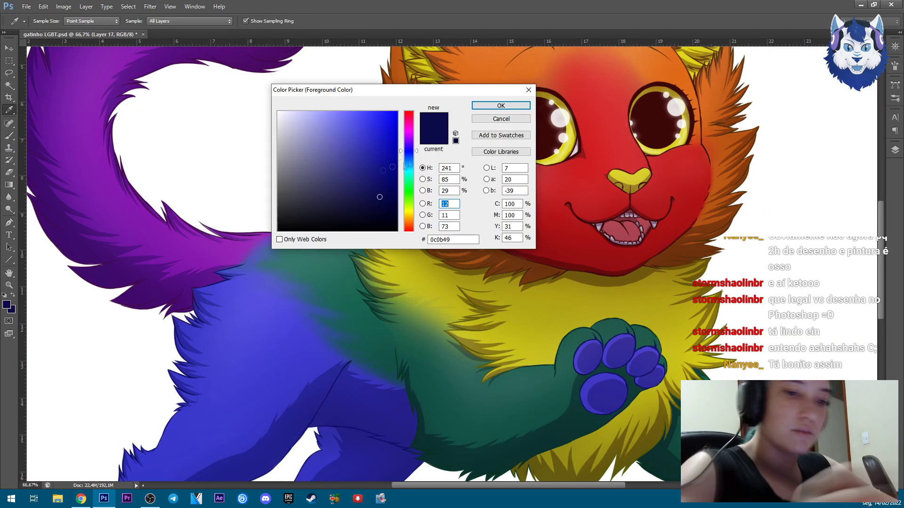
pyautogui.click(281, 70)
pyautogui.click(486, 105)
# Reduce the brush to 9 px and paint a crisp white shine across the top of the nose.
pyautogui.moveTo(707, 248); pyautogui.dragTo(800, 206)
pyautogui.press('[')
pyautogui.press('[')
pyautogui.press('[')
pyautogui.hotkey('ctrl', '+')
pyautogui.moveTo(205, 364)
pyautogui.mouseDown()
pyautogui.moveTo(258, 377)
pyautogui.moveTo(297, 359)
pyautogui.mouseUp()
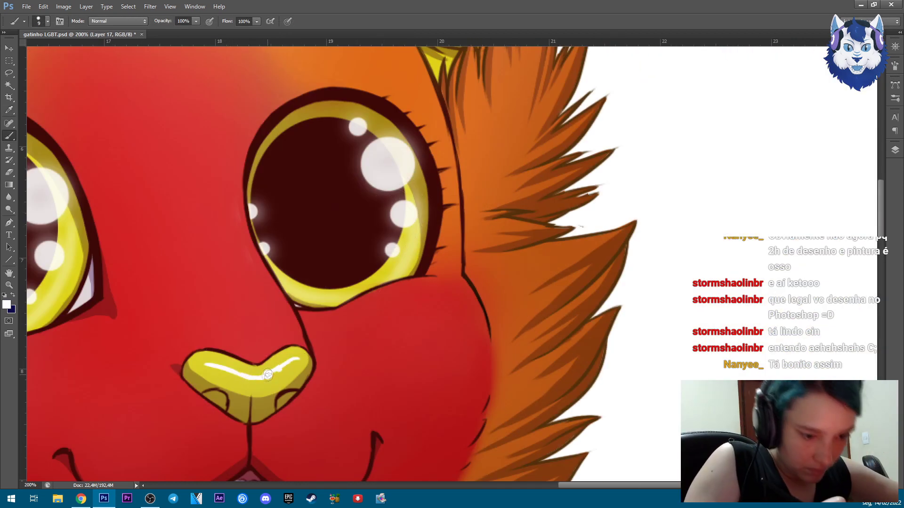
# Paint white edge highlights along the top of the head beside both ears with a 15 px brush.
pyautogui.scroll(-3, 481, 271)
pyautogui.scroll(5, 161, 95)
pyautogui.press(']')
pyautogui.moveTo(177, 247); pyautogui.dragTo(288, 302)
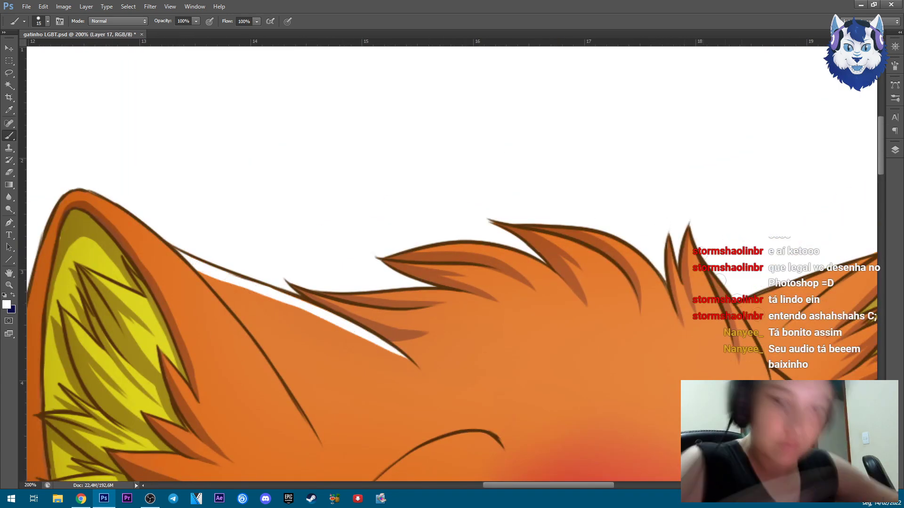
pyautogui.moveTo(823, 277); pyautogui.dragTo(499, 337)
pyautogui.moveTo(677, 258)
pyautogui.mouseDown()
pyautogui.moveTo(485, 341)
pyautogui.moveTo(627, 356)
pyautogui.mouseUp()
# Highlight the left ear's rim and the first forehead tuft with a 10 px brush, refining the strokes with a 15 px eraser.
pyautogui.press('[')
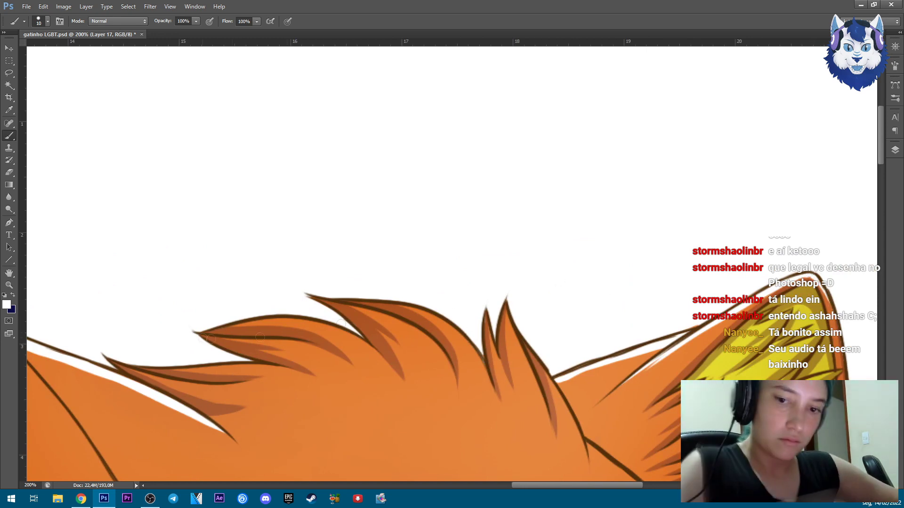
pyautogui.moveTo(260, 337); pyautogui.dragTo(608, 259)
pyautogui.moveTo(230, 190)
pyautogui.mouseDown()
pyautogui.moveTo(349, 261)
pyautogui.moveTo(469, 403)
pyautogui.mouseUp()
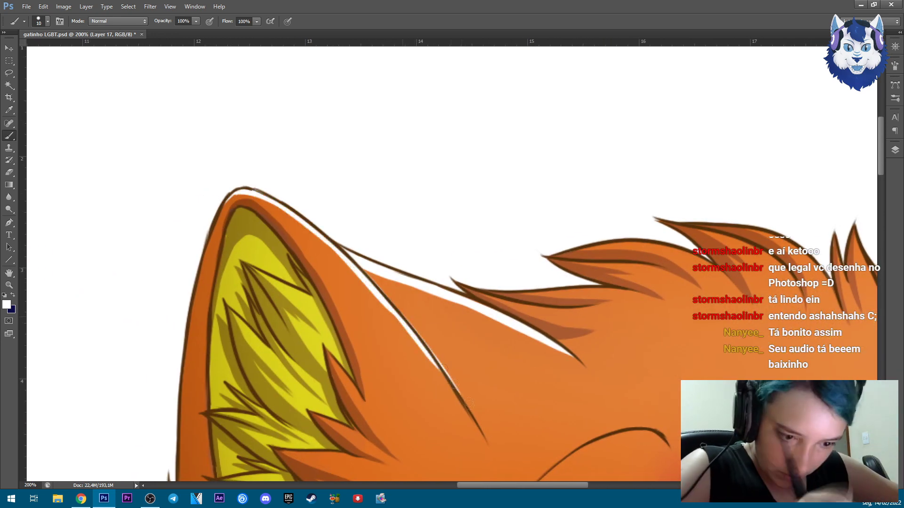
pyautogui.moveTo(777, 233); pyautogui.dragTo(666, 218)
pyautogui.press('e')
pyautogui.moveTo(618, 291); pyautogui.dragTo(641, 292)
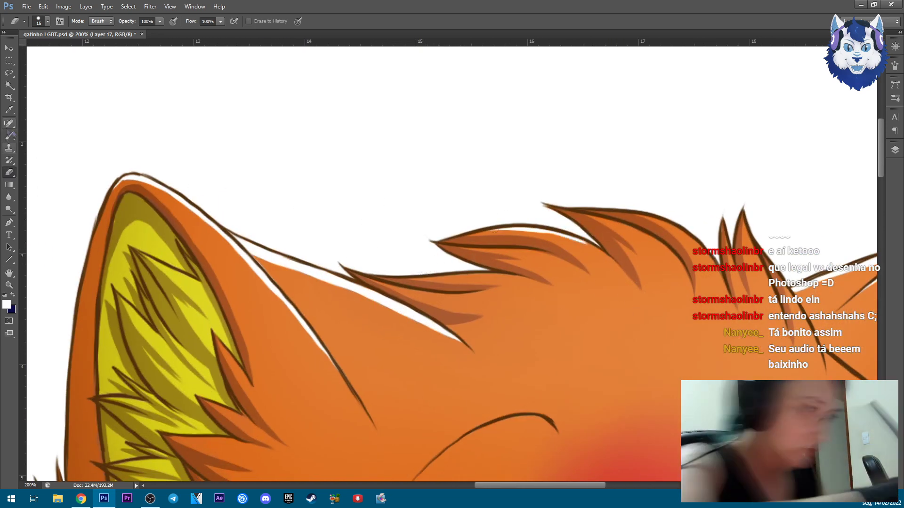
# Add thin white highlights to the remaining forehead tufts, the left ear's outer edge and the fur tufts inside both ears.
pyautogui.press('b')
pyautogui.moveTo(645, 215); pyautogui.dragTo(707, 235)
pyautogui.scroll(-4, 732, 204)
pyautogui.scroll(4, 732, 205)
pyautogui.scroll(-6, 732, 205)
pyautogui.scroll(6, 732, 204)
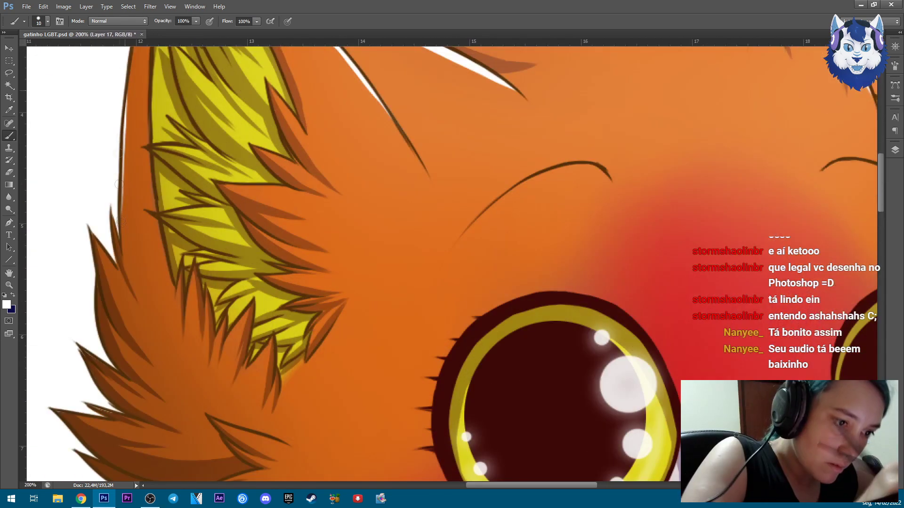
pyautogui.scroll(-3, 134, 290)
pyautogui.scroll(3, 573, 224)
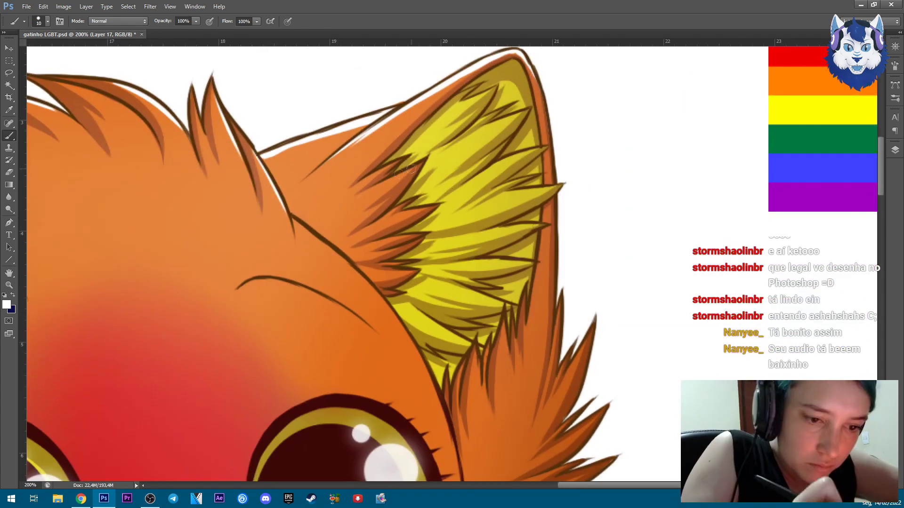
pyautogui.scroll(-3, 556, 325)
pyautogui.scroll(3, 312, 284)
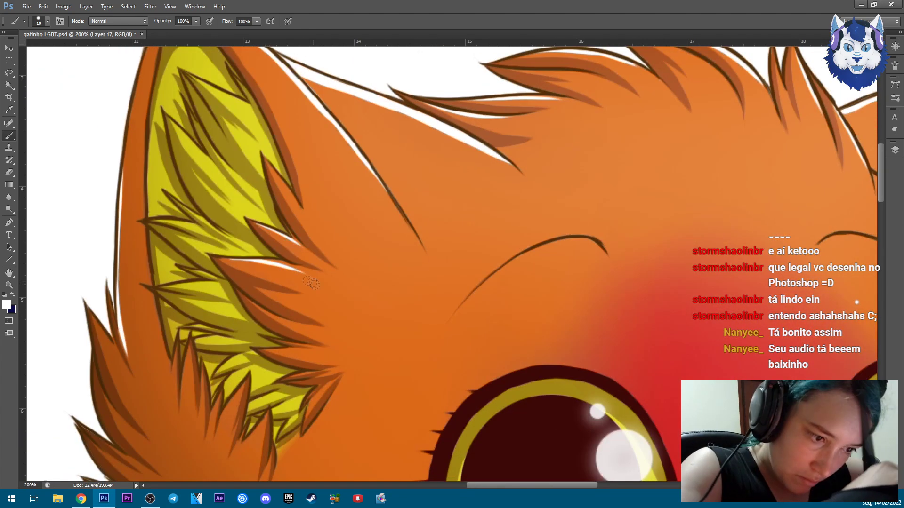
# Paint a white edge highlight along the face contour from below the right ear down past the right eye.
pyautogui.scroll(-3, 273, 168)
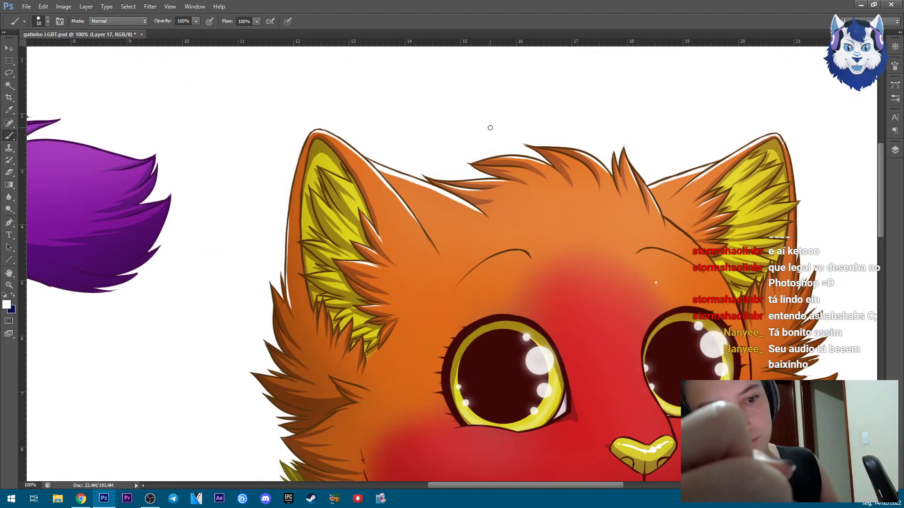
pyautogui.scroll(-1, 490, 127)
pyautogui.scroll(1, 490, 127)
pyautogui.scroll(2, 758, 324)
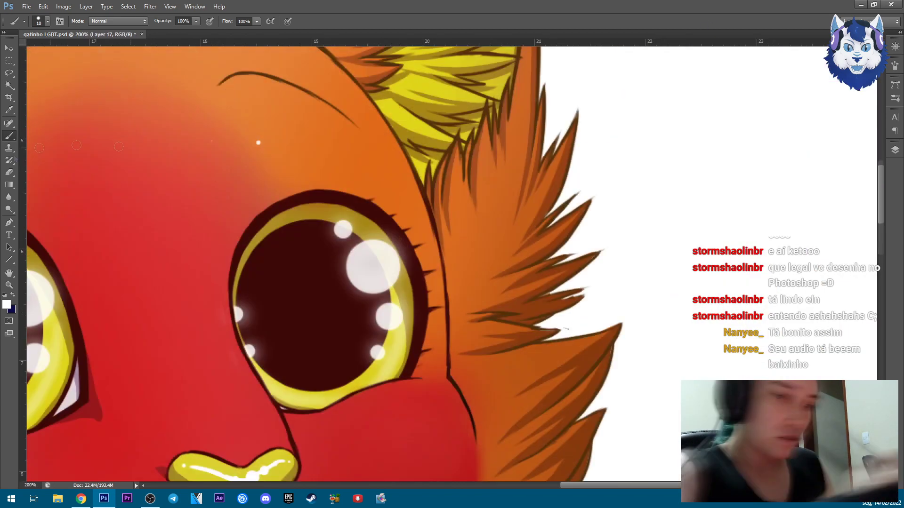
pyautogui.scroll(2, 301, 95)
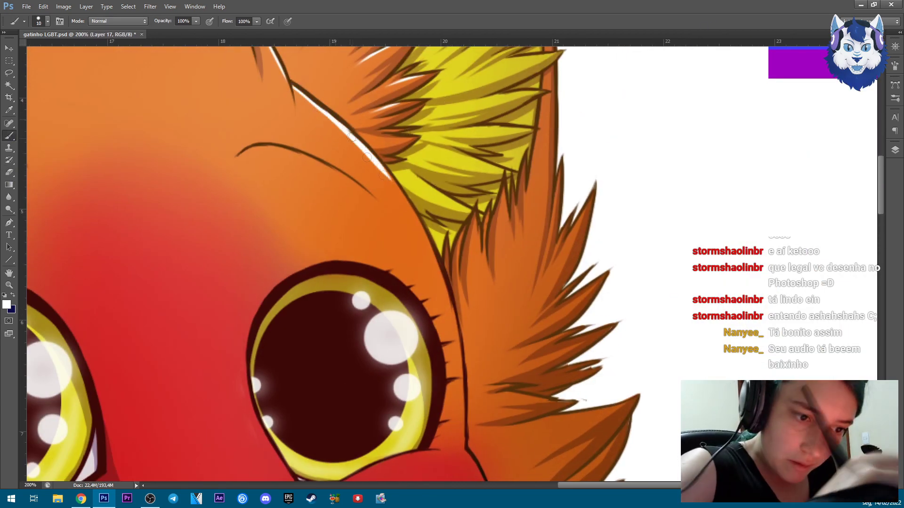
pyautogui.moveTo(351, 132)
pyautogui.mouseDown()
pyautogui.moveTo(433, 257)
pyautogui.moveTo(468, 435)
pyautogui.mouseUp()
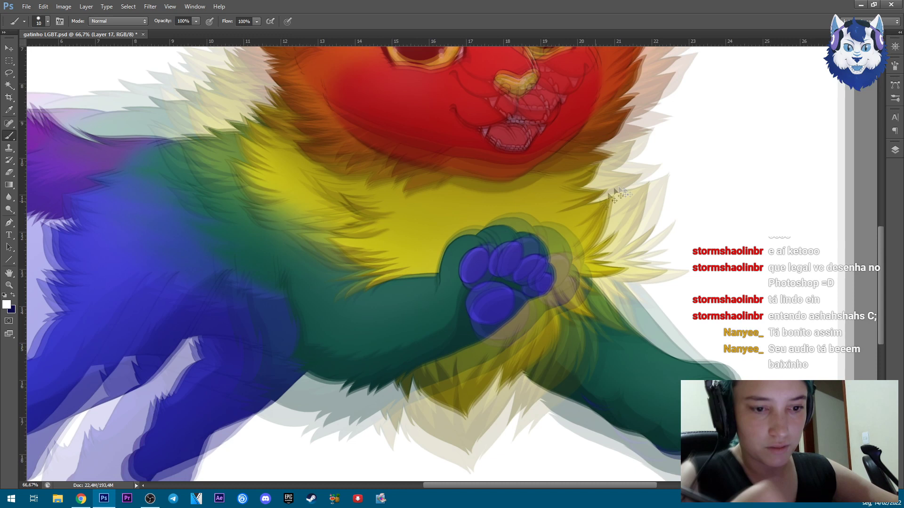
# Paint white highlights on the raised paw's toes and pads and along the upper edge of the extended front leg.
pyautogui.moveTo(527, 189)
pyautogui.mouseDown()
pyautogui.moveTo(466, 197)
pyautogui.moveTo(425, 278)
pyautogui.mouseUp()
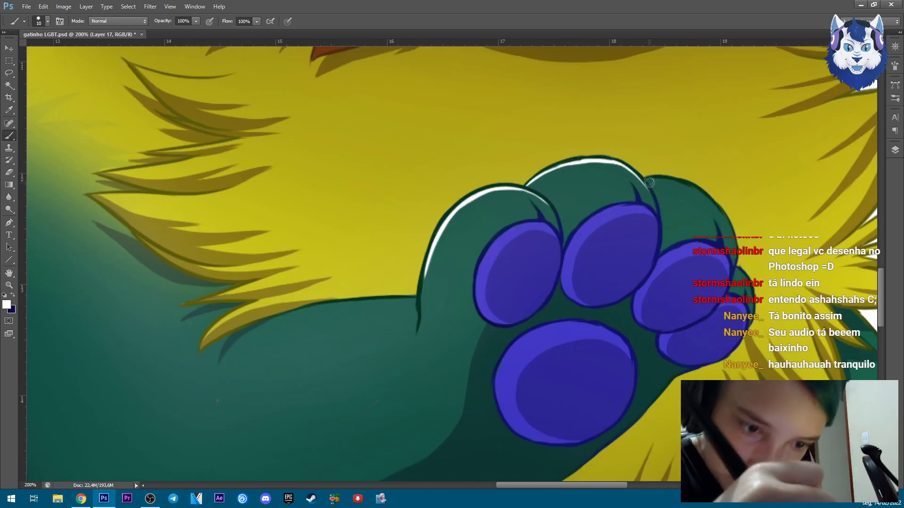
pyautogui.moveTo(704, 198); pyautogui.dragTo(728, 235)
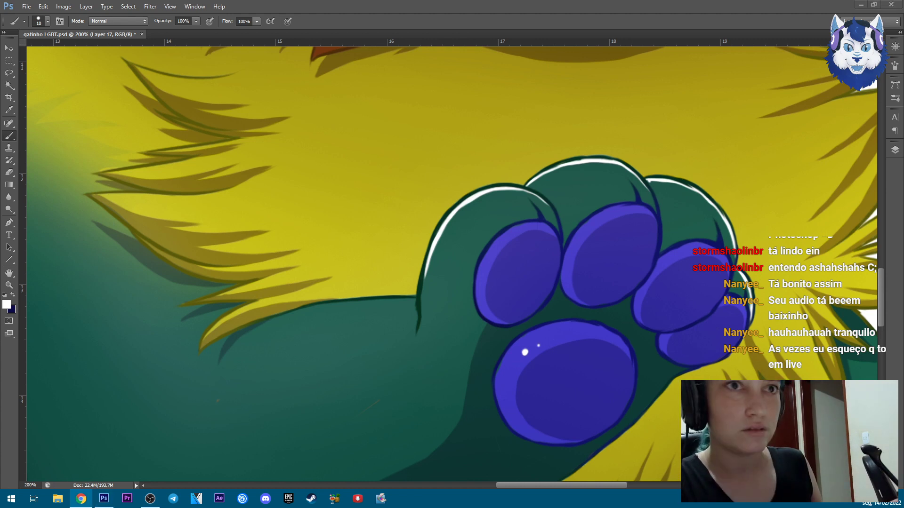
pyautogui.click(513, 368)
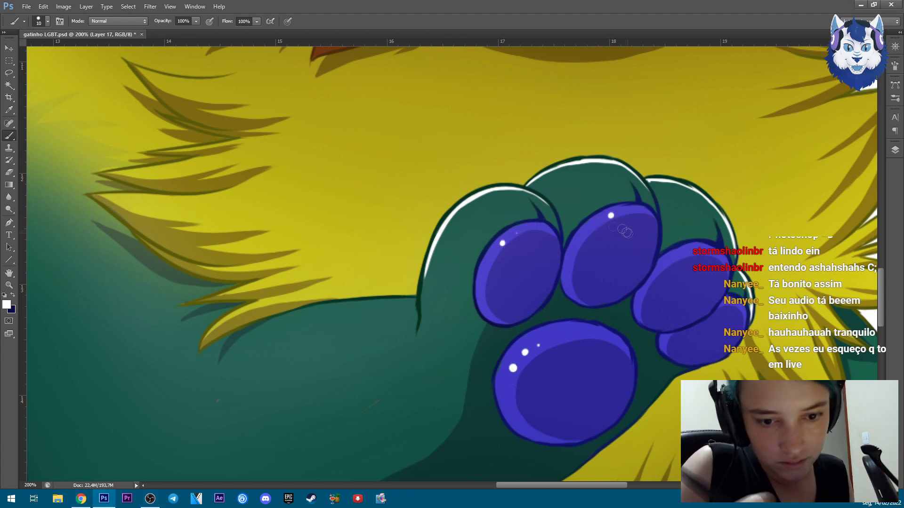
pyautogui.moveTo(800, 423); pyautogui.dragTo(586, 290)
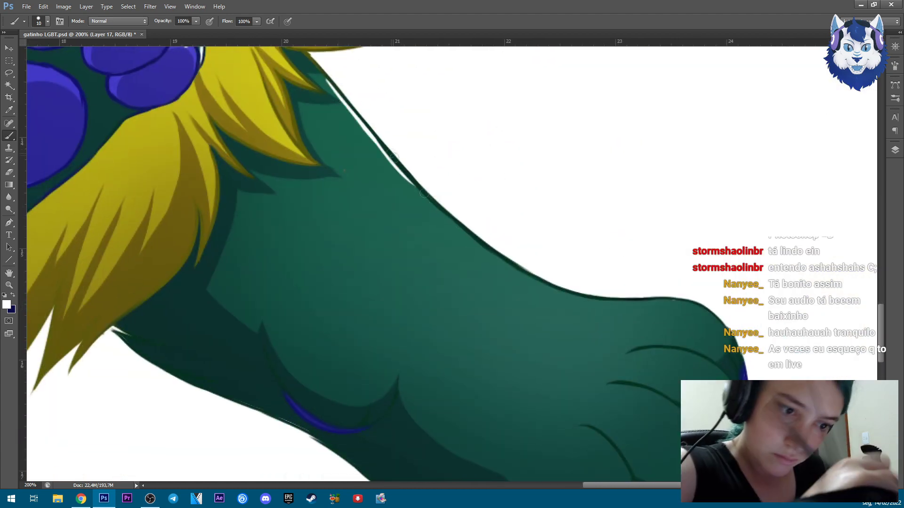
pyautogui.moveTo(678, 303); pyautogui.dragTo(357, 198)
pyautogui.scroll(-5, 339, 356)
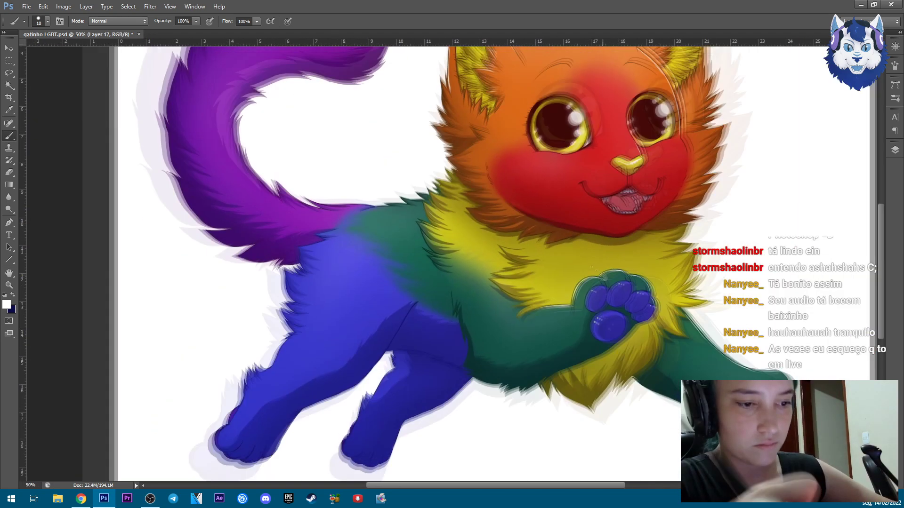
# Add thin white highlights to the fur tufts at the base of the left ear and on the cheek beside it.
pyautogui.scroll(6, 209, 196)
pyautogui.moveTo(208, 196)
pyautogui.mouseDown()
pyautogui.moveTo(271, 212)
pyautogui.moveTo(362, 193)
pyautogui.moveTo(408, 171)
pyautogui.moveTo(503, 166)
pyautogui.moveTo(546, 127)
pyautogui.mouseUp()
pyautogui.moveTo(612, 72); pyautogui.dragTo(426, 286)
pyautogui.moveTo(527, 265)
pyautogui.mouseDown()
pyautogui.moveTo(423, 288)
pyautogui.moveTo(347, 242)
pyautogui.moveTo(393, 182)
pyautogui.mouseUp()
pyautogui.scroll(-5, 424, 288)
pyautogui.scroll(5, 329, 322)
pyautogui.scroll(-5, 329, 322)
pyautogui.scroll(5, 393, 182)
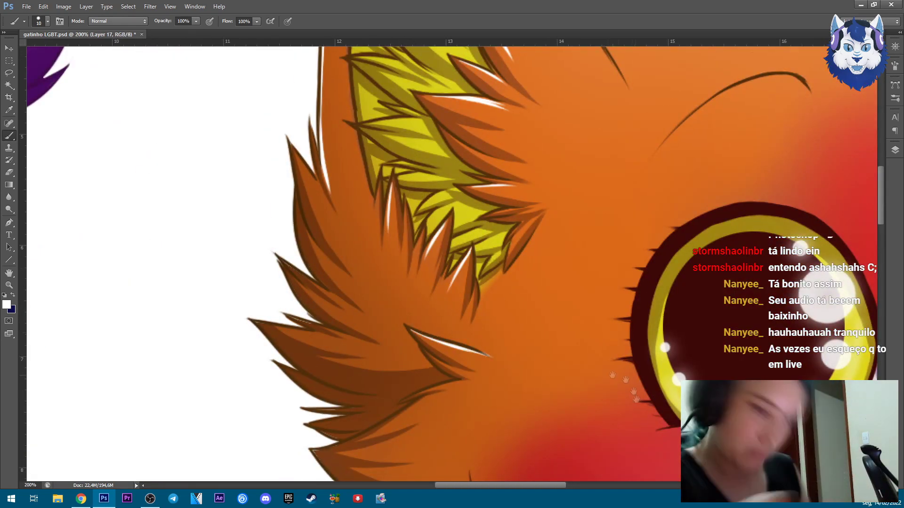
# Highlight the fur tufts at the base of the right ear and that ear's outer inside edge in white.
pyautogui.scroll(-5, 394, 182)
pyautogui.scroll(5, 536, 193)
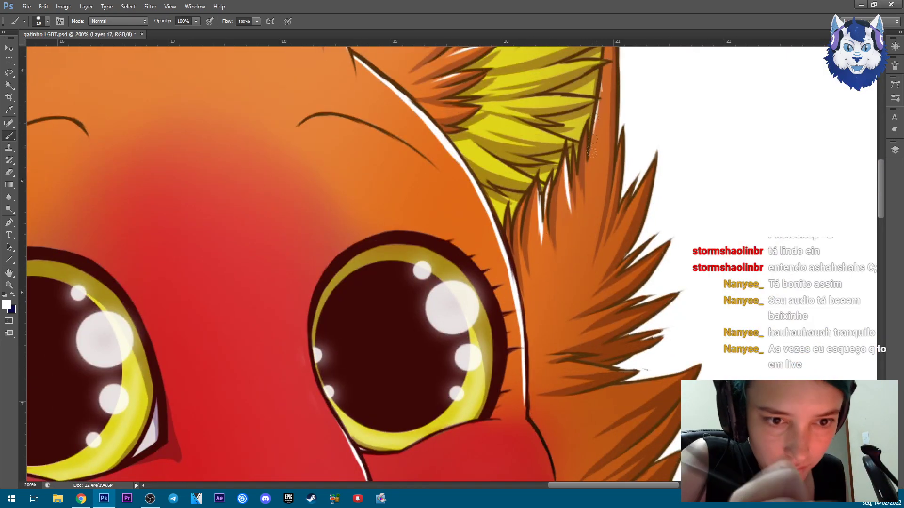
pyautogui.scroll(-5, 592, 152)
pyautogui.scroll(5, 429, 137)
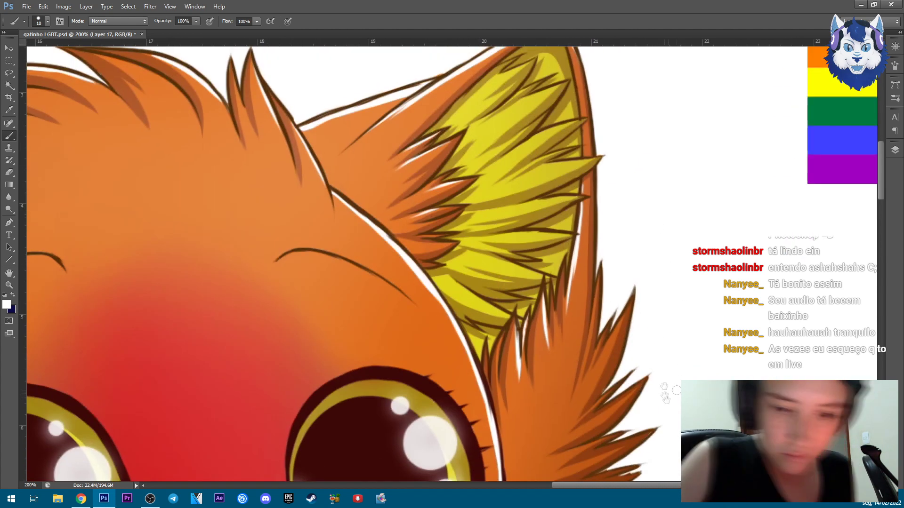
pyautogui.scroll(-3, 665, 396)
pyautogui.scroll(-4, 665, 396)
pyautogui.press('F7')
pyautogui.click(831, 243)
pyautogui.press('e')
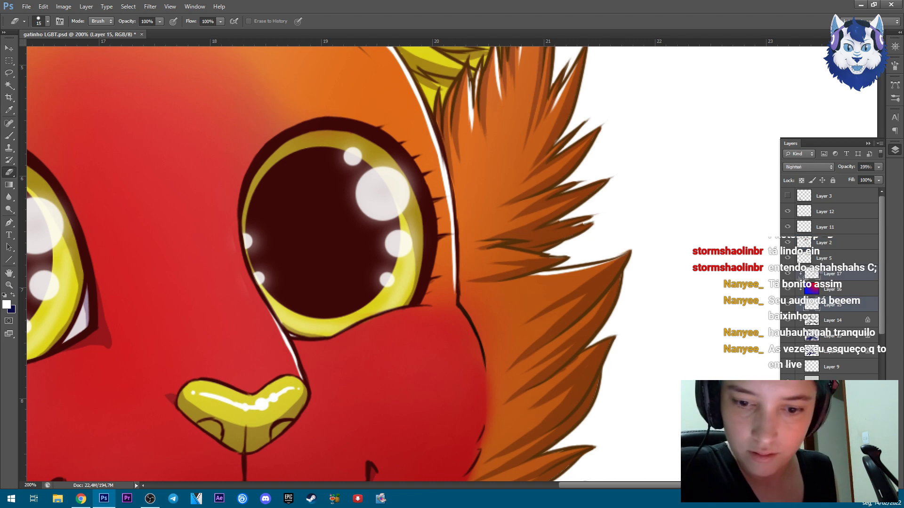
pyautogui.click(829, 274)
pyautogui.press('F7')
pyautogui.press('b')
pyautogui.scroll(-4, 687, 154)
pyautogui.scroll(1, 562, 218)
pyautogui.scroll(-1, 562, 217)
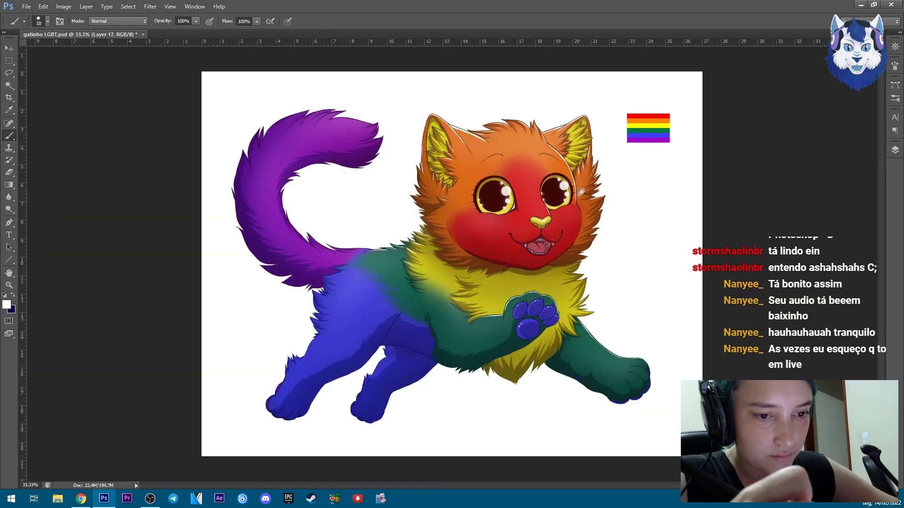
# Paint thin white highlights along the tail's upper fur edges, from the tip back over the curve, and along its base.
pyautogui.scroll(4, 346, 235)
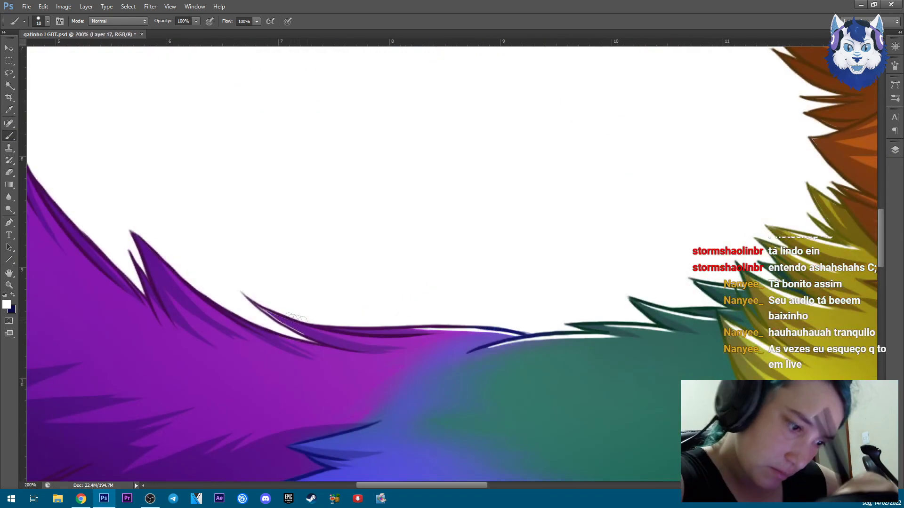
pyautogui.scroll(15, 220, 316)
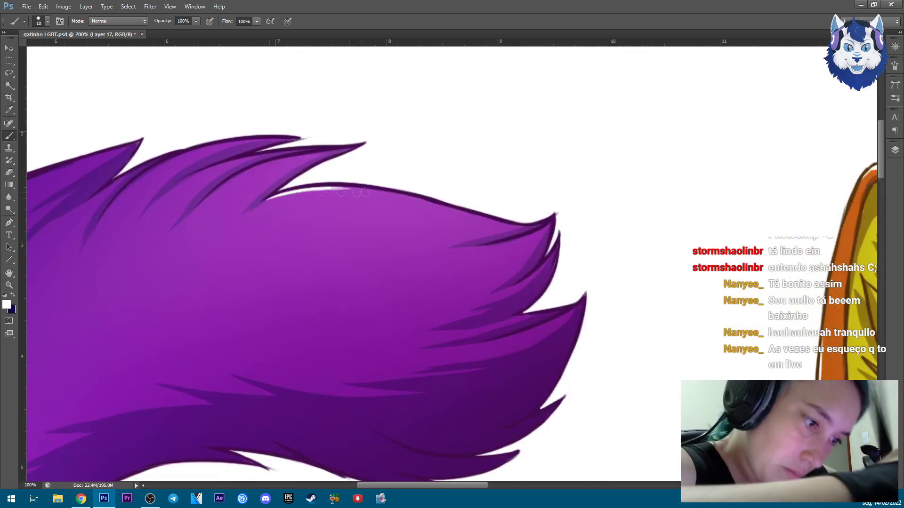
pyautogui.moveTo(442, 231); pyautogui.dragTo(612, 212)
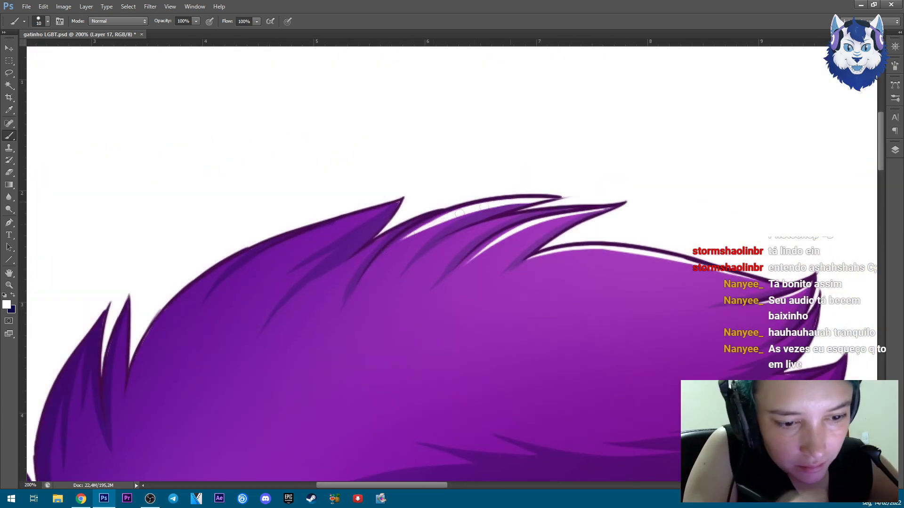
pyautogui.moveTo(264, 249); pyautogui.dragTo(488, 131)
pyautogui.moveTo(378, 253); pyautogui.dragTo(159, 265)
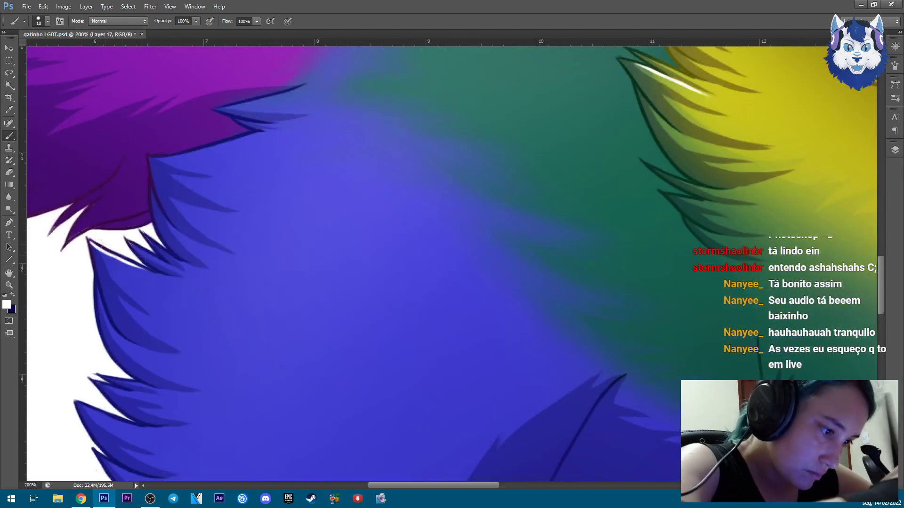
# Add thin white highlights to the upper edges of the blue fur tufts on the rear thigh below the tail base.
pyautogui.moveTo(100, 246); pyautogui.dragTo(173, 278)
pyautogui.moveTo(155, 162); pyautogui.dragTo(267, 129)
pyautogui.moveTo(217, 108); pyautogui.dragTo(314, 83)
# Lower the opacity of the white highlight layer, Layer 17, to 61%.
pyautogui.hotkey('ctrl', '-')
pyautogui.hotkey('ctrl', '-')
pyautogui.hotkey('ctrl', '-')
pyautogui.hotkey('ctrl', '-')
pyautogui.click(895, 150)
pyautogui.moveTo(878, 166); pyautogui.dragTo(857, 182)
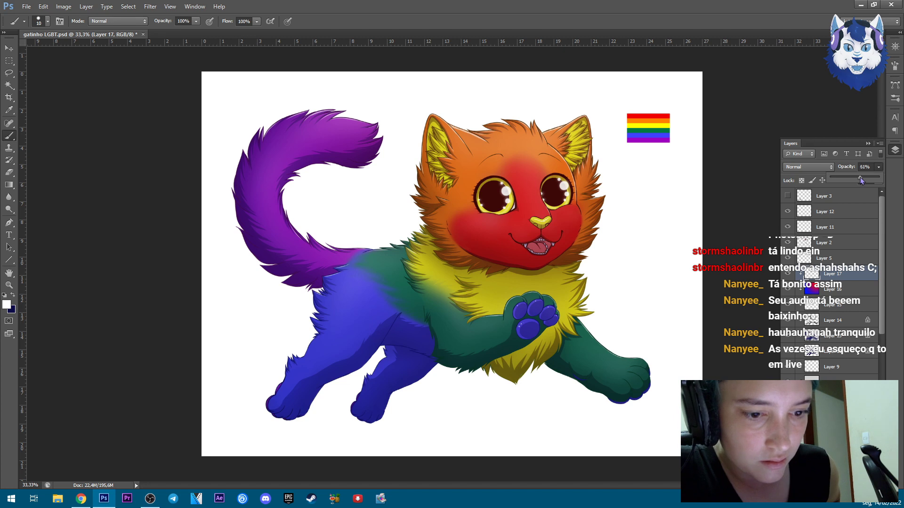
pyautogui.press('e')
pyautogui.rightClick(337, 273)
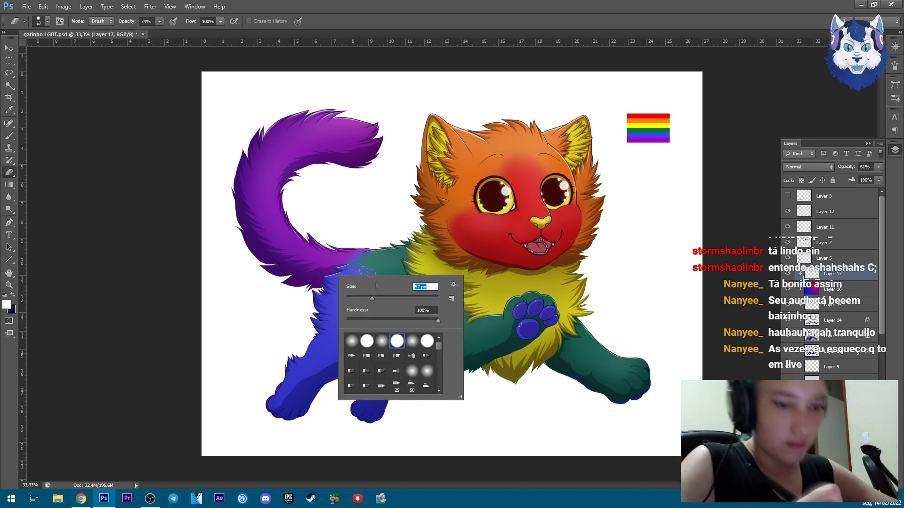
pyautogui.moveTo(860, 179); pyautogui.dragTo(863, 180)
# Add a new layer and paint a soft white glow on both cheeks with a soft 200 px brush.
pyautogui.click(867, 334)
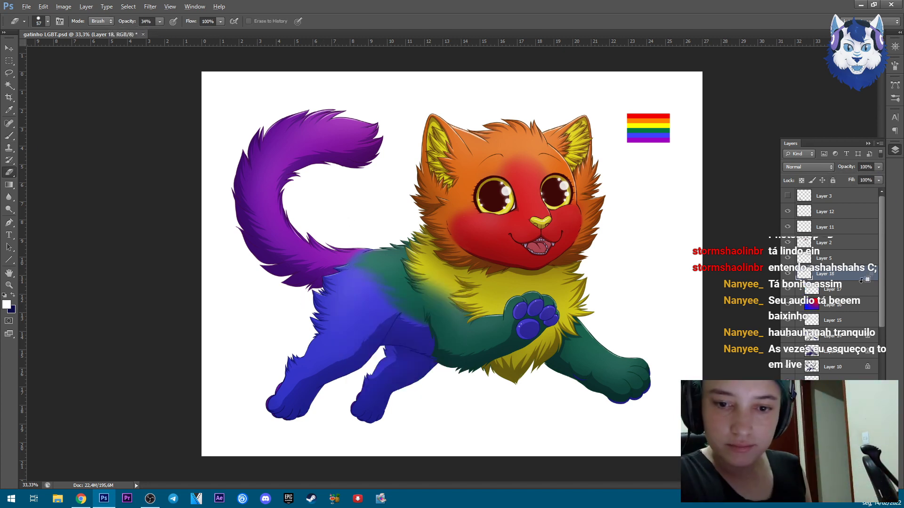
pyautogui.click(894, 150)
pyautogui.press('b')
pyautogui.rightClick(492, 181)
pyautogui.moveTo(547, 205)
pyautogui.mouseDown()
pyautogui.moveTo(489, 186)
pyautogui.moveTo(499, 193)
pyautogui.mouseUp()
pyautogui.hotkey('ctrl', '+')
pyautogui.hotkey('ctrl', '+')
pyautogui.hotkey('ctrl', 'z')
pyautogui.press(']')
pyautogui.moveTo(691, 148); pyautogui.dragTo(690, 174)
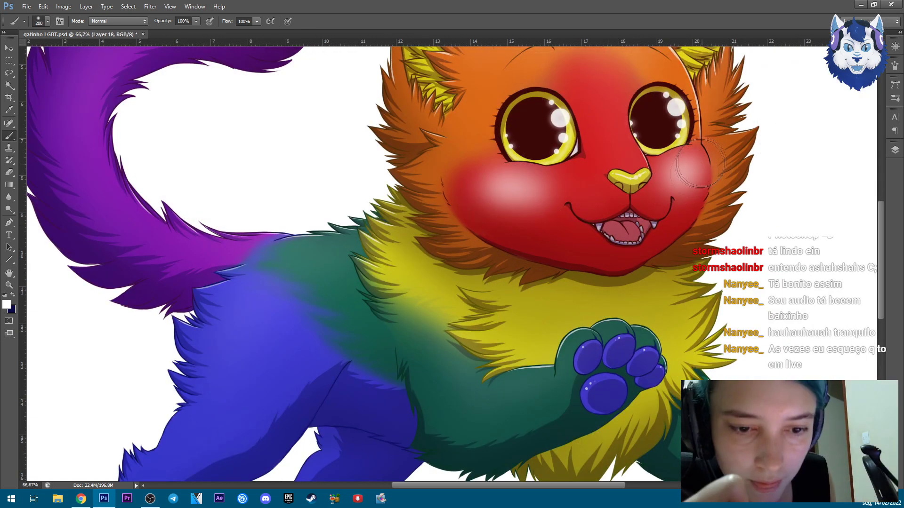
# Reduce the cheek glow layer's opacity to 56%.
pyautogui.click(895, 150)
pyautogui.click(879, 167)
pyautogui.moveTo(879, 180); pyautogui.dragTo(860, 180)
pyautogui.hotkey('ctrl', '-')
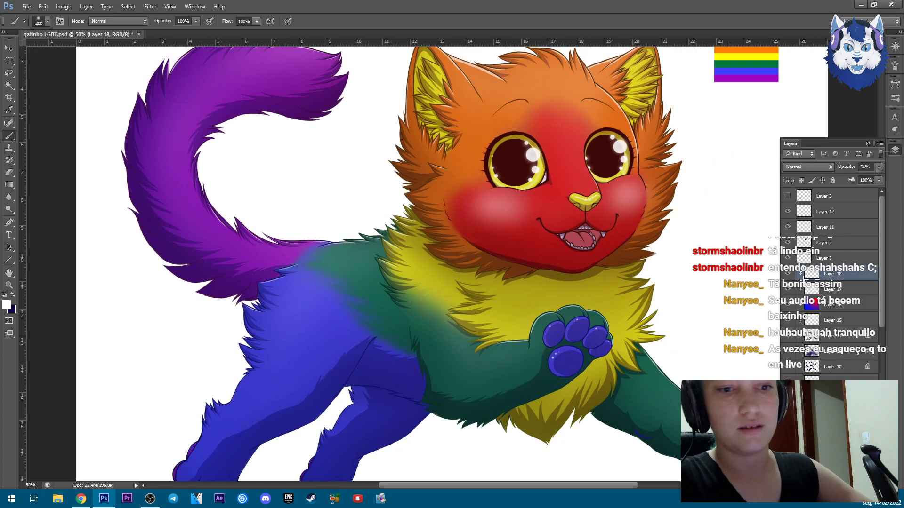
# On a new clipped layer, dot small black whisker spots on both sides of the muzzle with a very small brush.
pyautogui.hotkey('ctrl', 'shift', 'alt', 'n')
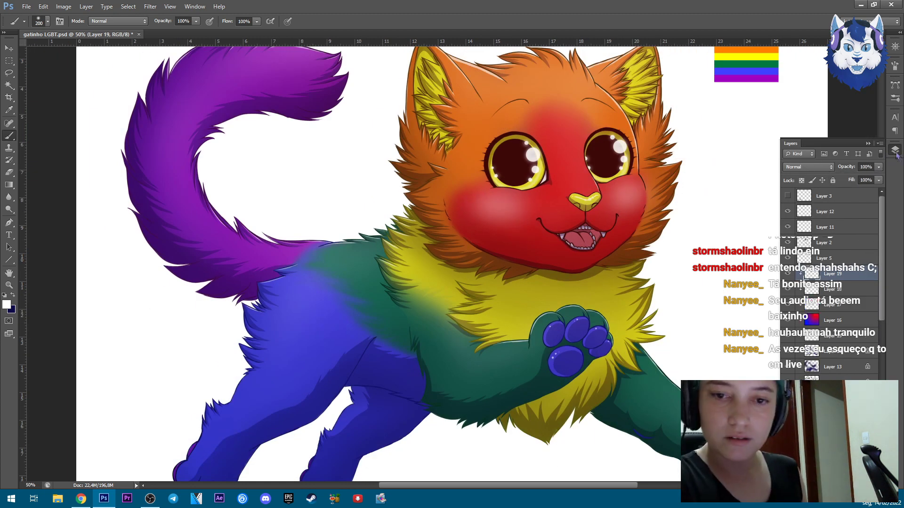
pyautogui.click(895, 149)
pyautogui.click(7, 305)
pyautogui.click(494, 109)
pyautogui.scroll(3, 557, 193)
pyautogui.press('[')
pyautogui.press('[')
pyautogui.press('[')
pyautogui.press('[')
pyautogui.press('[')
pyautogui.press('[')
pyautogui.press('[')
pyautogui.press('[')
pyautogui.press('[')
pyautogui.press('[')
pyautogui.press('[')
pyautogui.press('[')
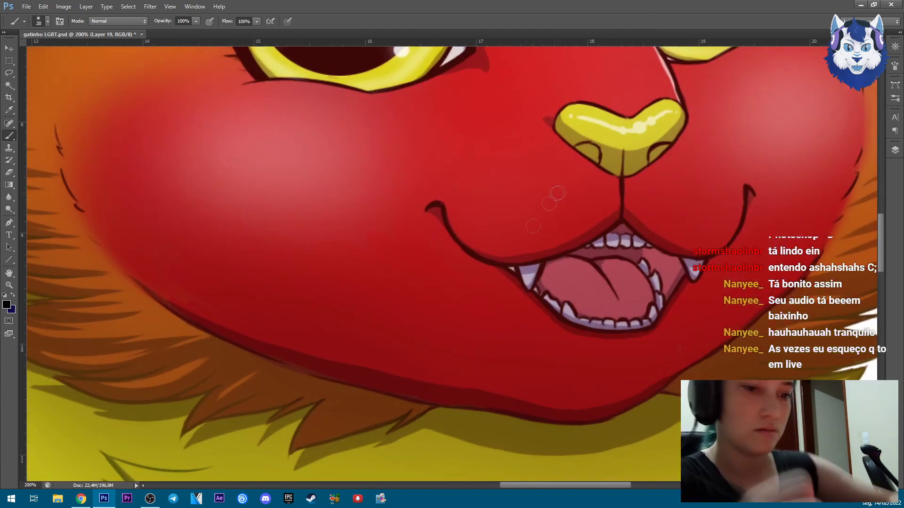
pyautogui.rightClick(503, 174)
pyautogui.press('[')
pyautogui.press('[')
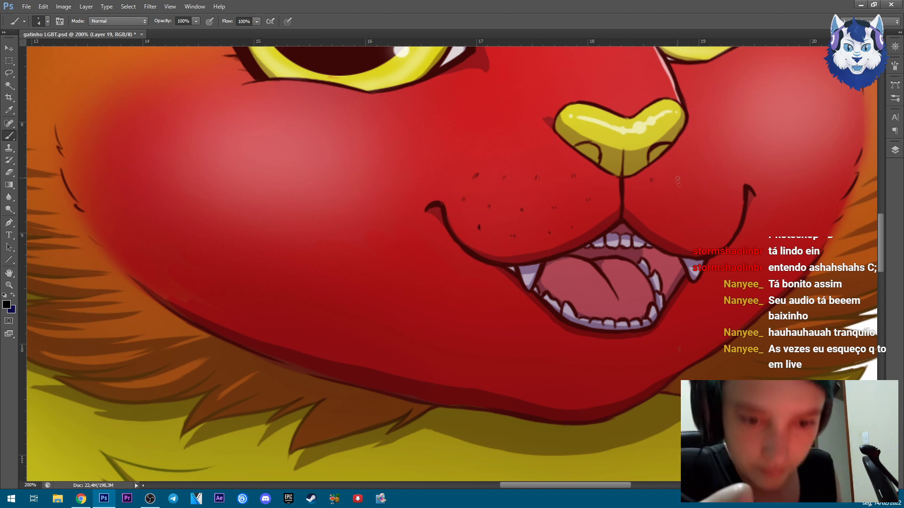
# Set the whisker spot layer to Multiply blending at 41% opacity.
pyautogui.click(895, 150)
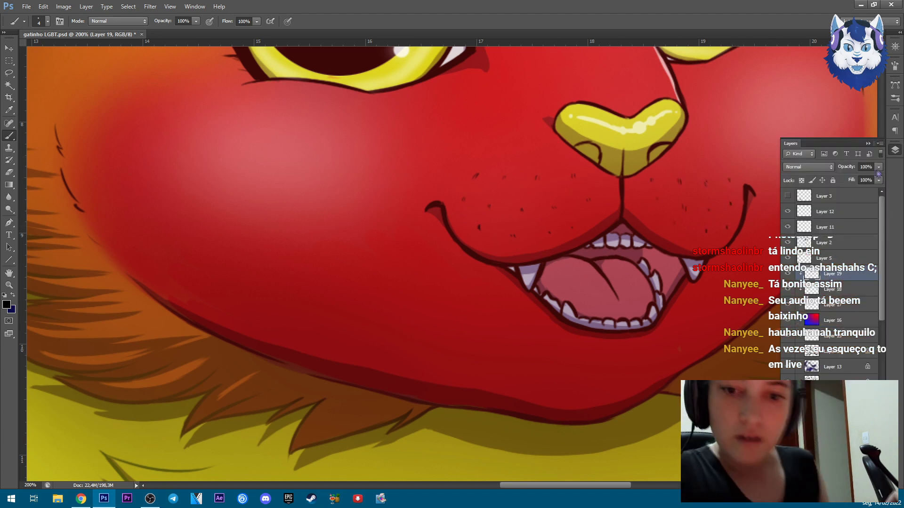
pyautogui.moveTo(848, 177); pyautogui.dragTo(851, 177)
pyautogui.click(808, 167)
pyautogui.click(820, 201)
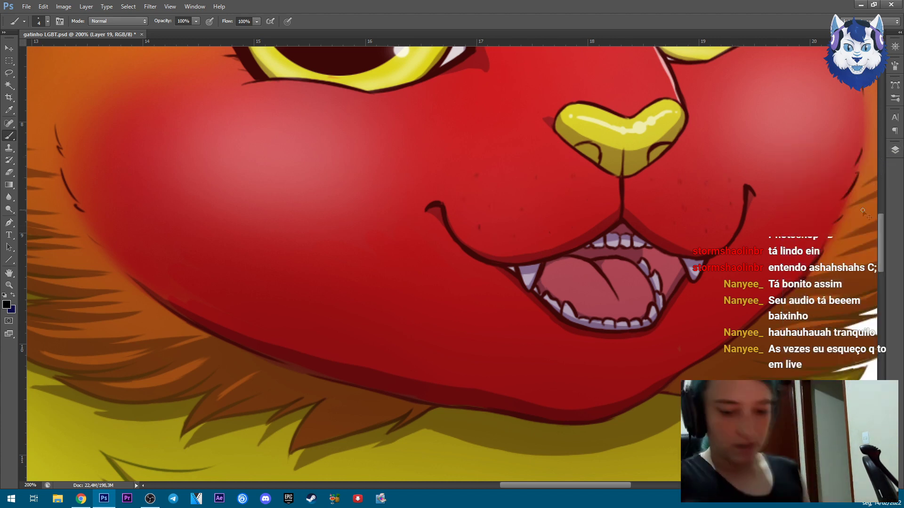
# Add a new layer above Layer 2 and paint thin dark red whiskers on both sides of the muzzle.
pyautogui.hotkey('ctrl', '0')
pyautogui.click(825, 258)
pyautogui.hotkey('ctrl', 'shift', 'alt', 'n')
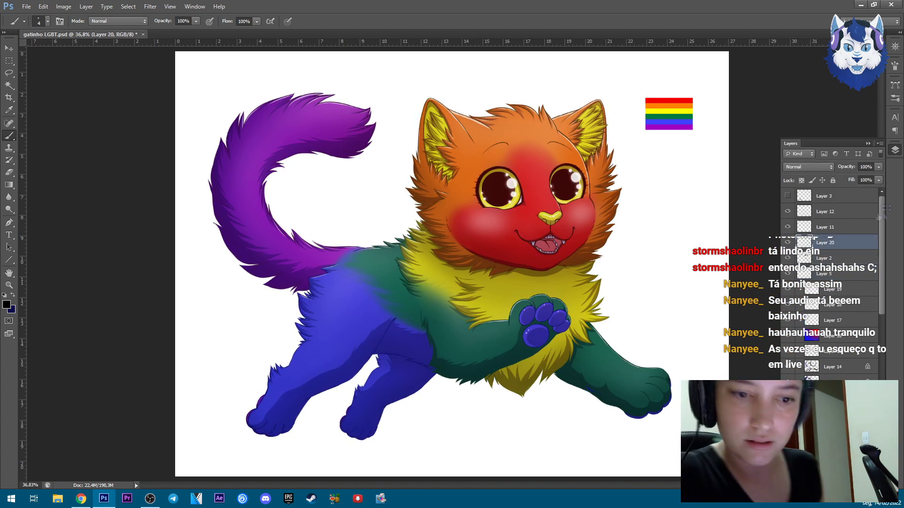
pyautogui.click(6, 305)
pyautogui.click(410, 200)
pyautogui.click(380, 193)
pyautogui.click(486, 105)
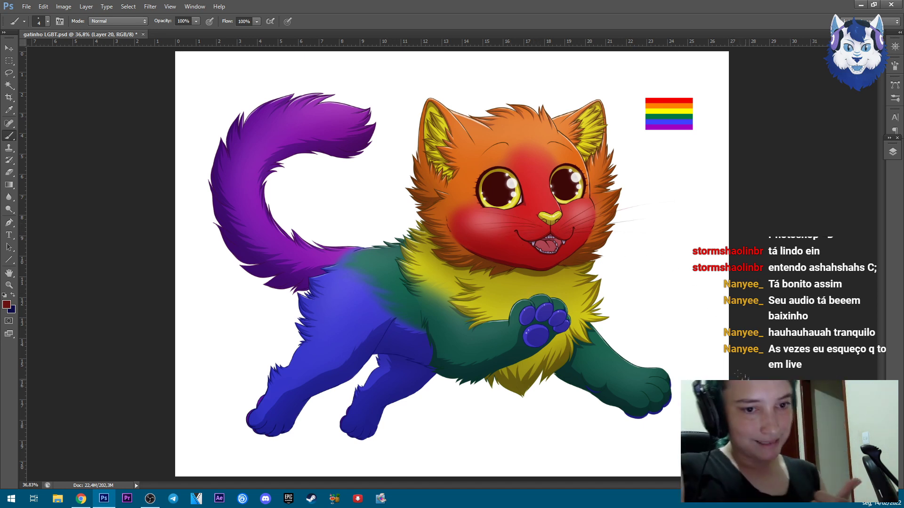
# Erase the whisker ends that extend past the right side of the face onto the white background.
pyautogui.press('e')
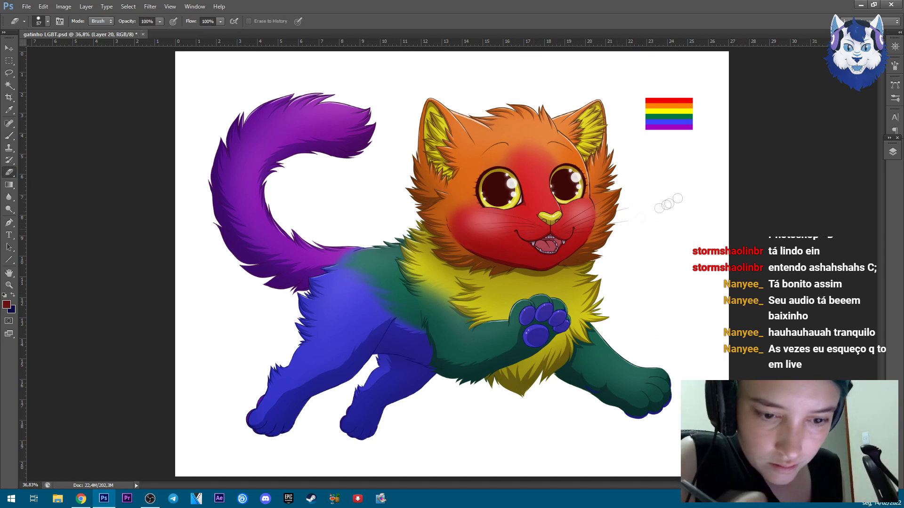
pyautogui.hotkey('ctrl', '+')
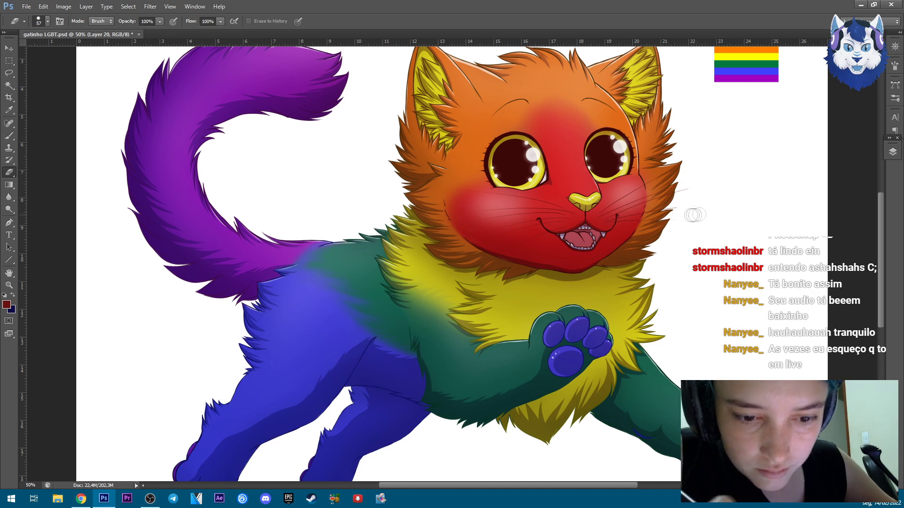
pyautogui.hotkey('ctrl', '0')
# Toggle Layer 5's visibility to check its contents and delete the unneeded layer.
pyautogui.press('F7')
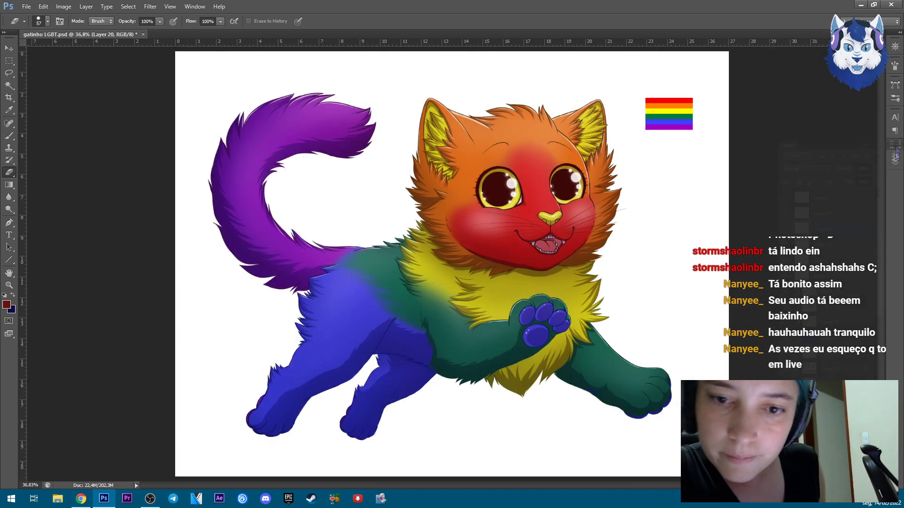
pyautogui.click(788, 258)
pyautogui.click(787, 258)
pyautogui.click(829, 274)
pyautogui.press('Delete')
# Show the signature on Layer 3, place it over the lower part of the left hind leg, and set its opacity to 25%.
pyautogui.moveTo(302, 408); pyautogui.dragTo(317, 409)
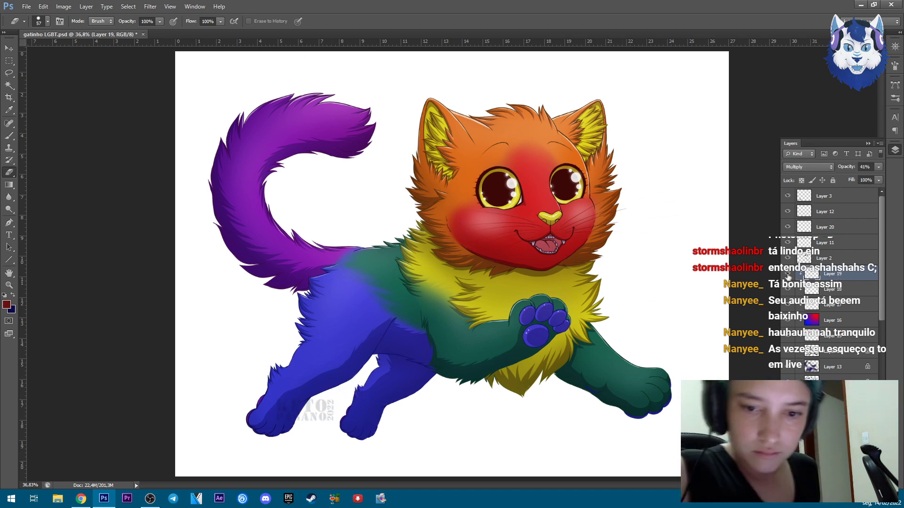
pyautogui.click(823, 196)
pyautogui.moveTo(309, 400)
pyautogui.mouseDown()
pyautogui.moveTo(298, 408)
pyautogui.moveTo(303, 402)
pyautogui.mouseUp()
pyautogui.press('F7')
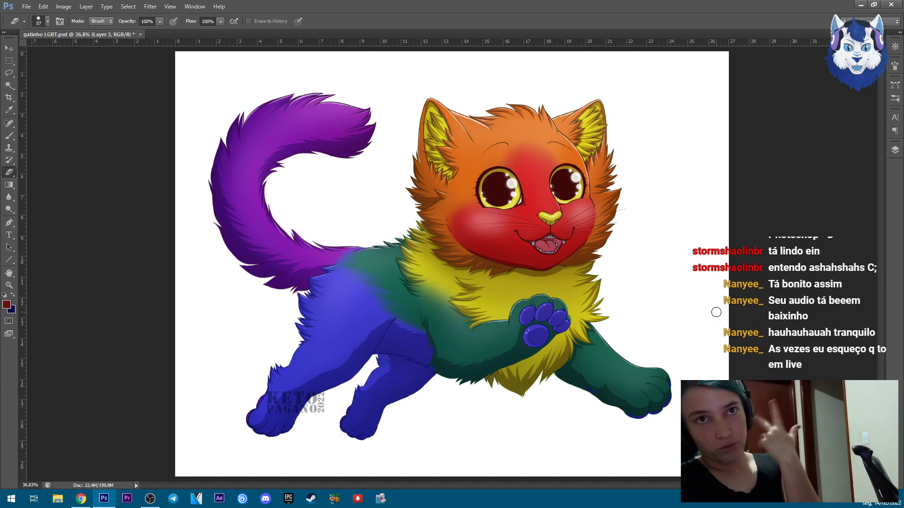
pyautogui.moveTo(295, 400)
pyautogui.mouseDown()
pyautogui.moveTo(299, 410)
pyautogui.moveTo(395, 382)
pyautogui.moveTo(269, 191)
pyautogui.moveTo(352, 301)
pyautogui.moveTo(300, 403)
pyautogui.mouseUp()
pyautogui.click(895, 149)
pyautogui.click(878, 166)
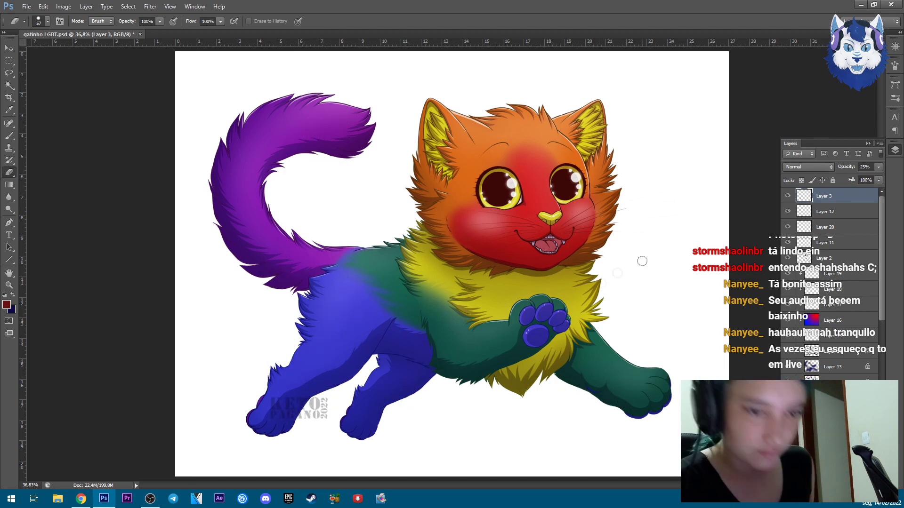
# Scale down the signature and rotate it to follow the slope of the left hind leg.
pyautogui.hotkey('ctrl', 't')
pyautogui.rightClick(305, 433)
pyautogui.click(324, 260)
pyautogui.moveTo(361, 374); pyautogui.dragTo(358, 350)
pyautogui.hotkey('ctrl', '+')
pyautogui.moveTo(305, 410); pyautogui.dragTo(308, 413)
pyautogui.moveTo(342, 372); pyautogui.dragTo(333, 382)
# Lock the signature layer's transparent pixels and fill the signature with white.
pyautogui.press('l')
pyautogui.click(419, 182)
pyautogui.click(7, 304)
pyautogui.click(285, 235)
pyautogui.click(486, 105)
pyautogui.press('b')
pyautogui.click(7, 305)
pyautogui.click(282, 112)
pyautogui.click(486, 105)
pyautogui.hotkey('alt', 'BackSpace')
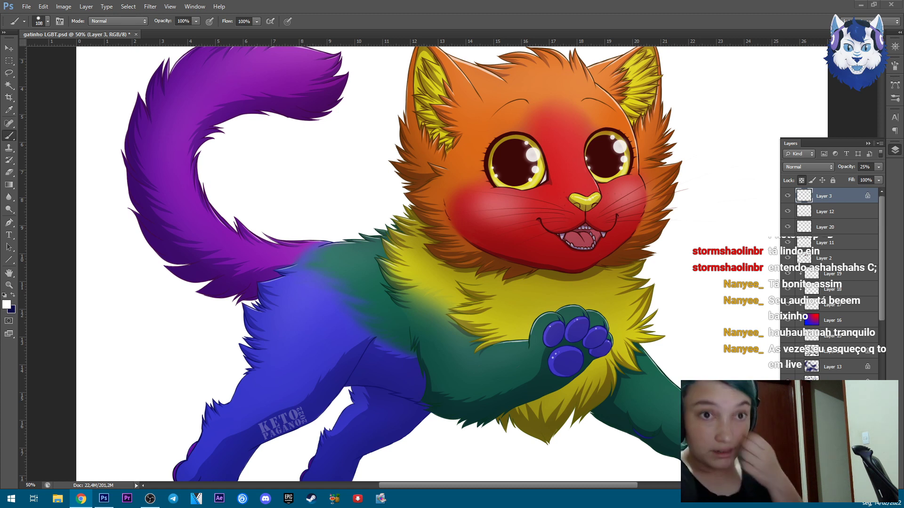
# Select the area around the signature and scale it down to about 93%.
pyautogui.hotkey('alt', 'Tab')
pyautogui.click(8, 61)
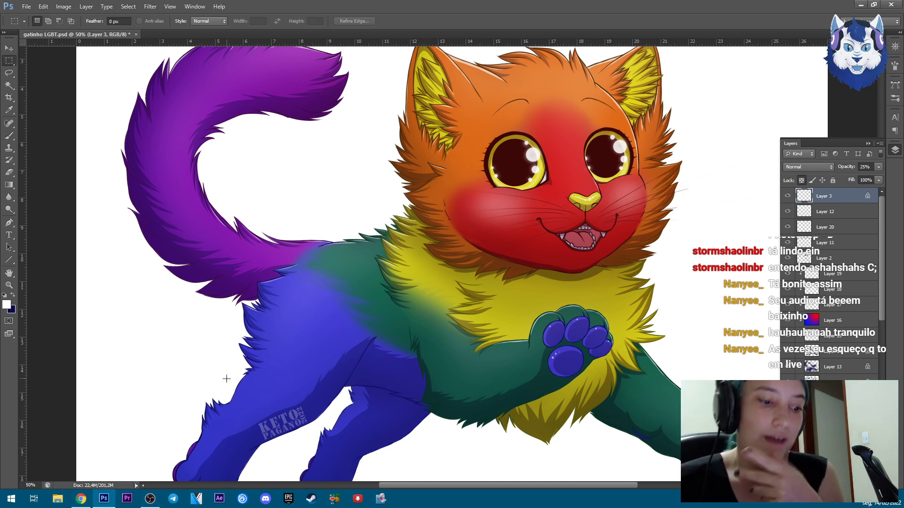
pyautogui.moveTo(221, 380); pyautogui.dragTo(357, 469)
pyautogui.rightClick(308, 435)
pyautogui.click(348, 369)
pyautogui.scroll(-3, 296, 403)
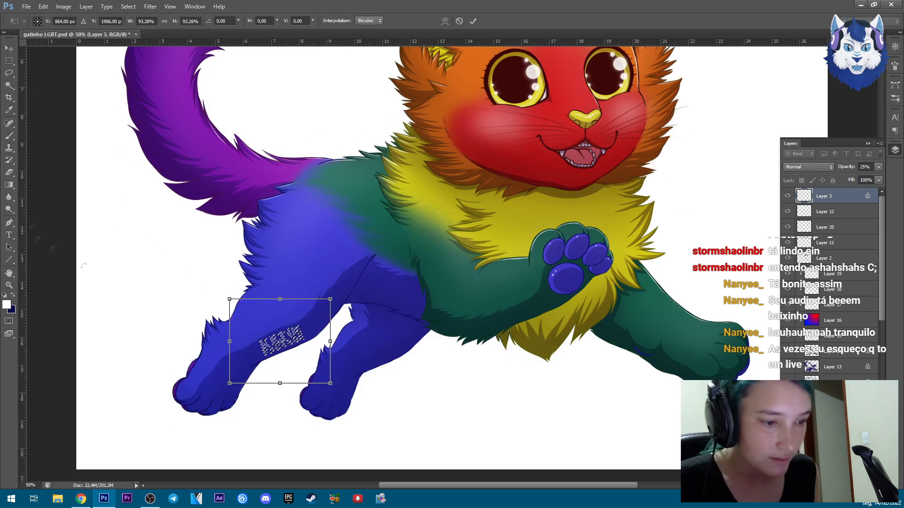
pyautogui.press('Return')
# Lower the signature layer's opacity to 20% and move the signature onto the upper part of the right hind leg.
pyautogui.press('l')
pyautogui.click(878, 166)
pyautogui.moveTo(844, 177); pyautogui.dragTo(842, 177)
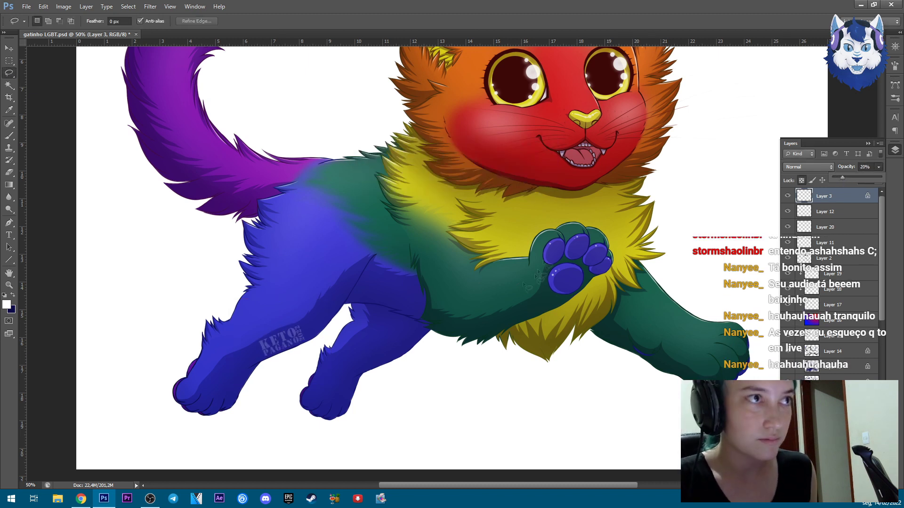
pyautogui.click(455, 329)
pyautogui.scroll(-3, 454, 329)
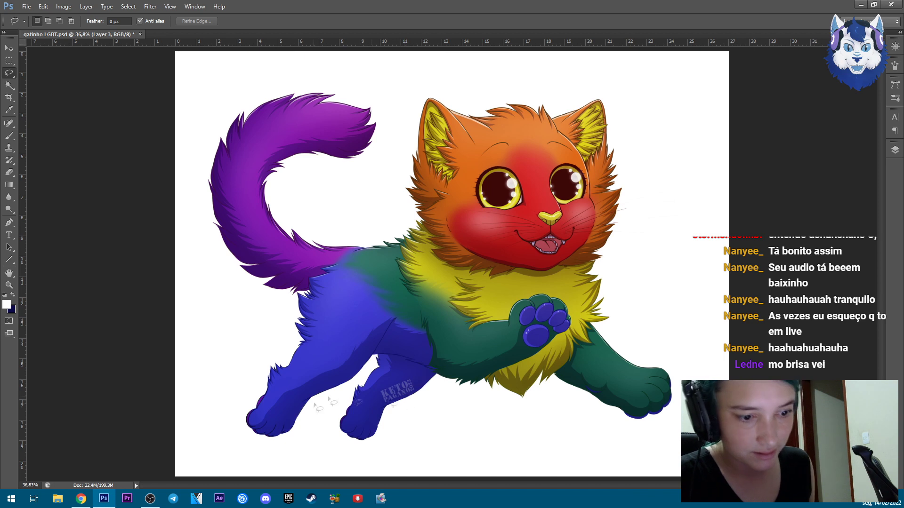
# Rotate the signature level, try it on both hind paws, and place it across the upper part of the right hind leg.
pyautogui.click(895, 150)
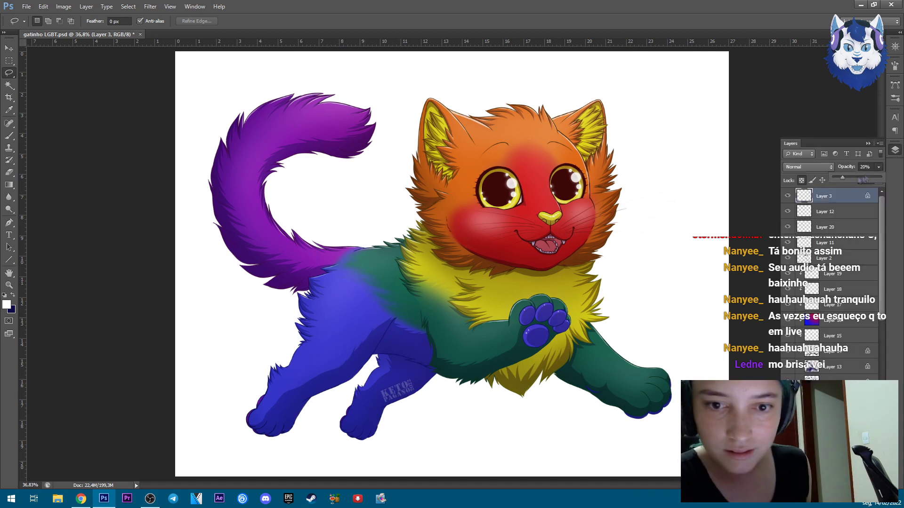
pyautogui.moveTo(400, 391); pyautogui.dragTo(424, 400)
pyautogui.press('m')
pyautogui.press('Return')
pyautogui.rightClick(445, 418)
pyautogui.moveTo(363, 360)
pyautogui.mouseDown()
pyautogui.moveTo(459, 450)
pyautogui.moveTo(454, 417)
pyautogui.moveTo(378, 418)
pyautogui.mouseUp()
pyautogui.click(466, 329)
pyautogui.press('l')
pyautogui.press('Return')
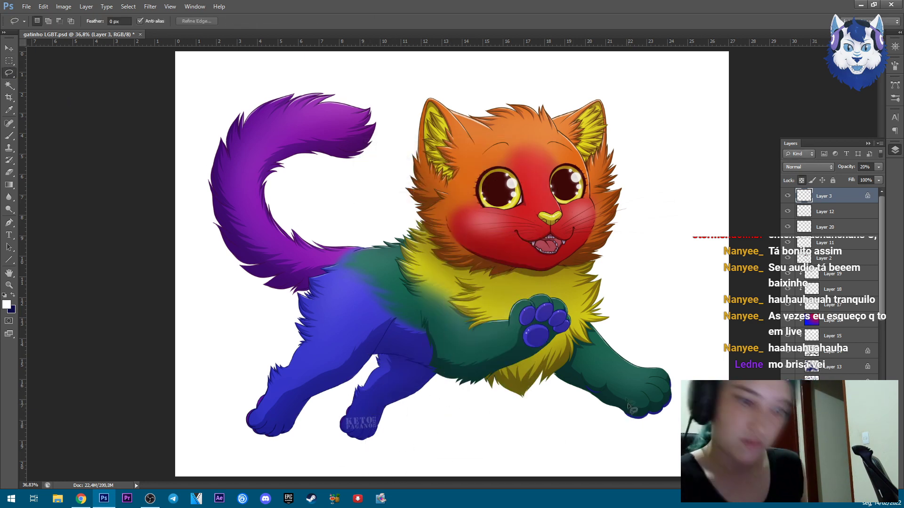
pyautogui.moveTo(361, 421); pyautogui.dragTo(274, 416)
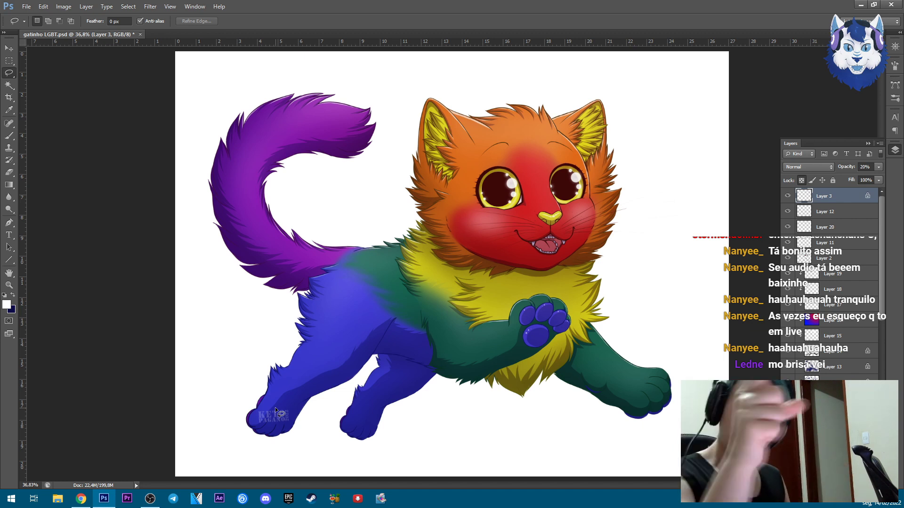
pyautogui.moveTo(289, 365); pyautogui.dragTo(404, 378)
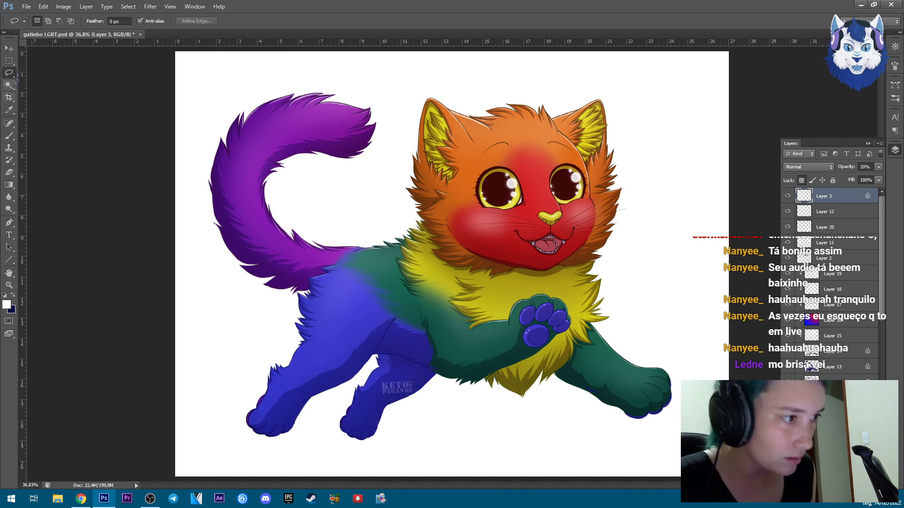
# Recolour the signature black and raise its layer opacity to 45%.
pyautogui.press('b')
pyautogui.click(6, 305)
pyautogui.click(477, 105)
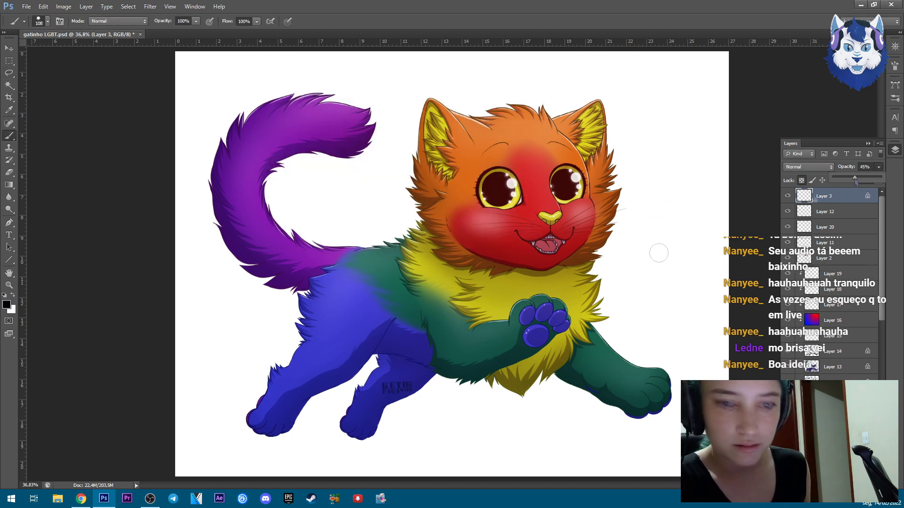
pyautogui.hotkey('ctrl', 'z')
# Move the signature onto the white background below the belly and rotate it to follow the belly's edge beside the right hind leg.
pyautogui.hotkey('ctrl', '+')
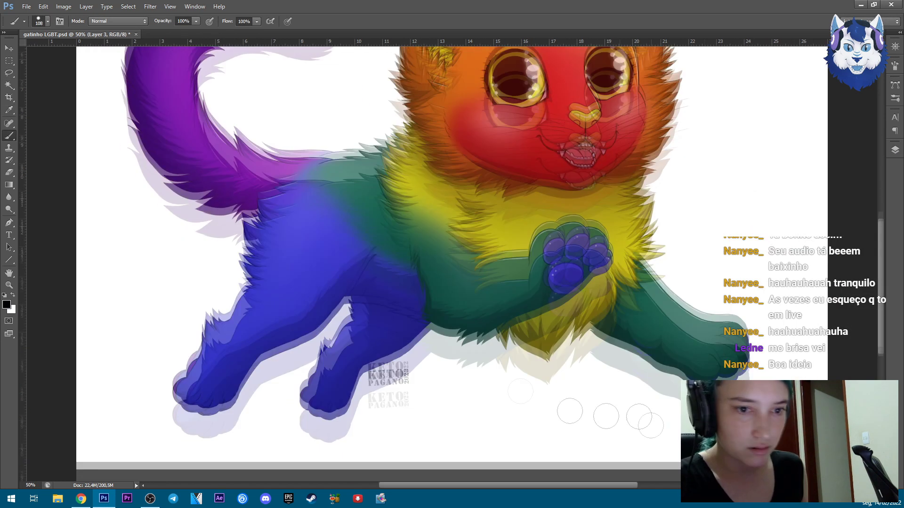
pyautogui.hotkey('ctrl', 't')
pyautogui.moveTo(391, 372); pyautogui.dragTo(297, 355)
pyautogui.moveTo(351, 371); pyautogui.dragTo(351, 350)
pyautogui.moveTo(296, 354); pyautogui.dragTo(434, 342)
pyautogui.moveTo(489, 329); pyautogui.dragTo(635, 391)
pyautogui.scroll(1, 445, 344)
pyautogui.moveTo(452, 372); pyautogui.dragTo(453, 368)
pyautogui.moveTo(626, 346); pyautogui.dragTo(645, 358)
pyautogui.moveTo(639, 401); pyautogui.dragTo(442, 366)
pyautogui.press('Return')
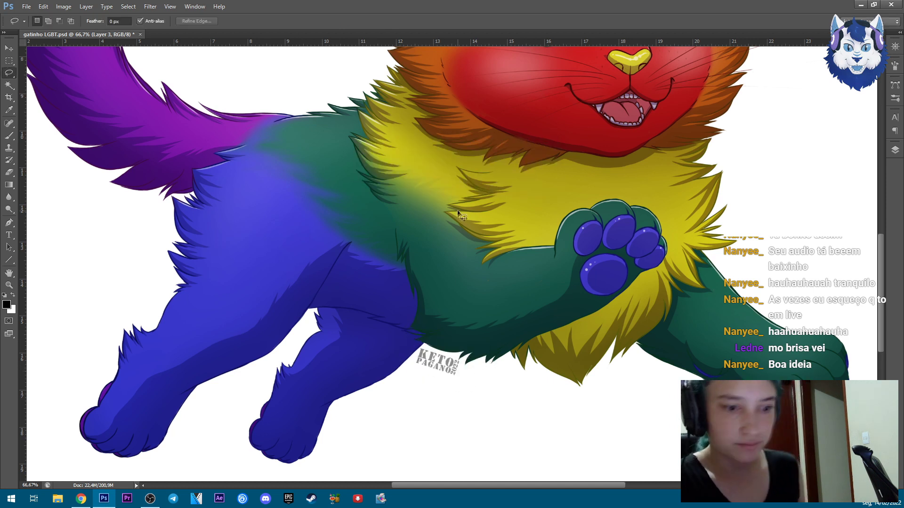
# Move the signature onto the white gap between the hind legs and rotate it by about -37.5°.
pyautogui.hotkey('ctrl', '0')
pyautogui.press('m')
pyautogui.moveTo(426, 361); pyautogui.dragTo(313, 372)
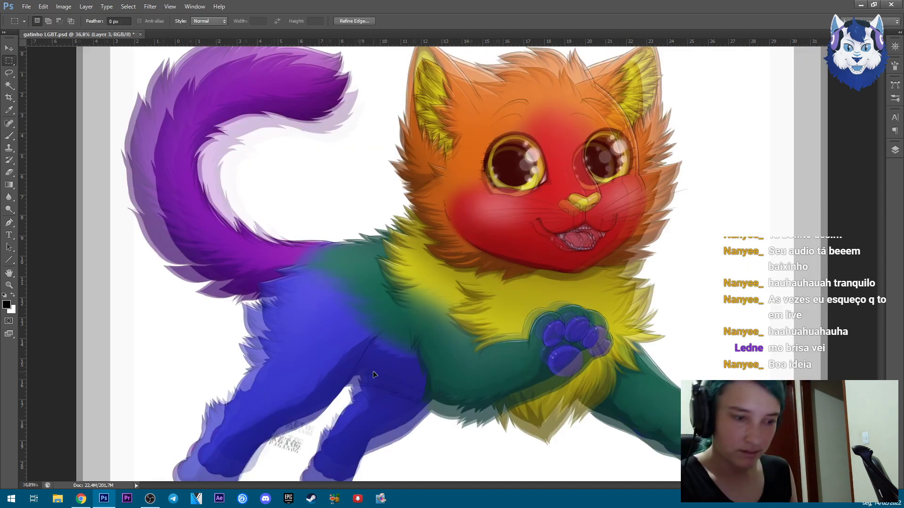
pyautogui.scroll(2, 373, 371)
pyautogui.hotkey('ctrl', 't')
pyautogui.moveTo(244, 398)
pyautogui.mouseDown()
pyautogui.moveTo(307, 334)
pyautogui.moveTo(278, 368)
pyautogui.moveTo(285, 362)
pyautogui.moveTo(184, 393)
pyautogui.moveTo(214, 323)
pyautogui.mouseUp()
pyautogui.scroll(-2, 215, 388)
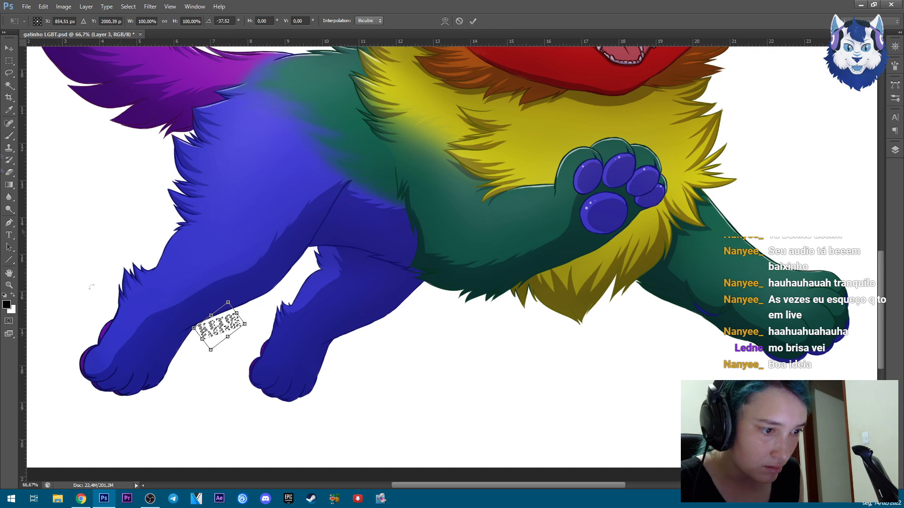
pyautogui.press('l')
pyautogui.press('Return')
# Move the signature onto the upper part of the right hind leg and rotate it to follow the leg's lower edge.
pyautogui.moveTo(240, 338)
pyautogui.mouseDown()
pyautogui.moveTo(346, 354)
pyautogui.moveTo(412, 312)
pyautogui.moveTo(395, 325)
pyautogui.mouseUp()
pyautogui.click(10, 62)
pyautogui.moveTo(326, 297); pyautogui.dragTo(409, 338)
pyautogui.rightClick(371, 334)
pyautogui.click(414, 259)
pyautogui.moveTo(459, 292); pyautogui.dragTo(456, 276)
pyautogui.press('l')
pyautogui.press('Return')
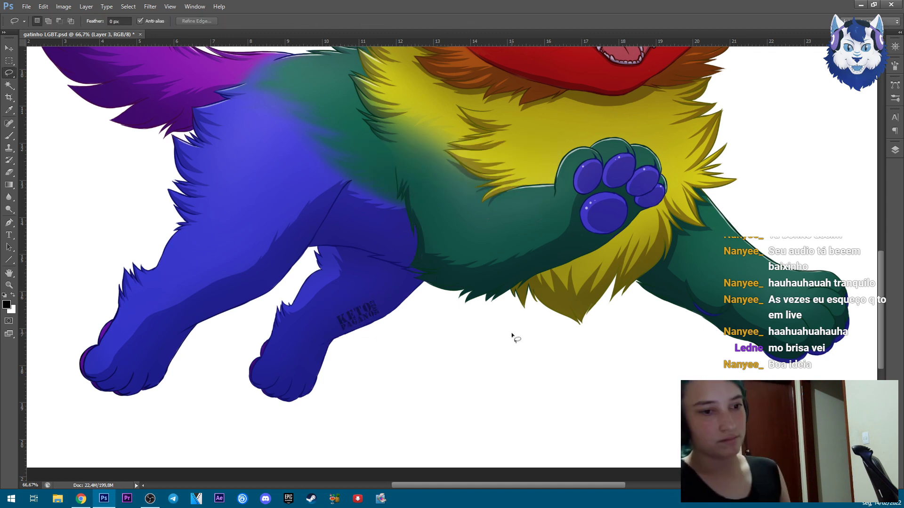
# Recolour the signature on the right hind leg white and lower its layer opacity.
pyautogui.click(894, 150)
pyautogui.press('b')
pyautogui.press('x')
pyautogui.click(878, 166)
pyautogui.moveTo(855, 177); pyautogui.dragTo(840, 177)
pyautogui.click(895, 150)
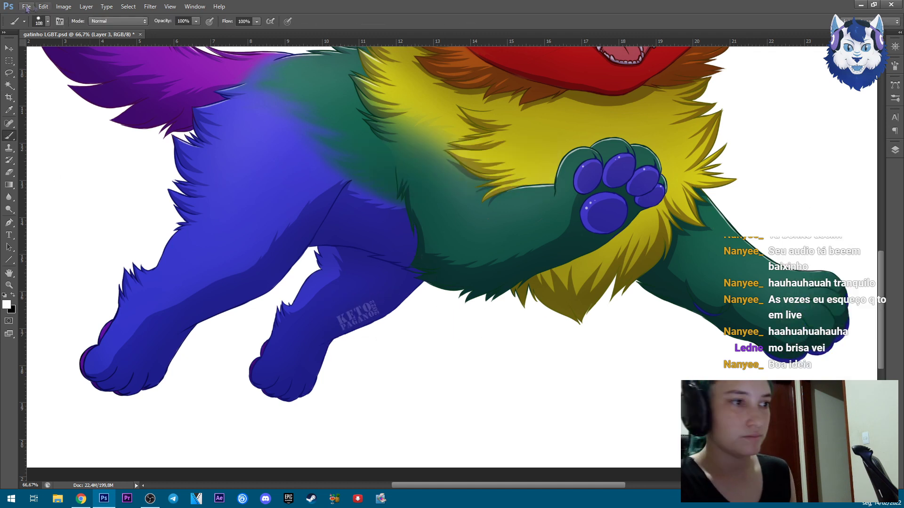
# Select Layer 17 and set its opacity to 43%.
pyautogui.hotkey('ctrl', '0')
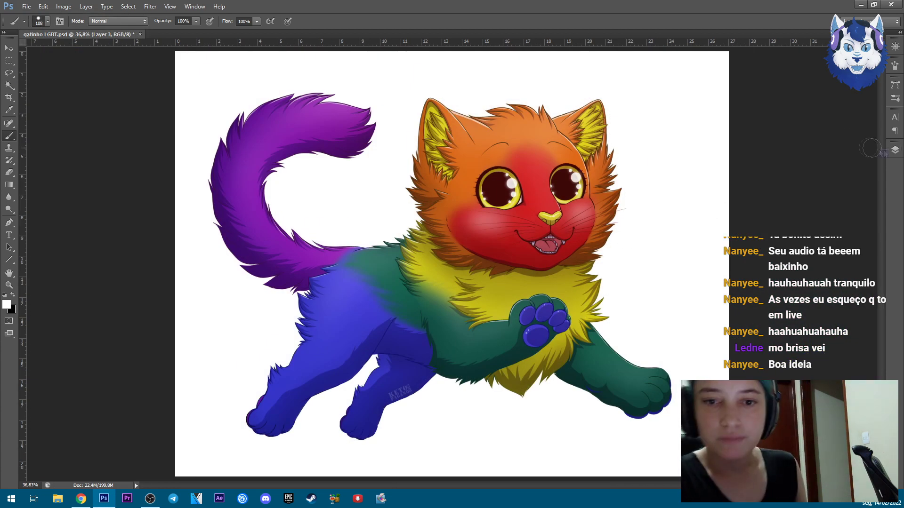
pyautogui.click(894, 149)
pyautogui.scroll(2, 828, 273)
pyautogui.click(832, 259)
pyautogui.click(833, 275)
pyautogui.click(878, 167)
pyautogui.moveTo(859, 178); pyautogui.dragTo(854, 178)
pyautogui.click(895, 150)
# Save the artwork as gatinho LGBT in Photoshop format, replacing the existing file.
pyautogui.click(27, 6)
pyautogui.click(38, 128)
pyautogui.click(587, 267)
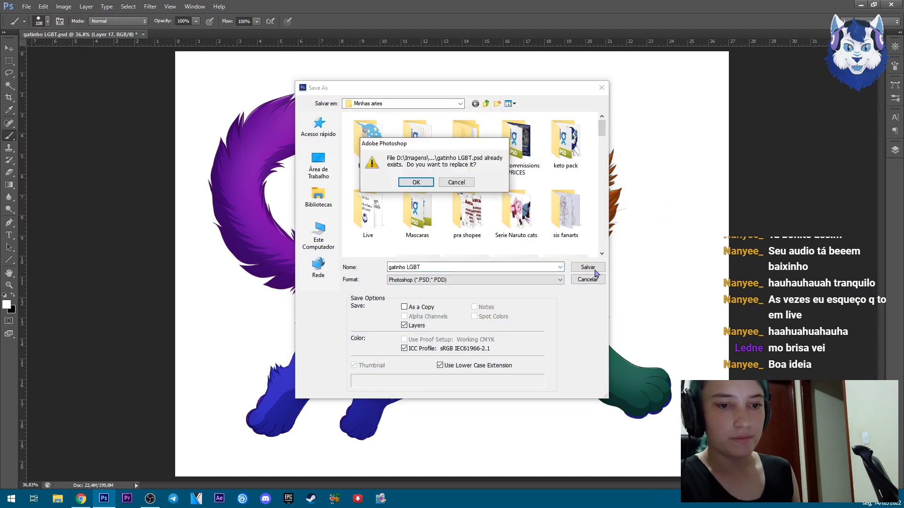
pyautogui.press('Return')
pyautogui.click(663, 188)
# Save a PNG copy of the artwork in the Minhas artes folder with "assinatura" added to the file name.
pyautogui.click(26, 6)
pyautogui.click(38, 128)
pyautogui.click(475, 280)
pyautogui.click(410, 386)
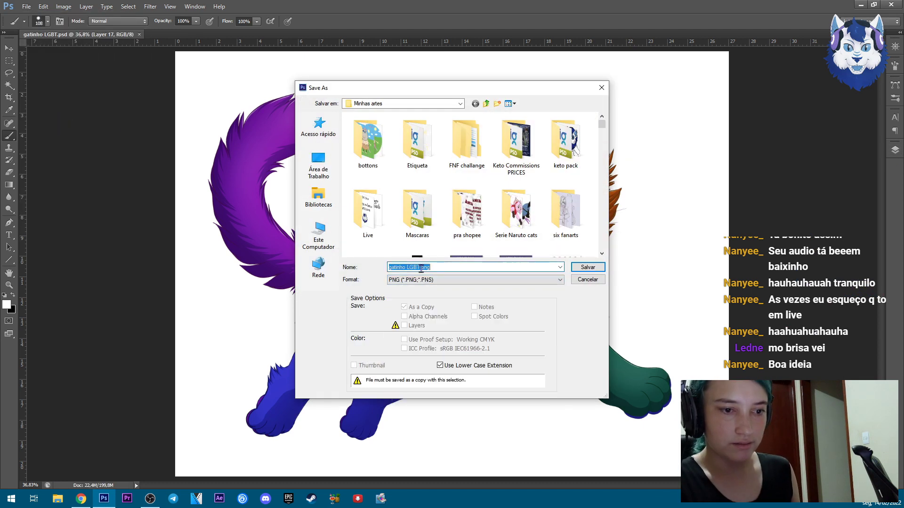
pyautogui.press('Right')
pyautogui.write('assinatura')
pyautogui.press('Return')
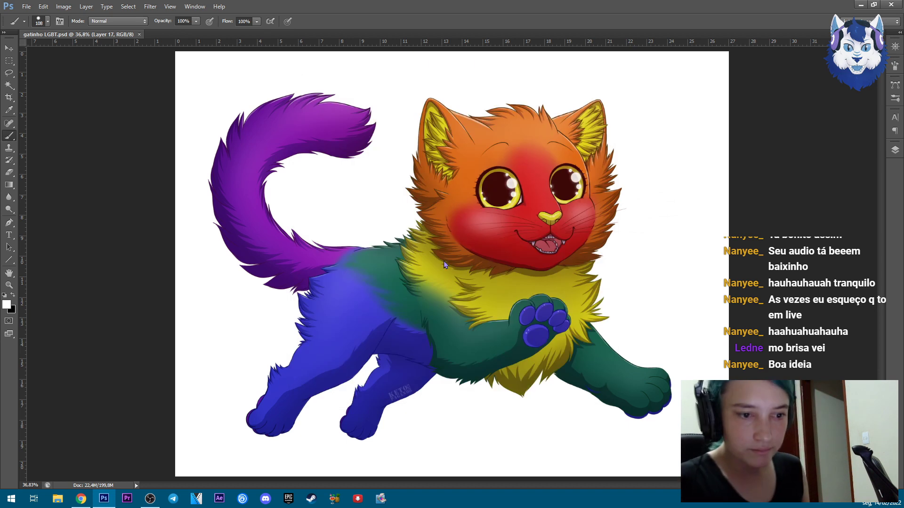
# Open assinatura 2022.psd, copy the whole signature, and paste it into the kitten artwork.
pyautogui.click(895, 150)
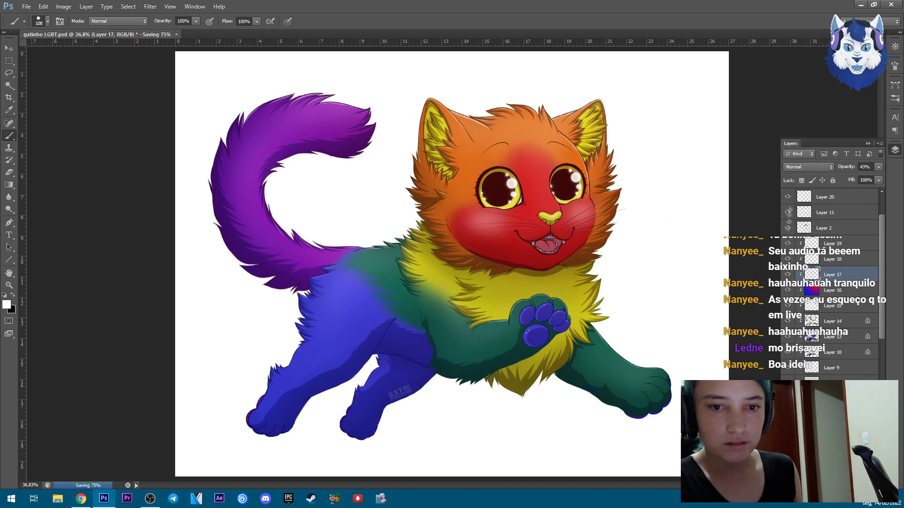
pyautogui.scroll(2, 828, 217)
pyautogui.click(25, 7)
pyautogui.click(38, 26)
pyautogui.doubleClick(559, 172)
pyautogui.click(585, 347)
pyautogui.hotkey('ctrl', 'a')
pyautogui.hotkey('ctrl', 'c')
pyautogui.hotkey('ctrl', 'Tab')
pyautogui.hotkey('ctrl', 'v')
# Transform the pasted signature and place it large across both hind legs.
pyautogui.rightClick(446, 376)
pyautogui.click(479, 314)
pyautogui.moveTo(478, 302); pyautogui.dragTo(359, 369)
pyautogui.moveTo(310, 405)
pyautogui.mouseDown()
pyautogui.moveTo(332, 393)
pyautogui.moveTo(350, 404)
pyautogui.mouseUp()
pyautogui.press('Return')
# Lower the large signature's layer opacity to 31% and adjust its position across the hind legs.
pyautogui.press('l')
pyautogui.click(878, 166)
pyautogui.moveTo(878, 178); pyautogui.dragTo(845, 177)
pyautogui.moveTo(370, 383)
pyautogui.mouseDown()
pyautogui.moveTo(426, 282)
pyautogui.moveTo(360, 394)
pyautogui.moveTo(349, 398)
pyautogui.mouseUp()
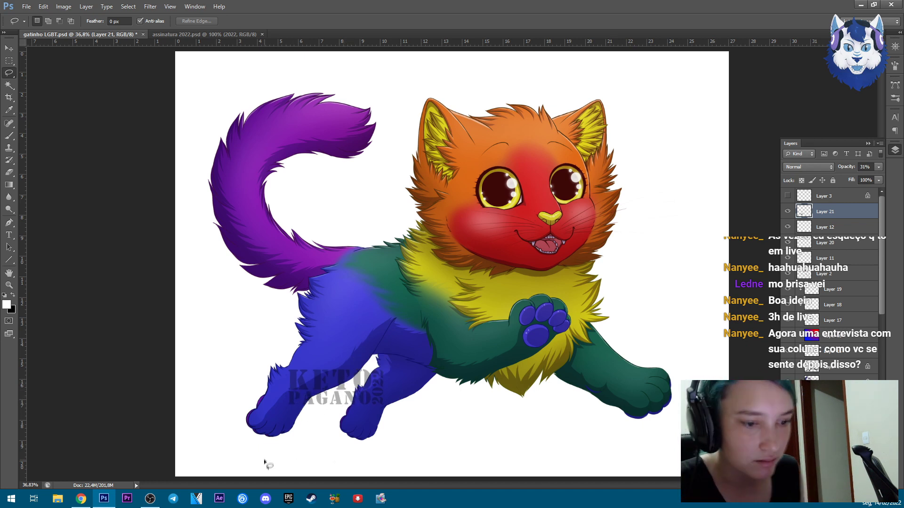
pyautogui.moveTo(321, 393)
pyautogui.mouseDown()
pyautogui.moveTo(351, 361)
pyautogui.moveTo(291, 296)
pyautogui.moveTo(321, 392)
pyautogui.mouseUp()
# Save the artwork and export a PNG copy named "gatinho LGBT assianatura .png".
pyautogui.hotkey('ctrl', 's')
pyautogui.hotkey('ctrl', 'shift', 's')
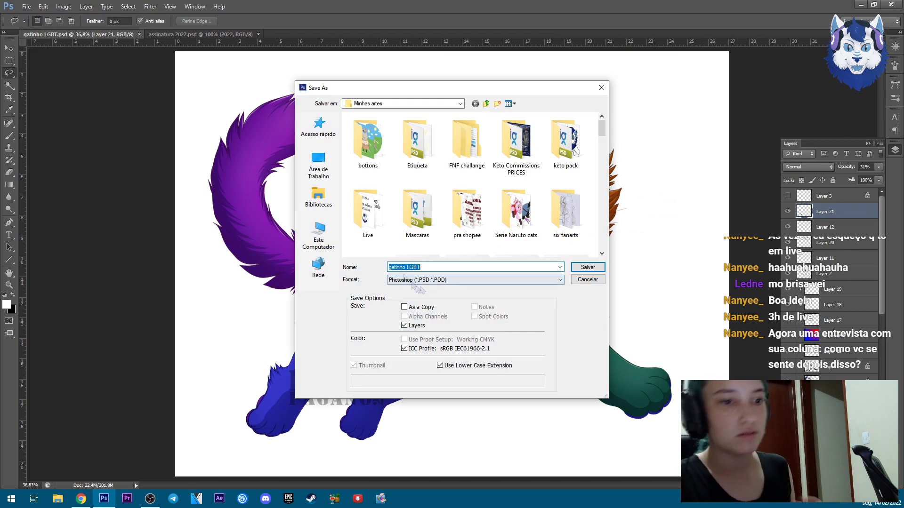
pyautogui.click(422, 267)
pyautogui.write('assia')
pyautogui.press('BackSpace')
pyautogui.write('natura .png')
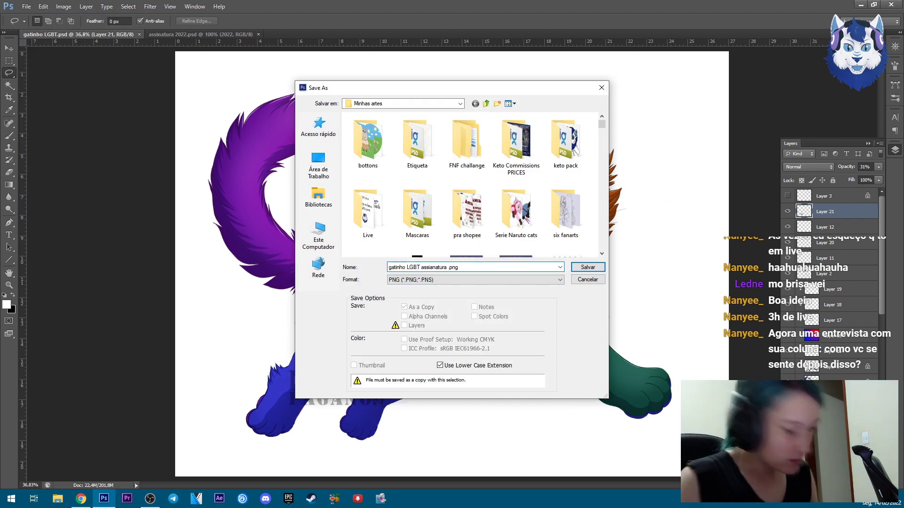
pyautogui.press('Return')
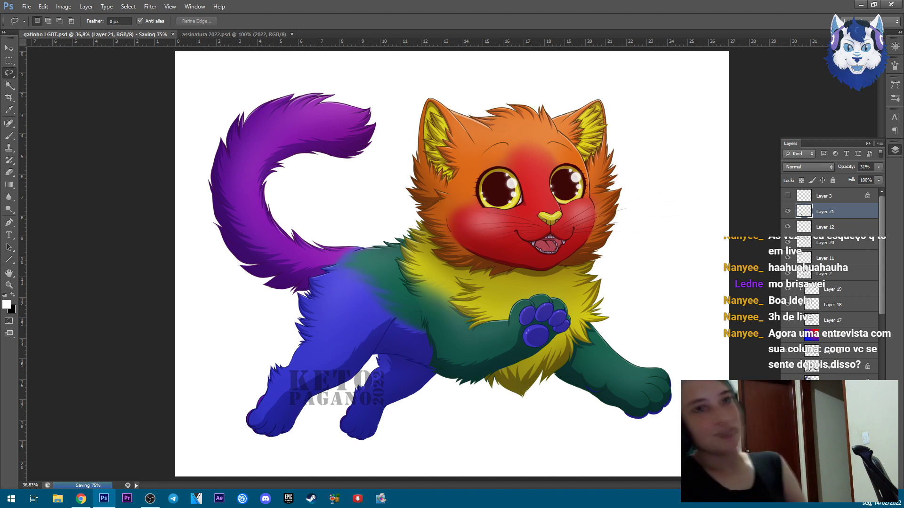